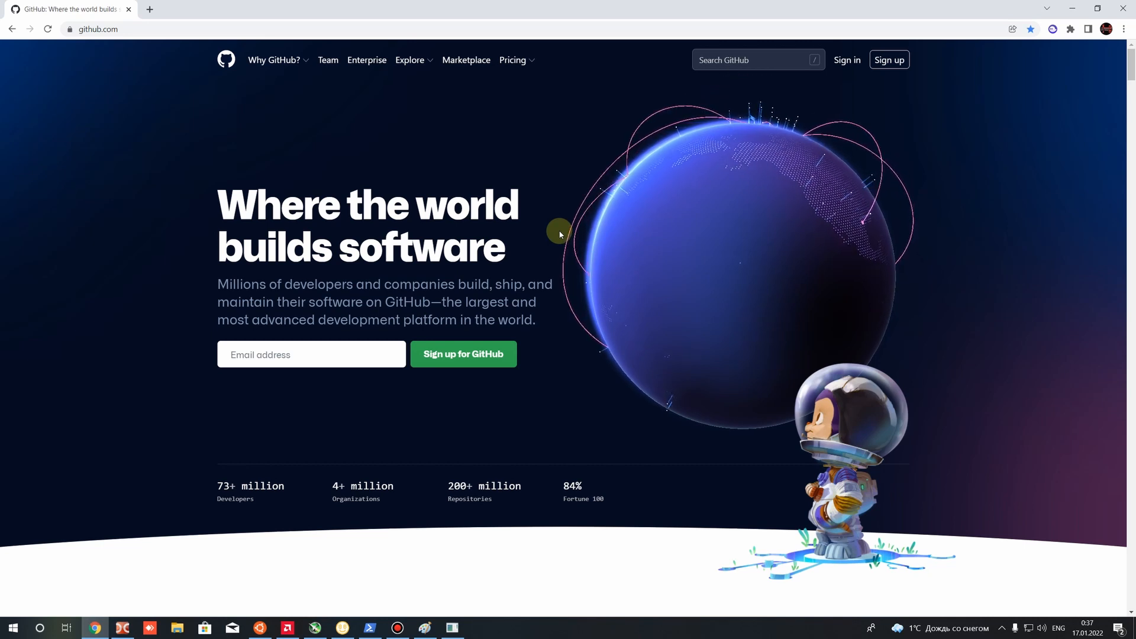
Search GitHub for 20jeka08.
click(720, 59)
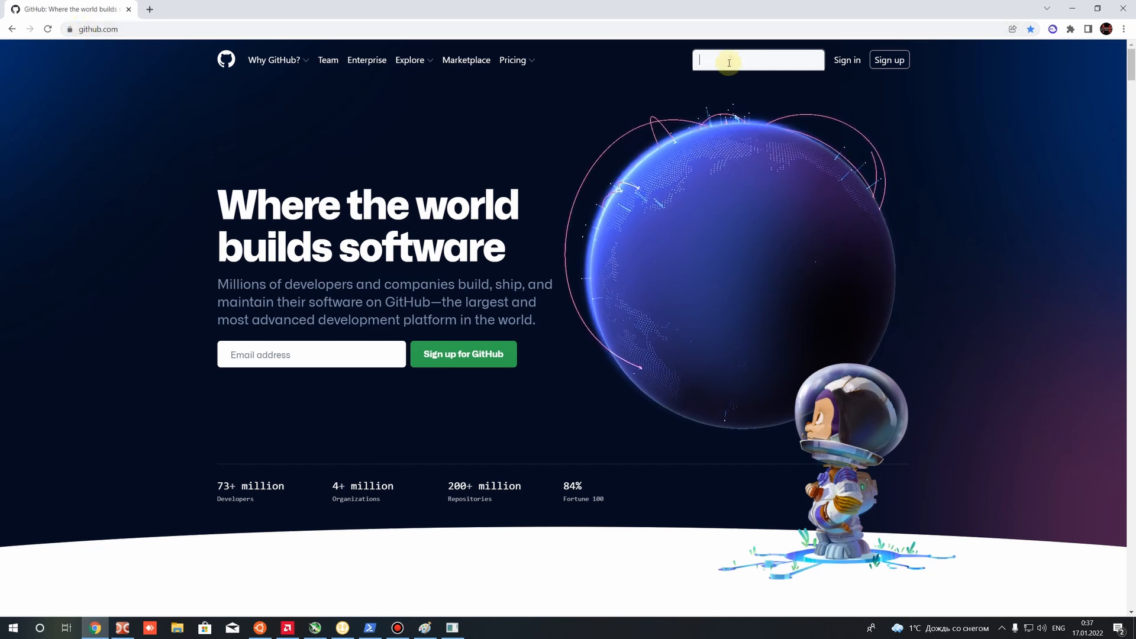
text(29)
key(BackSpace)
text(0)
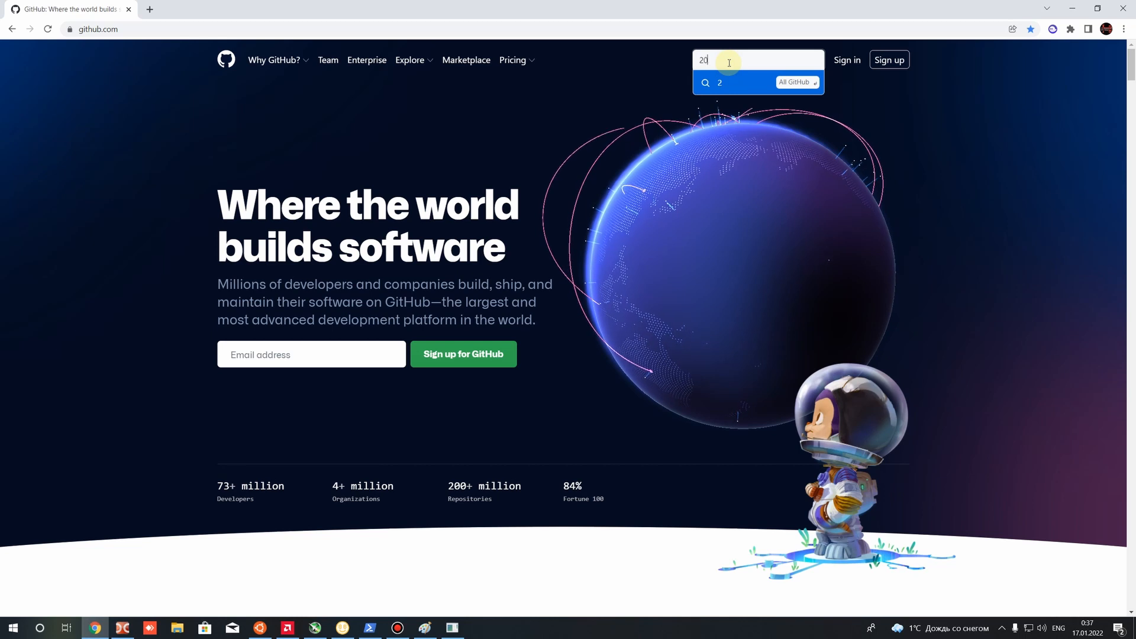
text(jeka08)
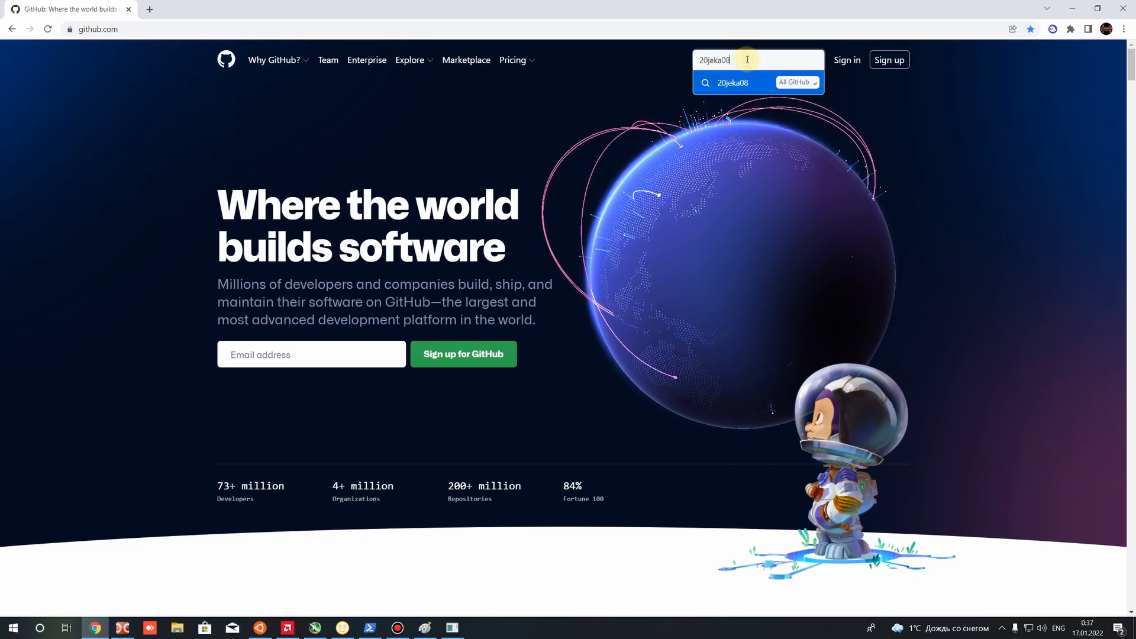
key(Return)
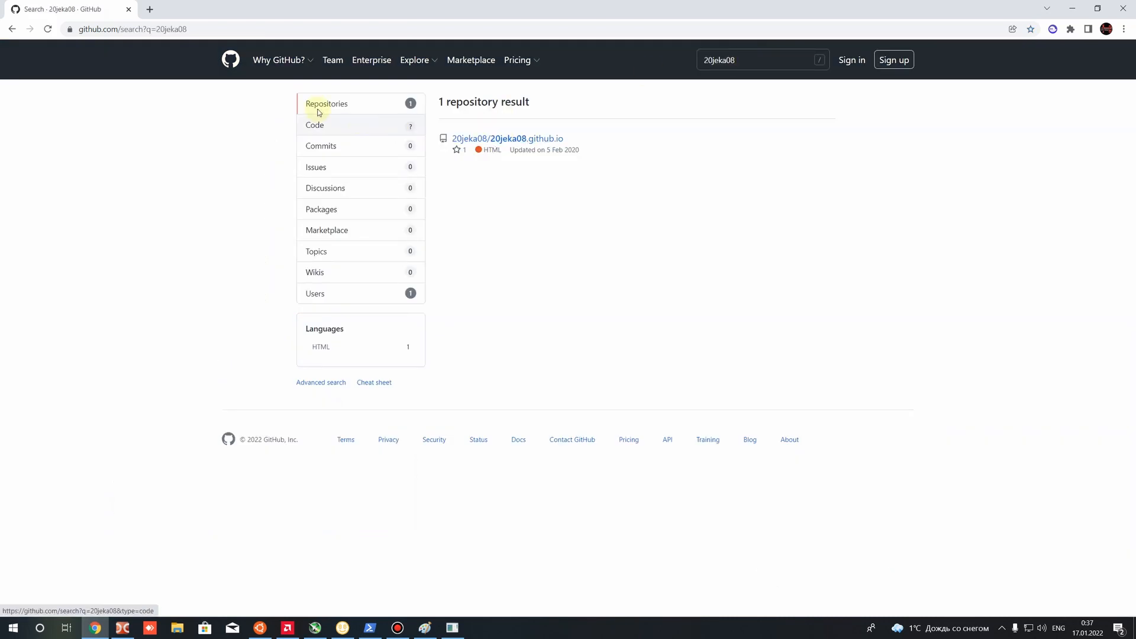
Go through the found repository to its owner's repository list and open OpenFOAM_Propeller_simpleFoam.
click(476, 138)
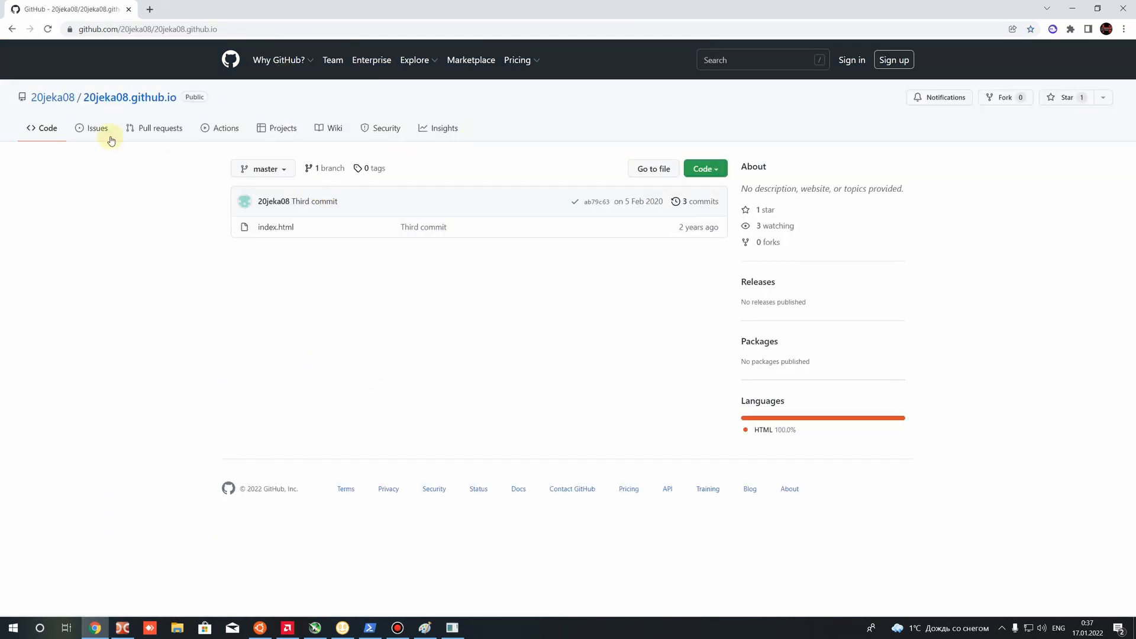
click(51, 97)
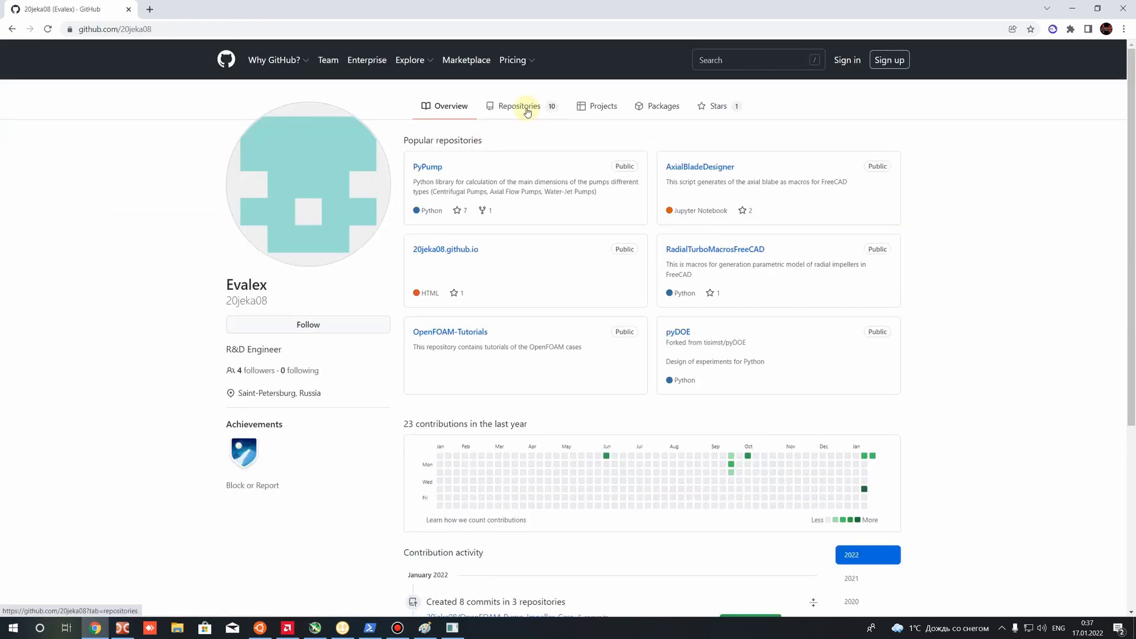
click(527, 112)
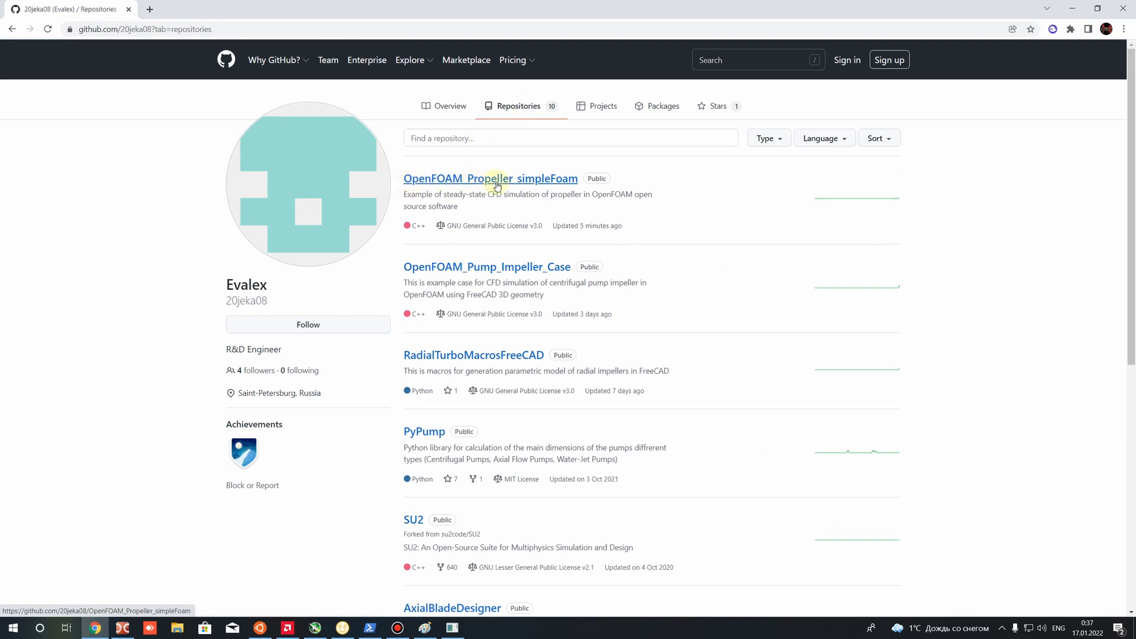
click(541, 179)
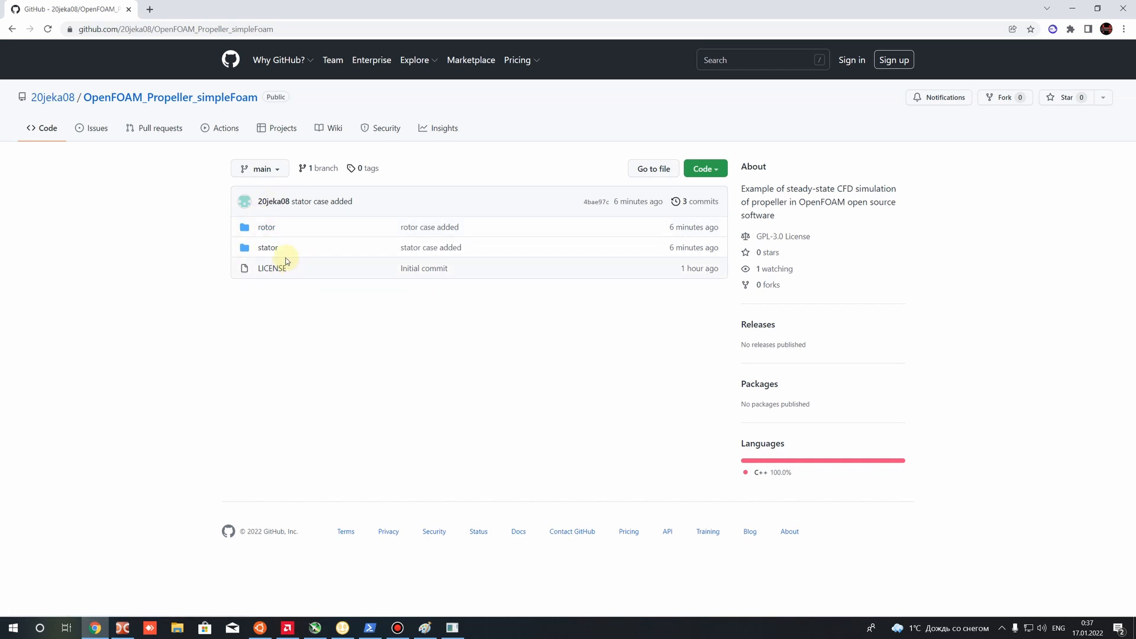
Look through the contents of the rotor and stator case folders, and return to the repository root.
click(266, 227)
click(254, 227)
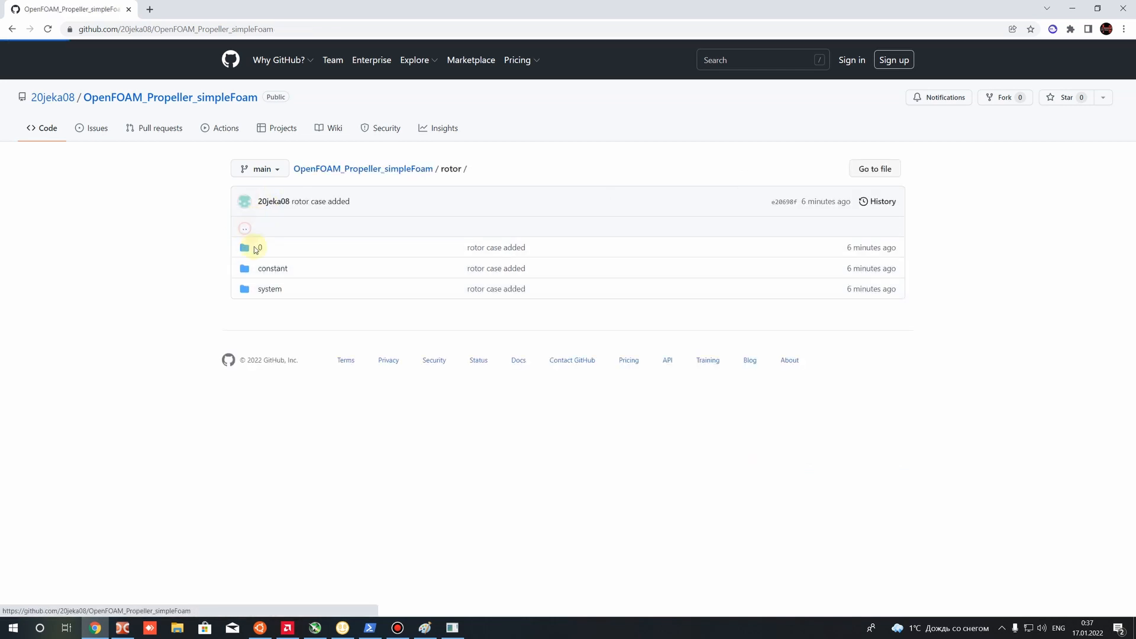
click(265, 248)
click(251, 230)
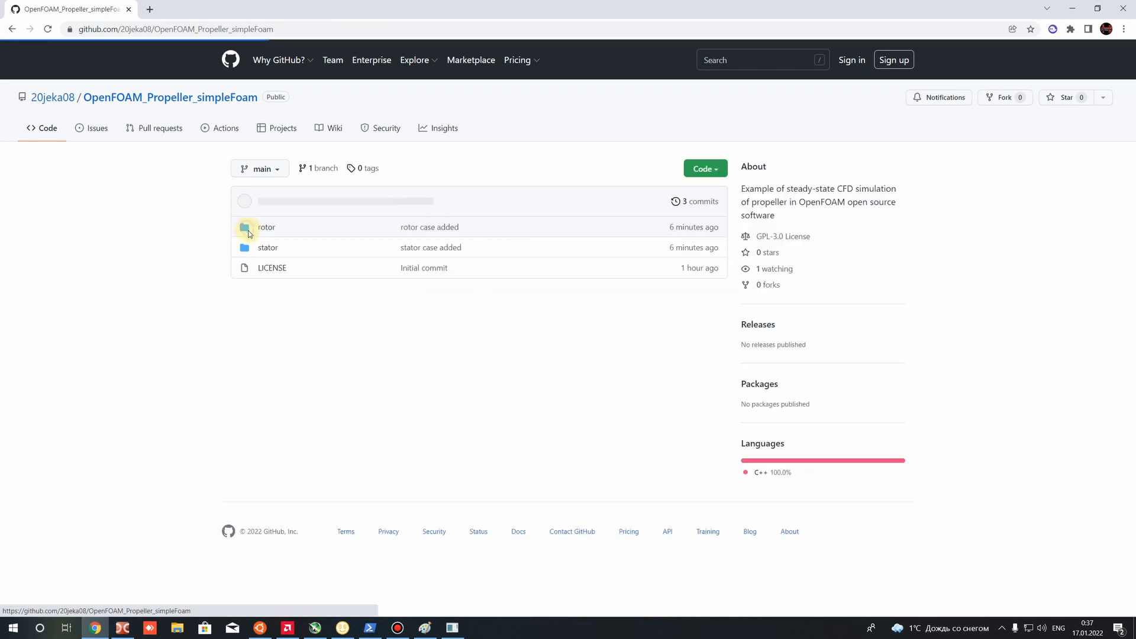
click(255, 226)
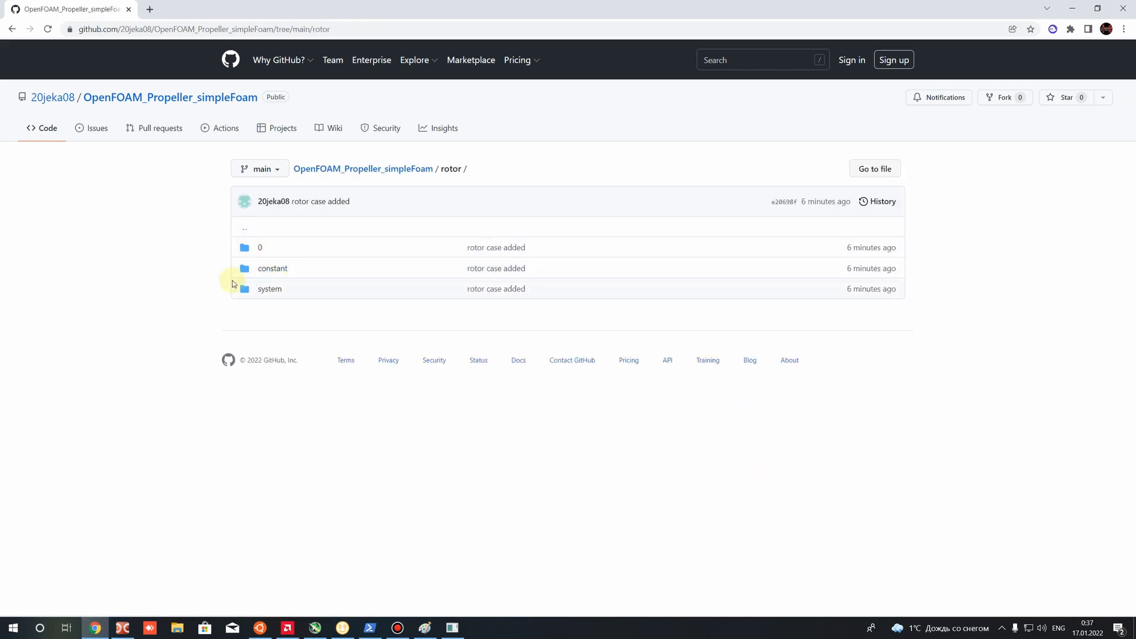
click(245, 229)
click(276, 252)
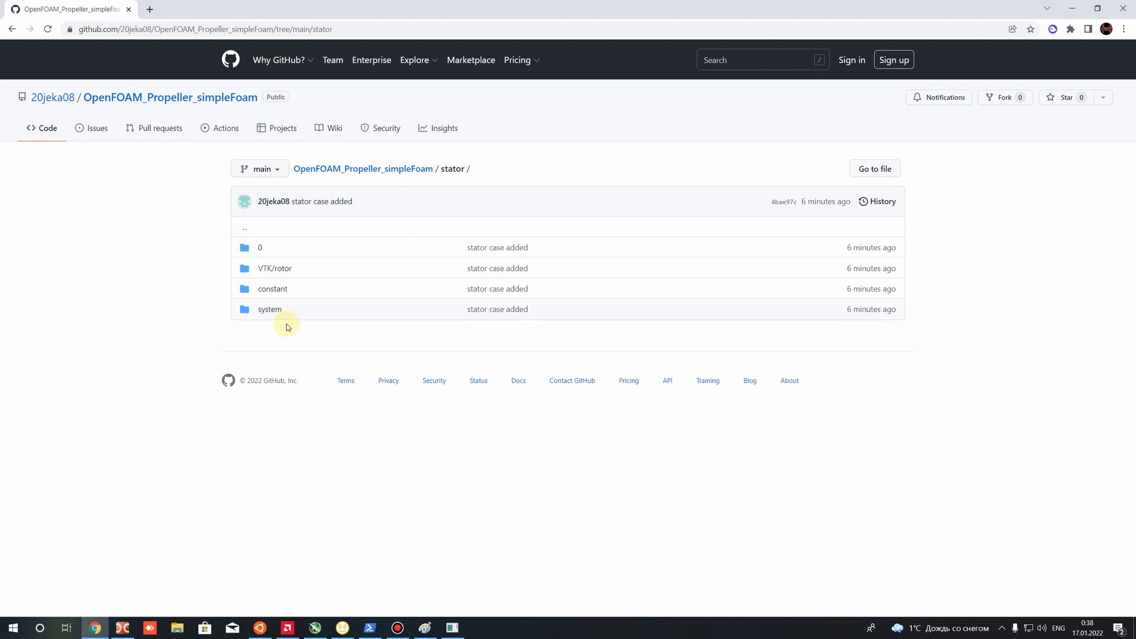
click(243, 229)
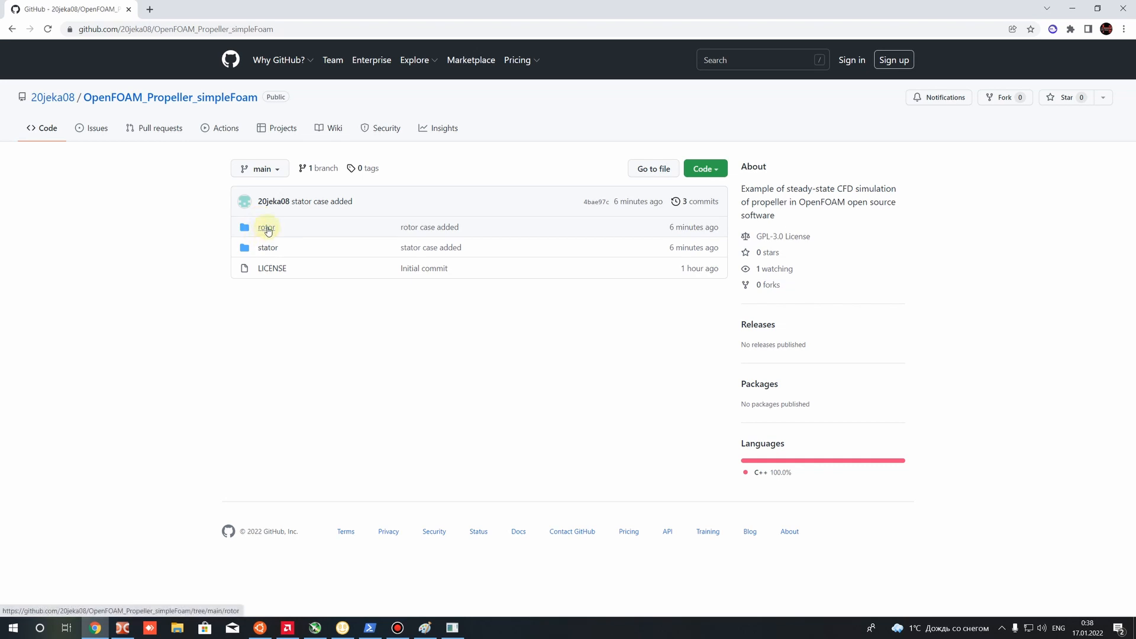
Download the repository as a ZIP archive and show the downloaded file in its folder.
click(705, 169)
click(396, 207)
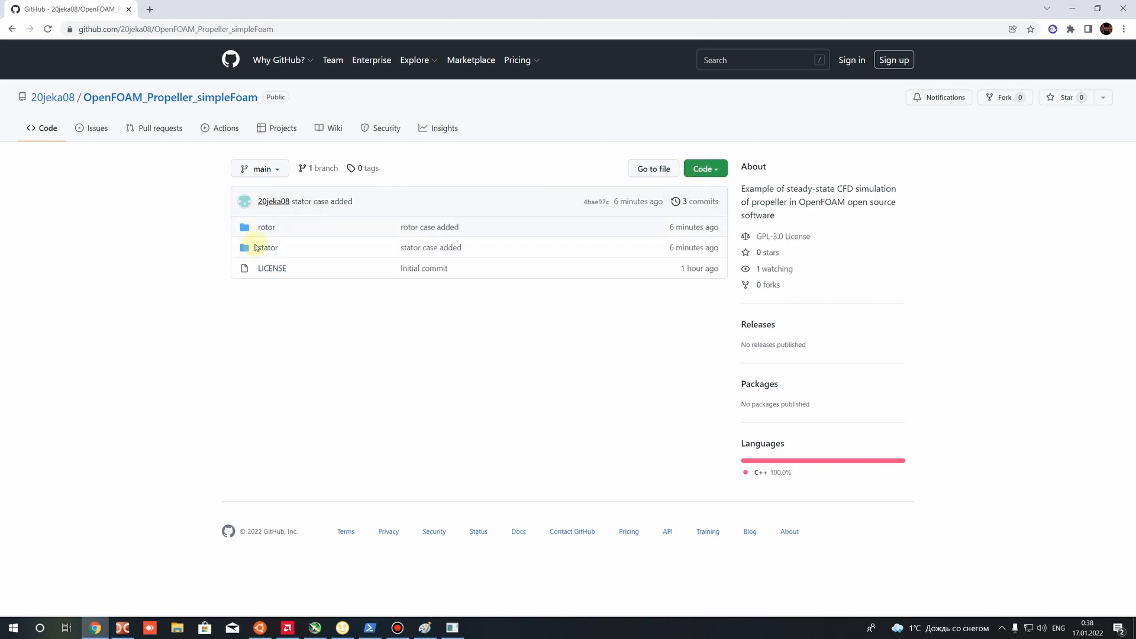
click(704, 168)
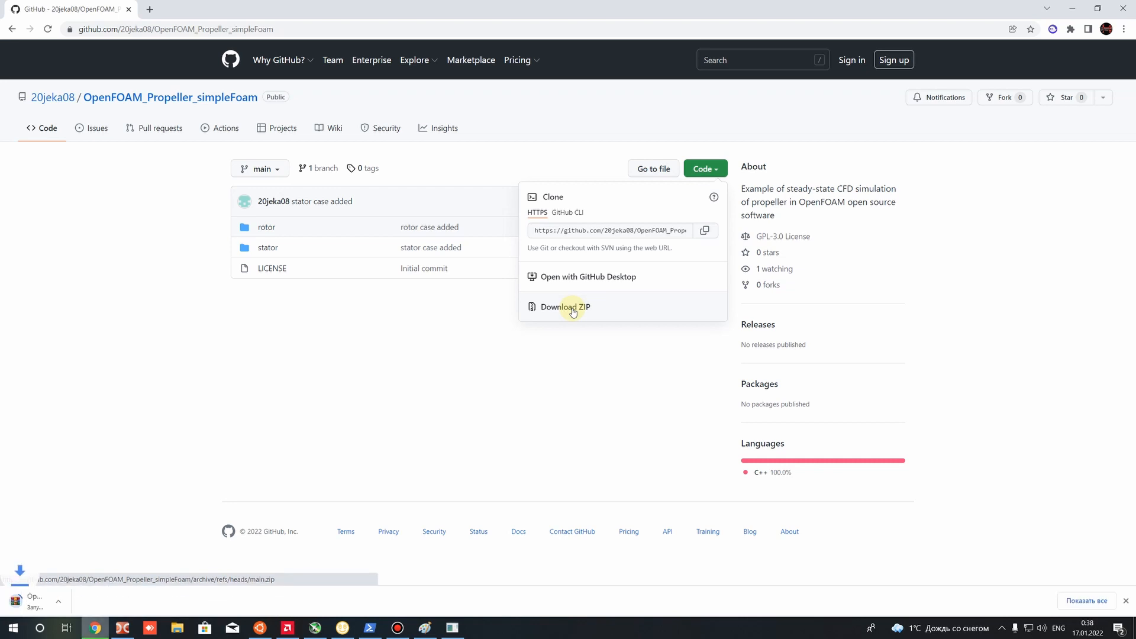
click(118, 604)
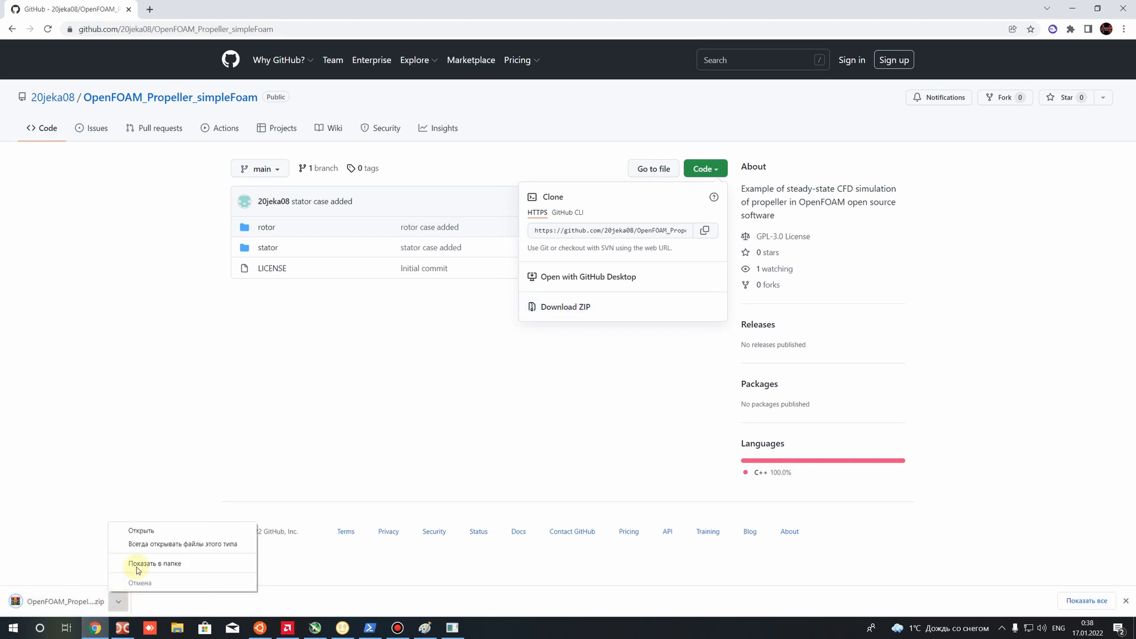
click(137, 566)
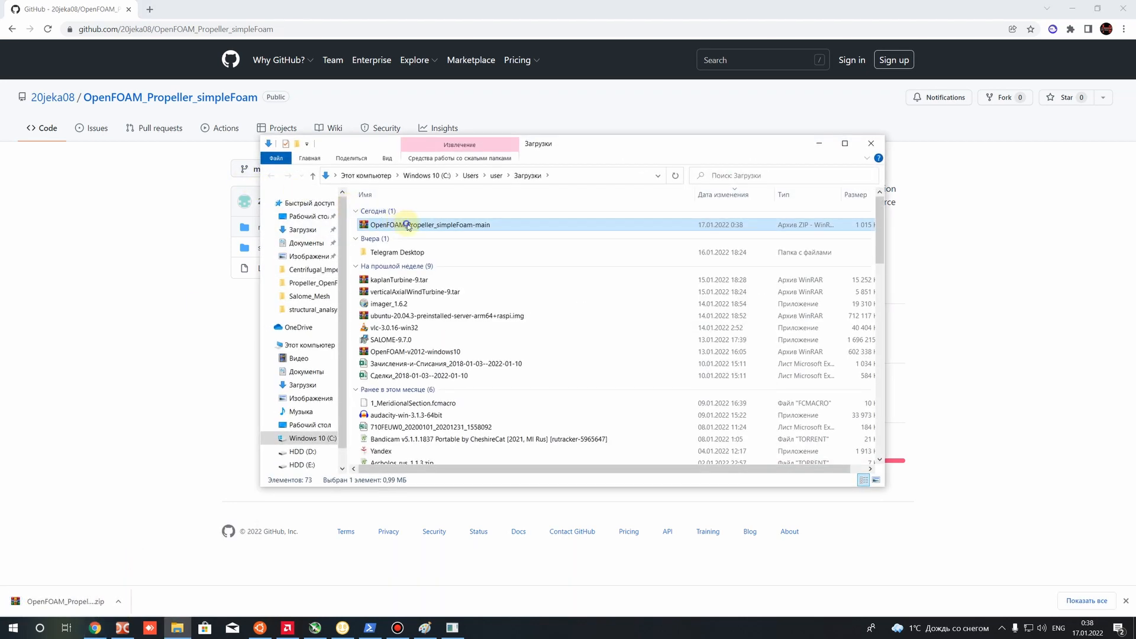
Move the downloaded OpenFOAM_Propeller_simpleFoam-main archive into the OpenFOAM_CFD project folder in Double Commander.
right_click(407, 225)
click(448, 393)
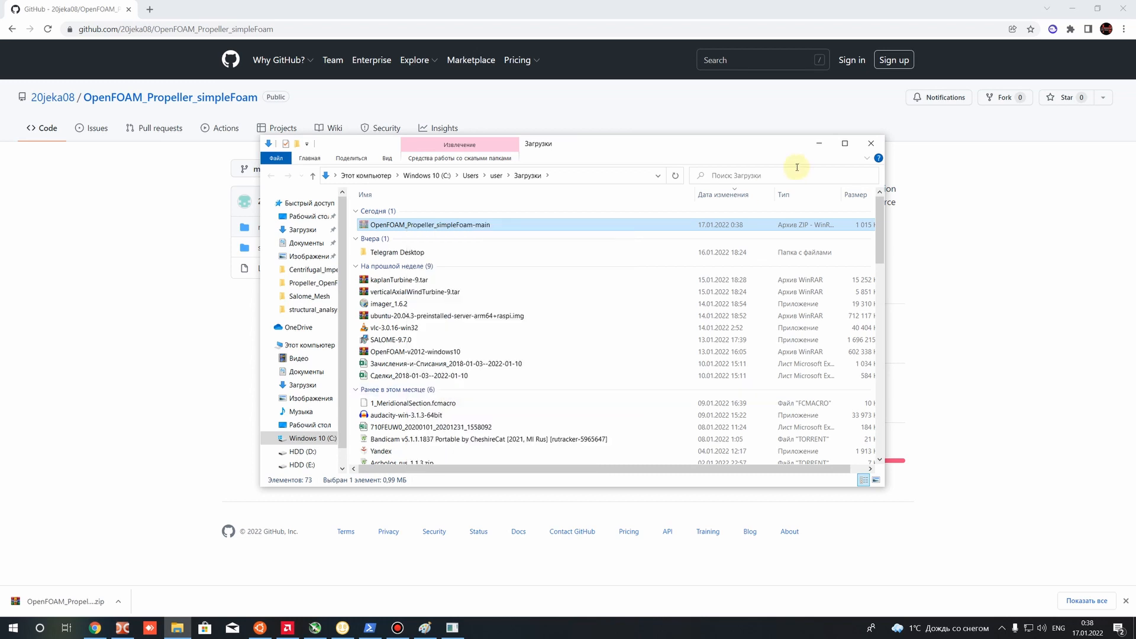
click(819, 145)
click(120, 627)
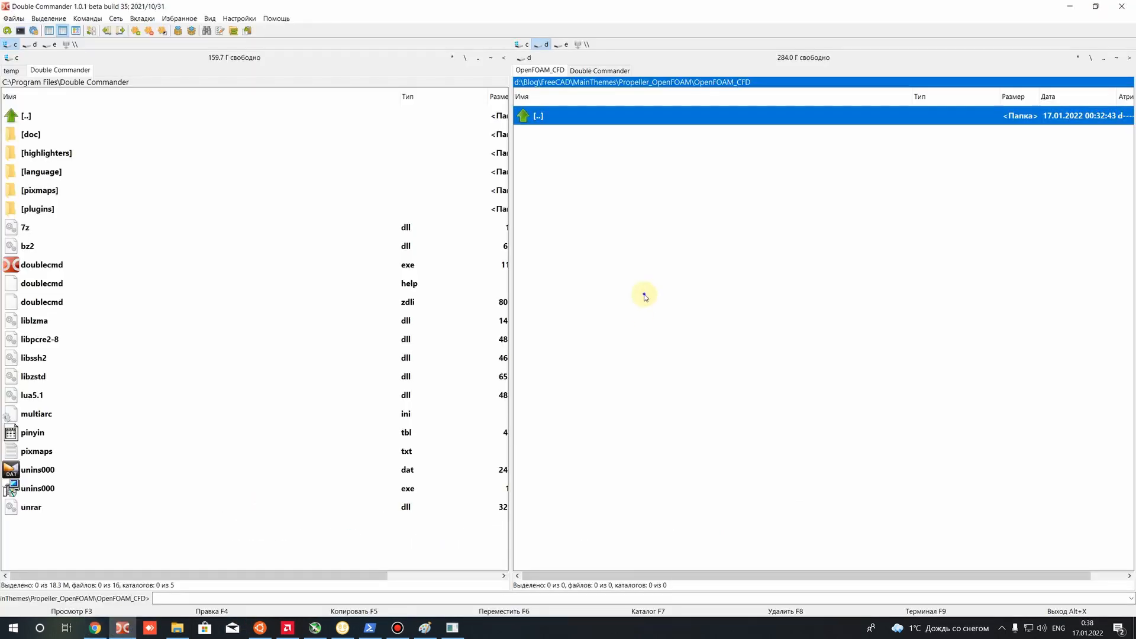
right_click(645, 297)
click(685, 325)
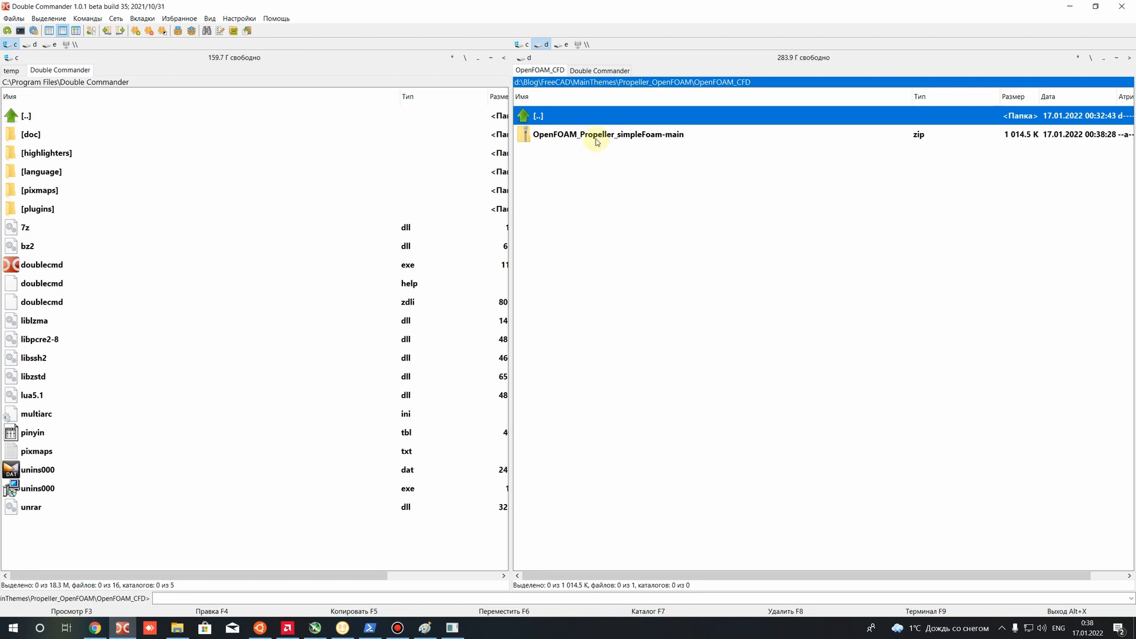
Extract the OpenFOAM_Propeller_simpleFoam-main archive into a subfolder of the same name.
right_click(591, 137)
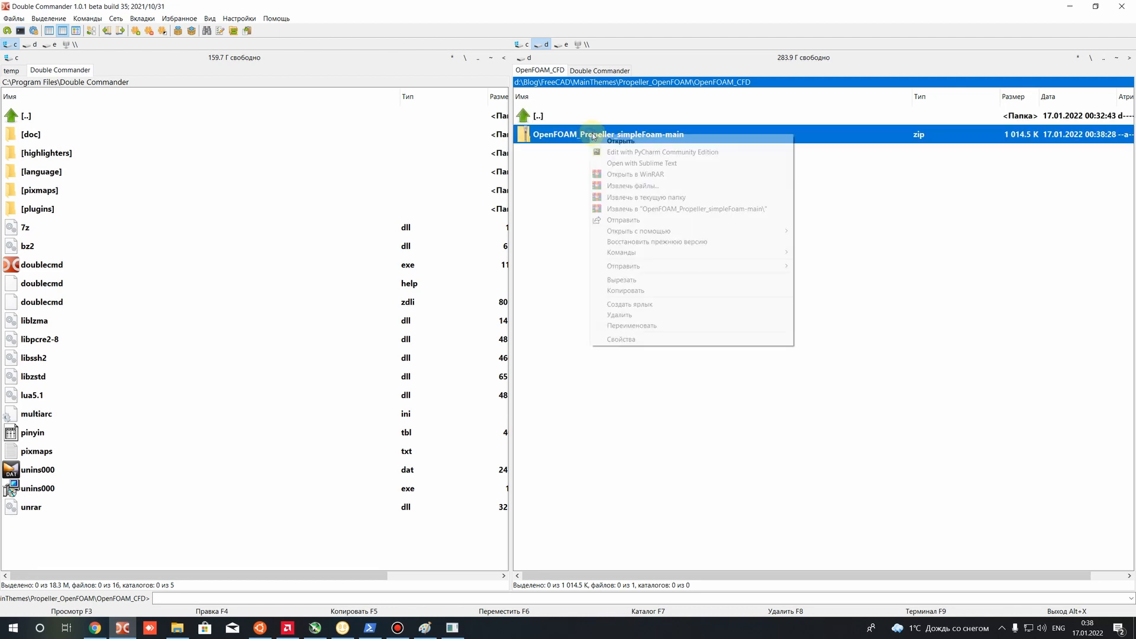
click(651, 187)
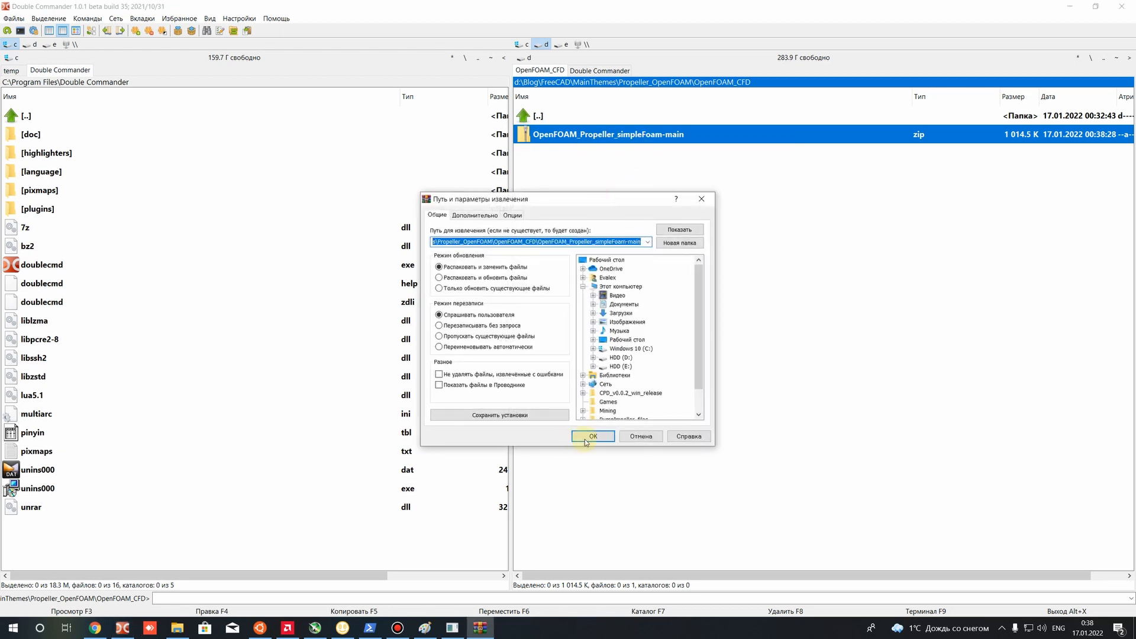
click(592, 437)
Move the rotor and stator folders out of the extracted repository folder directly into OpenFOAM_CFD.
double_click(580, 136)
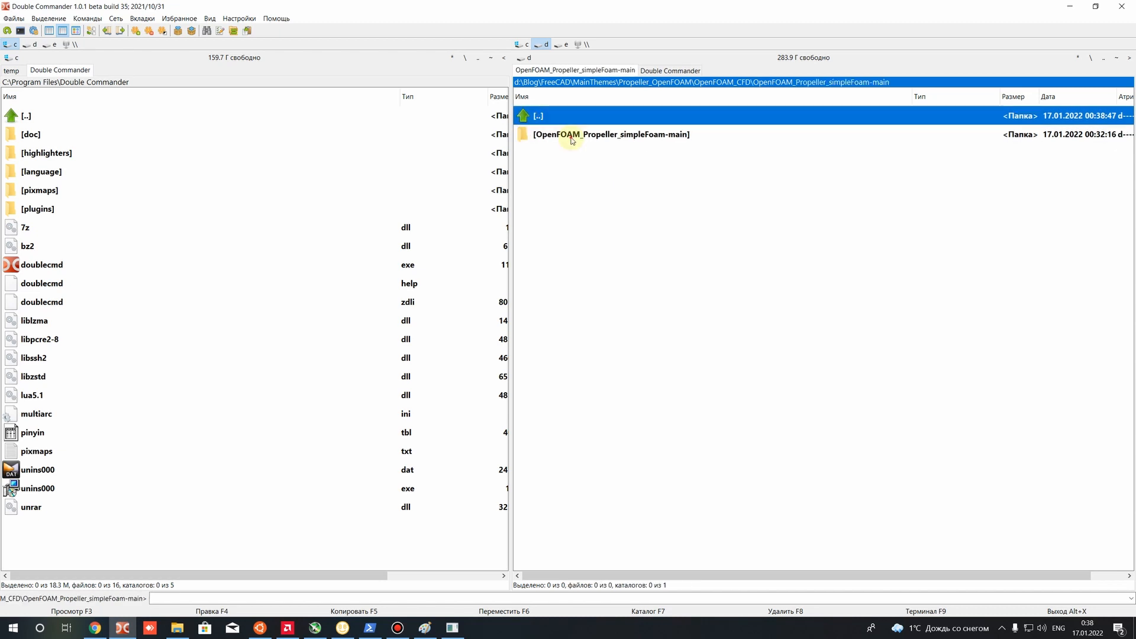
double_click(571, 136)
click(551, 135)
click(553, 153)
right_click(552, 153)
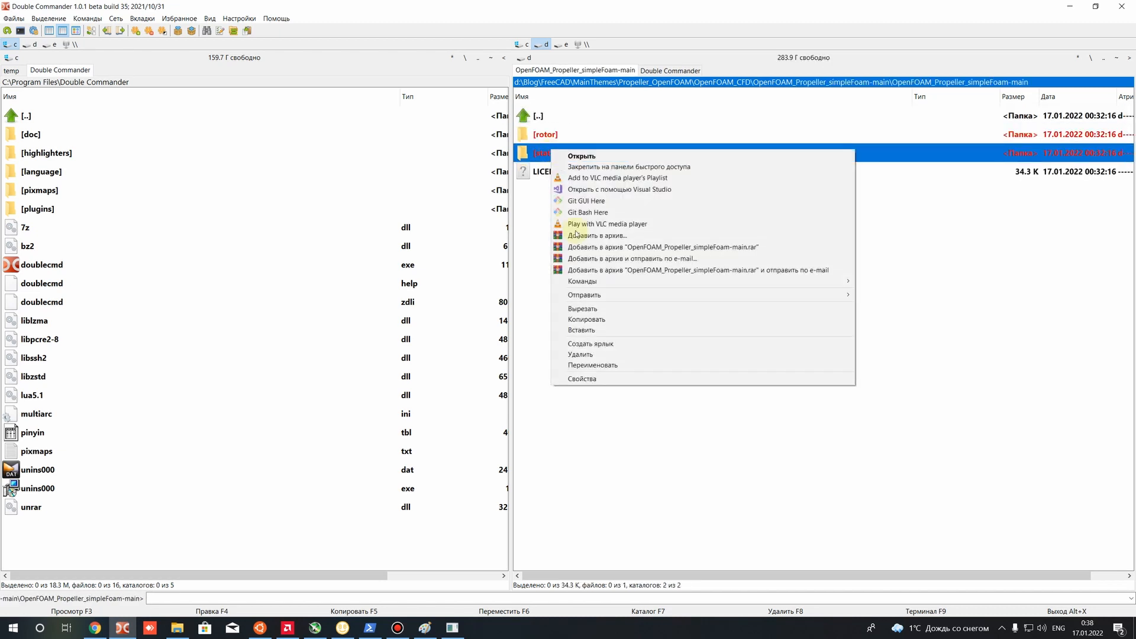
click(583, 308)
key(BackSpace)
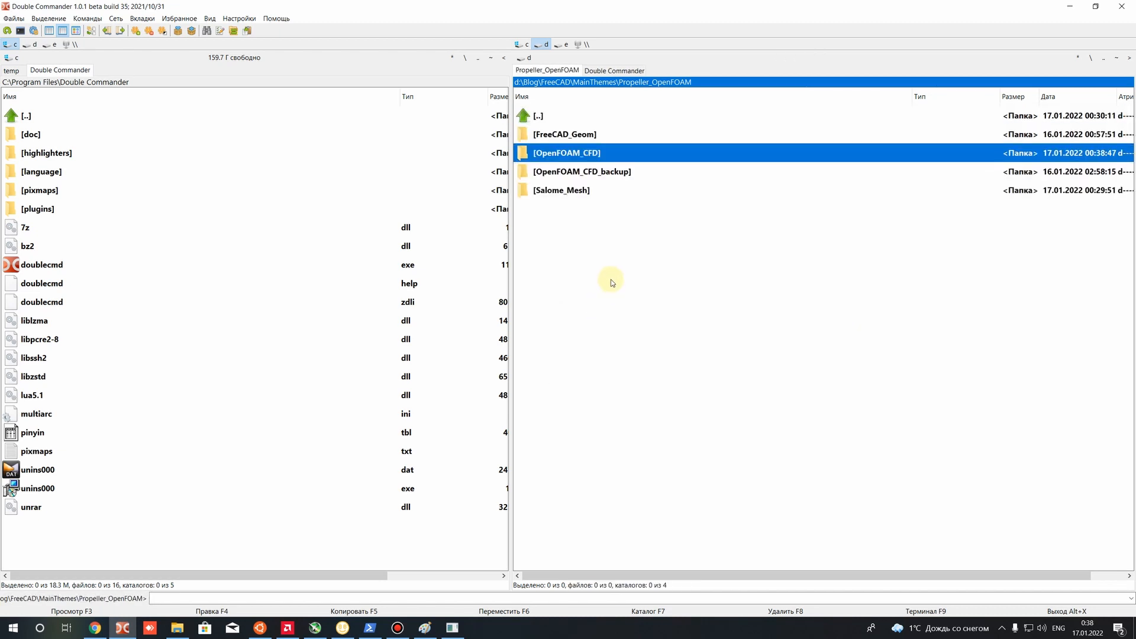
double_click(553, 153)
right_click(617, 230)
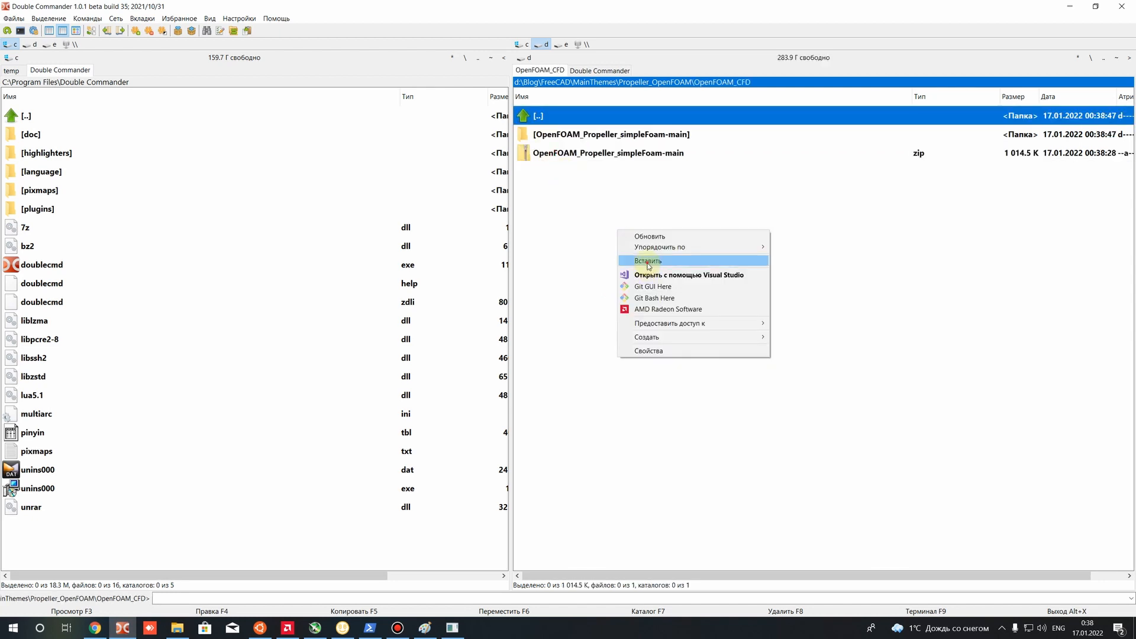
click(648, 261)
Delete the OpenFOAM_Propeller_simpleFoam-main folder and ZIP archive from OpenFOAM_CFD.
ctrl+click(577, 134)
ctrl+click(577, 191)
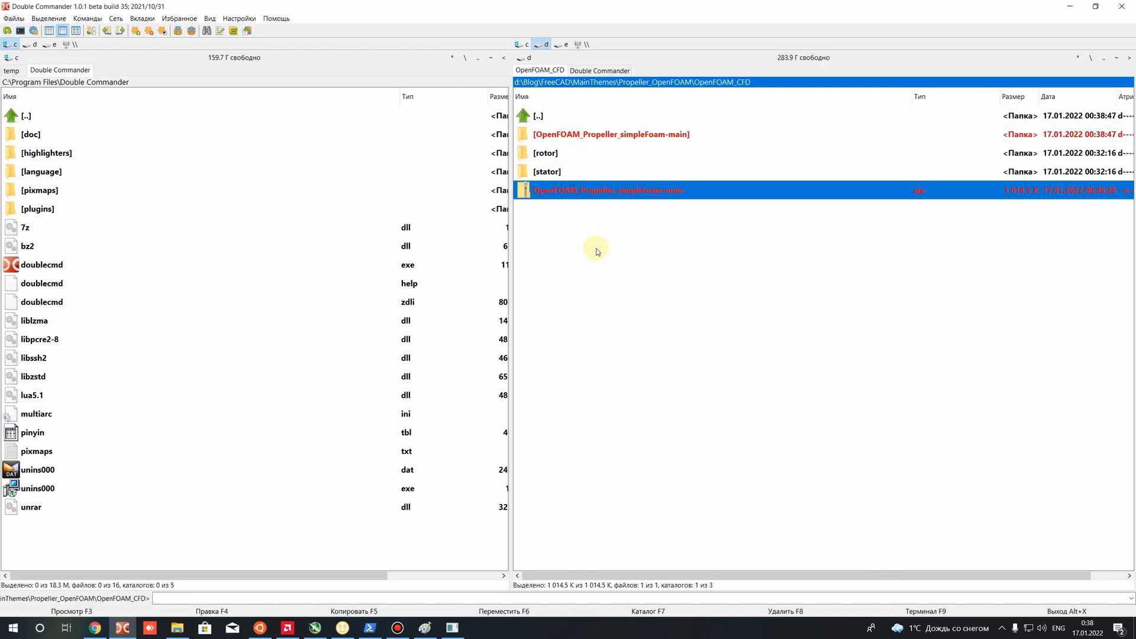
key(Delete)
key(Return)
Check the rotor case folder's contents and return to OpenFOAM_CFD.
click(548, 135)
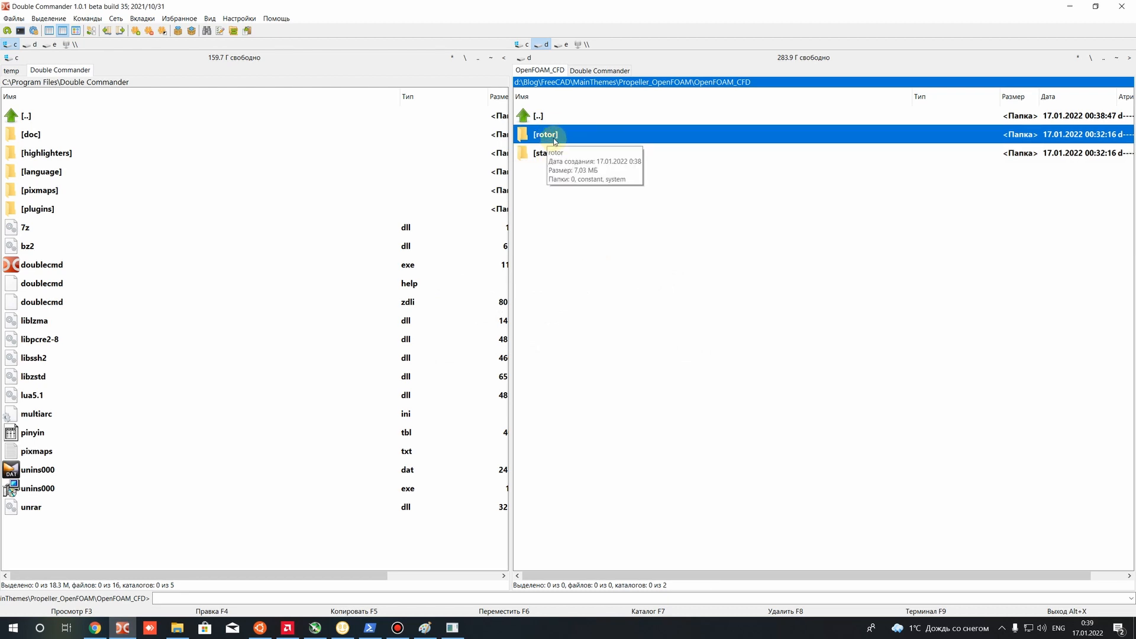
click(553, 154)
double_click(557, 136)
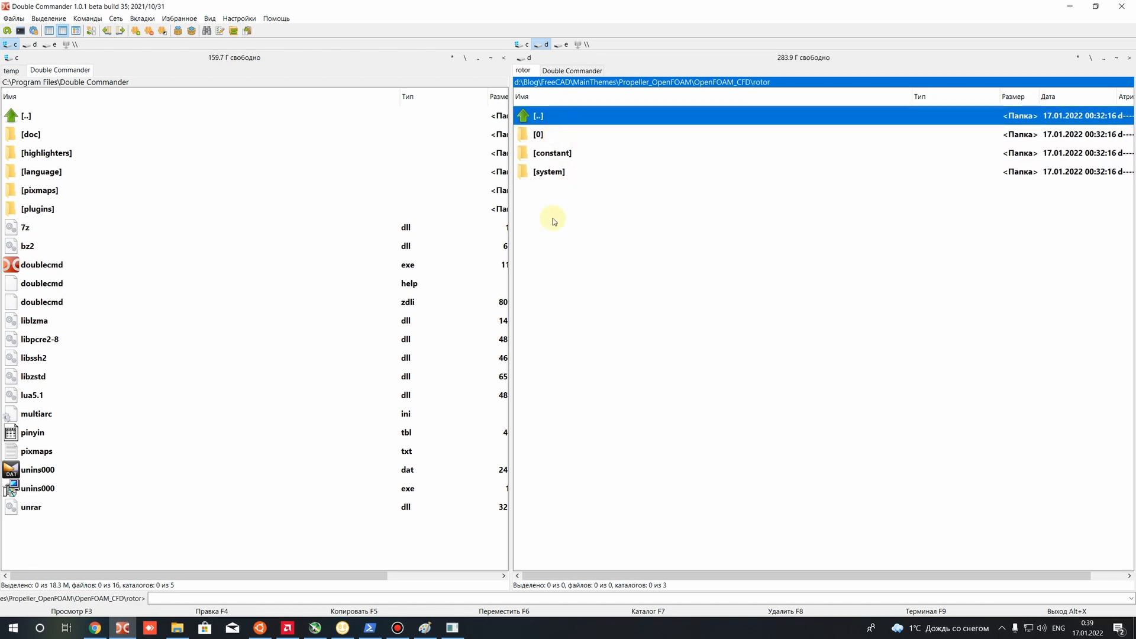
key(BackSpace)
key(Down)
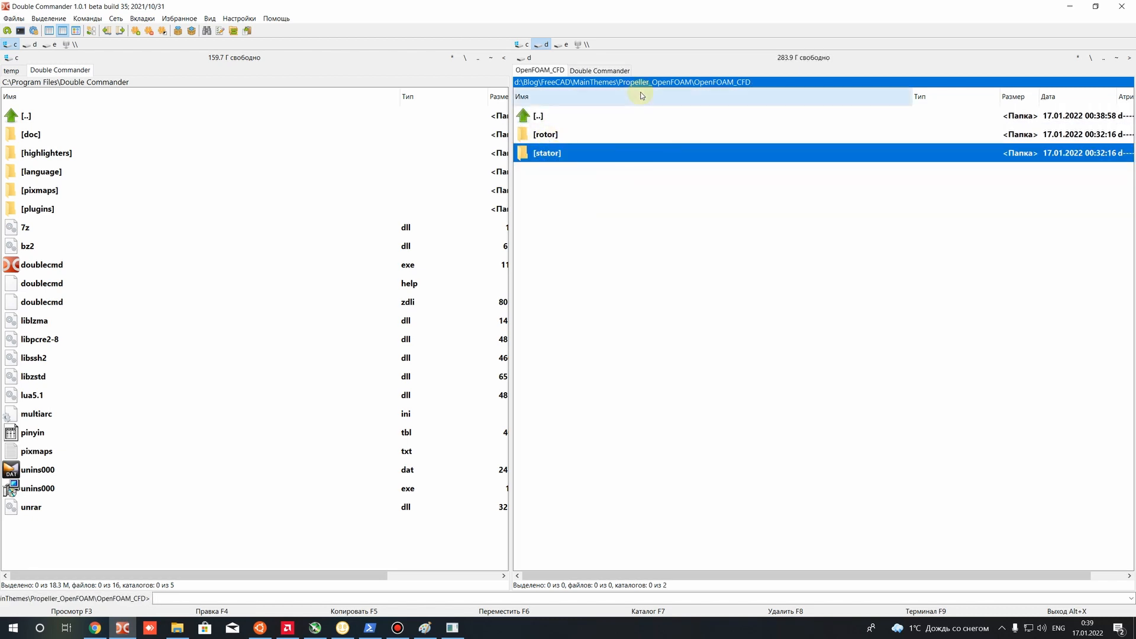
Open the Salome_Mesh folder inside Propeller_OpenFOAM and select the External_Mesh UNV file.
click(611, 83)
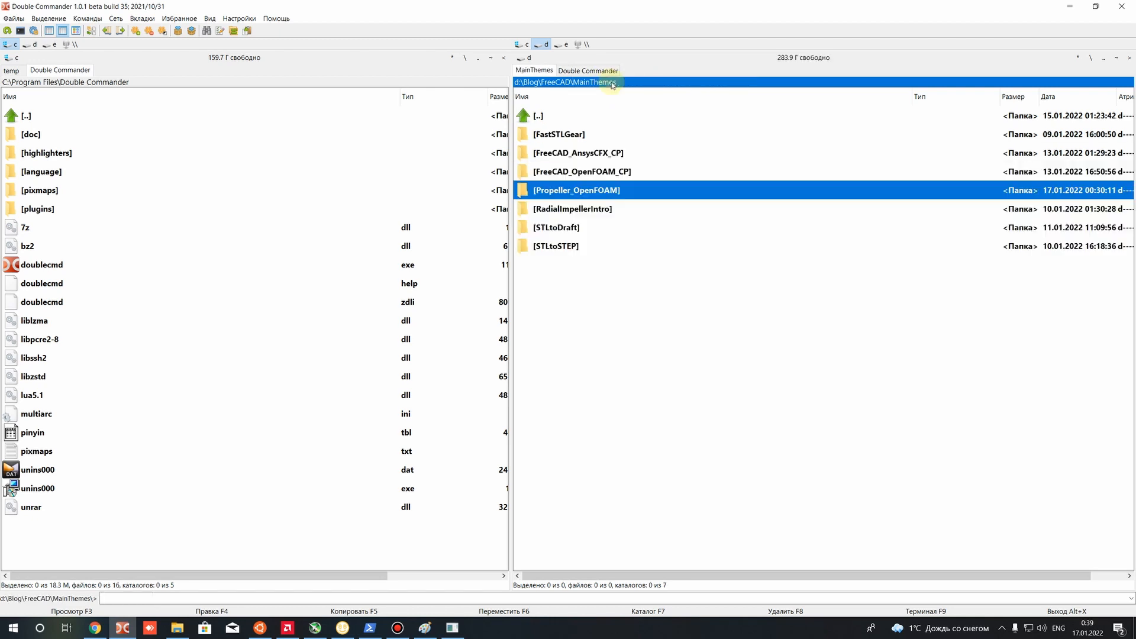
double_click(579, 189)
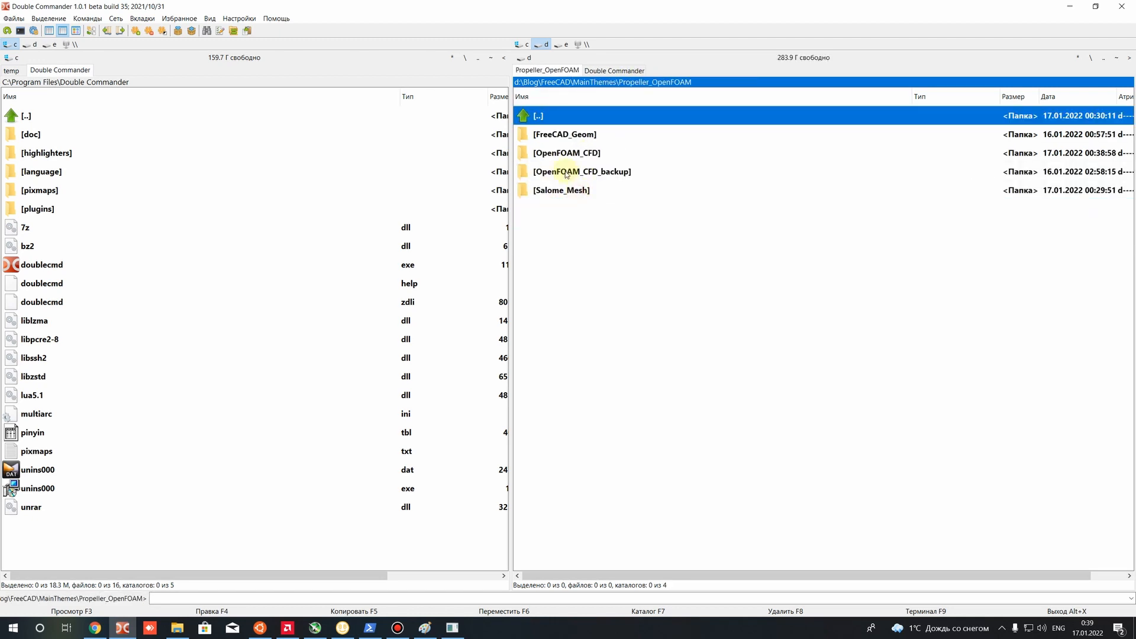
double_click(564, 190)
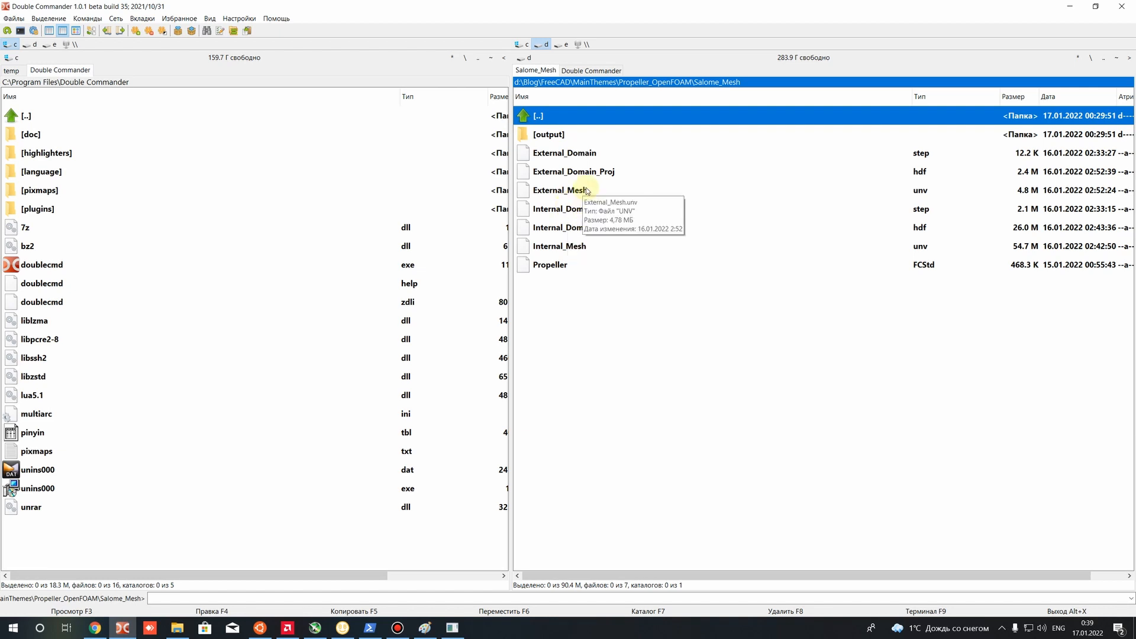
click(560, 251)
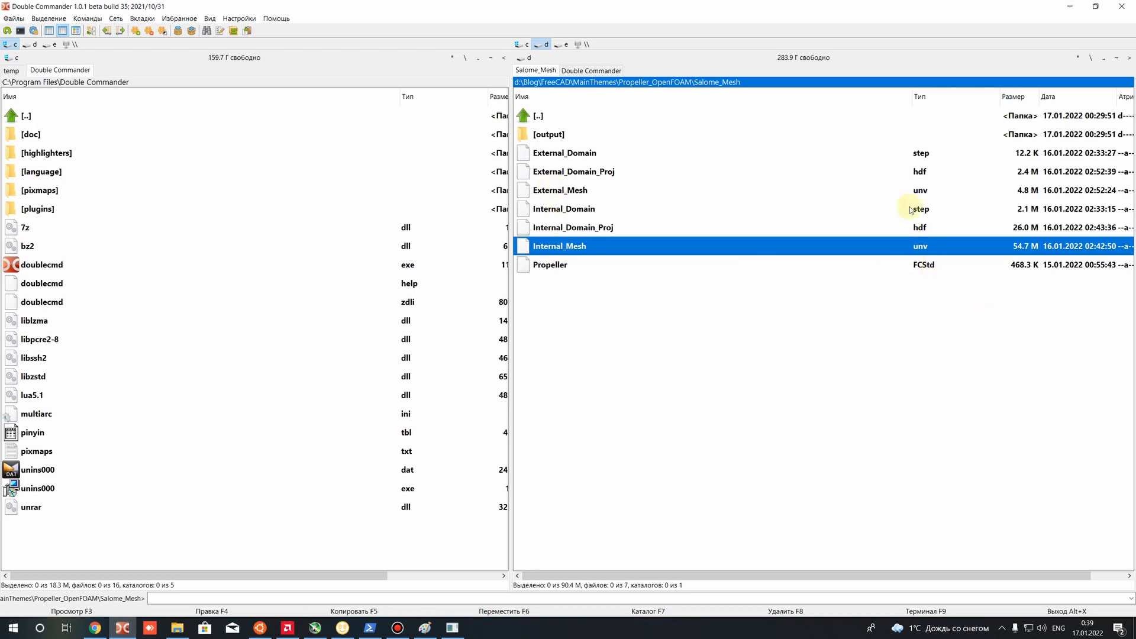
click(918, 191)
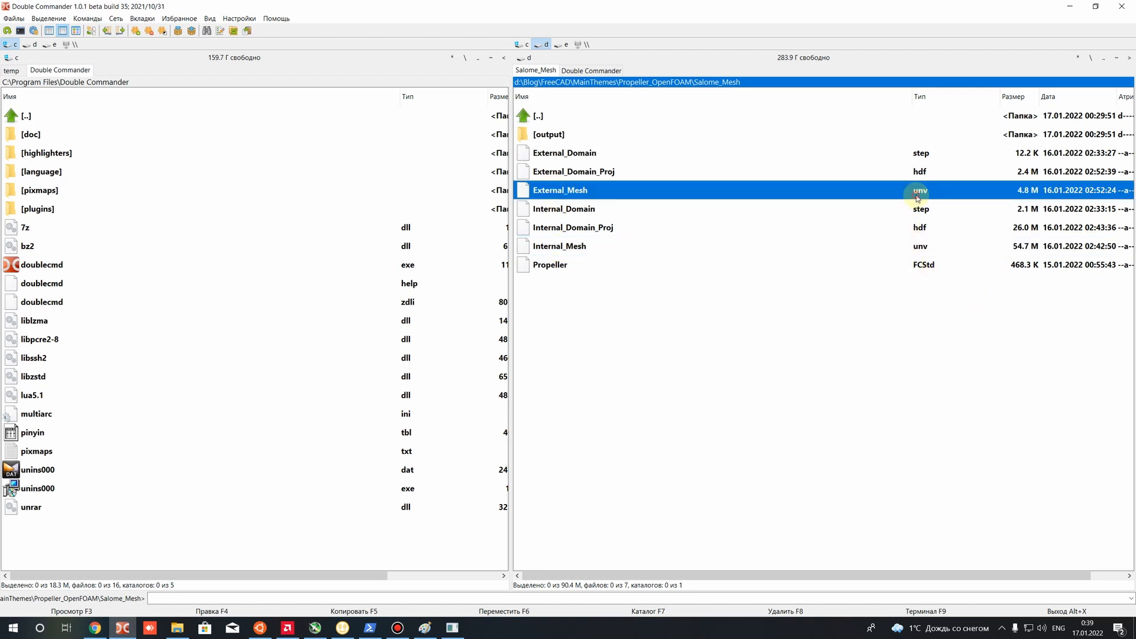
Copy the External_Mesh and Internal_Mesh UNV files from Salome_Mesh into the OpenFOAM_CFD folder.
click(922, 246)
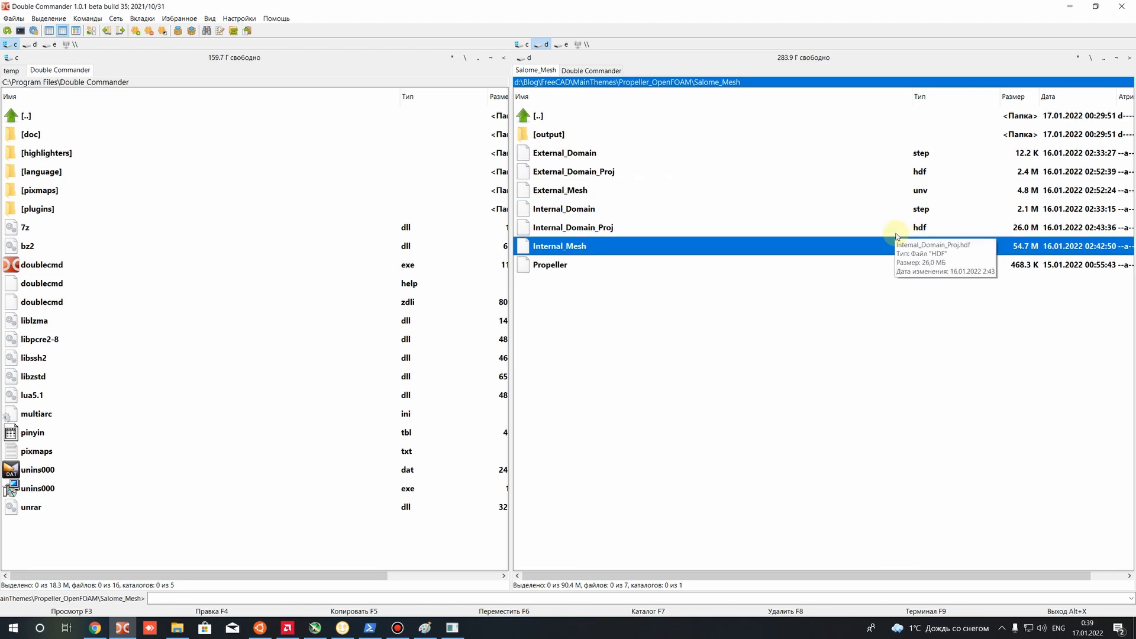
click(565, 190)
click(568, 246)
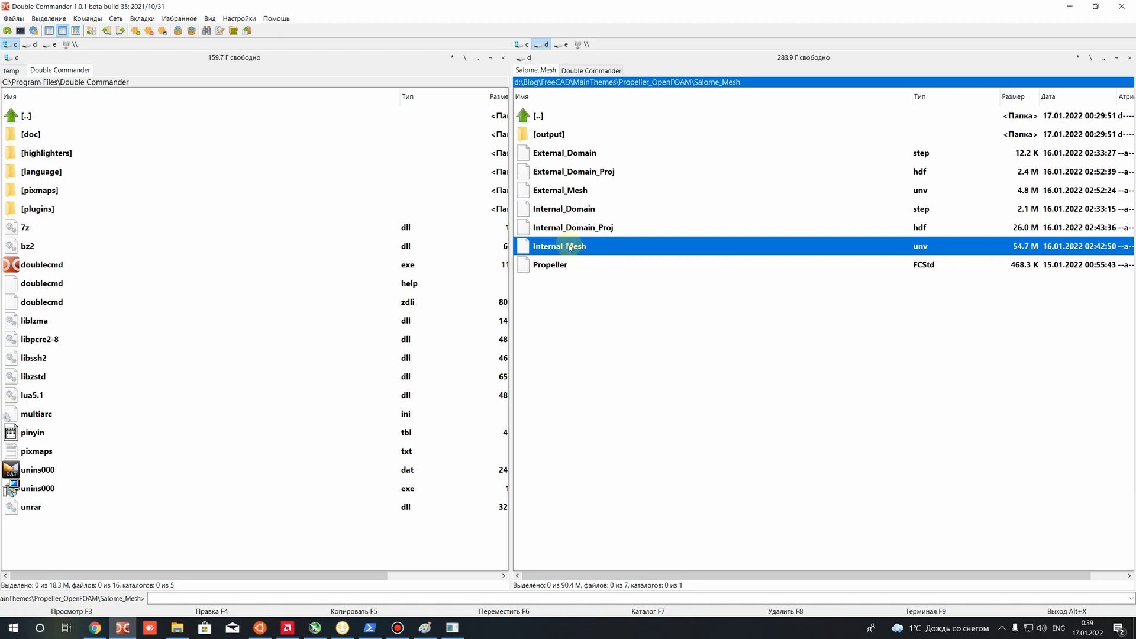
click(536, 189)
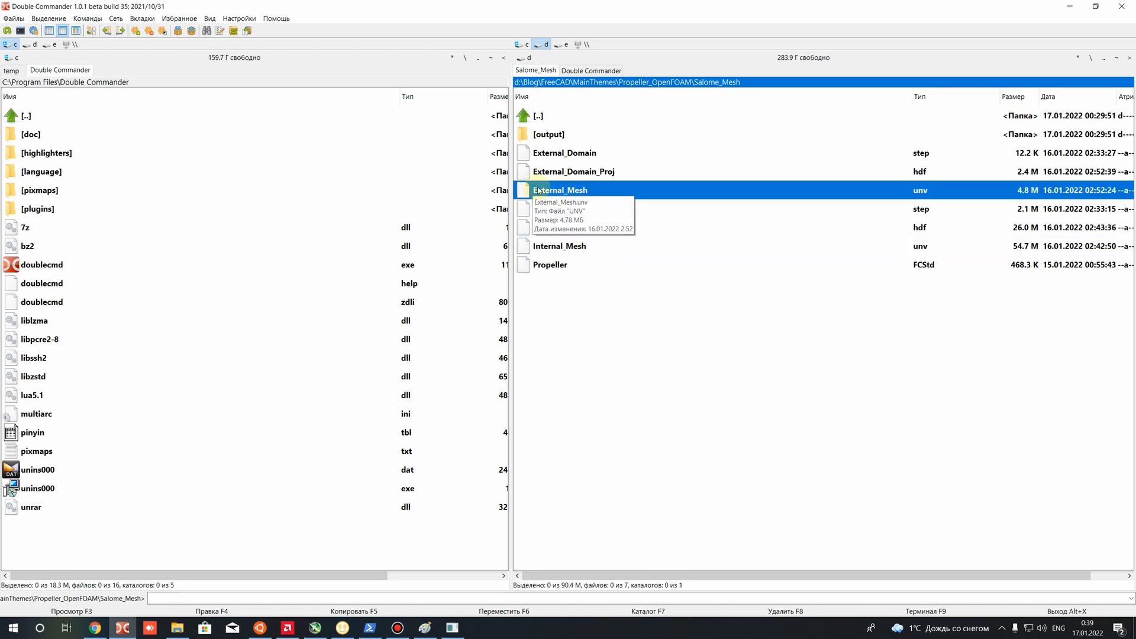
click(561, 248)
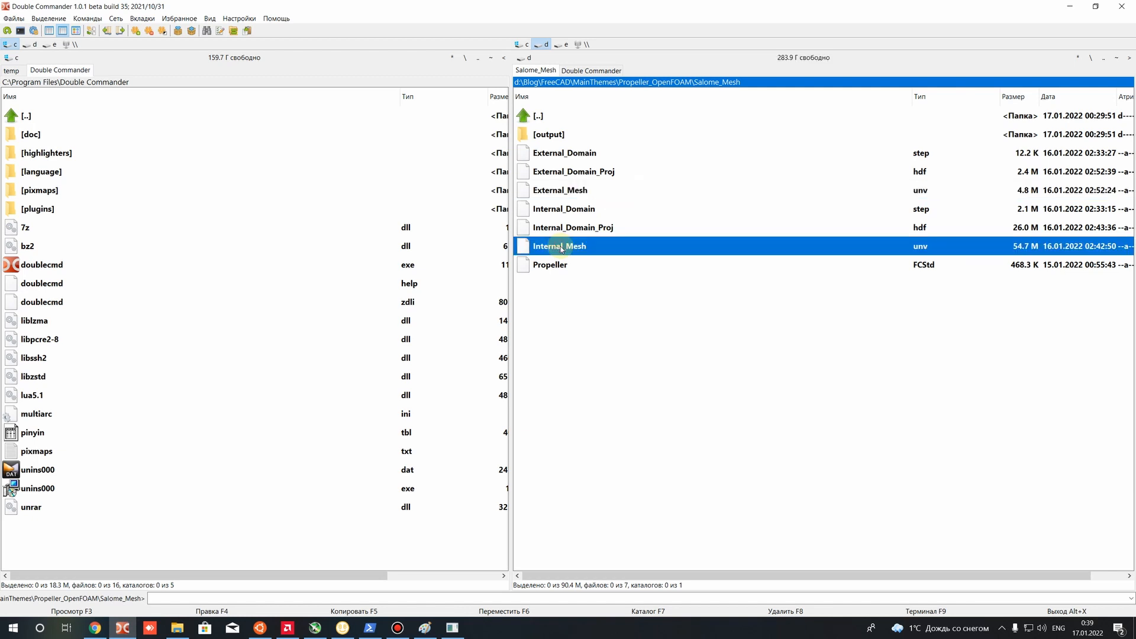
ctrl+click(572, 190)
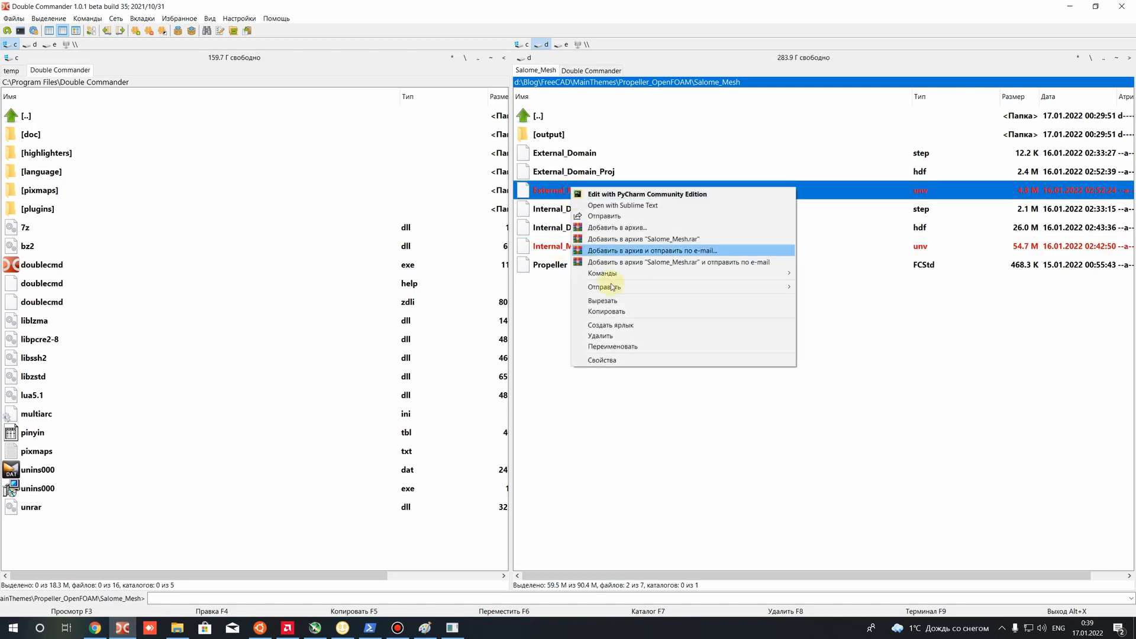
click(607, 312)
key(BackSpace)
double_click(569, 156)
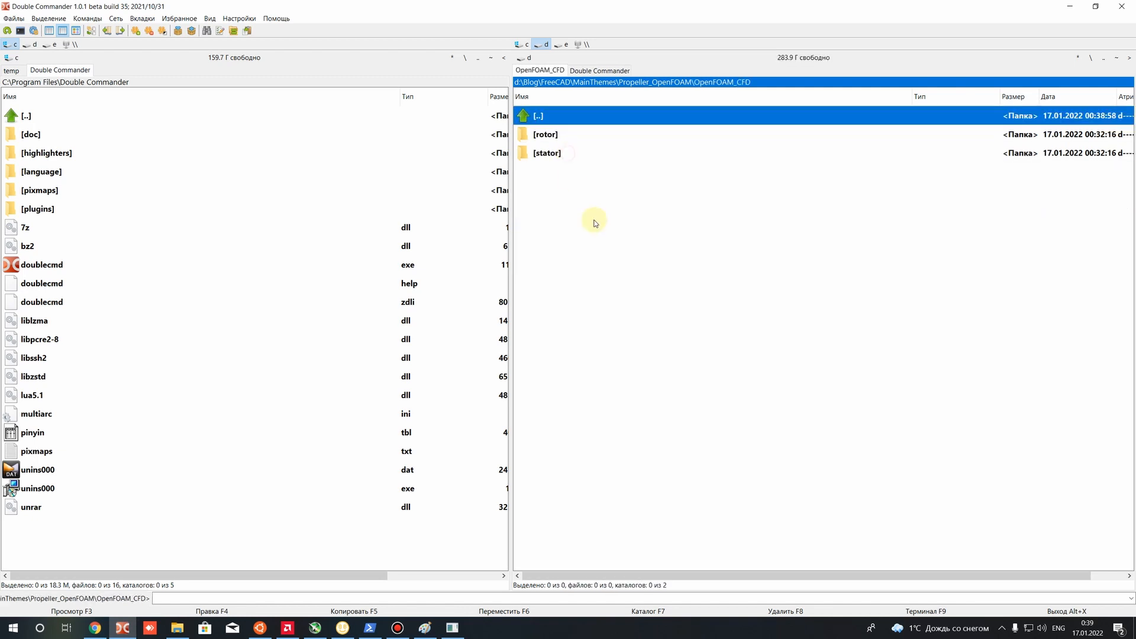
right_click(594, 220)
click(616, 252)
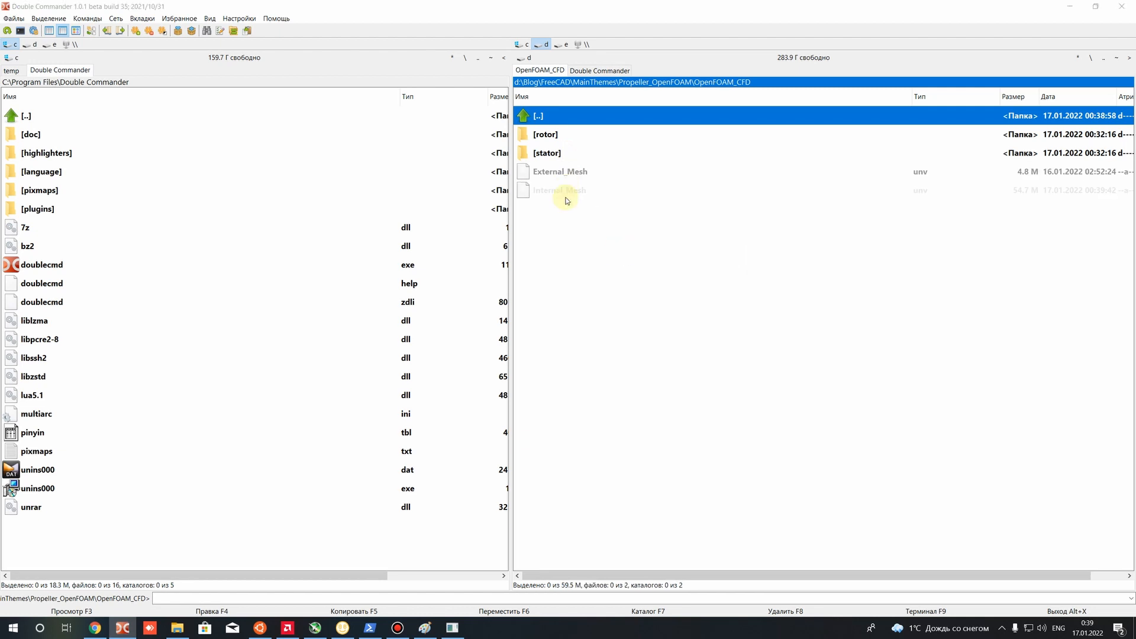
click(550, 173)
right_click(550, 176)
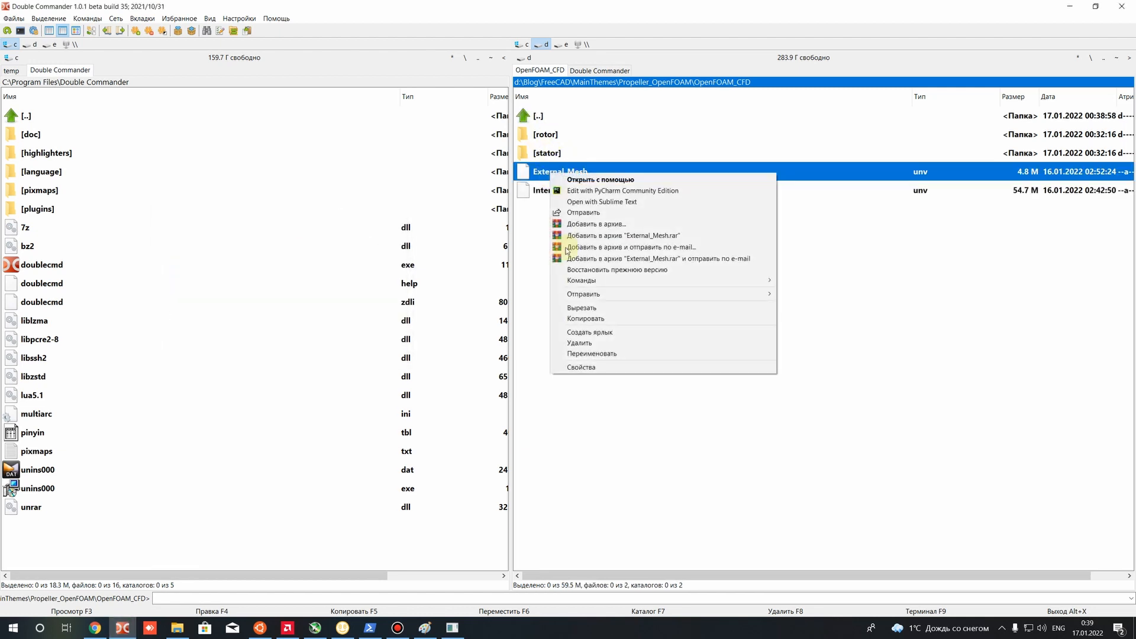
click(581, 307)
Move the Internal_Mesh UNV file from OpenFOAM_CFD into the rotor folder.
click(539, 190)
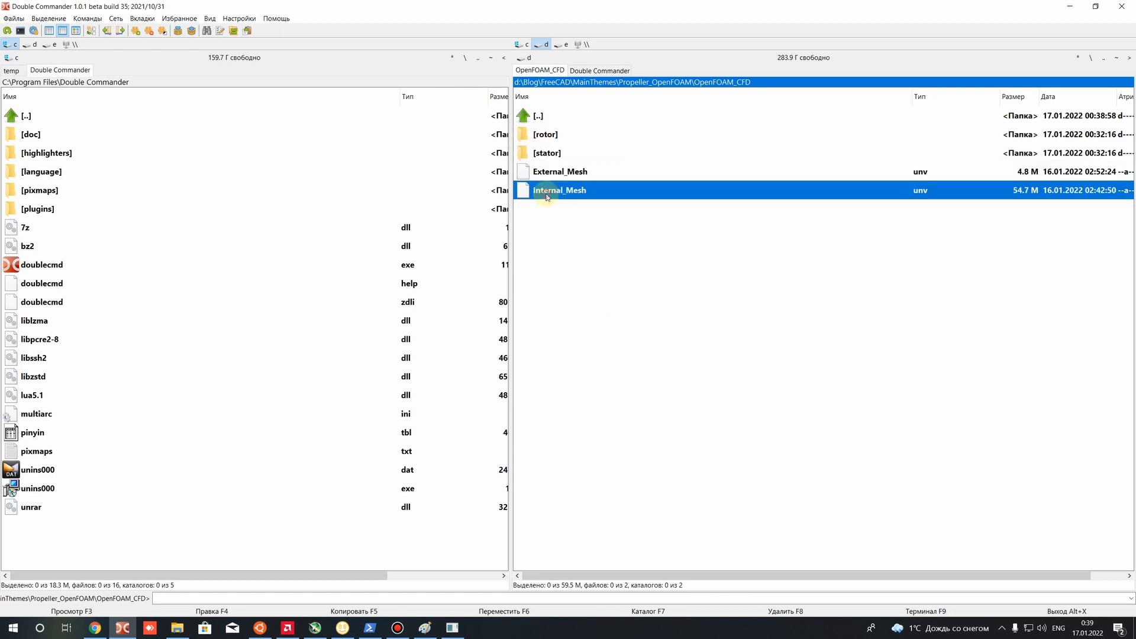
right_click(543, 193)
click(568, 325)
double_click(539, 134)
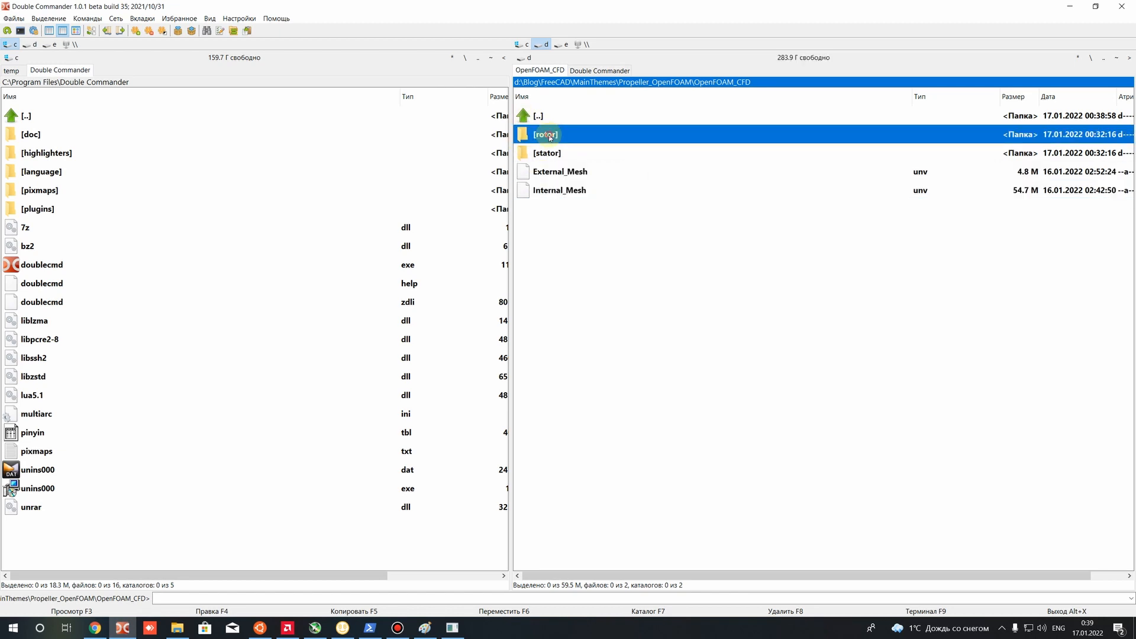
right_click(613, 290)
click(640, 320)
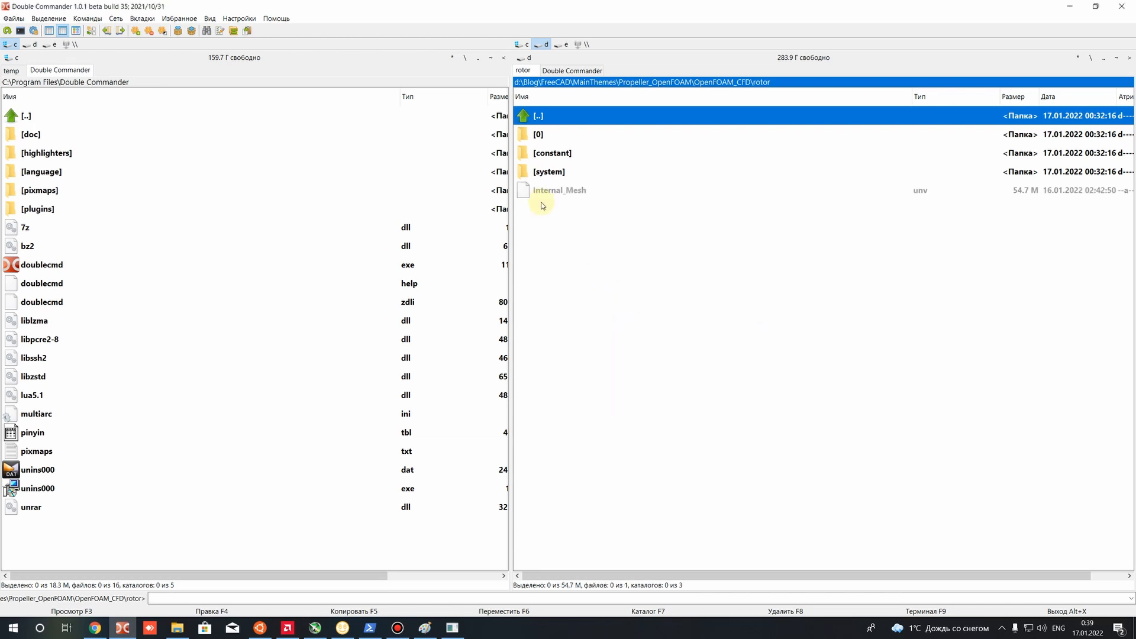
click(545, 190)
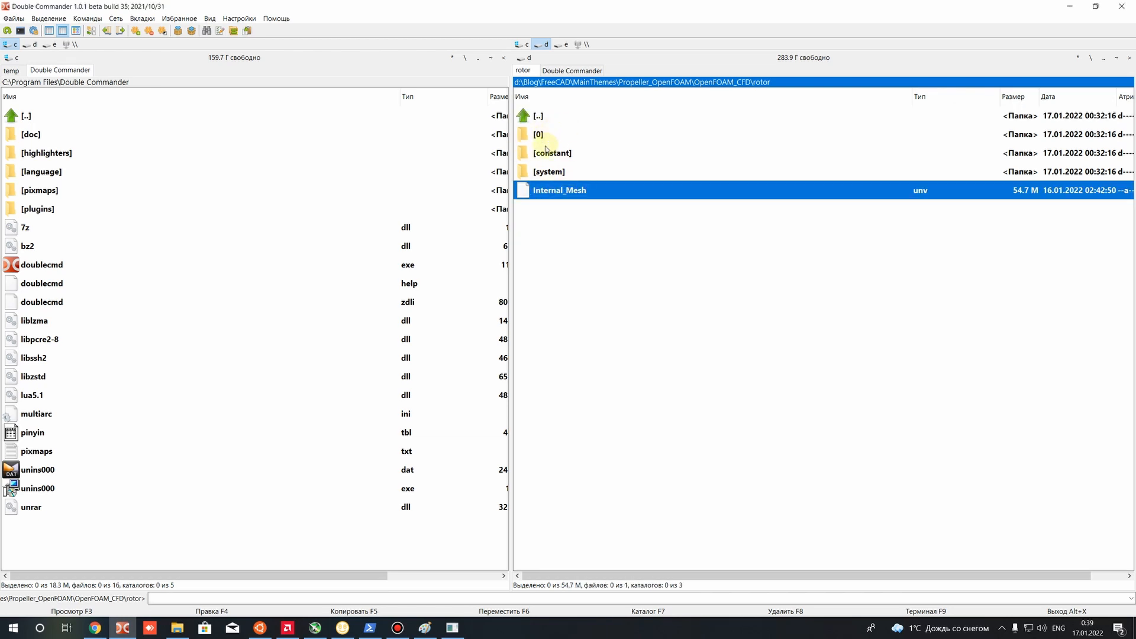
Move the External_Mesh UNV file from OpenFOAM_CFD into the stator folder.
key(BackSpace)
click(538, 173)
right_click(551, 173)
click(578, 308)
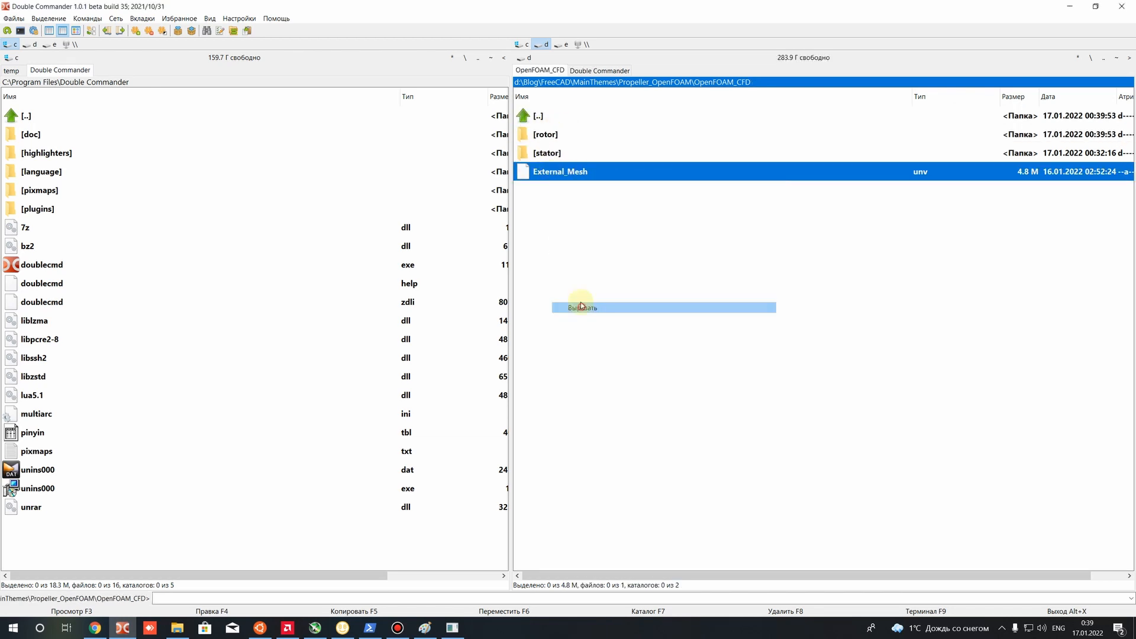
double_click(543, 153)
right_click(584, 253)
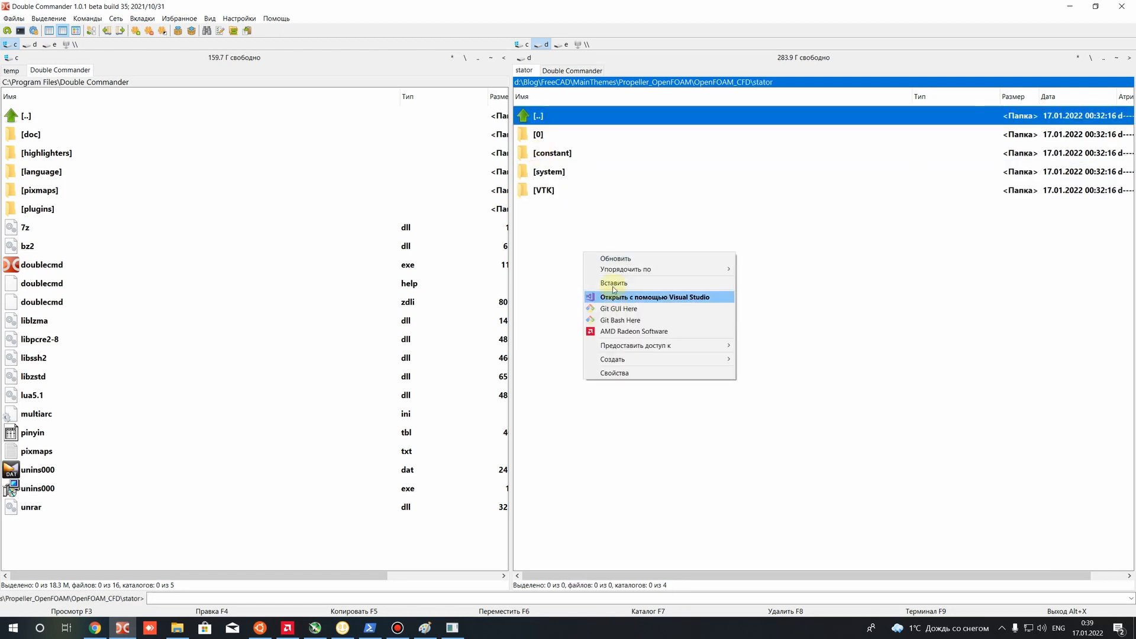
click(615, 284)
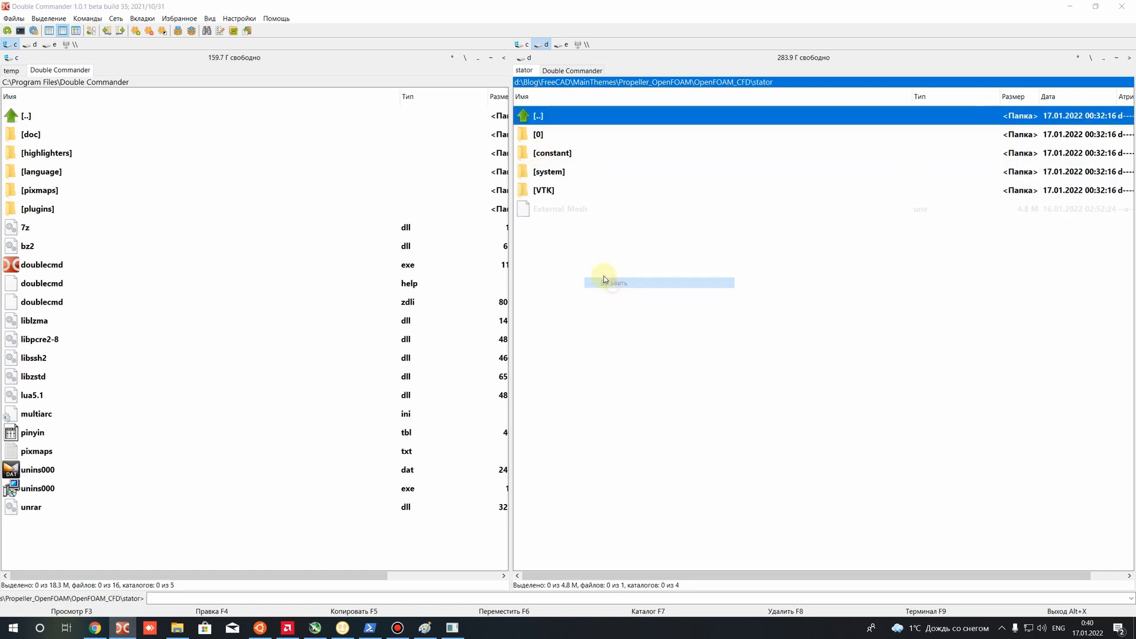
Check the contents of the rotor case's constant folder and return to the rotor folder's Internal_Mesh file.
double_click(538, 117)
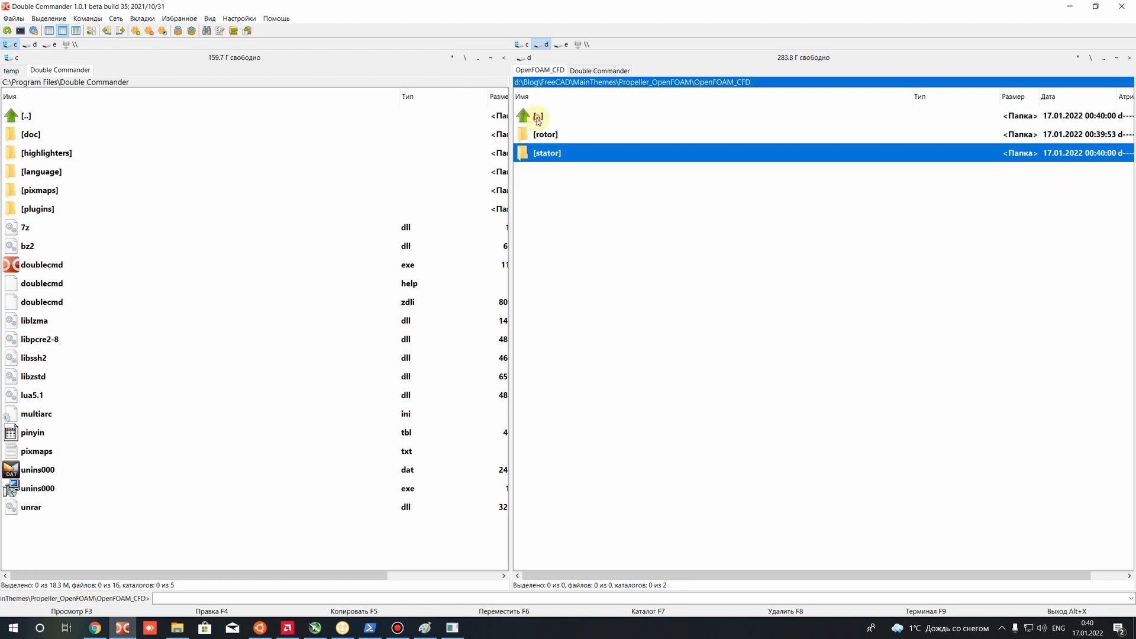
double_click(545, 137)
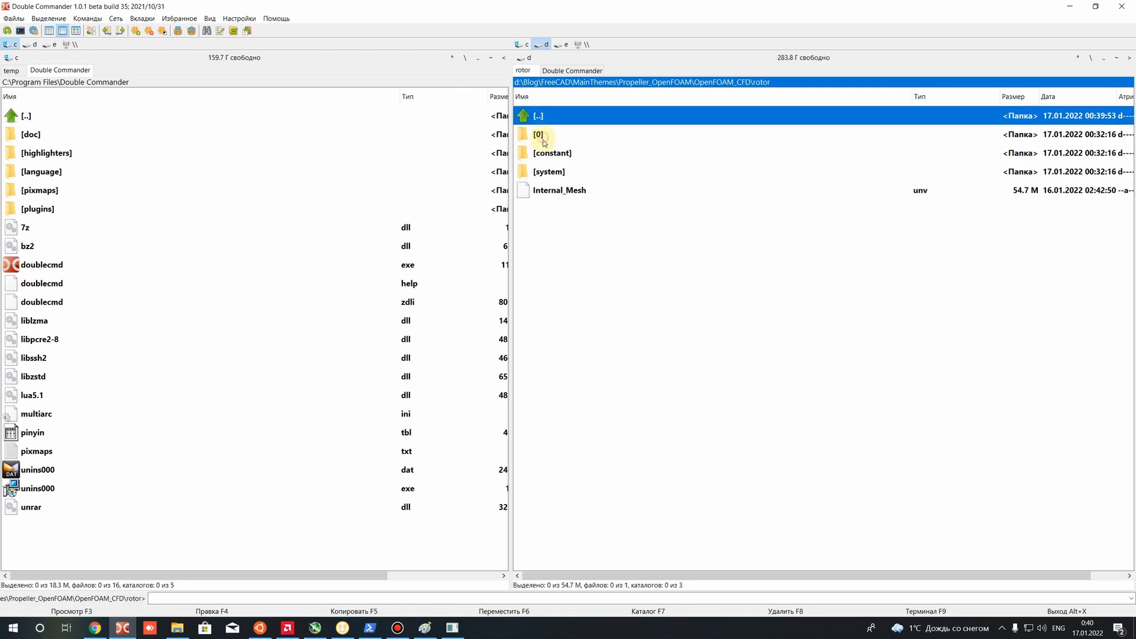
double_click(542, 153)
key(BackSpace)
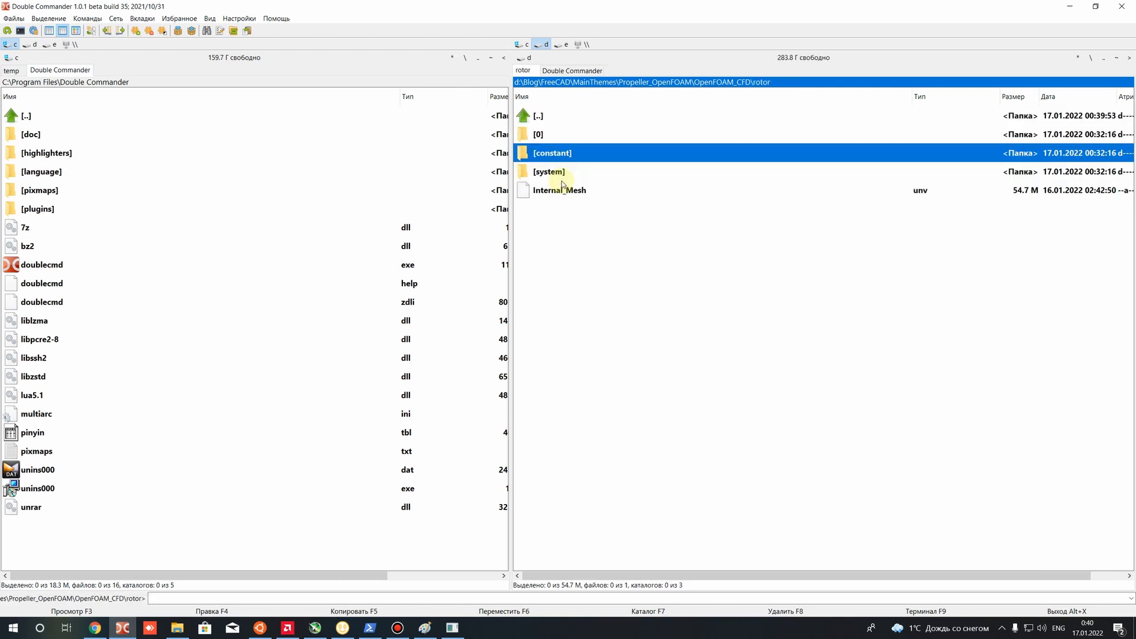
double_click(553, 153)
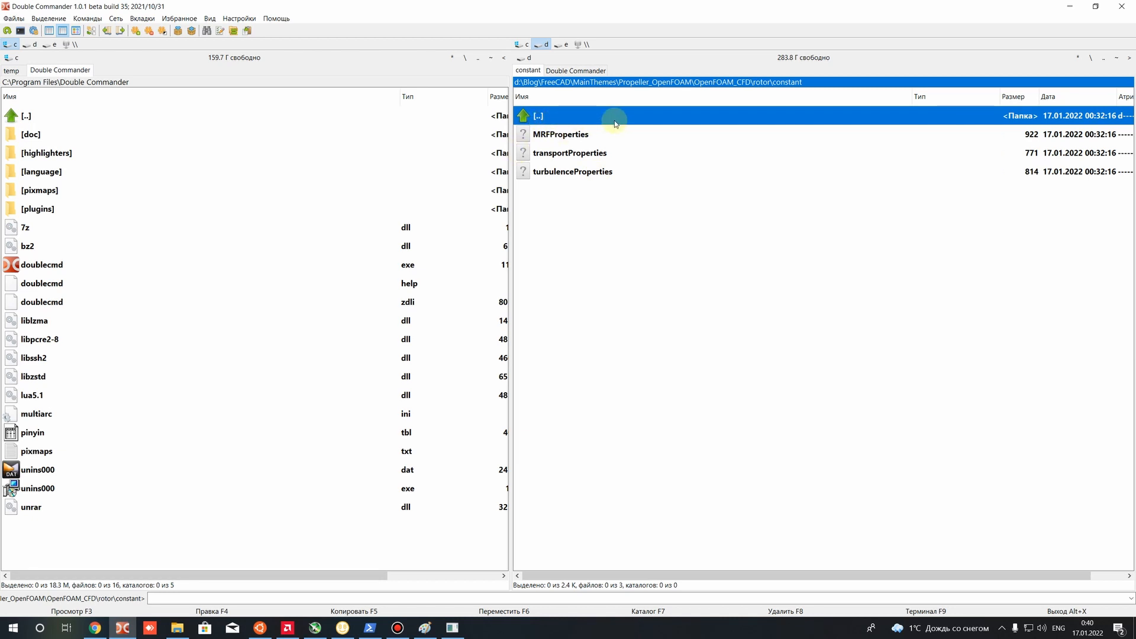
double_click(538, 116)
click(521, 185)
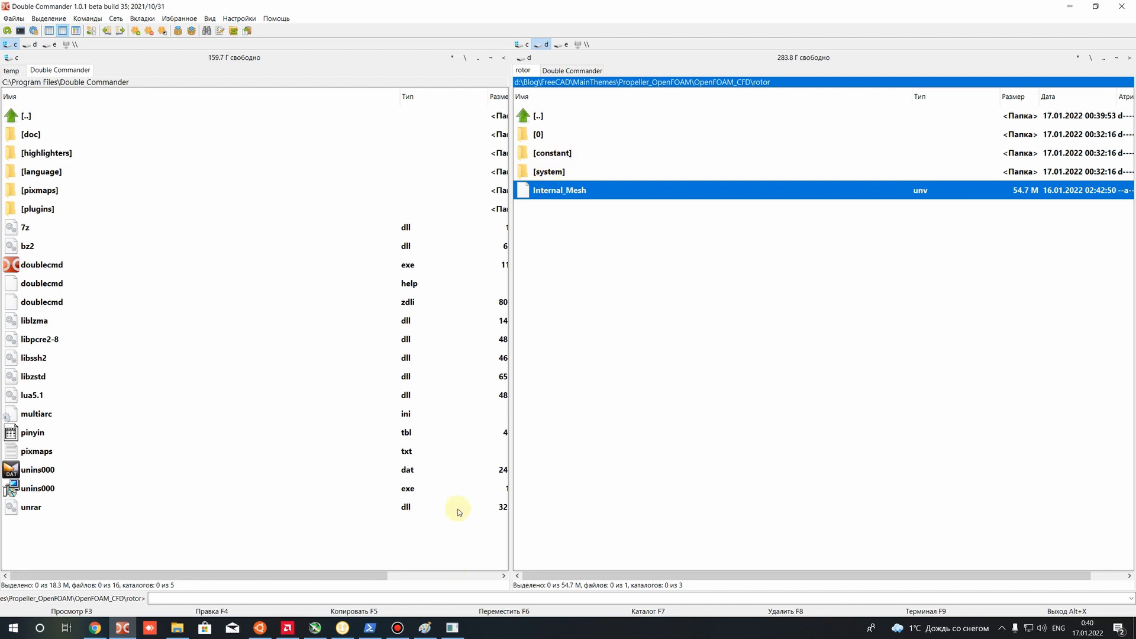
Switch to the Ubuntu terminal and list the contents of the OpenFOAM_CFD directory with ls.
click(259, 628)
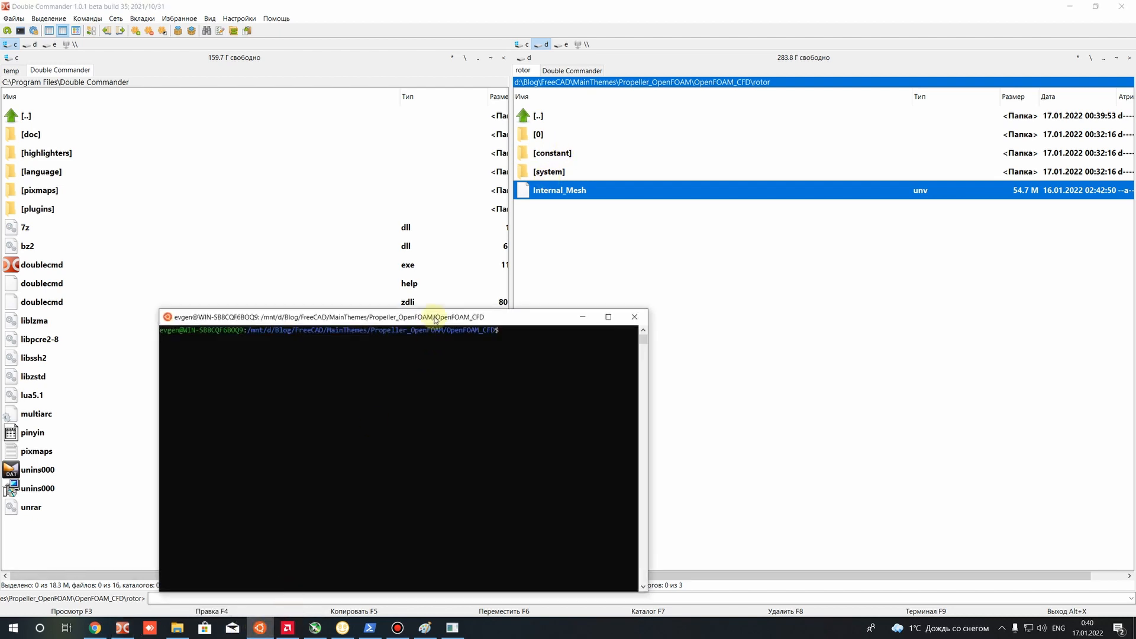
drag(436, 320, 622, 235)
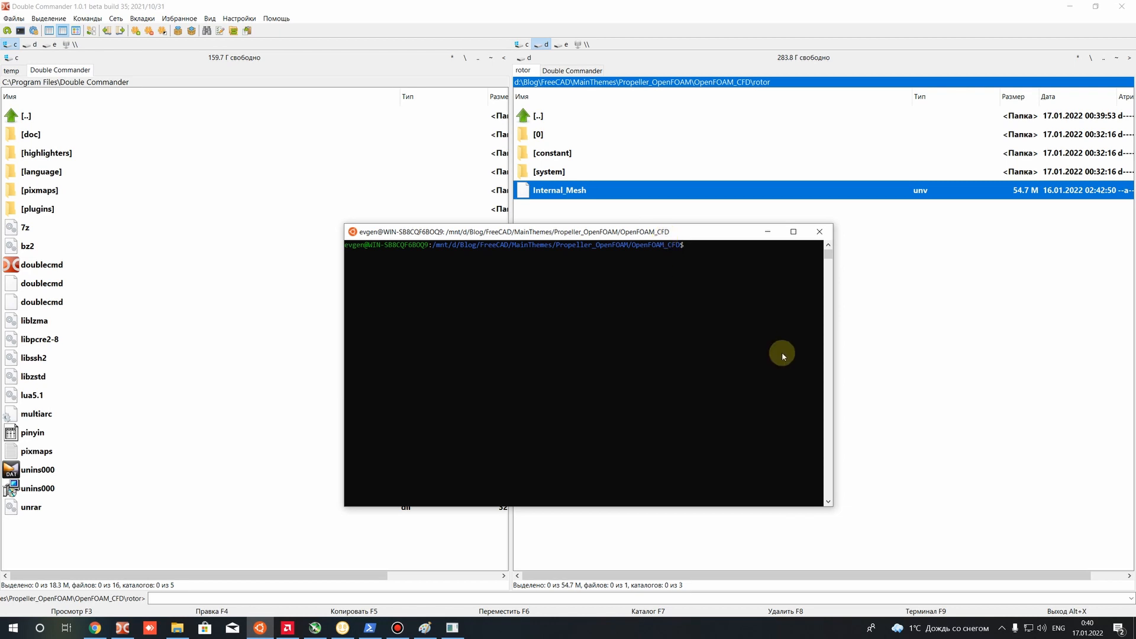
text(ls)
key(BackSpace)
key(BackSpace)
text(ls)
key(Return)
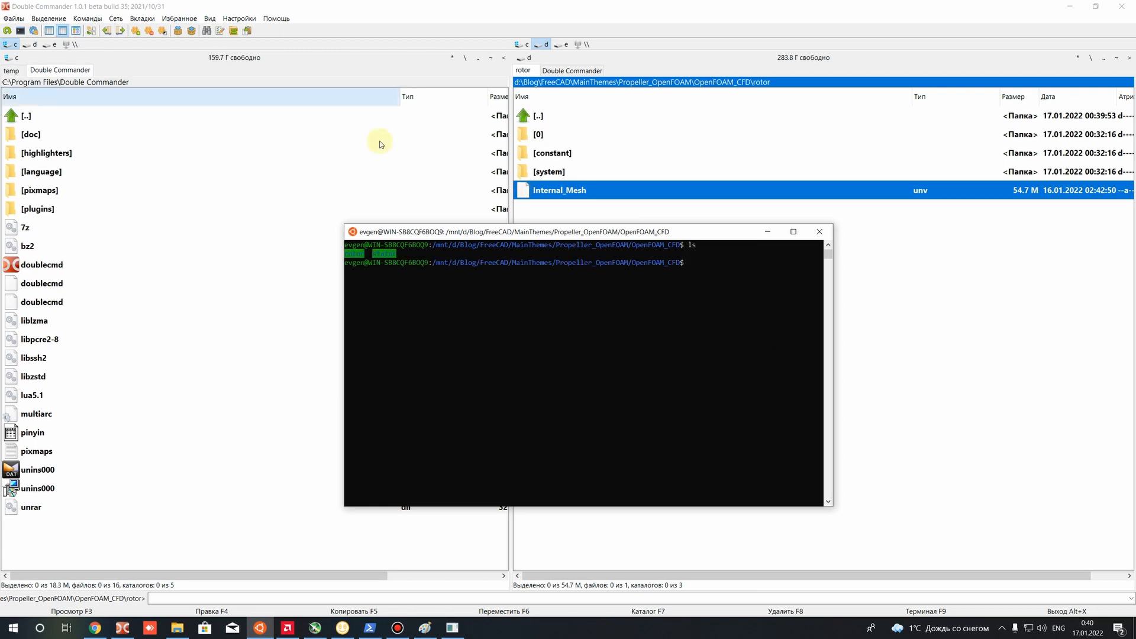
Examine the listed folder names in the terminal and run ls in OpenFOAM_CFD again.
drag(687, 262, 434, 264)
click(433, 264)
drag(347, 254, 422, 254)
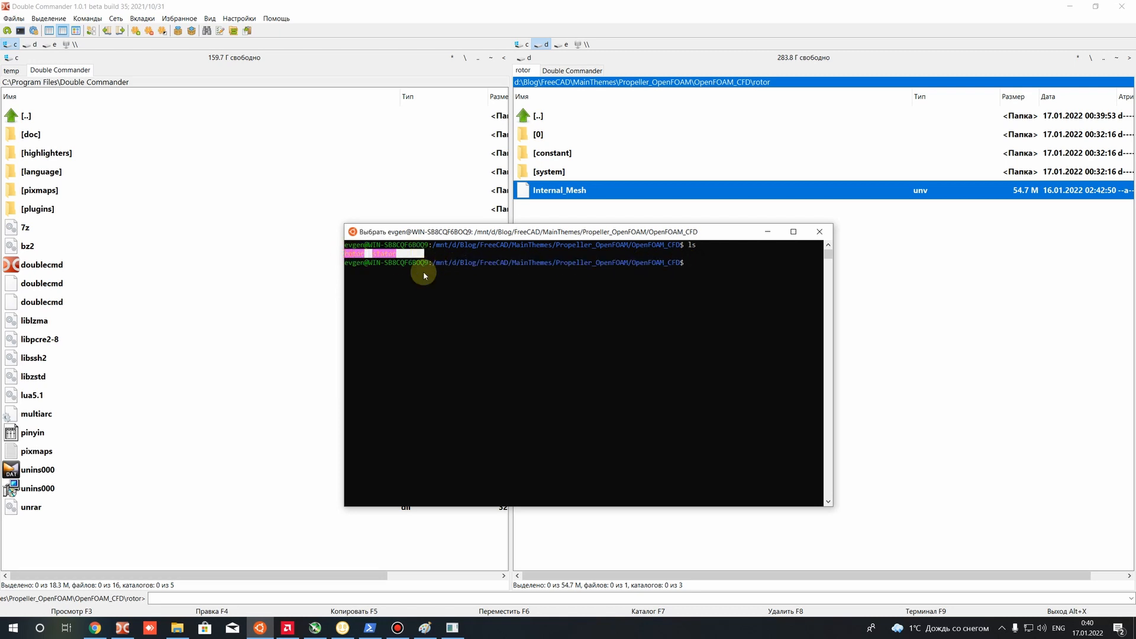
click(422, 272)
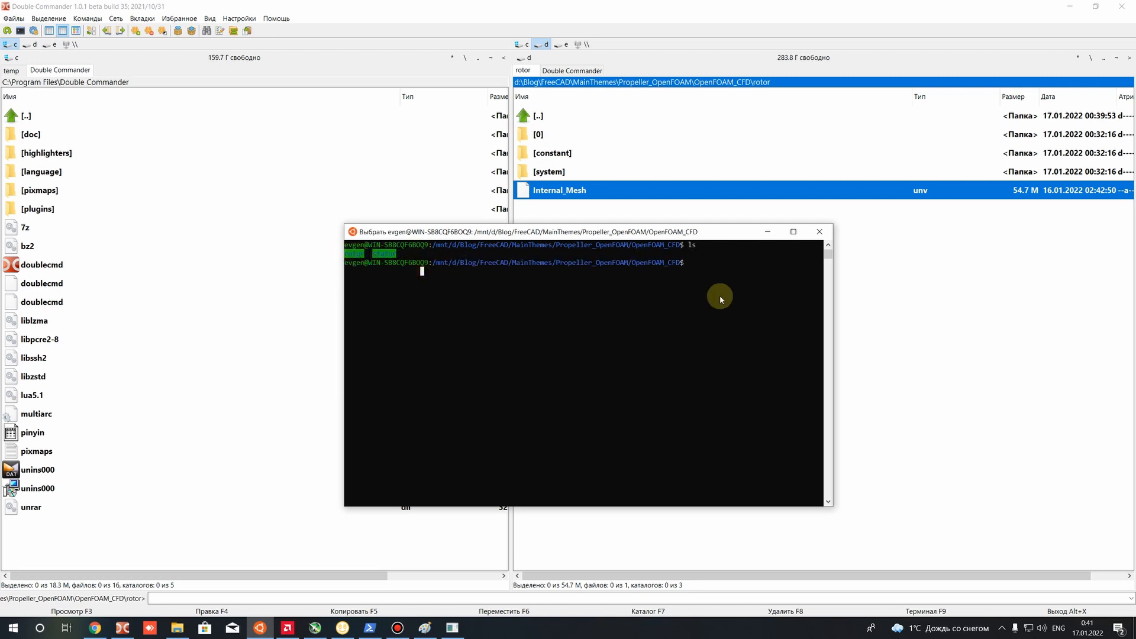
text(ls)
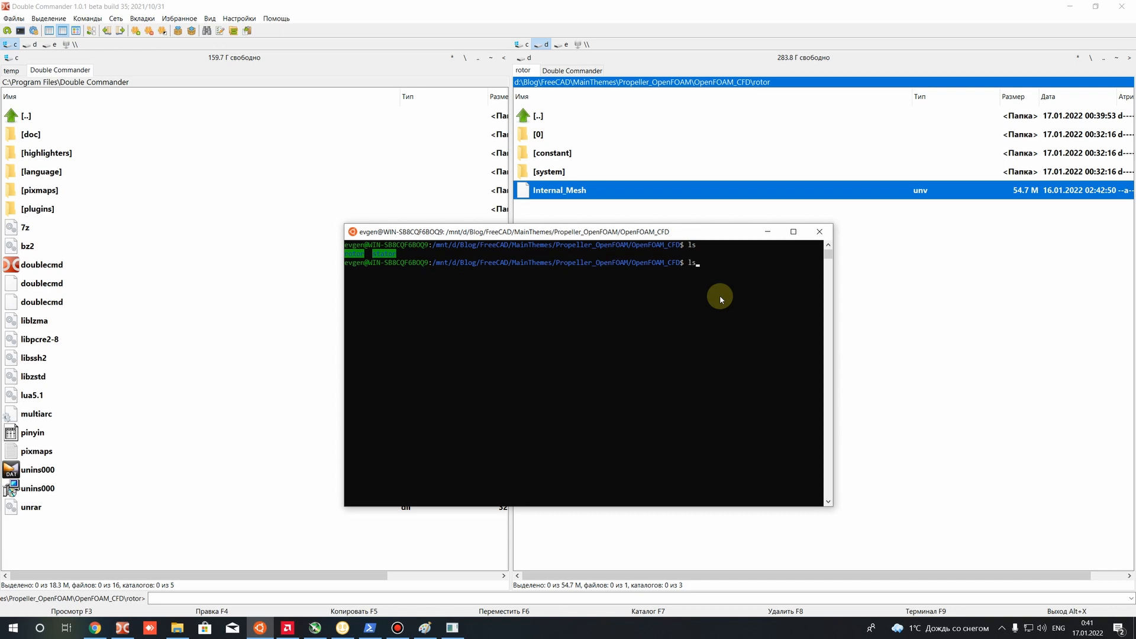
key(Return)
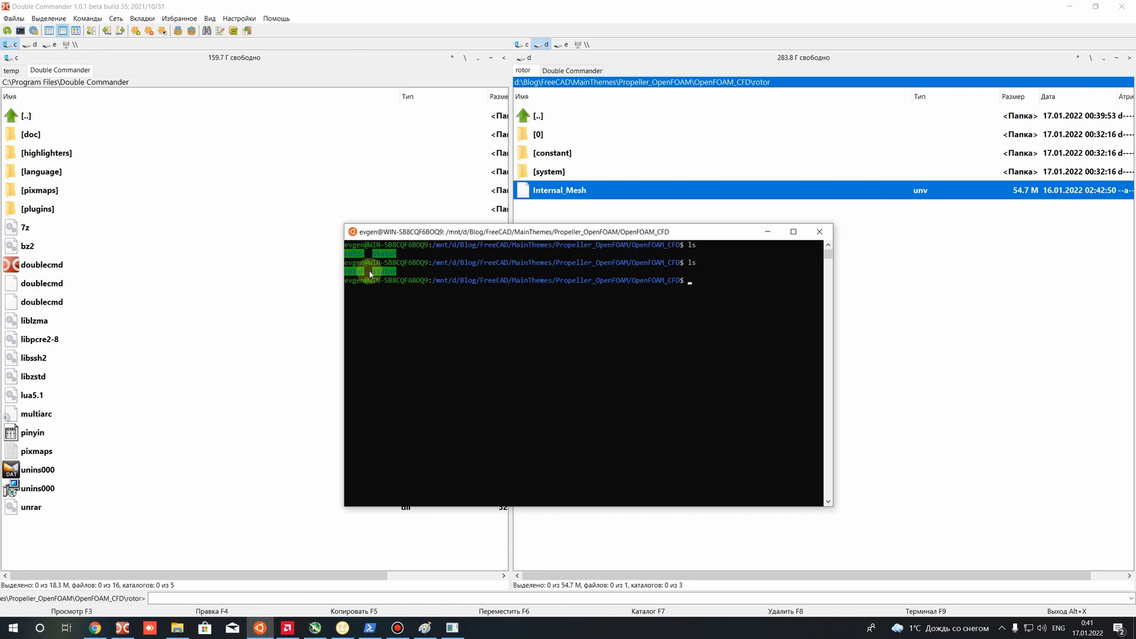
Change the terminal's working directory to rotor and list its contents with ls.
drag(681, 281, 426, 272)
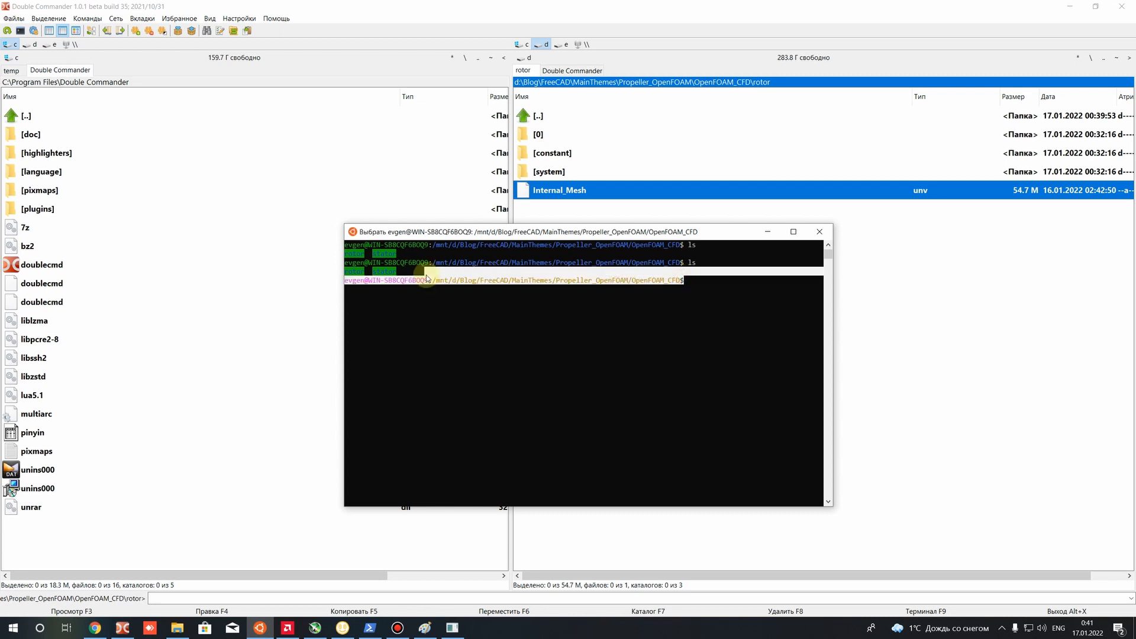
click(437, 289)
click(690, 288)
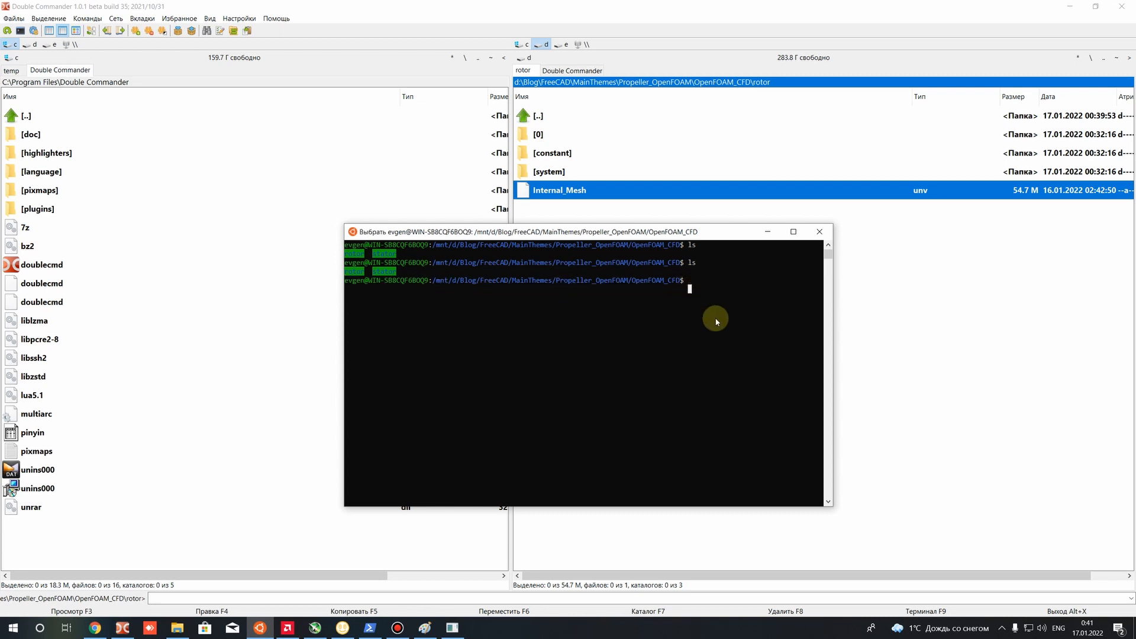
text(cd )
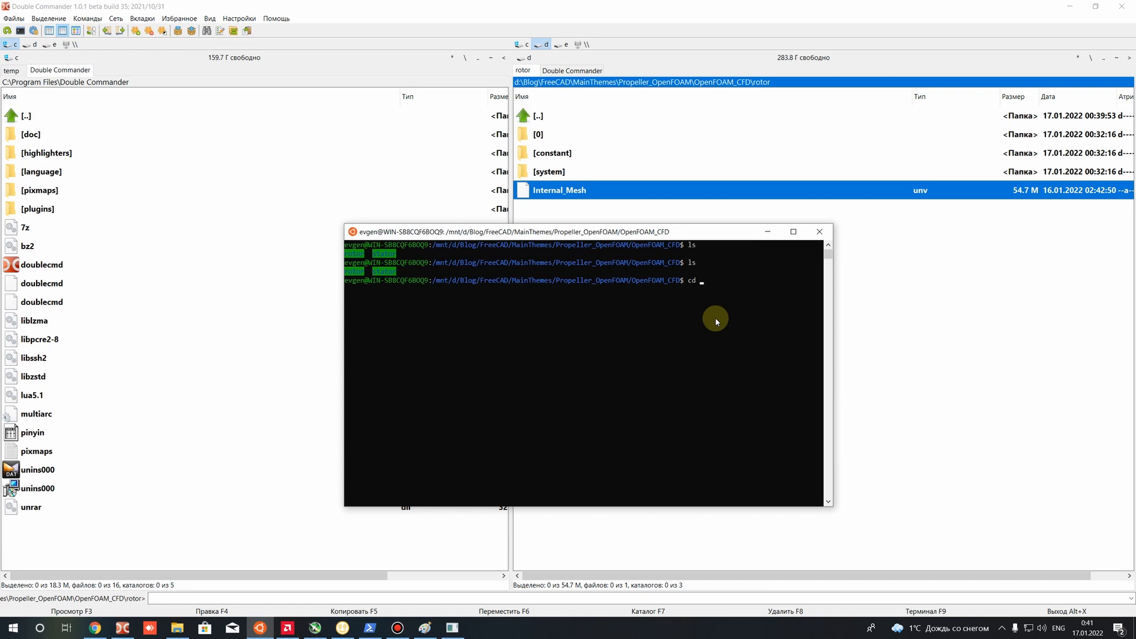
text(rotor/)
key(Return)
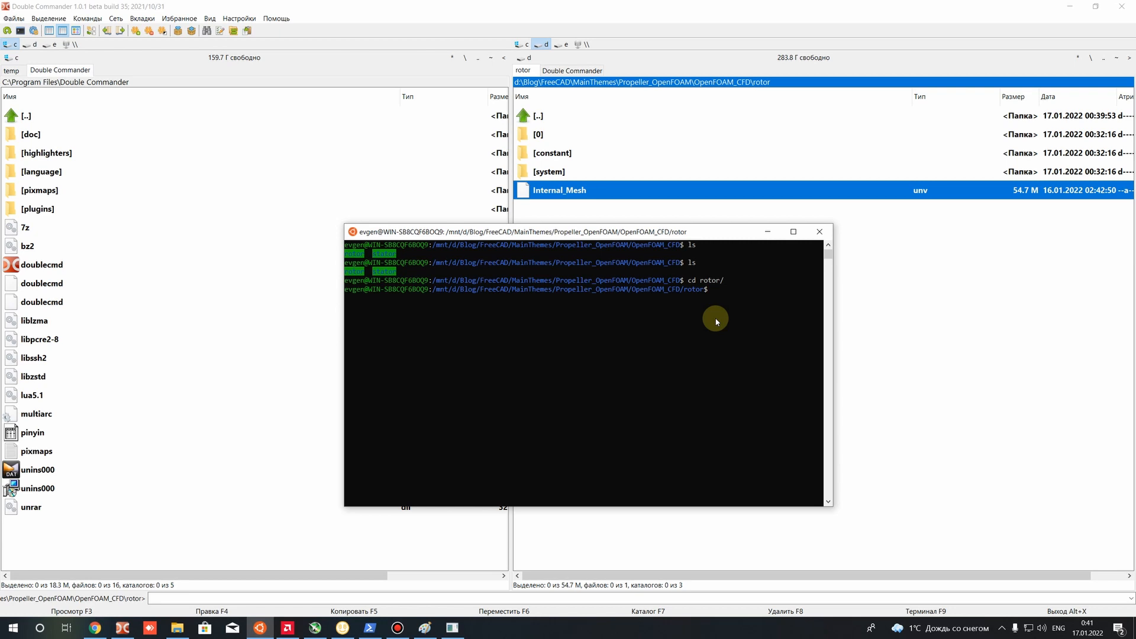
text(ls)
key(Return)
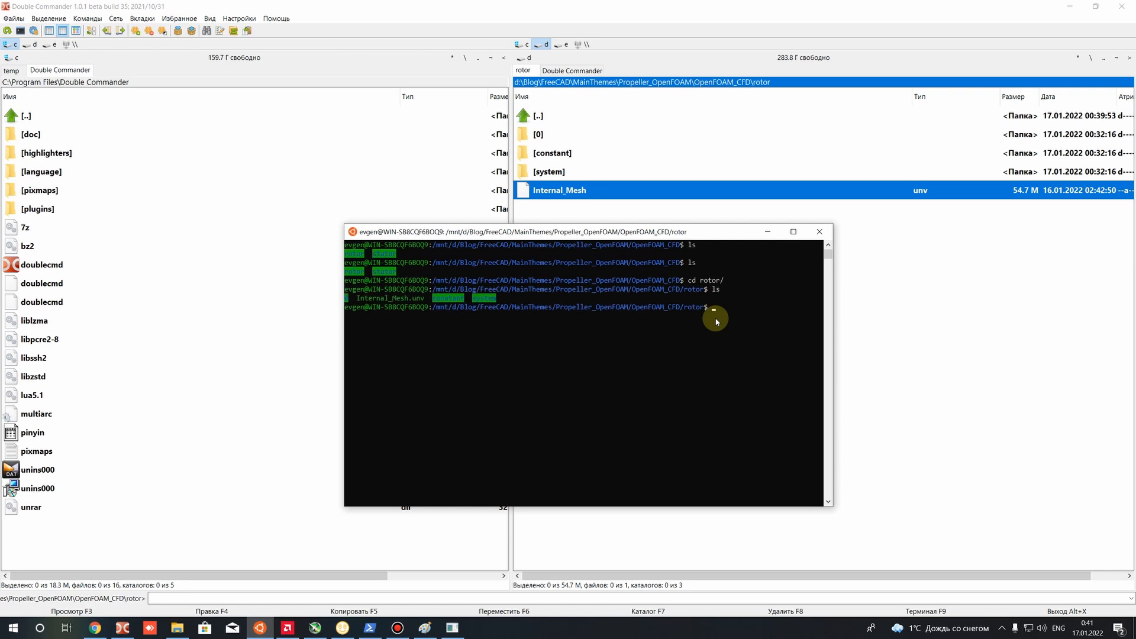
Convert the rotor mesh to OpenFOAM format by running ideasUnvToFoam Internal_Mesh.unv in the rotor folder.
drag(436, 298, 380, 296)
click(347, 291)
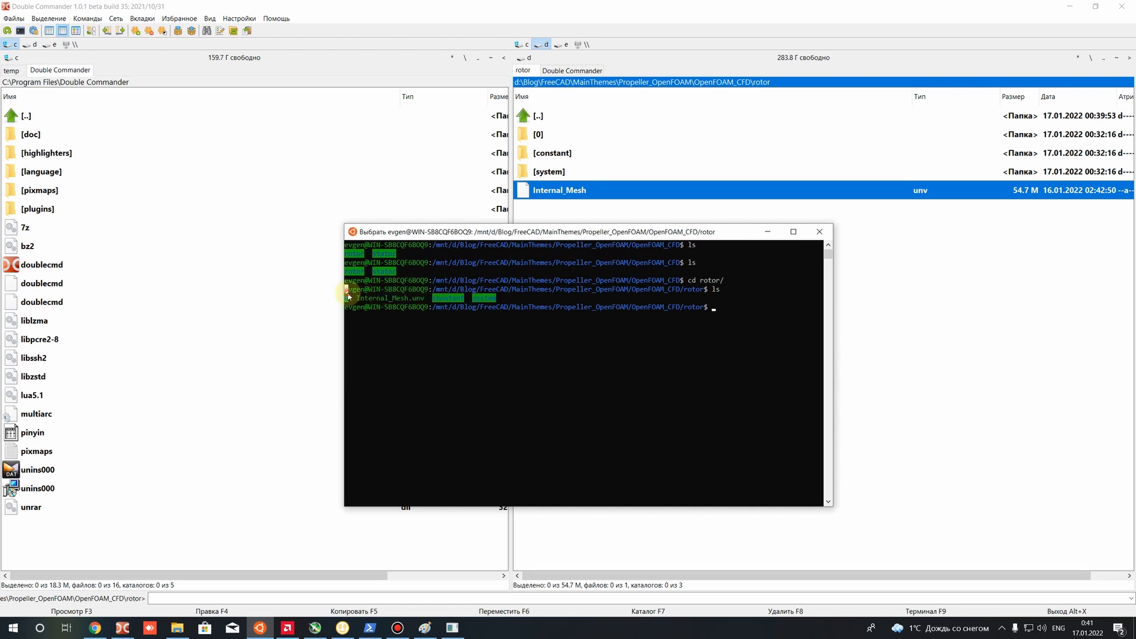
click(747, 306)
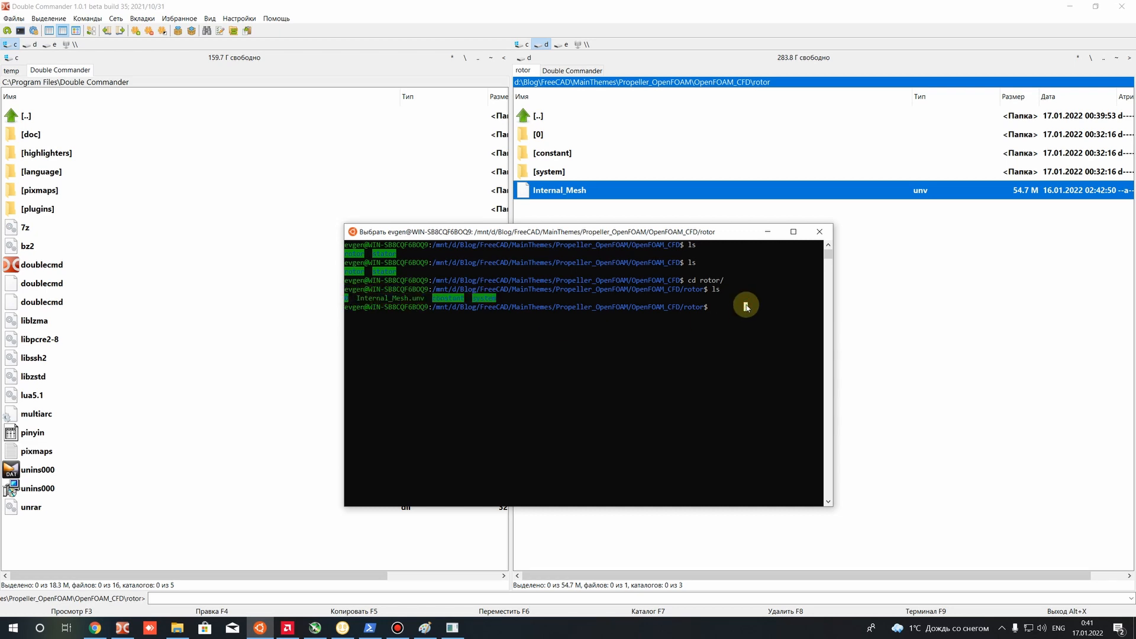
text(ideasUnvToFoam)
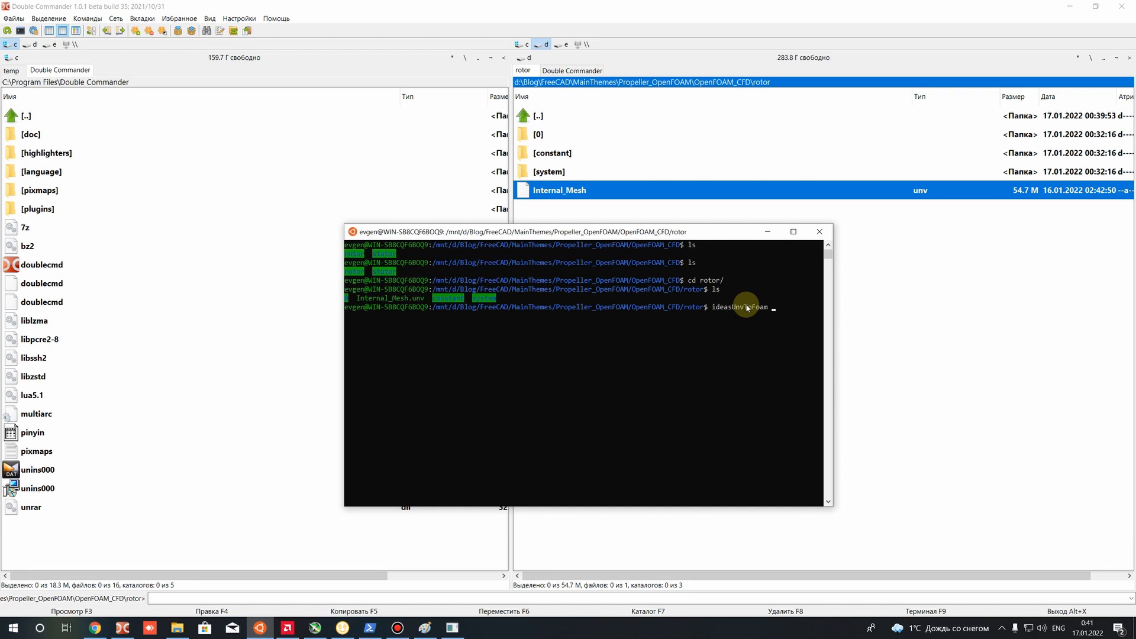
drag(693, 231, 681, 181)
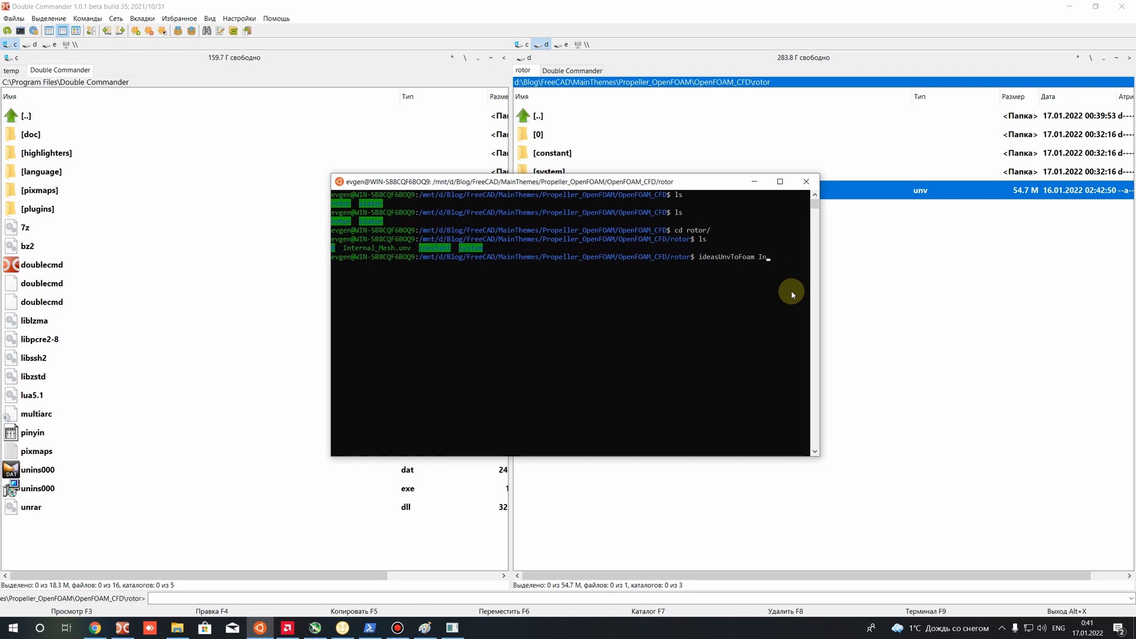
key(Tab)
drag(820, 290, 910, 300)
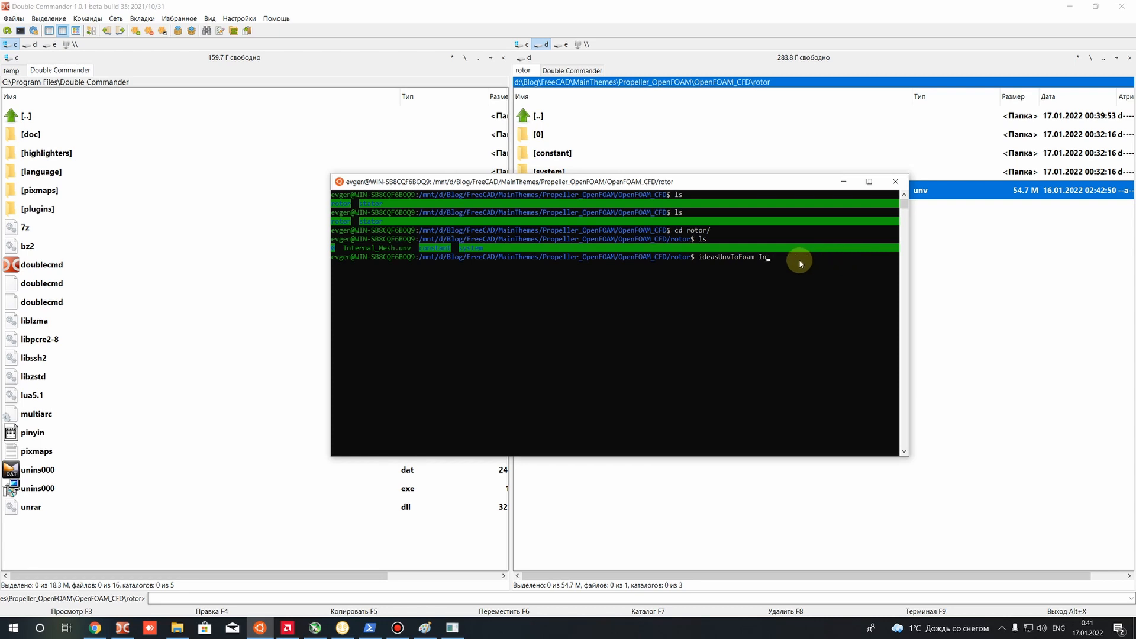
key(BackSpace)
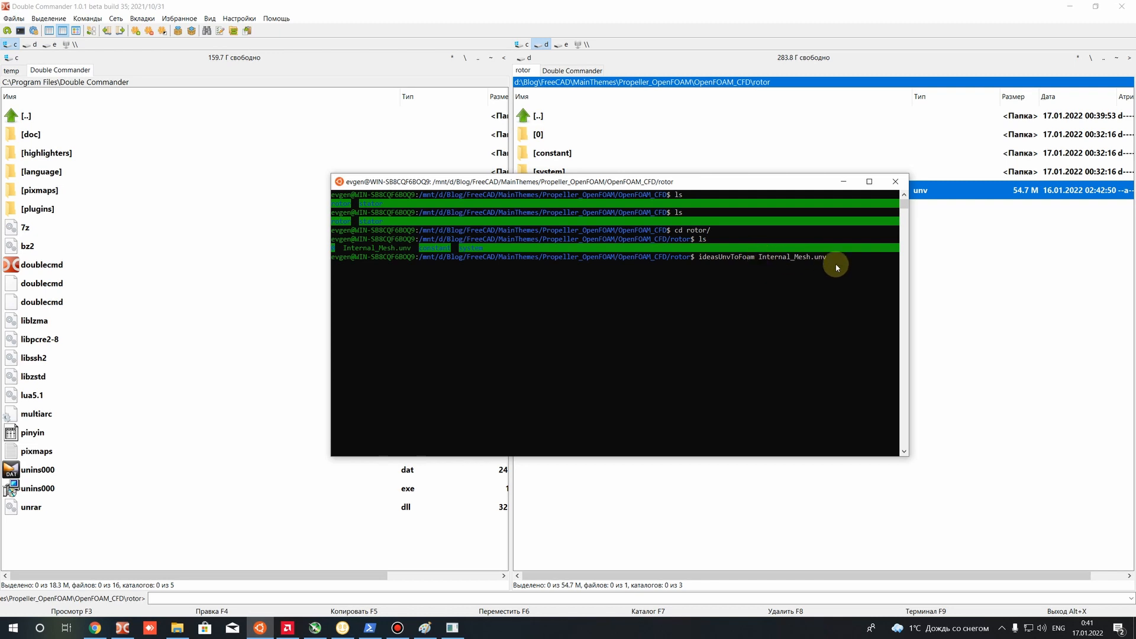
key(Return)
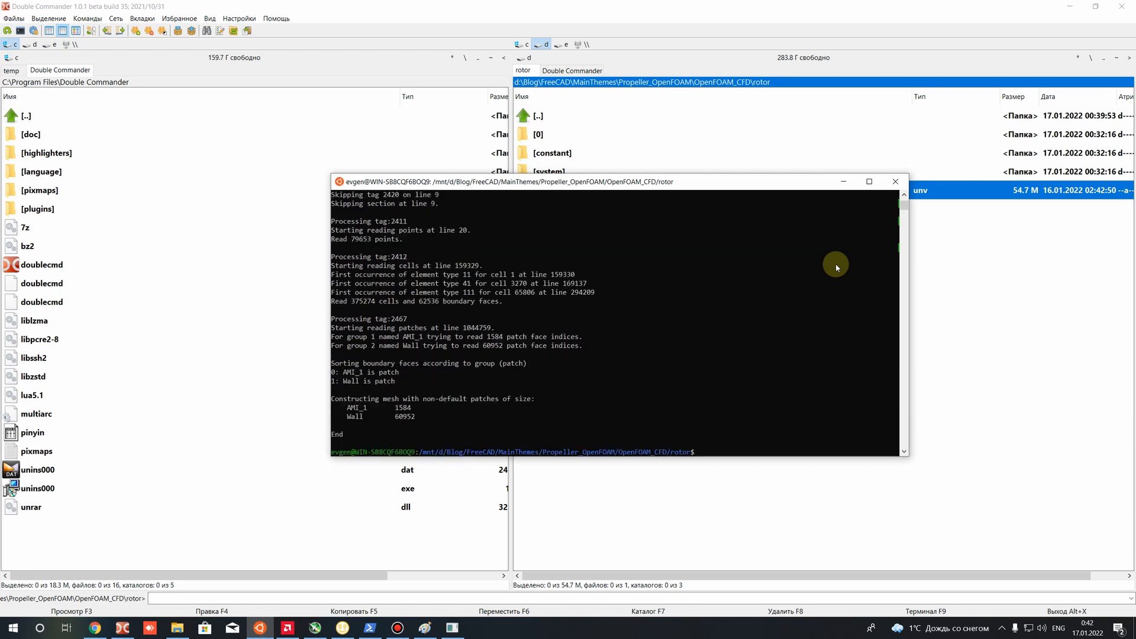
Look over the conversion output and run checkMesh on the rotor case.
drag(367, 425, 391, 300)
click(465, 400)
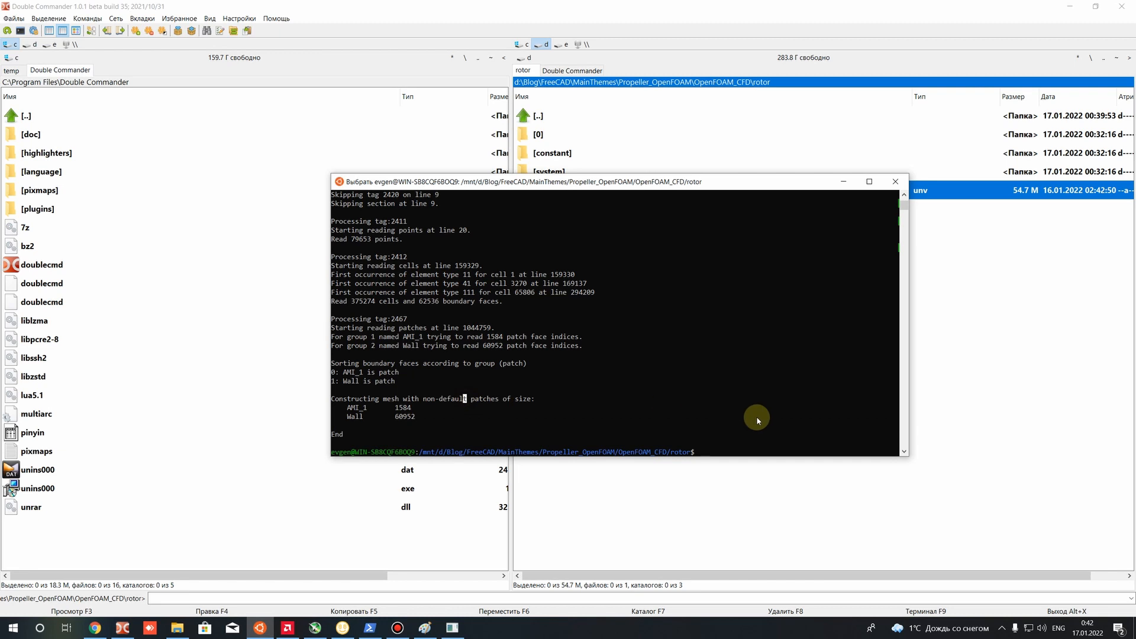
key(Escape)
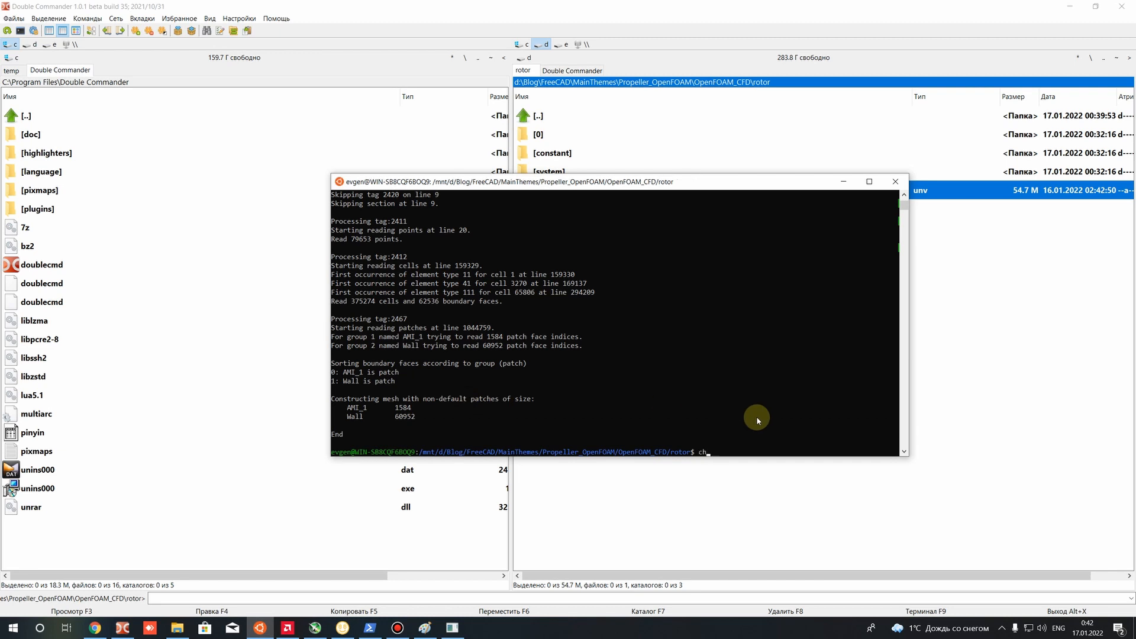
text(checkMesh)
key(Return)
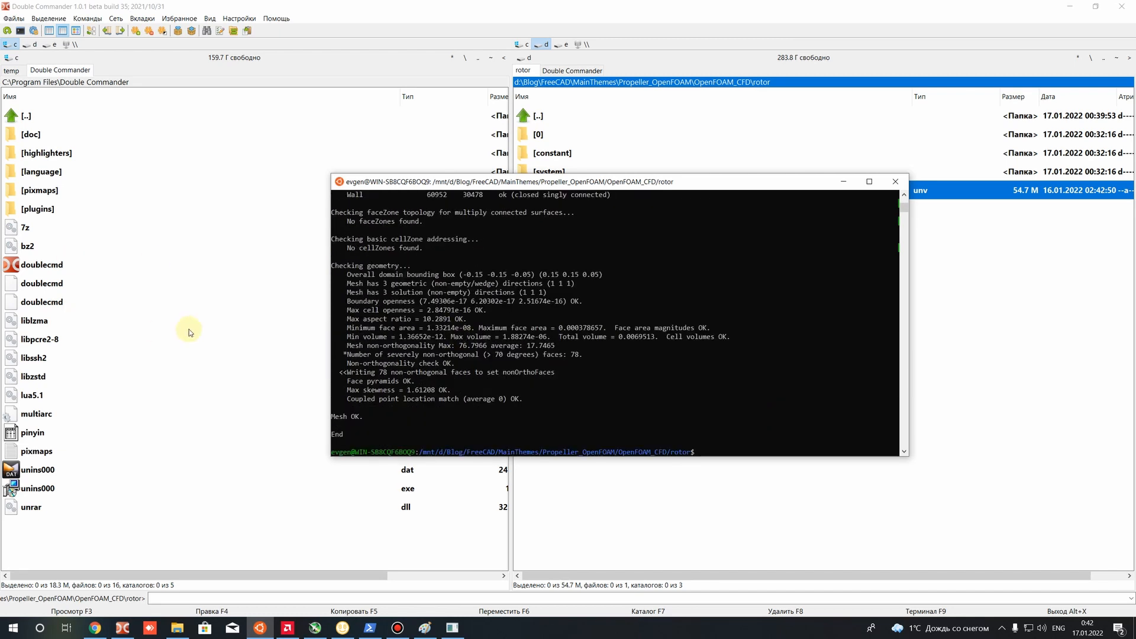
Examine the end of the rotor's checkMesh report for the overall mesh verdict.
drag(365, 416, 332, 420)
click(359, 420)
click(349, 417)
click(390, 418)
click(373, 433)
click(389, 418)
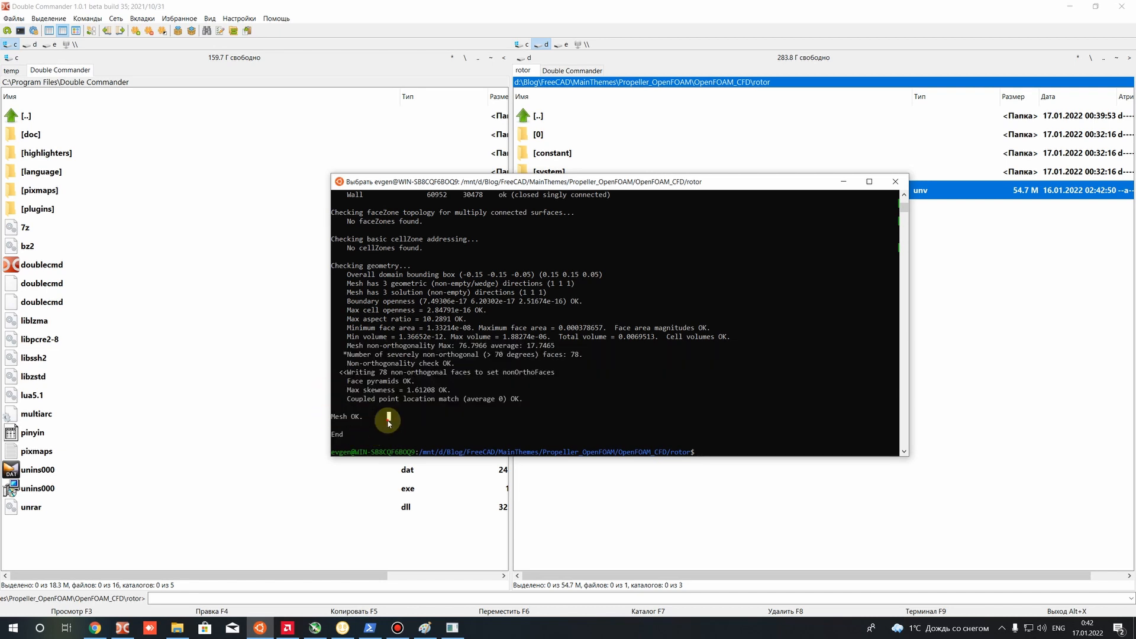
scroll(407, 352, down, 2)
drag(332, 364, 383, 373)
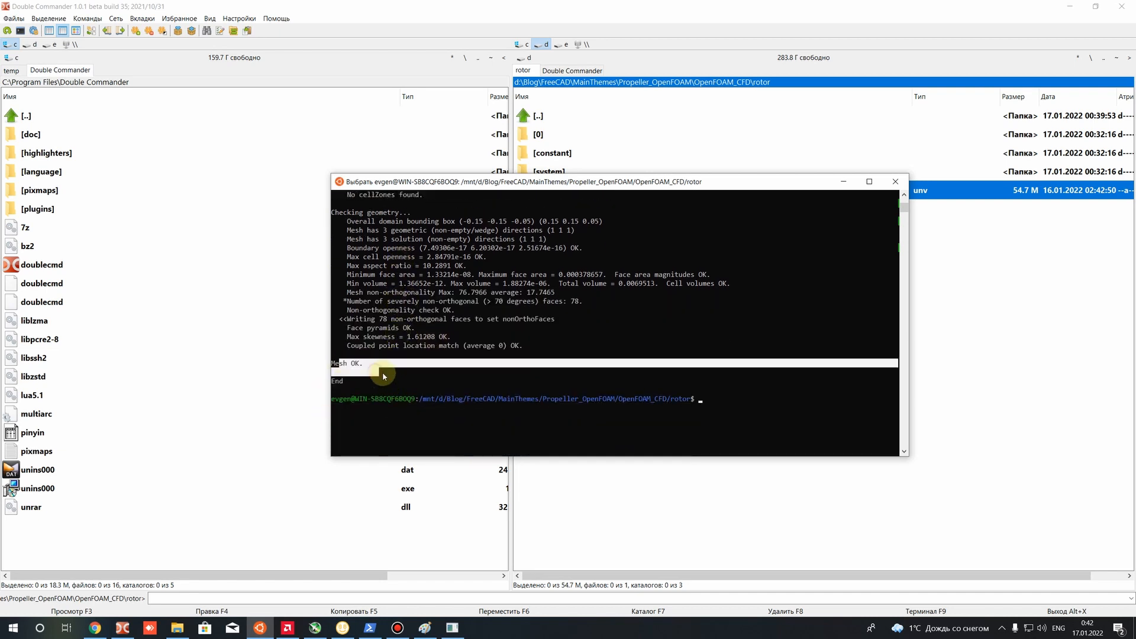
click(397, 374)
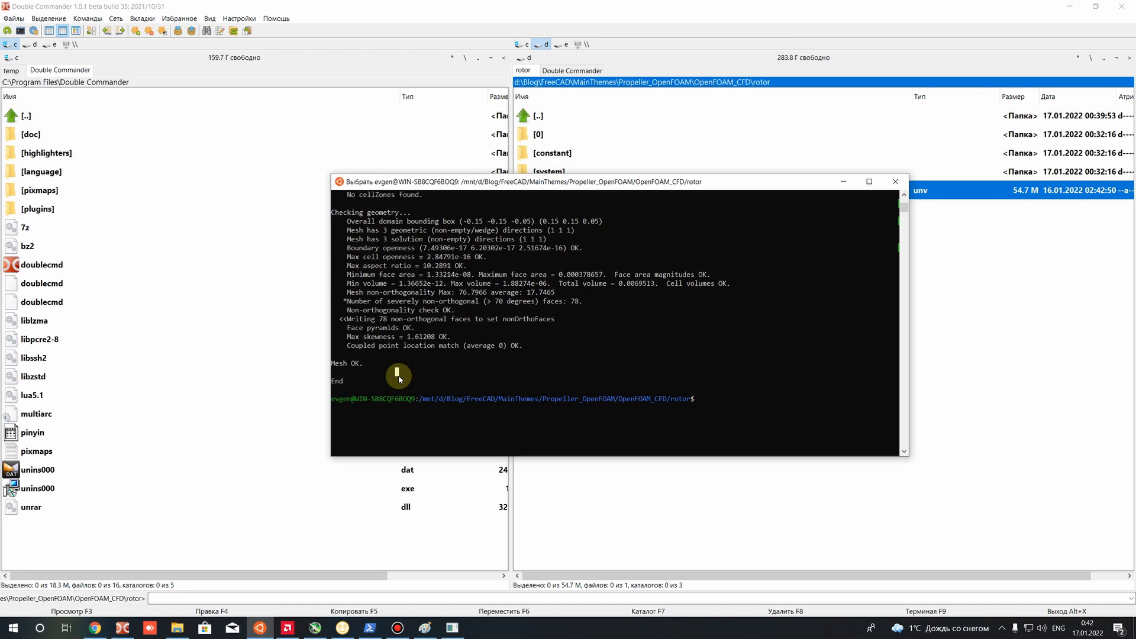
Change the working directory from rotor to stator with cd and list its contents with ls.
text(s)
key(BackSpace)
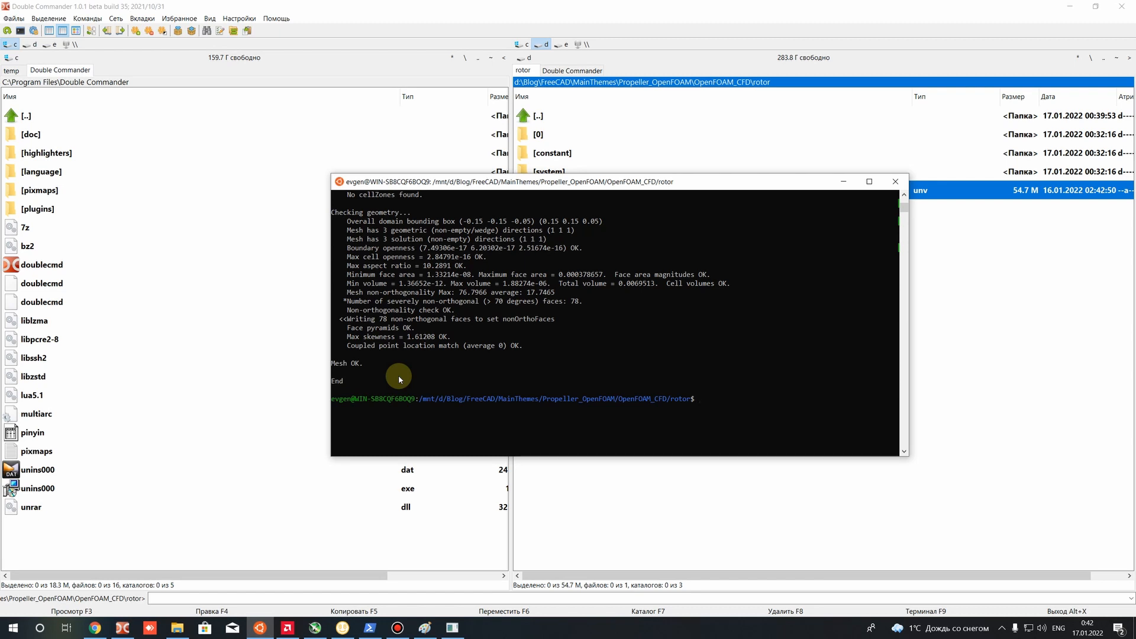
text(cd ..)
key(Return)
text(cd stator/)
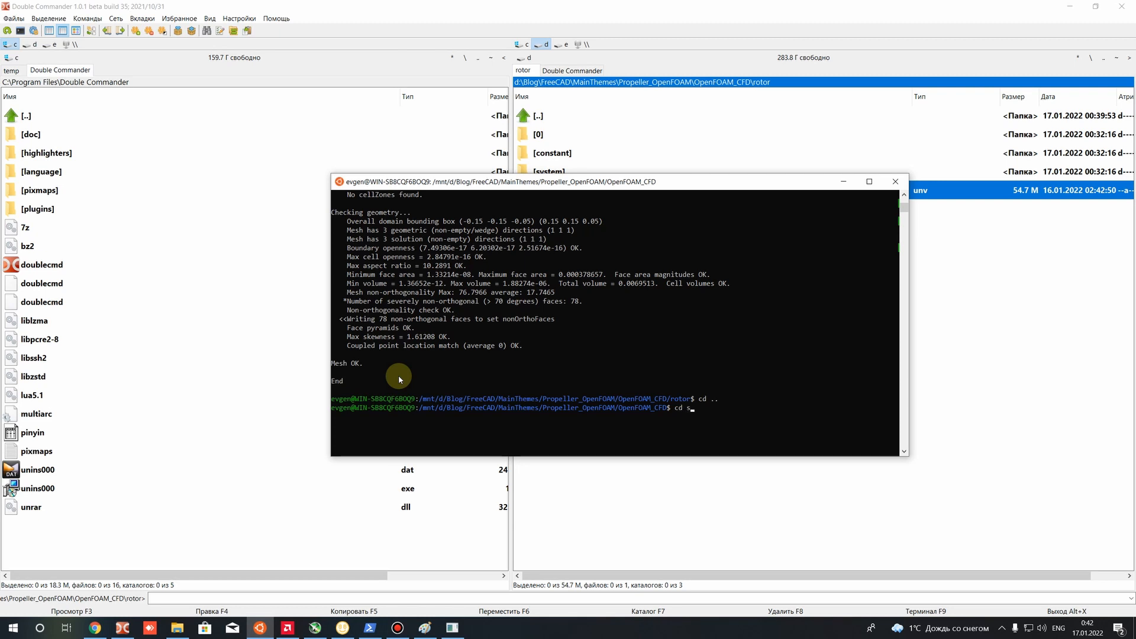
key(Return)
text(l)
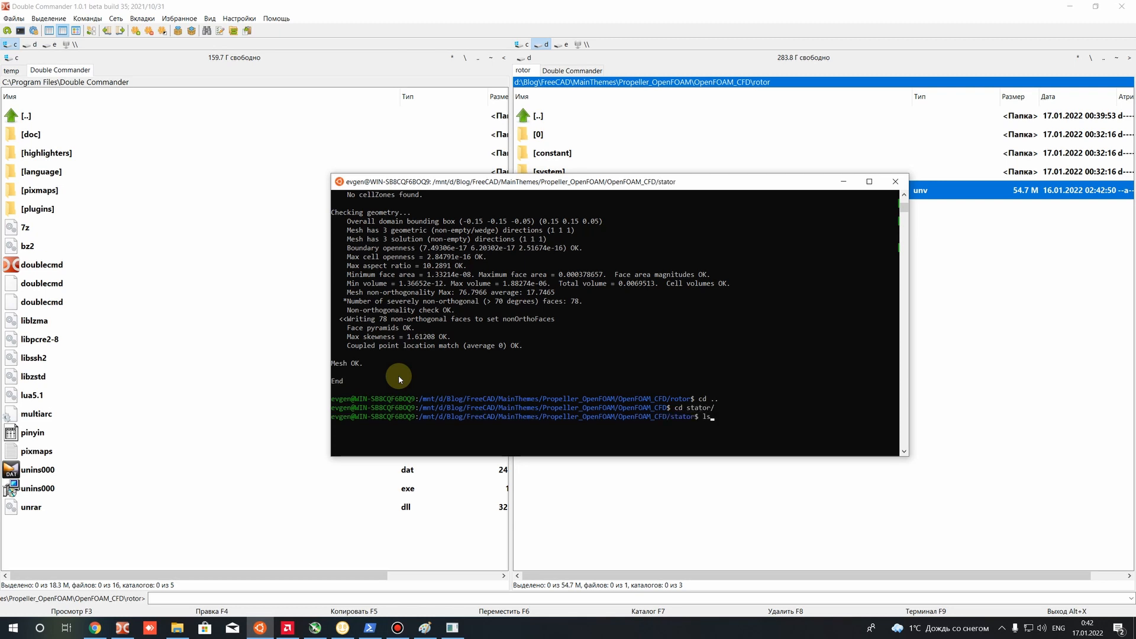
text(s)
key(Return)
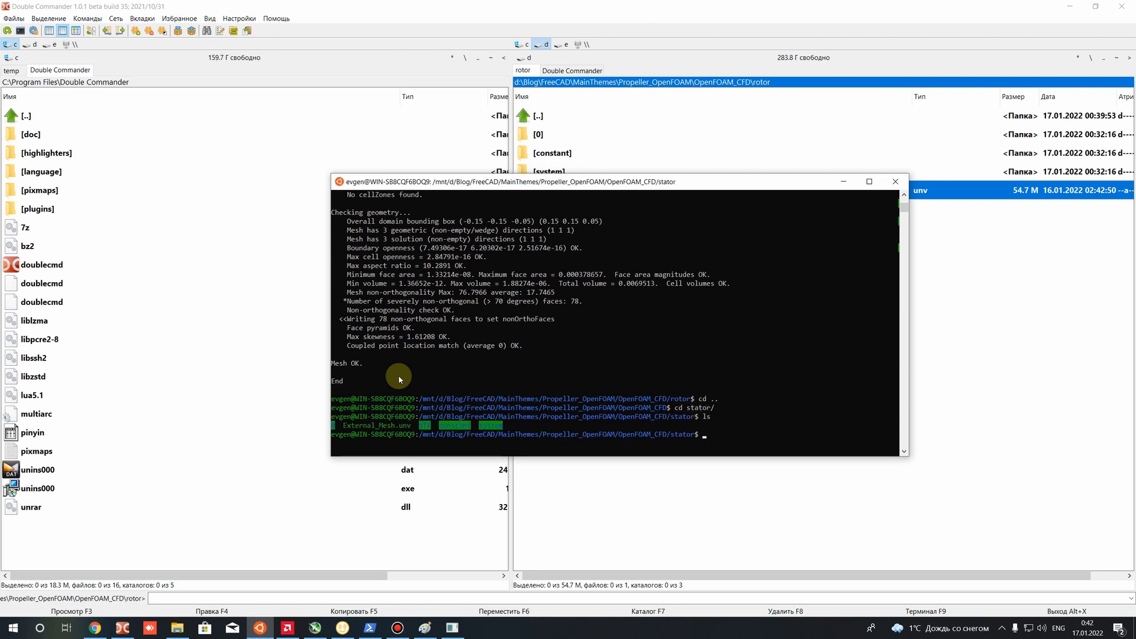
Convert the stator mesh to OpenFOAM format by running ideasUnvToFoam External_Mesh.unv.
text(idea)
key(Tab)
text(Ex)
key(Tab)
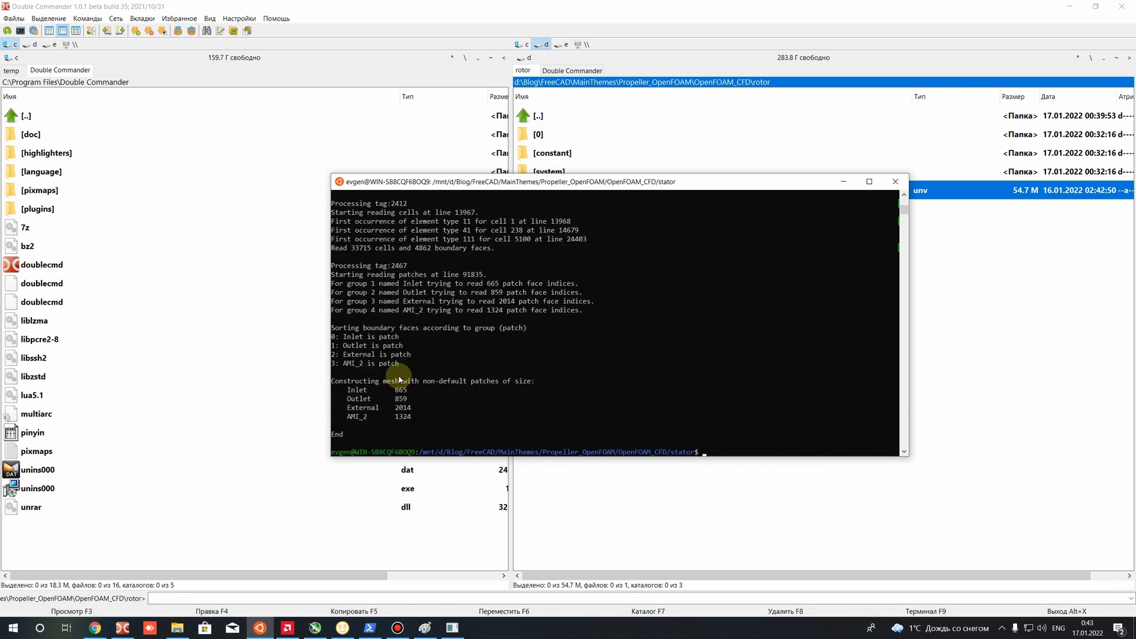
Run checkMesh on the stator case and look over its report.
text(checkMesh)
key(Return)
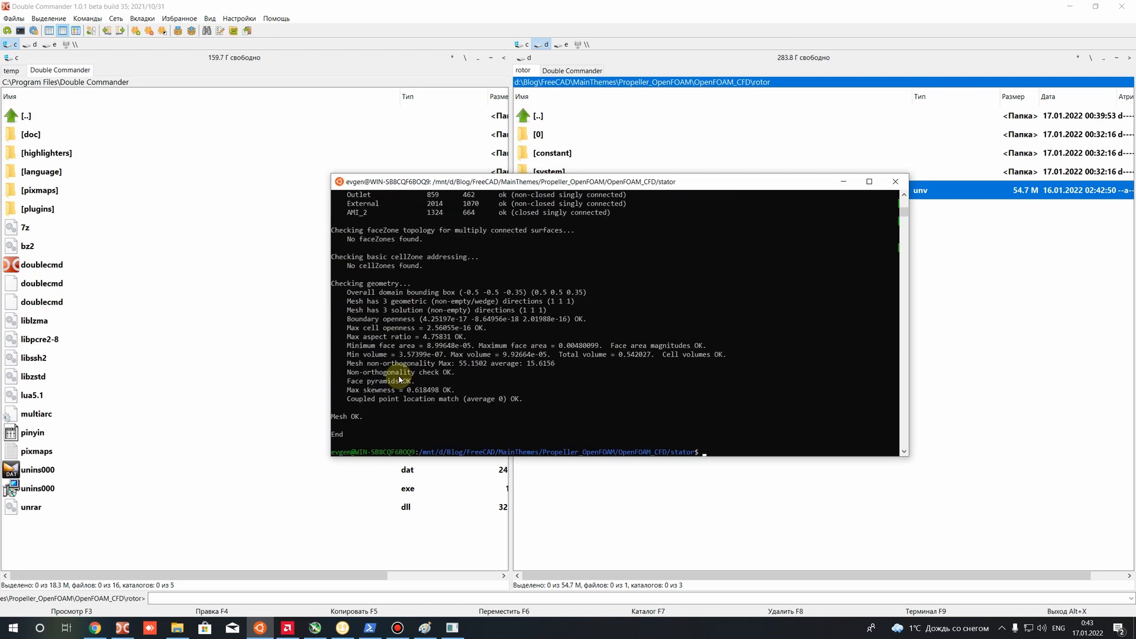
drag(372, 435, 349, 345)
click(461, 390)
Return to the OpenFOAM_CFD directory with cd .. and list its case folders with ls.
text(cd ..)
key(Return)
text(ls)
key(Return)
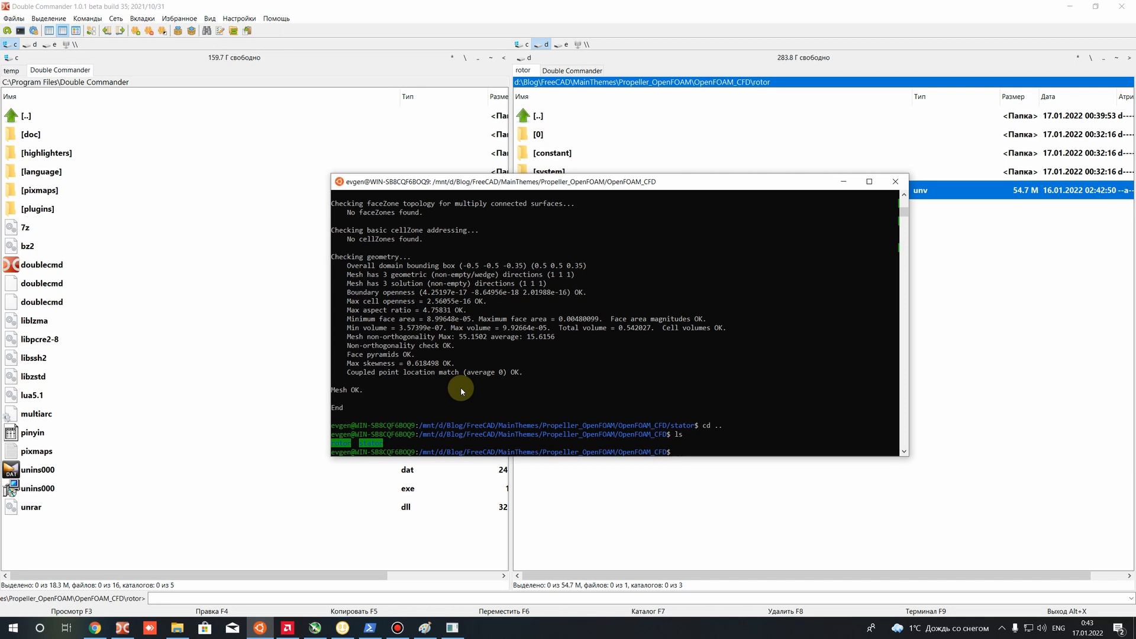
drag(384, 442, 334, 445)
click(409, 444)
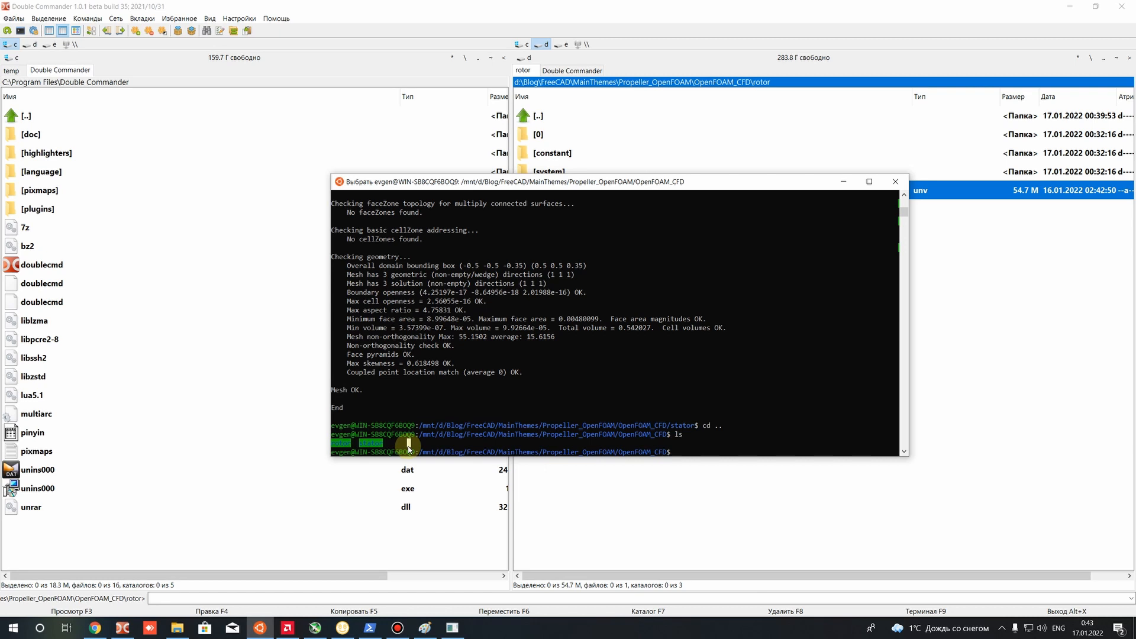
drag(361, 444, 380, 445)
click(382, 446)
Enter the stator folder with cd stator/ and review its contents with ls.
text(cd stator/)
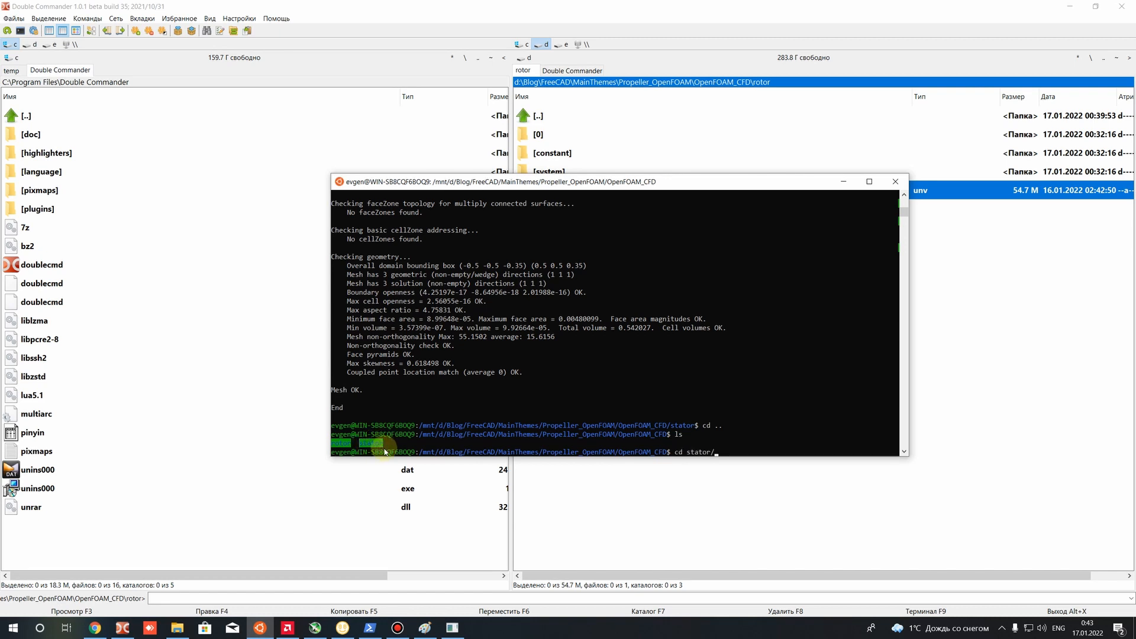
key(Return)
text(ls)
key(Return)
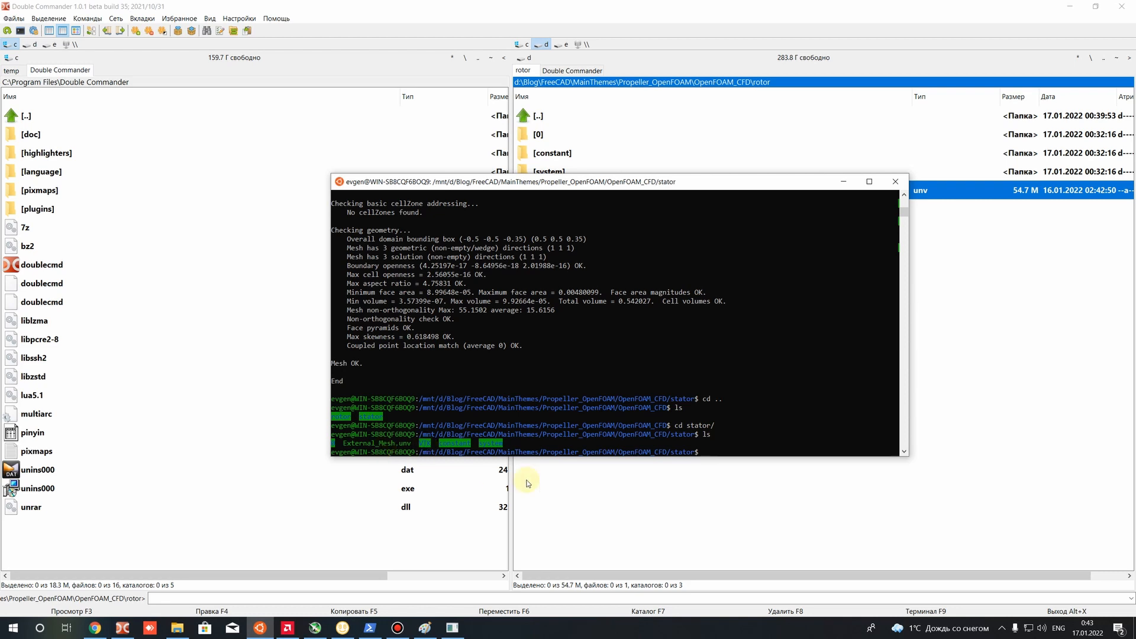
drag(515, 444, 319, 446)
right_click(536, 447)
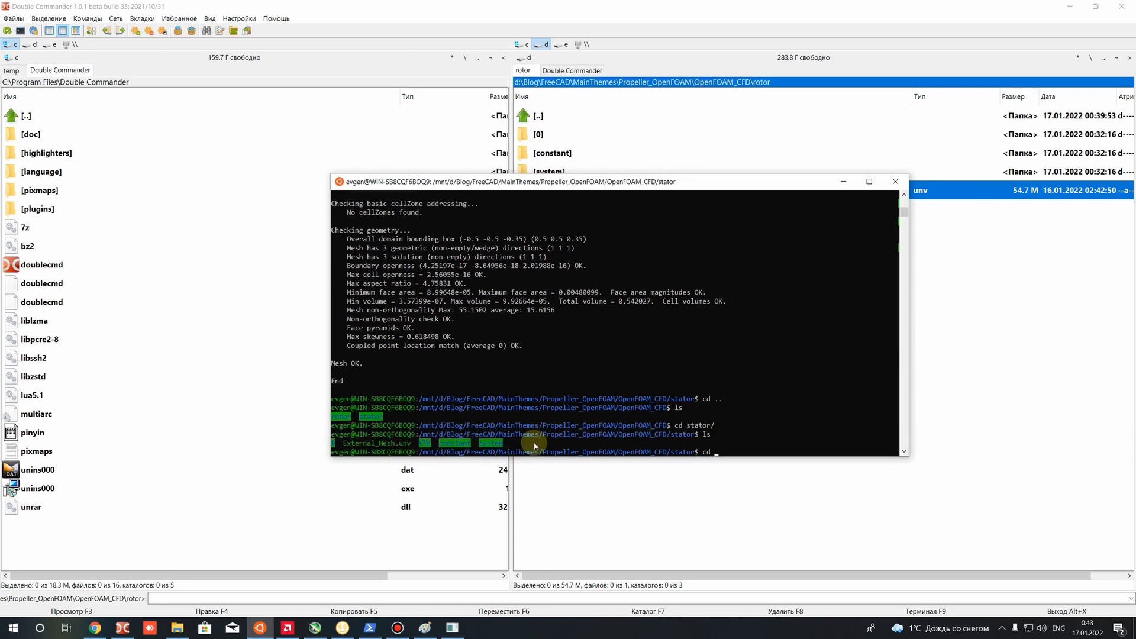
Go back up to OpenFOAM_CFD, list the folders again and highlight the stator folder name.
text(cd ..)
key(Return)
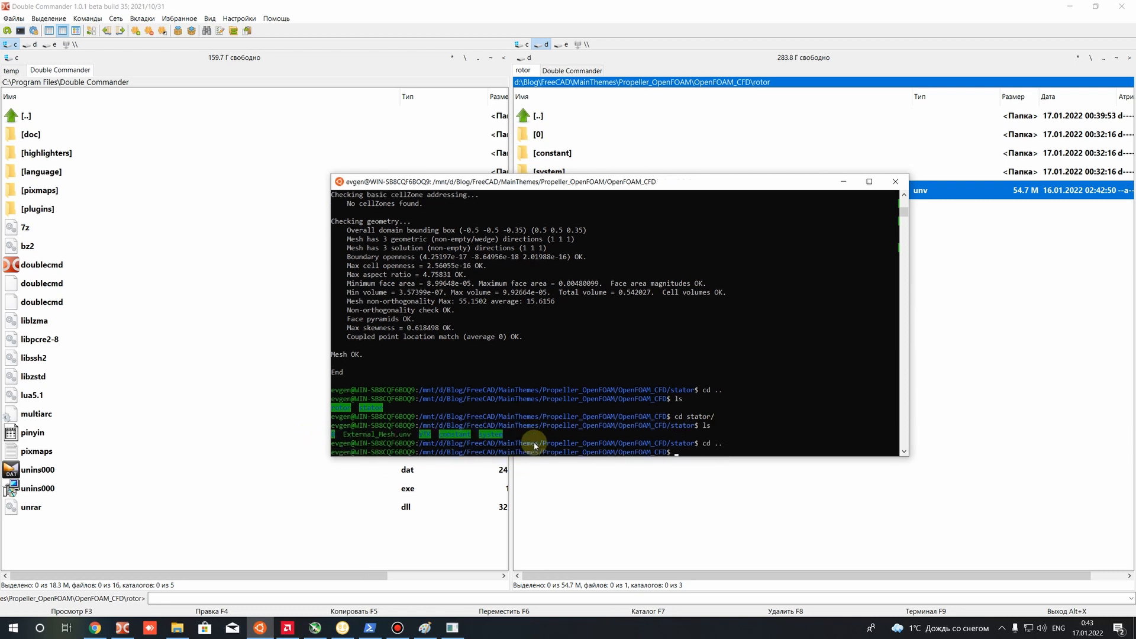
text(ls)
key(Return)
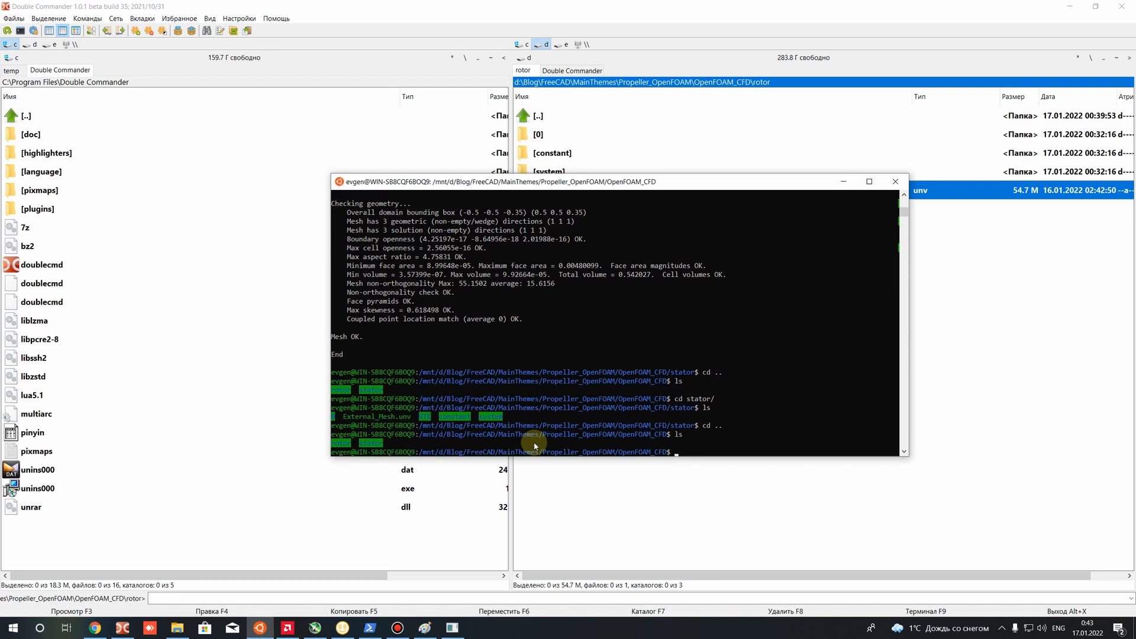
double_click(371, 444)
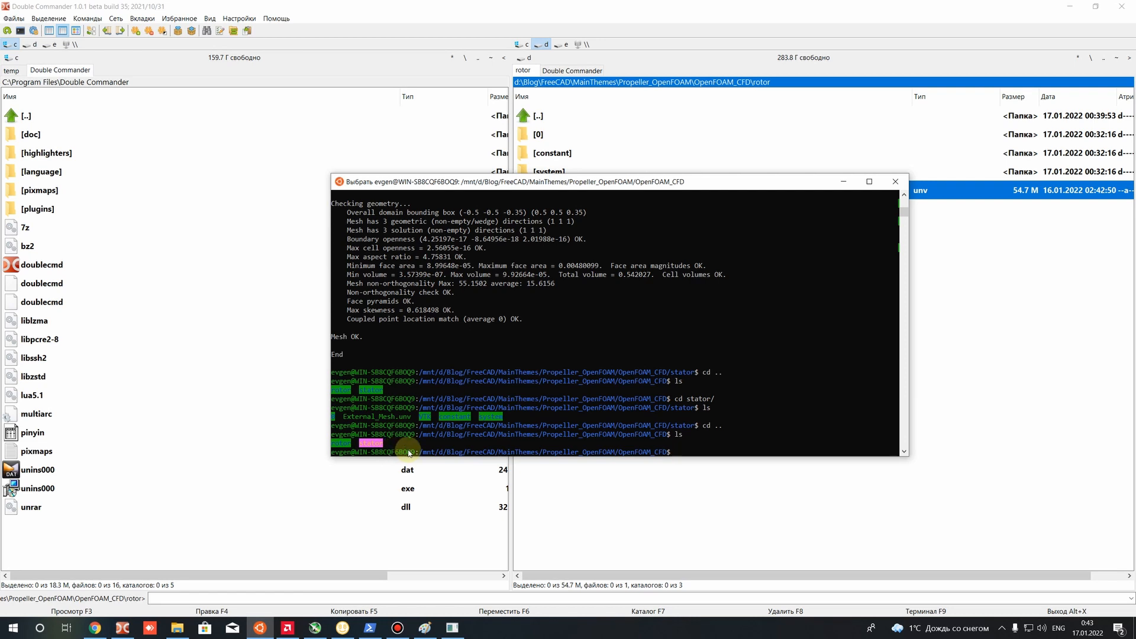
click(390, 443)
Try to display the merge utility's usage by running mergeMeshes --help.
text(me)
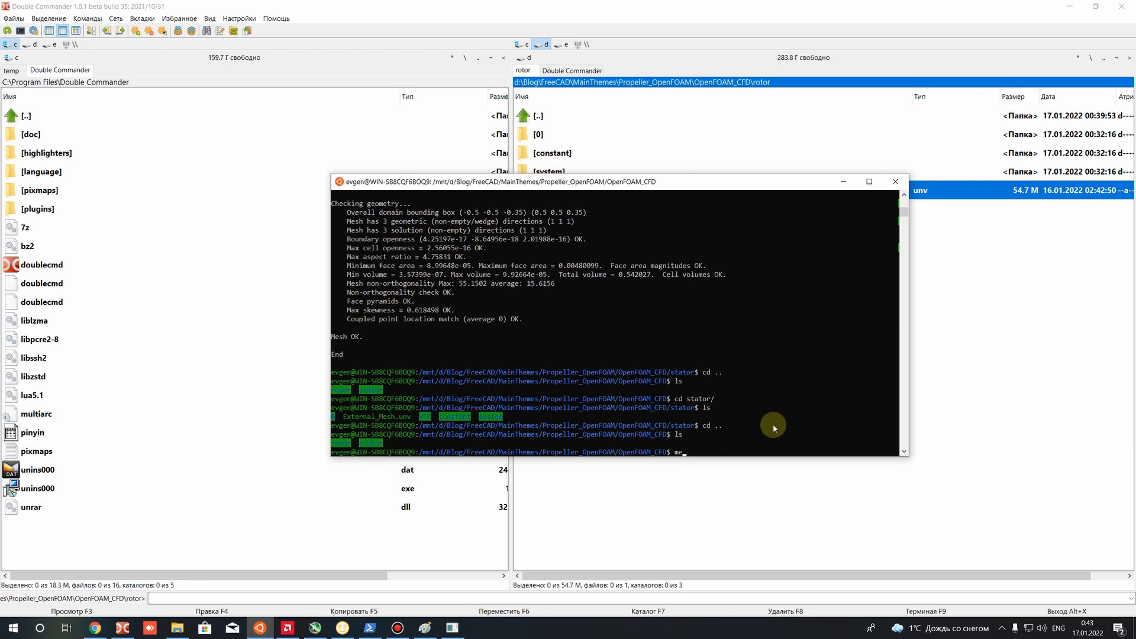
text(rgeMeshes --help)
key(Return)
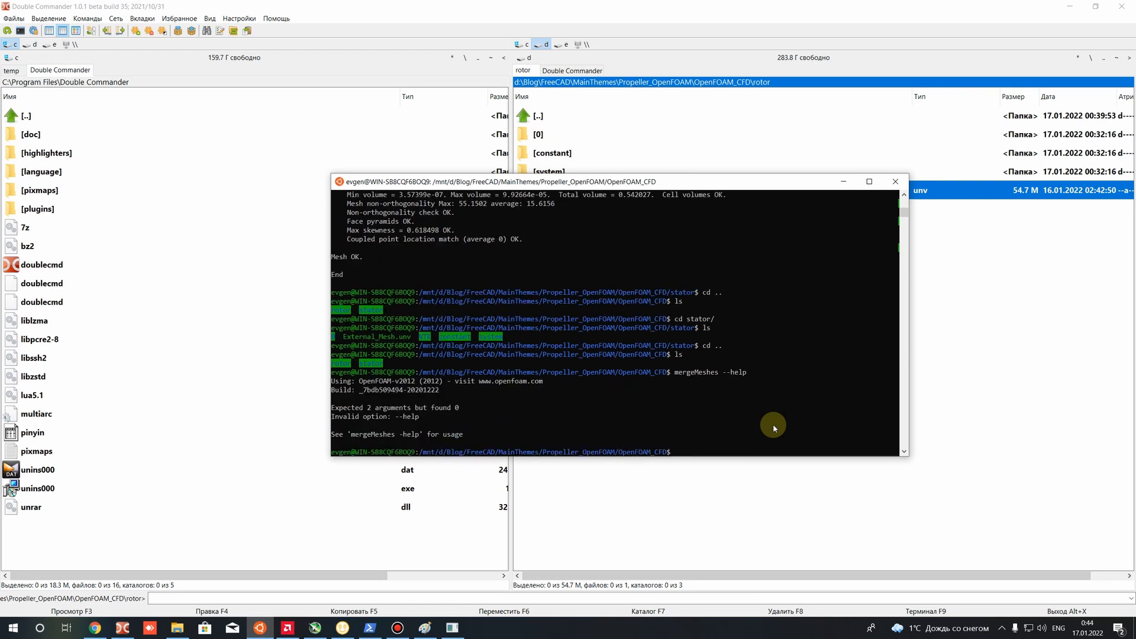
Correct the recalled command to mergeMeshes -help and run it.
key(Up)
key(Left)
key(BackSpace)
key(Left)
key(Left)
key(Return)
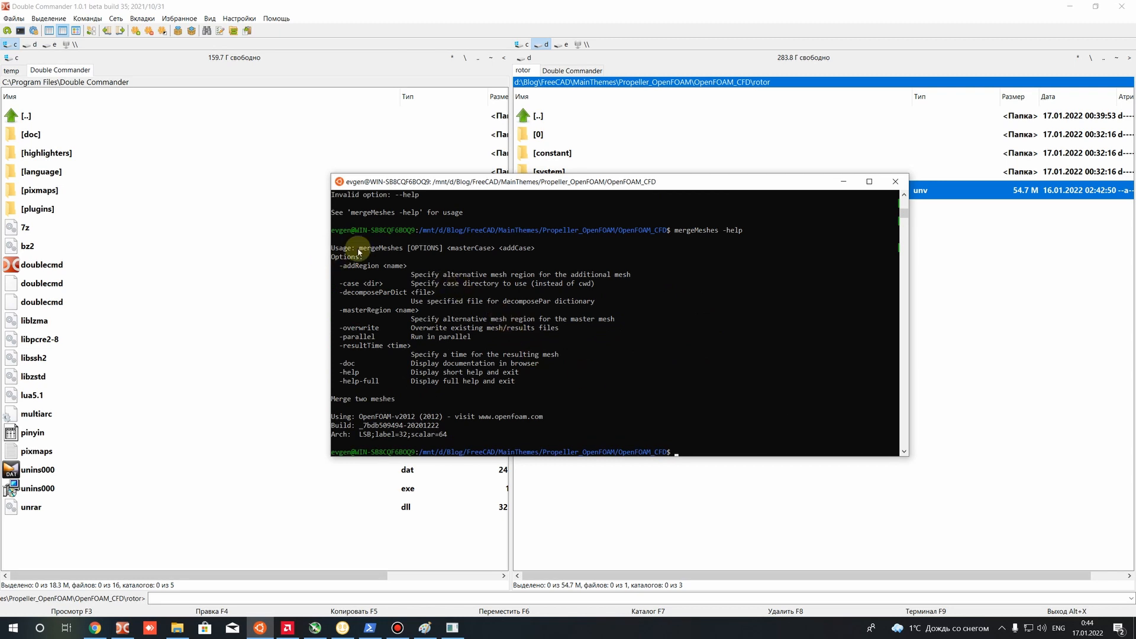
Examine the mergeMeshes usage line, focusing on the order of the masterCase and addCase arguments.
drag(356, 248, 545, 253)
click(545, 255)
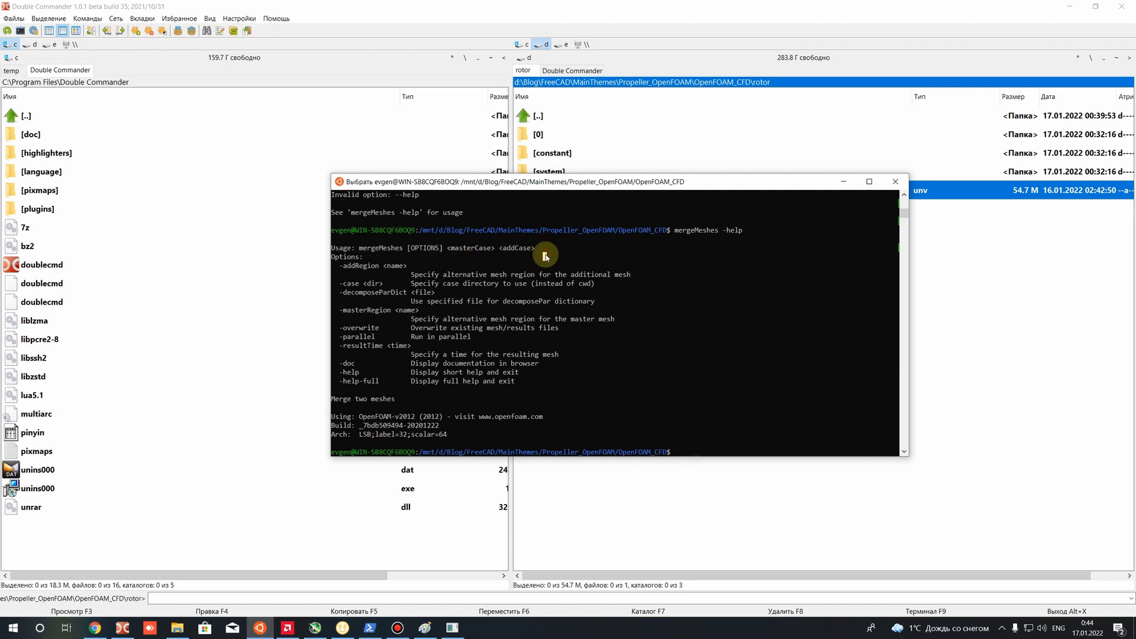
key(Escape)
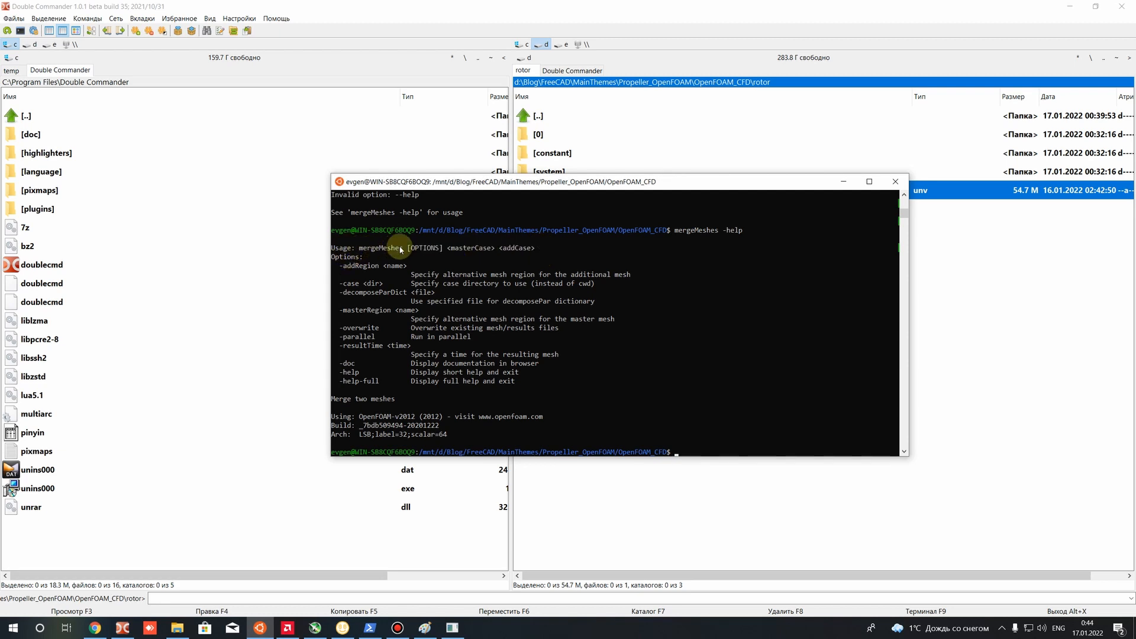
drag(340, 248, 371, 249)
click(379, 248)
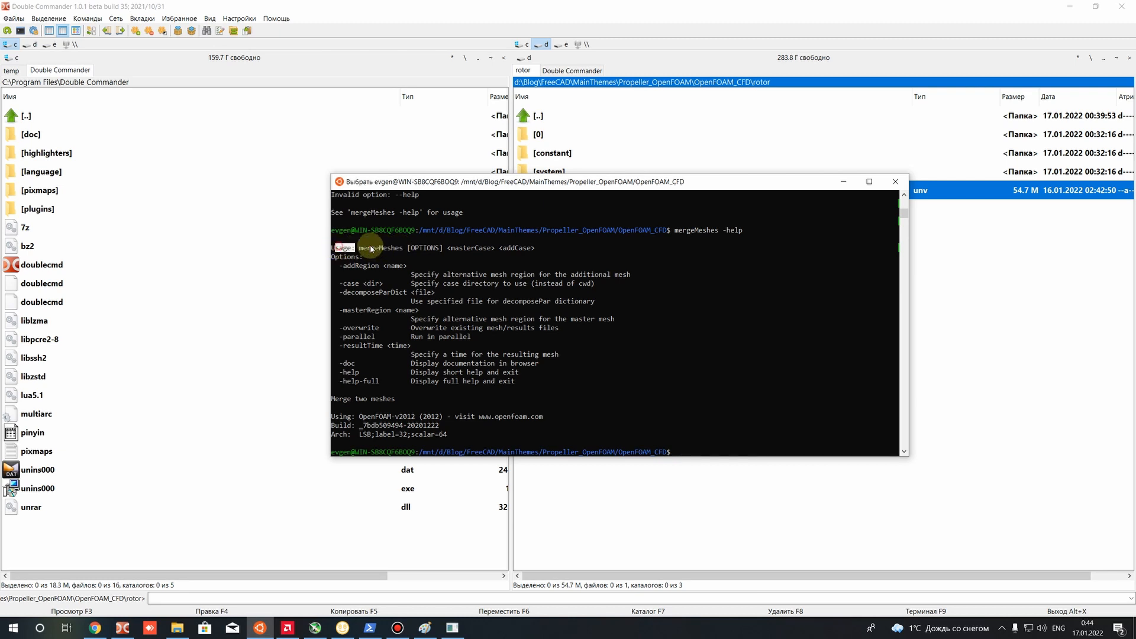
drag(447, 248, 534, 250)
click(508, 249)
click(553, 254)
click(698, 452)
drag(448, 248, 514, 250)
click(510, 246)
click(524, 249)
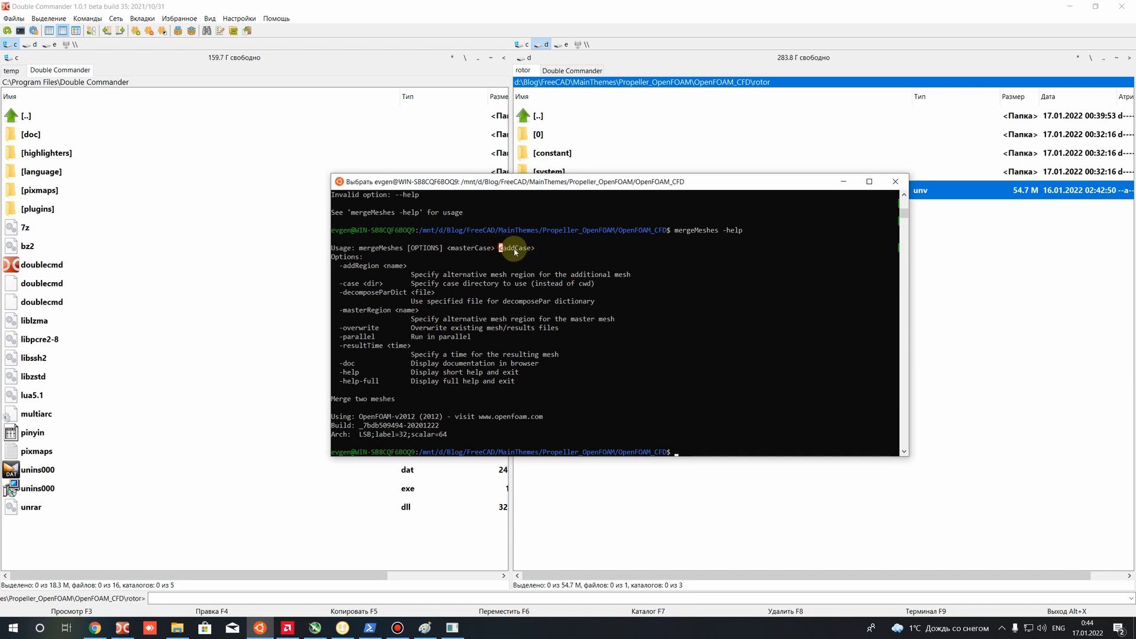
click(517, 249)
double_click(519, 248)
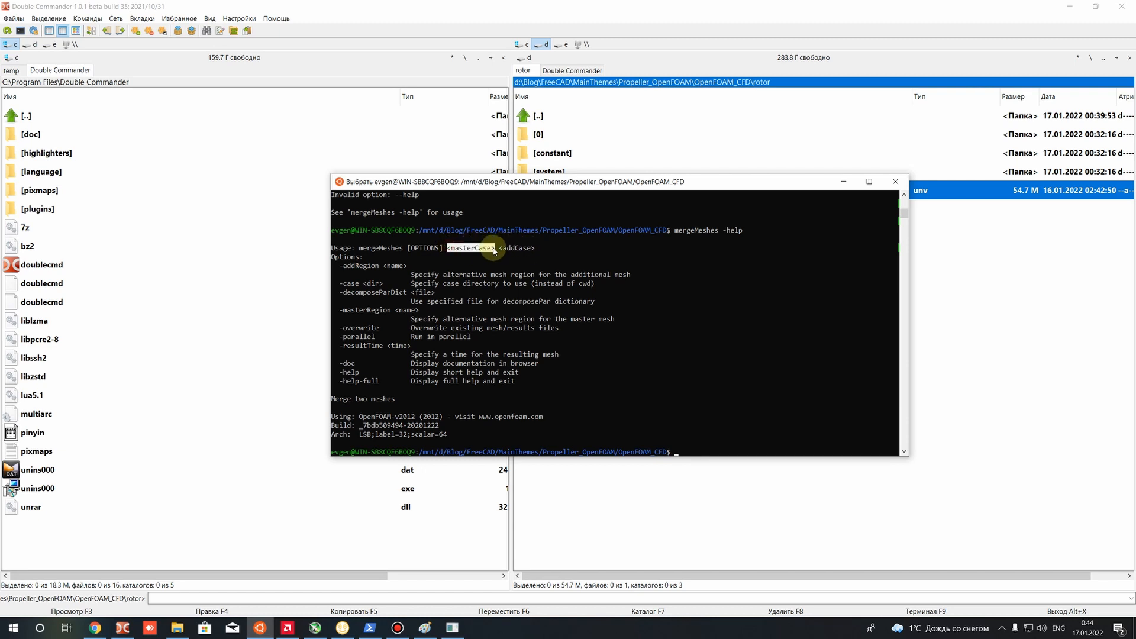
Run mergeMeshes with stator/ as the master case and rotor/ as the added case.
click(692, 454)
text(me)
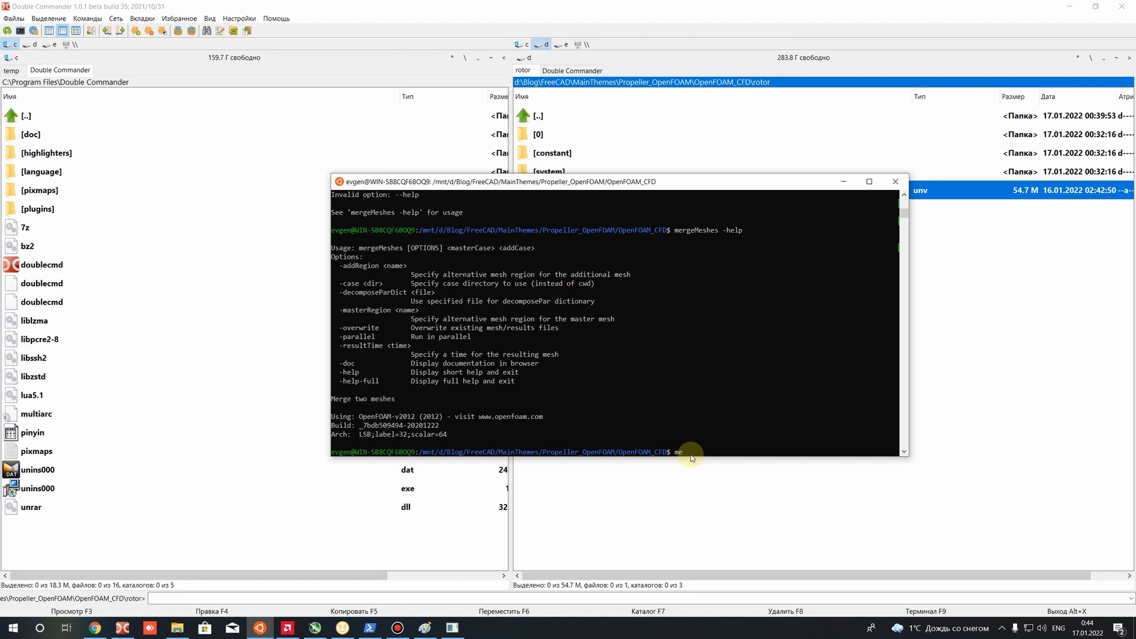
text(rgeM)
key(Tab)
text(stator/ rotor/)
key(Return)
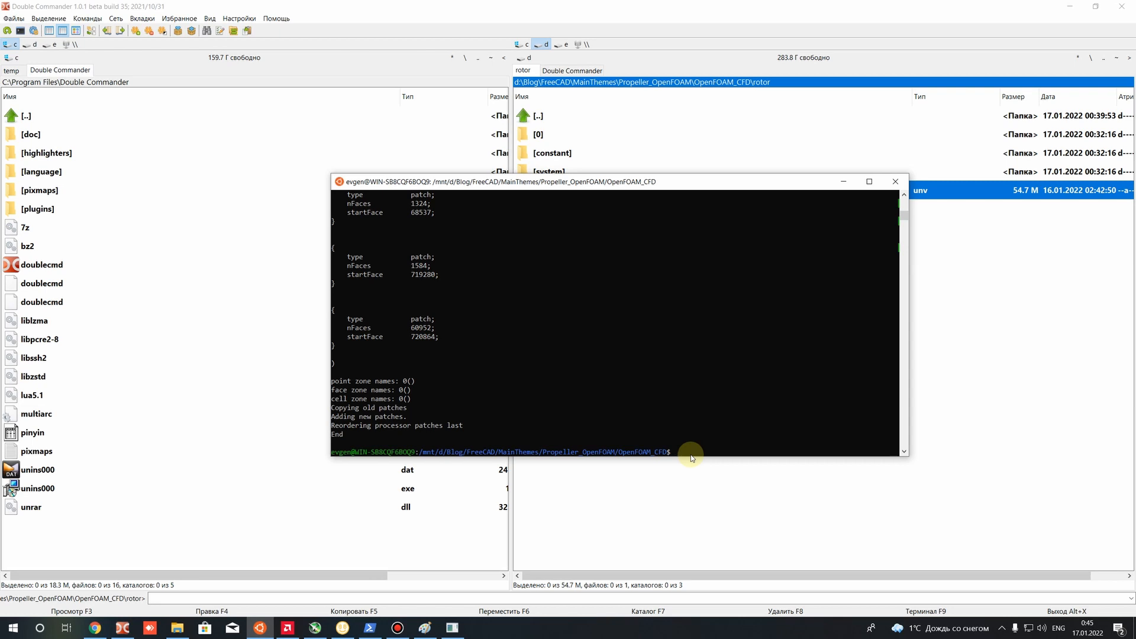
Switch to Double Commander, look into the rotor's constant folder and inspect polyMesh inside the stator's folder 1.
drag(574, 181, 591, 359)
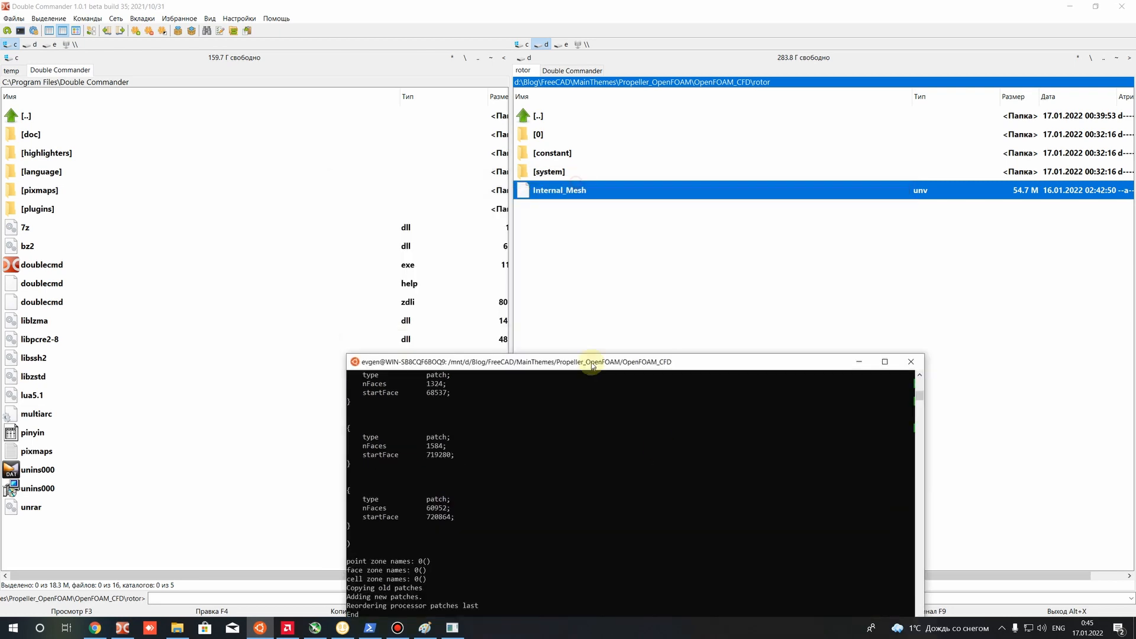
double_click(552, 153)
key(BackSpace)
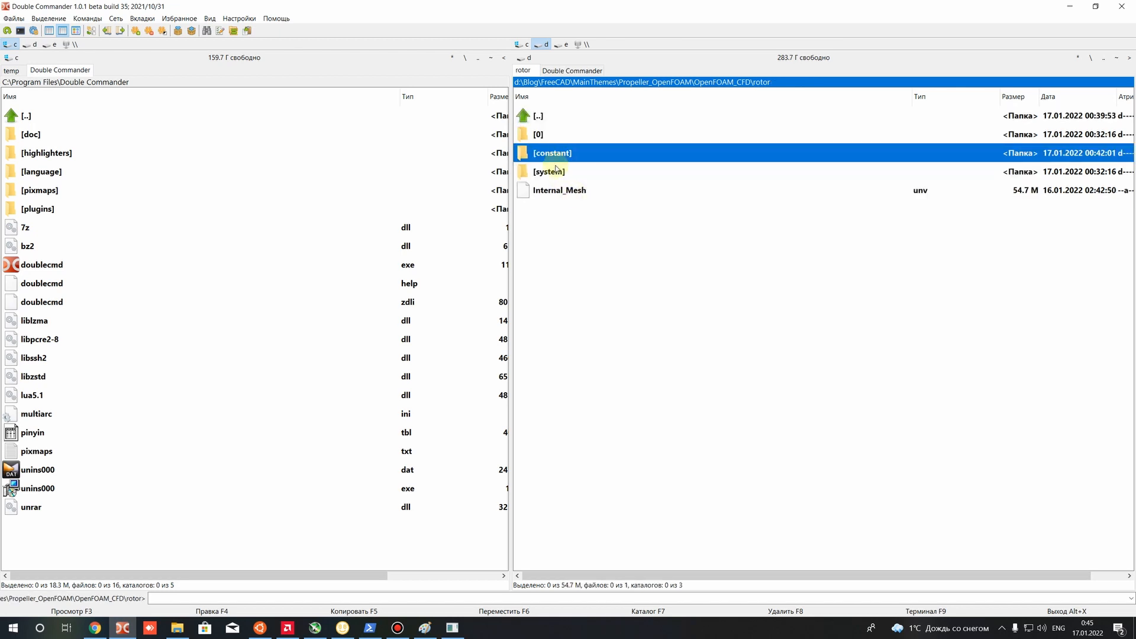
key(BackSpace)
double_click(558, 153)
double_click(557, 153)
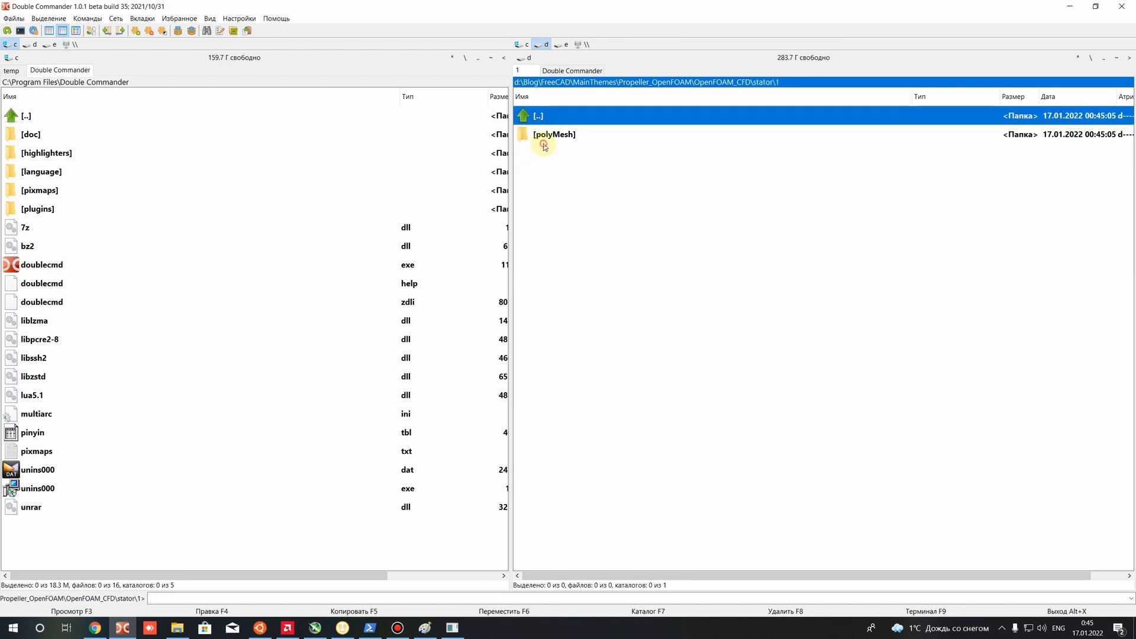
double_click(542, 135)
key(BackSpace)
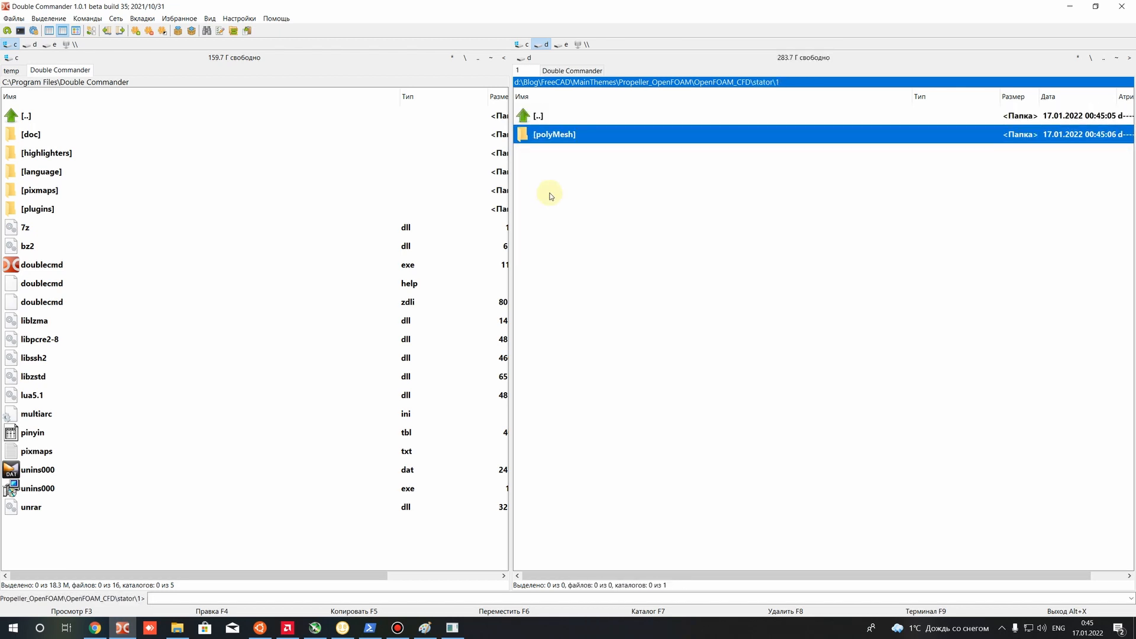
Compare the contents of the stator's constant folder with those of its time folder 1.
key(BackSpace)
double_click(553, 173)
key(BackSpace)
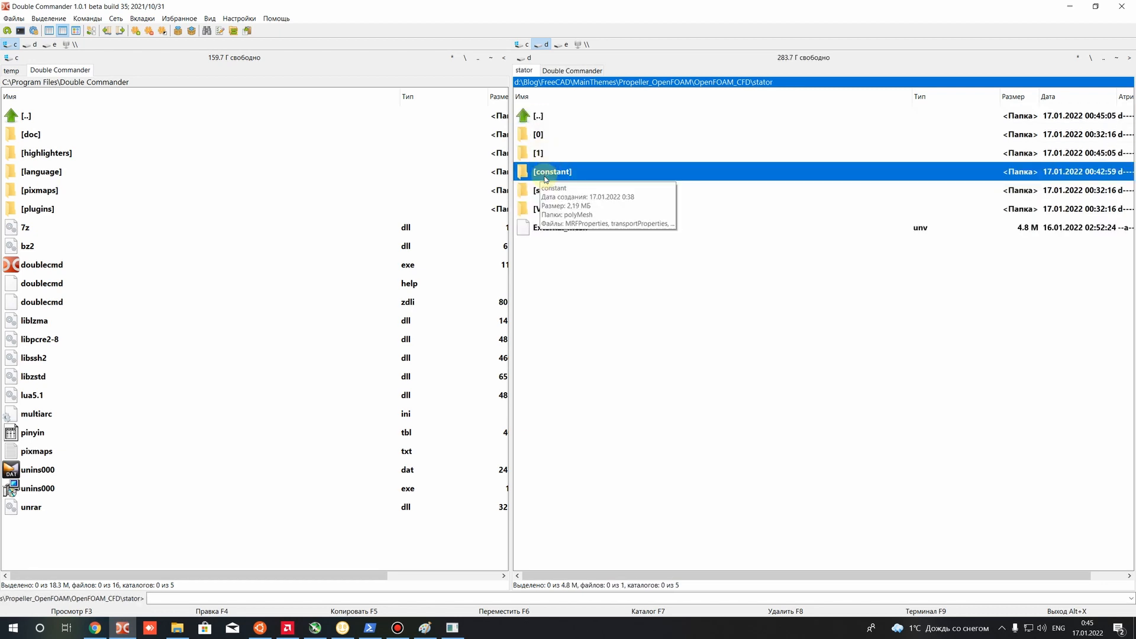
double_click(545, 174)
key(BackSpace)
click(545, 155)
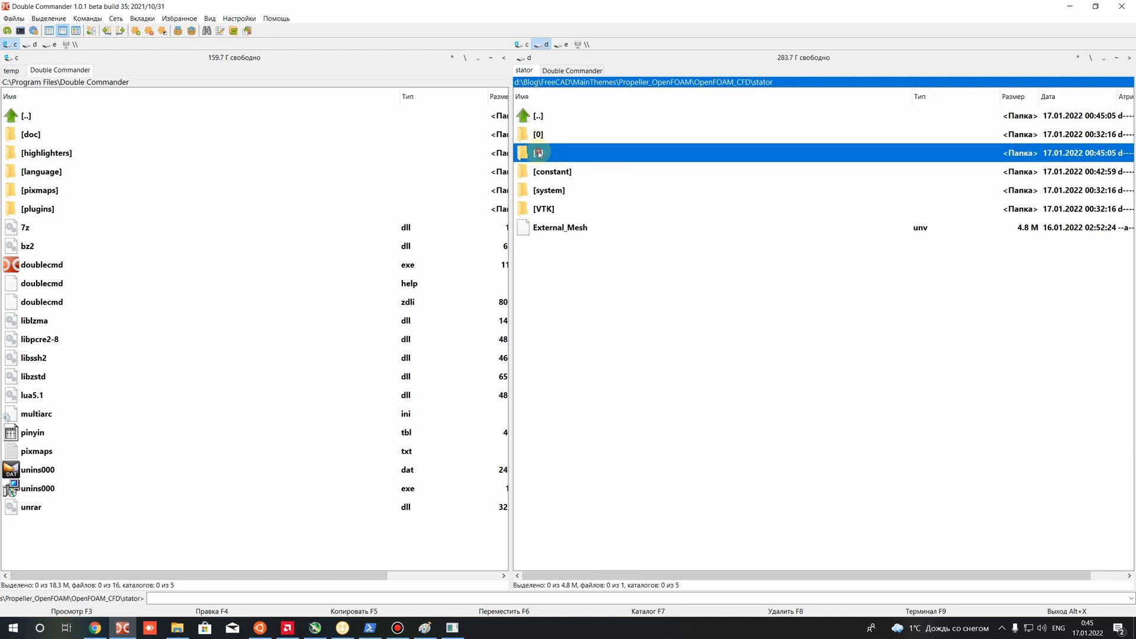
double_click(540, 154)
key(BackSpace)
double_click(543, 171)
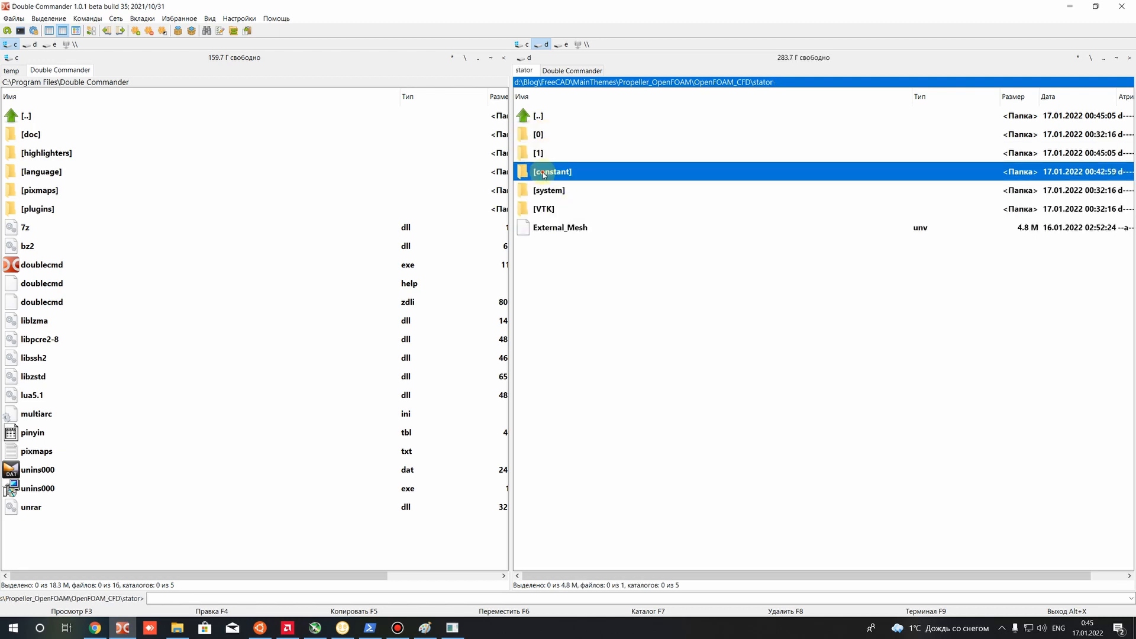
double_click(547, 117)
Delete the time folder 1 from the stator case.
click(550, 155)
key(Delete)
key(Return)
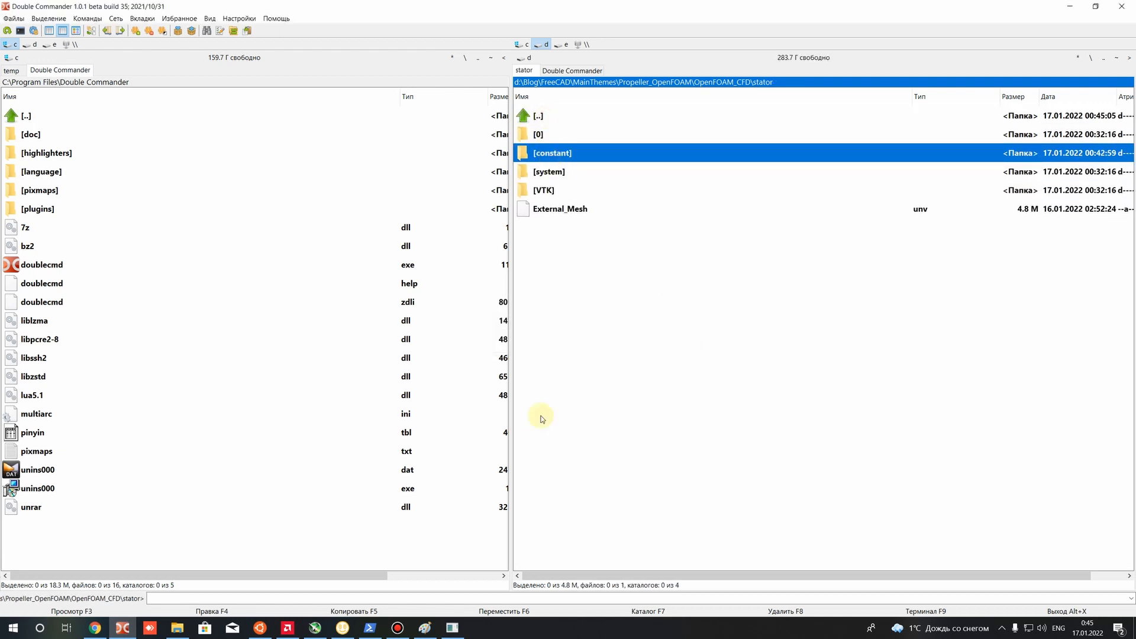
Review polyMesh in the stator's constant folder and go back up to the OpenFOAM_CFD folder.
double_click(552, 155)
key(BackSpace)
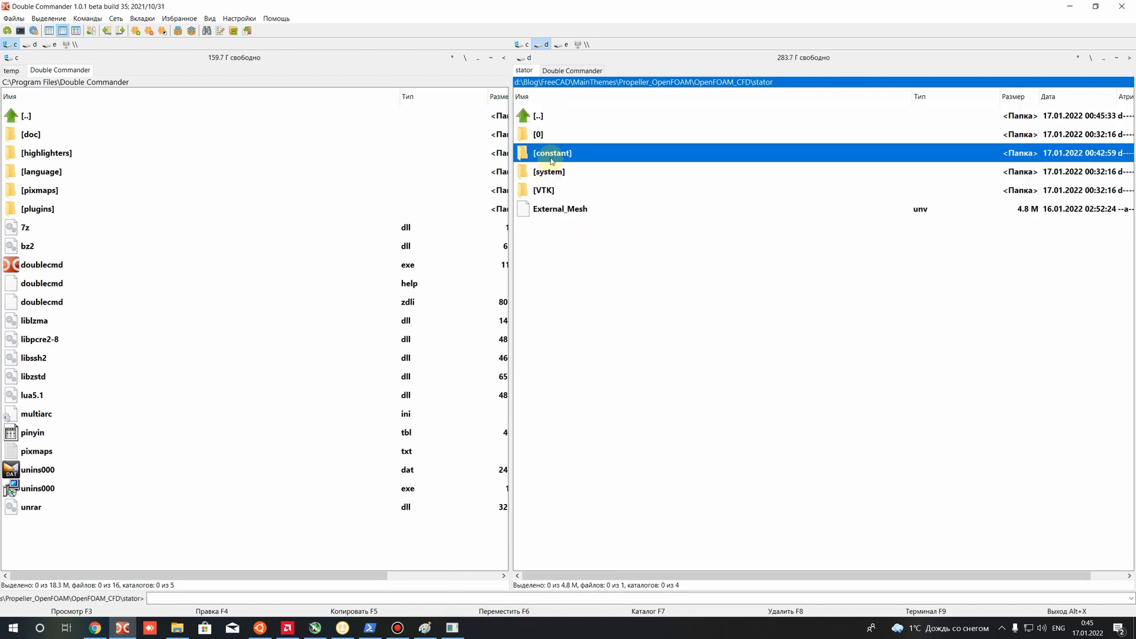
double_click(550, 155)
click(547, 136)
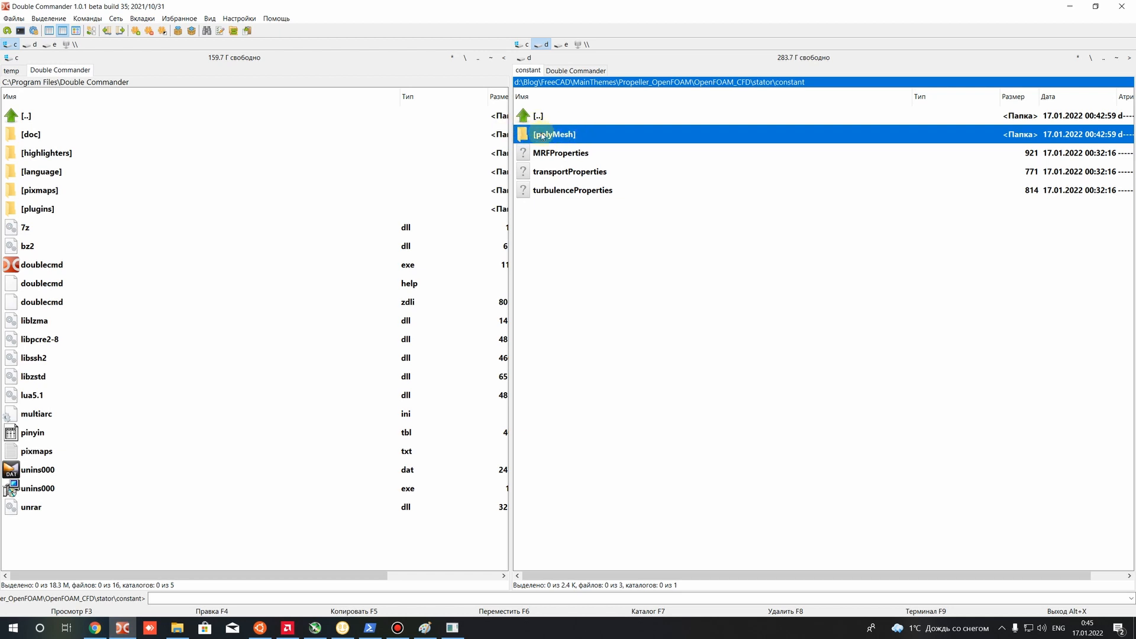
key(BackSpace)
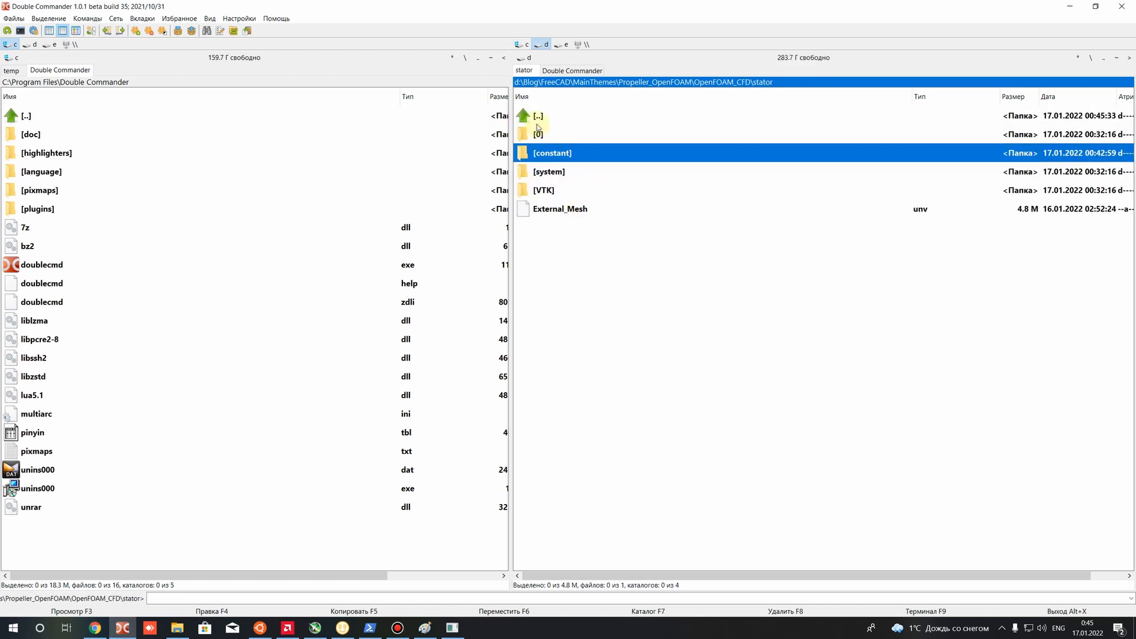
double_click(538, 116)
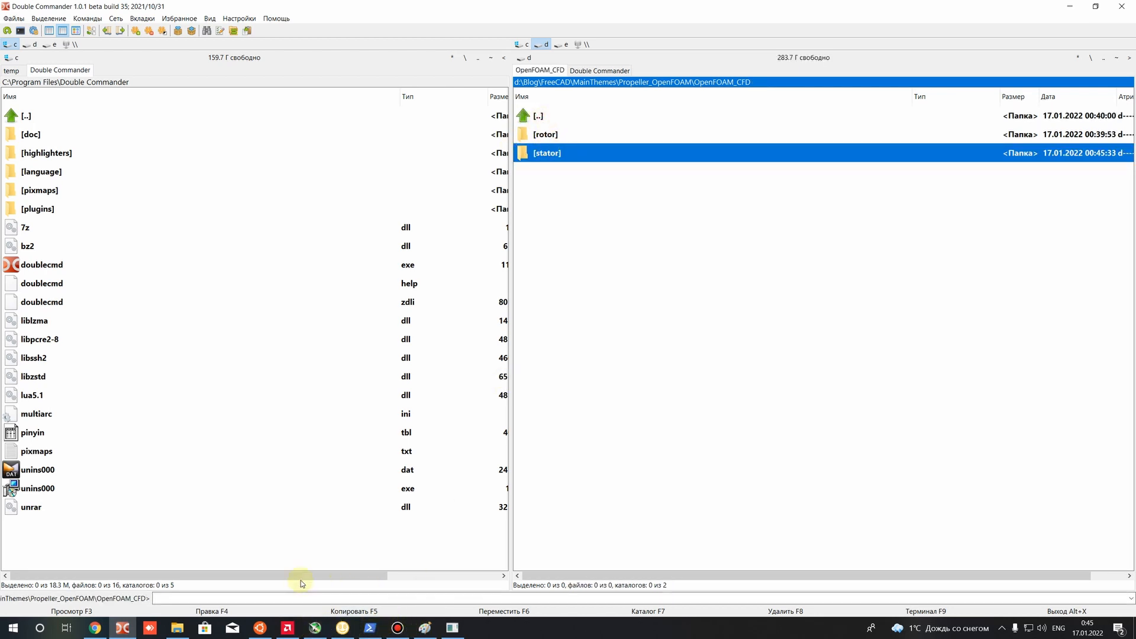
Switch to the Ubuntu terminal and rerun mergeMeshes stator/ rotor/ with the -overwrite option.
click(260, 628)
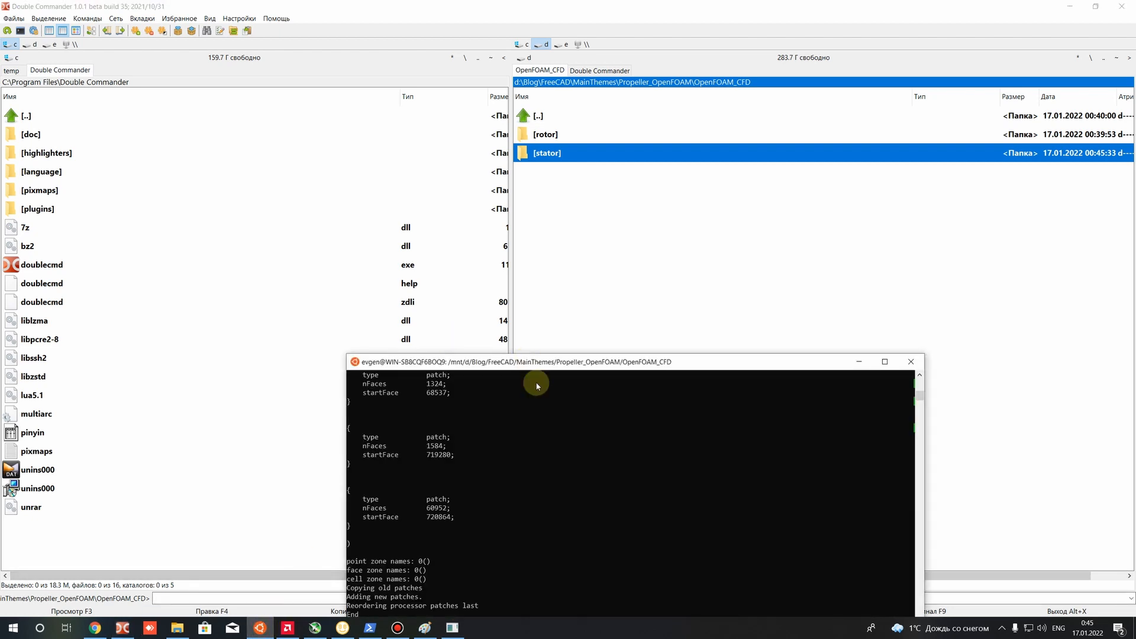
drag(536, 364, 506, 142)
key(Up)
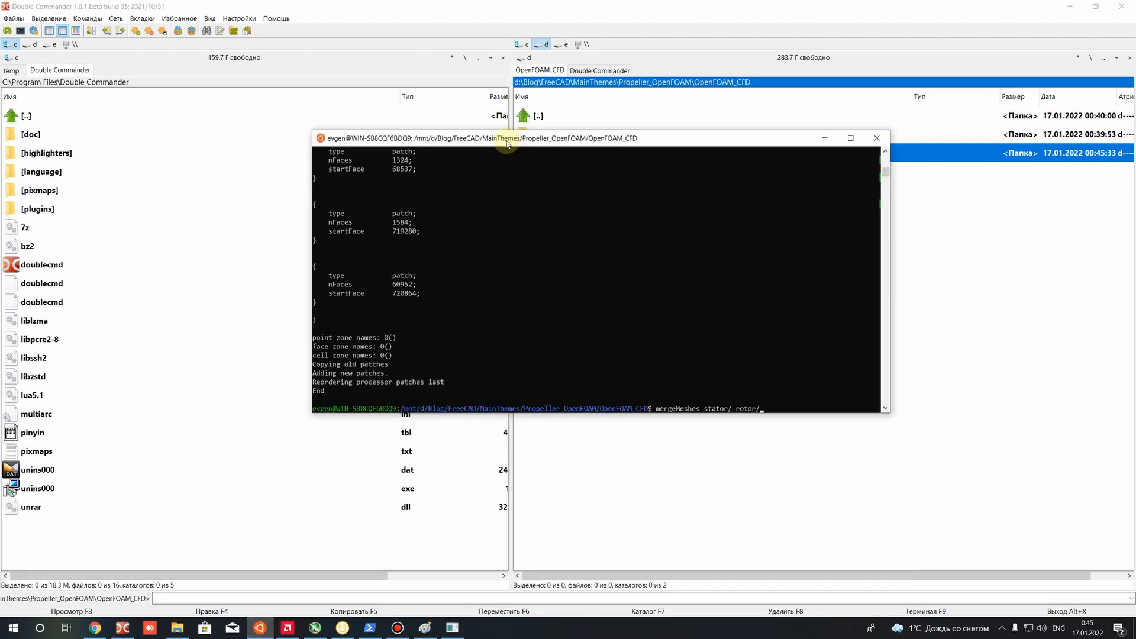
text(0overwrite)
key(Return)
text(checkMesh)
key(BackSpace)
key(BackSpace)
key(BackSpace)
key(BackSpace)
key(BackSpace)
key(BackSpace)
key(BackSpace)
key(BackSpace)
key(BackSpace)
List the case folders, change into stator/ and list its contents.
text(ls)
key(Return)
text(cd st)
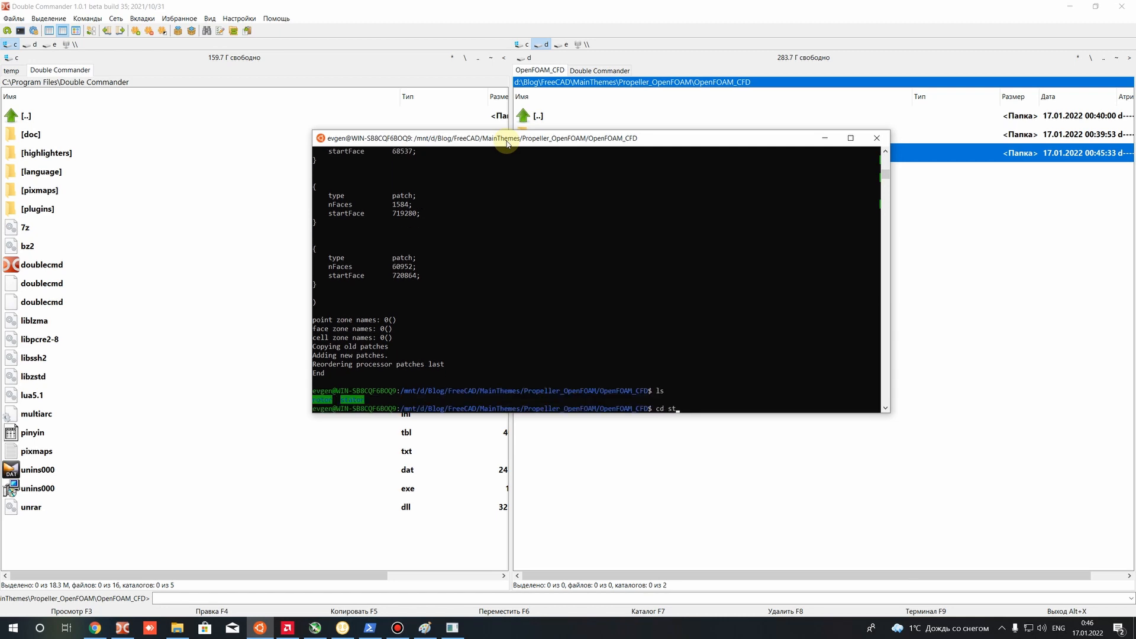
key(Tab)
key(Return)
text(ls)
key(Return)
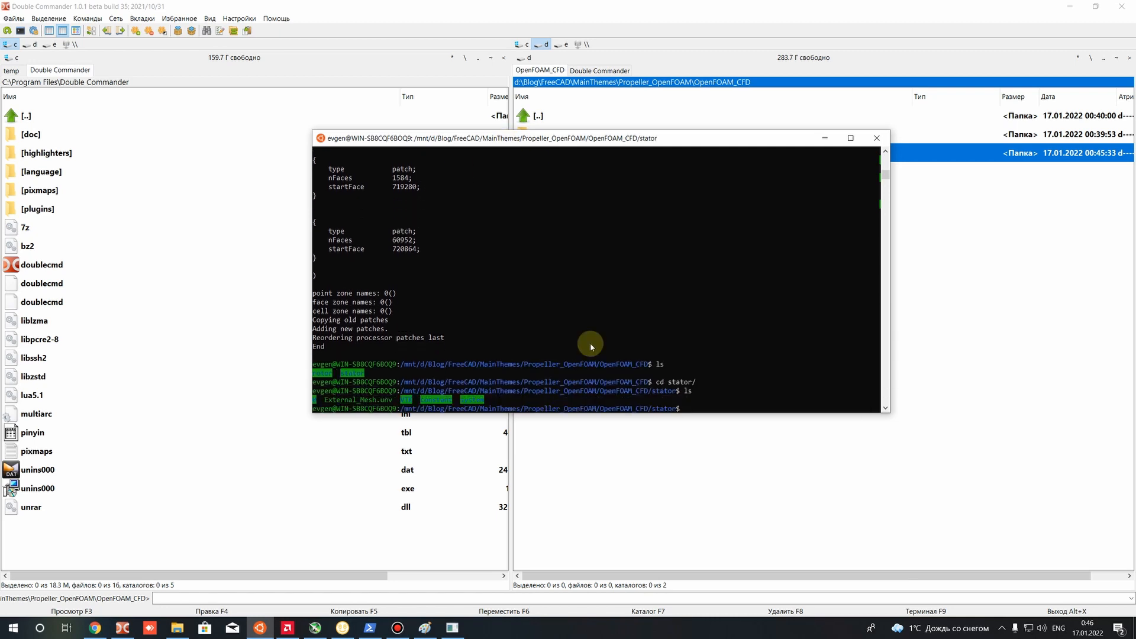
Switch to Double Commander and inspect the size and files of polyMesh in the stator's constant folder.
click(1051, 226)
double_click(609, 157)
double_click(550, 116)
double_click(547, 153)
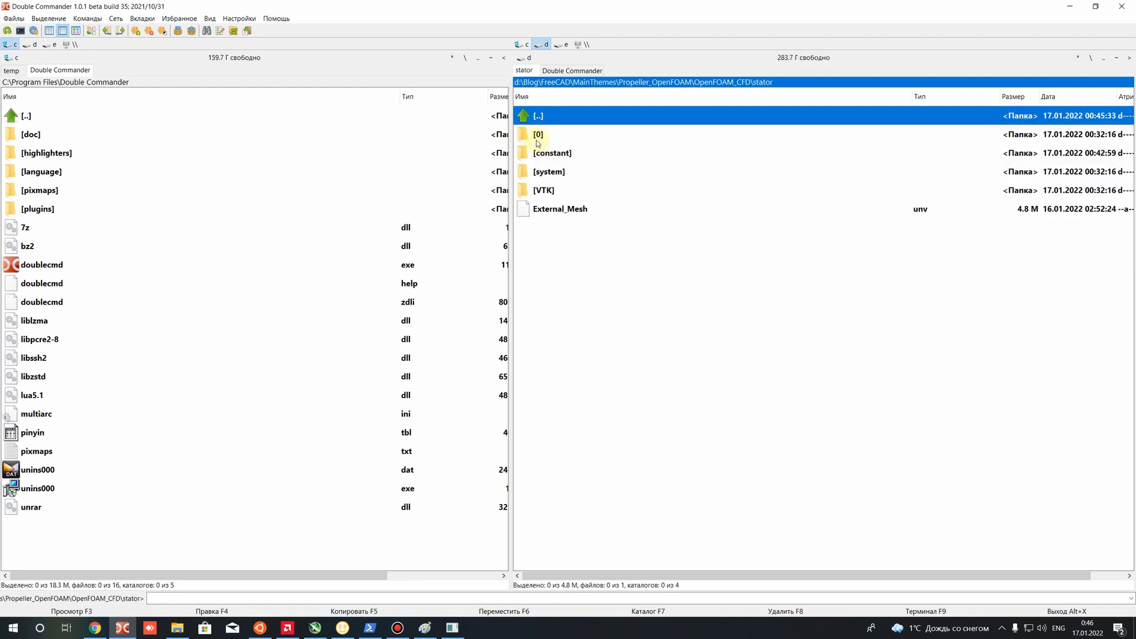
double_click(543, 149)
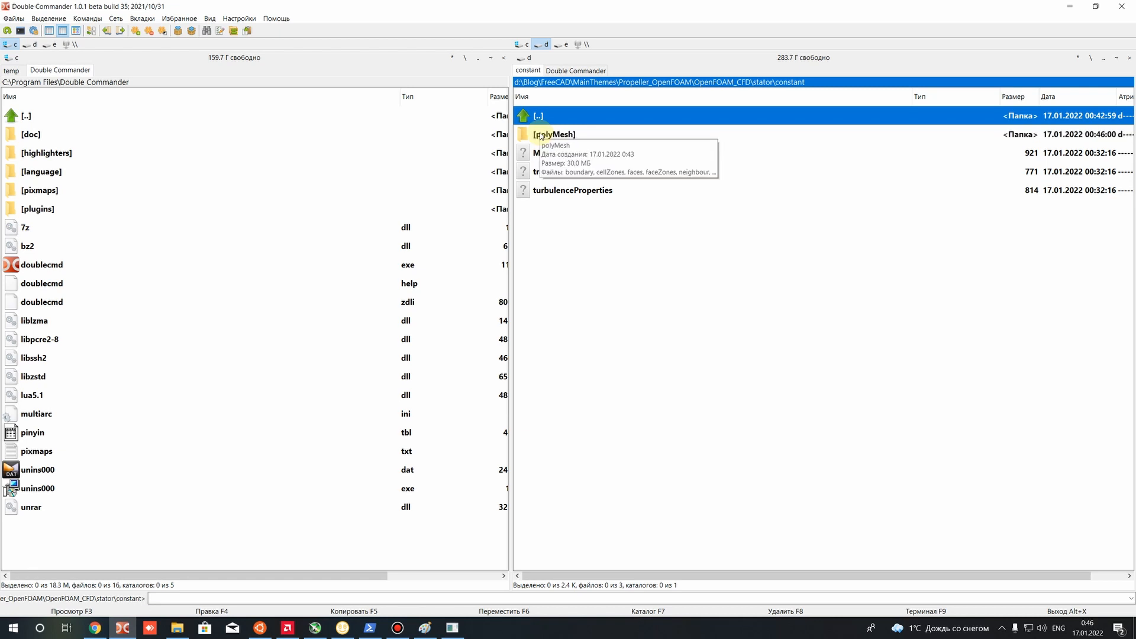
click(540, 136)
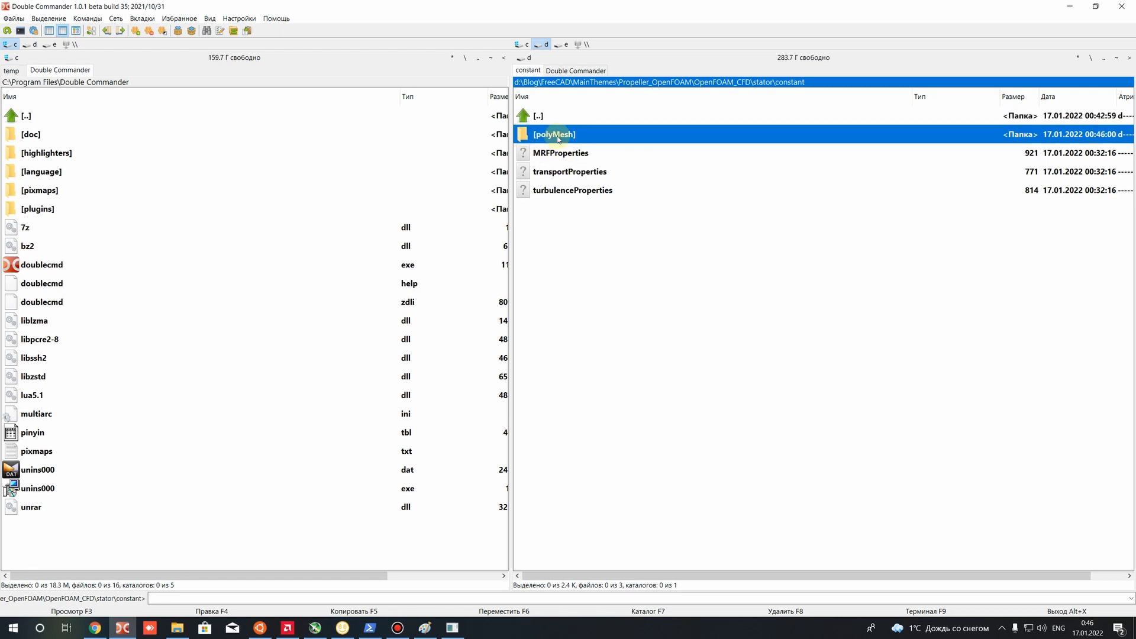
mouse_move(577, 136)
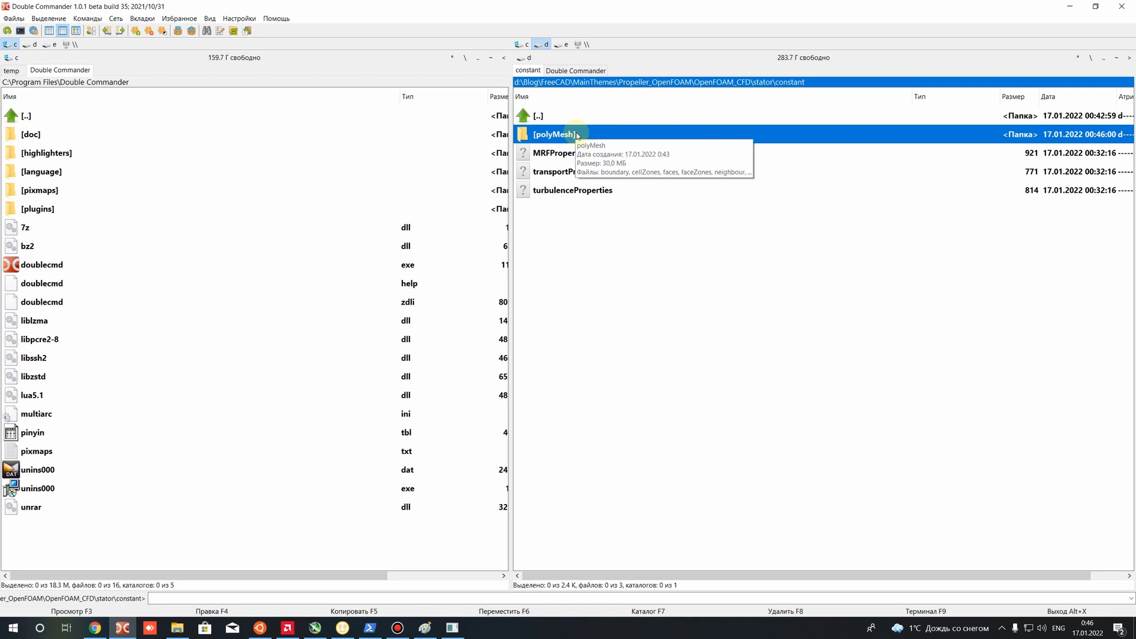
key(BackSpace)
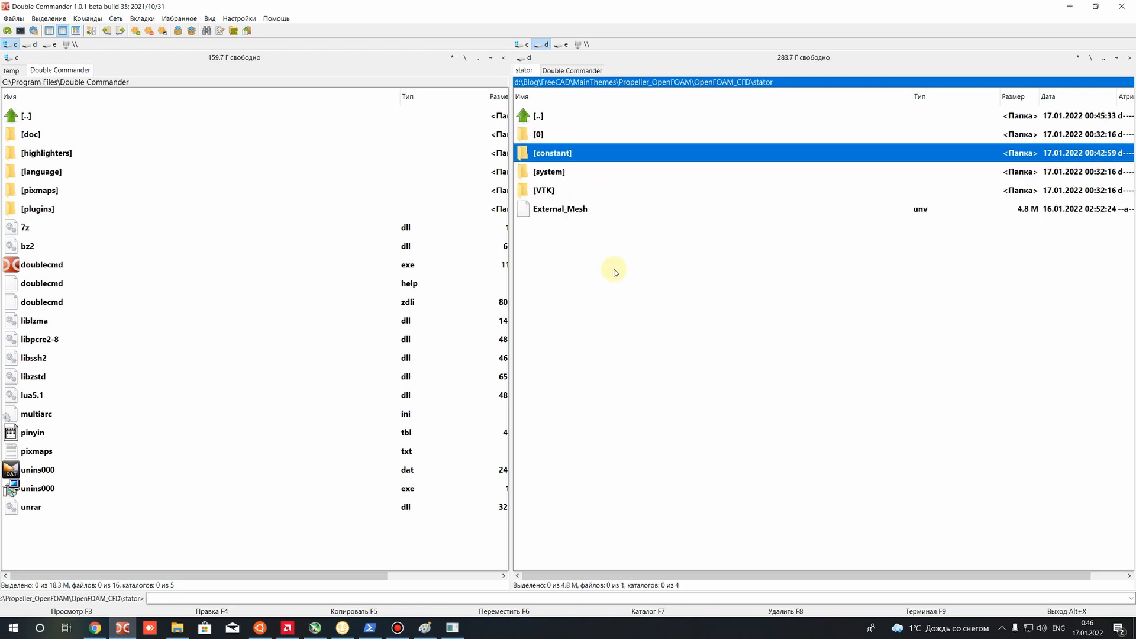
Return to the Ubuntu terminal, list the stator case contents and run checkMesh on the merged mesh.
click(372, 628)
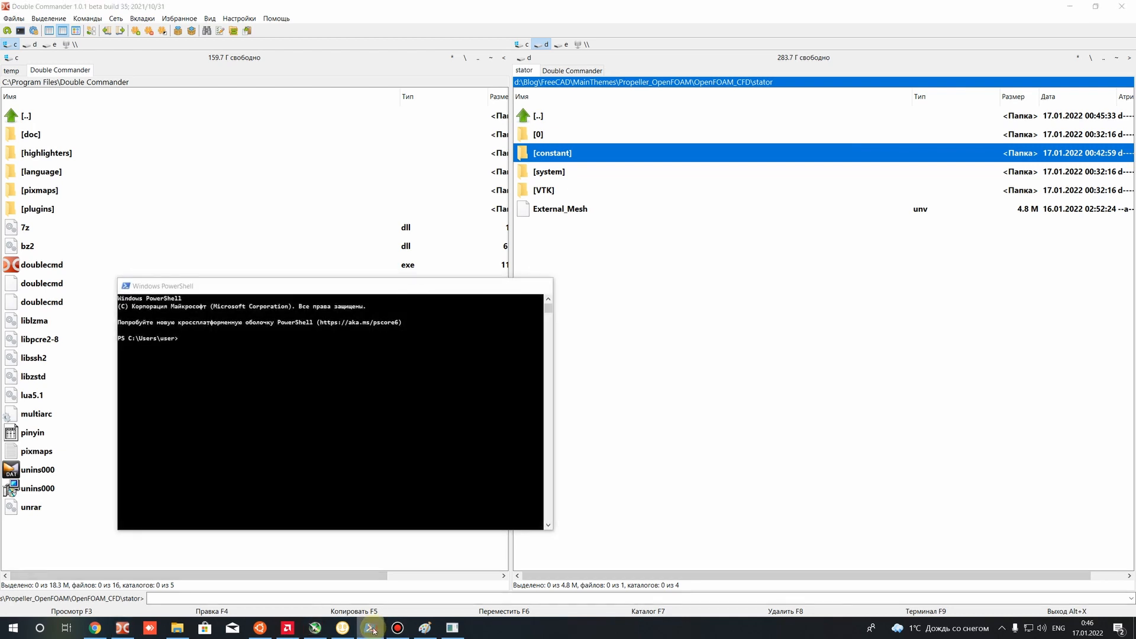
click(374, 630)
click(260, 628)
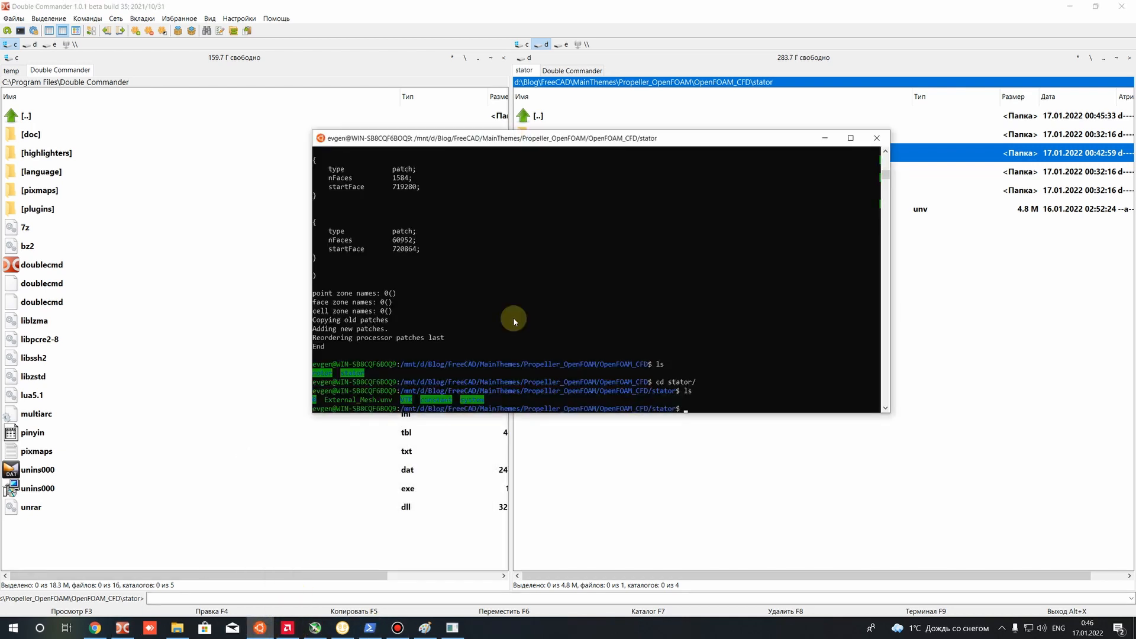
text(ls)
key(Return)
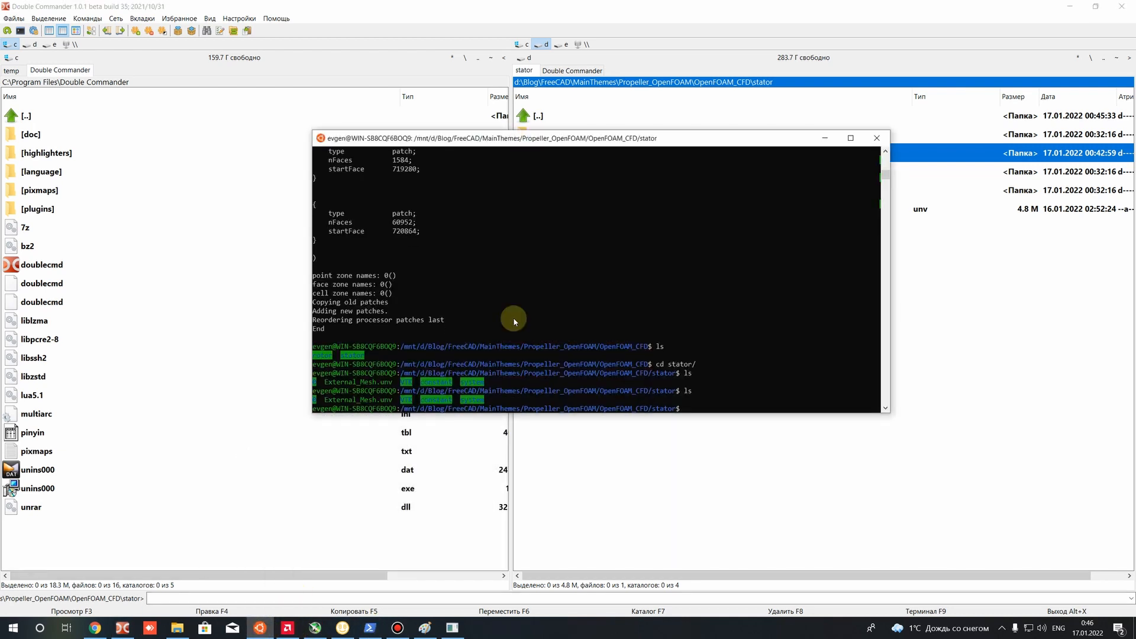
text(checkMesh)
key(Return)
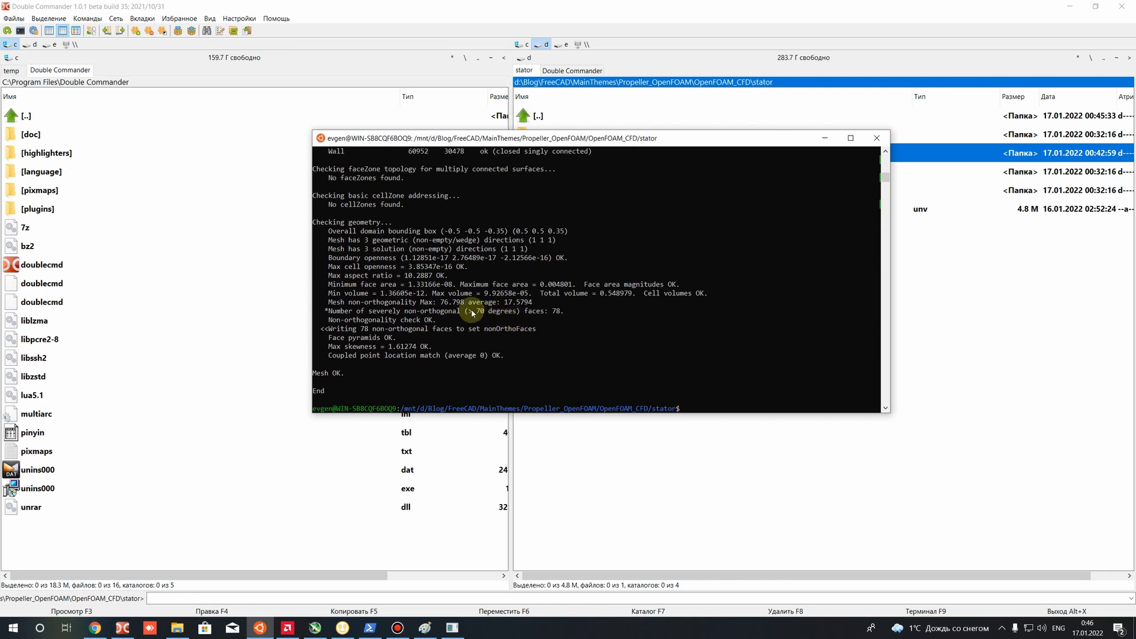
Highlight the overall mesh verdict at the end of the checkMesh report and minimize the terminal.
drag(342, 373, 316, 375)
click(353, 373)
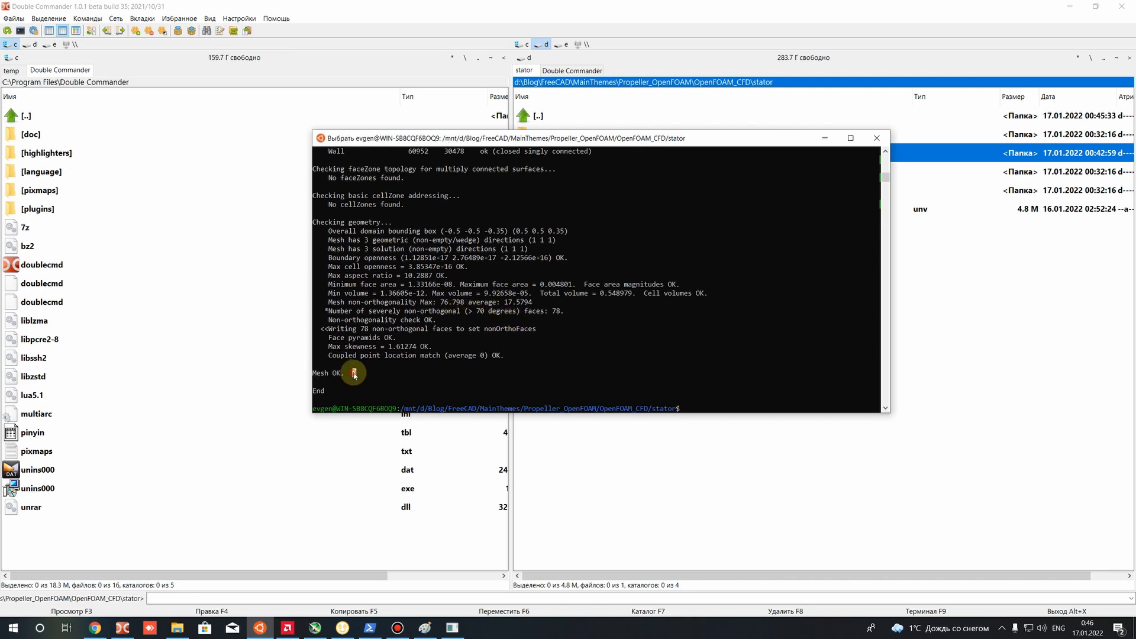
click(825, 140)
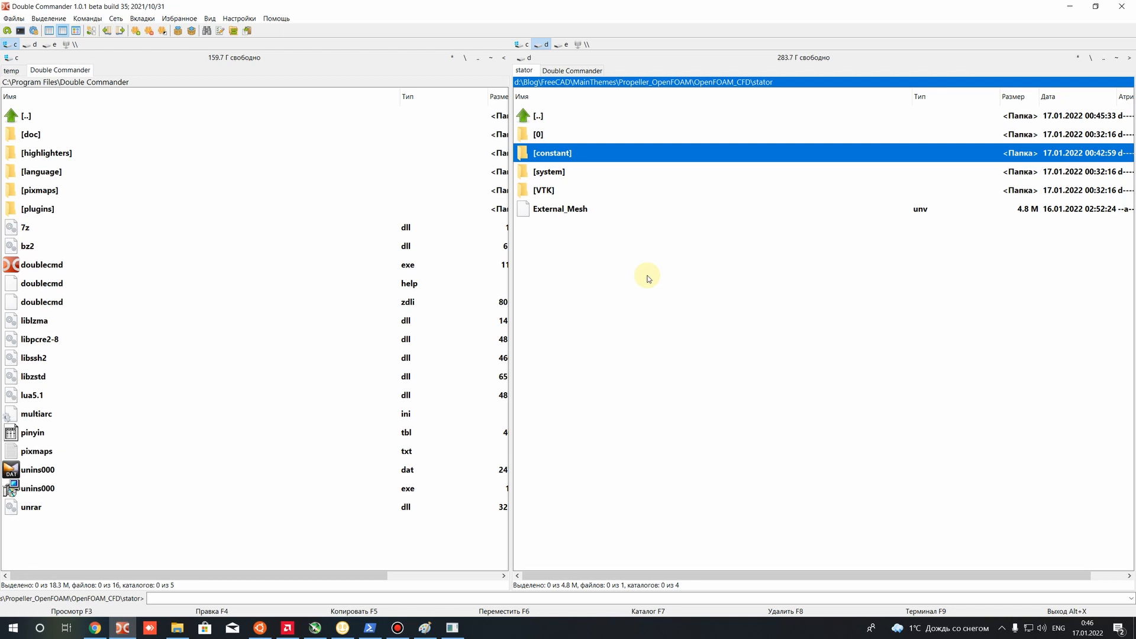
Create a new text document in the stator folder and rename it foam.foam.
right_click(556, 254)
mouse_move(656, 360)
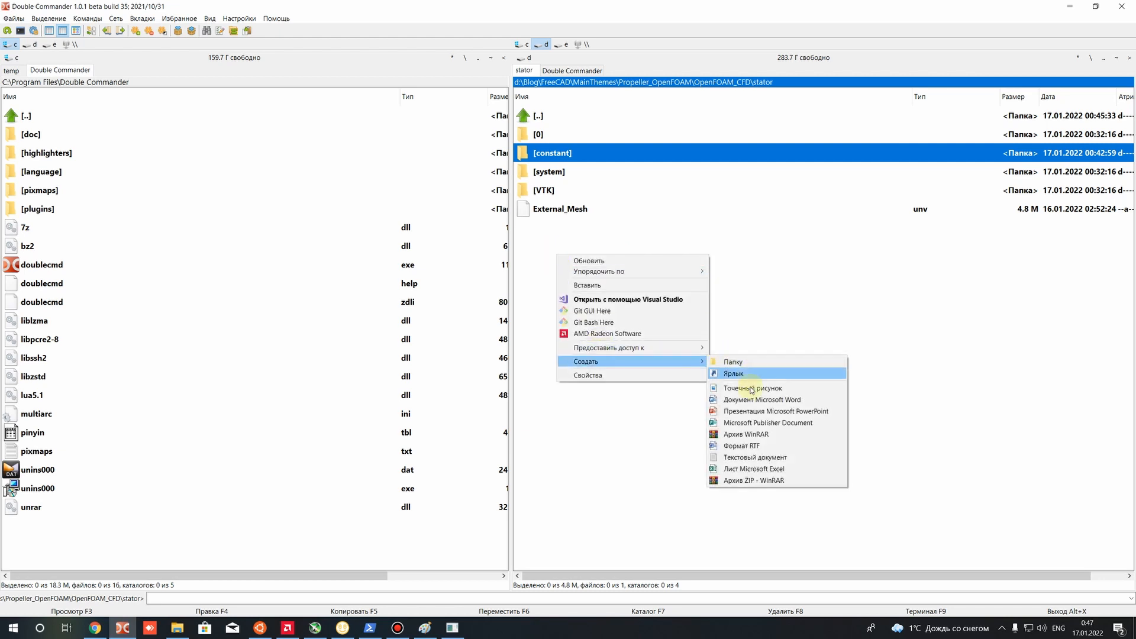
click(755, 457)
key(Menu)
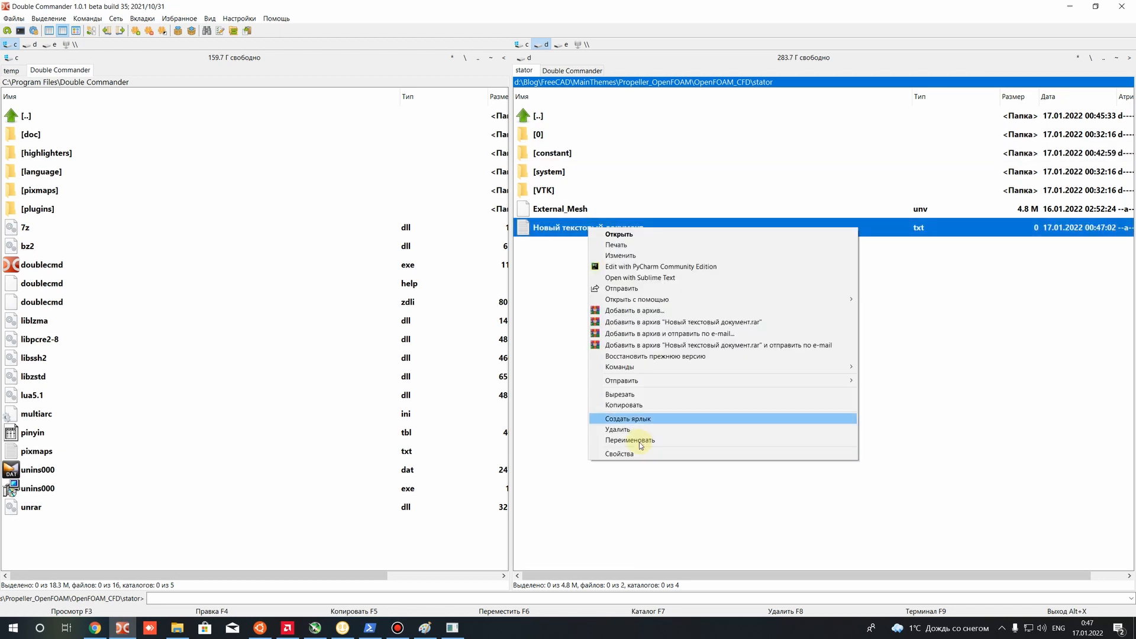
click(630, 440)
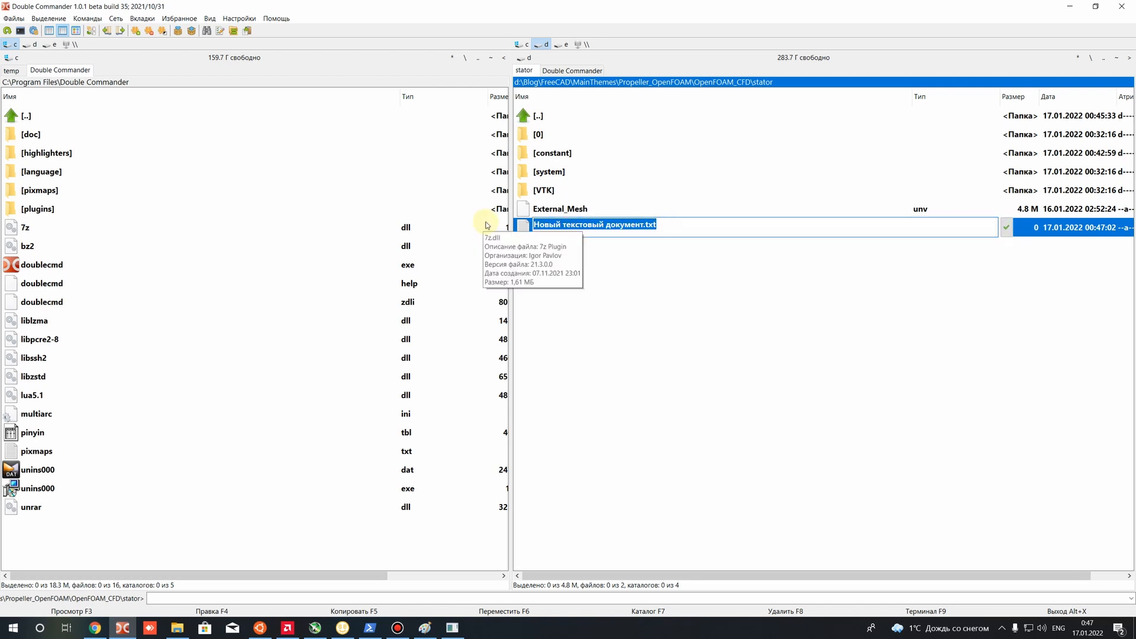
text(P)
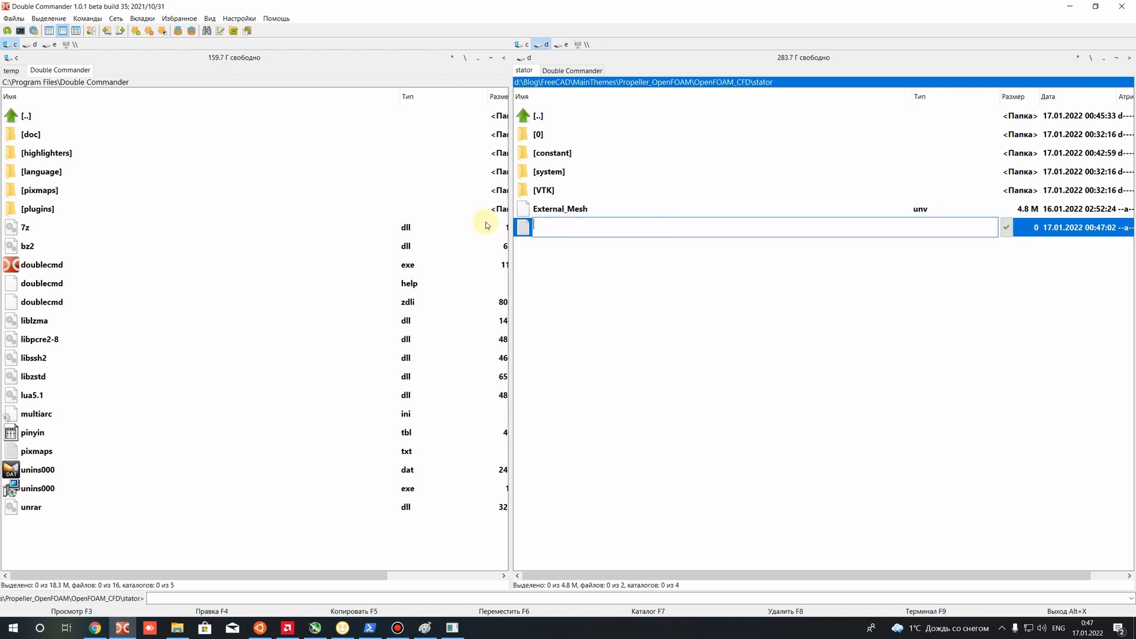
text(foam.foam)
key(Return)
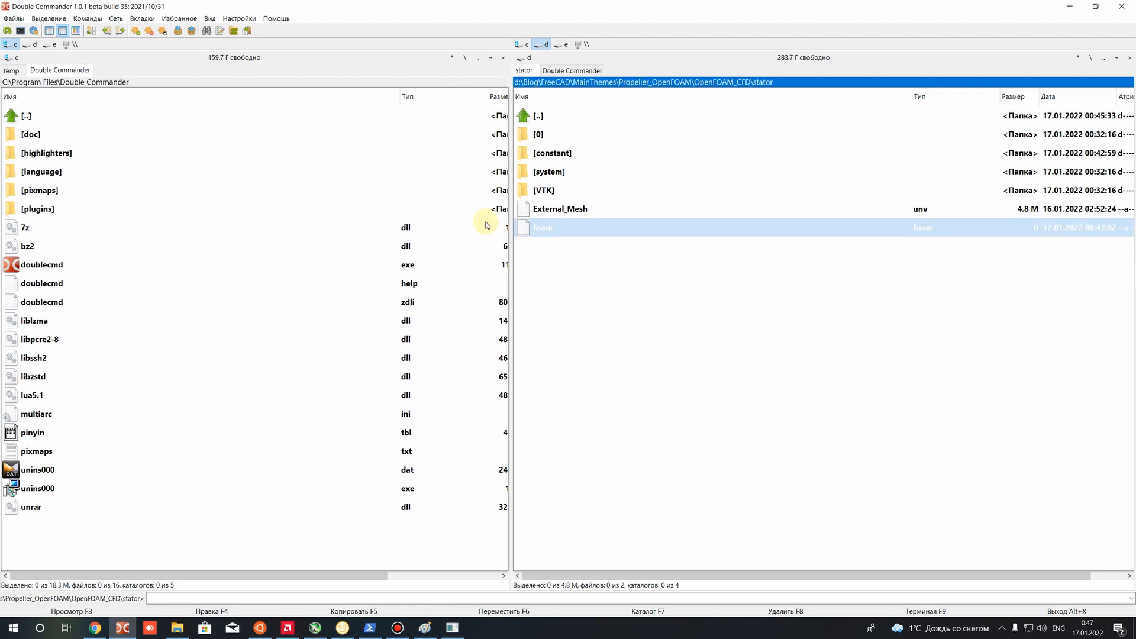
Open the foam.foam file in Sublime Text.
right_click(561, 223)
click(617, 254)
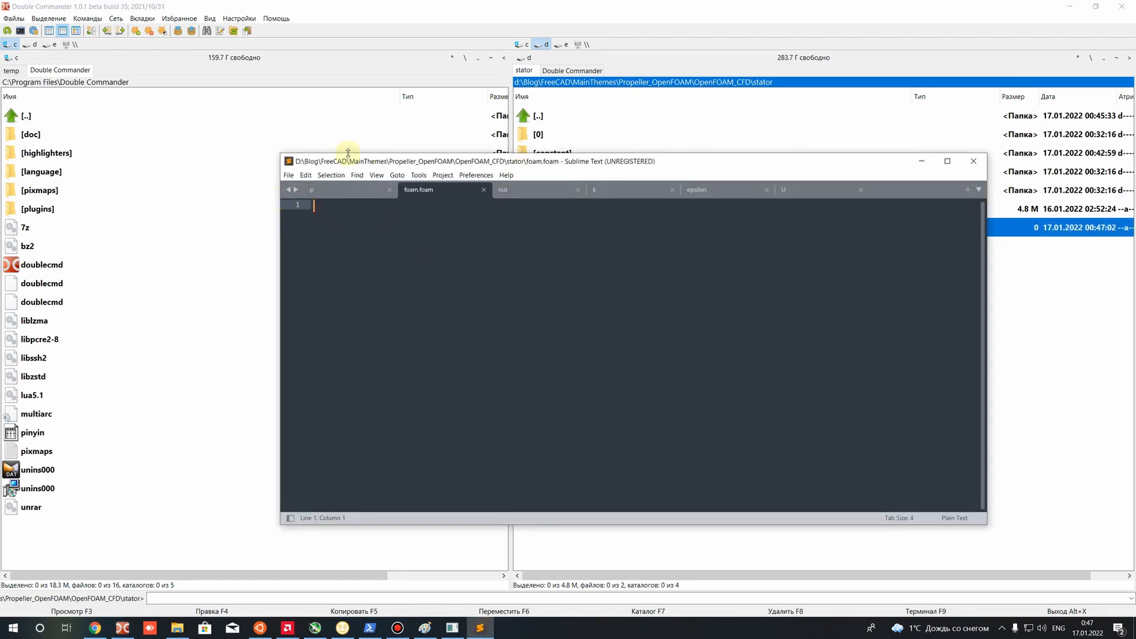
Close all files open in Sublime Text and exit the editor.
click(288, 175)
click(409, 352)
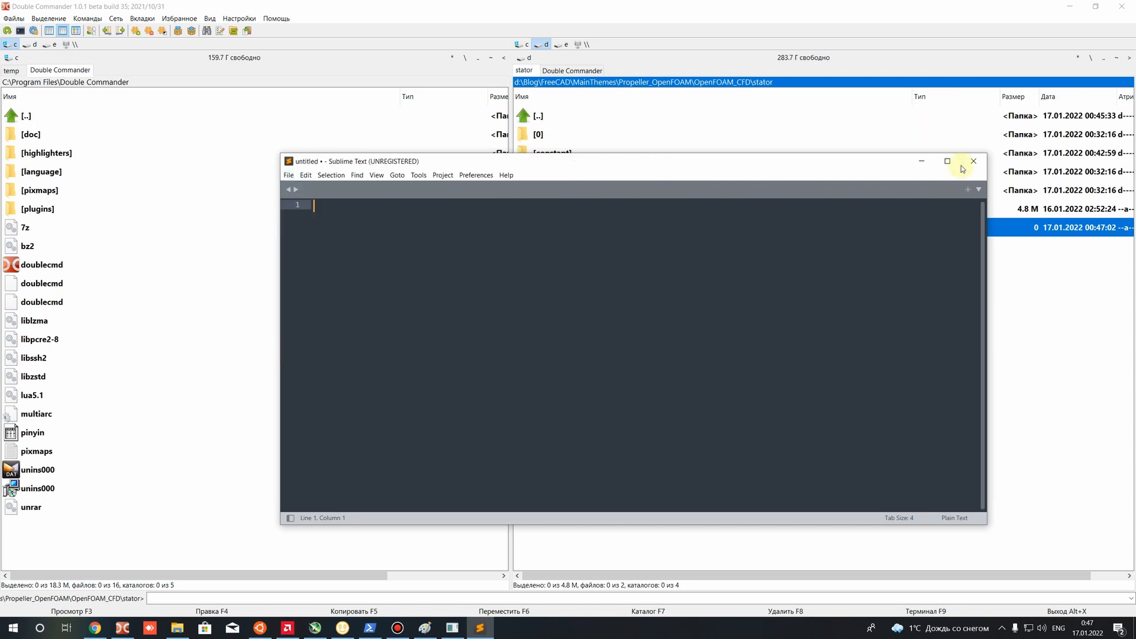
click(974, 161)
Open a Windows PowerShell terminal and launch ParaView from it with the paraview command.
key(F9)
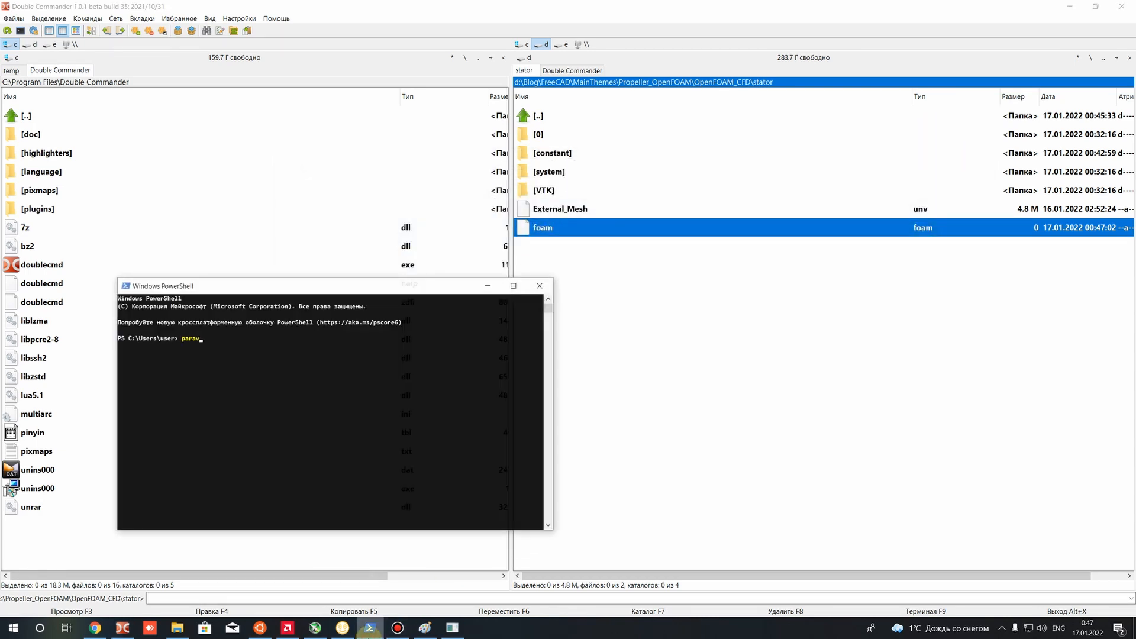
text(parav)
key(Tab)
key(Return)
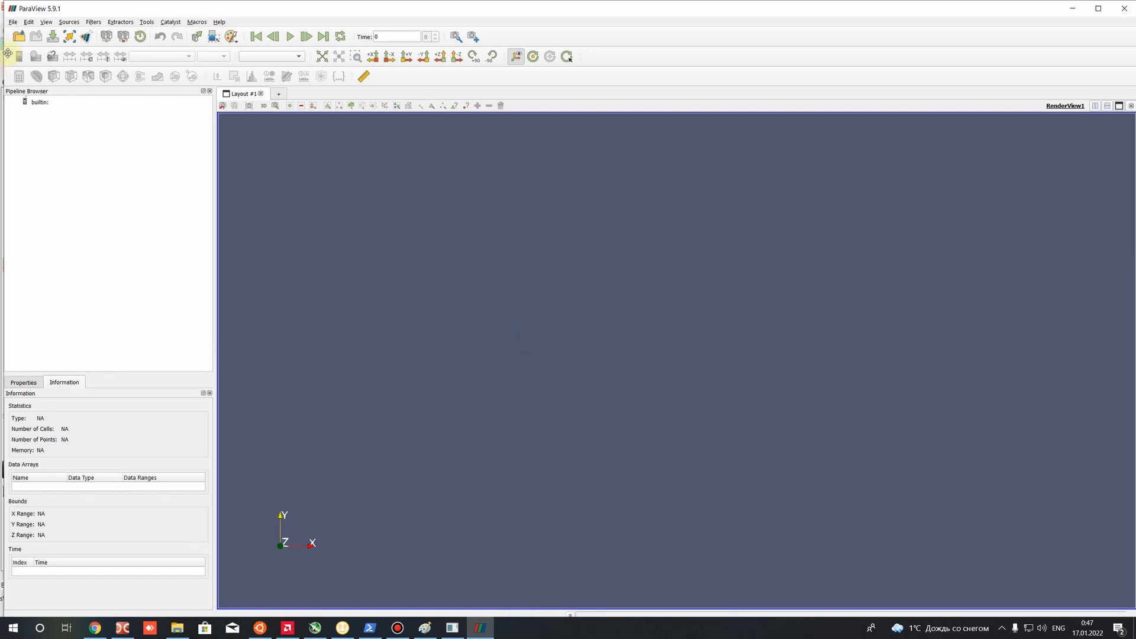
Open foam.foam from the OpenFOAM_CFD/stator folder in ParaView.
click(19, 36)
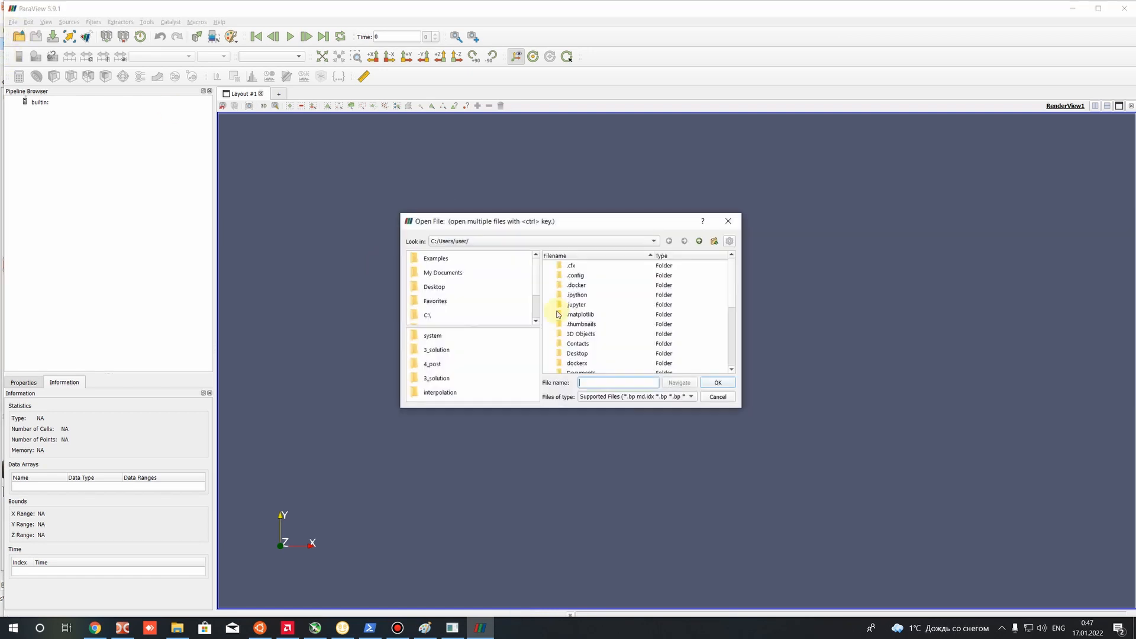
click(433, 336)
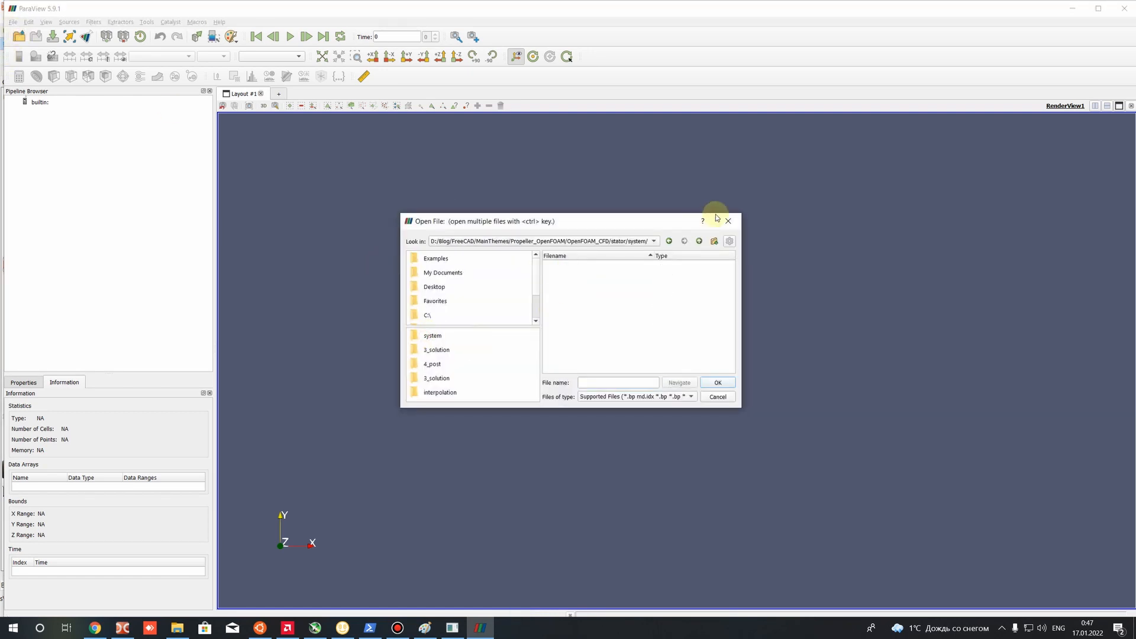
click(699, 241)
click(699, 241)
click(571, 276)
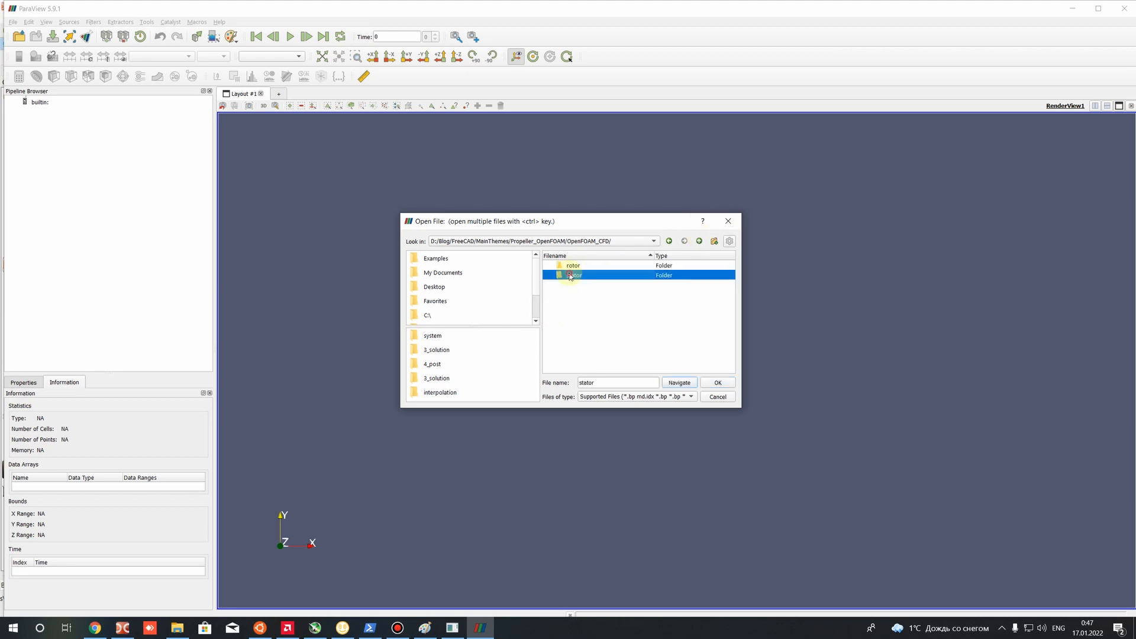
double_click(571, 276)
click(580, 304)
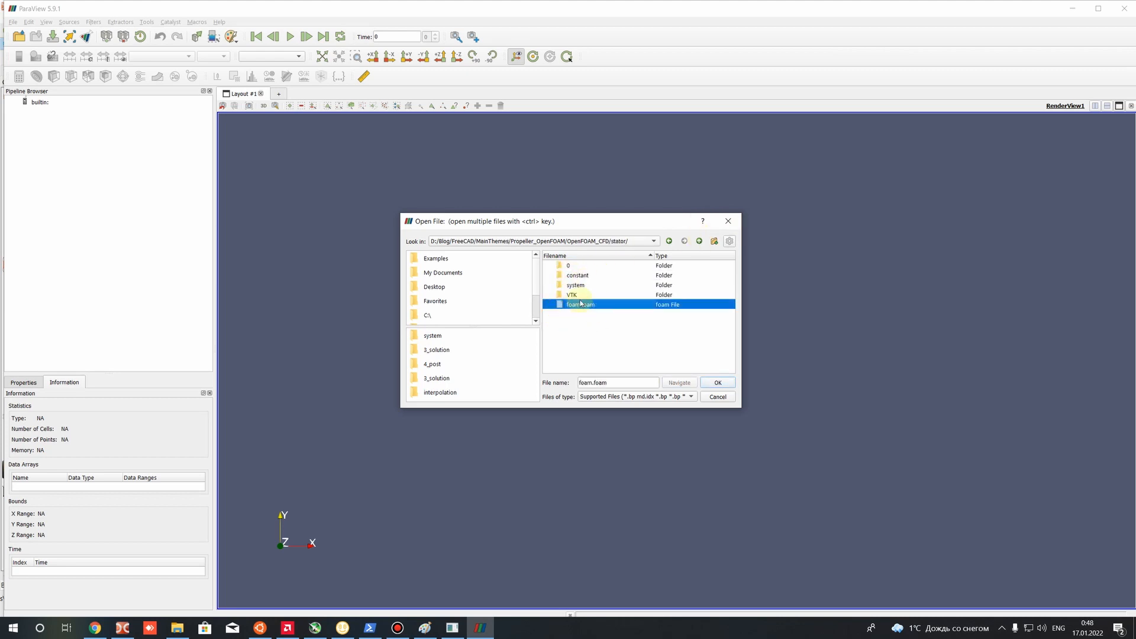
double_click(589, 305)
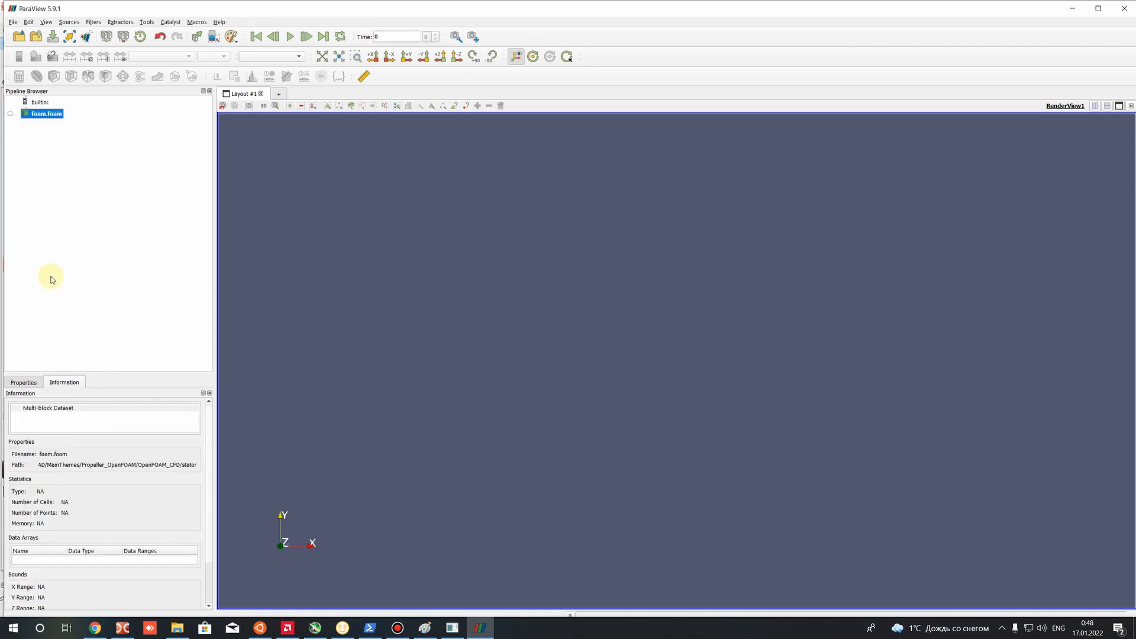
Load the foam.foam case with its default properties and display the mesh as Surface With Edges.
click(20, 383)
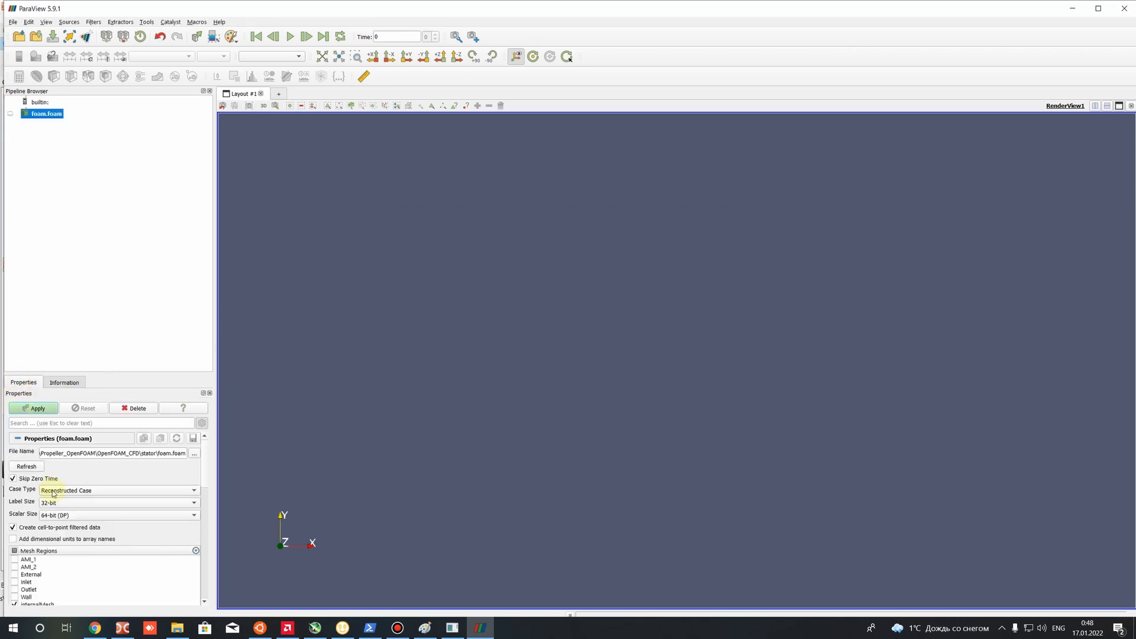
click(34, 408)
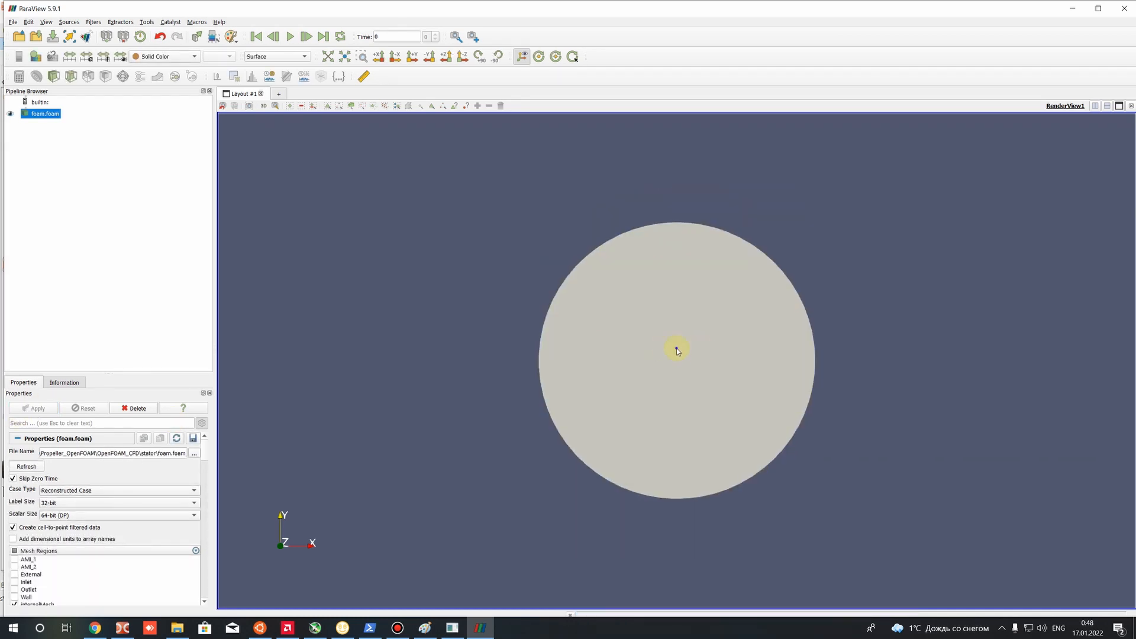
drag(614, 335, 522, 337)
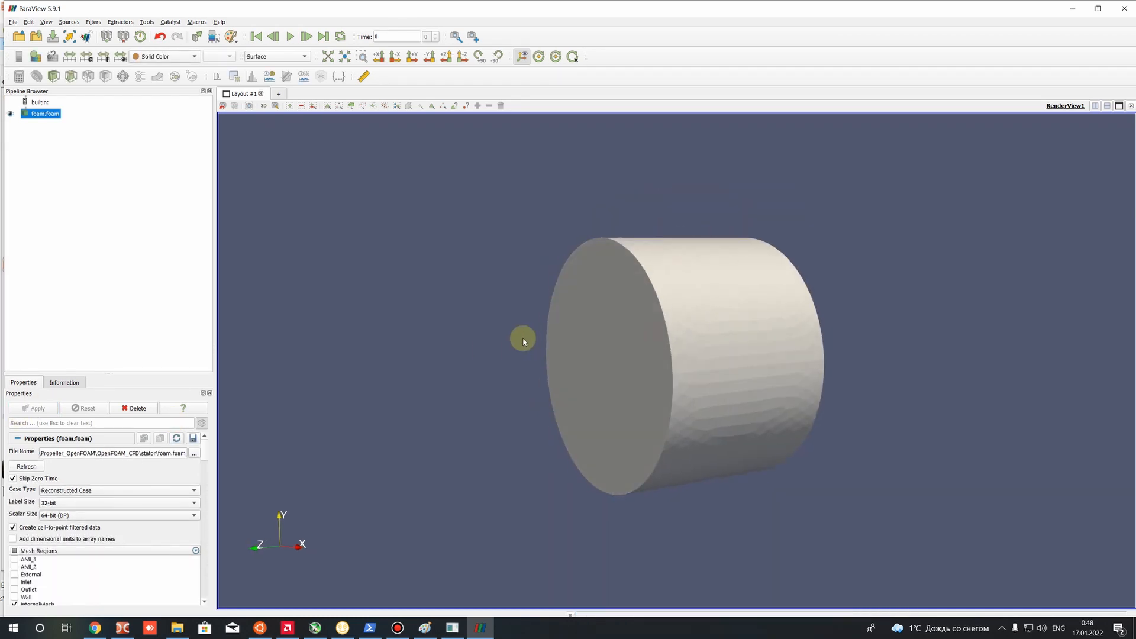
scroll(655, 350, up, 2)
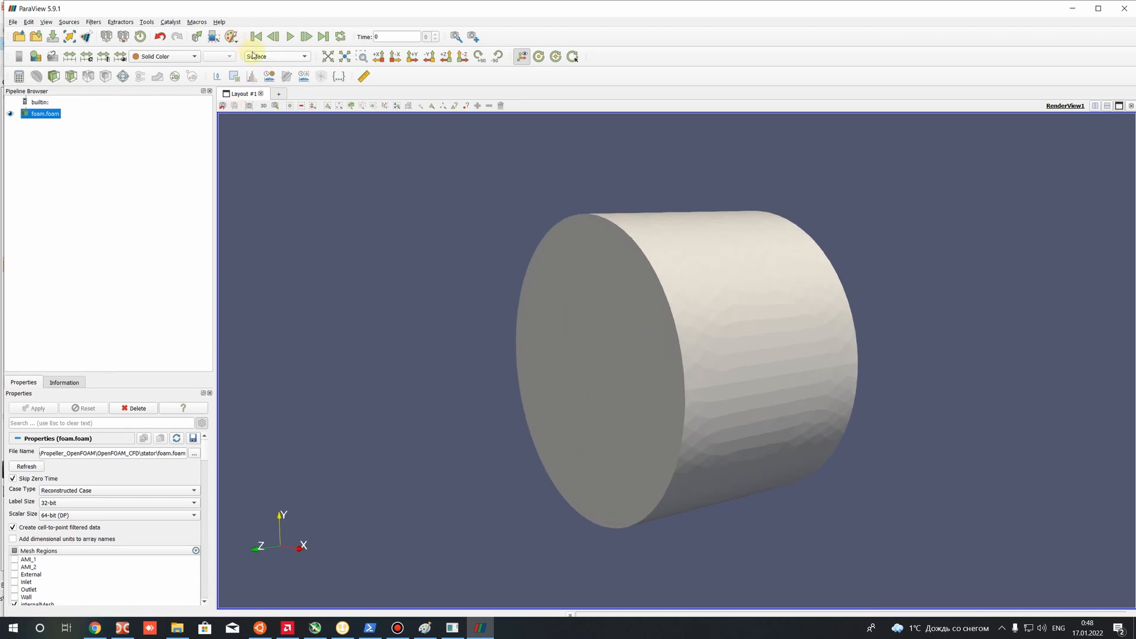
click(287, 57)
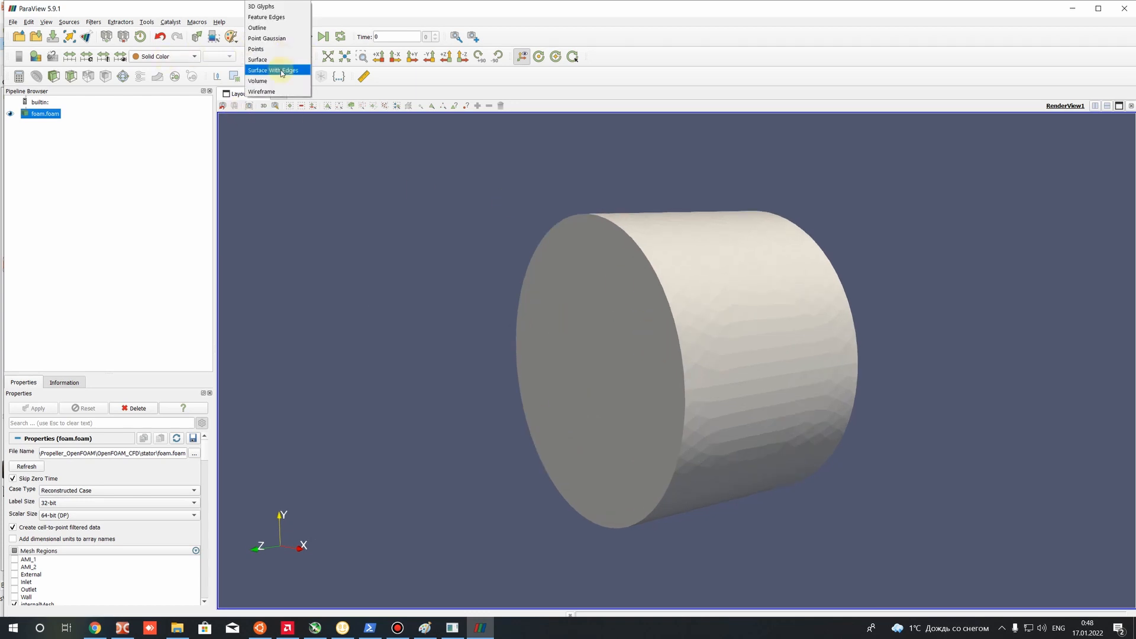
click(287, 72)
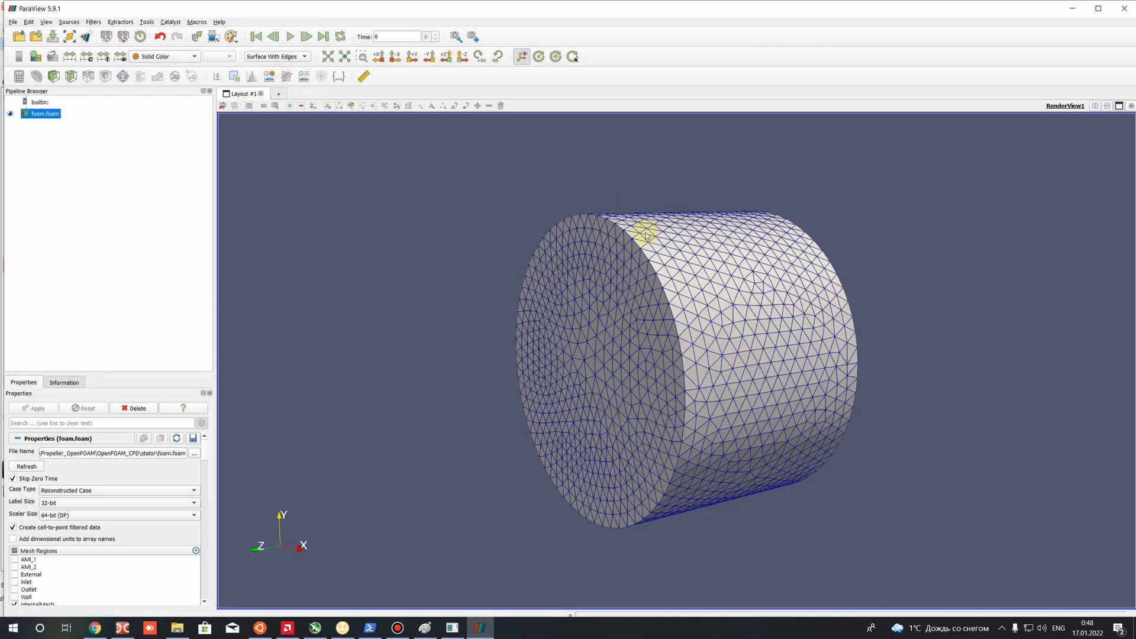
Clip the foam.foam mesh with a plane through the origin whose normal is along X.
click(53, 77)
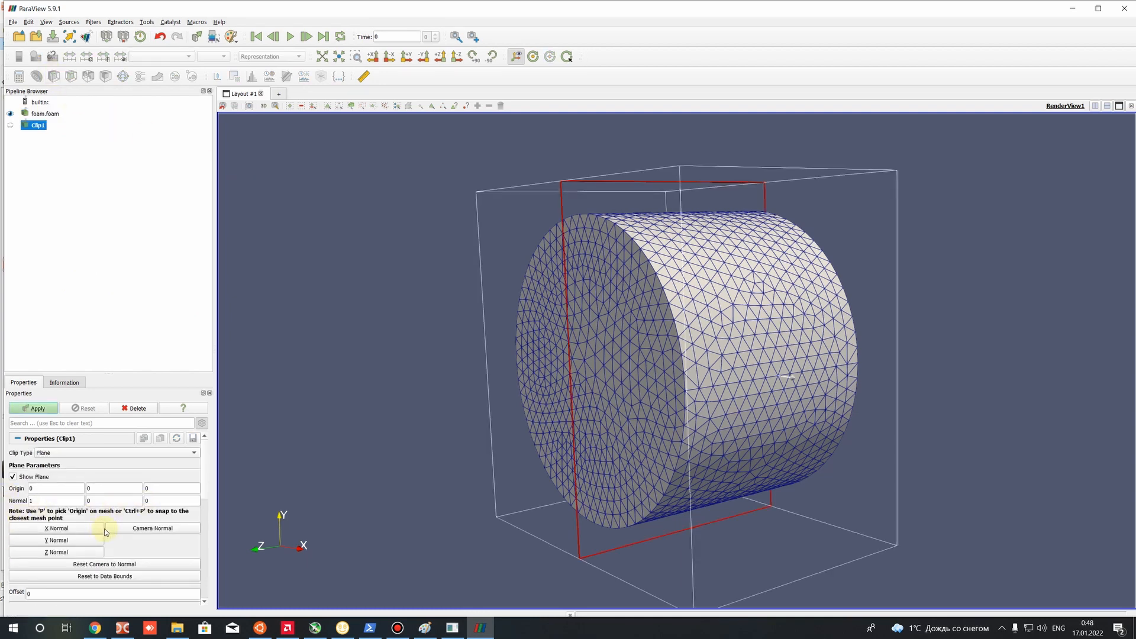
click(56, 553)
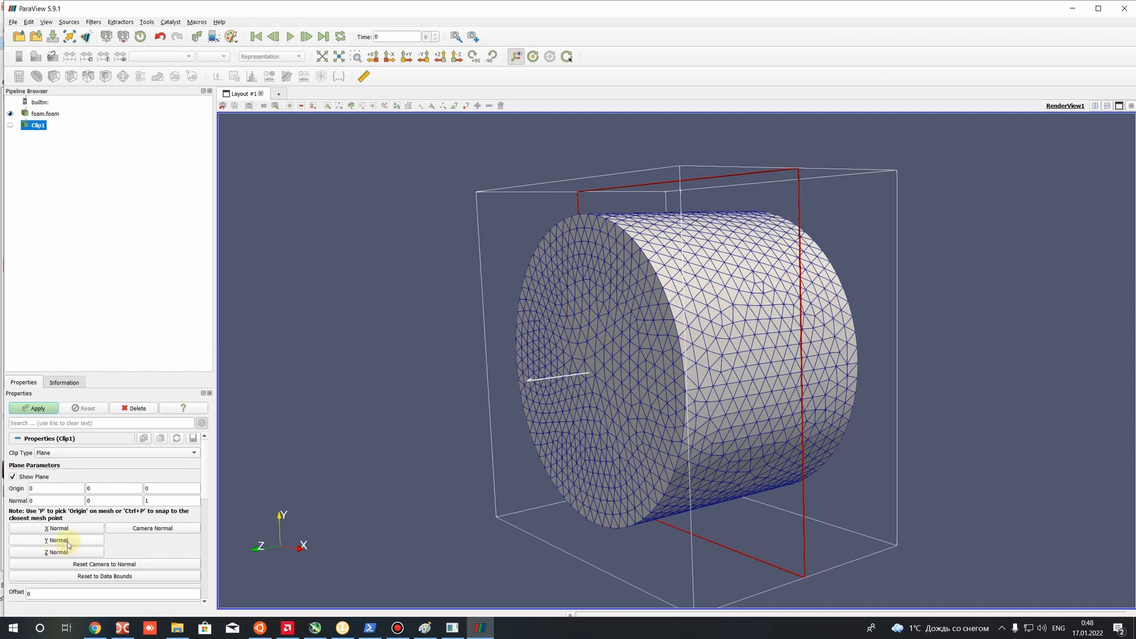
click(67, 528)
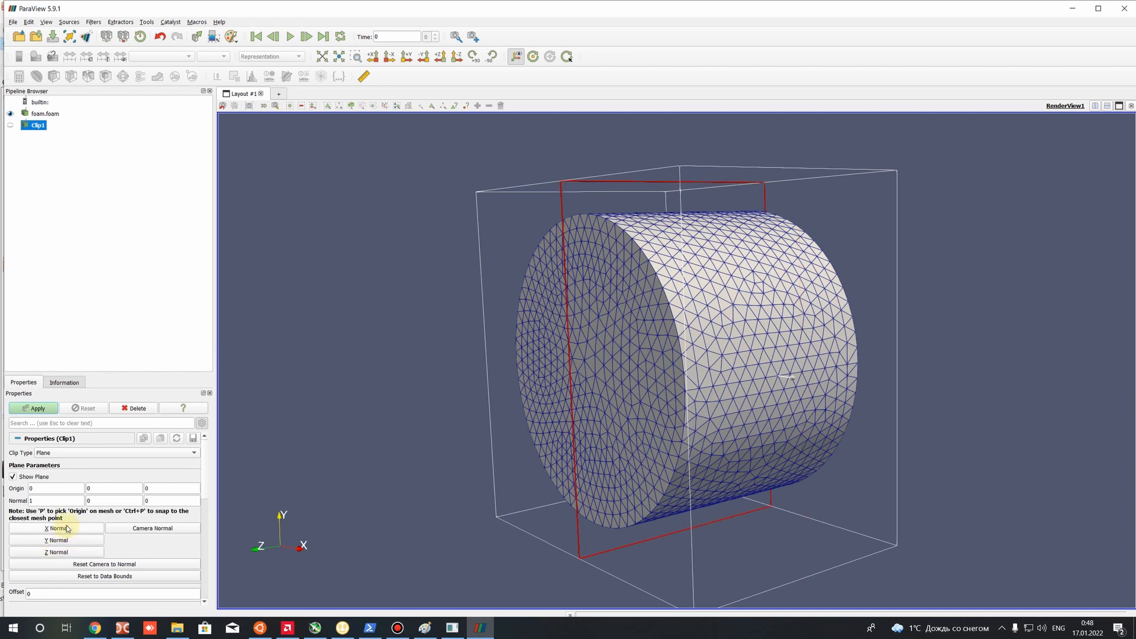
click(27, 409)
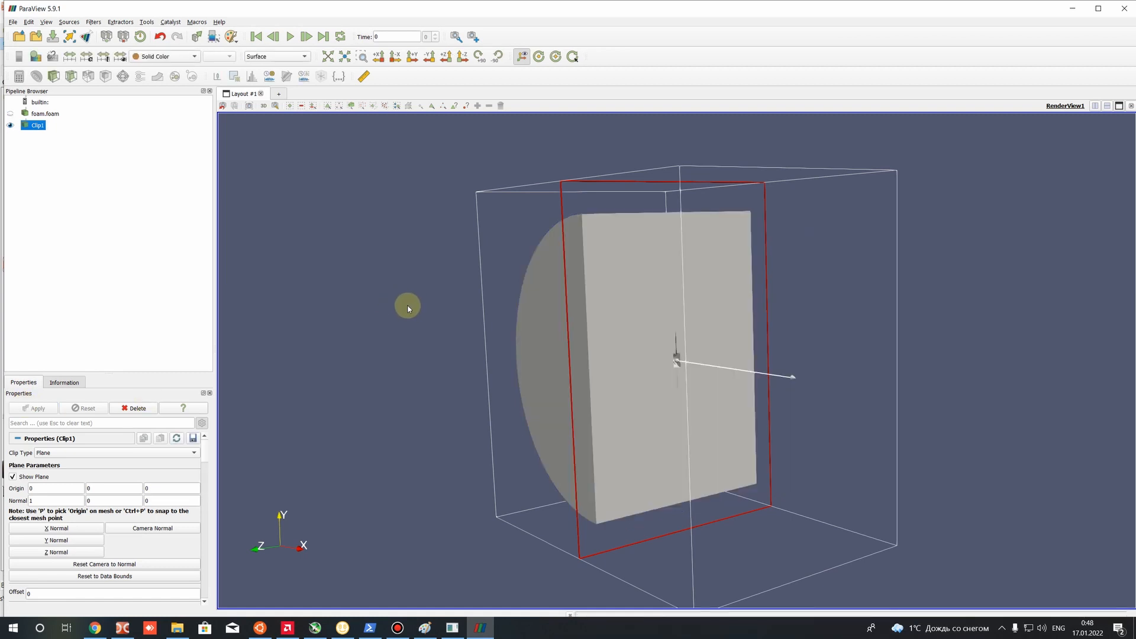
Display the clipped mesh as Surface With Edges.
drag(408, 309, 321, 318)
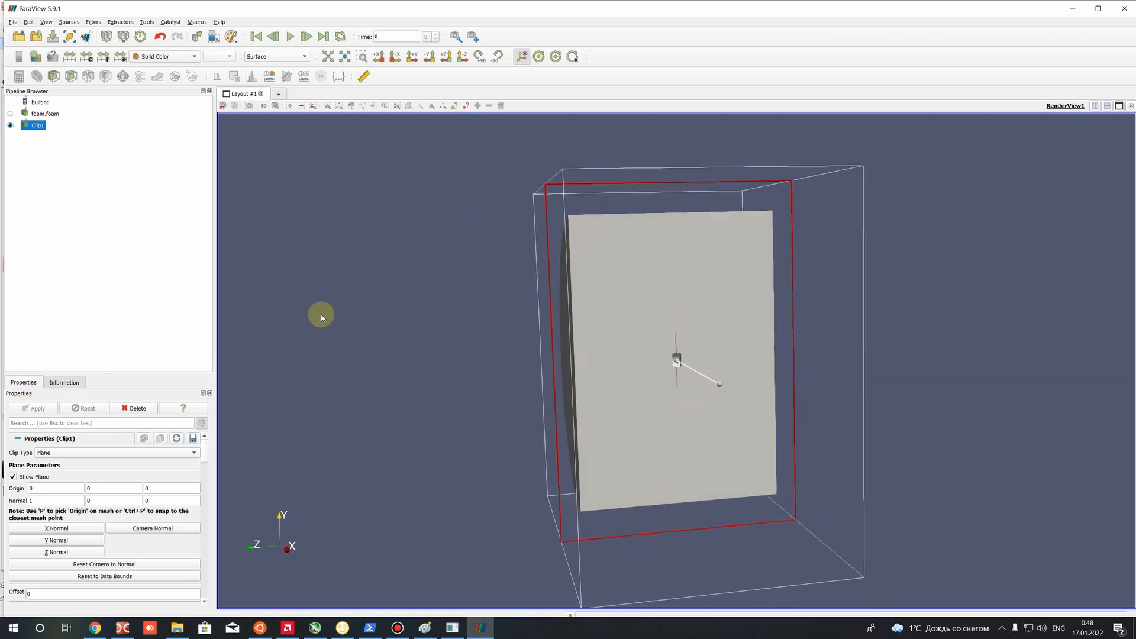
scroll(507, 385, up, 5)
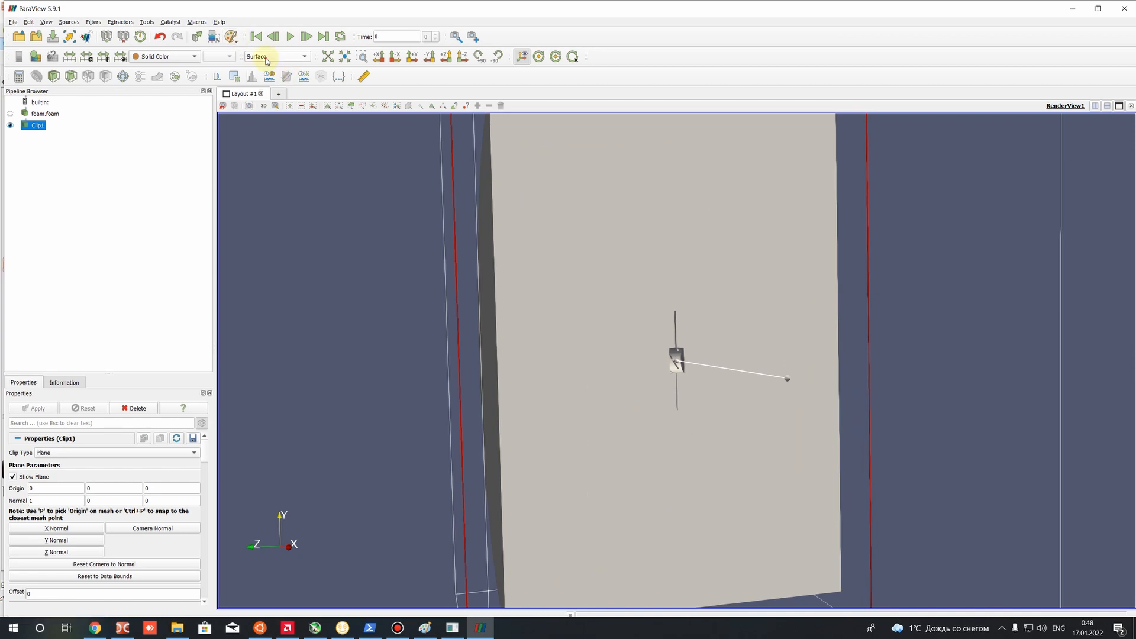
click(266, 59)
click(269, 71)
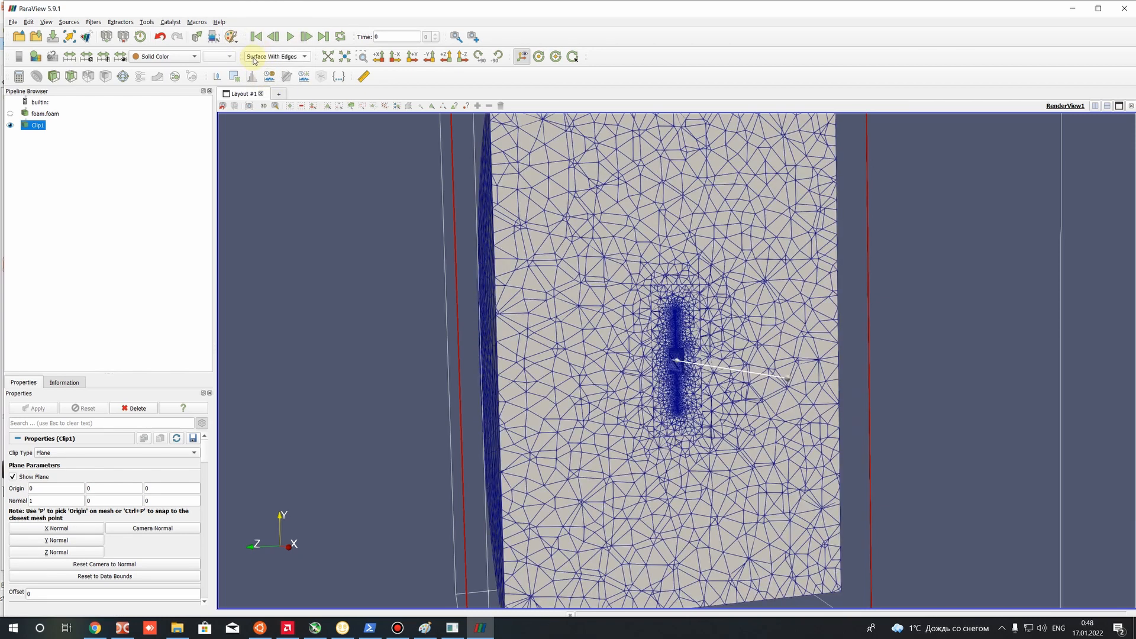
Enable Crinkle clip for the clip filter, apply it and inspect the mesh cells around the propeller.
scroll(18, 521, down, 3)
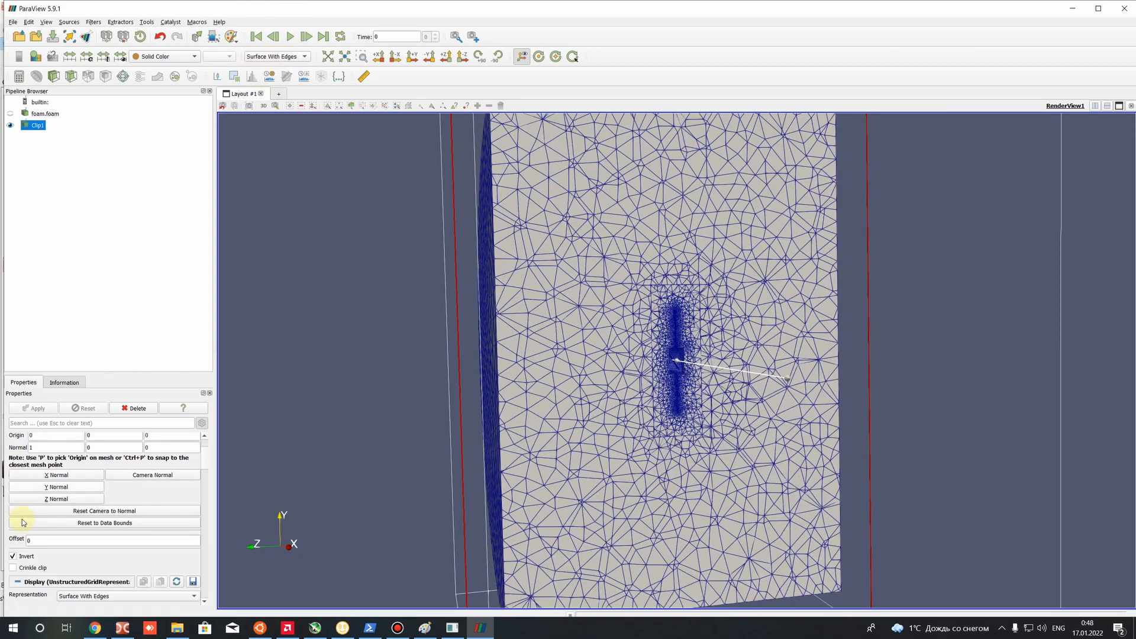
click(28, 542)
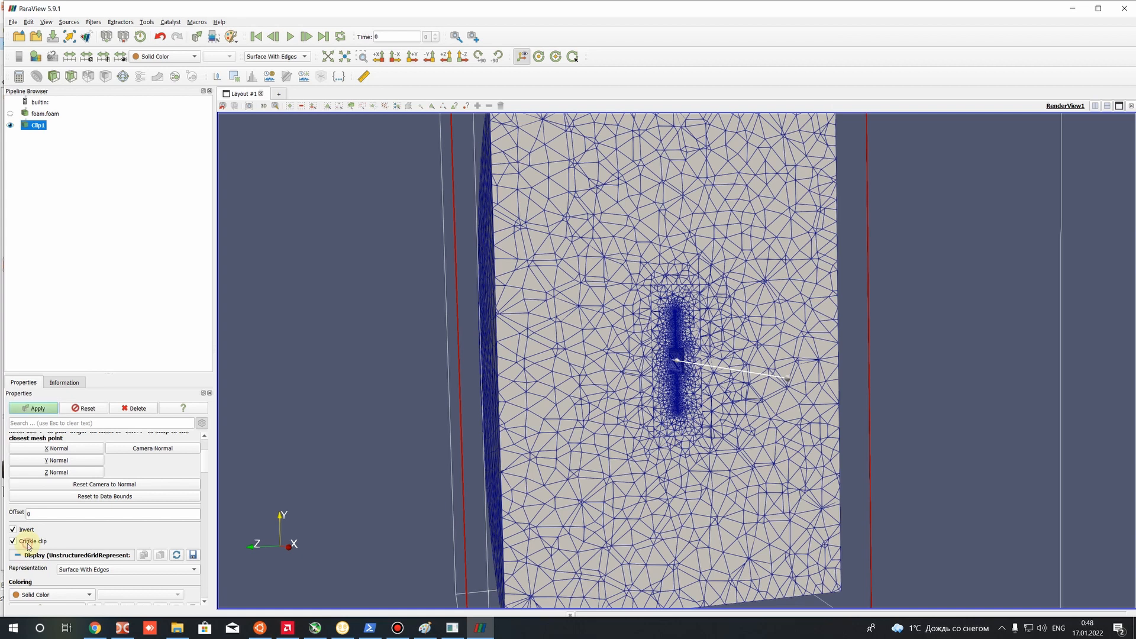
click(33, 413)
scroll(610, 216, up, 5)
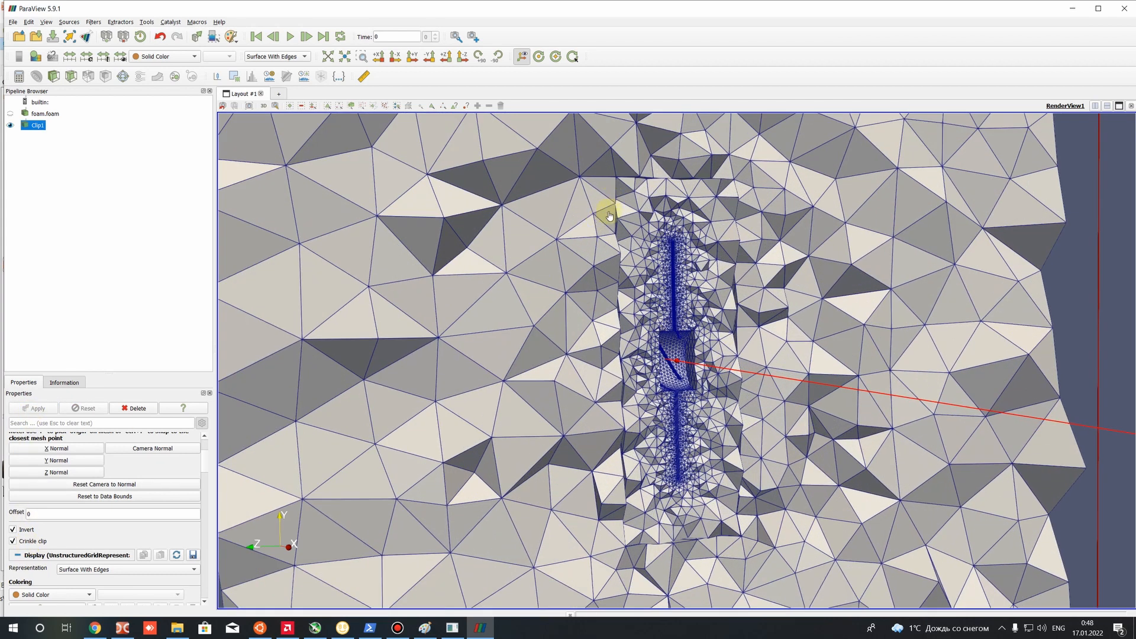
scroll(613, 183, down, 2)
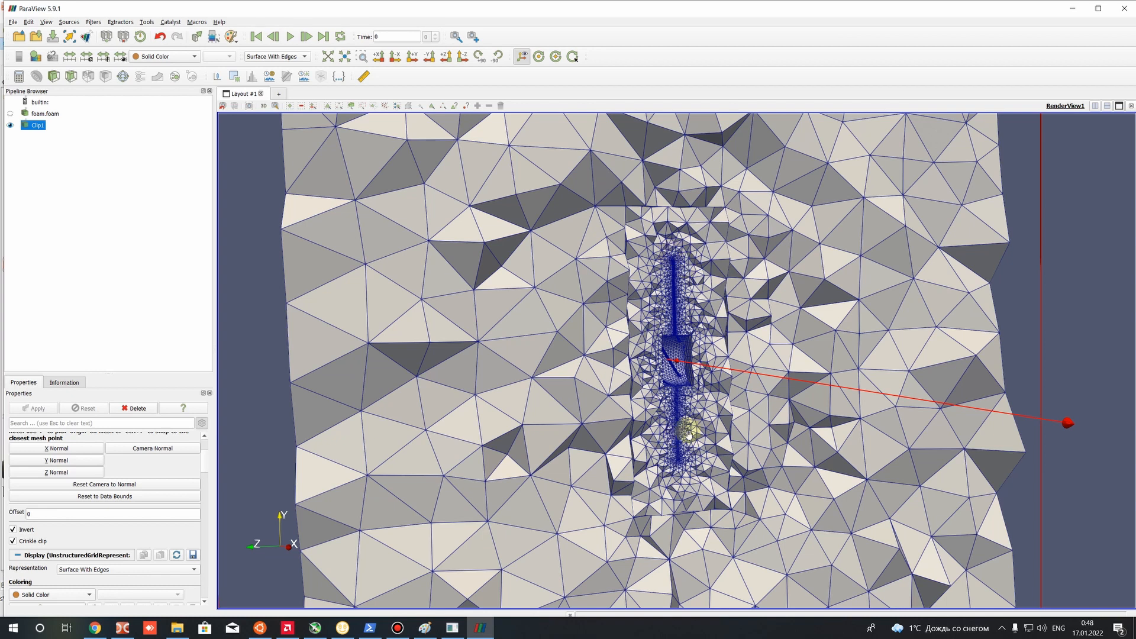
drag(672, 370, 591, 355)
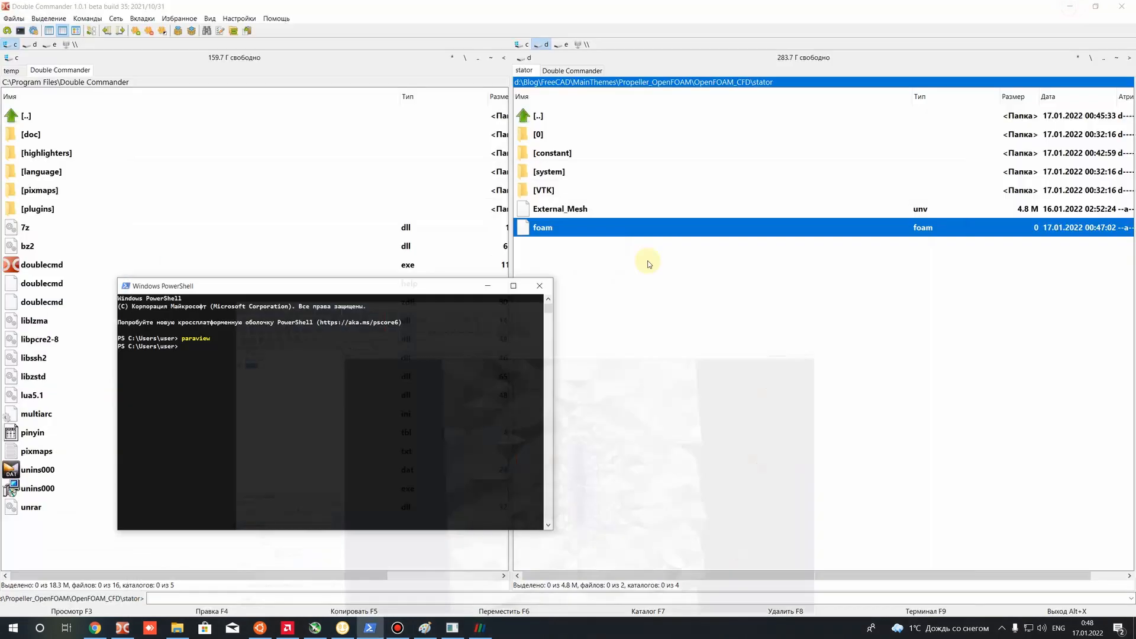
Minimize ParaView, return to the Ubuntu terminal, clear its output and move its window clear of the stator file list.
click(1073, 8)
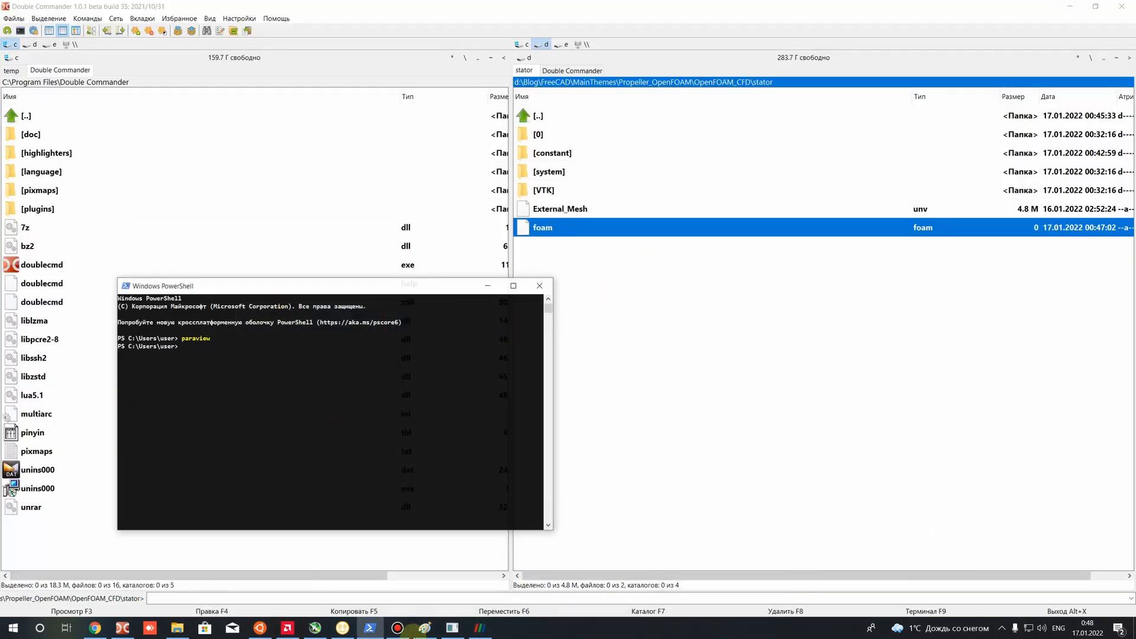
click(267, 628)
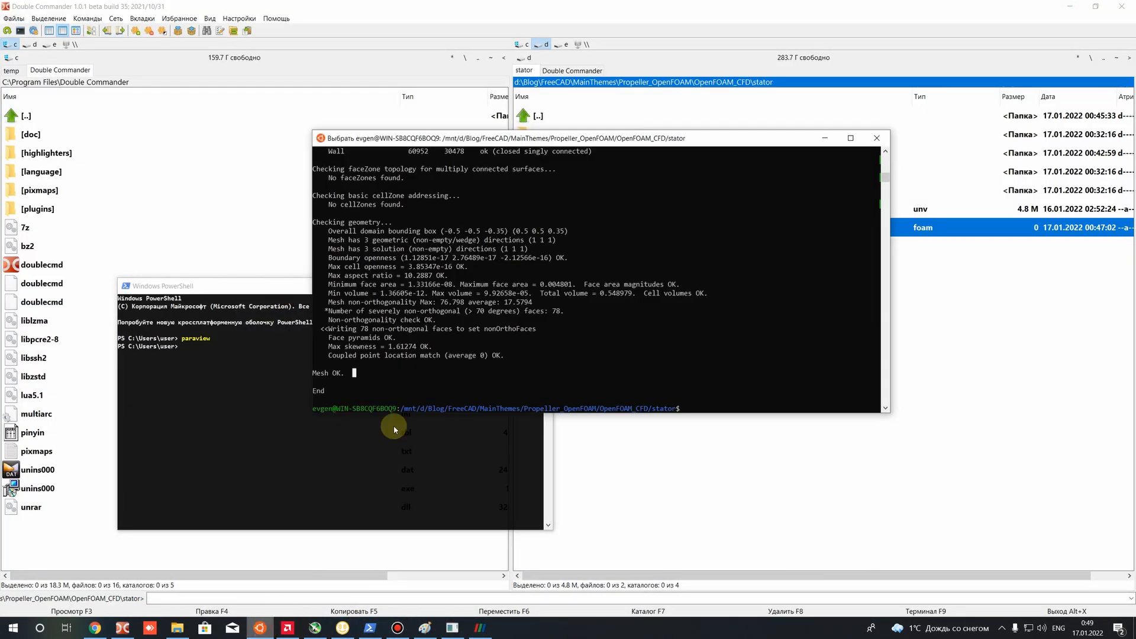
text(clear)
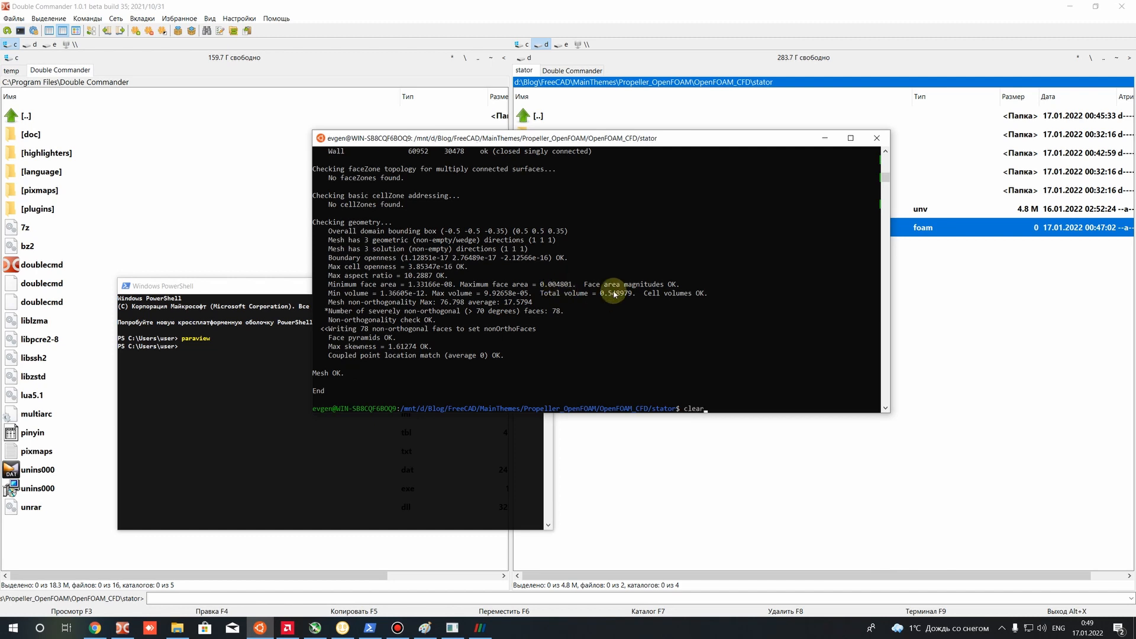
key(Return)
drag(586, 139, 619, 301)
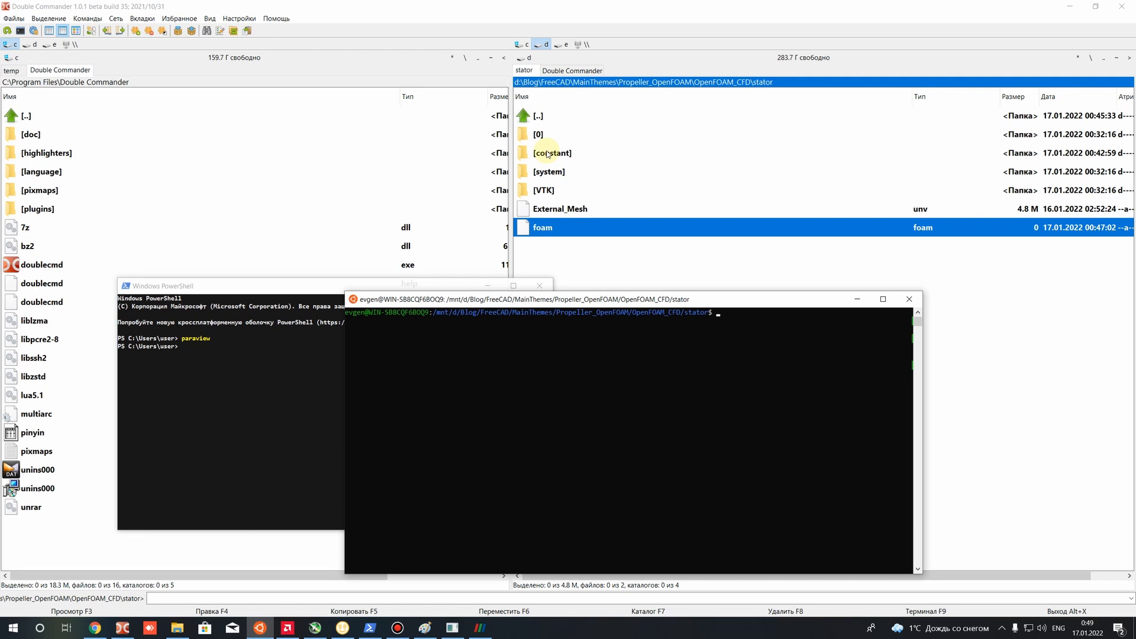
Open the boundary file from the stator case's constant/polyMesh folder in Sublime Text.
click(558, 154)
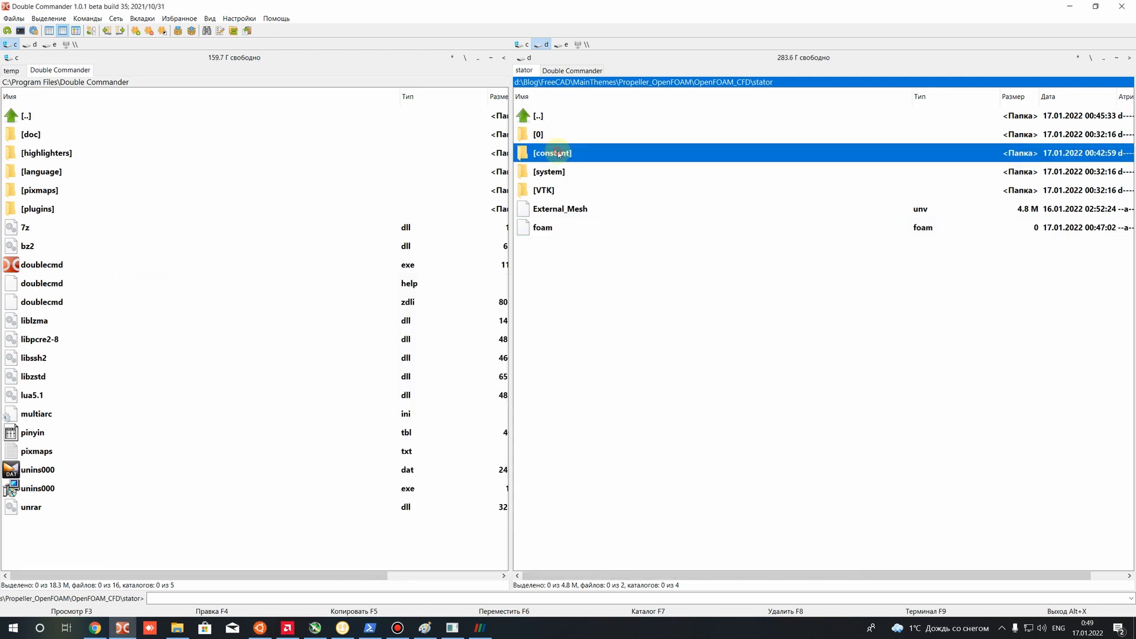
double_click(558, 155)
double_click(549, 135)
right_click(546, 155)
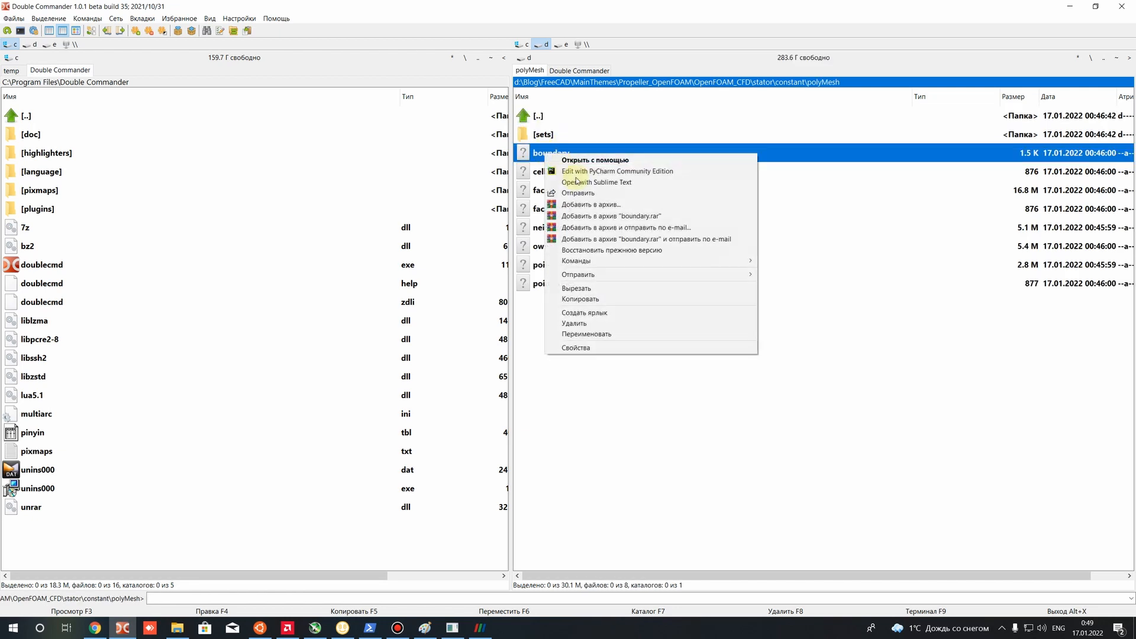
click(568, 181)
Review the patch definitions in the boundary file and highlight the AMI_2 patch name.
scroll(449, 398, down, 3)
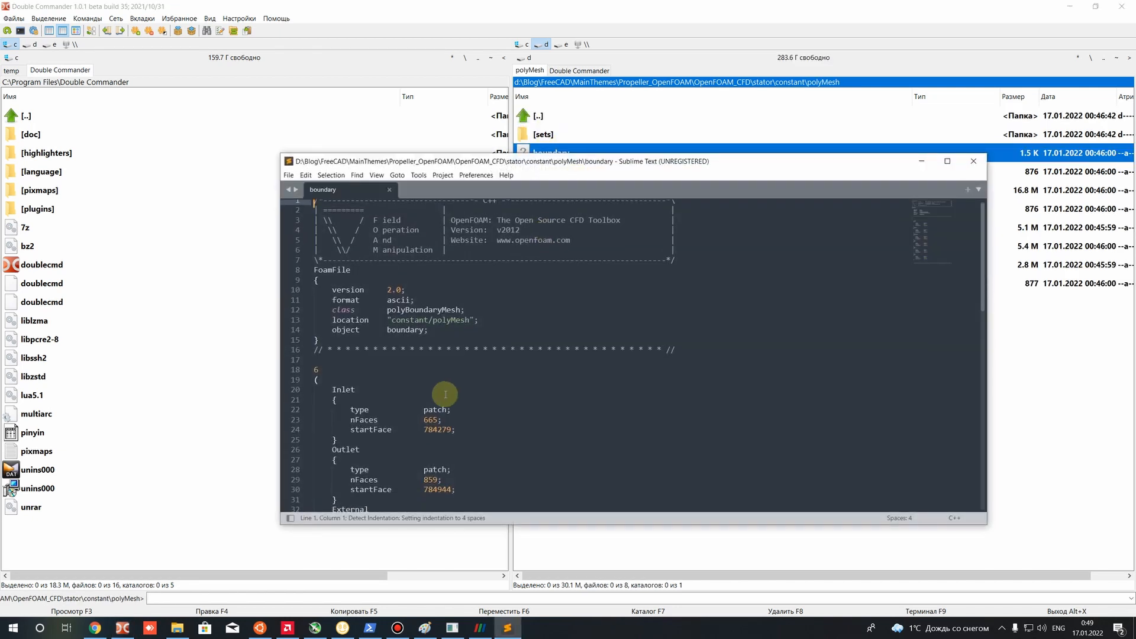
scroll(353, 325, down, 6)
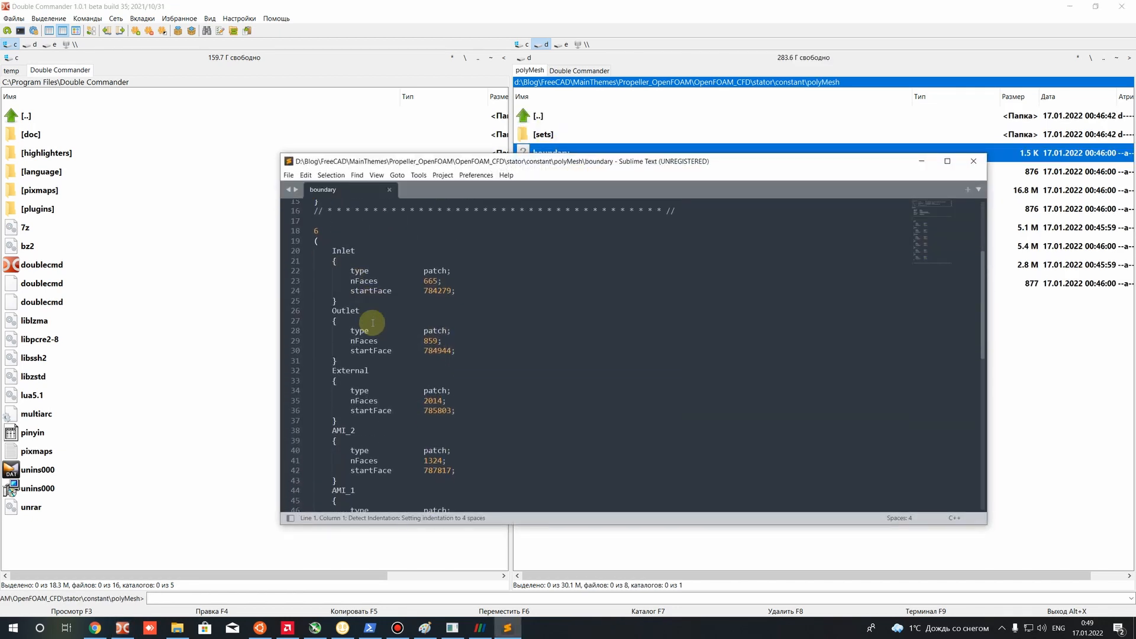
click(331, 303)
drag(331, 304, 362, 305)
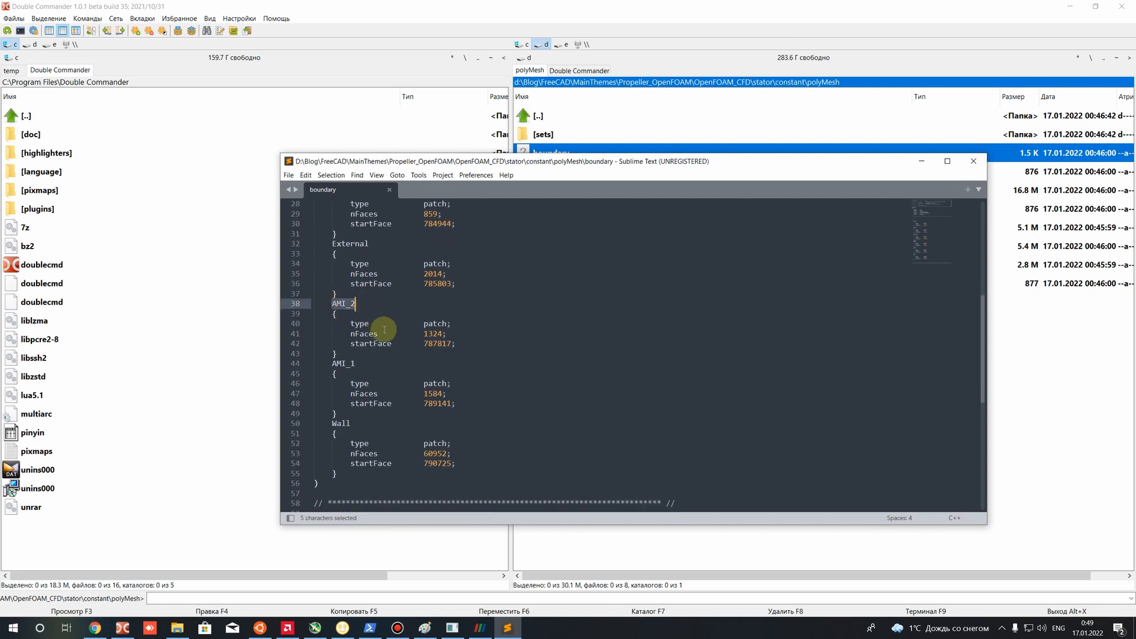
Review the Inlet, Outlet, External, AMI_2, AMI_1 and Wall patch definitions in the boundary file.
scroll(367, 326, up, 5)
double_click(343, 274)
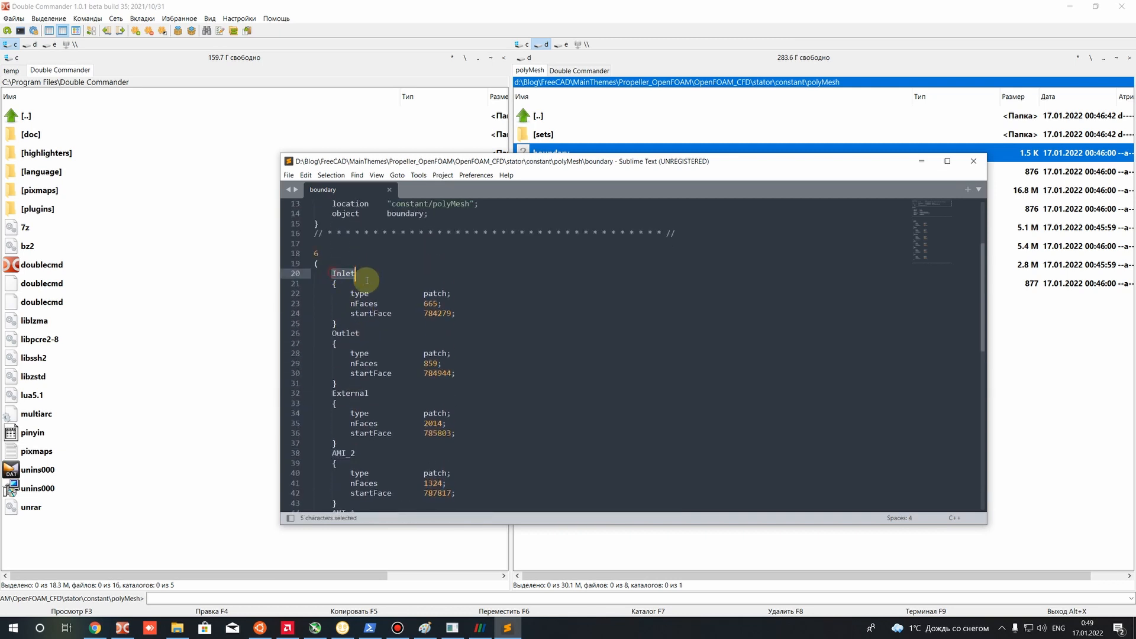
drag(326, 328, 342, 333)
drag(333, 331, 355, 365)
scroll(349, 364, down, 1)
drag(342, 424, 368, 393)
scroll(351, 393, down, 3)
click(378, 394)
scroll(382, 392, up, 6)
scroll(391, 383, down, 1)
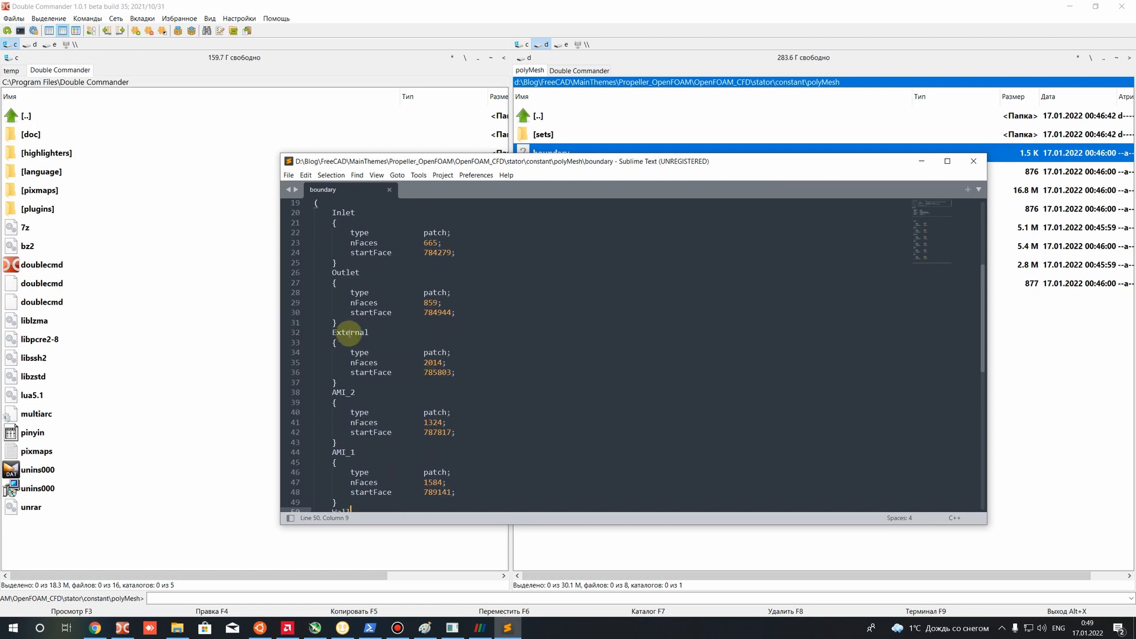
click(342, 393)
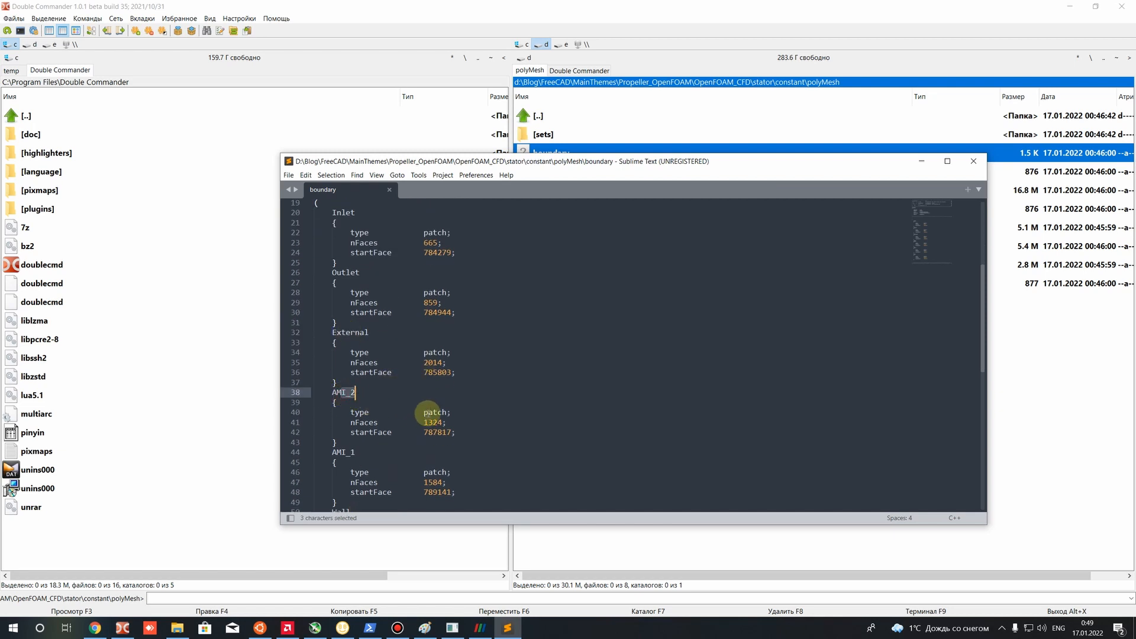
Change the type of the Wall patch to wall and save the boundary file.
click(420, 411)
key(End)
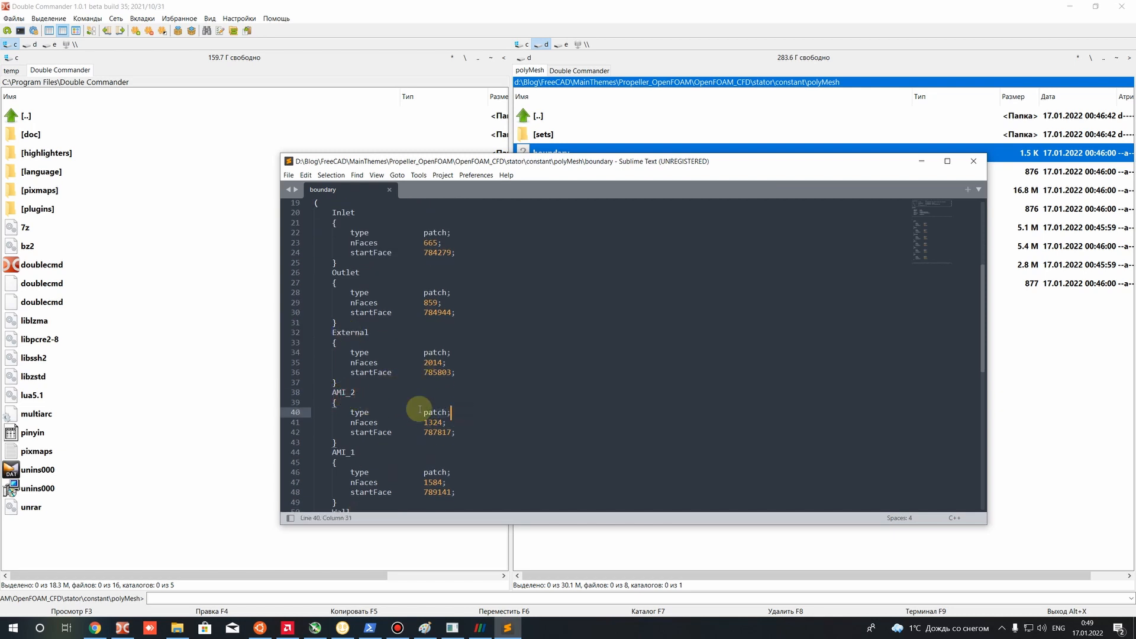
scroll(420, 410, down, 3)
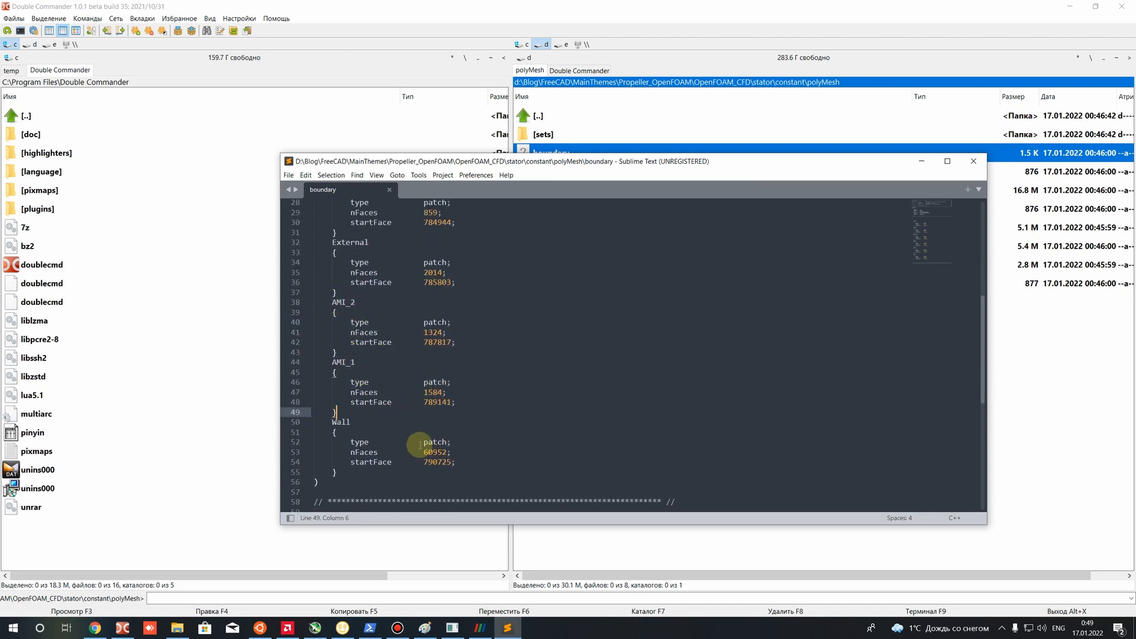
drag(423, 442, 443, 443)
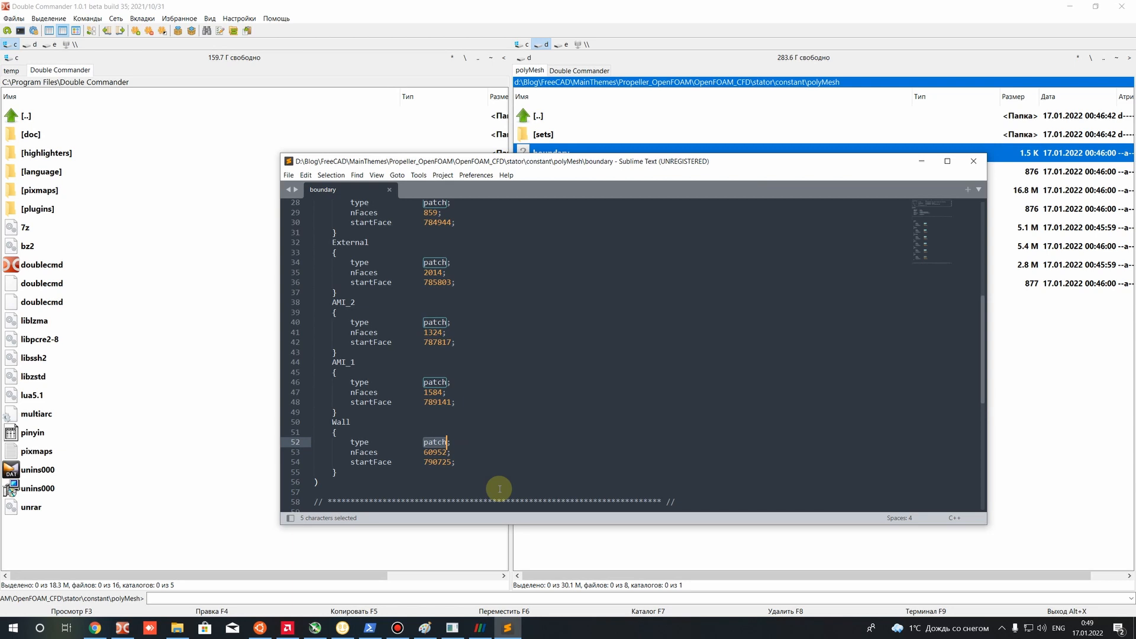
text(wall)
key(ctrl+s)
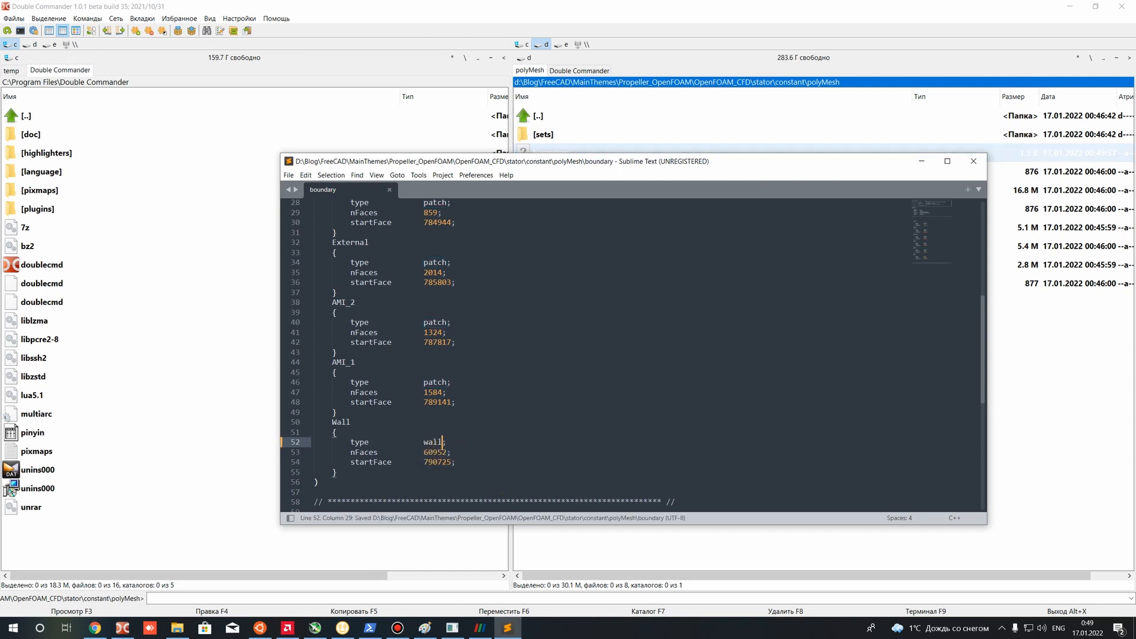
Examine the names and types of the External, Inlet and Outlet patches, and look over the AMI patch entries.
scroll(337, 307, up, 2)
drag(332, 308, 372, 308)
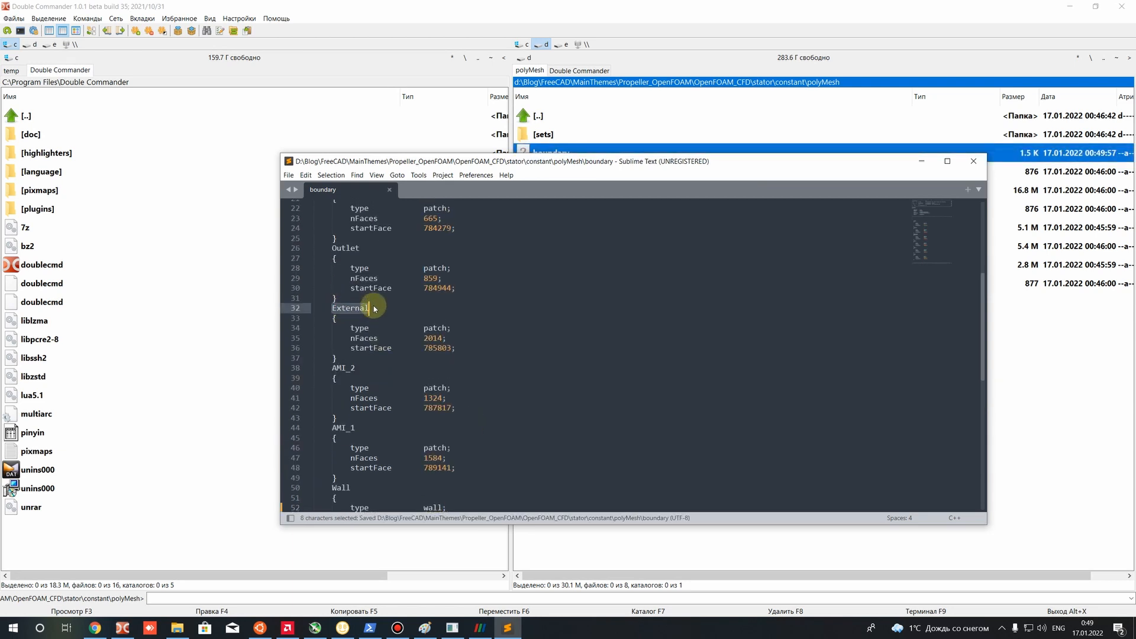
scroll(374, 308, up, 3)
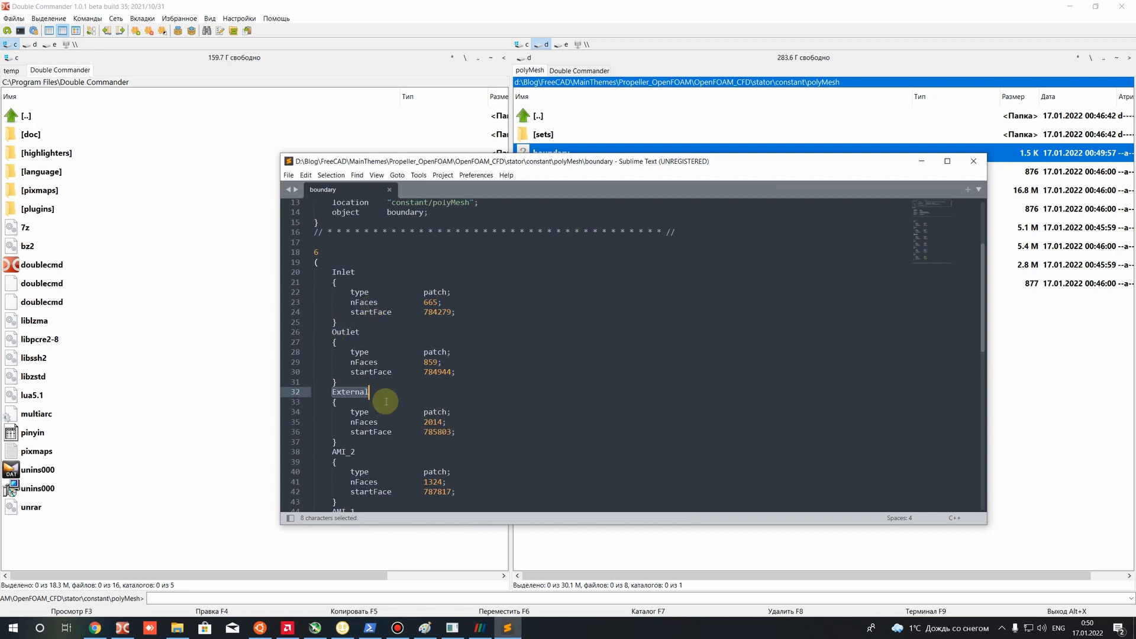
click(346, 402)
drag(424, 412, 447, 413)
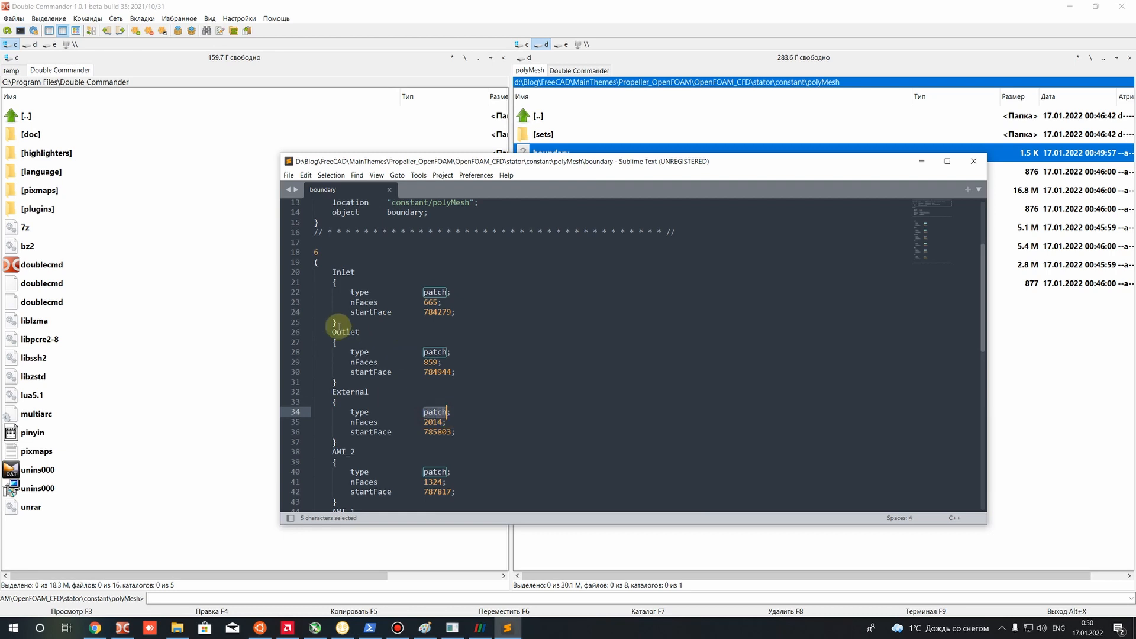
click(342, 332)
drag(336, 272, 361, 272)
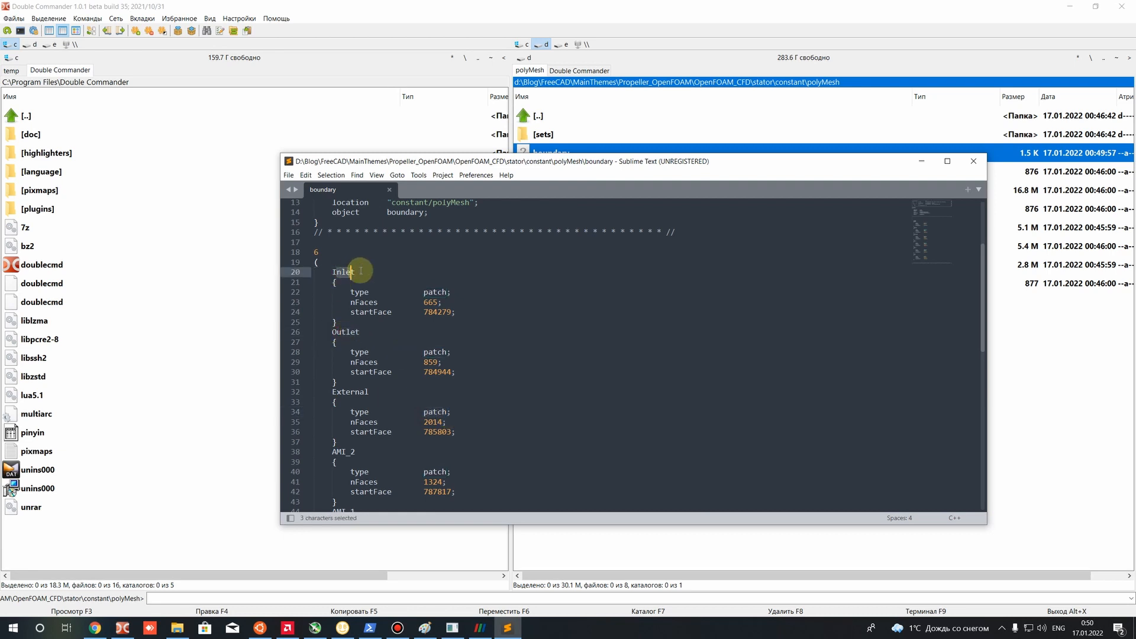
drag(337, 332, 366, 330)
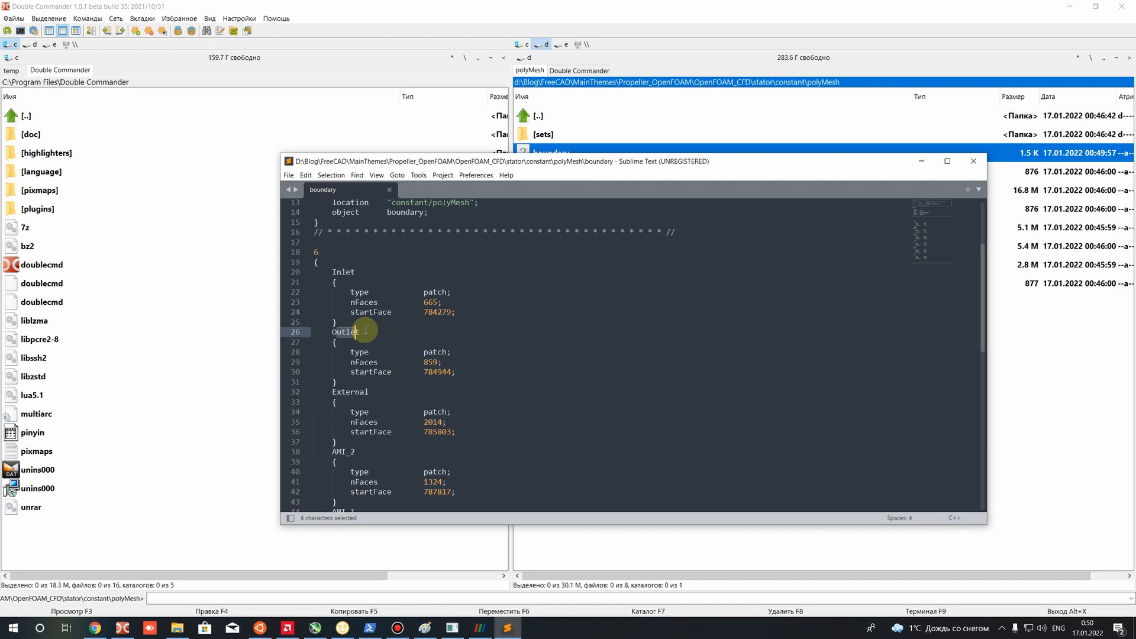
click(468, 454)
scroll(440, 413, down, 3)
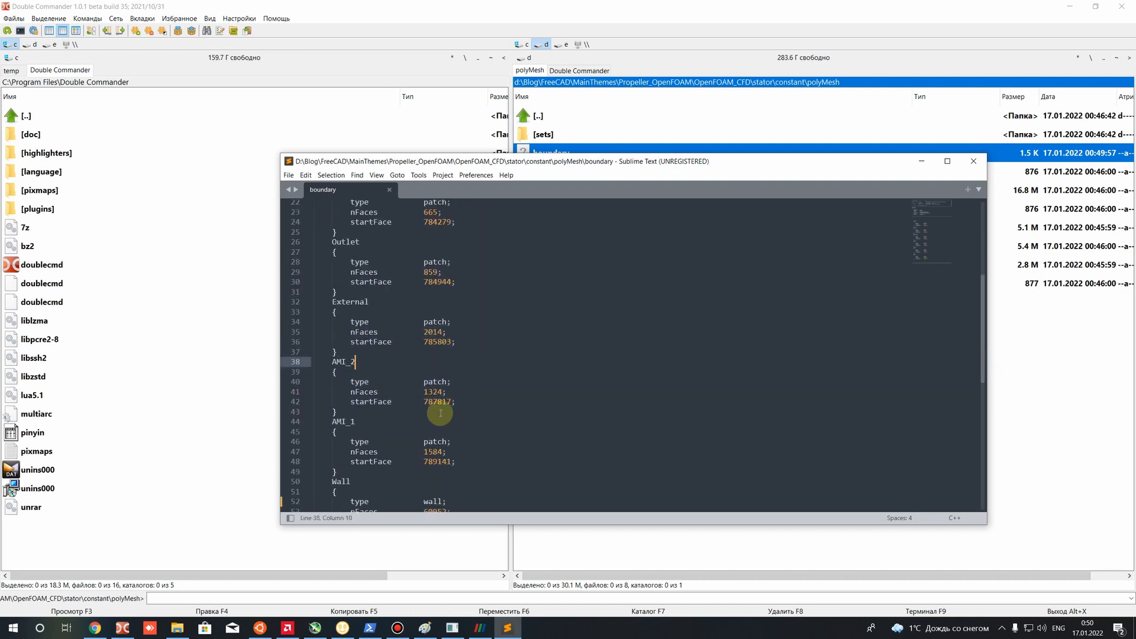
scroll(441, 413, down, 2)
scroll(394, 385, up, 3)
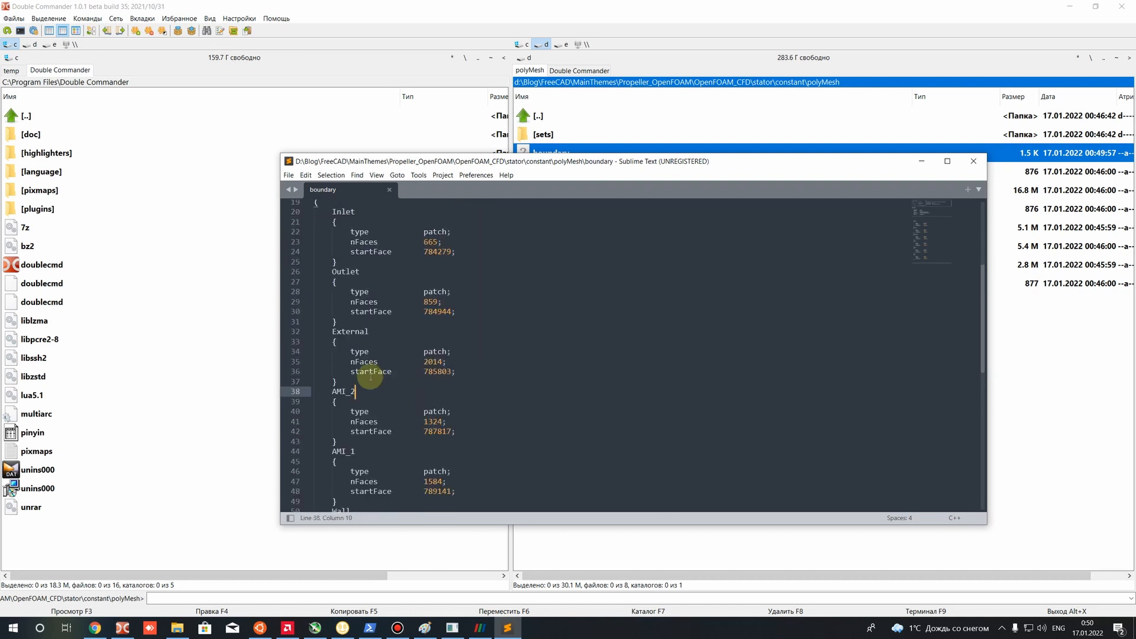
scroll(370, 379, down, 3)
scroll(417, 390, up, 1)
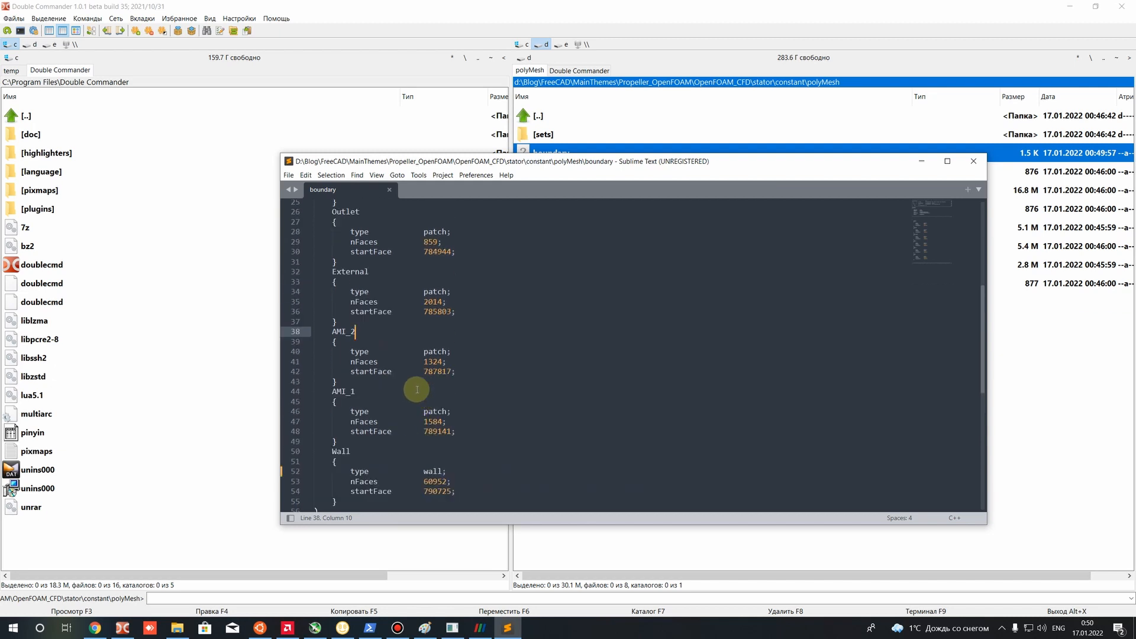
Set the type of the AMI_1 patch to ciclycAMI and add an empty line after its startFace entry.
double_click(429, 411)
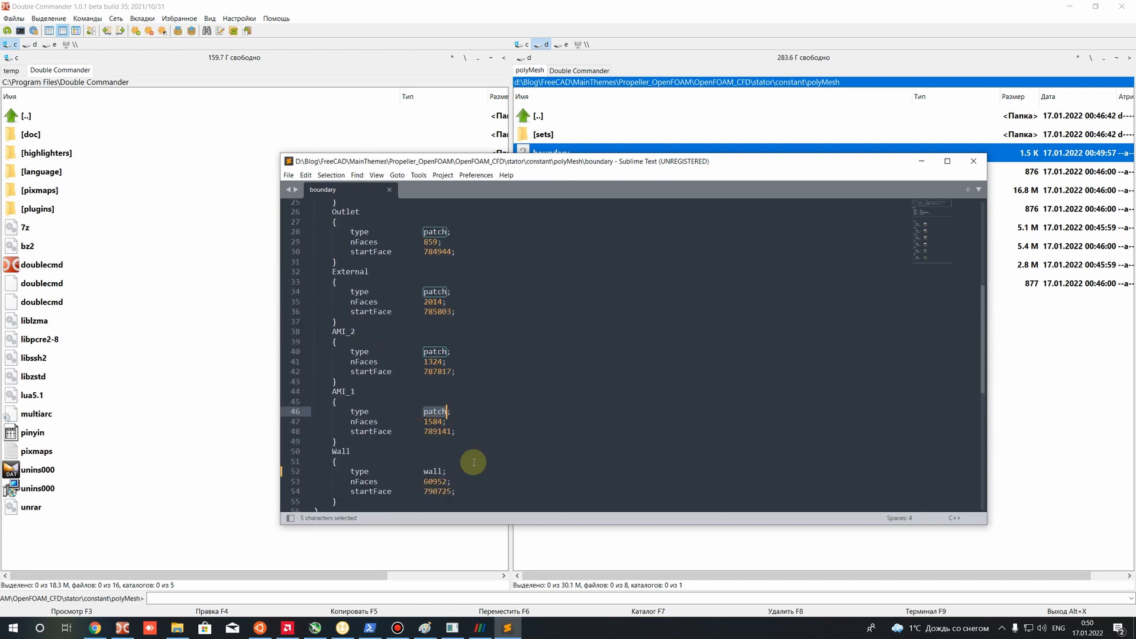
text(ciclycAMI)
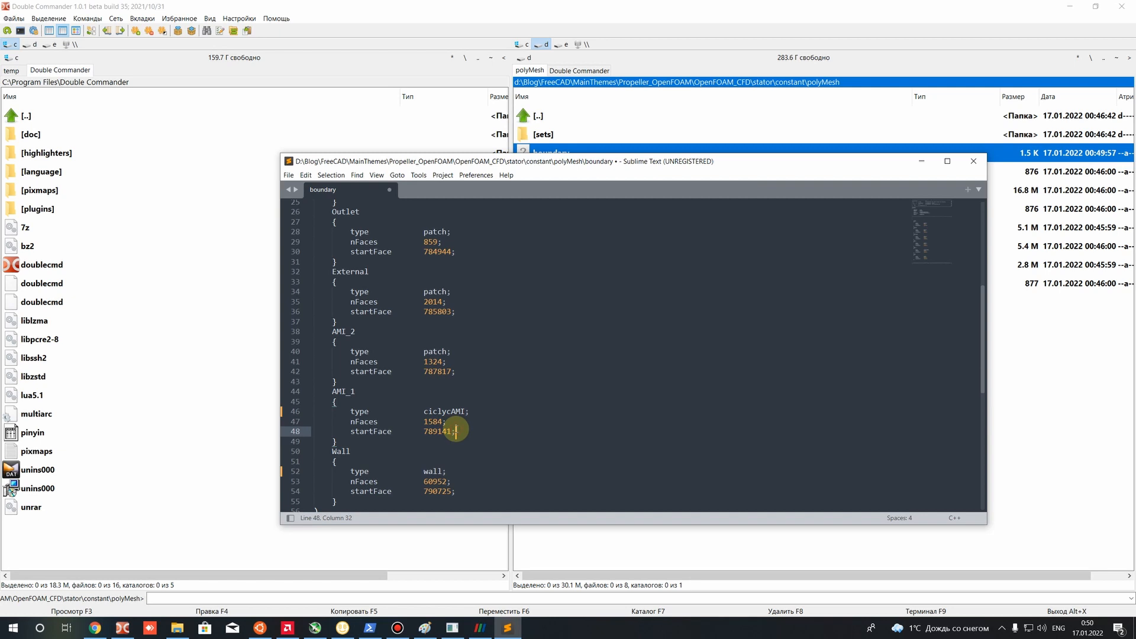
key(Return)
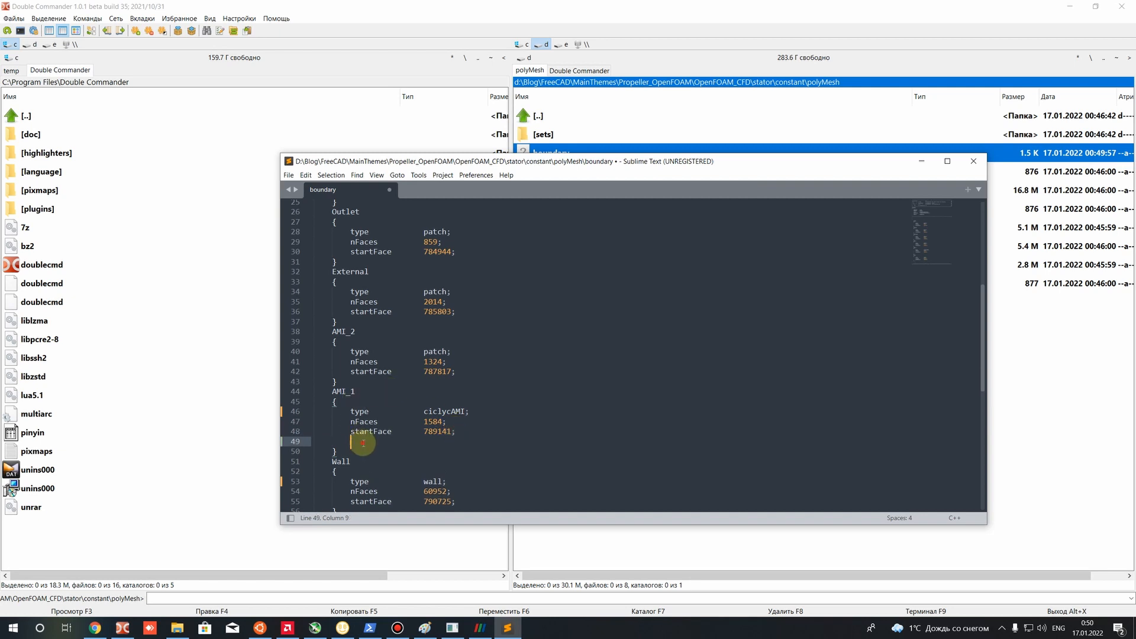
click(355, 352)
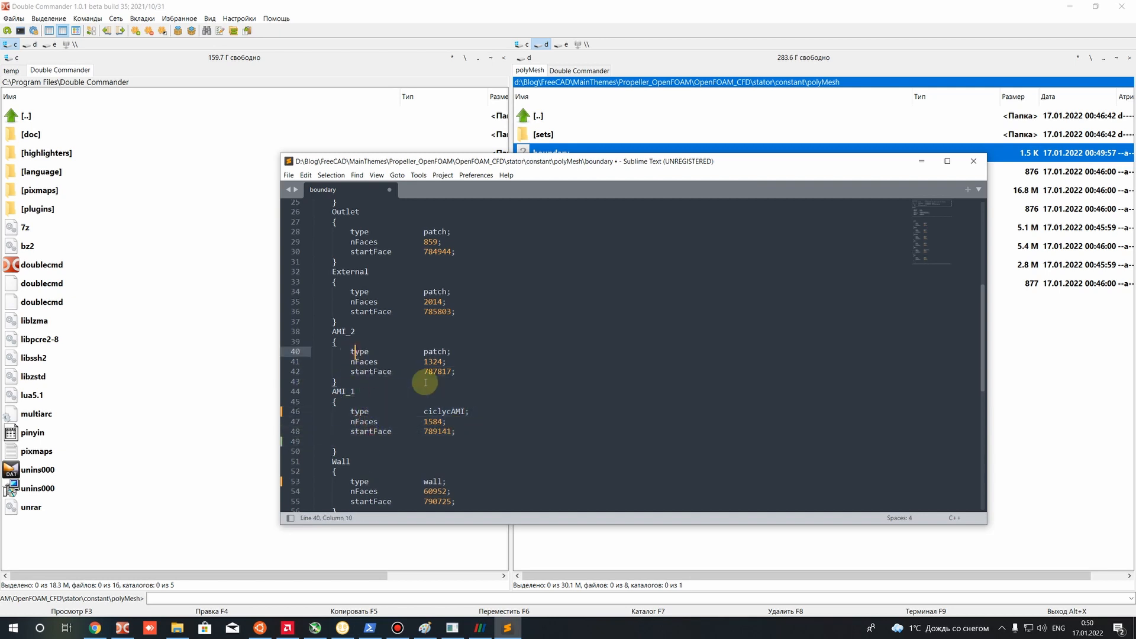
click(342, 442)
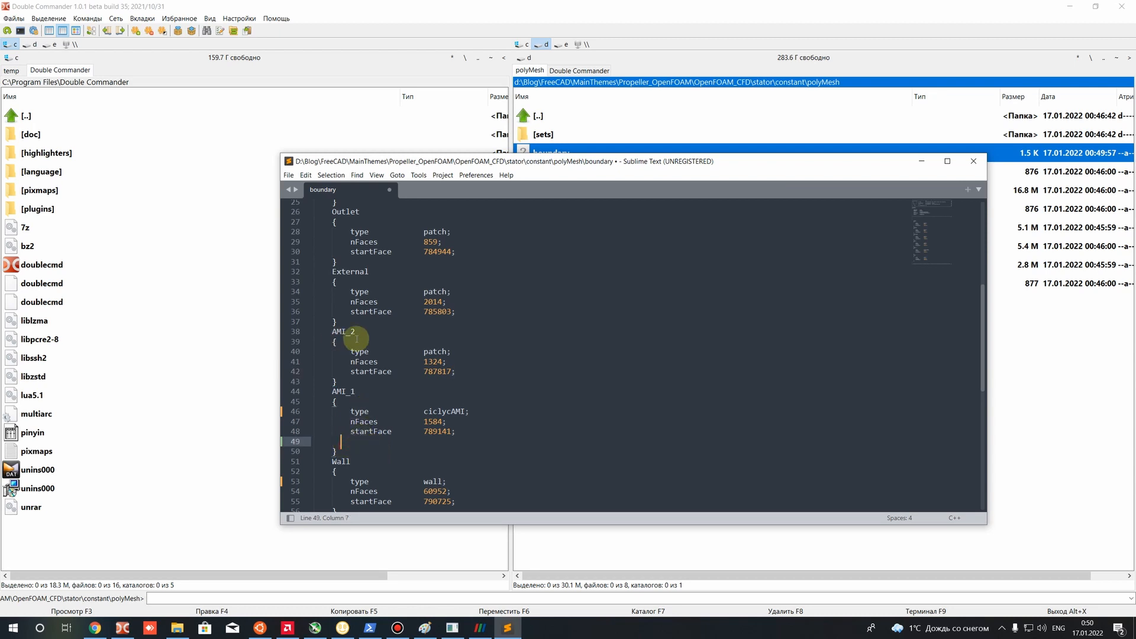
Switch to Double Commander and go up from the stator case's polyMesh folder to the Propeller_OpenFOAM folder.
click(1072, 365)
key(BackSpace)
key(BackSpace)
key(BackSpace)
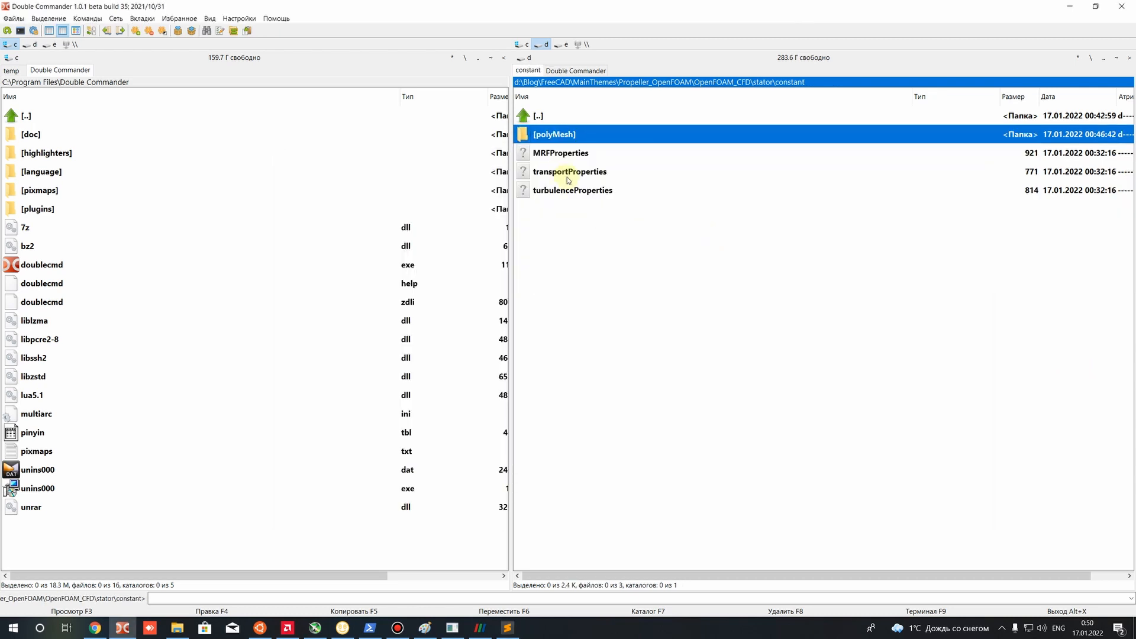
key(Return)
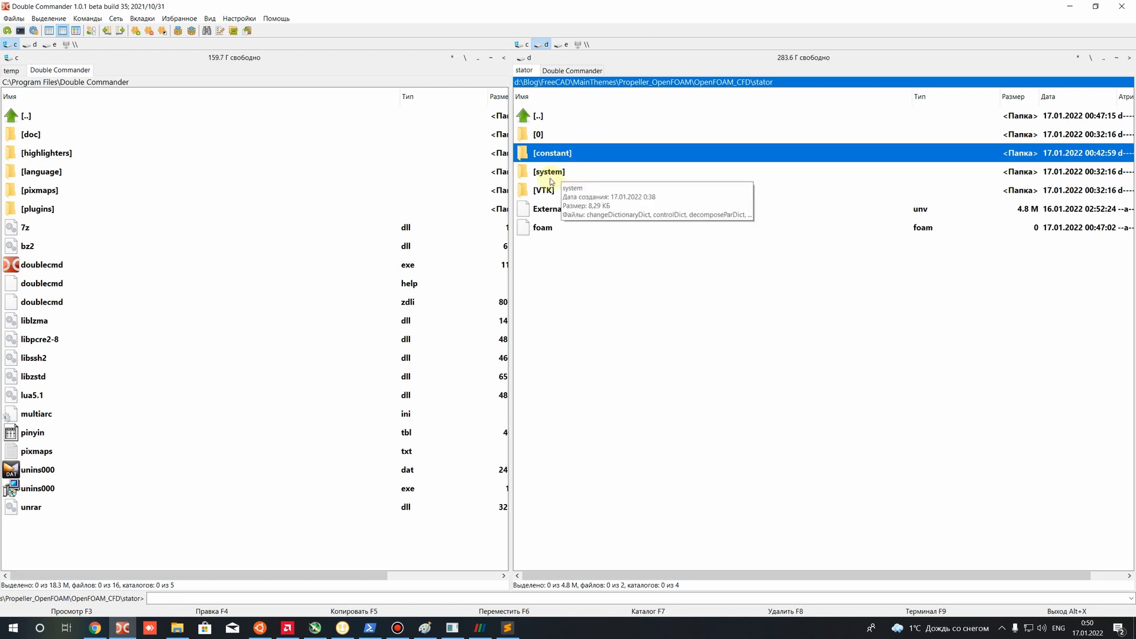
key(Return)
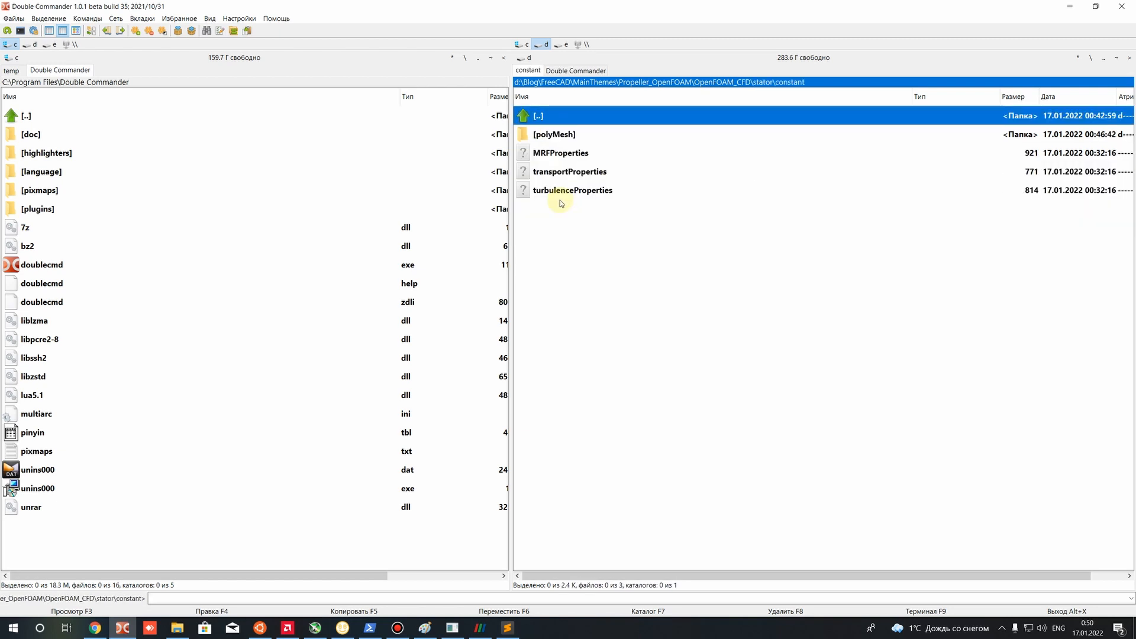
click(636, 84)
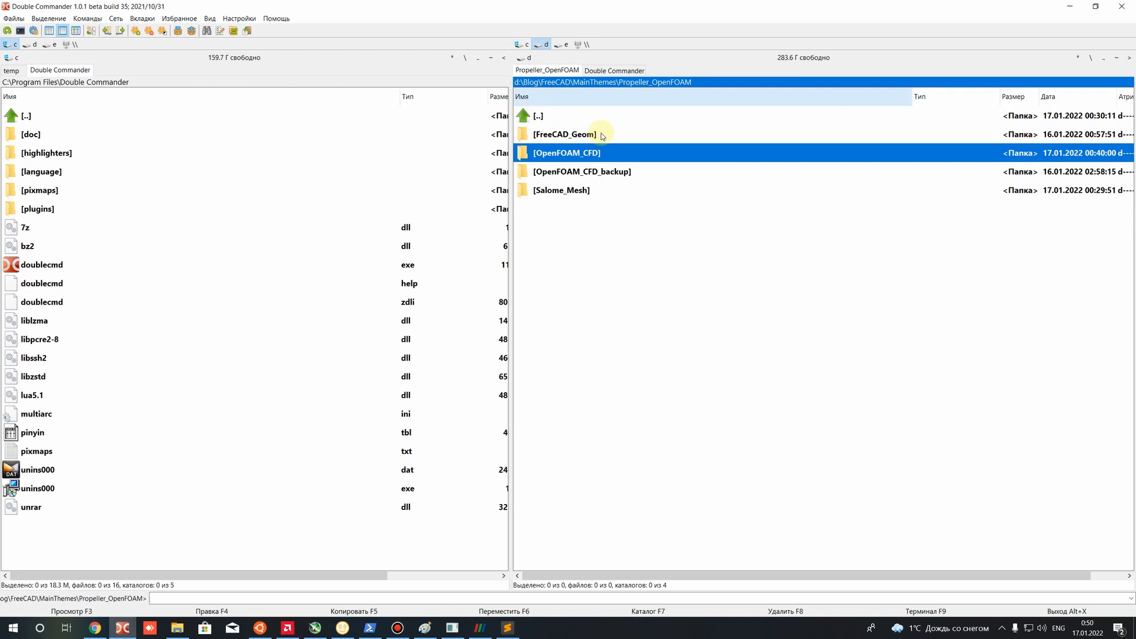
Open the boundary file from OpenFOAM_CFD_backup/stator/constant/polyMesh in Sublime Text.
double_click(605, 172)
double_click(547, 154)
double_click(547, 154)
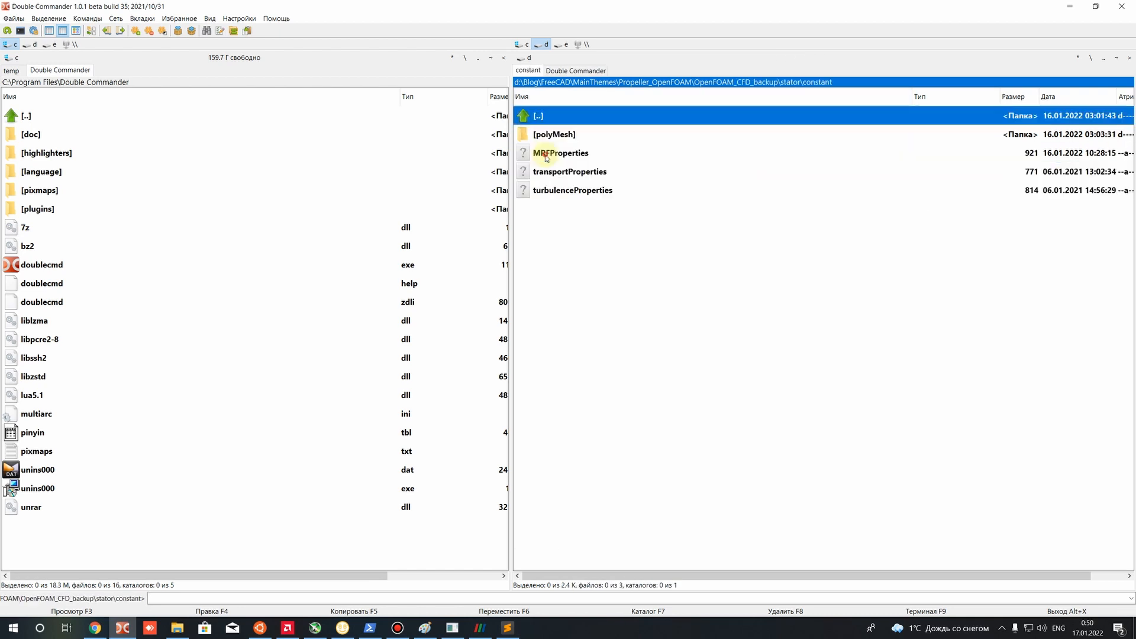
double_click(544, 136)
right_click(543, 157)
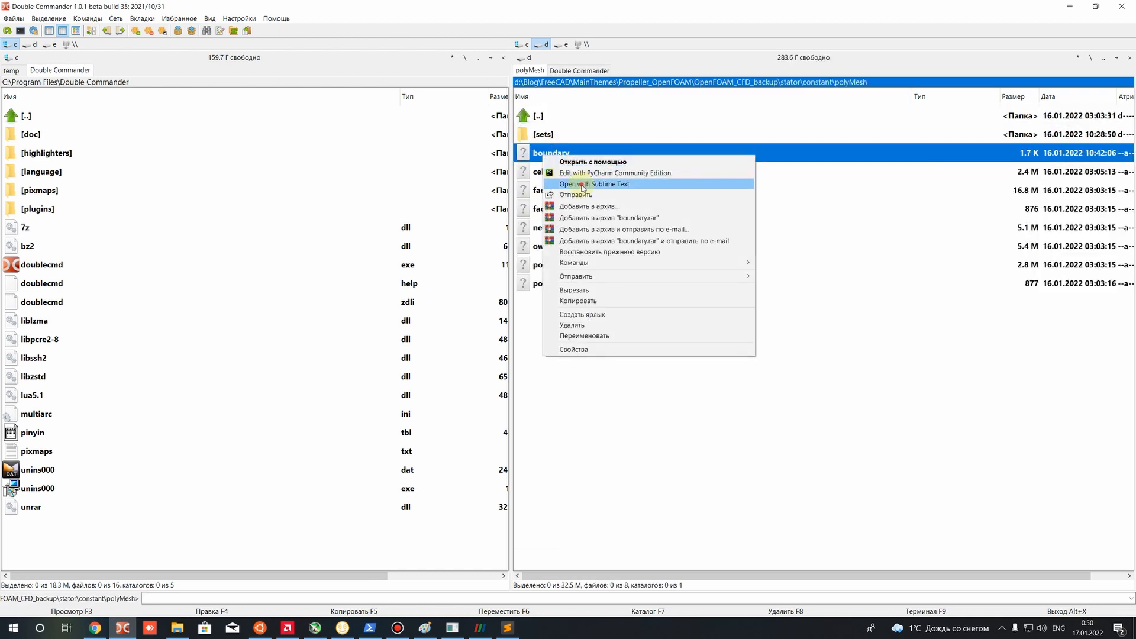
click(580, 187)
Find the AMI patches in the backup boundary file and select AMI_2's type value cyclicAMI with its semicolon.
scroll(492, 290, down, 10)
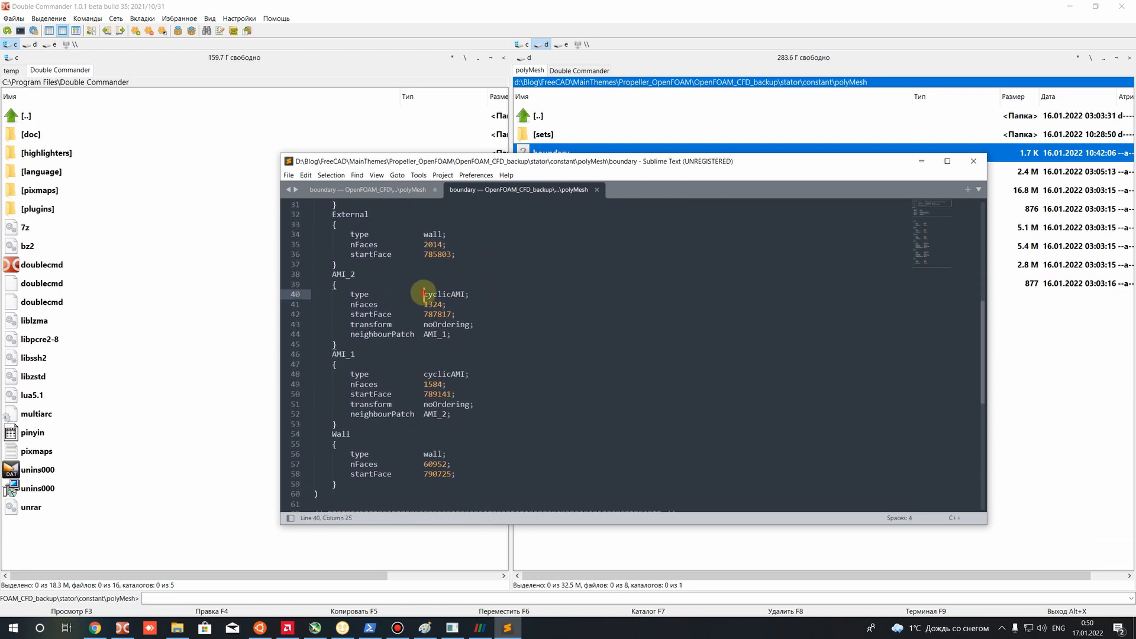
drag(423, 294, 466, 294)
scroll(500, 337, up, 1)
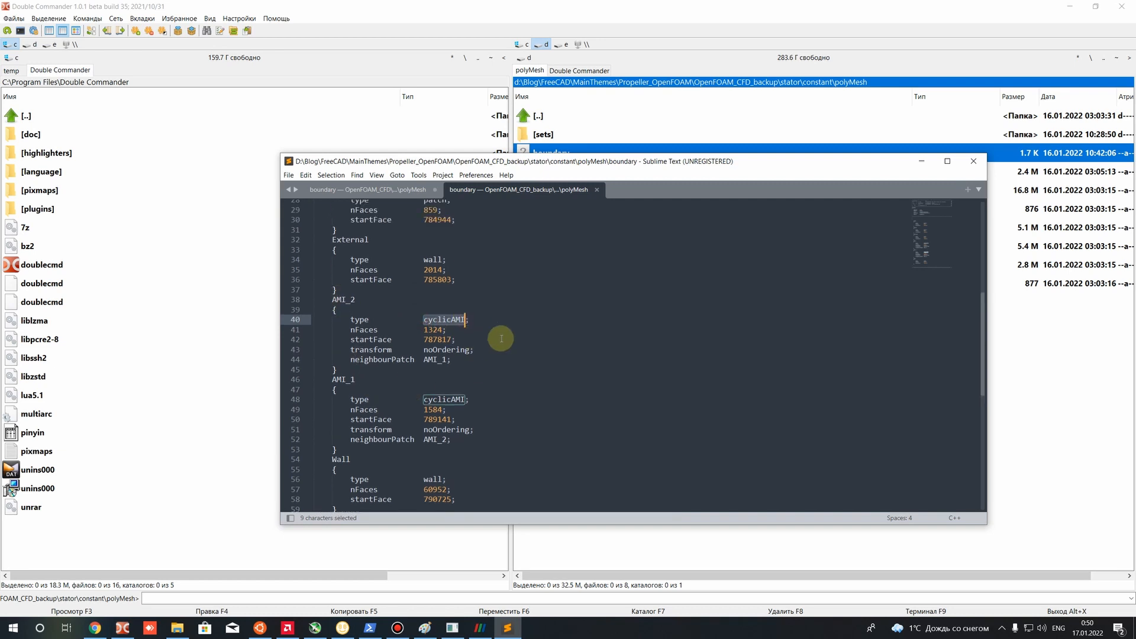
scroll(482, 299, down, 1)
click(513, 326)
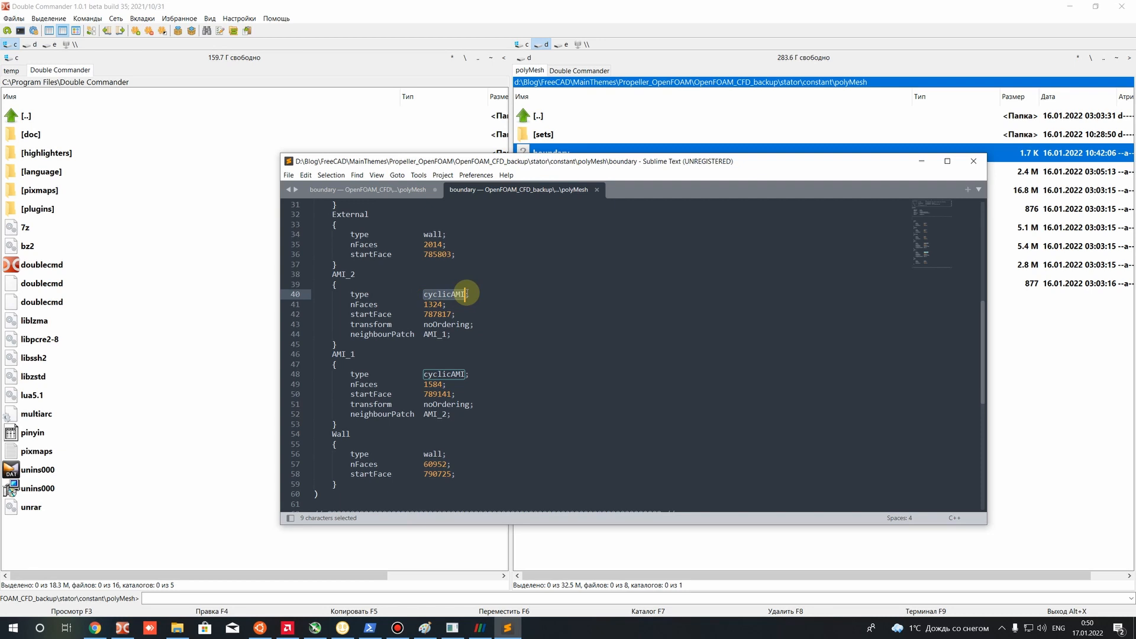
drag(474, 294, 419, 296)
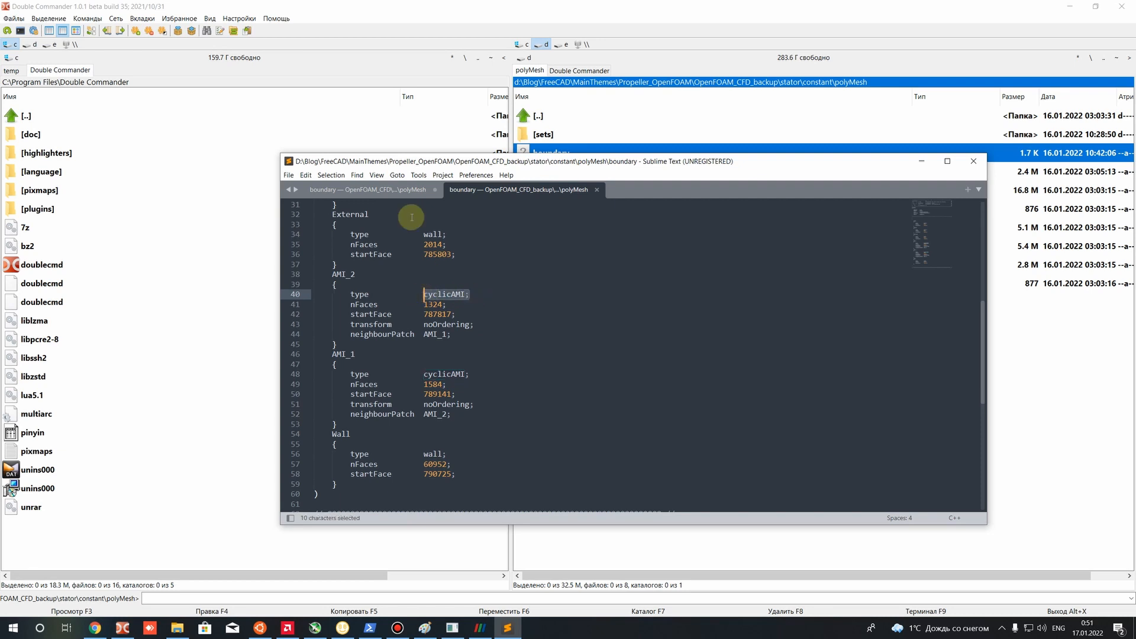
Copy cyclicAMI from the backup into the type entries of AMI_1 and AMI_2 in the OpenFOAM_CFD boundary file and save it.
click(400, 189)
scroll(426, 330, down, 3)
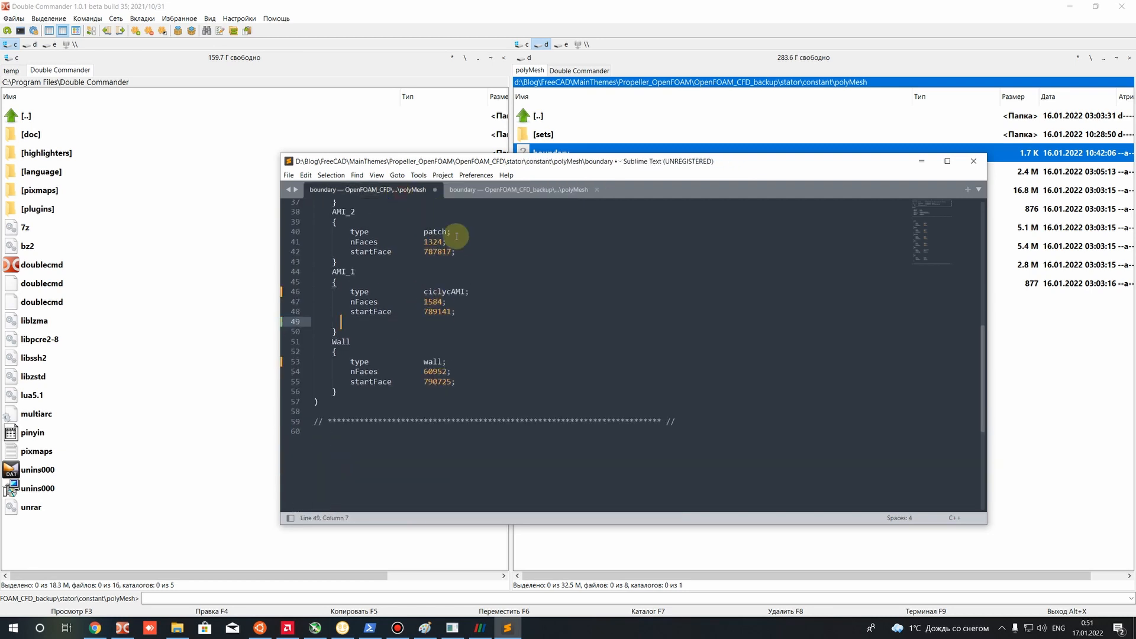
click(482, 191)
right_click(440, 298)
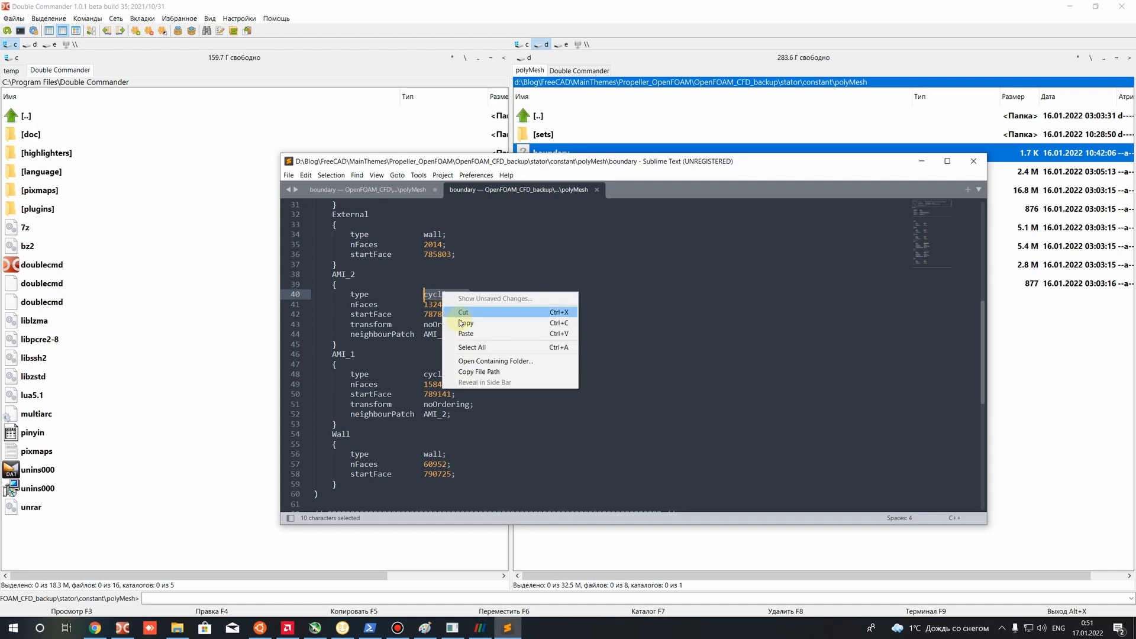
click(456, 313)
click(381, 190)
drag(423, 292, 463, 295)
key(ctrl+v)
scroll(440, 284, up, 2)
key(ctrl+s)
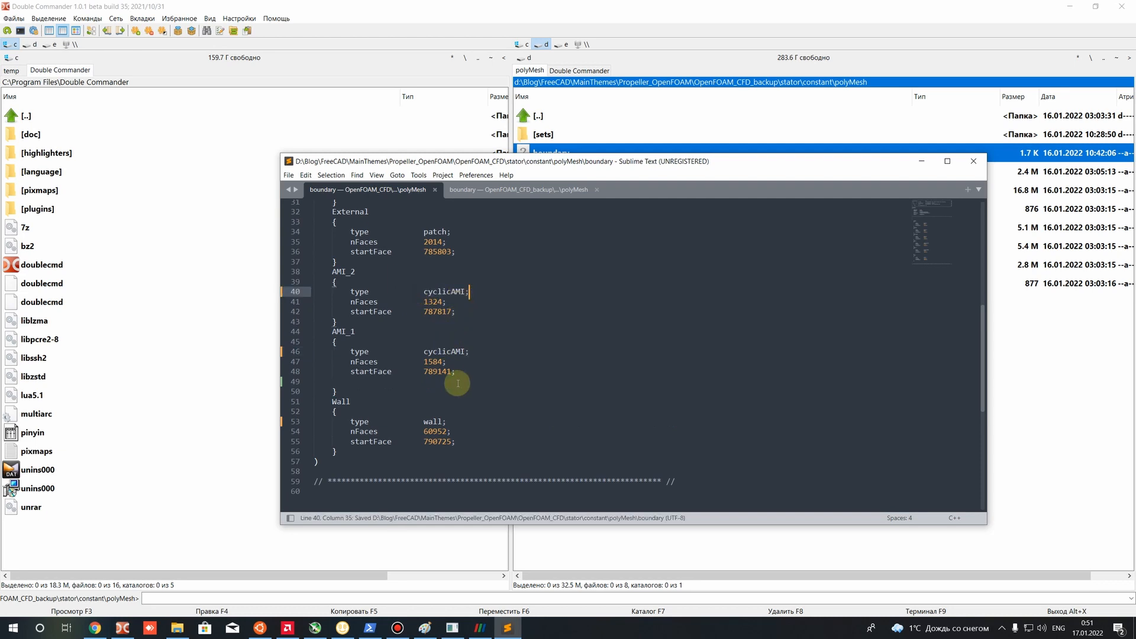
Copy the transform noOrdering and neighbourPatch AMI_1 lines from the backup's AMI_2 patch into AMI_2 of the OpenFOAM_CFD boundary file.
click(499, 186)
drag(456, 334, 295, 324)
drag(470, 335, 442, 334)
shift+click(304, 324)
key(ctrl+c)
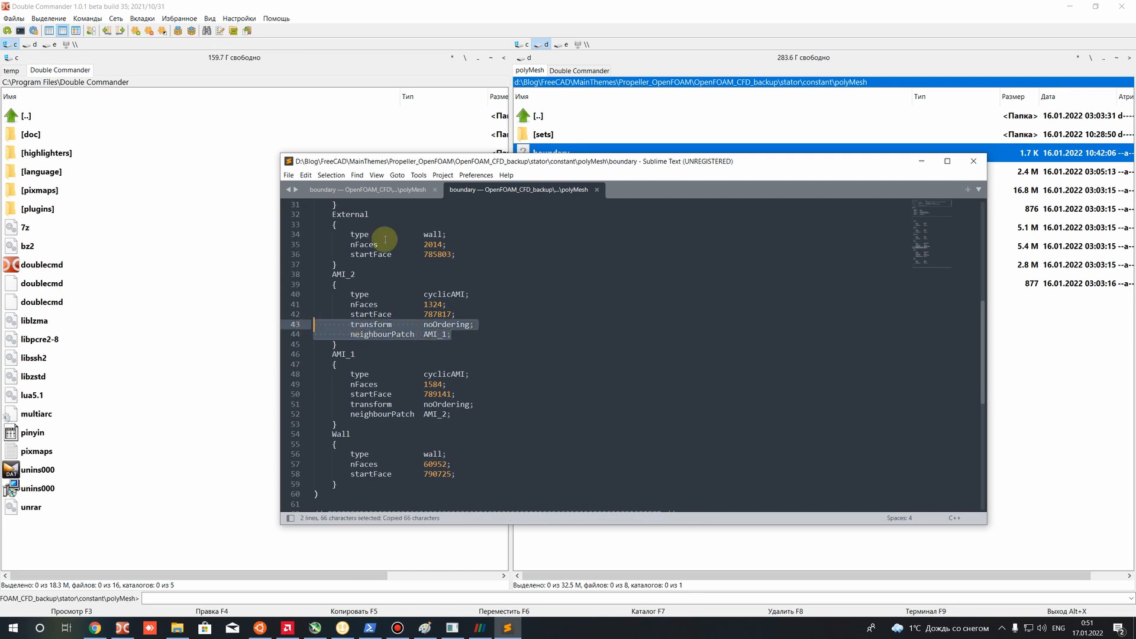
click(378, 189)
click(459, 312)
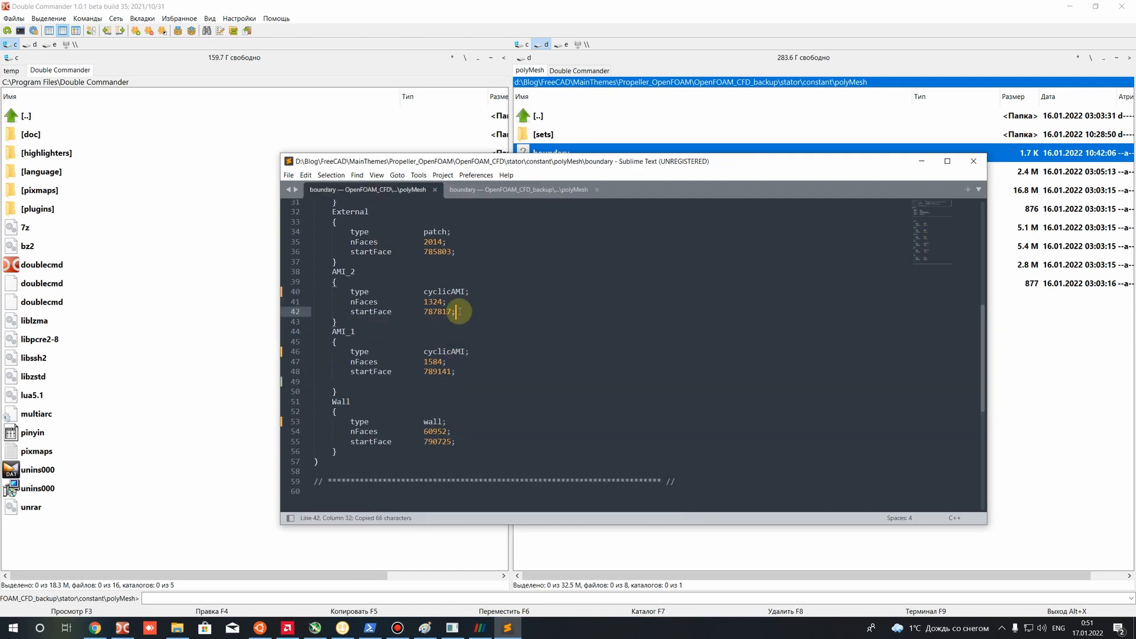
key(Return)
key(ctrl+v)
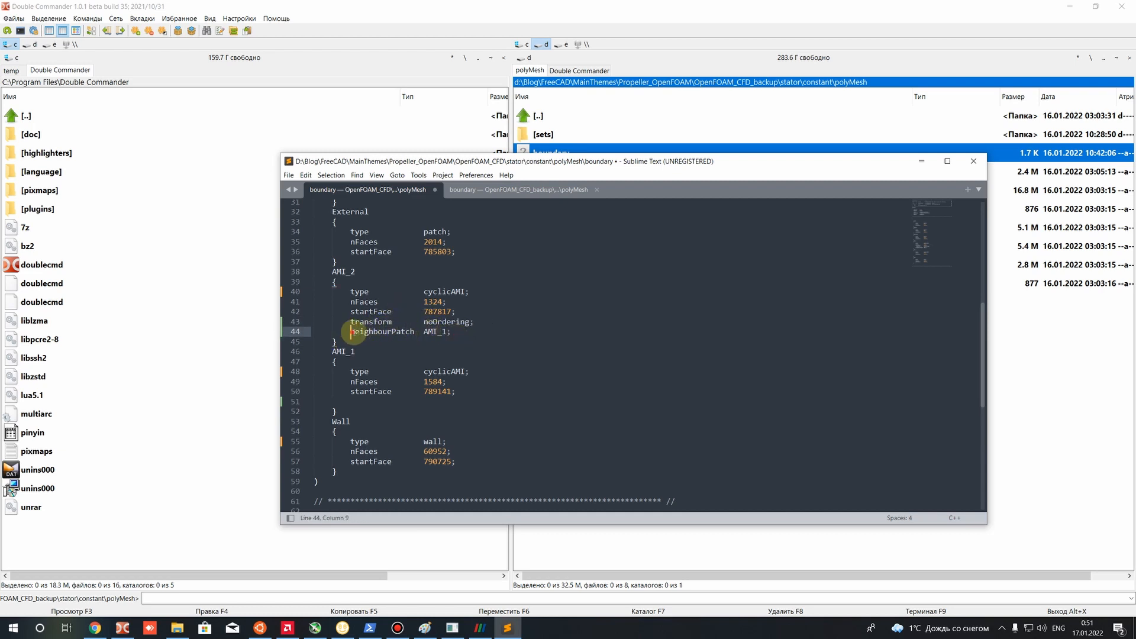
Copy AMI_2's transform and neighbourPatch lines into the AMI_1 patch below its startFace entry.
drag(351, 332, 411, 332)
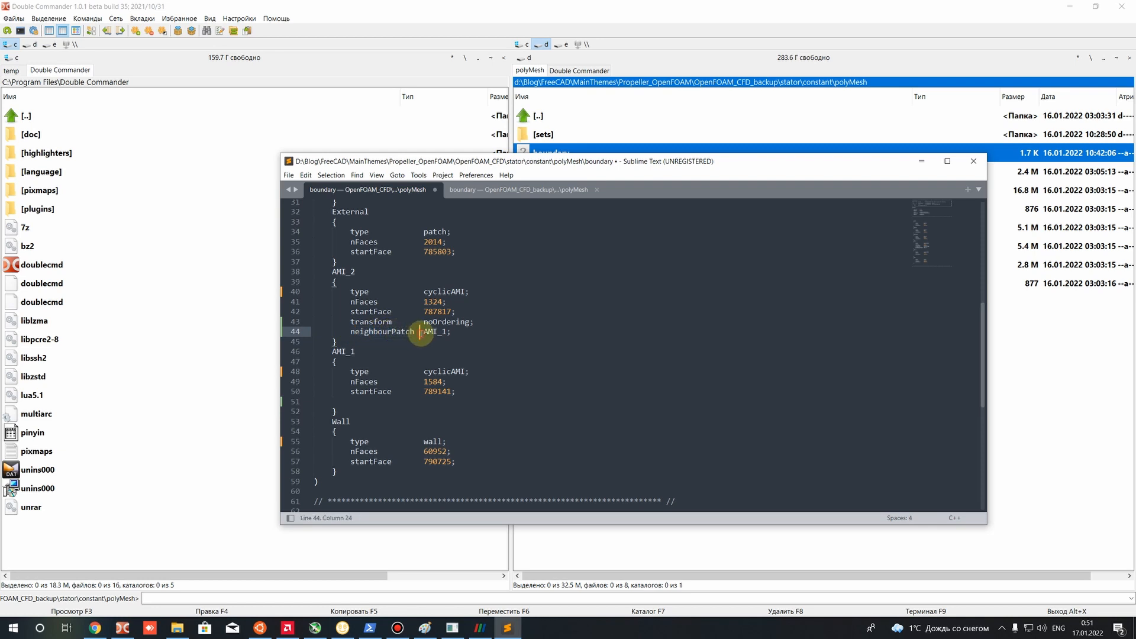
click(355, 361)
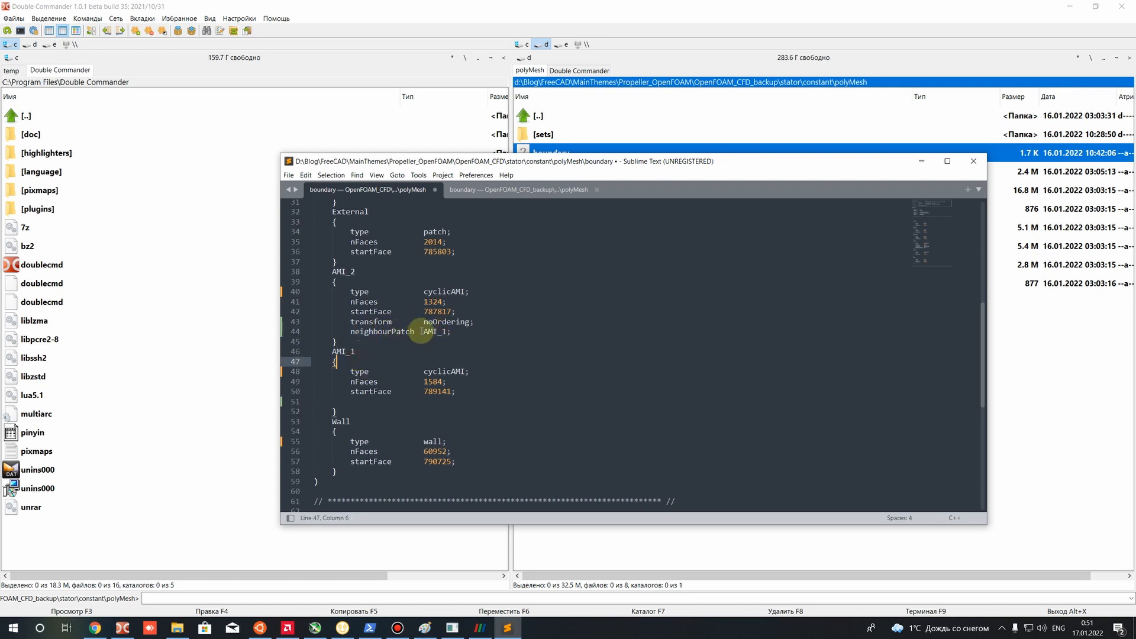
click(428, 331)
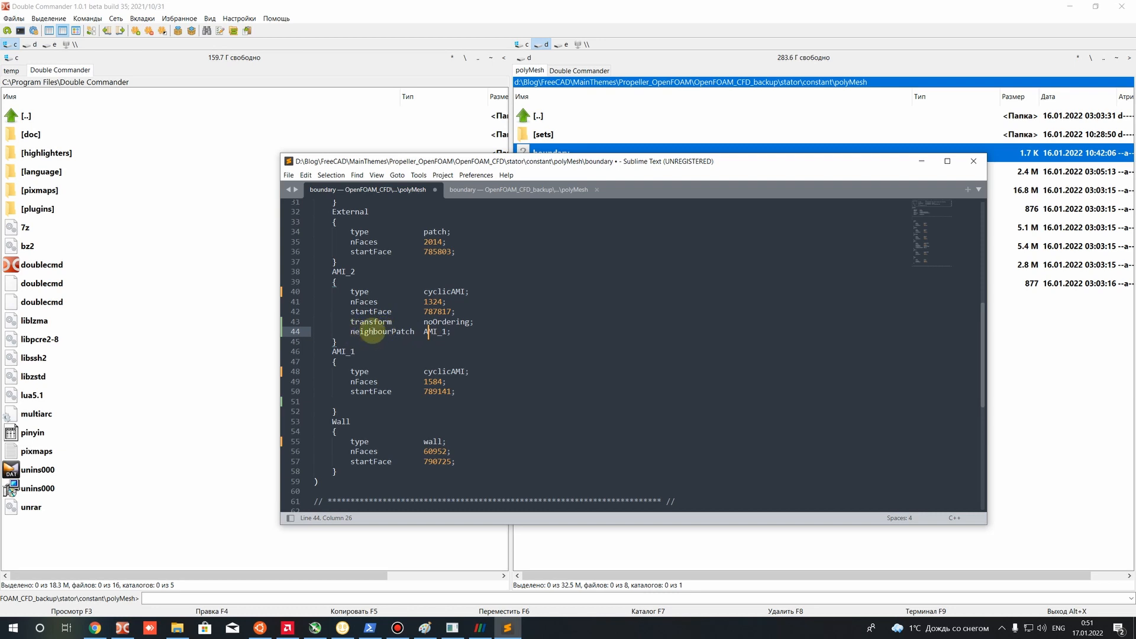
click(342, 351)
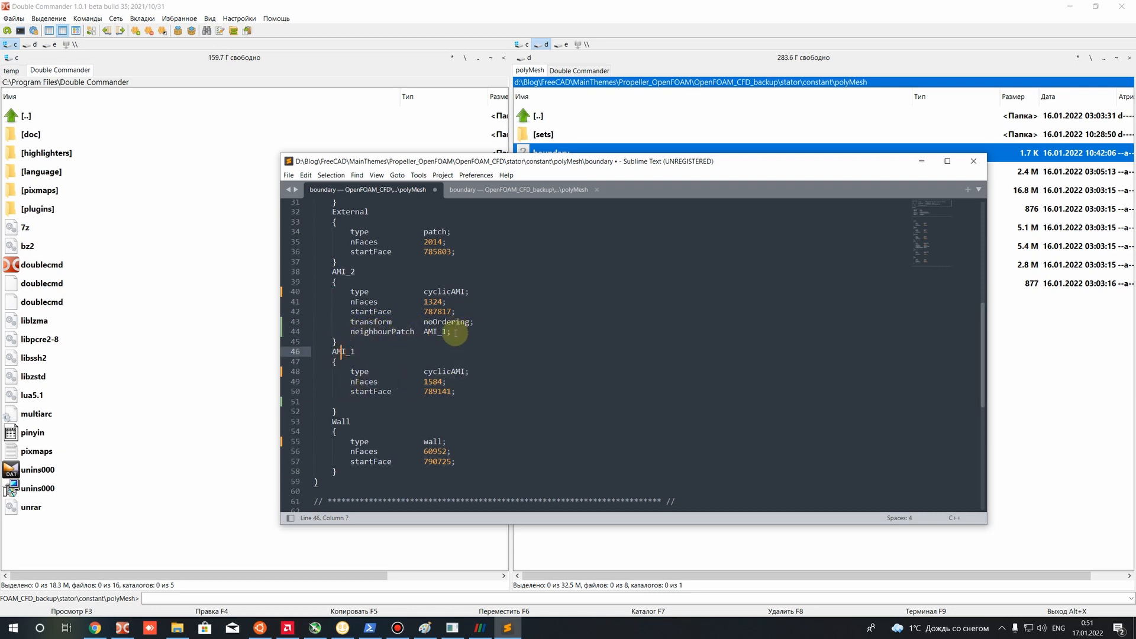
drag(455, 334, 296, 322)
key(ctrl+c)
drag(322, 392, 335, 407)
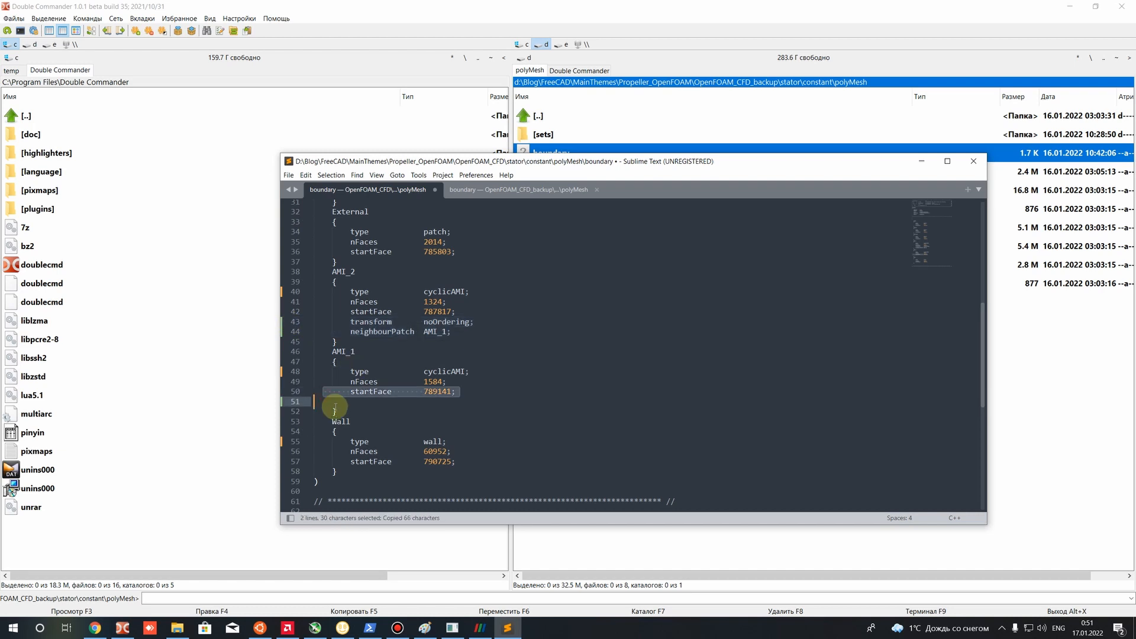
key(Left)
key(ctrl+v)
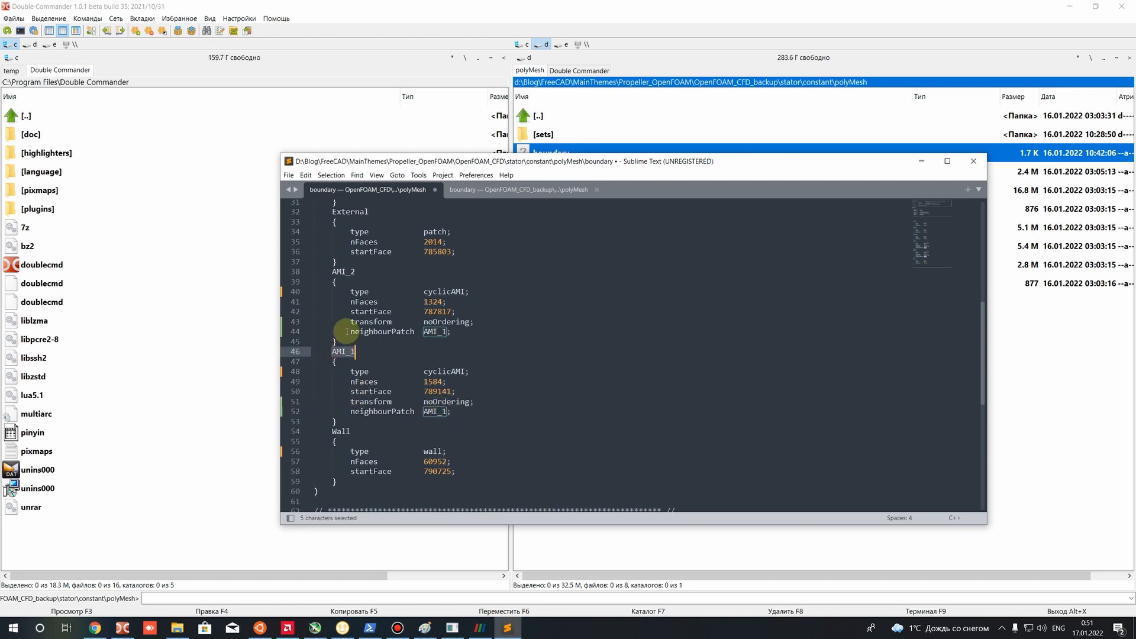
Set AMI_1's neighbourPatch to AMI_2 and save the boundary file.
drag(337, 272, 350, 272)
click(441, 412)
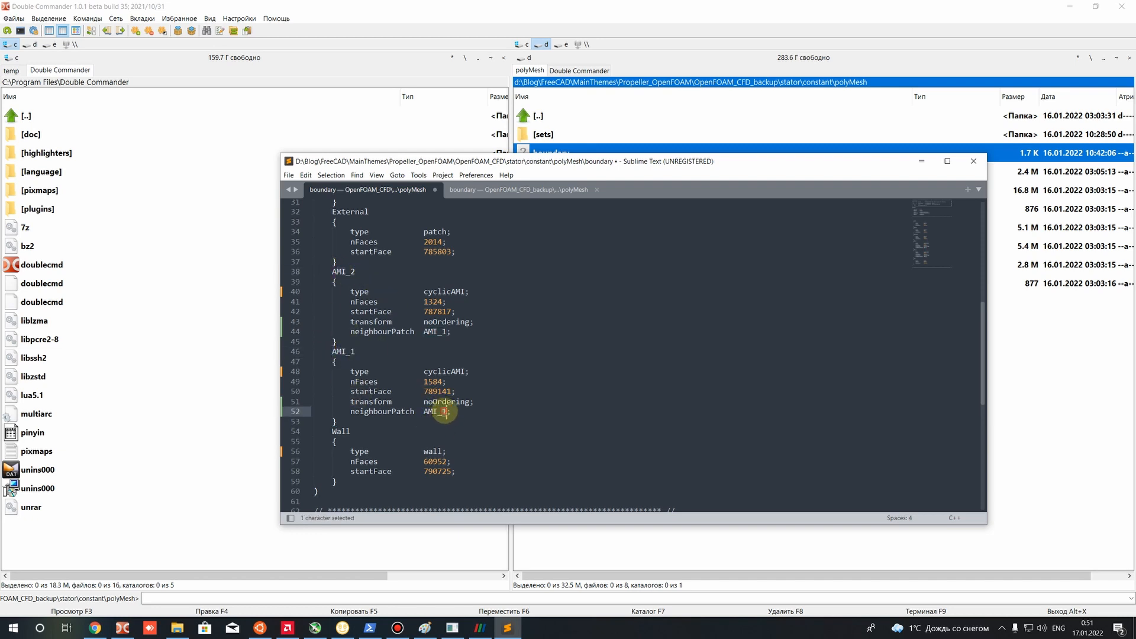
drag(446, 412, 441, 411)
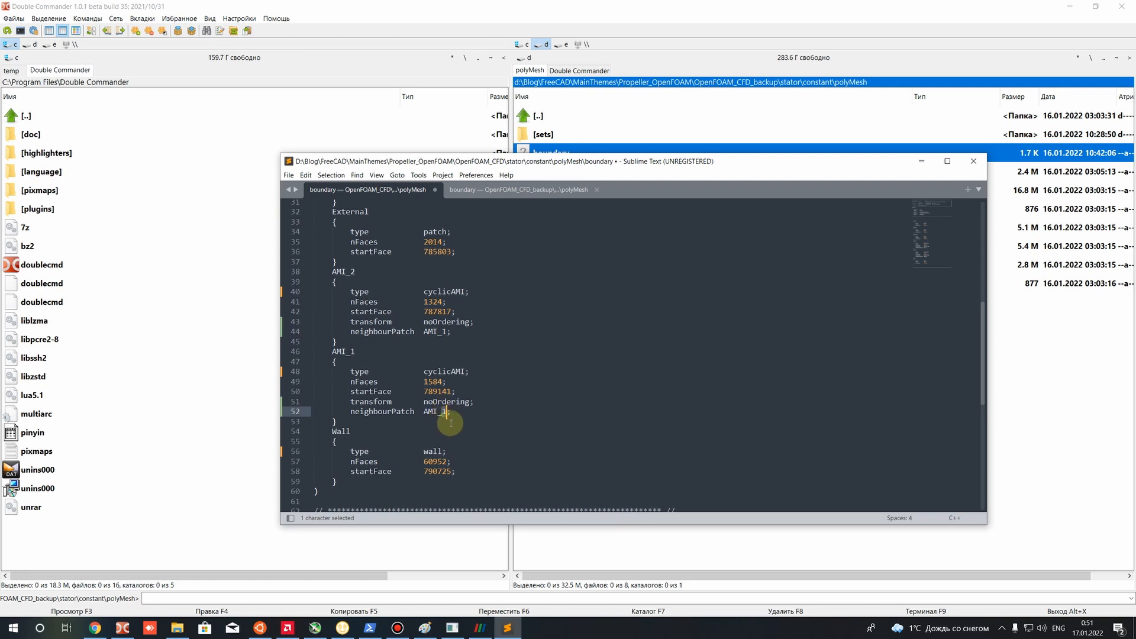
text(2)
double_click(438, 411)
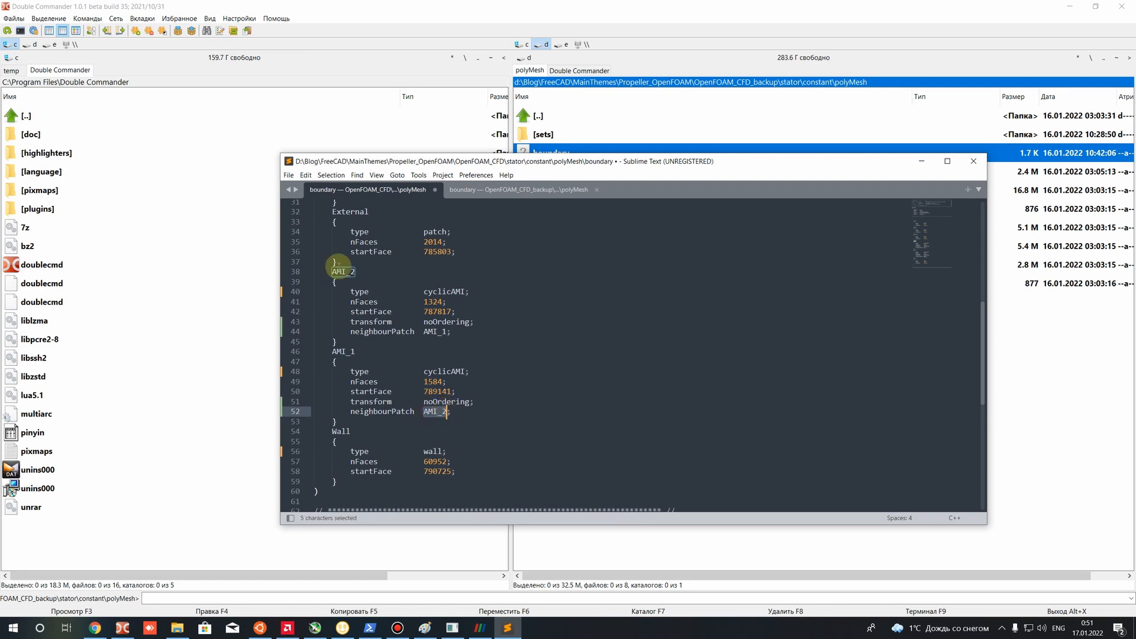
click(342, 272)
click(481, 332)
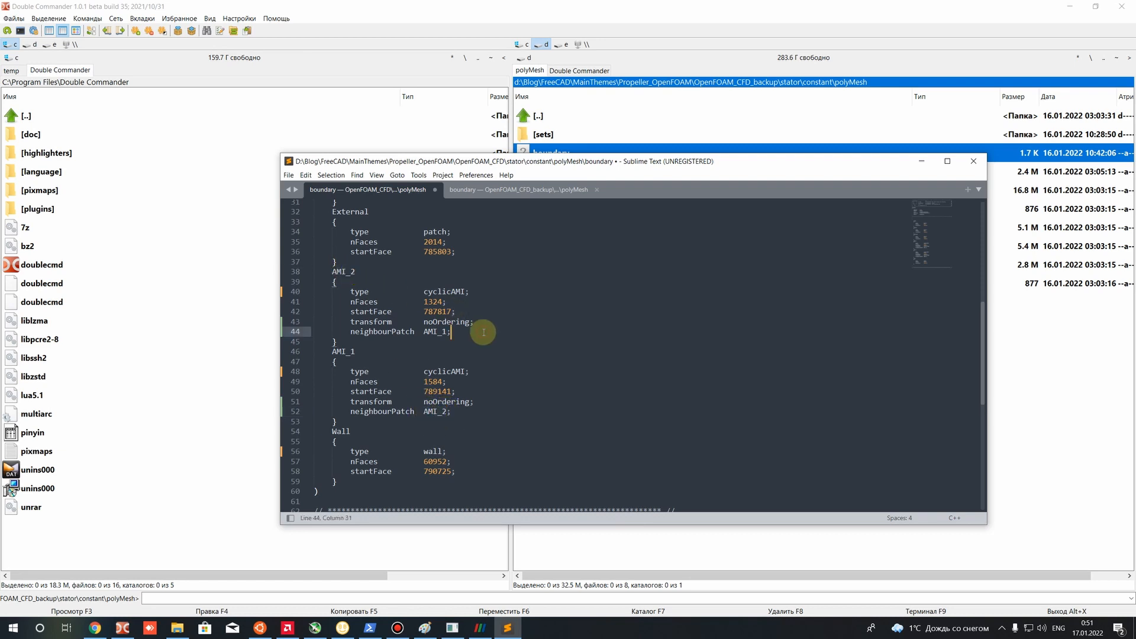
key(ctrl+s)
Review the patch entries from Inlet to Wall in the boundary file, checking the AMI definitions and the Wall type, and save it again.
drag(465, 410, 317, 262)
click(528, 400)
scroll(494, 388, down, 2)
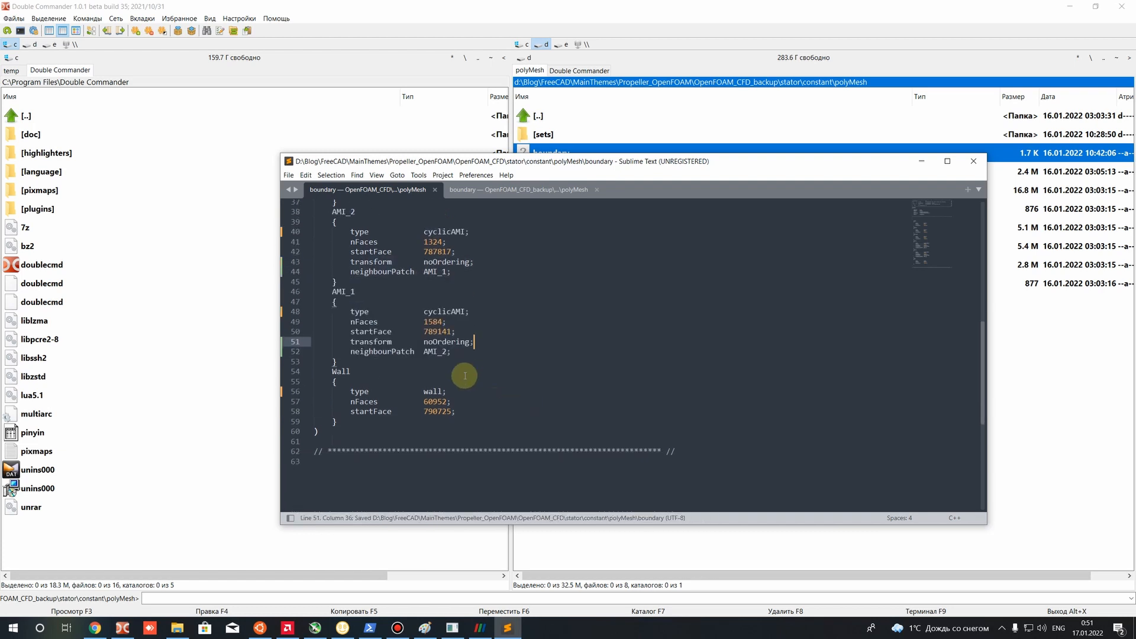
drag(462, 354, 281, 273)
scroll(507, 385, up, 9)
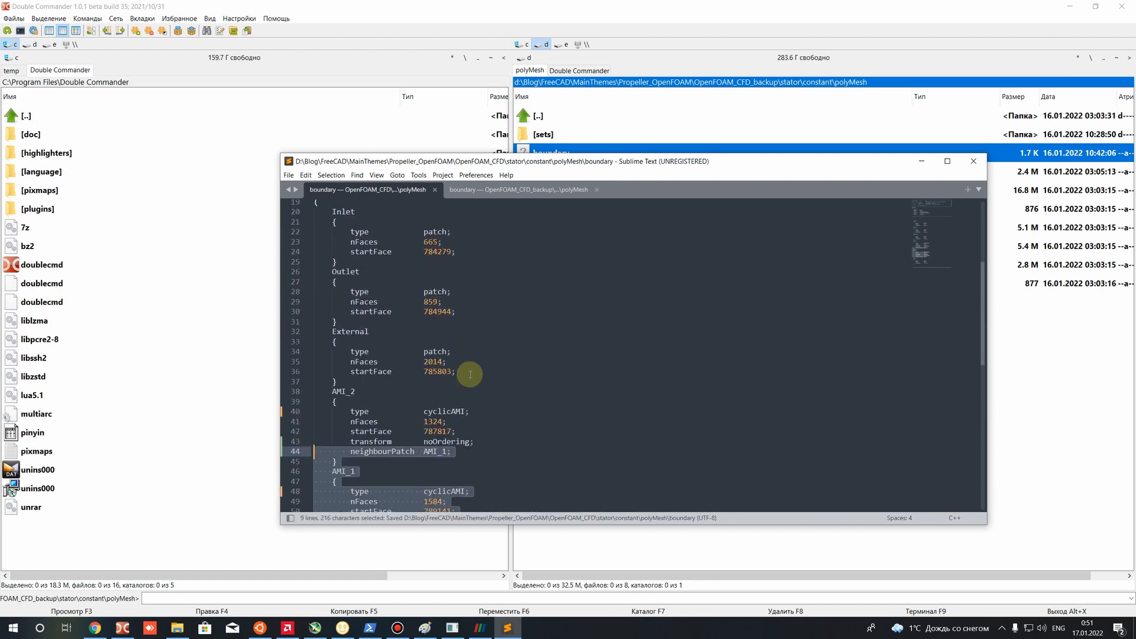
drag(475, 435, 412, 419)
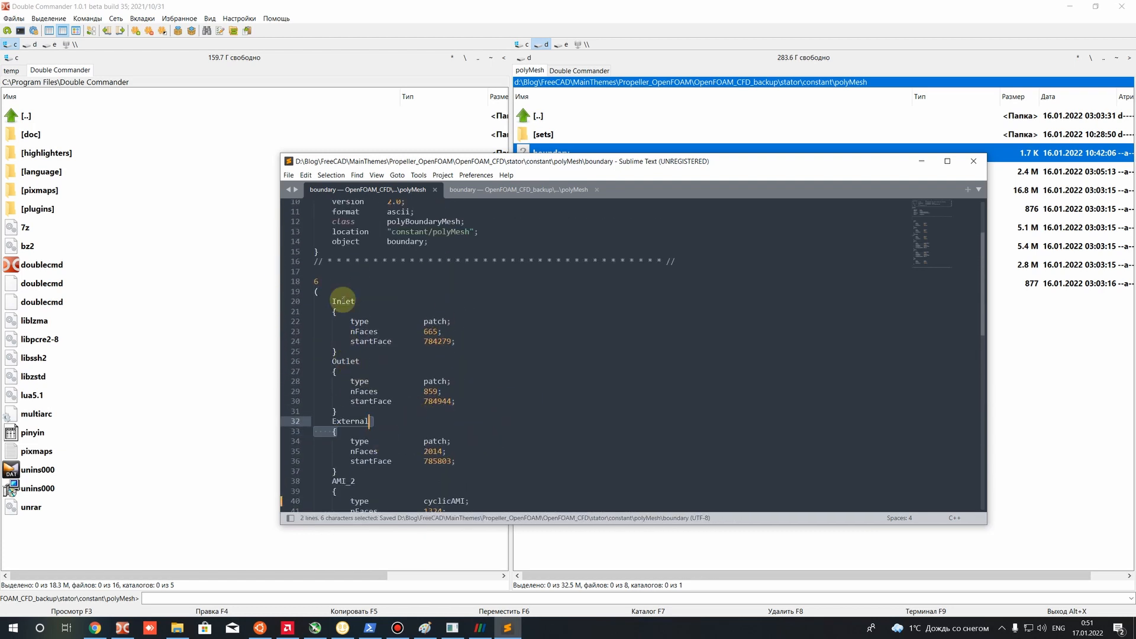
scroll(439, 320, down, 9)
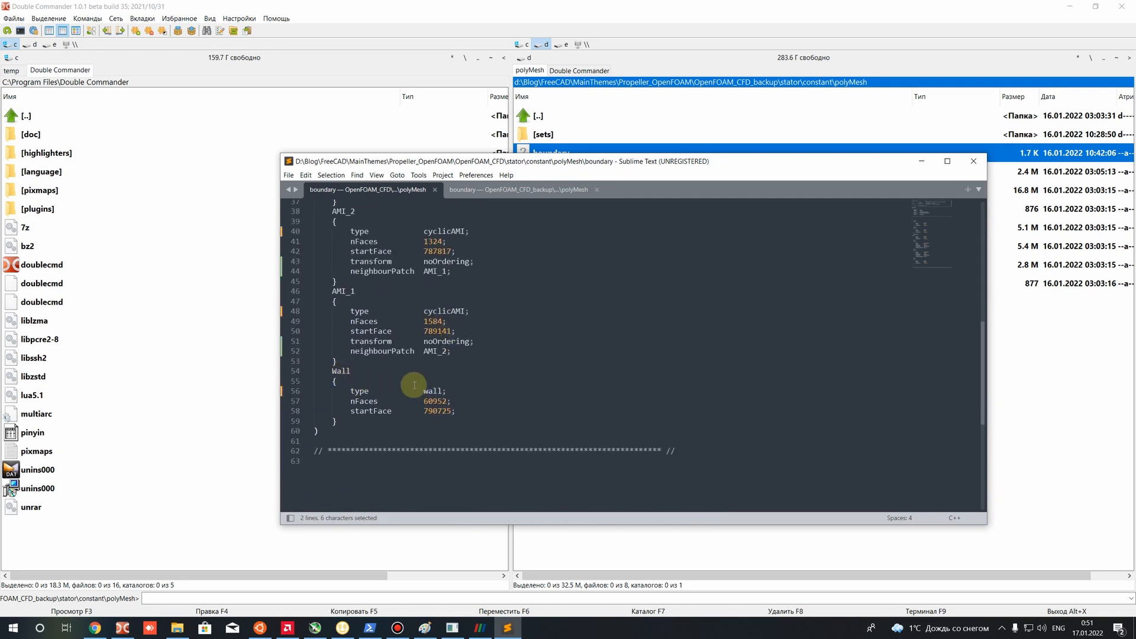
drag(424, 390, 447, 391)
key(ctrl+s)
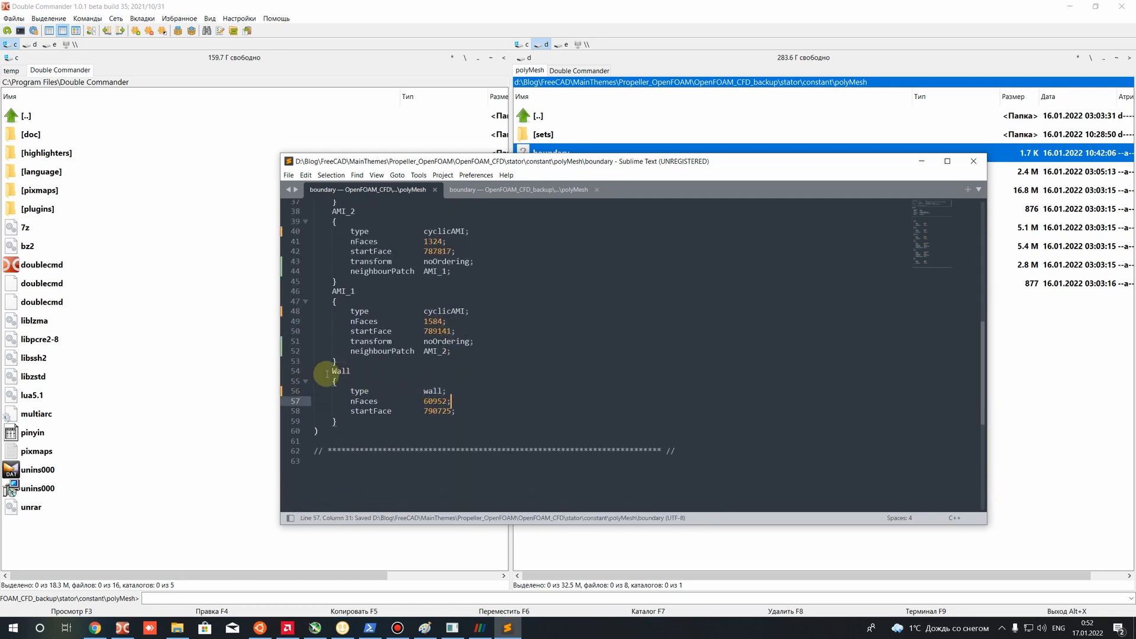
drag(330, 371, 363, 375)
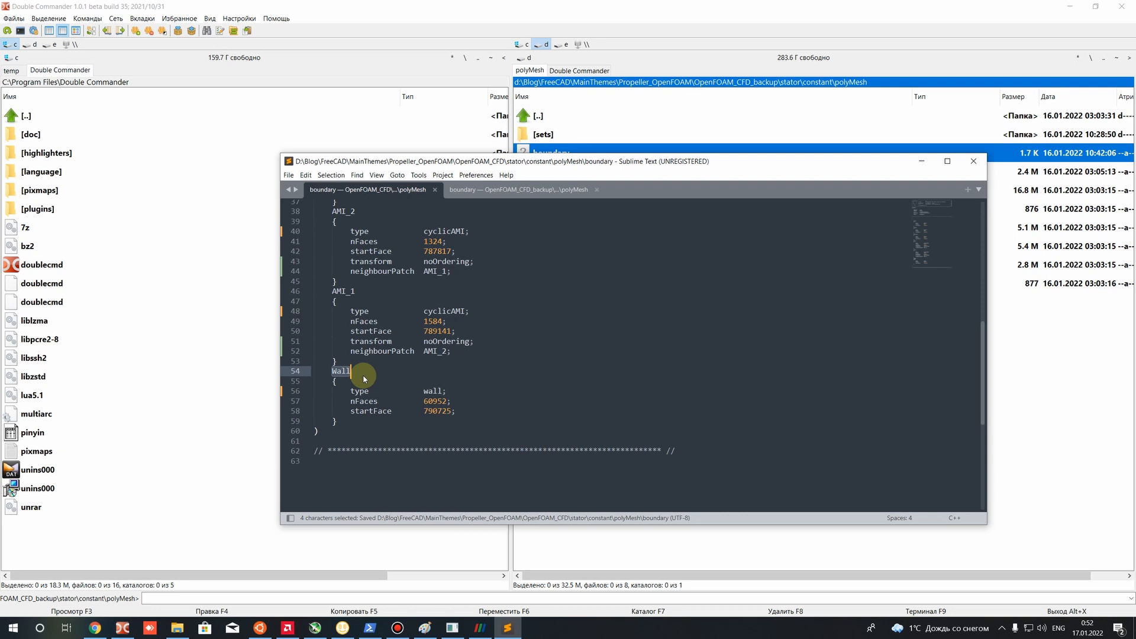
click(365, 379)
scroll(399, 327, up, 8)
scroll(407, 313, down, 7)
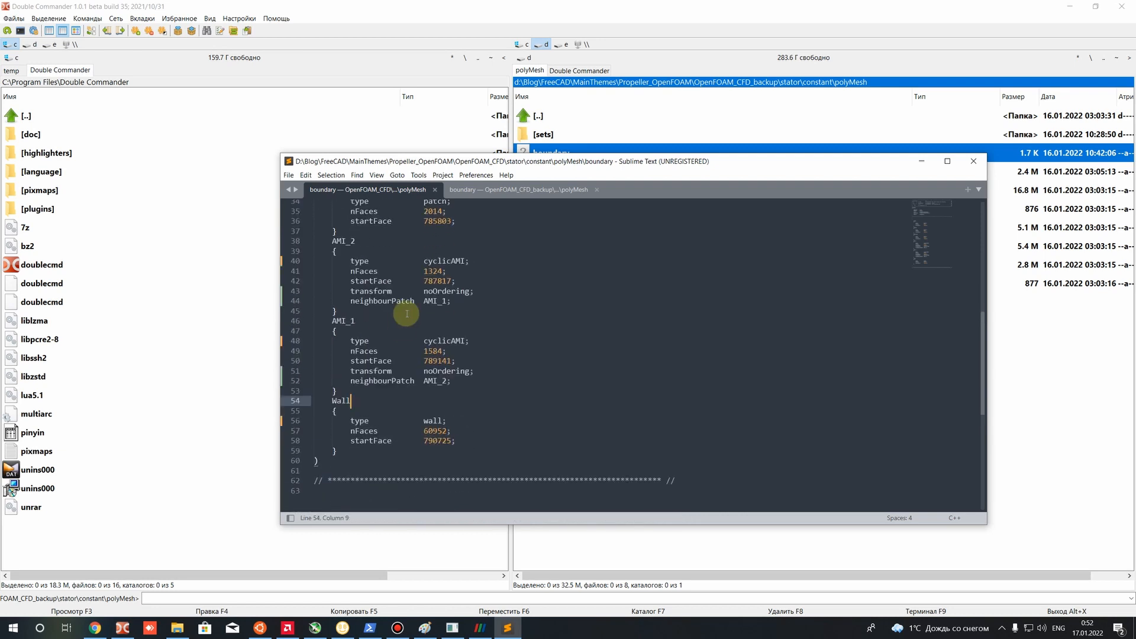
Close both boundary files and the editor, and go up to the Propeller_OpenFOAM folder in Double Commander.
click(435, 190)
click(389, 190)
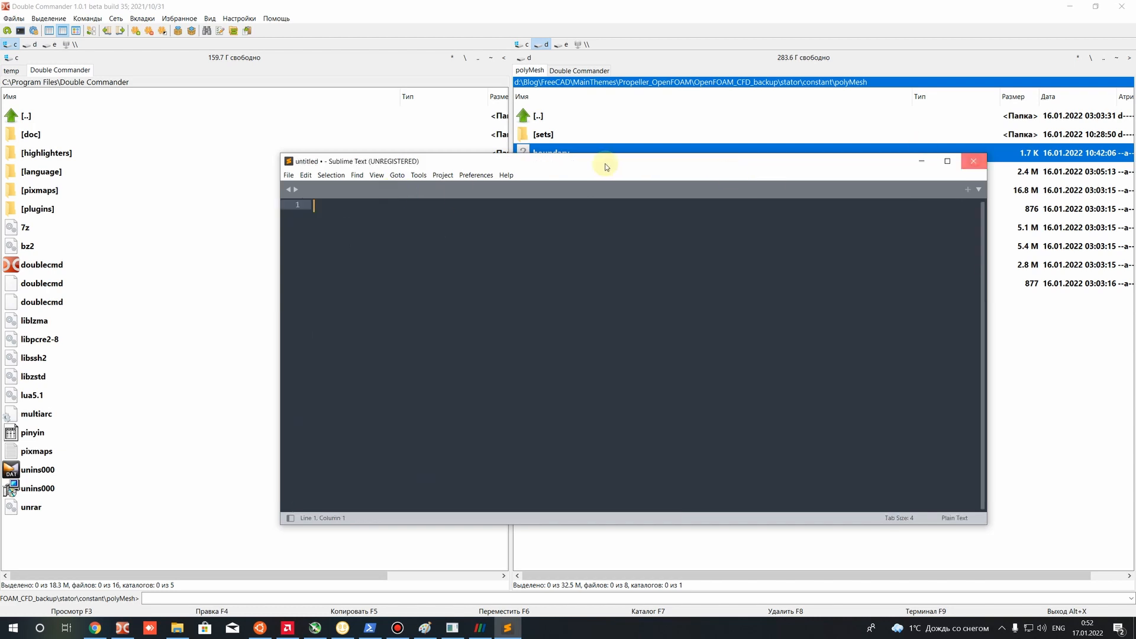
key(BackSpace)
key(BackSpace)
key(BackSpace)
key(BackSpace)
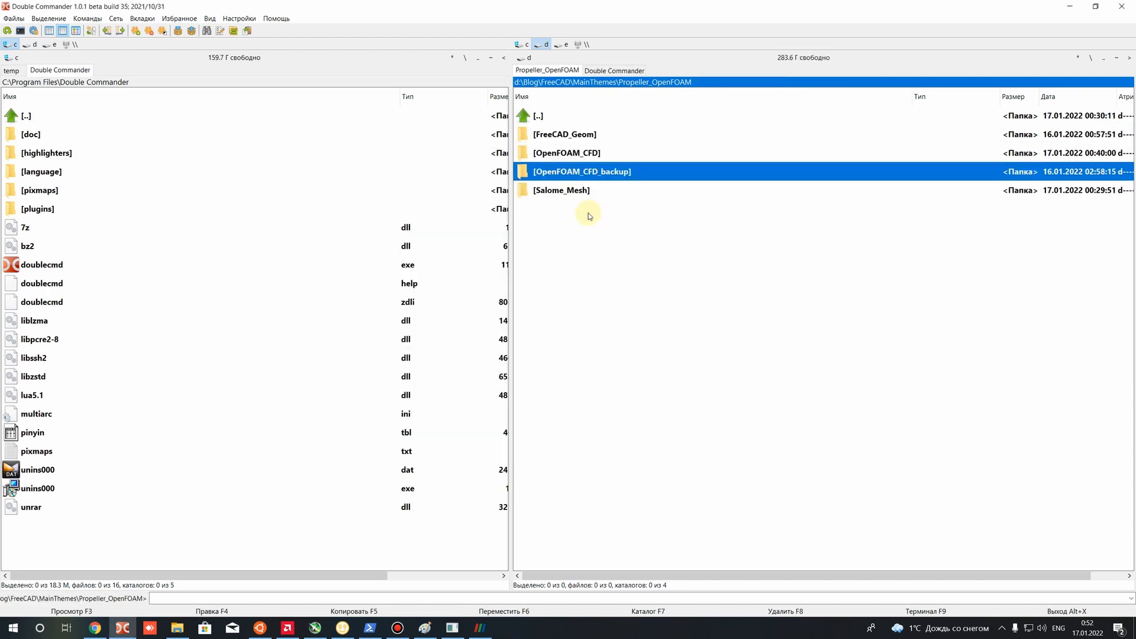
Navigate to OpenFOAM_CFD/stator/constant/polyMesh and select the boundary file.
double_click(541, 153)
double_click(541, 153)
double_click(540, 153)
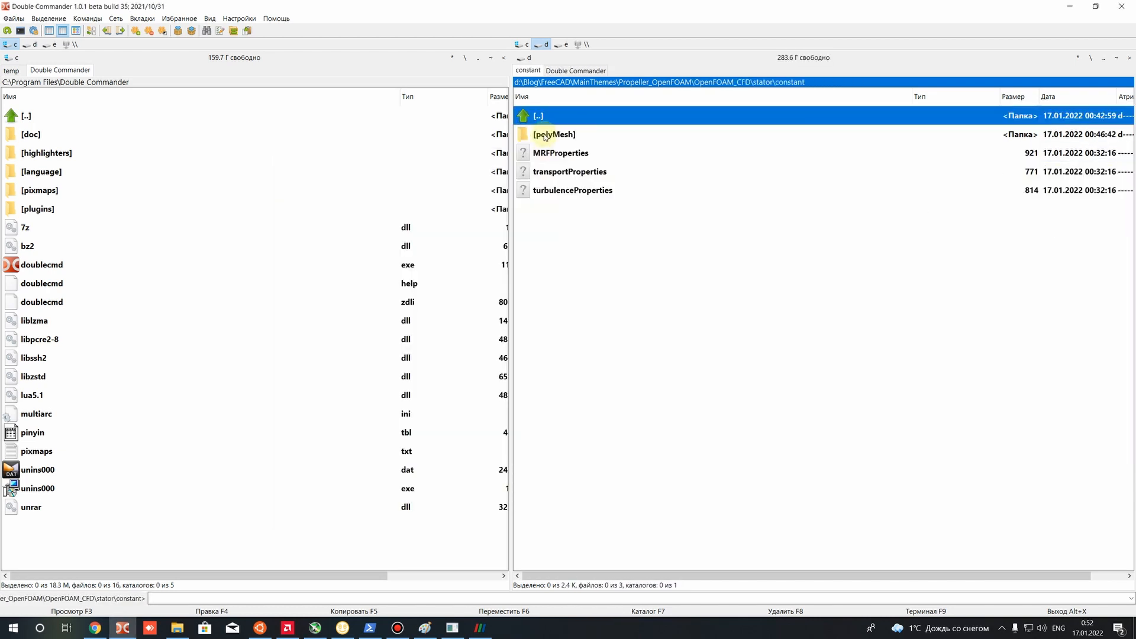
click(545, 135)
double_click(545, 135)
click(551, 155)
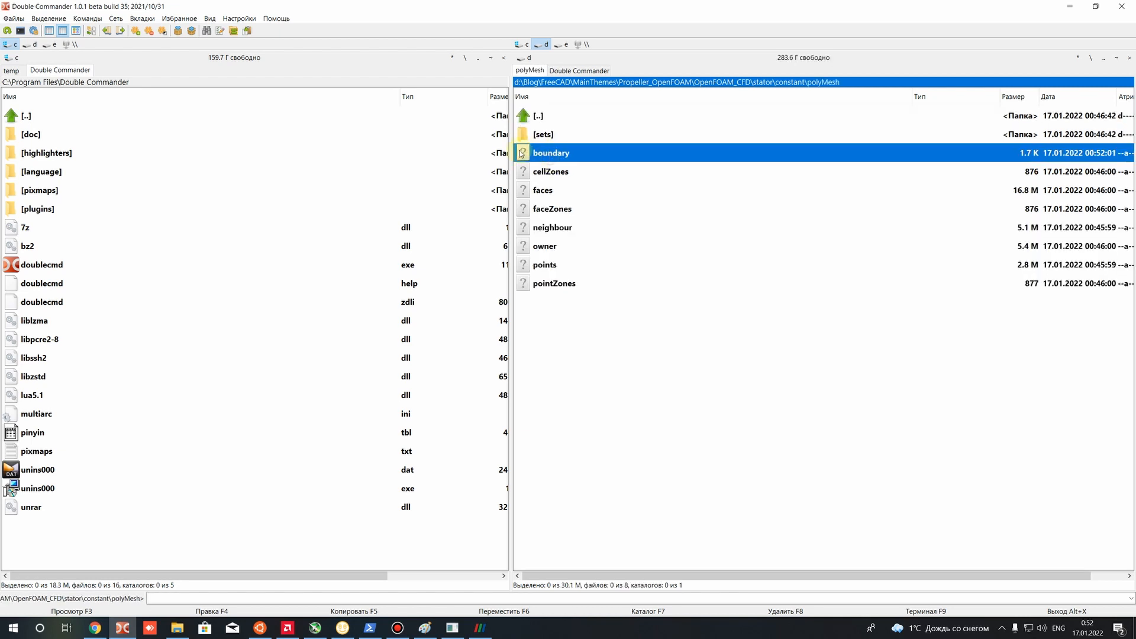
Go back up to the stator folder and open topoSetDict from its system folder in Sublime Text.
key(BackSpace)
key(BackSpace)
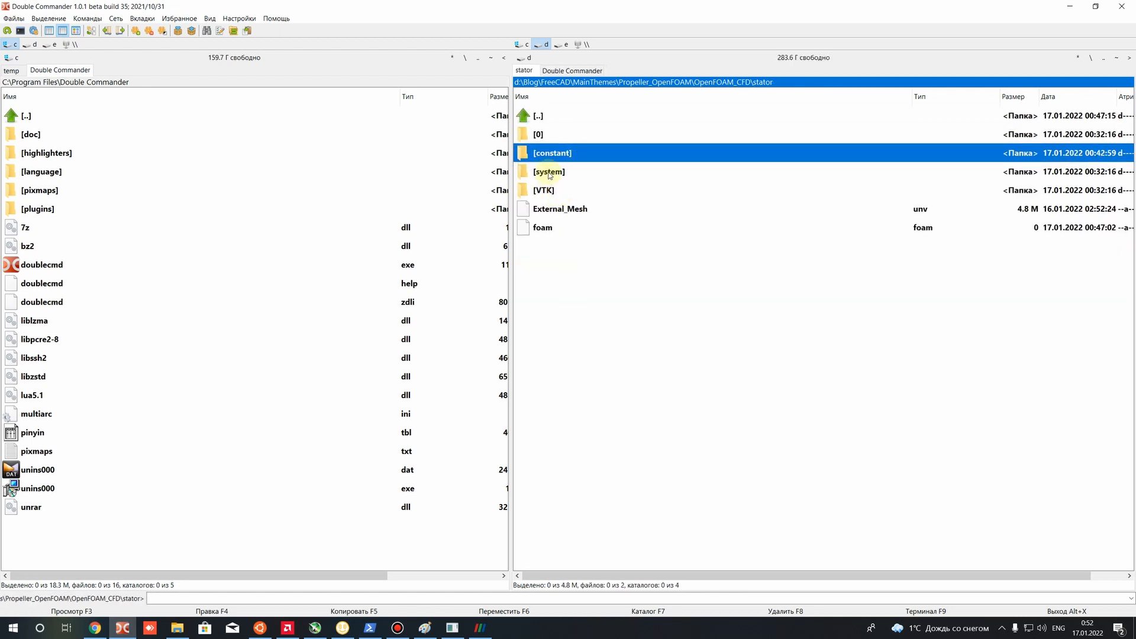
double_click(549, 172)
click(539, 230)
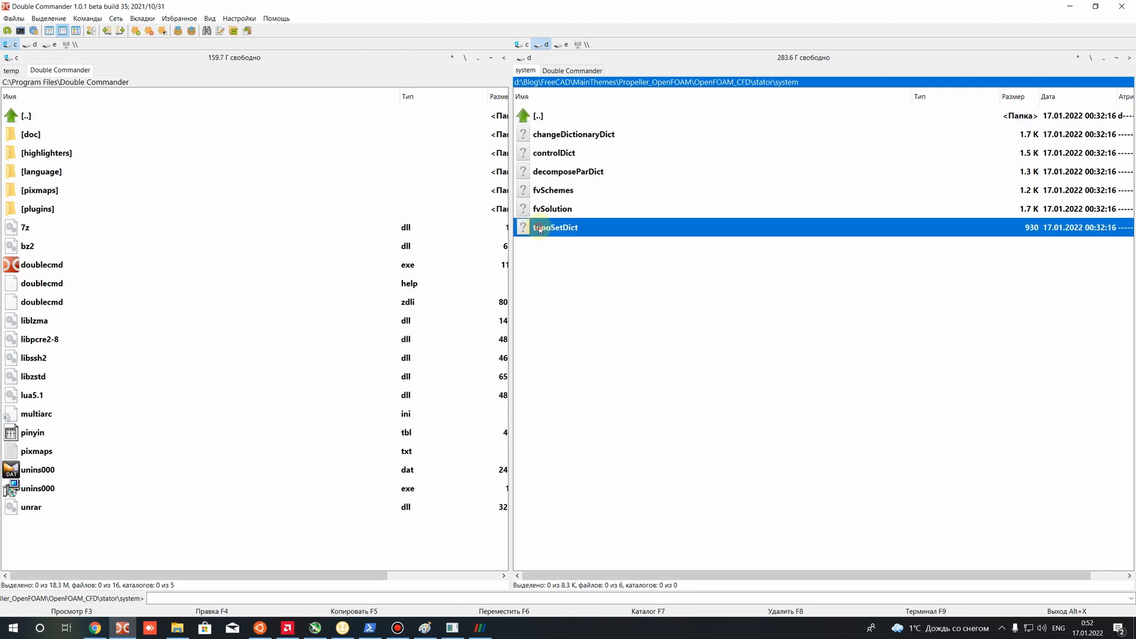
right_click(563, 227)
click(609, 256)
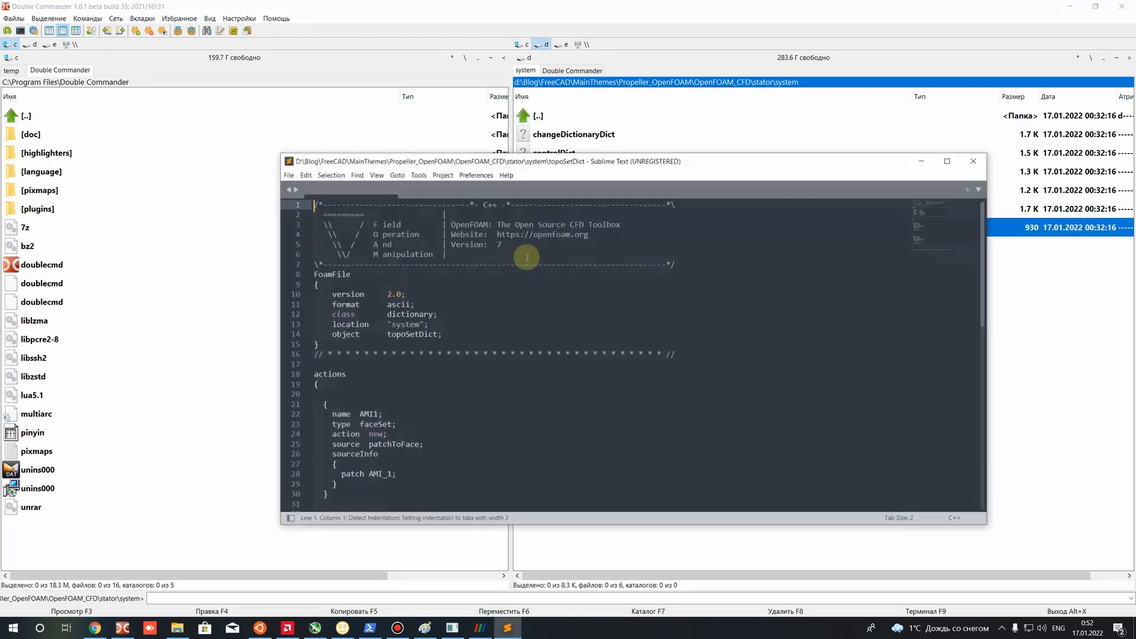
Examine the two actions in topoSetDict, comparing the faceSet names, the new and add actions, and the source patches AMI_1 and AMI_2.
scroll(428, 331, down, 5)
scroll(383, 297, up, 2)
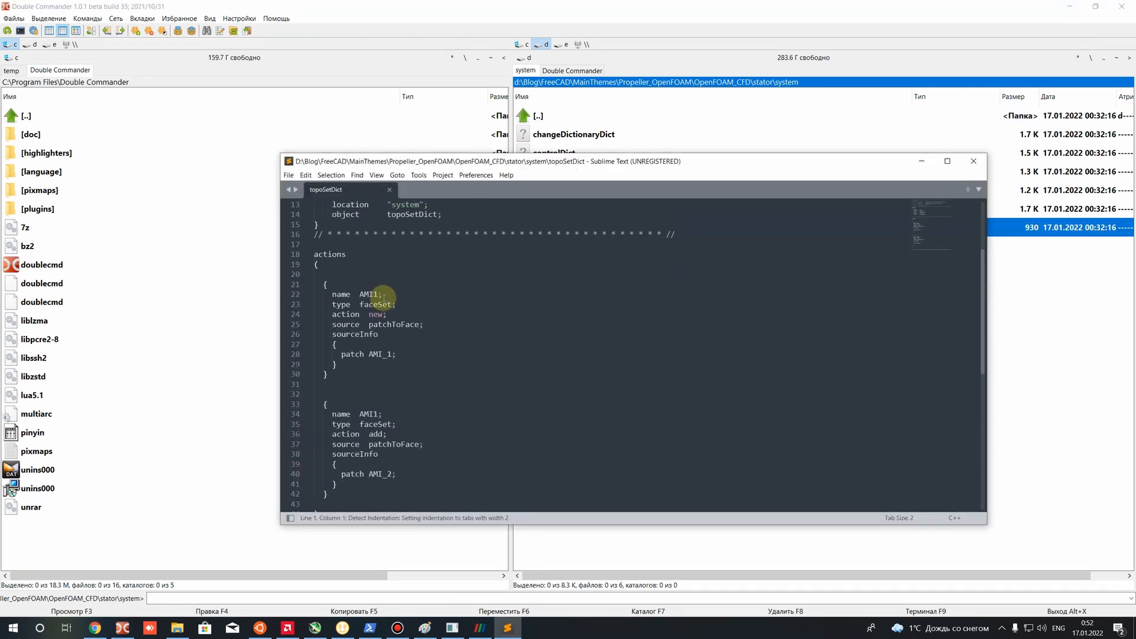
click(432, 374)
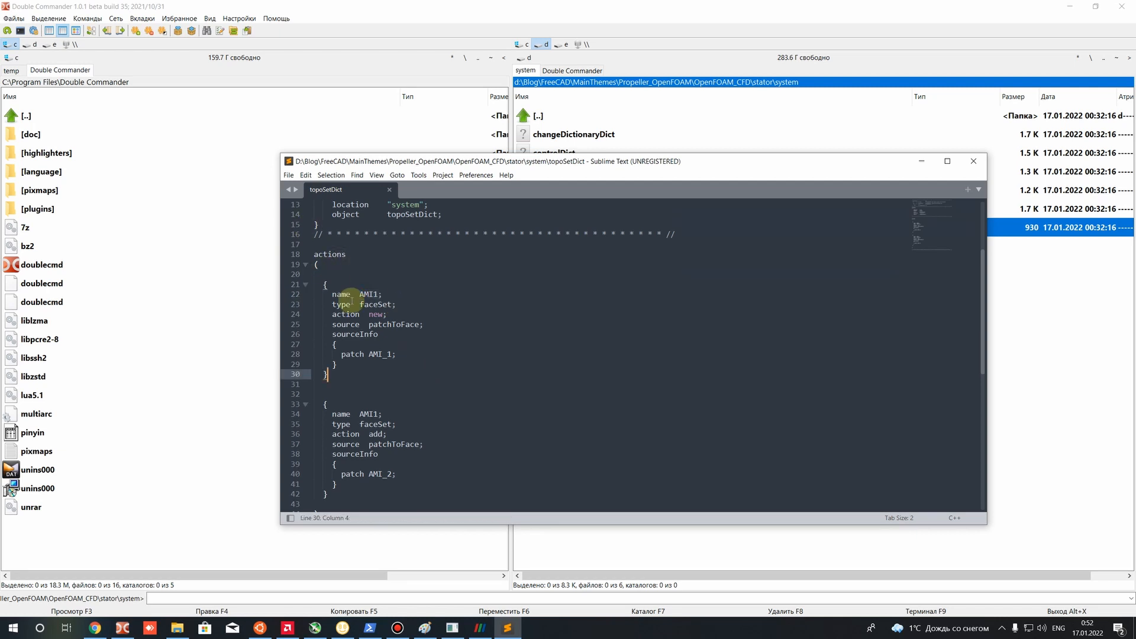
drag(360, 295, 383, 295)
double_click(368, 413)
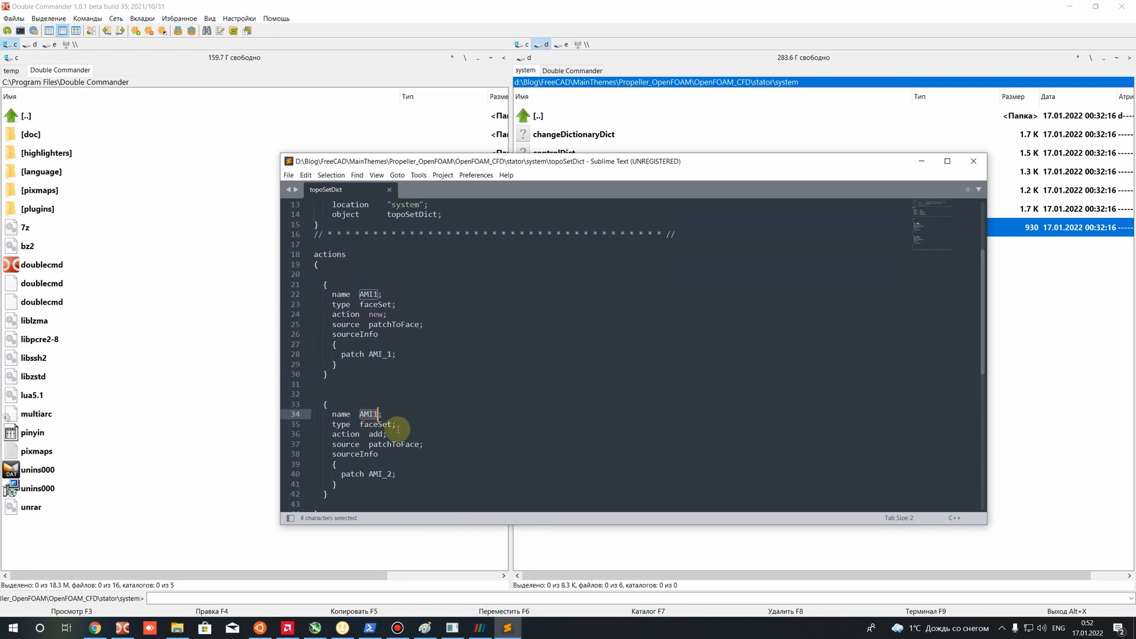
scroll(413, 426, down, 2)
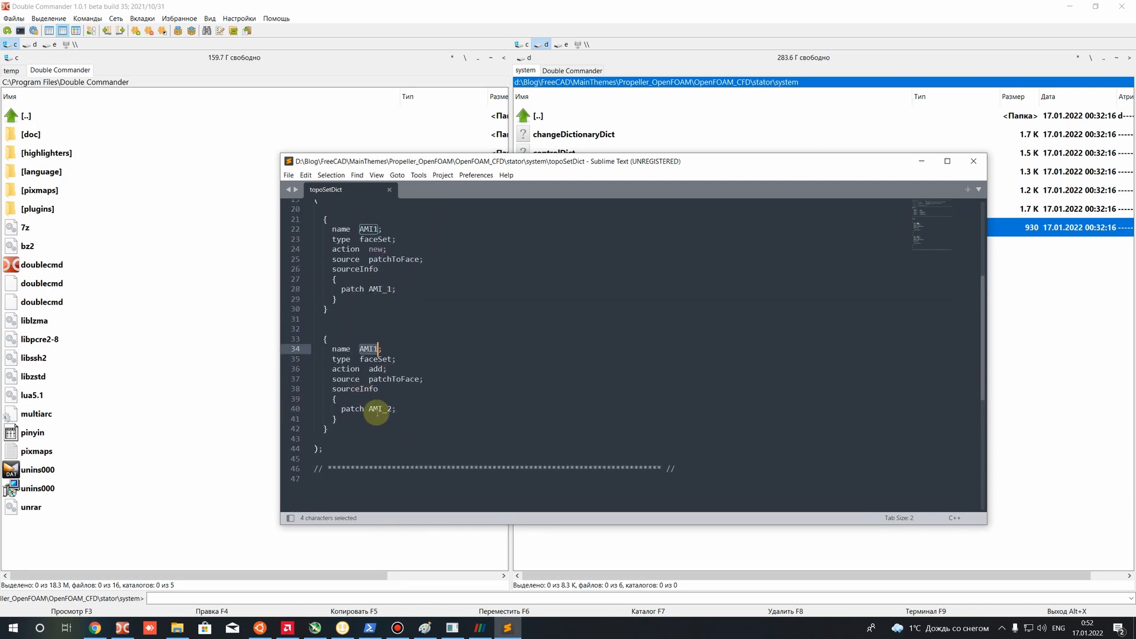
click(369, 413)
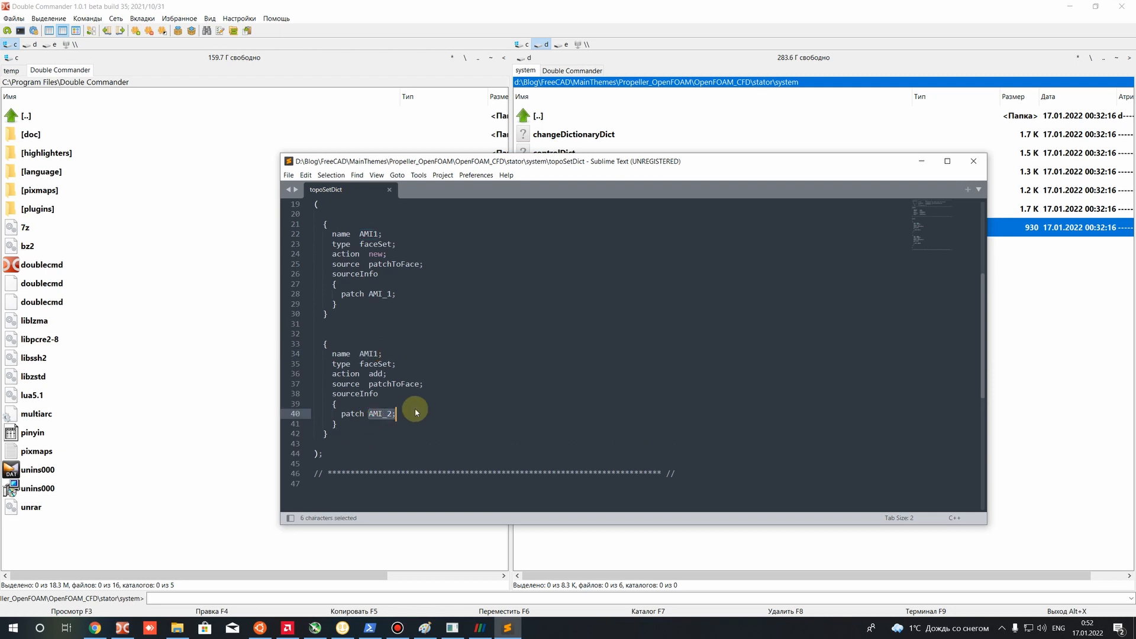
scroll(414, 408, up, 4)
scroll(414, 409, down, 3)
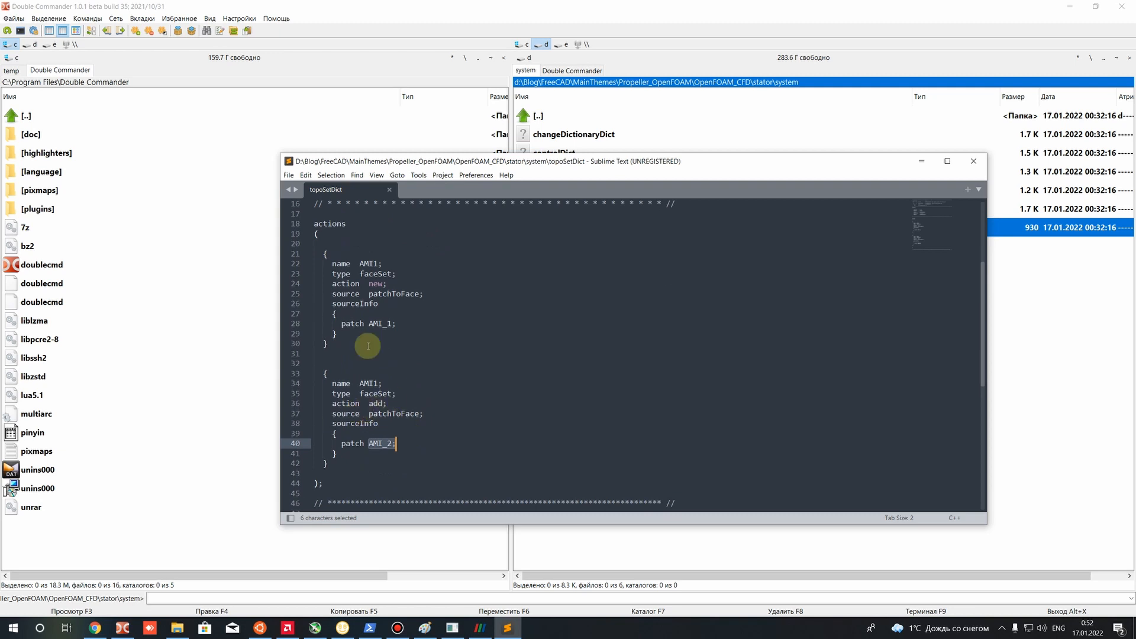
drag(333, 266, 359, 273)
click(412, 337)
scroll(327, 217, up, 2)
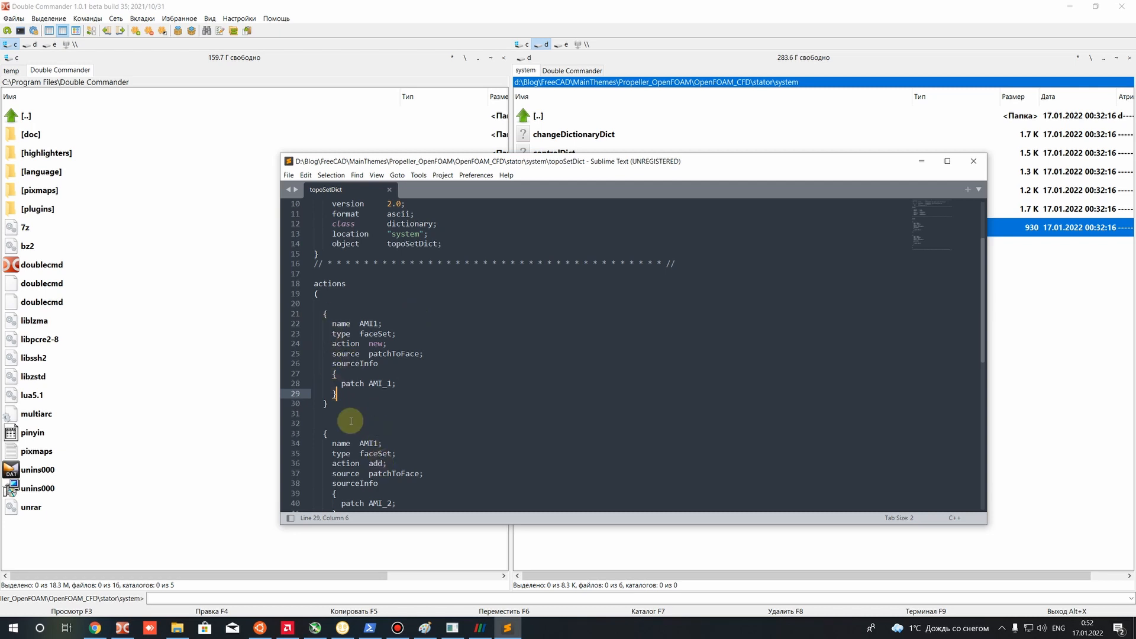
scroll(361, 415, down, 3)
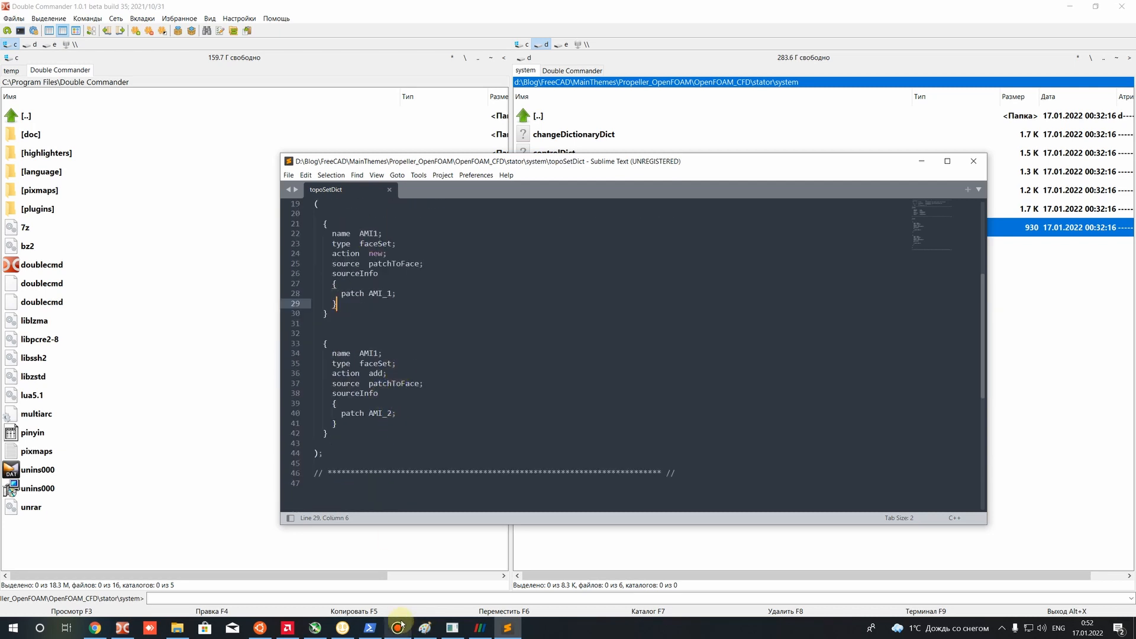
Switch to the Ubuntu terminal and run topoSet for the stator case.
click(258, 628)
drag(631, 299, 533, 287)
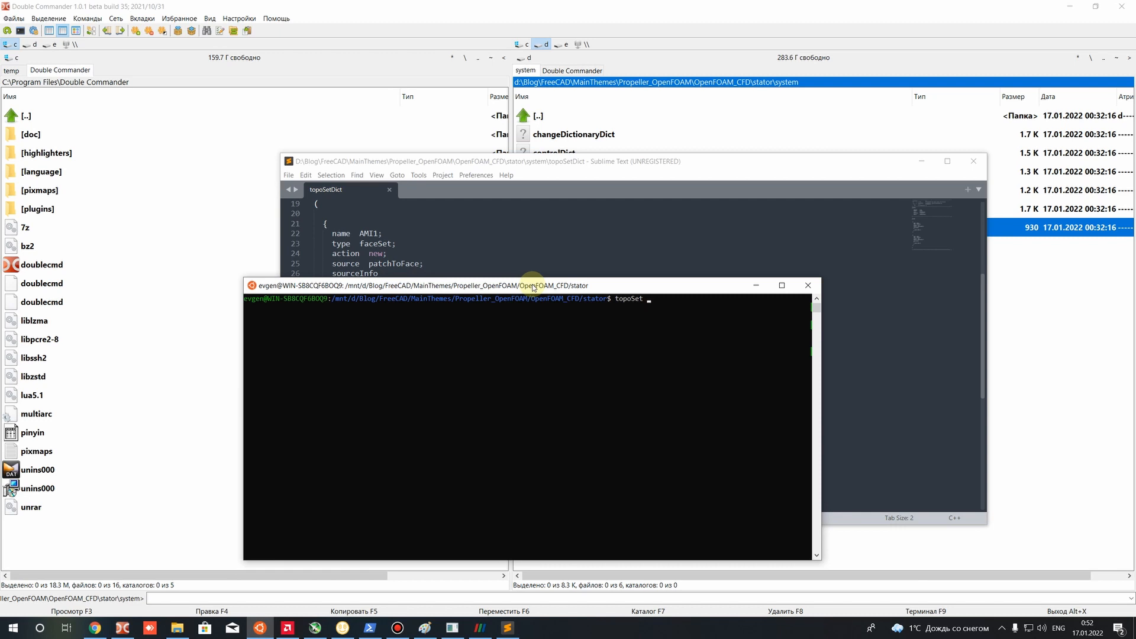
text(topoSet)
key(Return)
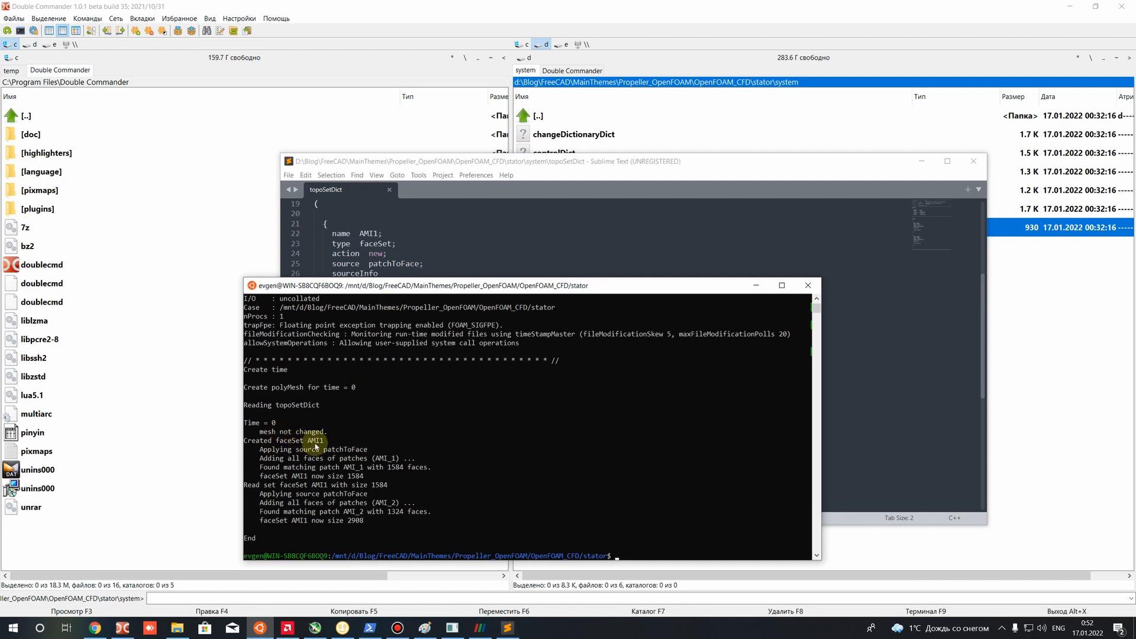
click(329, 467)
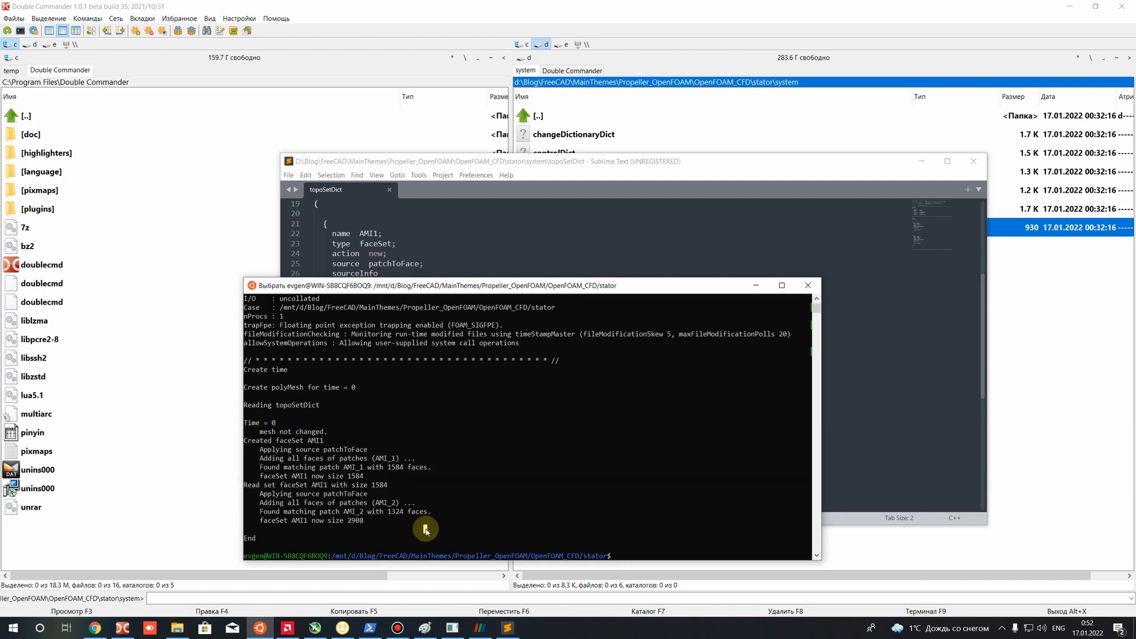
Return to topoSetDict in Sublime Text and review the structure of its two AMI1 faceSet actions against the topoSet output.
click(897, 359)
scroll(464, 332, down, 1)
scroll(425, 366, up, 1)
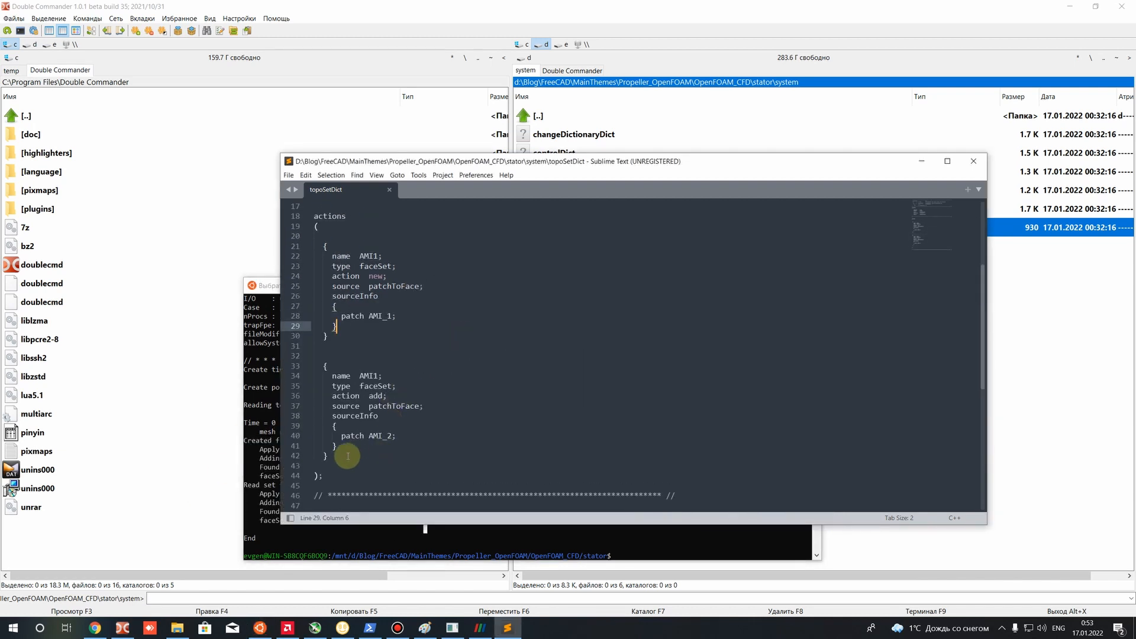
drag(348, 456, 315, 226)
click(513, 407)
scroll(387, 312, down, 1)
scroll(376, 331, up, 2)
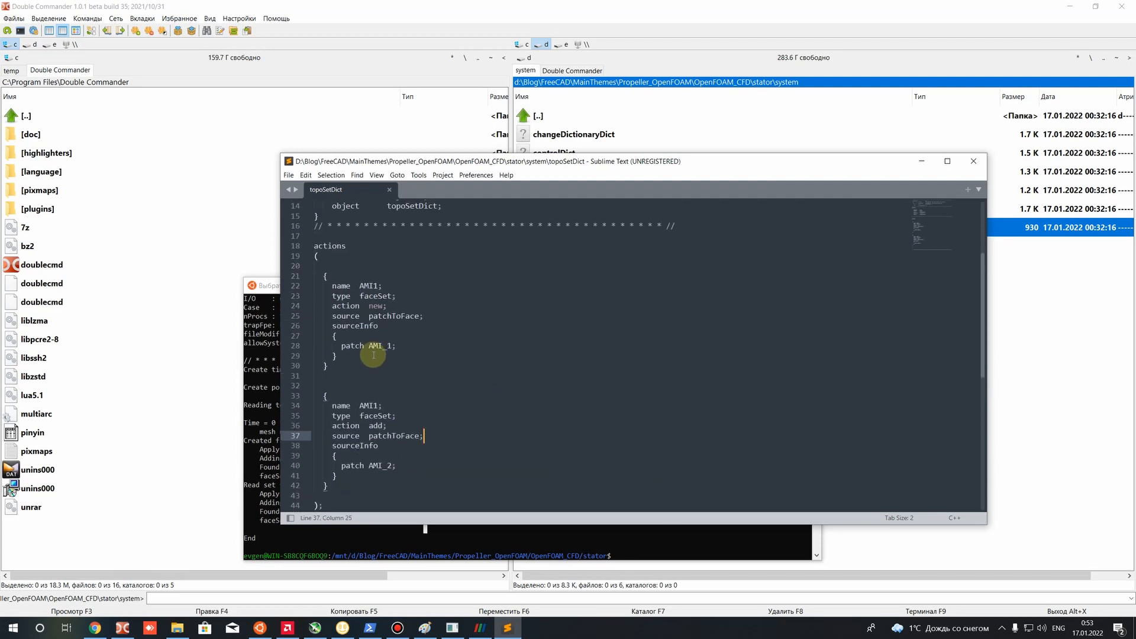
scroll(372, 361, down, 2)
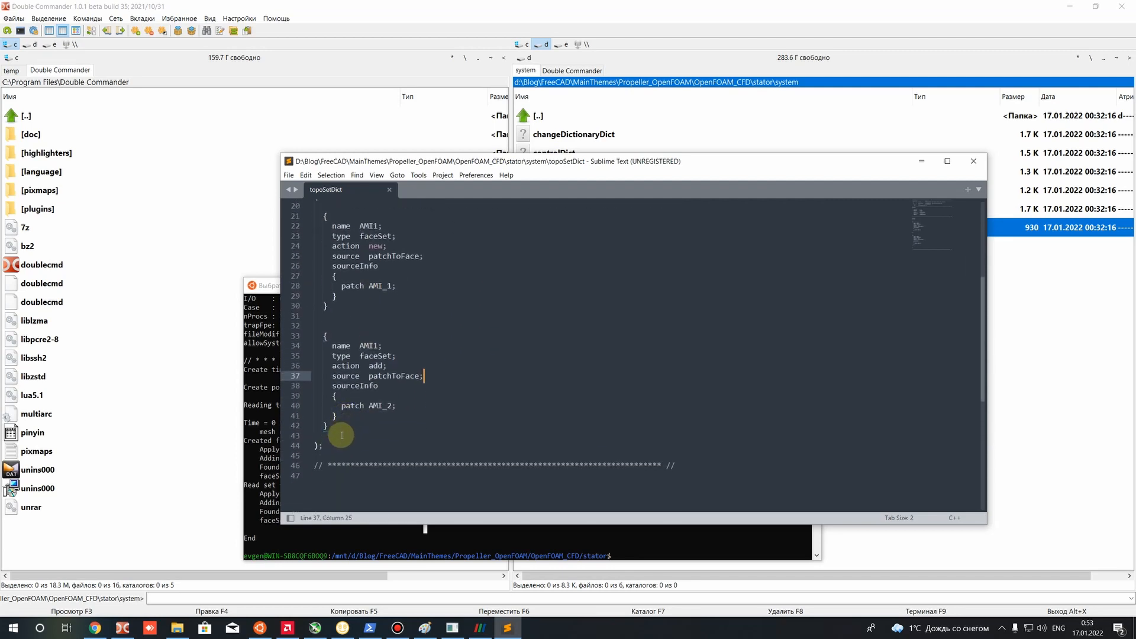
Copy both AMI1 action blocks in topoSetDict and paste them below the existing ones.
drag(329, 426, 314, 276)
scroll(323, 367, up, 2)
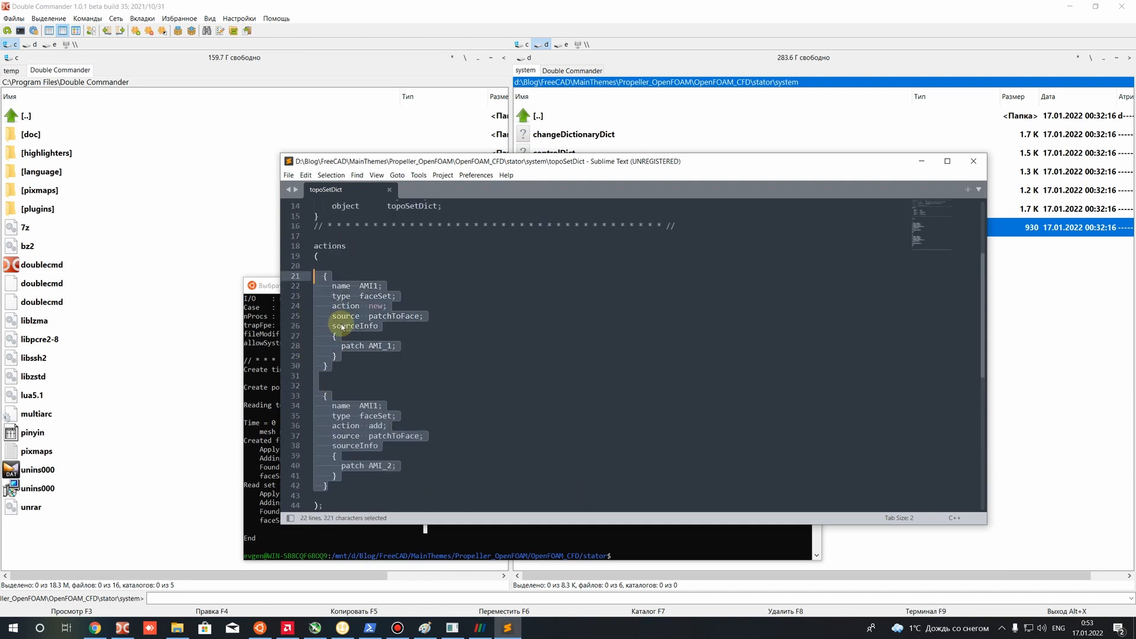
key(ctrl+c)
scroll(331, 367, down, 2)
click(316, 436)
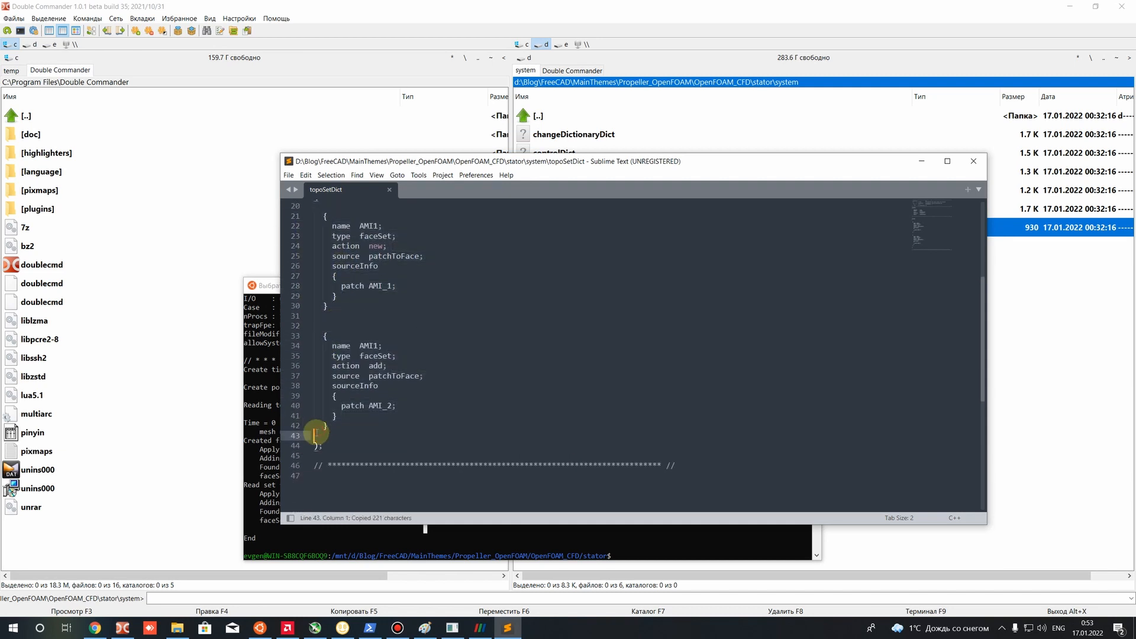
key(ctrl+v)
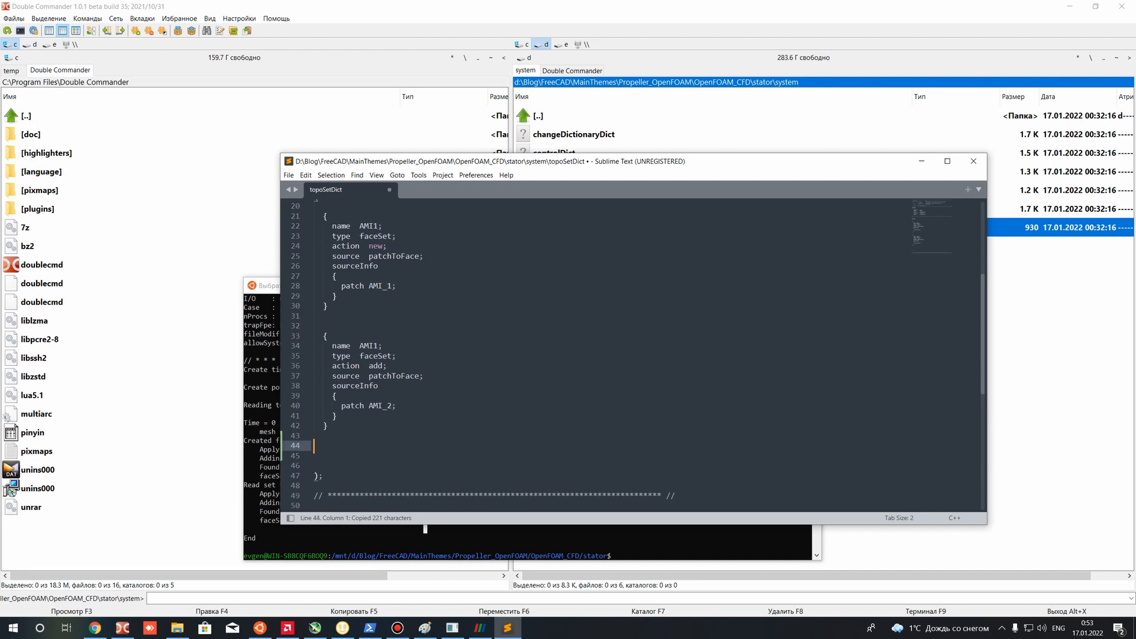
scroll(363, 380, down, 1)
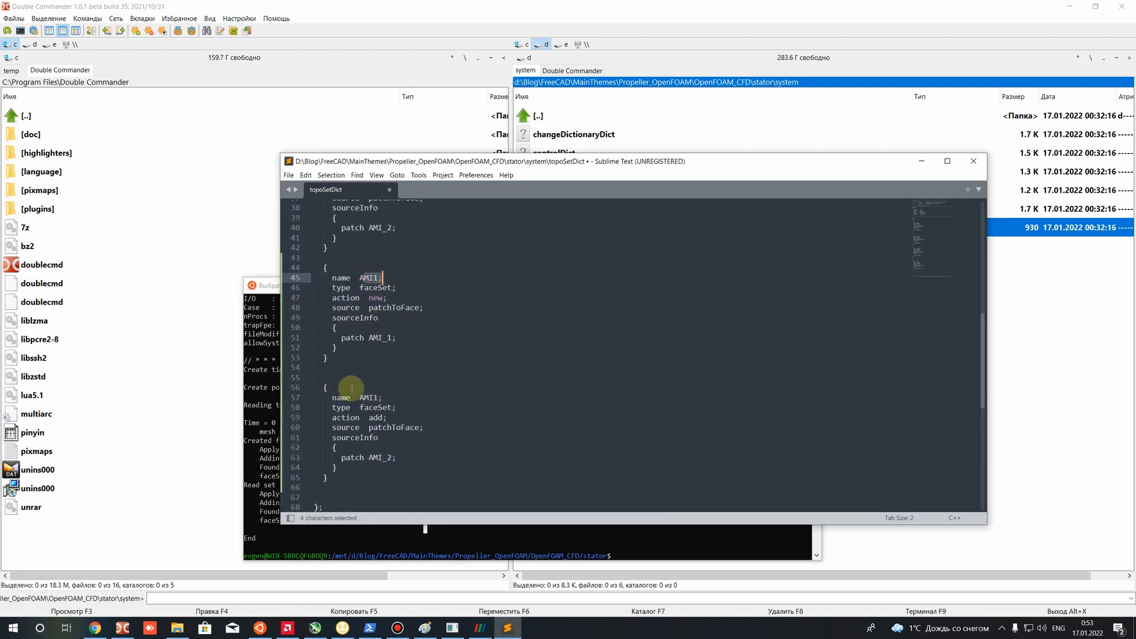
Undo the pasted action blocks in topoSetDict, remove the extra blank lines before the closing parenthesis, and save the file.
key(ctrl+z)
scroll(365, 345, up, 2)
scroll(365, 345, up, 3)
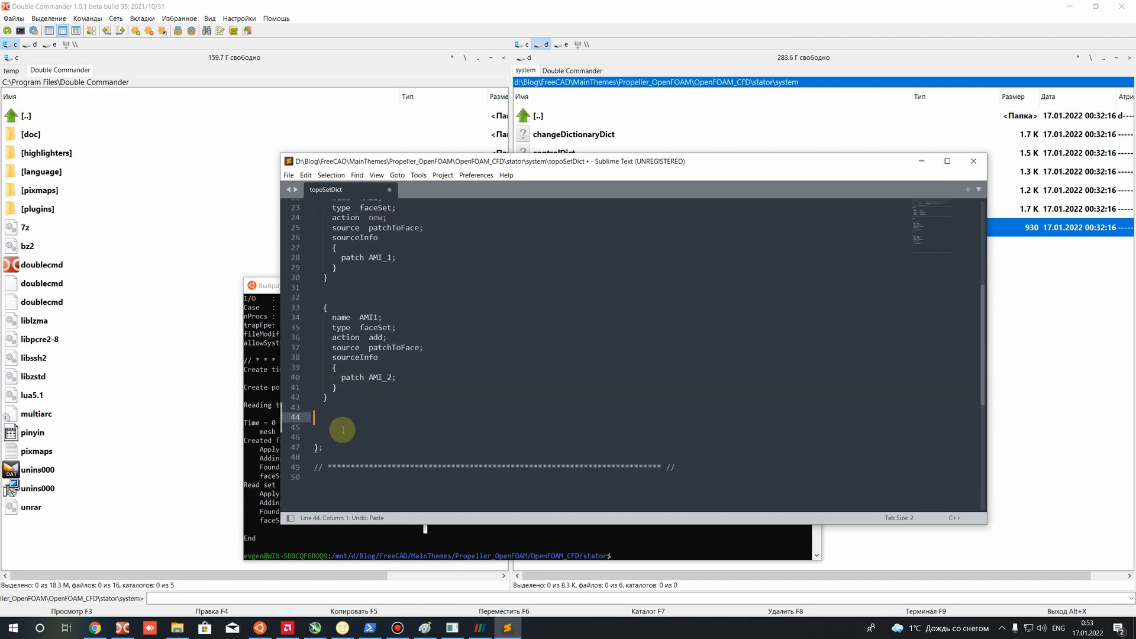
key(BackSpace)
key(BackSpace)
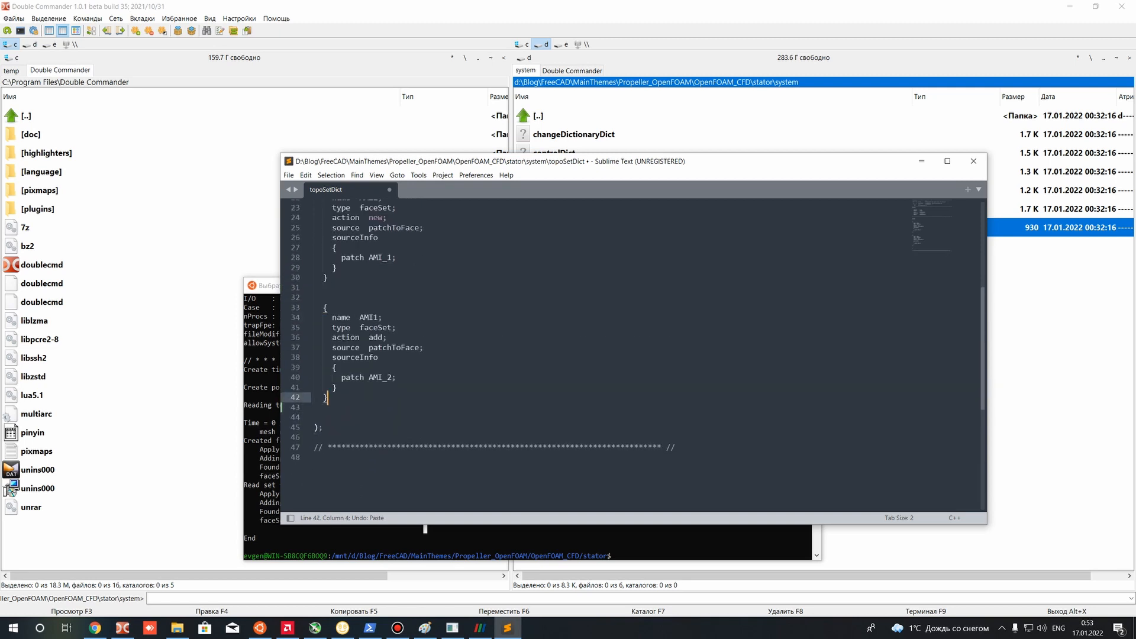
key(Down)
key(Down)
key(BackSpace)
key(ctrl+s)
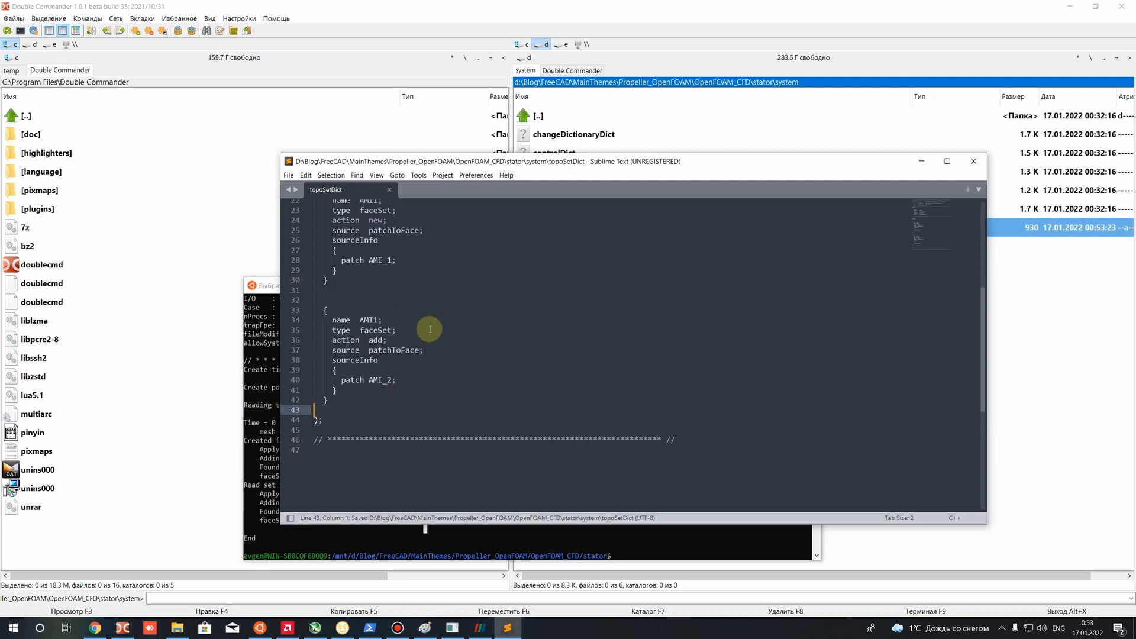
Close topoSetDict and the Sublime Text window.
scroll(431, 325, up, 2)
click(482, 338)
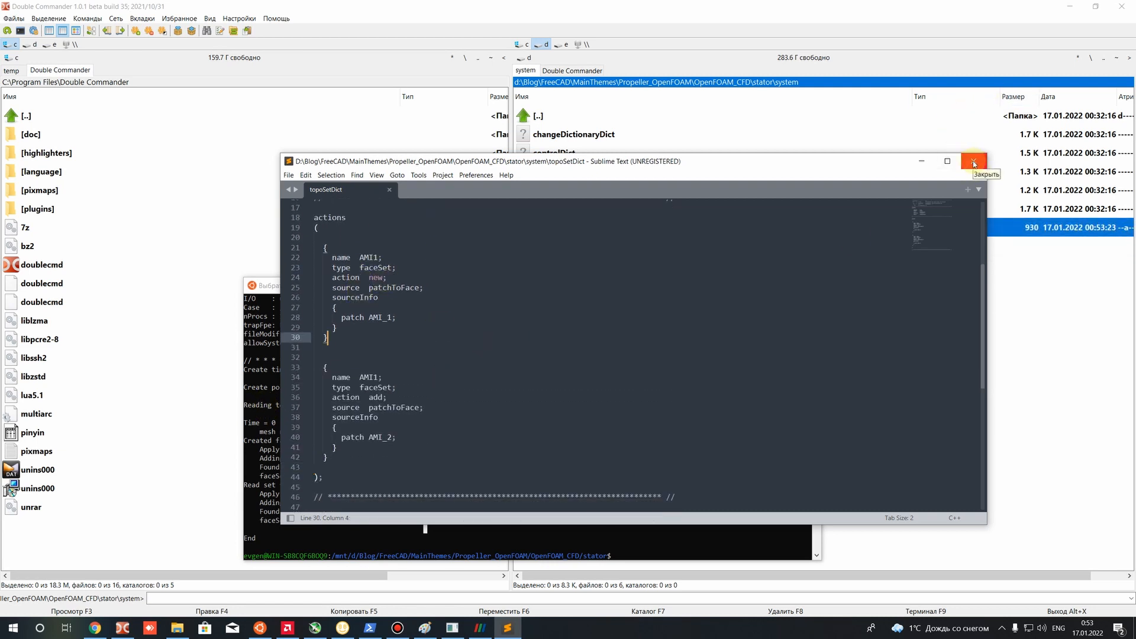
click(390, 190)
click(973, 162)
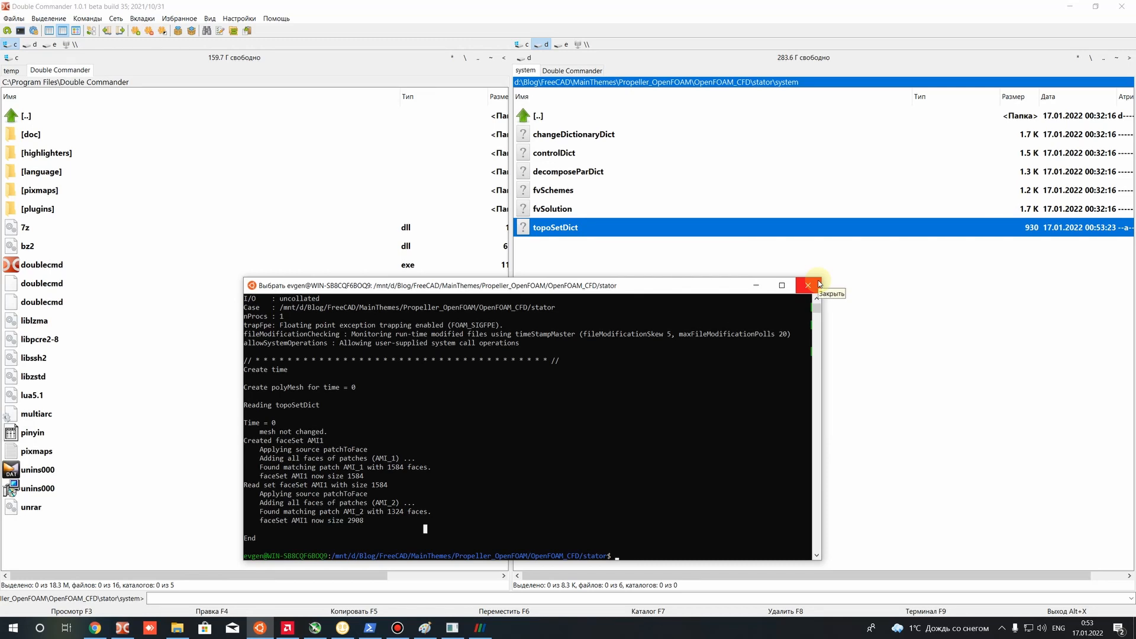
In Double Commander, go up to the stator folder, enter its 0 folder, and open the U file in Sublime Text.
click(529, 268)
key(BackSpace)
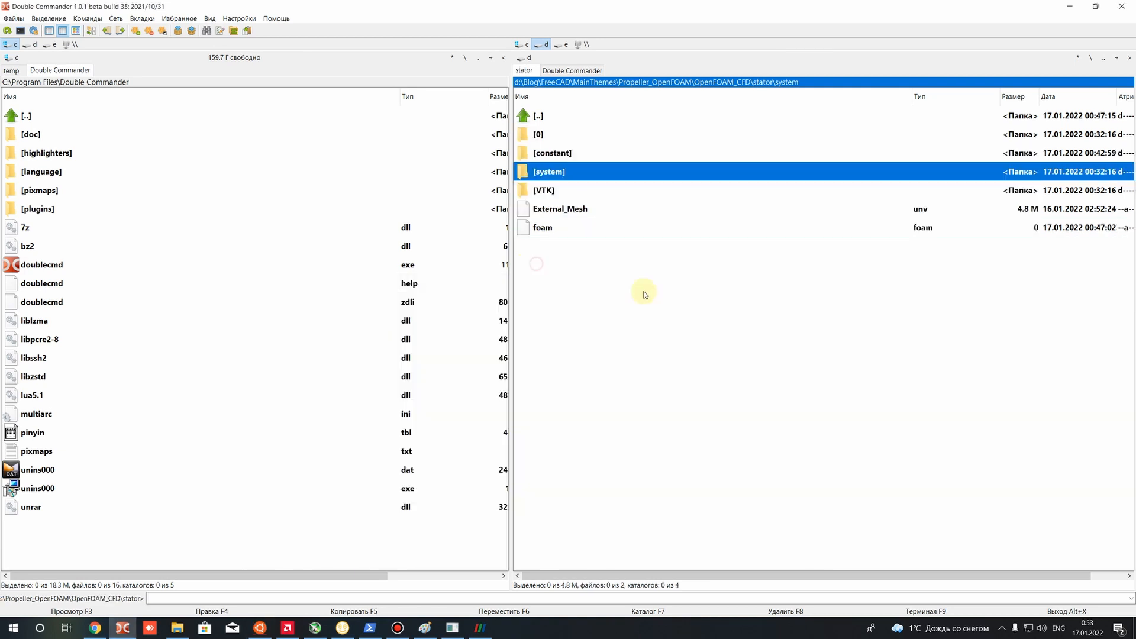
double_click(545, 139)
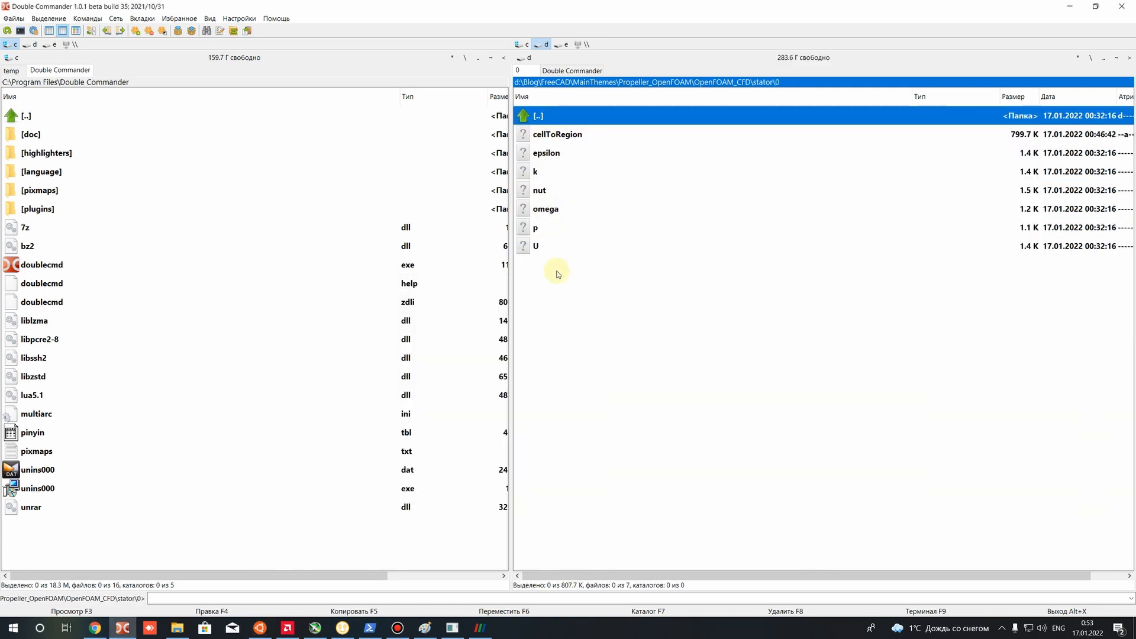
click(531, 247)
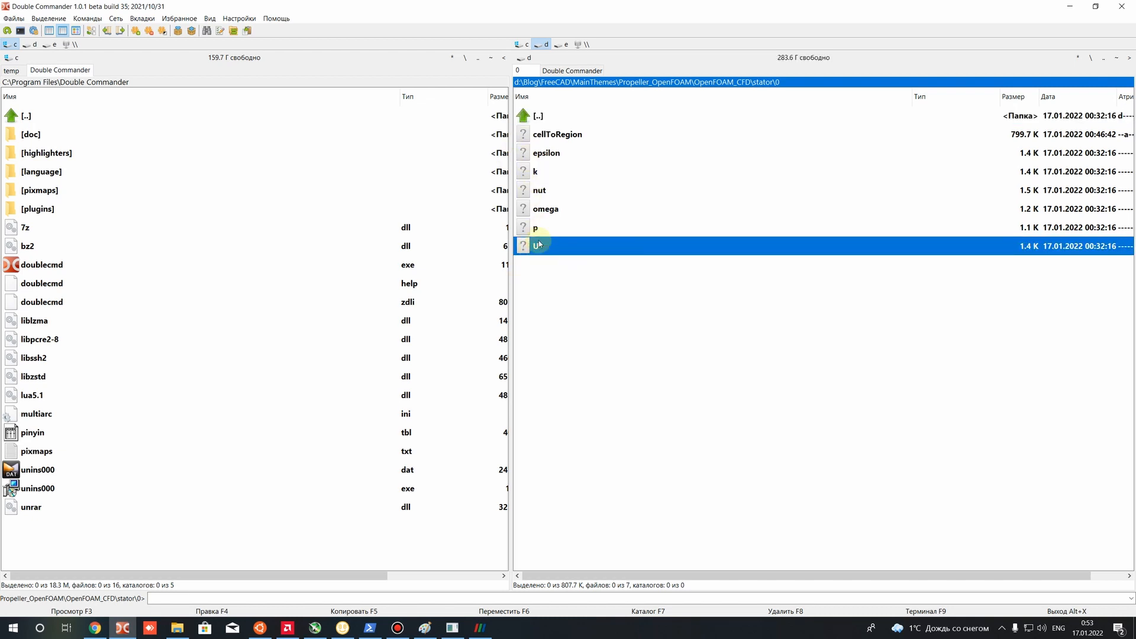
right_click(539, 243)
click(582, 271)
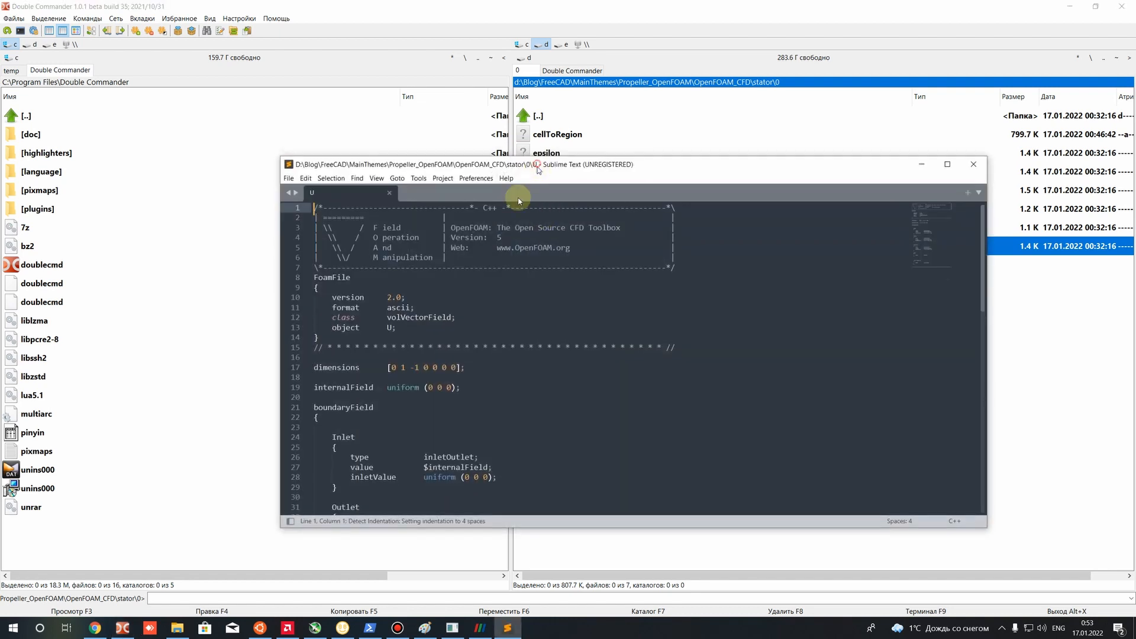
Examine the boundaryField section of U, checking the condition types of the Inlet, Outlet and External patches.
scroll(424, 359, down, 7)
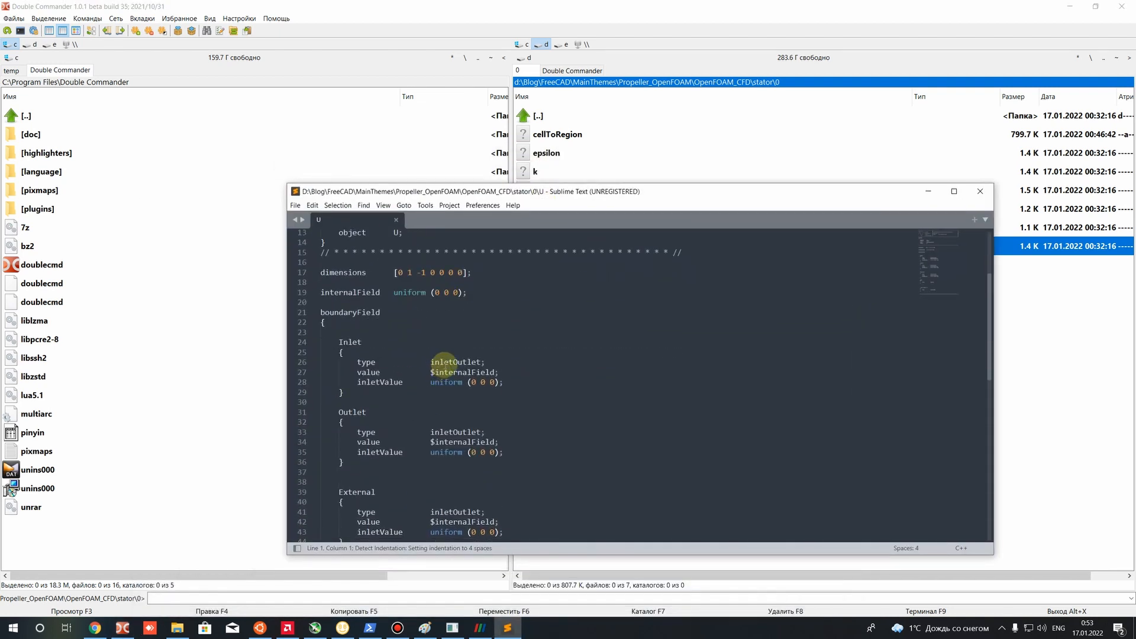
scroll(502, 370, up, 3)
scroll(502, 370, down, 2)
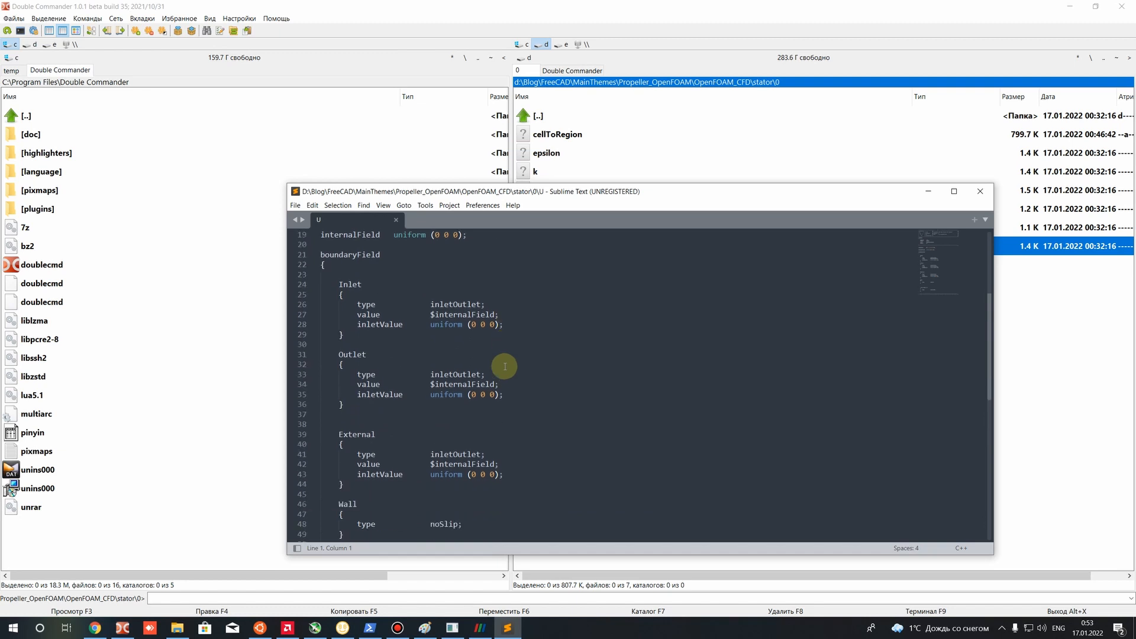
click(340, 284)
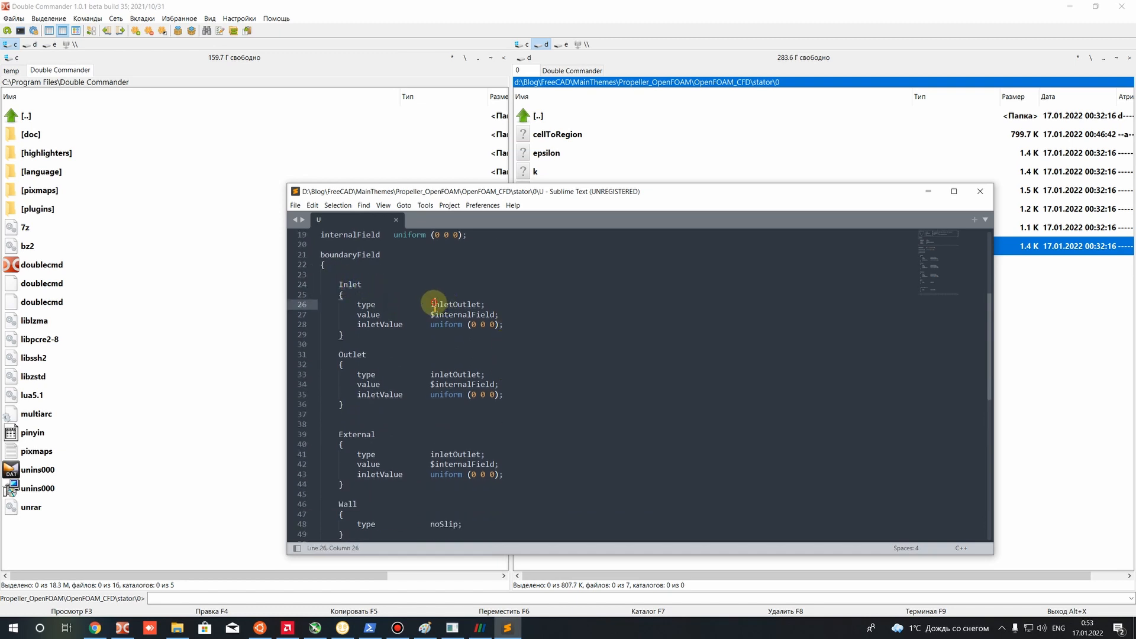
drag(434, 305, 482, 304)
drag(431, 375, 484, 375)
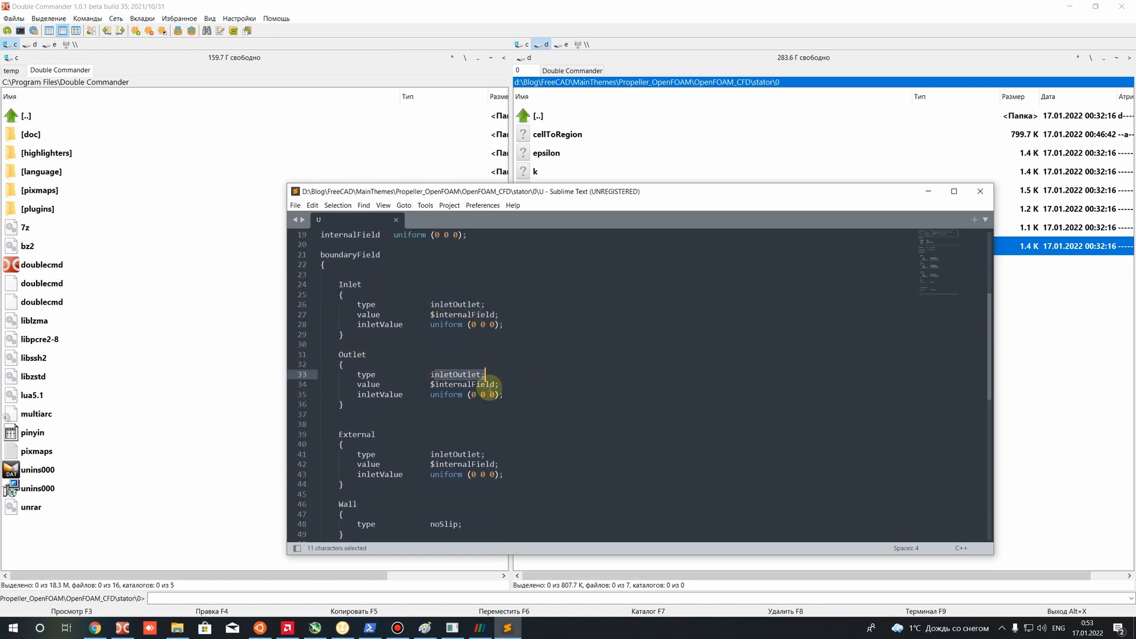
drag(439, 454, 514, 462)
click(514, 462)
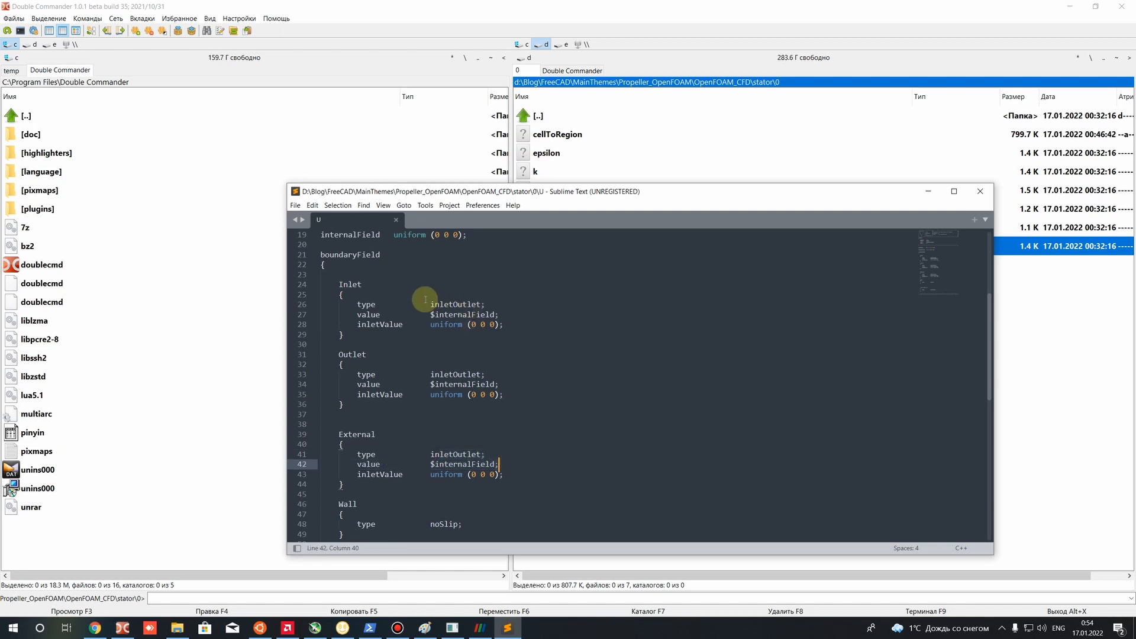
drag(435, 305, 467, 305)
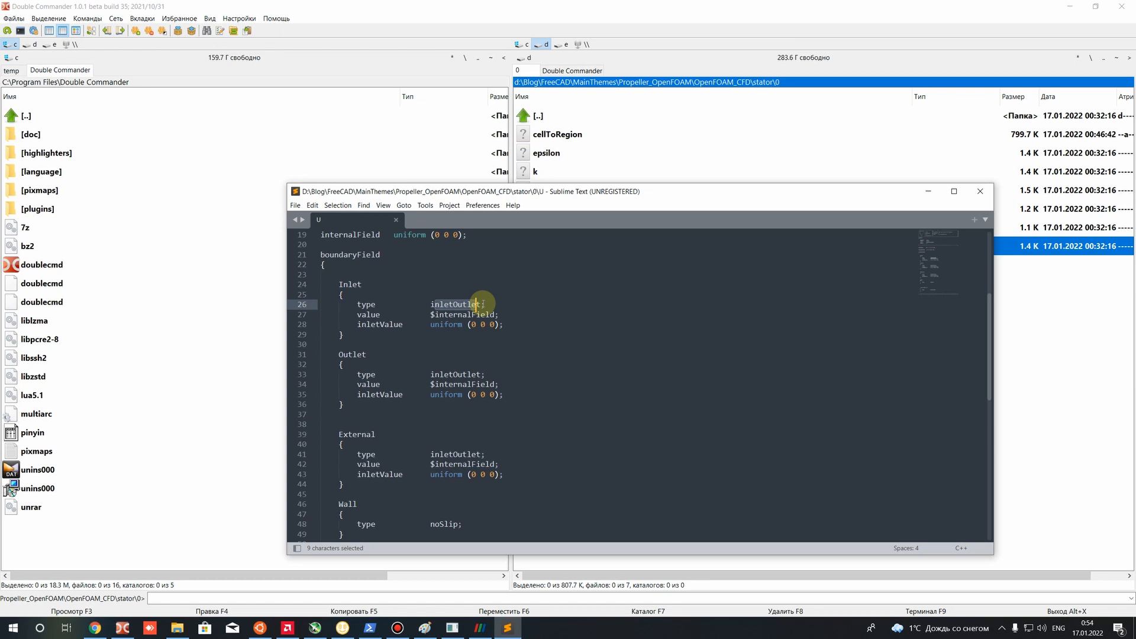
mouse_move(477, 304)
mouse_down()
mouse_move(432, 304)
mouse_move(463, 305)
mouse_up()
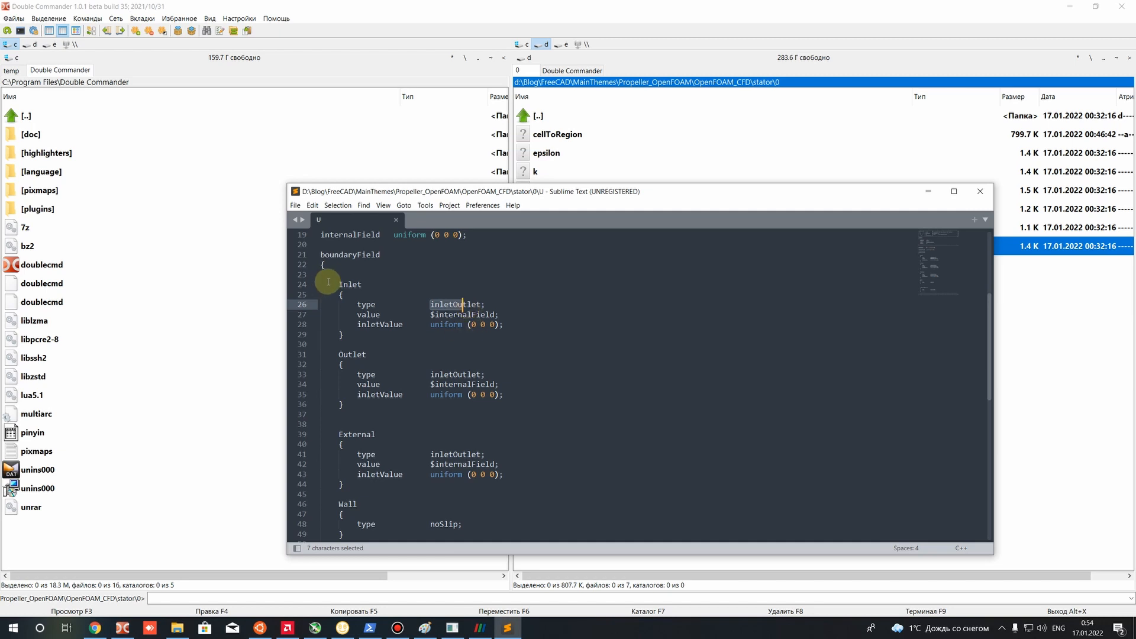
drag(339, 284, 353, 285)
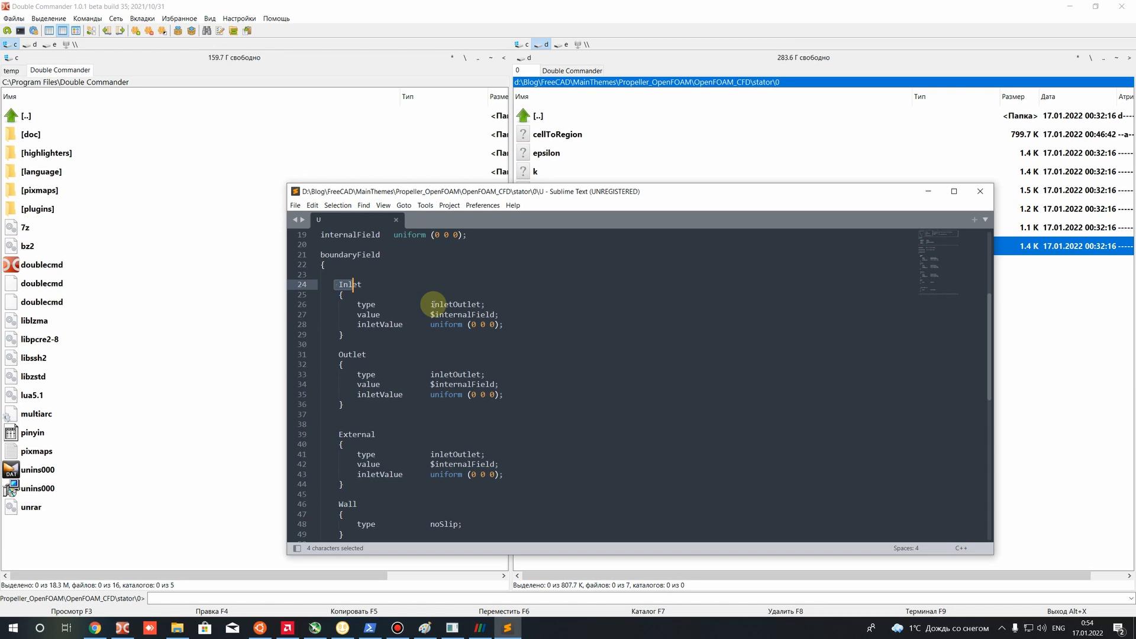
Compare the External patch's velocity condition with those of Inlet and Outlet.
scroll(433, 304, down, 4)
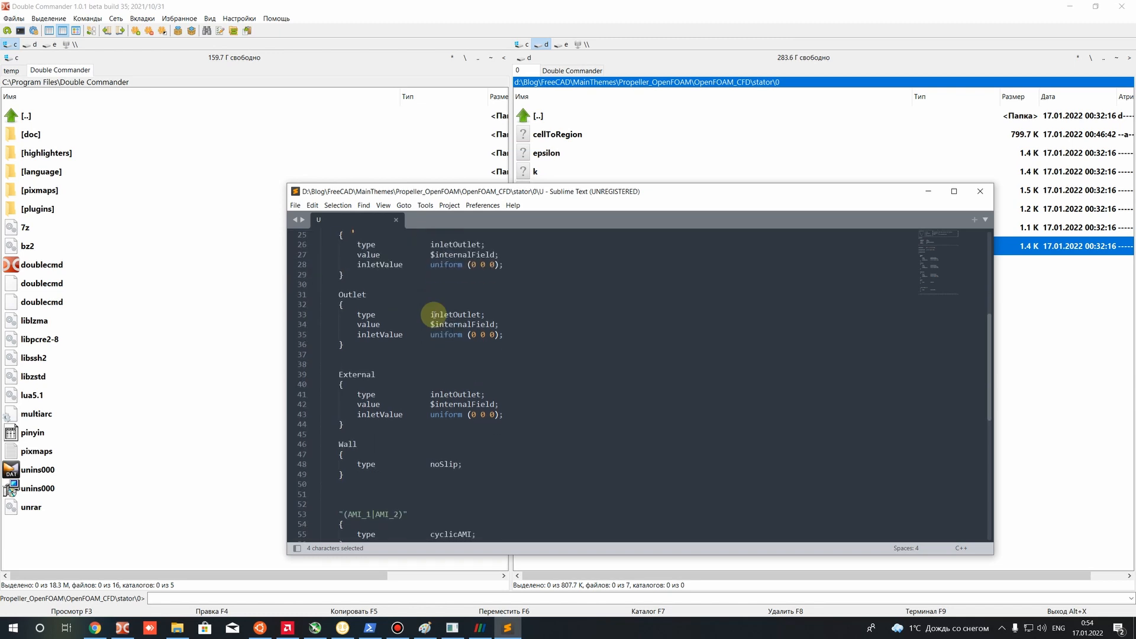
drag(333, 315, 376, 315)
scroll(385, 314, up, 4)
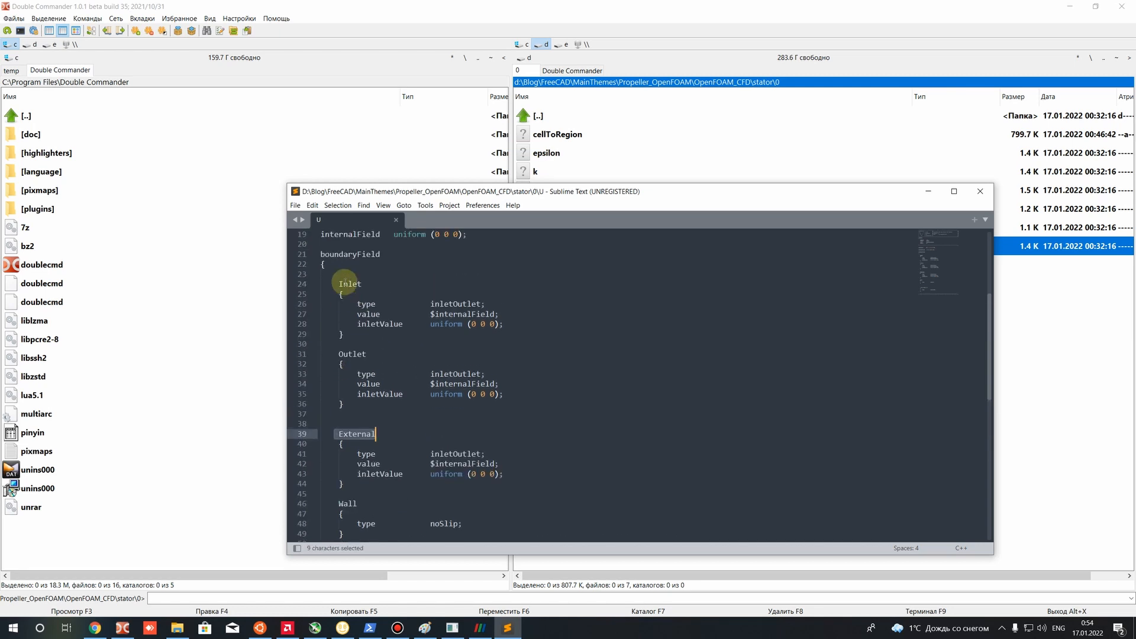
drag(340, 284, 386, 283)
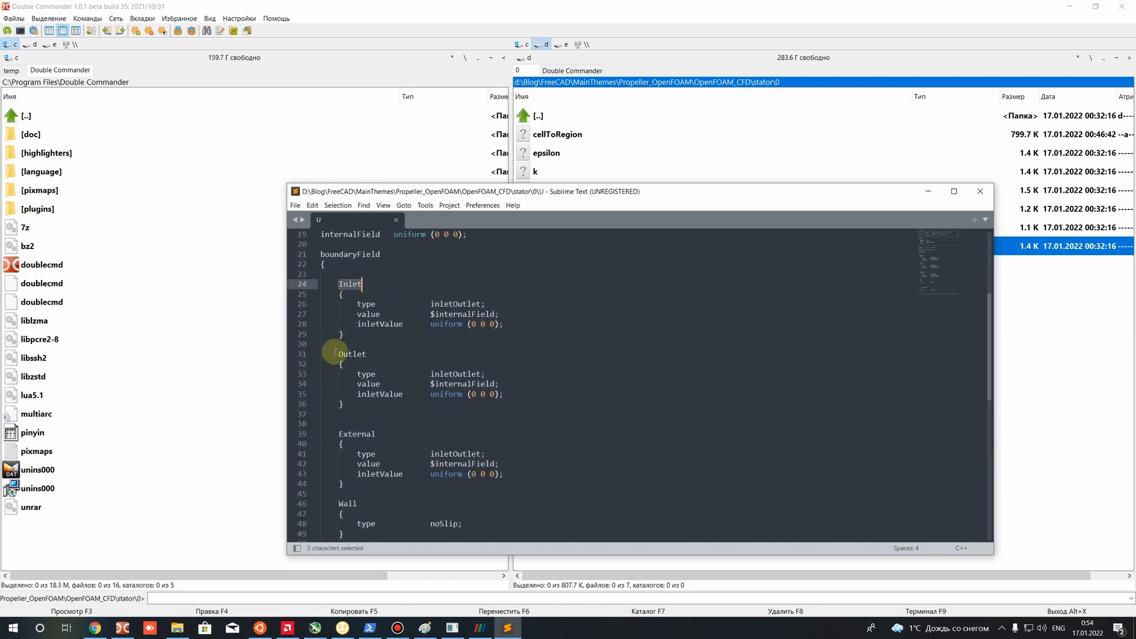
drag(429, 374, 488, 375)
scroll(494, 395, down, 2)
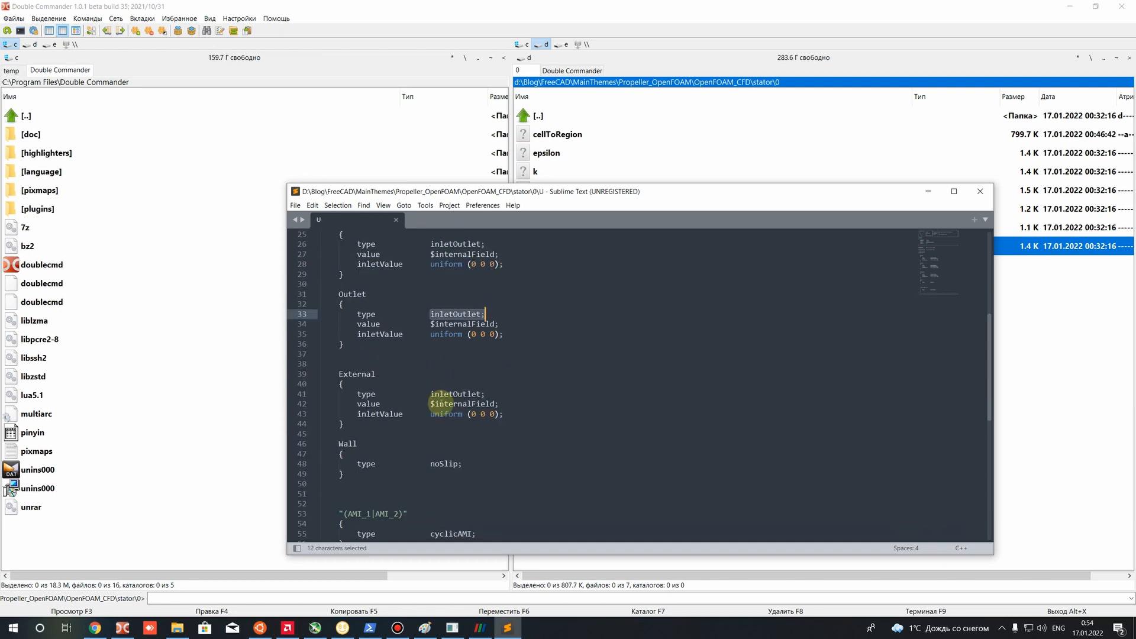
drag(421, 394, 506, 397)
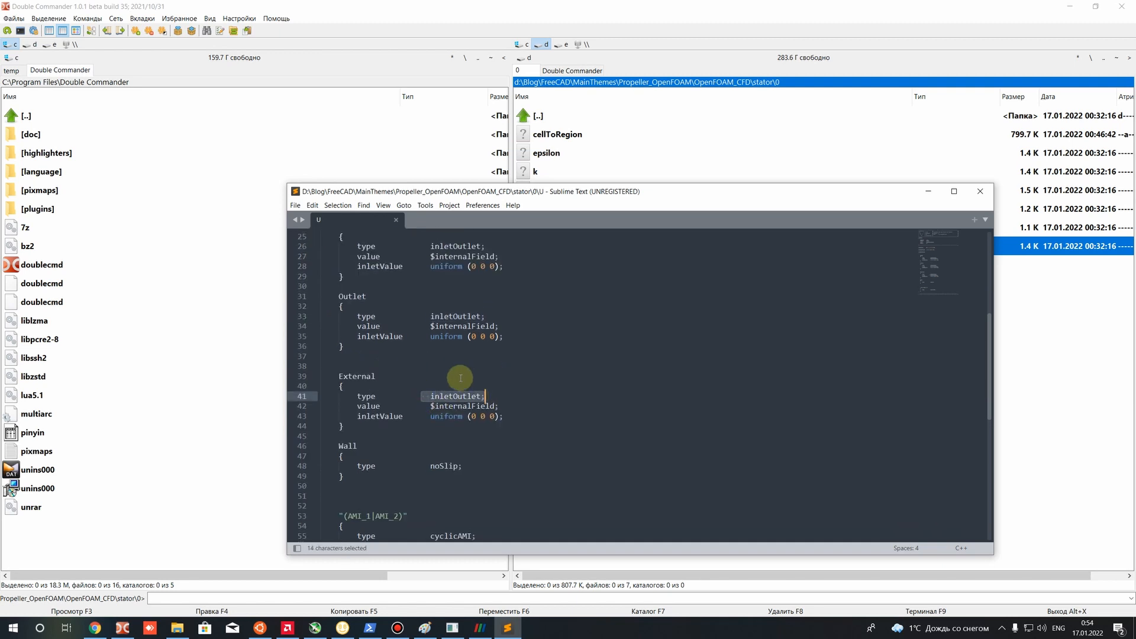
scroll(456, 380, up, 2)
drag(434, 374, 472, 375)
drag(431, 304, 454, 314)
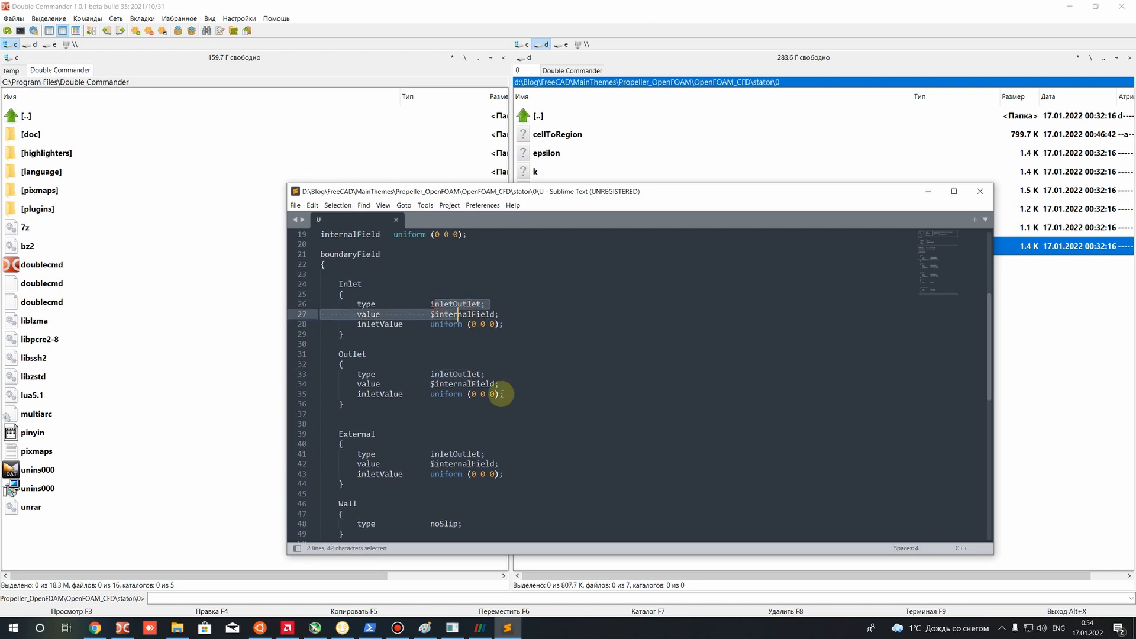
Check the velocity condition type assigned to the Wall patch in U.
scroll(503, 395, down, 4)
double_click(345, 382)
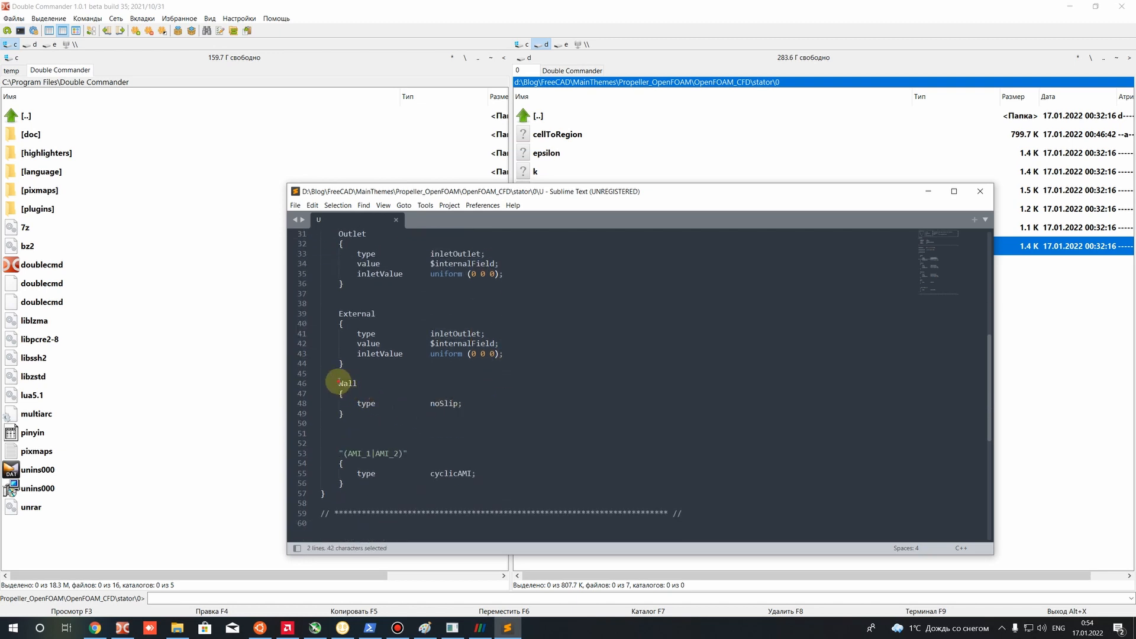
double_click(443, 403)
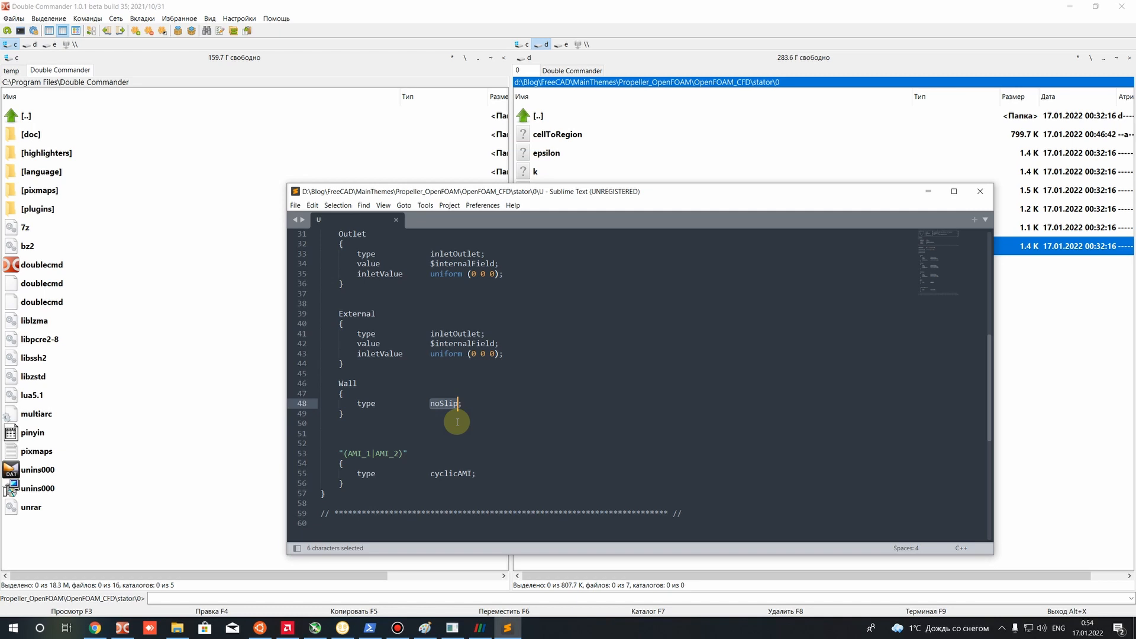
Examine how the AMI_1 and AMI_2 patches are grouped in a single quoted entry in the U file.
scroll(393, 413, down, 2)
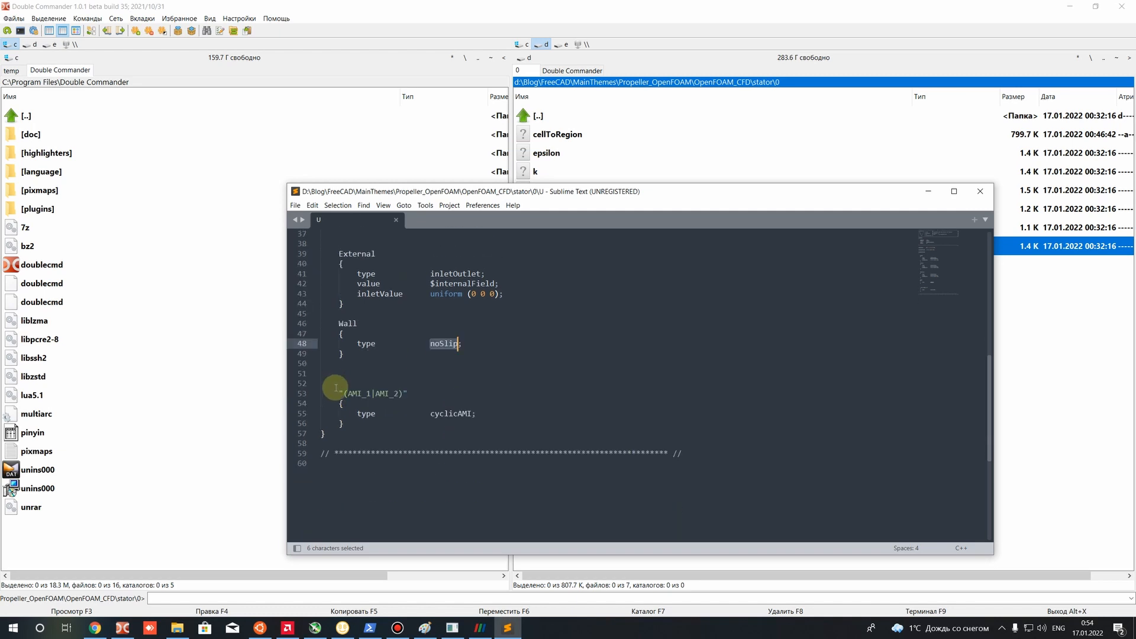
drag(343, 394, 399, 393)
click(342, 400)
click(348, 393)
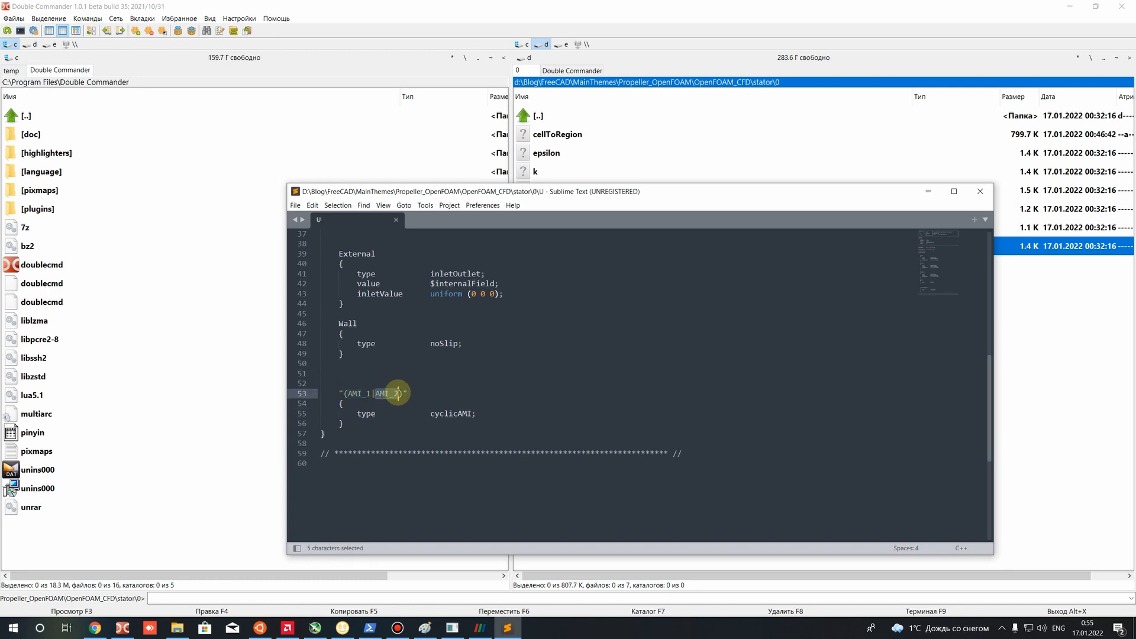
click(367, 392)
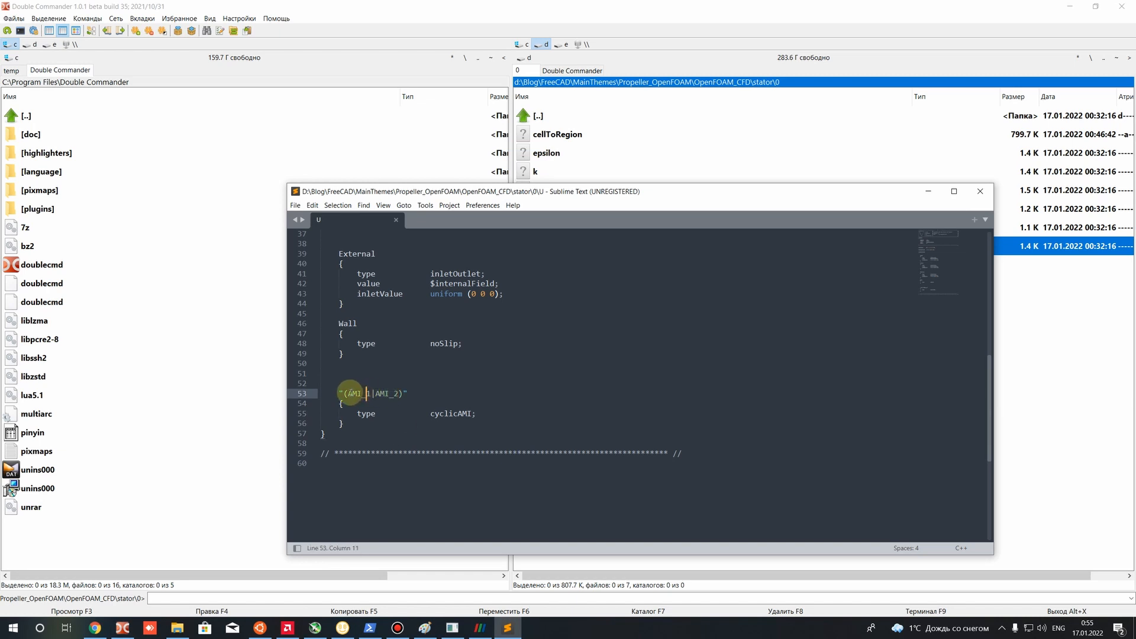
drag(338, 393, 404, 397)
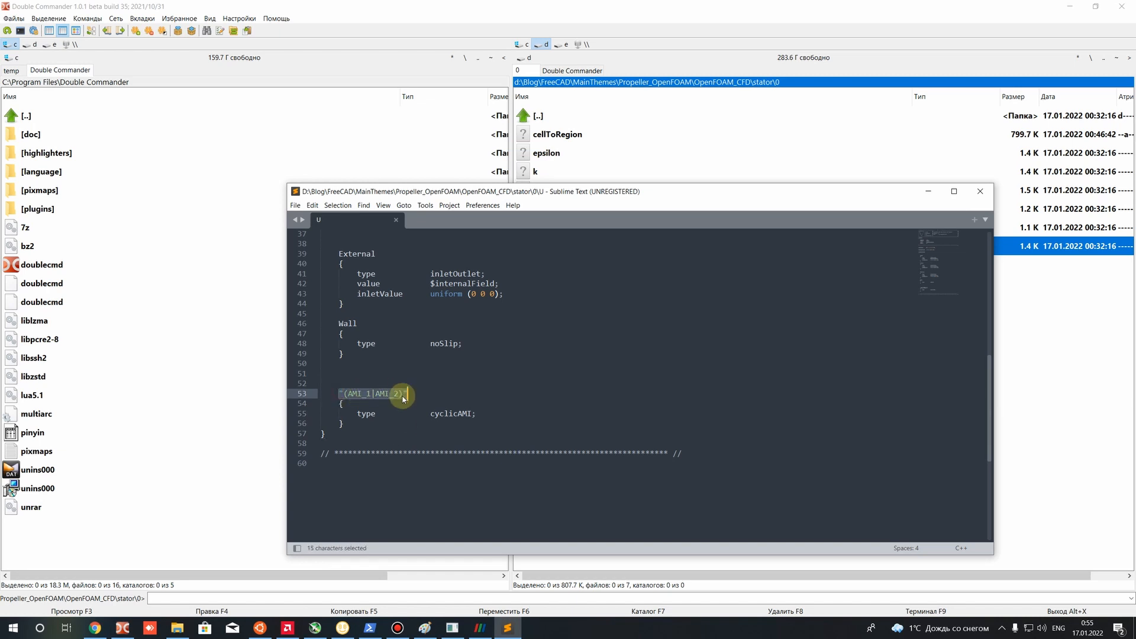
click(390, 406)
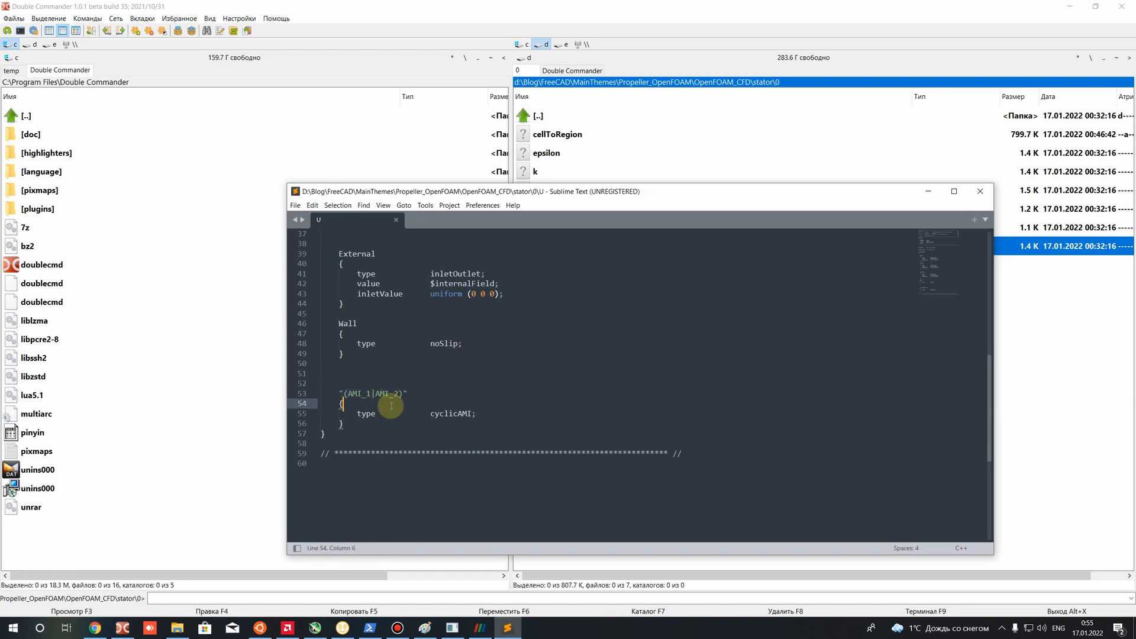
Compare the Inlet, Outlet and External blocks in boundaryField for identical conditions.
scroll(391, 406, up, 2)
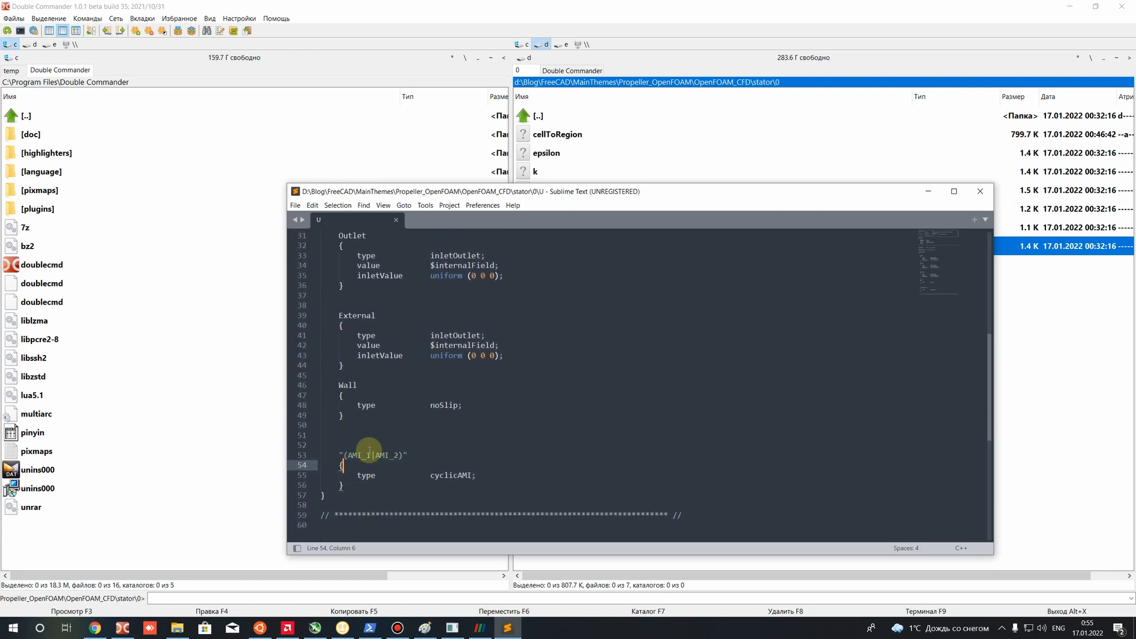
scroll(369, 451, up, 5)
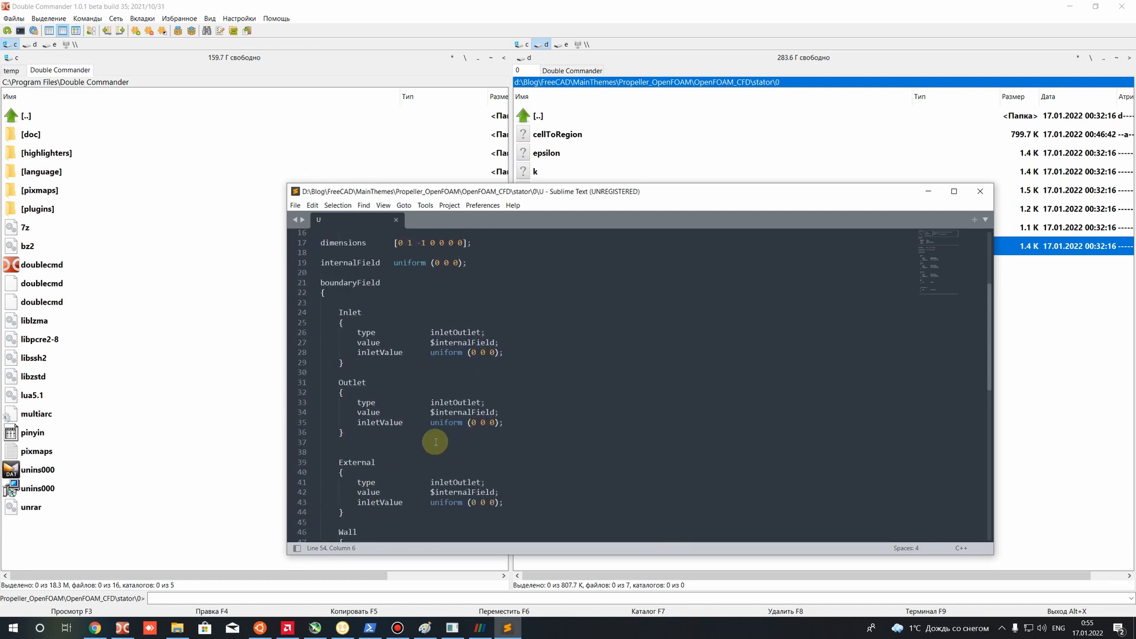
drag(539, 508, 301, 314)
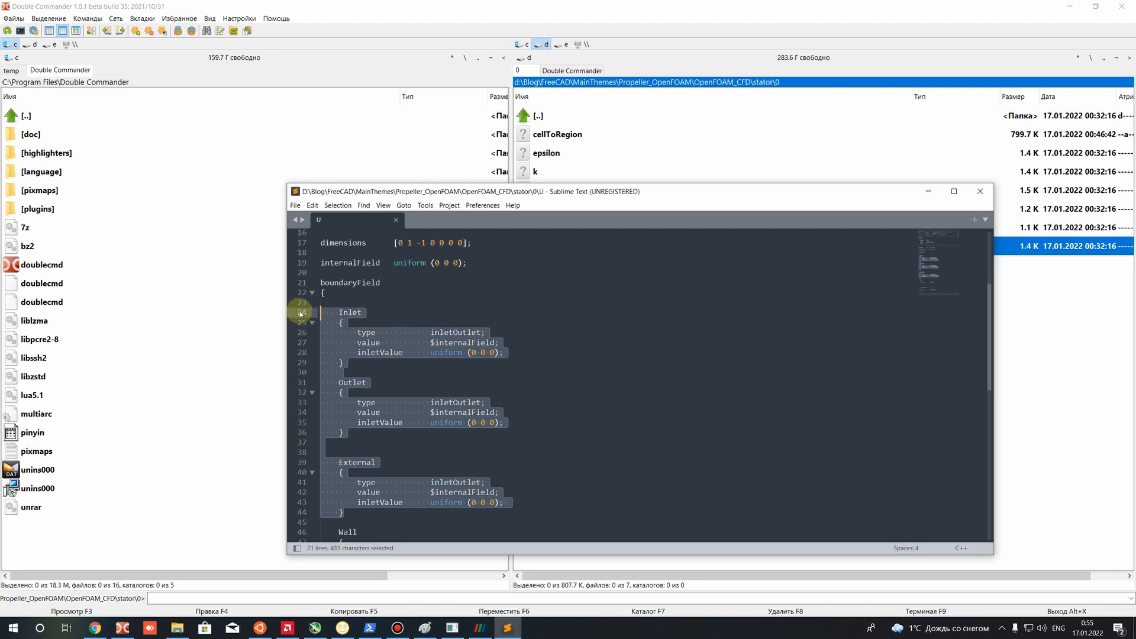
click(337, 313)
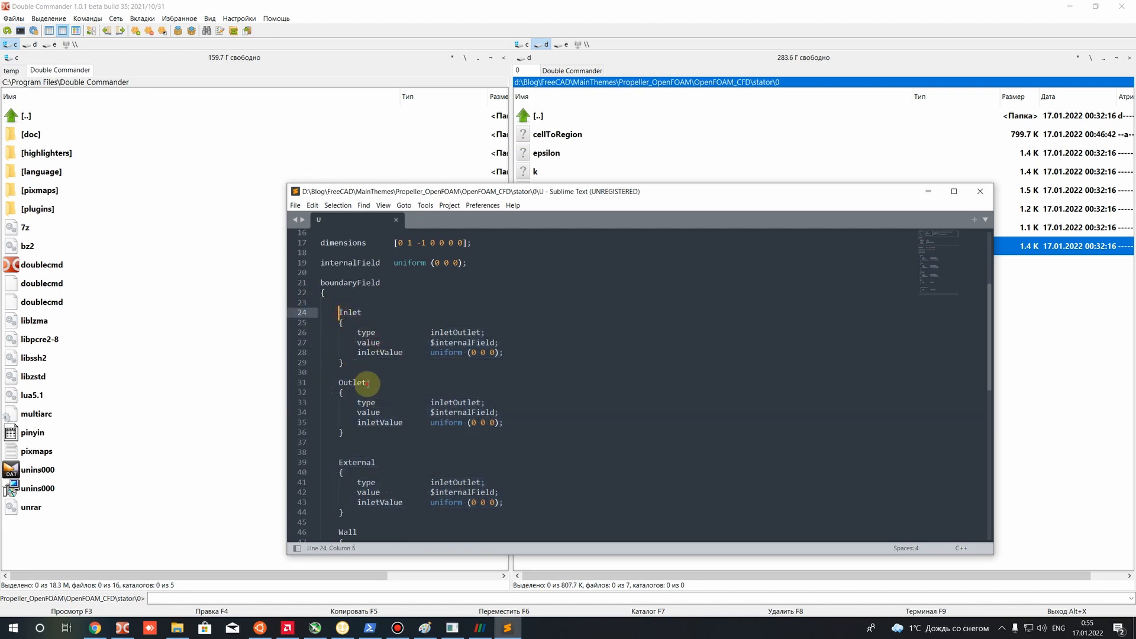
drag(386, 462, 336, 463)
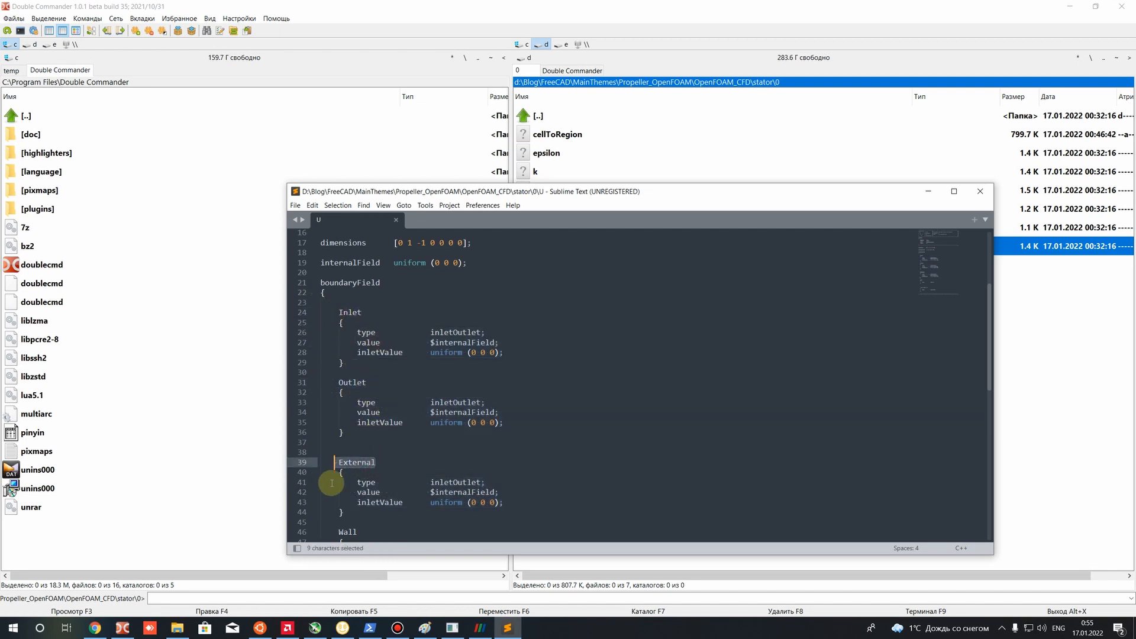
Change the Inlet patch name in boundaryField to the grouped name "(Inlet|Outlet|External)" and save U.
click(336, 312)
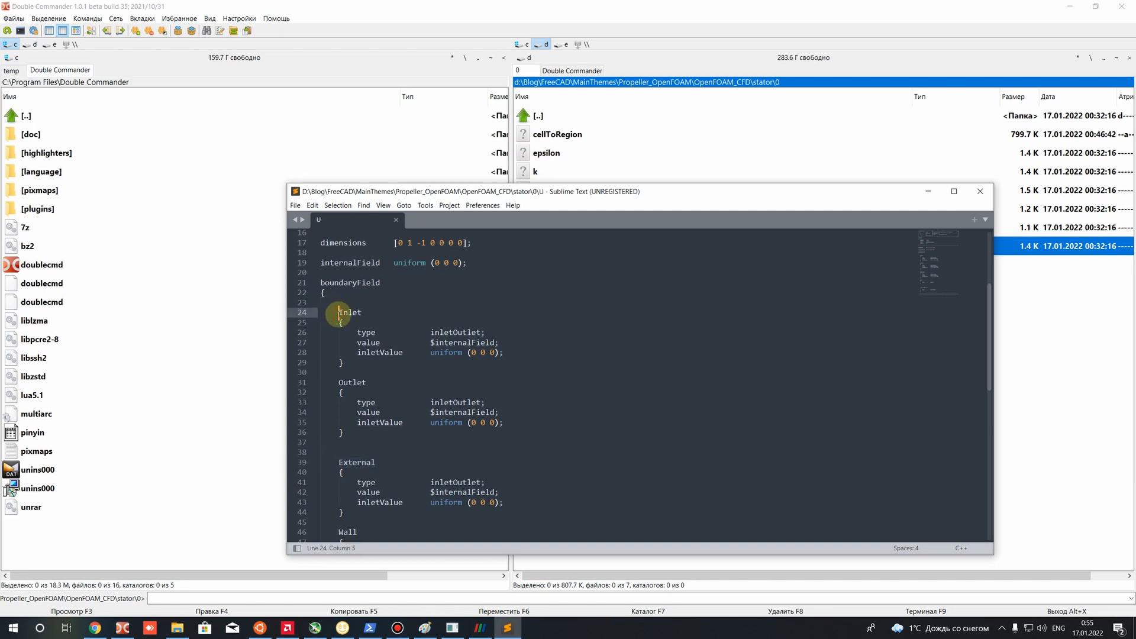
text("")
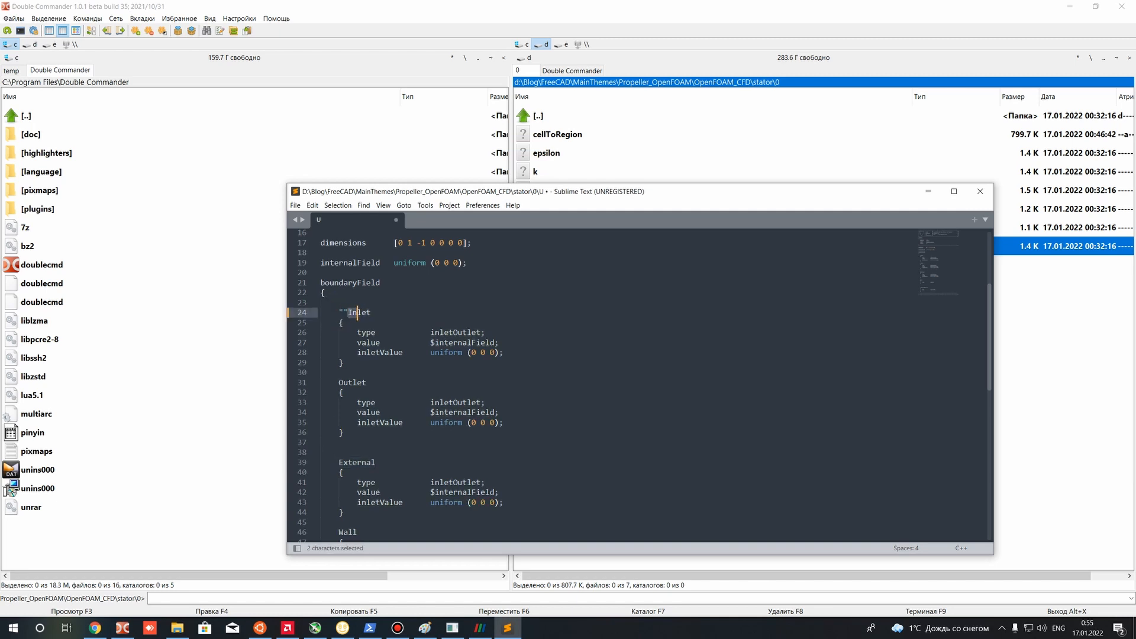
key(ctrl+x)
key(ctrl+v)
key(ctrl+space)
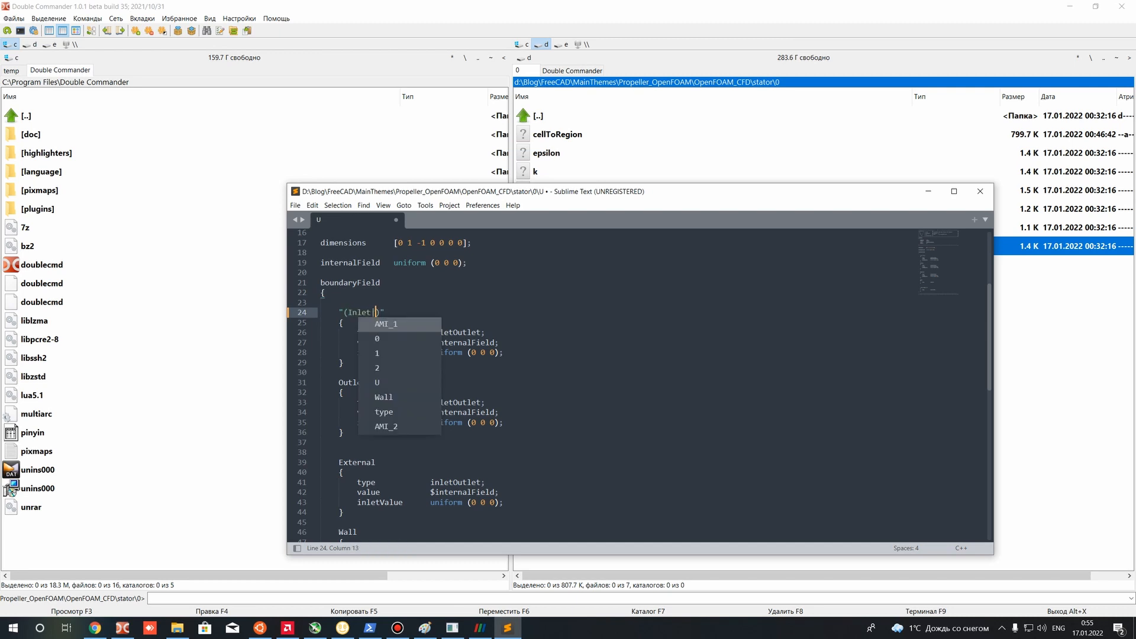
text(Outl)
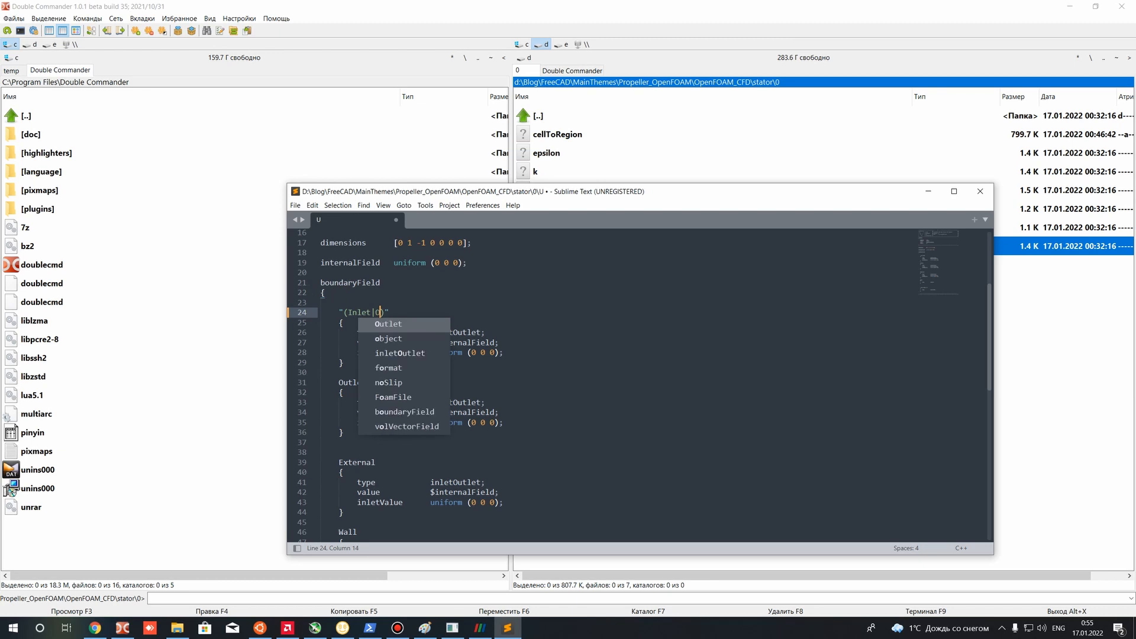
text(et)
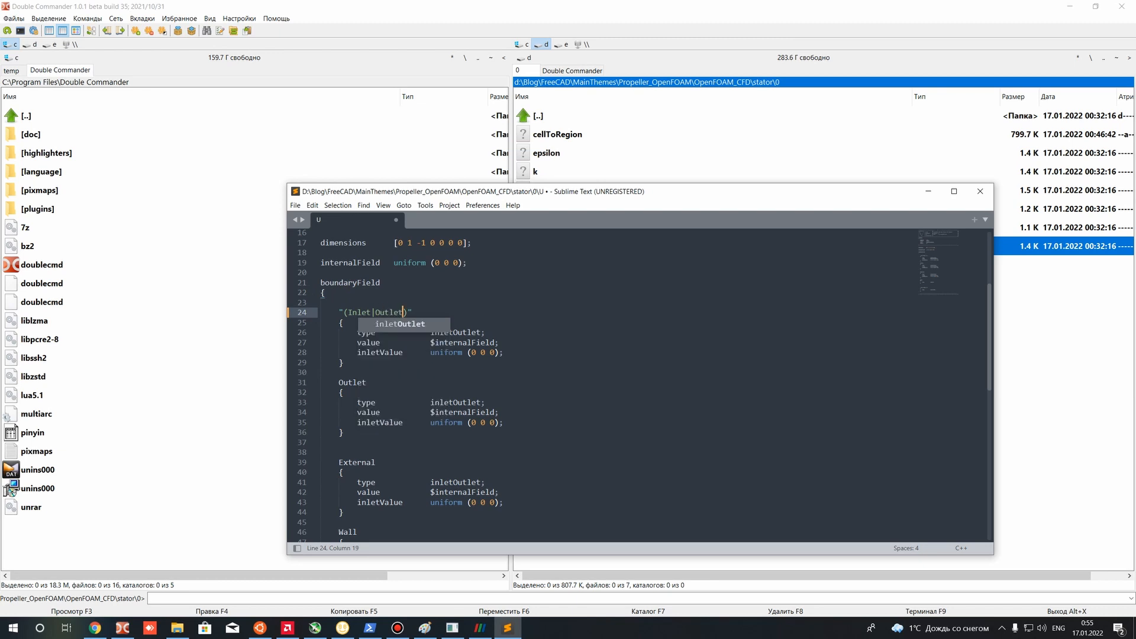
text(|)
key(ctrl+space)
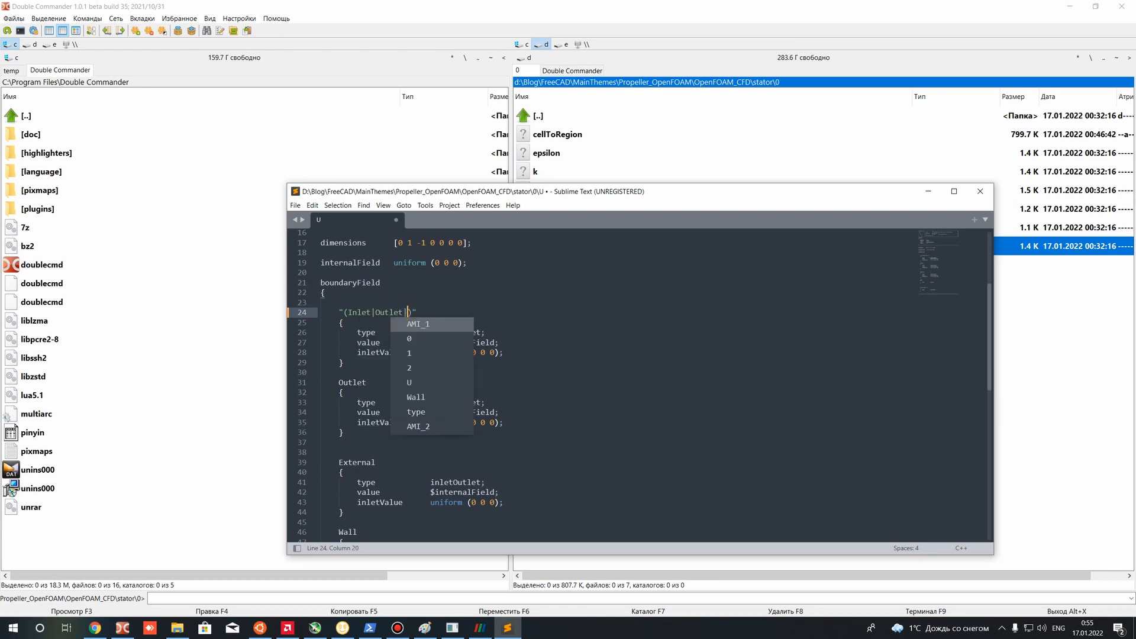
text(Exter)
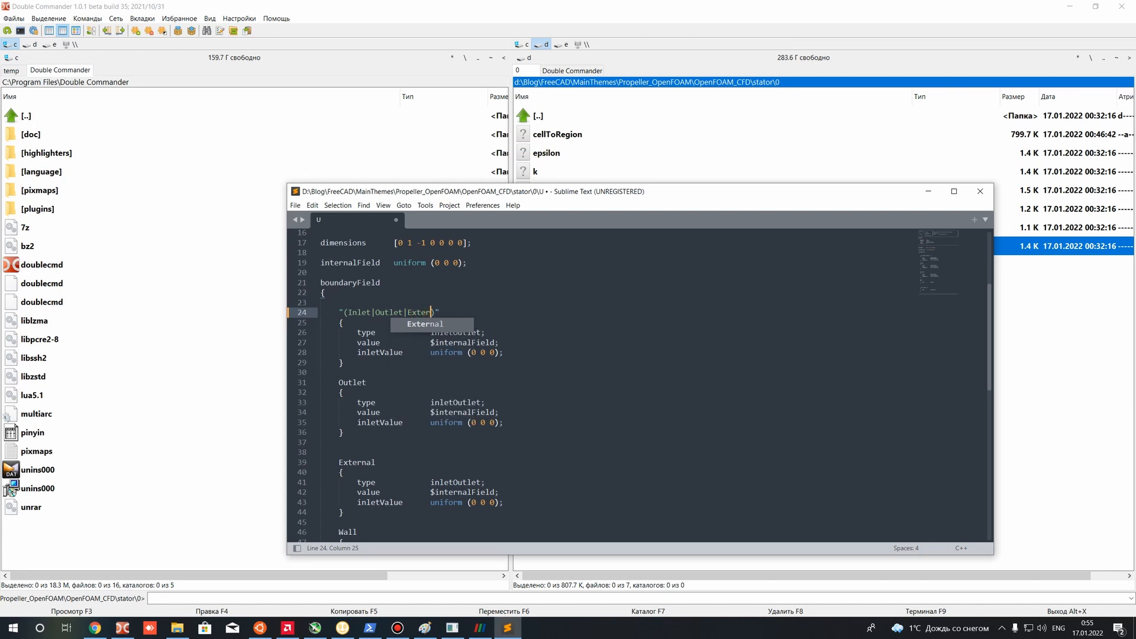
text(nal)
key(ctrl+s)
Delete the separate Outlet and External blocks and the surplus blank lines above Wall, then save U.
scroll(431, 296, down, 2)
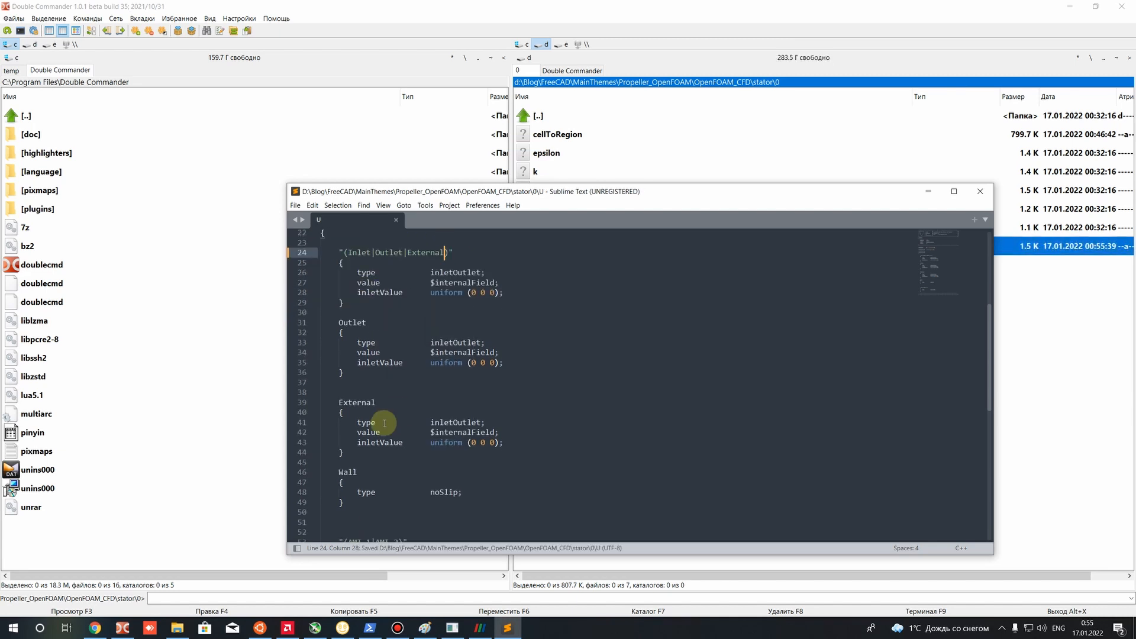
drag(393, 456, 322, 362)
drag(286, 317, 287, 322)
key(BackSpace)
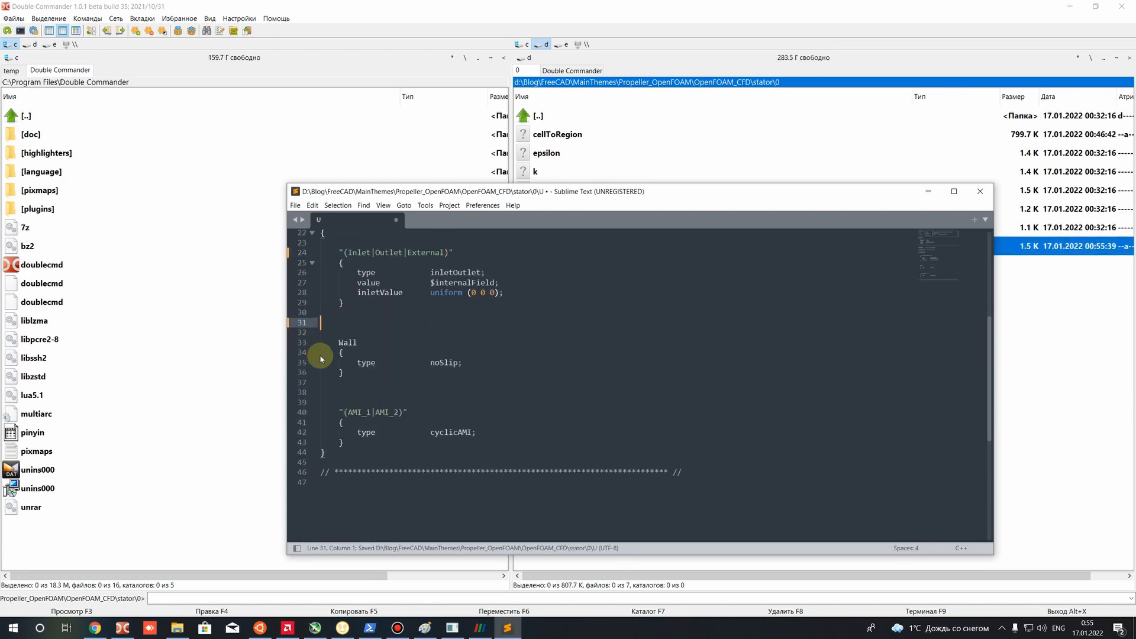
key(BackSpace)
scroll(393, 358, up, 2)
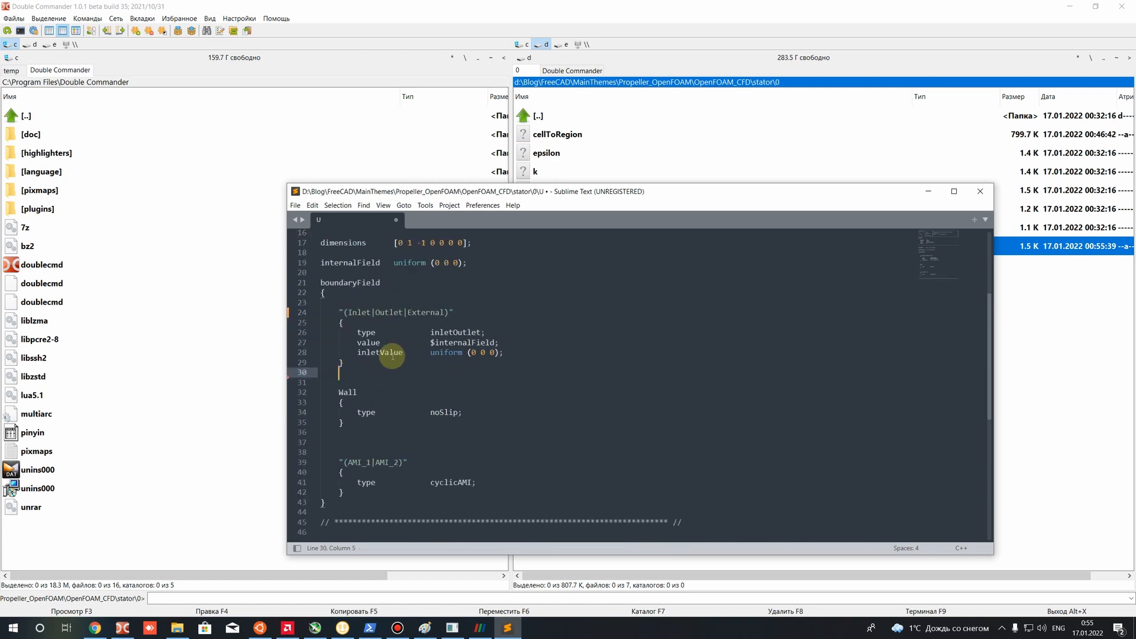
key(BackSpace)
key(BackSpace)
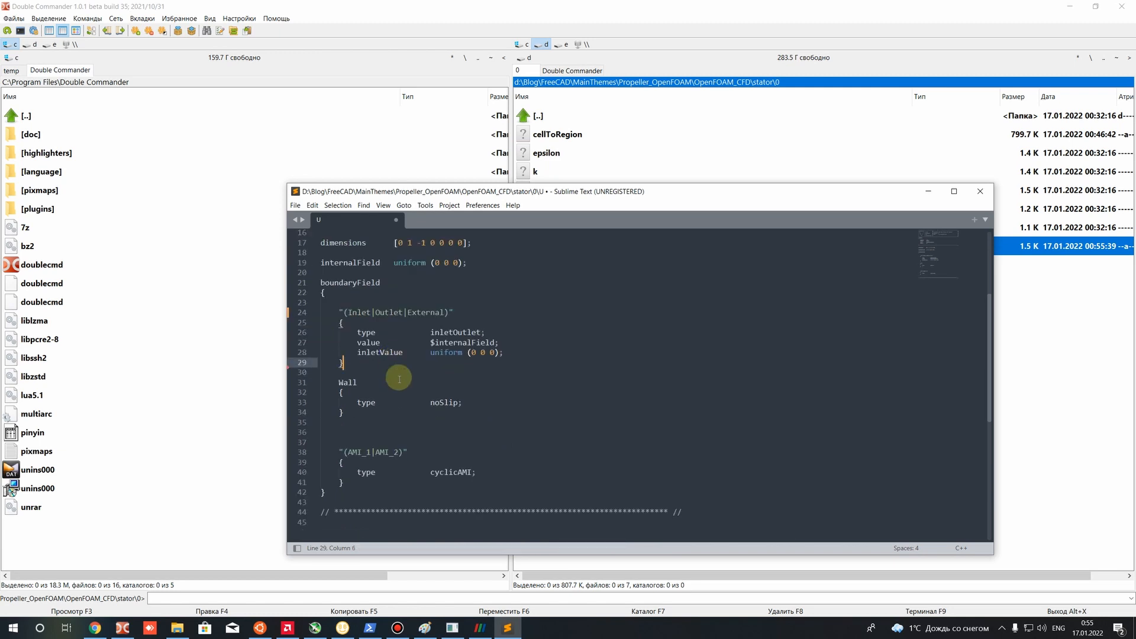
key(ctrl+s)
Review the grouped Inlet, Outlet and External entry, checking its name and its type, value and inletValue lines.
drag(405, 366, 448, 312)
click(406, 378)
click(344, 312)
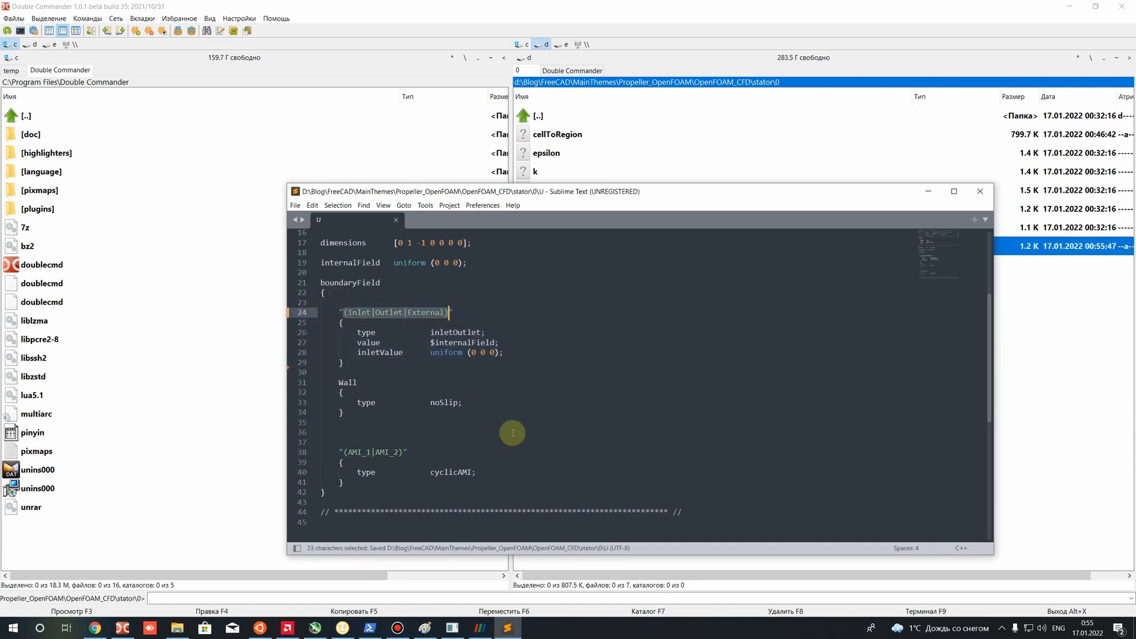
drag(510, 354, 298, 333)
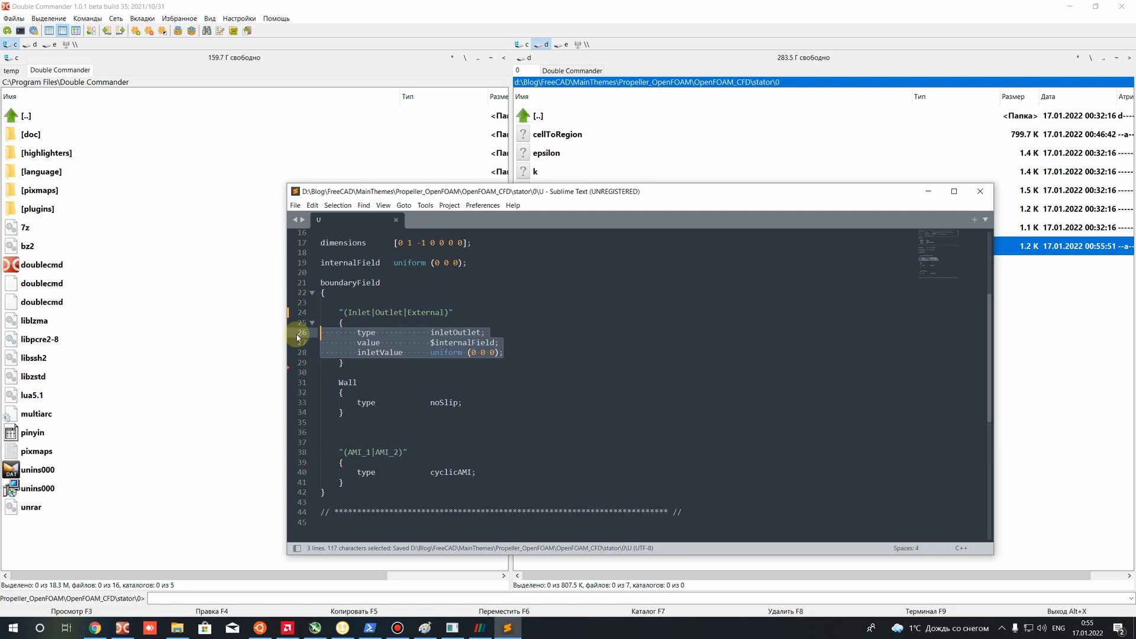
click(428, 355)
click(359, 333)
click(431, 335)
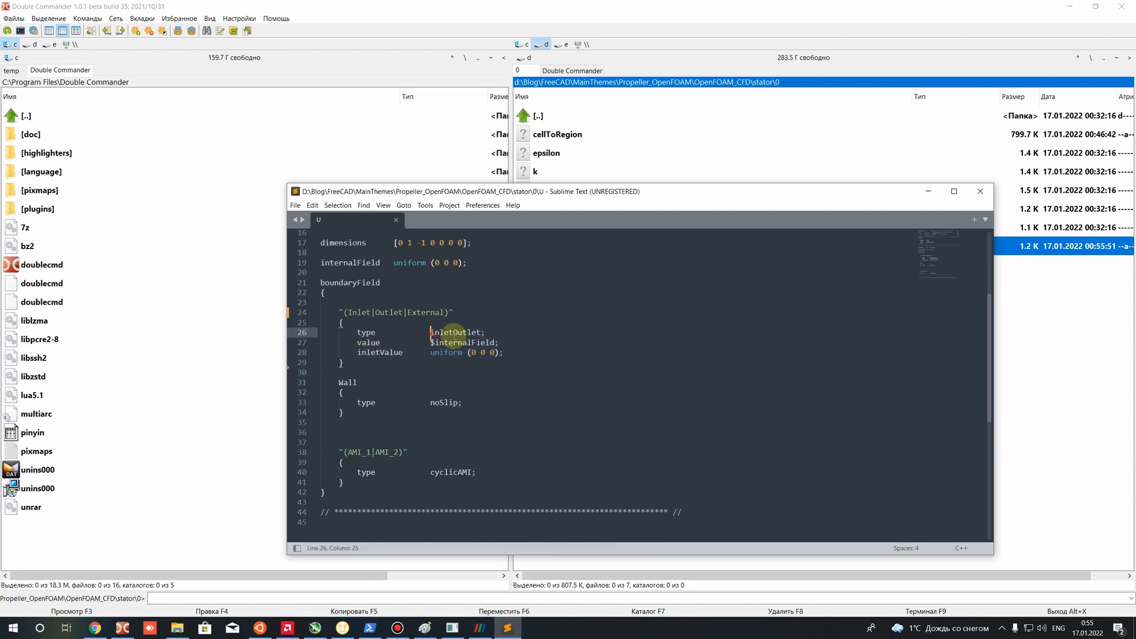
drag(514, 354, 259, 332)
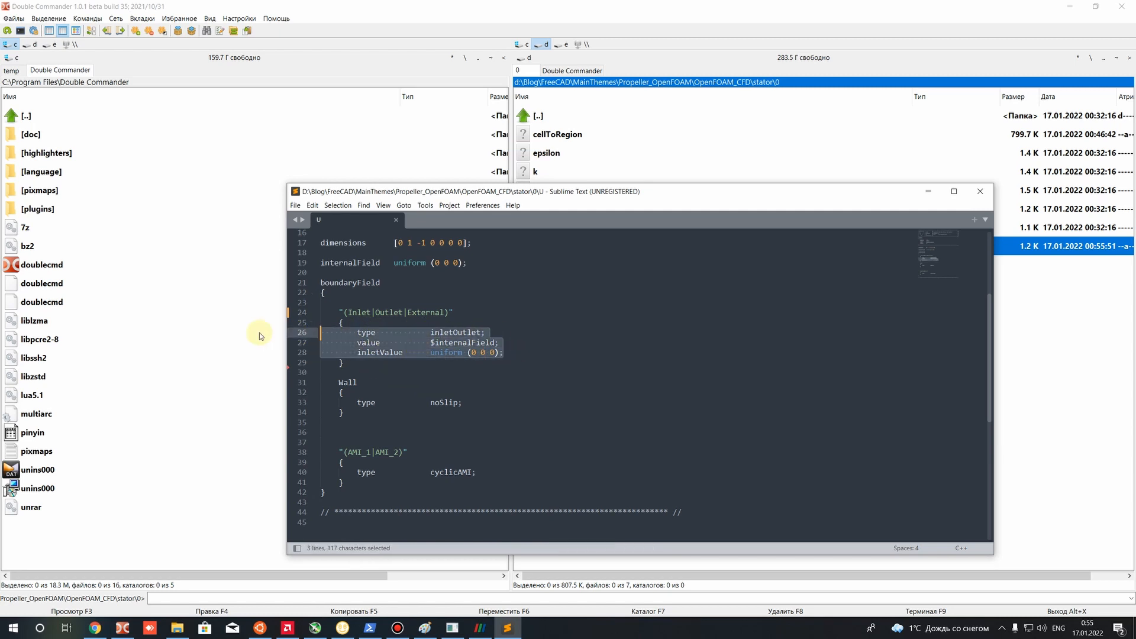
Save and close the U file, and open the p file from the stator's 0 folder in Sublime Text.
key(ctrl+s)
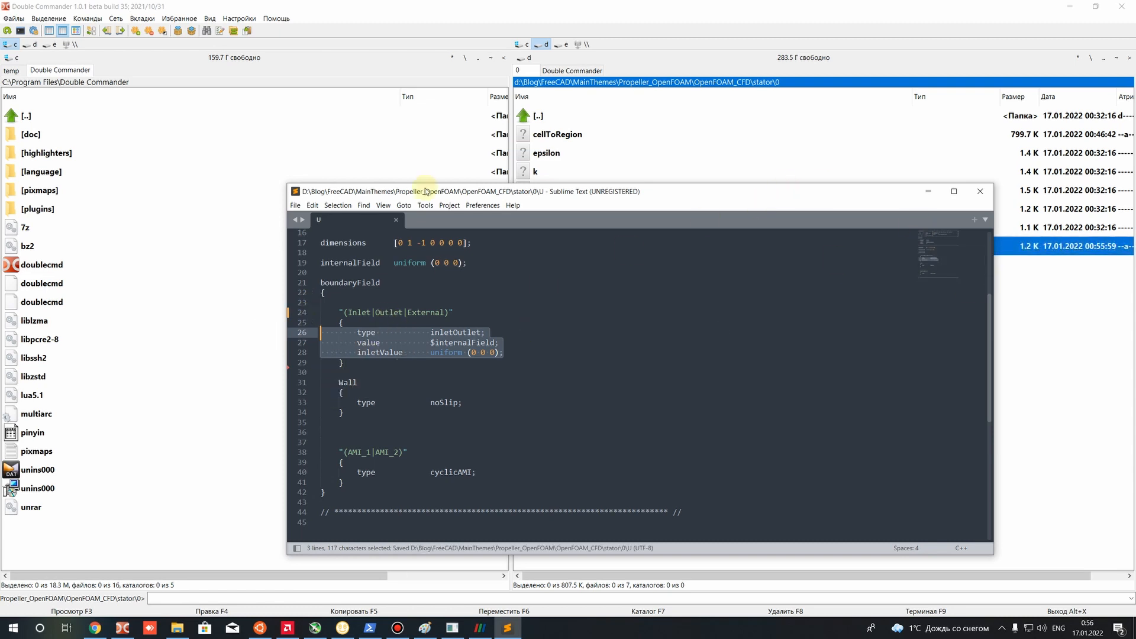
click(980, 194)
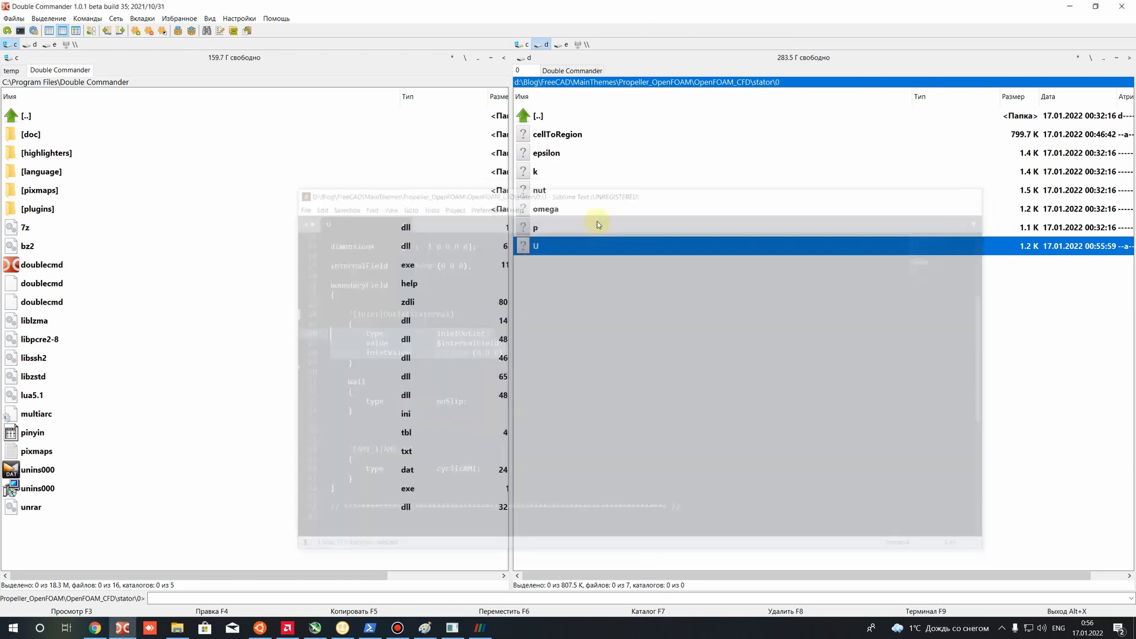
right_click(530, 229)
click(592, 248)
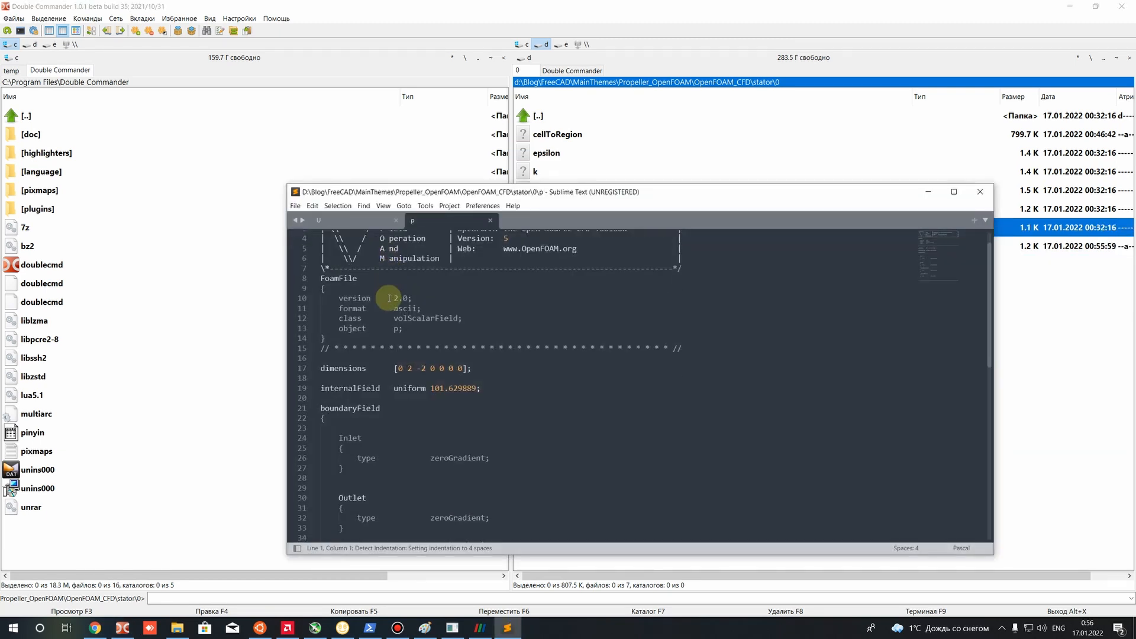
Examine the Inlet, Outlet, Wall|External and AMI_1|AMI_2 boundary conditions in the p file, and close the editor.
scroll(402, 303, down, 6)
scroll(484, 377, up, 2)
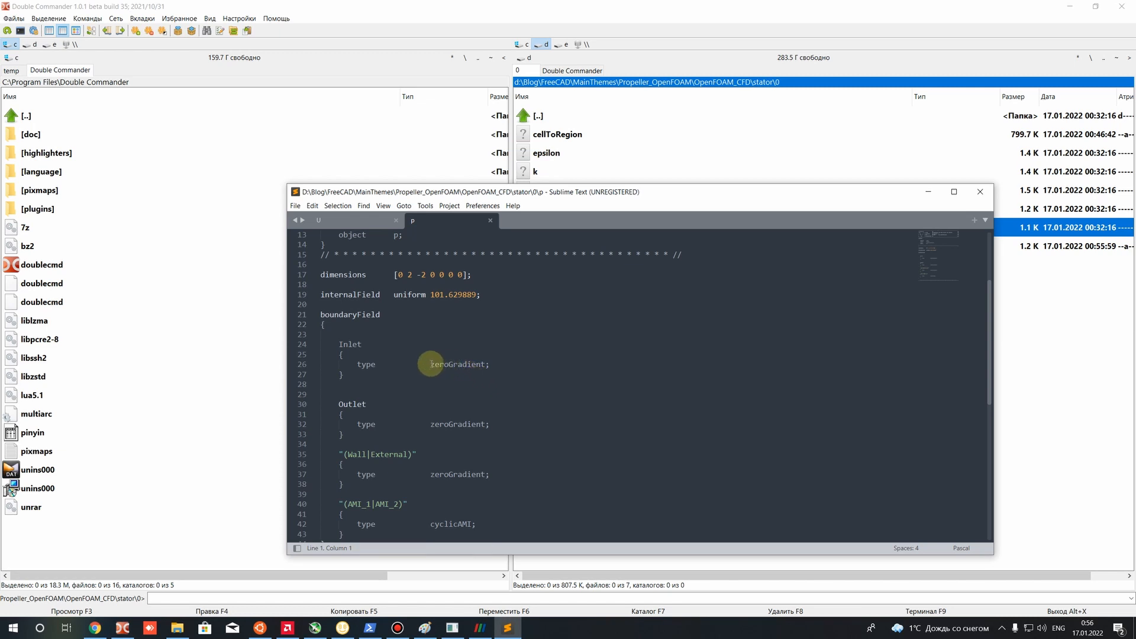
drag(430, 364, 302, 285)
scroll(480, 355, down, 2)
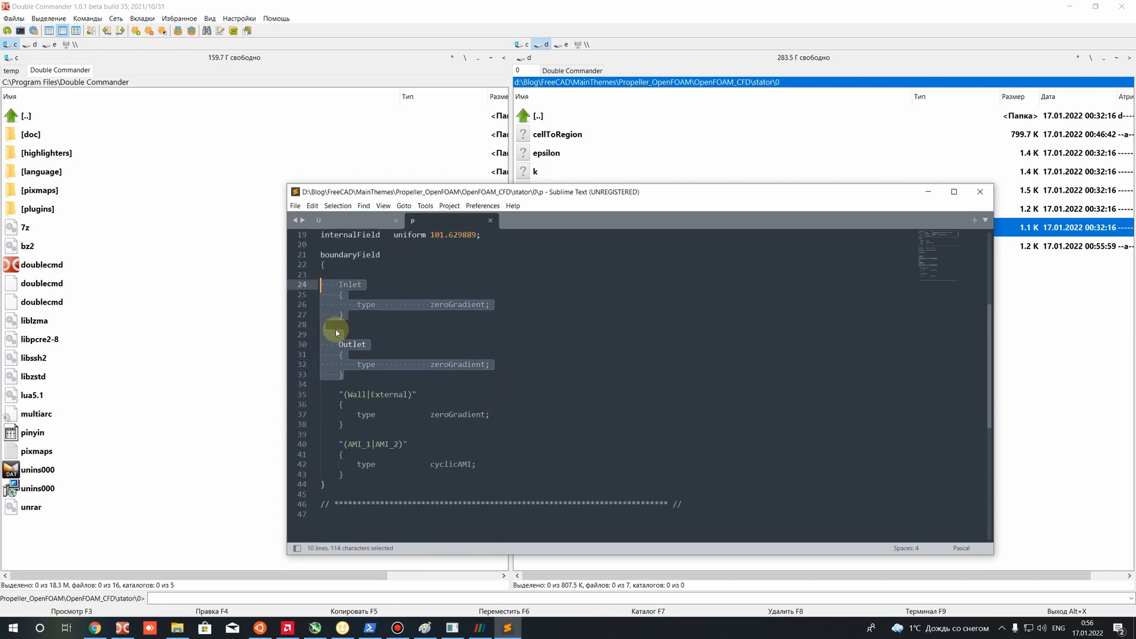
drag(521, 437, 296, 294)
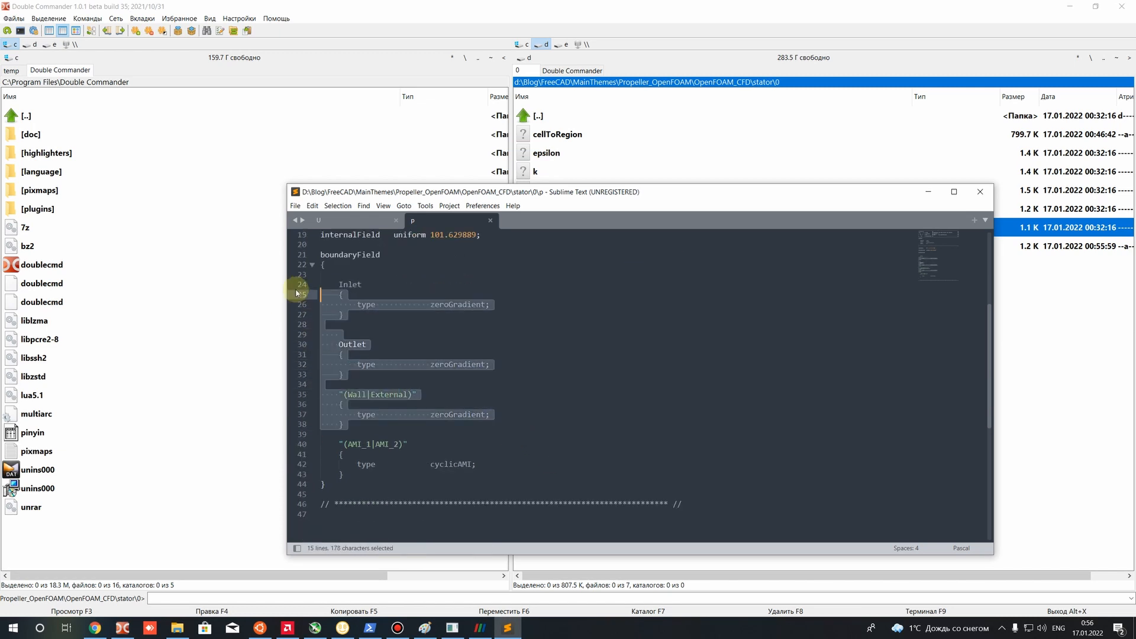
scroll(406, 375, down, 3)
click(406, 374)
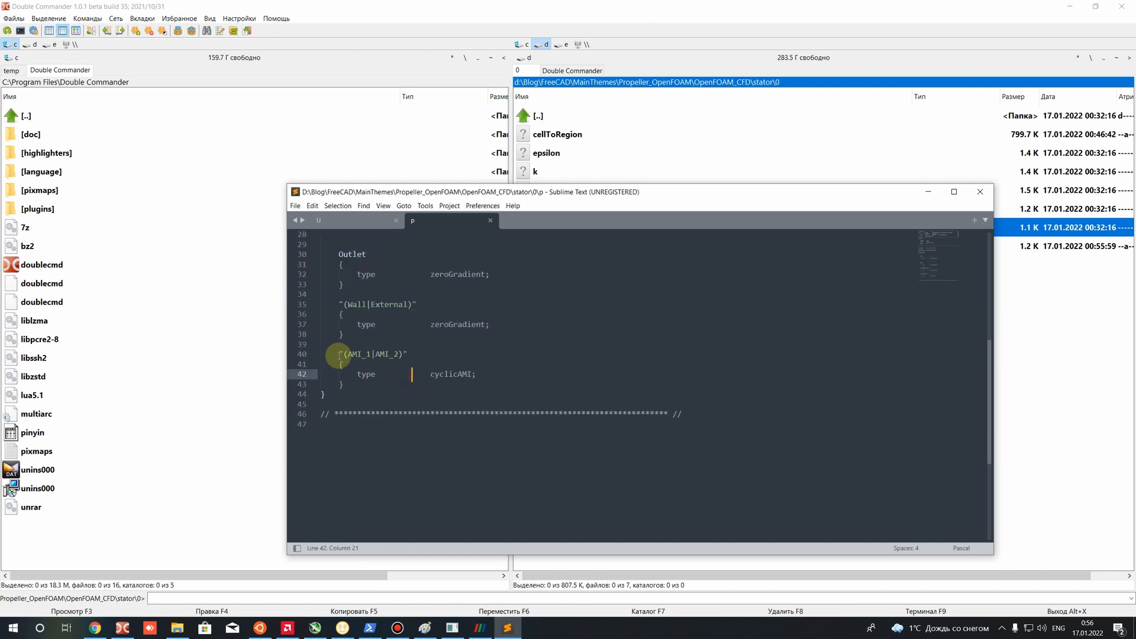
drag(339, 354, 446, 361)
drag(348, 354, 353, 354)
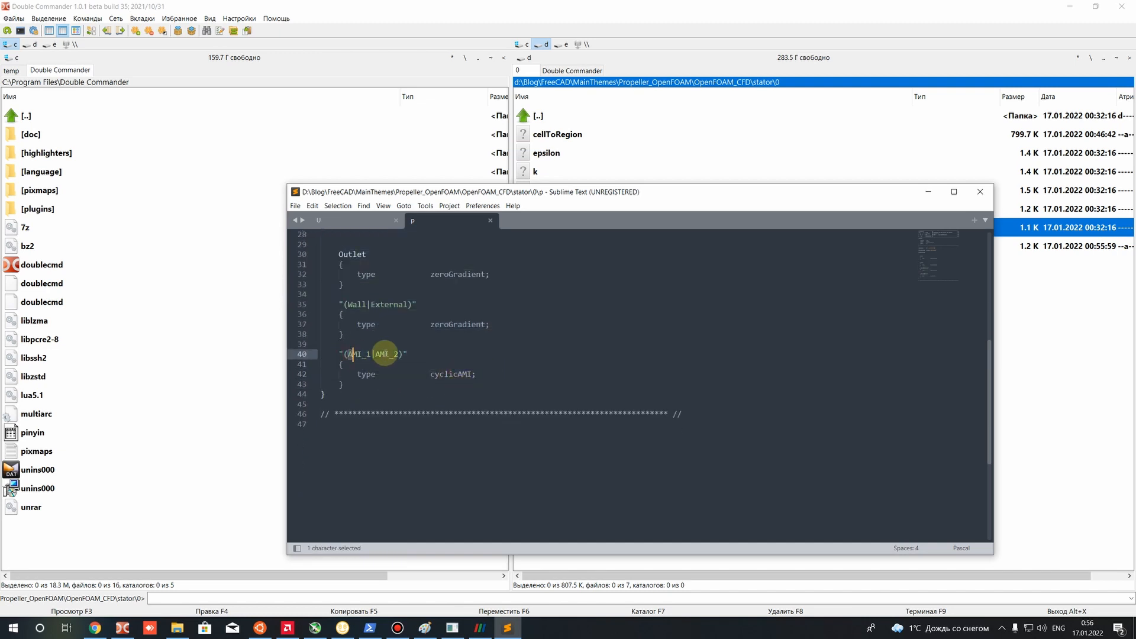
click(395, 220)
click(979, 193)
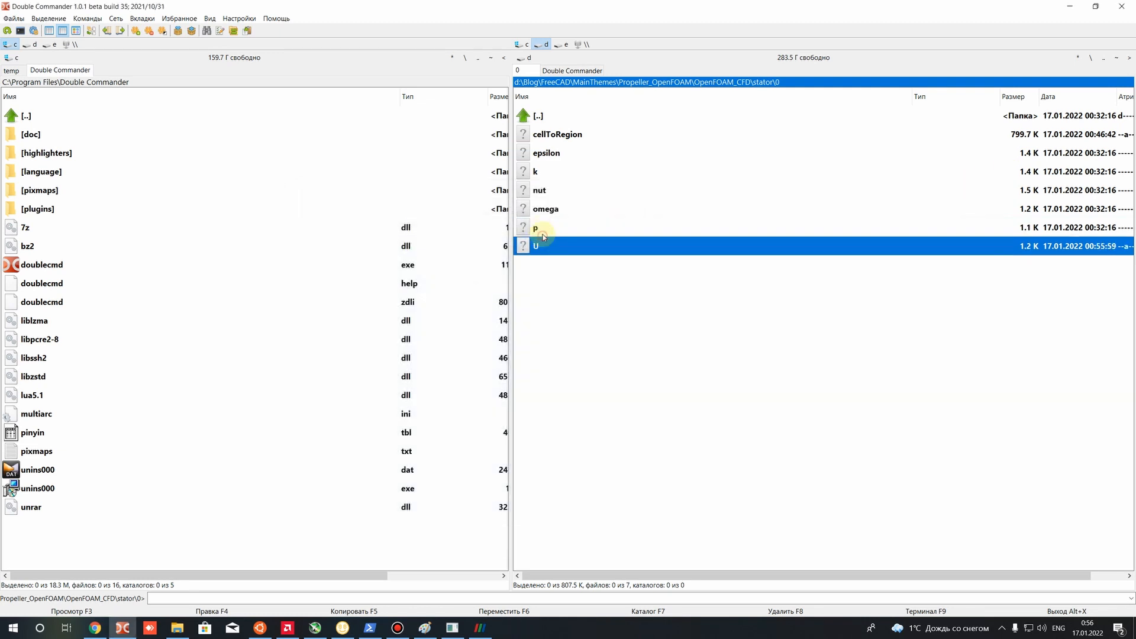
Open the omega file in Sublime Text and examine its internalField value and the Inlet, Outlet and External boundary entries.
right_click(546, 210)
click(587, 239)
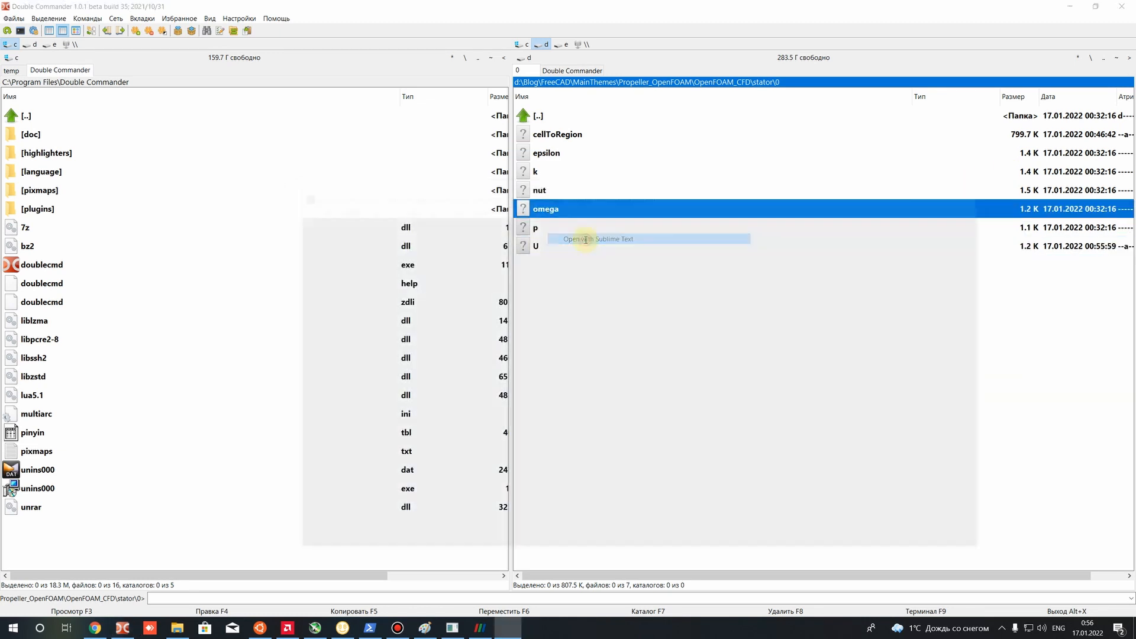
scroll(510, 297, down, 5)
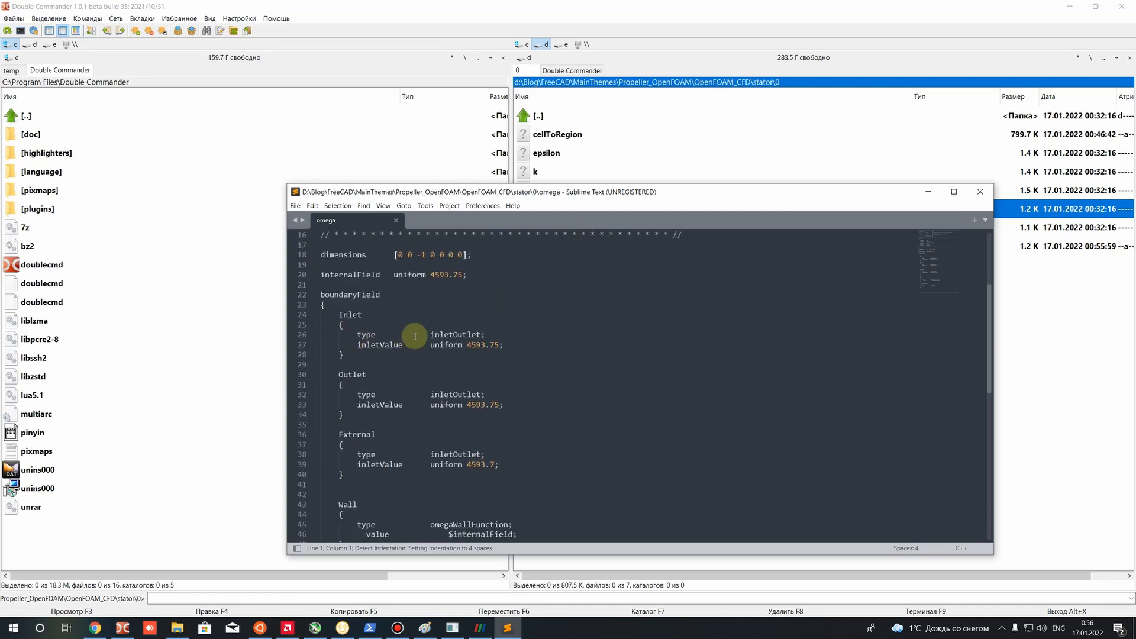
drag(430, 335, 485, 334)
drag(444, 395, 485, 395)
drag(430, 275, 464, 275)
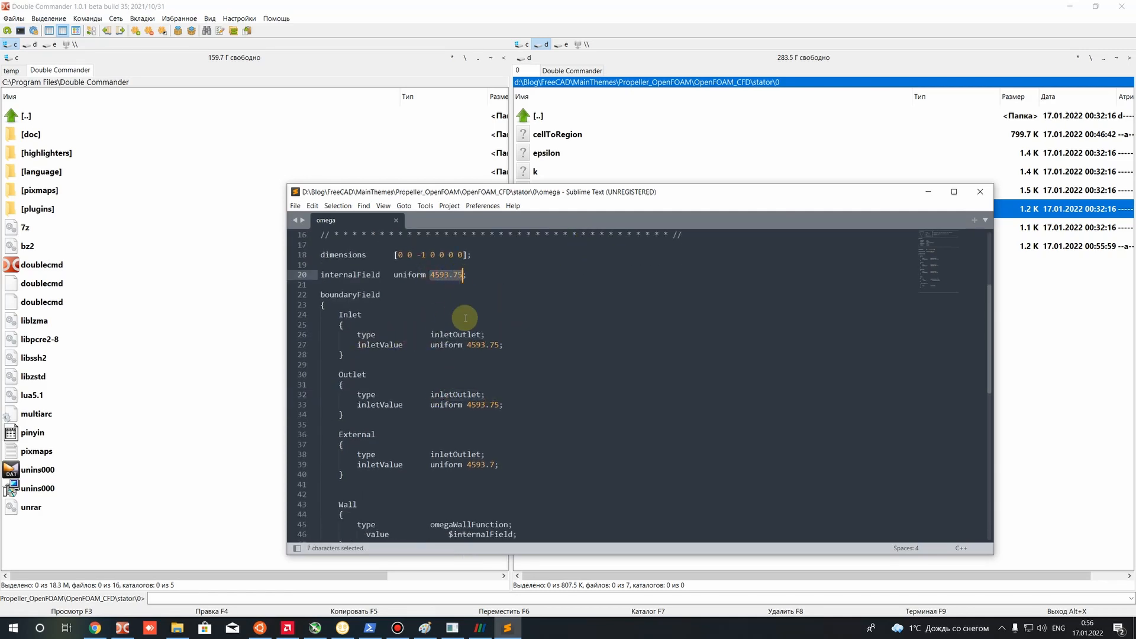
drag(320, 275, 426, 275)
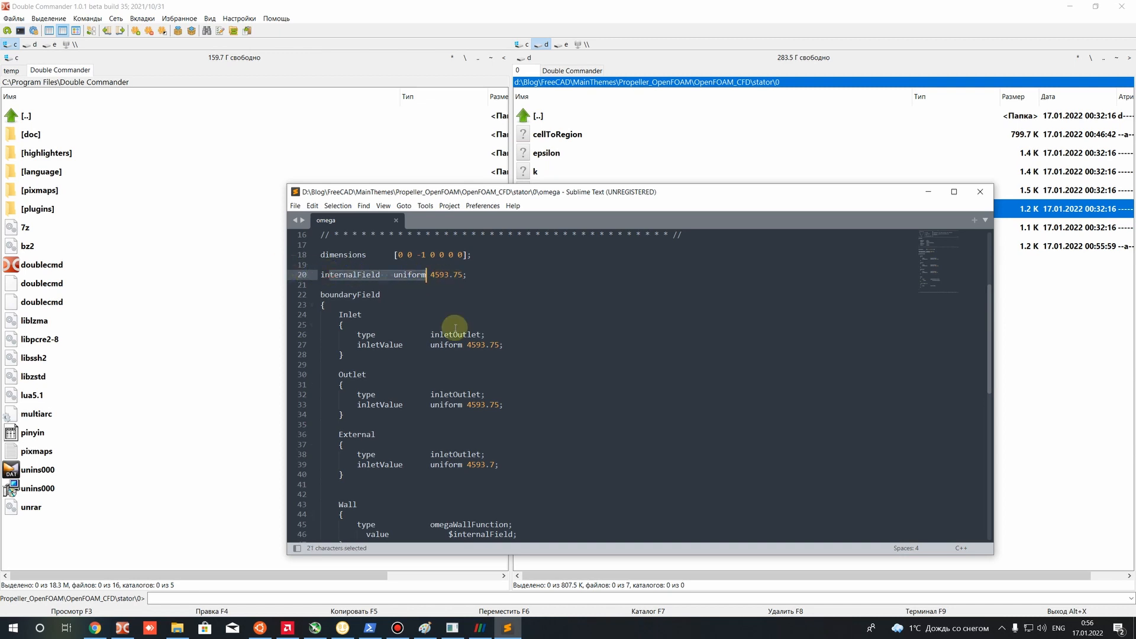
click(455, 327)
drag(441, 335, 472, 337)
drag(454, 396, 485, 404)
drag(449, 455, 476, 464)
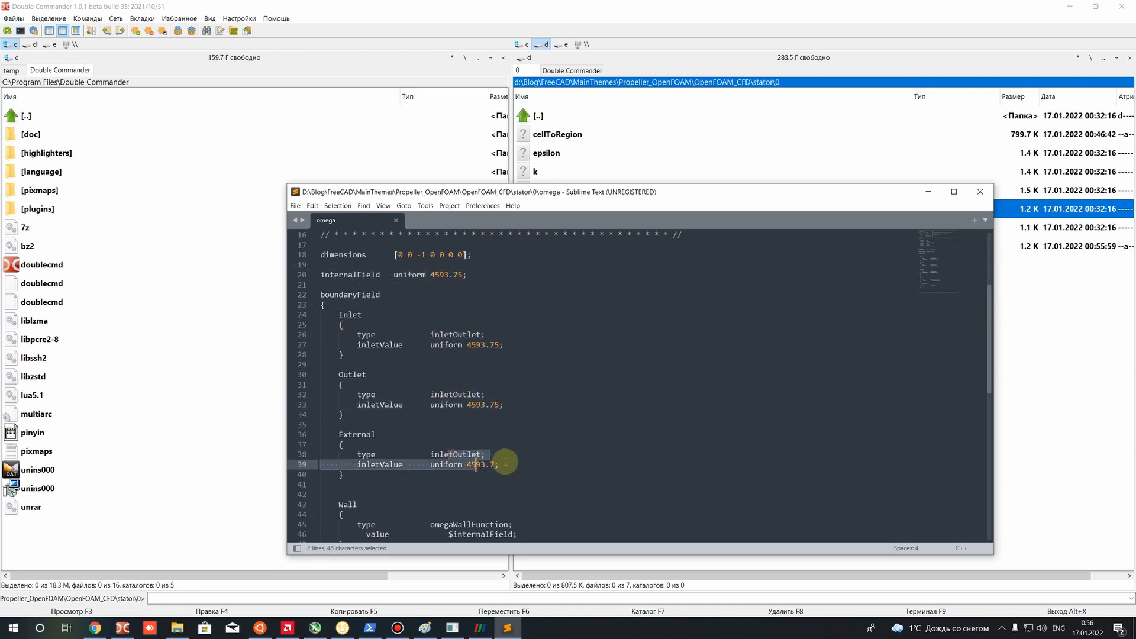
scroll(497, 450, down, 4)
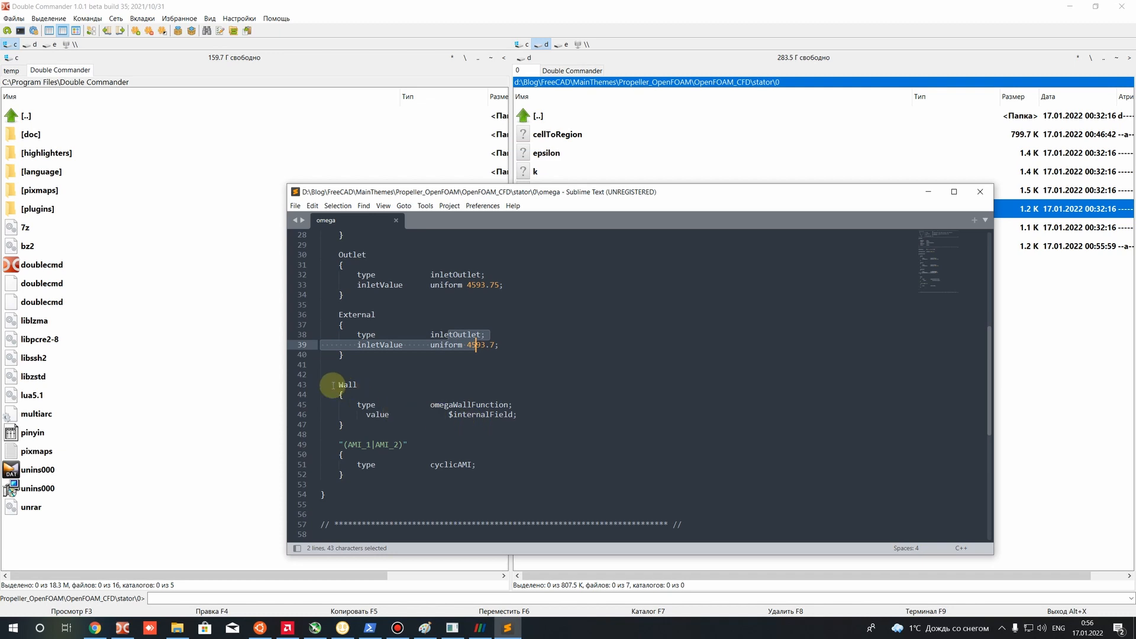
Examine the Wall boundary's omegaWallFunction type and value, save the omega file and close the editor.
drag(430, 405, 513, 405)
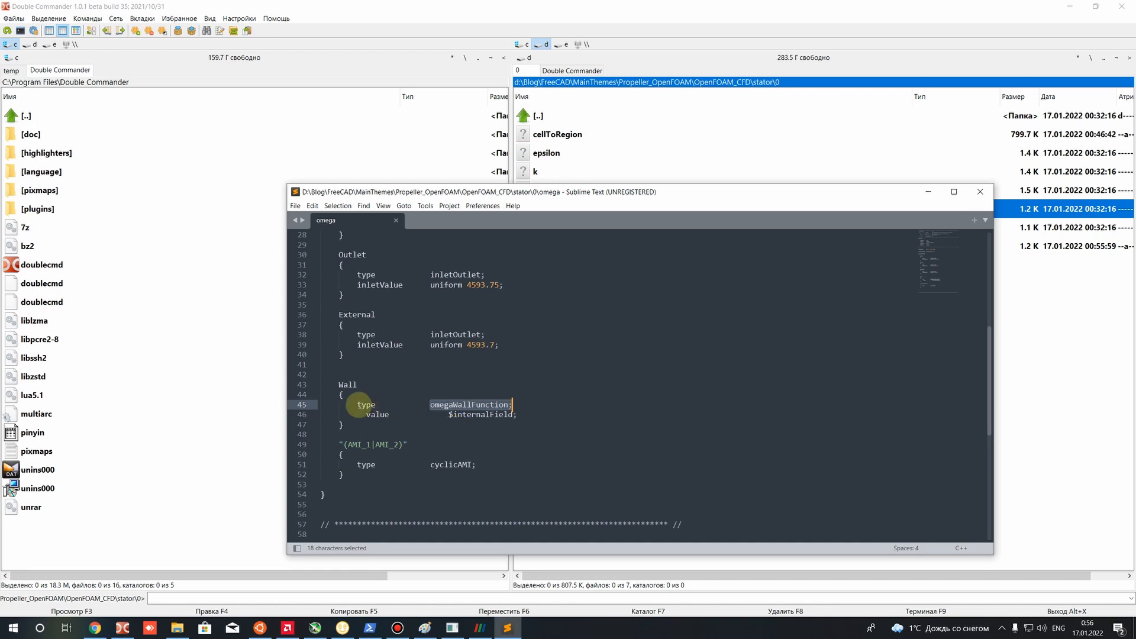
click(357, 406)
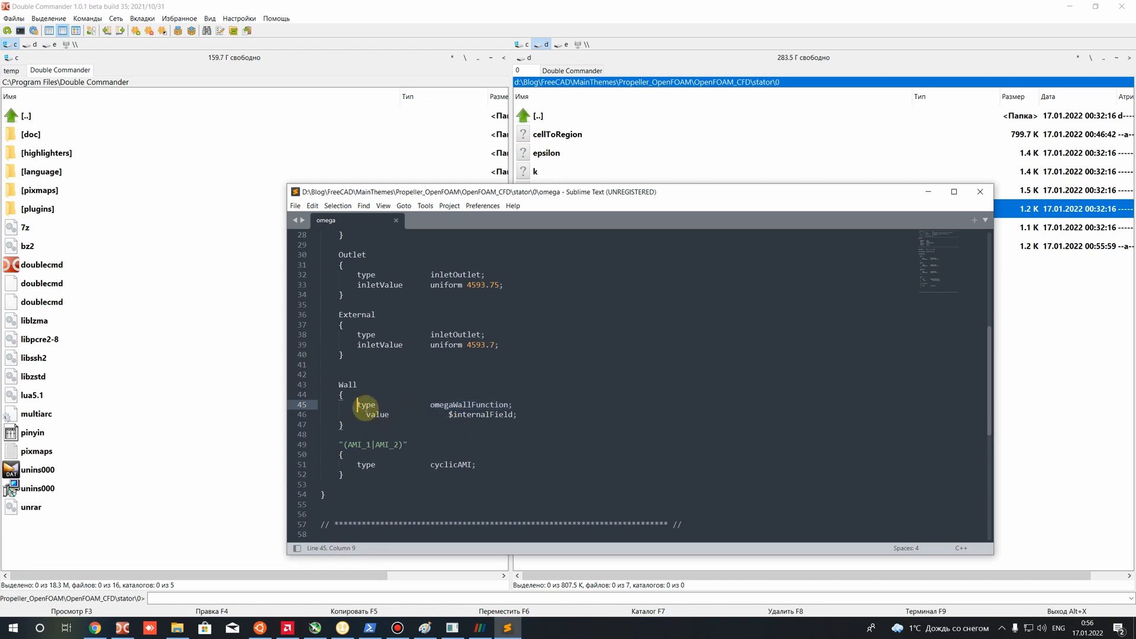
drag(430, 405, 509, 407)
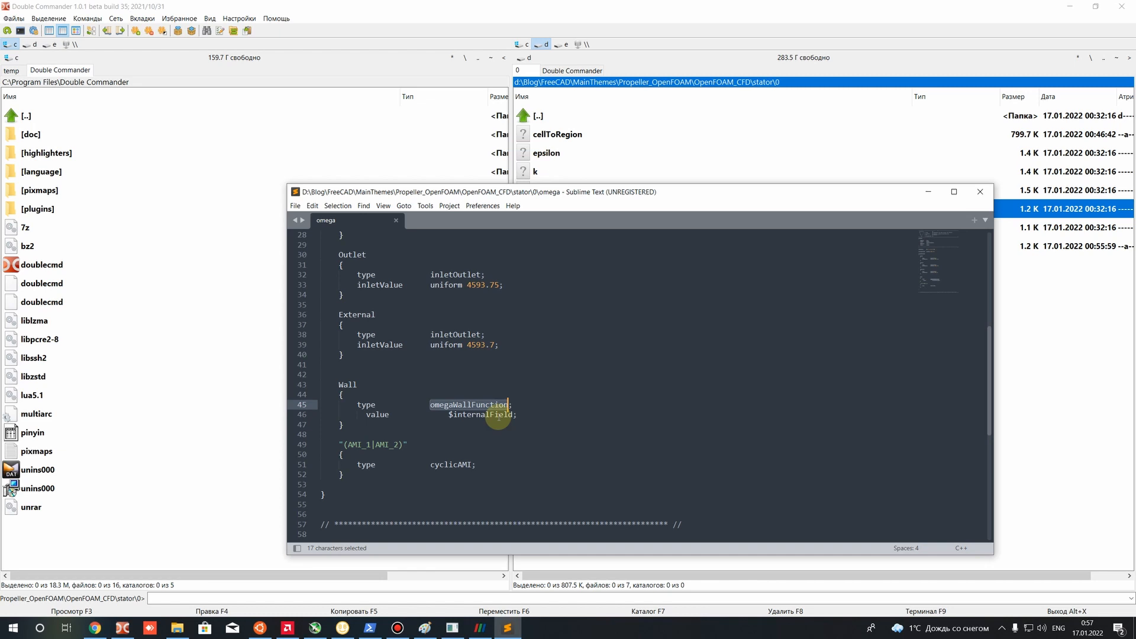
click(436, 410)
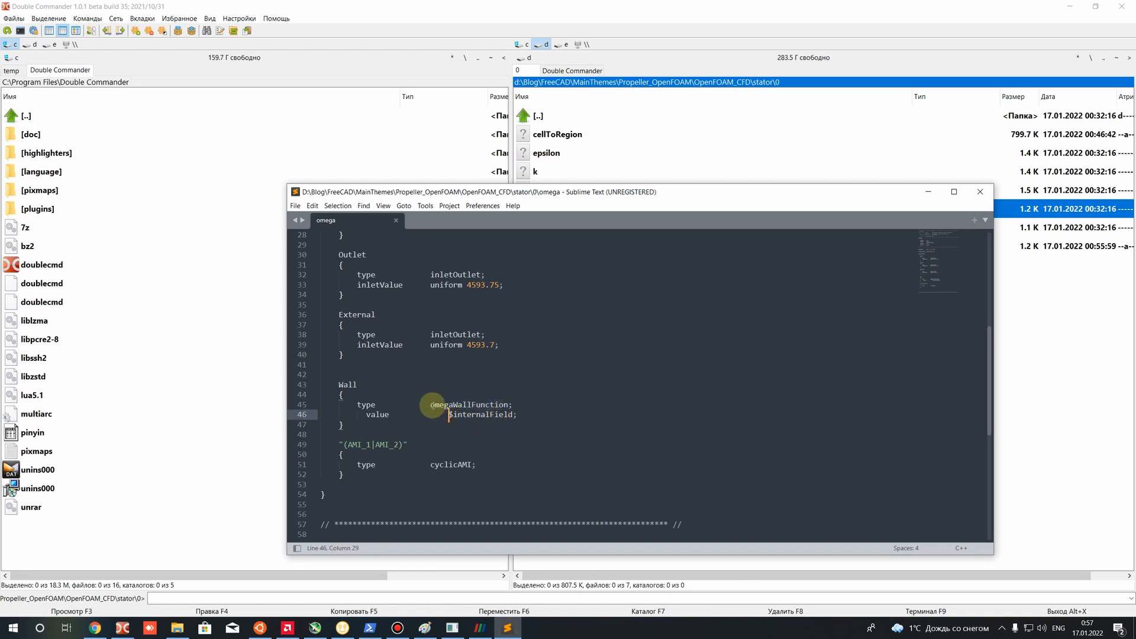
click(431, 405)
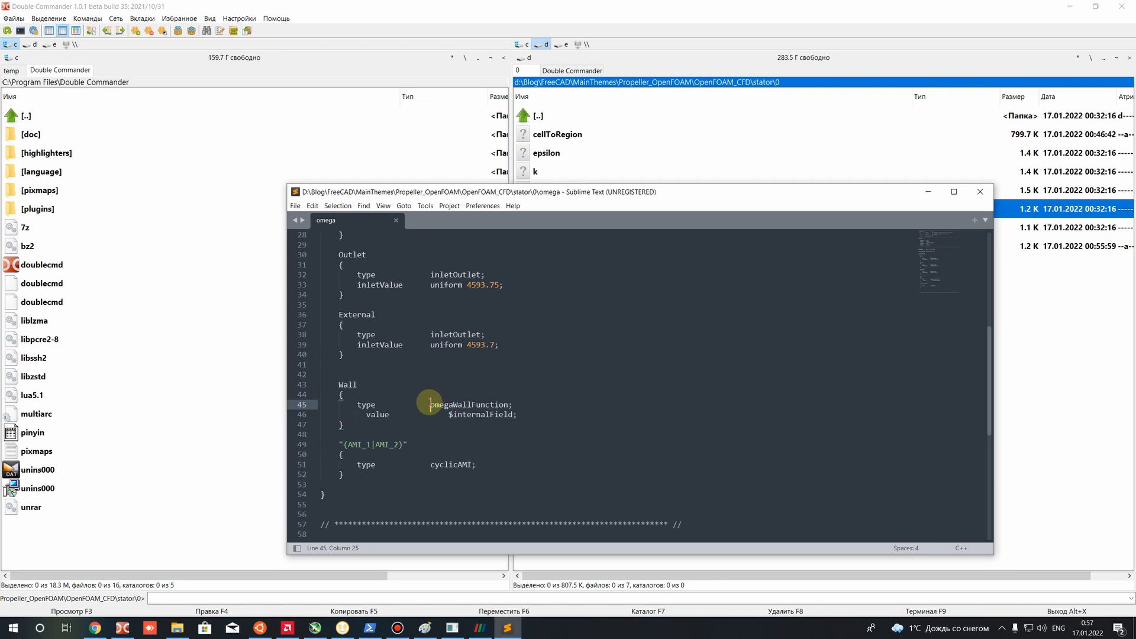
key(ctrl+s)
drag(430, 405, 552, 403)
click(980, 192)
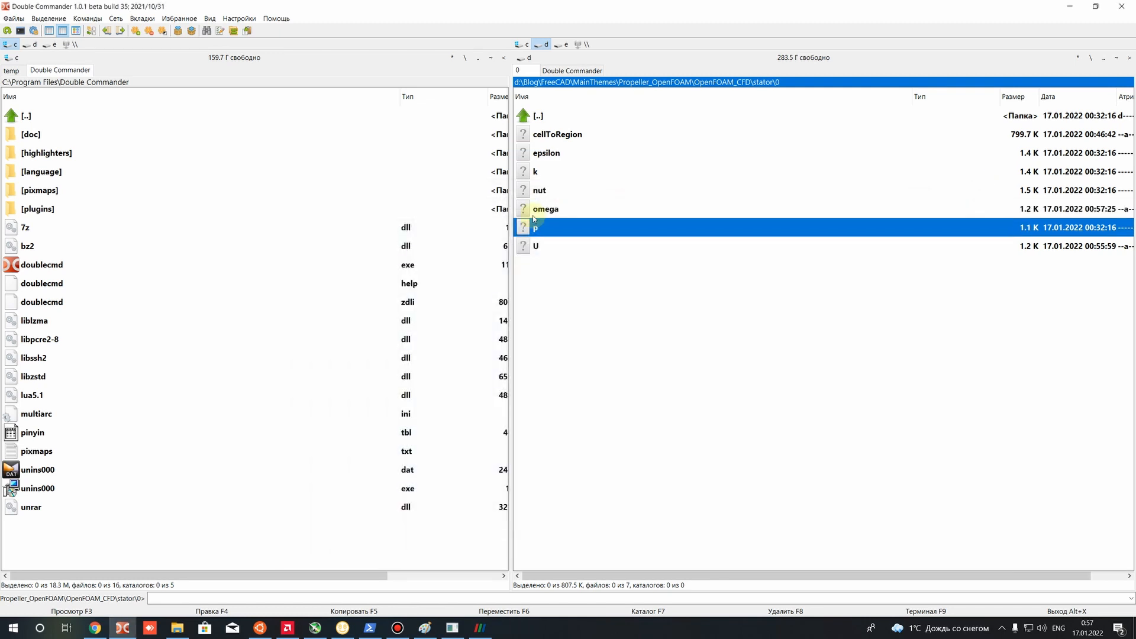
Open the nut file in Sublime Text and examine the Wall boundary's nutkRoughWallFunction type and its roughness parameters.
right_click(535, 192)
click(570, 220)
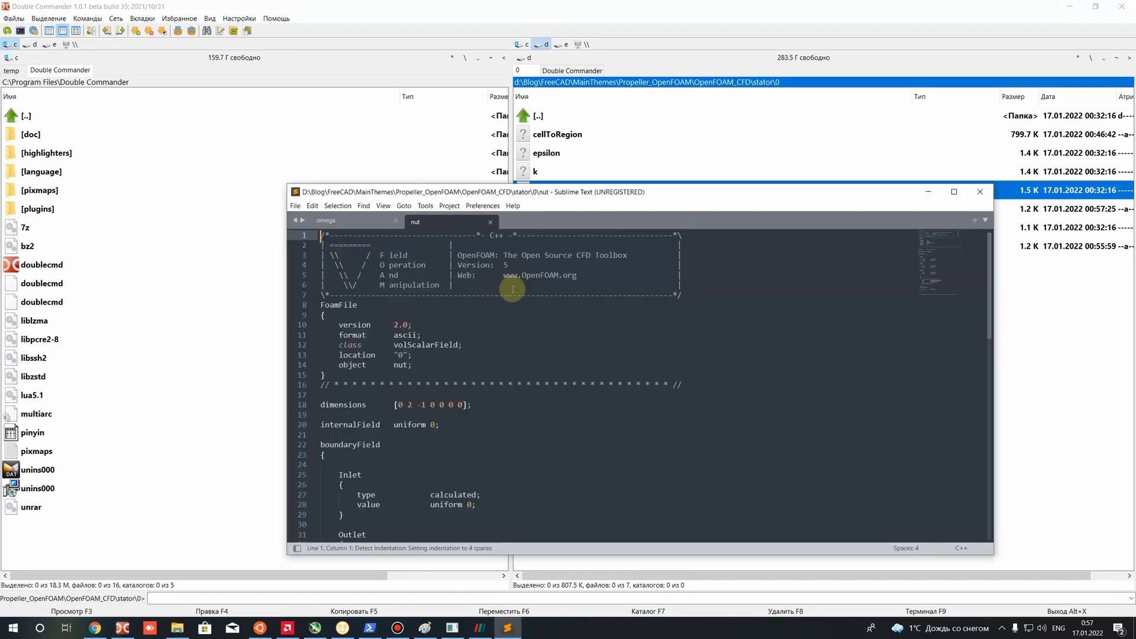
scroll(467, 355, down, 10)
drag(511, 384, 267, 365)
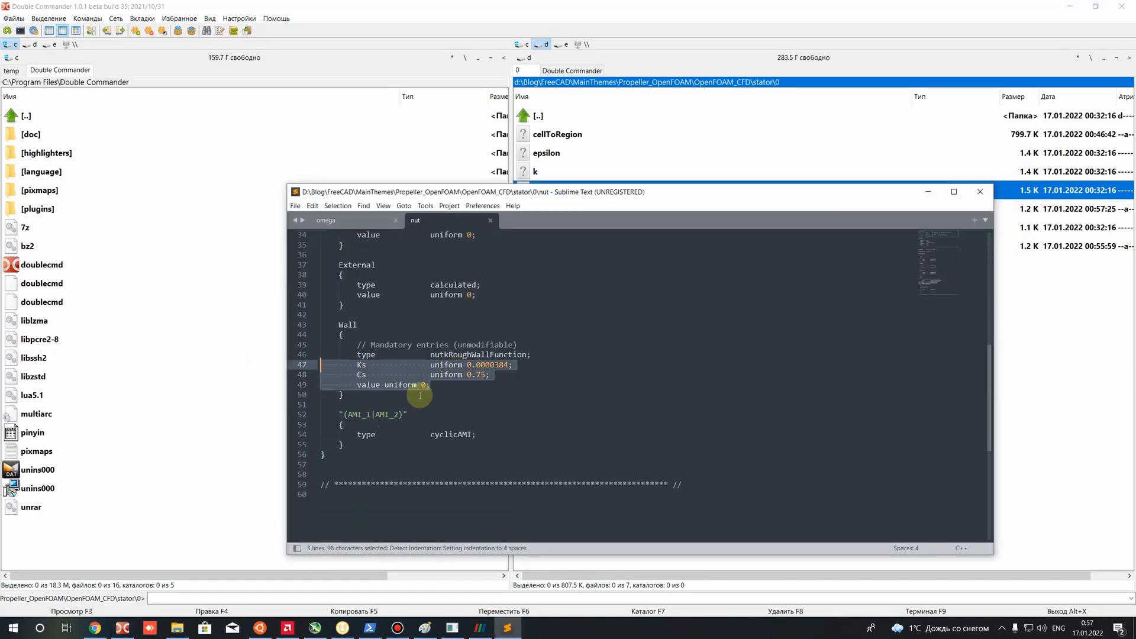
click(419, 395)
drag(334, 325, 376, 325)
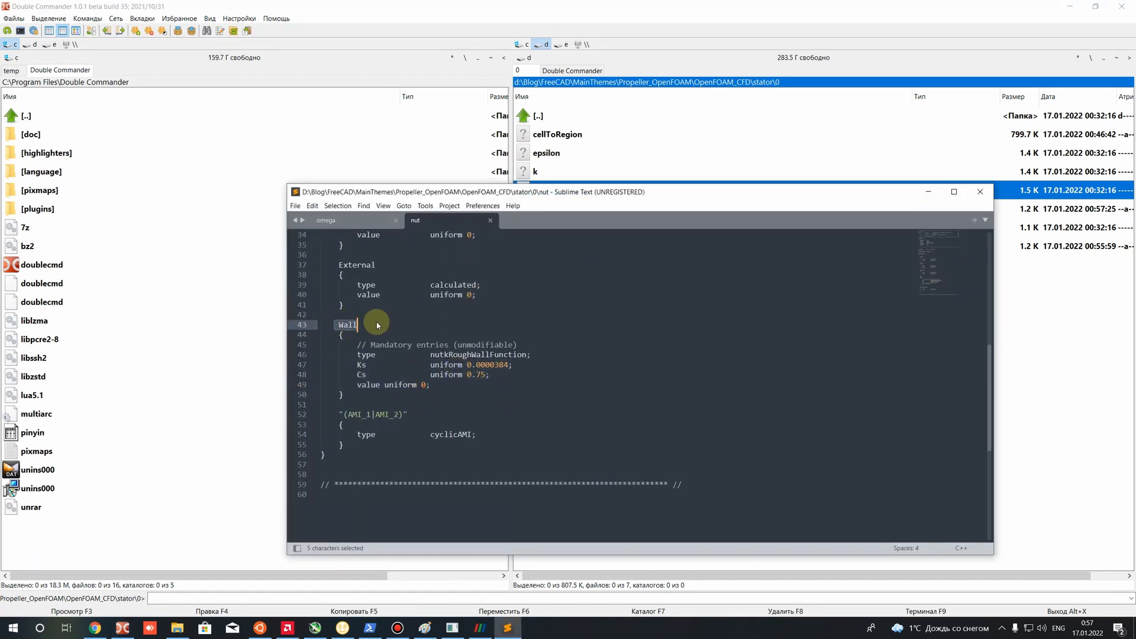
drag(431, 355, 522, 356)
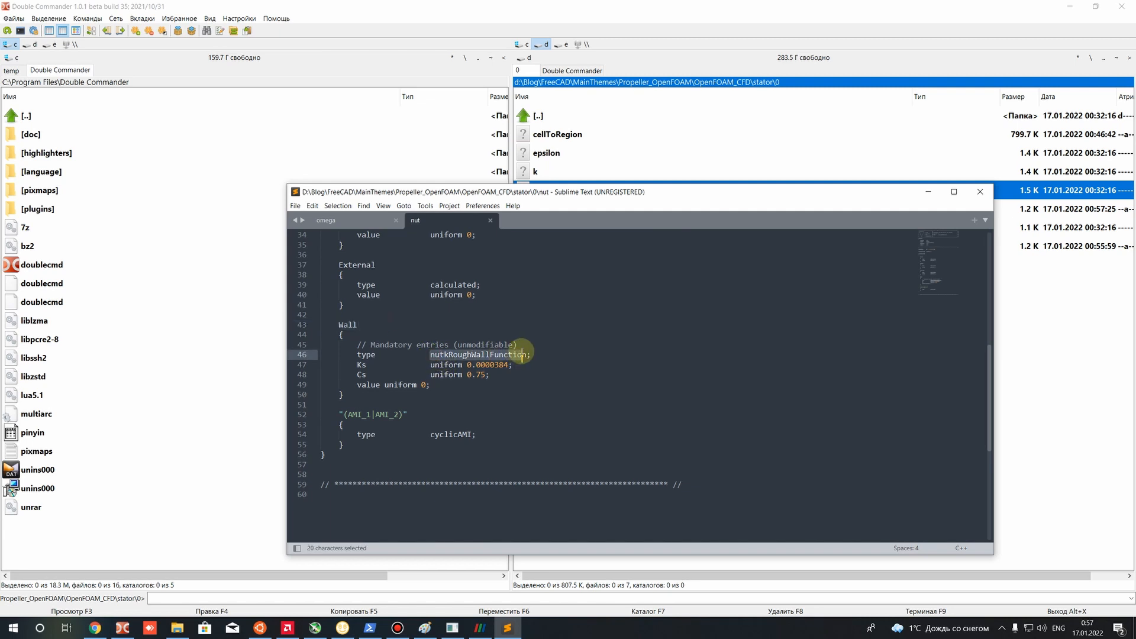
click(489, 366)
drag(448, 355, 494, 355)
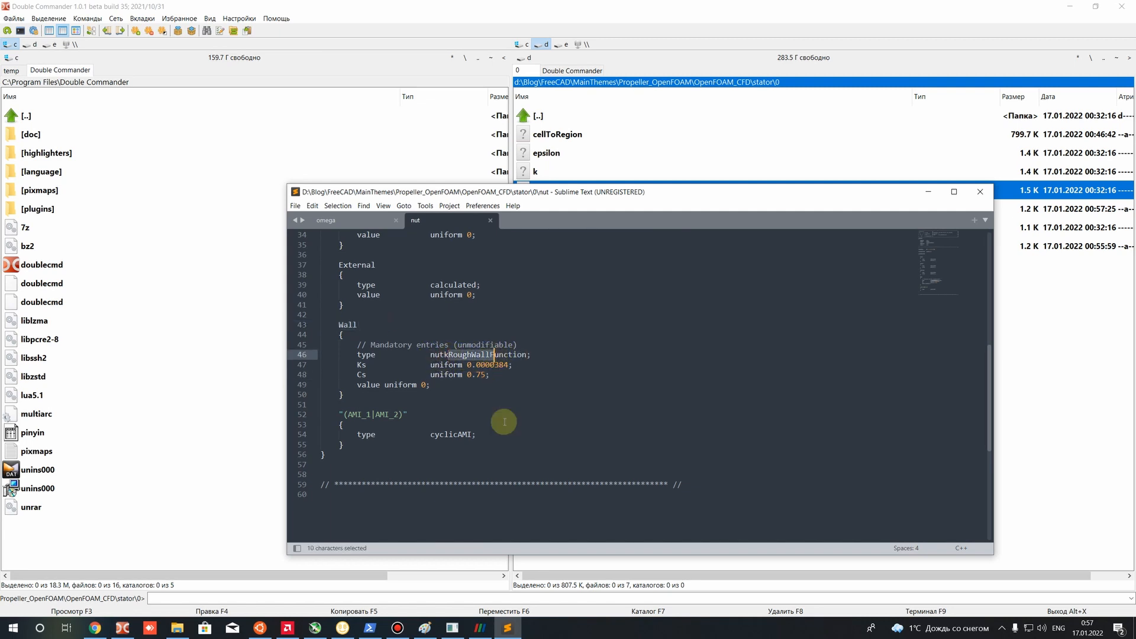
Try setting the Wall boundary's Ks value to uniform 0.0, and undo the edit.
double_click(510, 365)
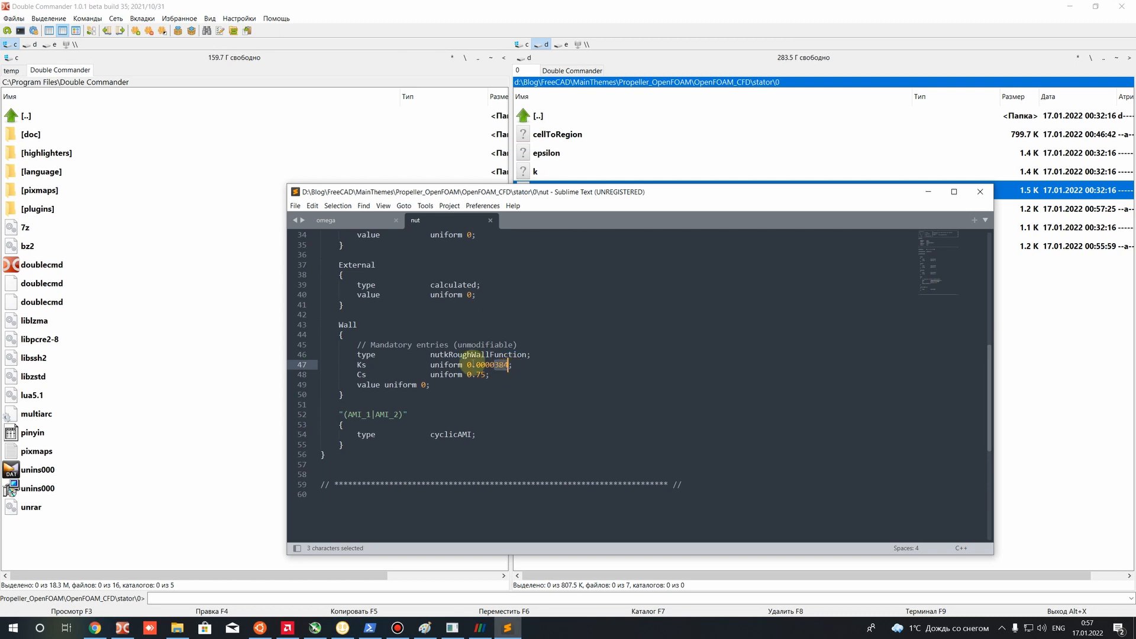
click(477, 365)
drag(478, 365, 509, 366)
text(0)
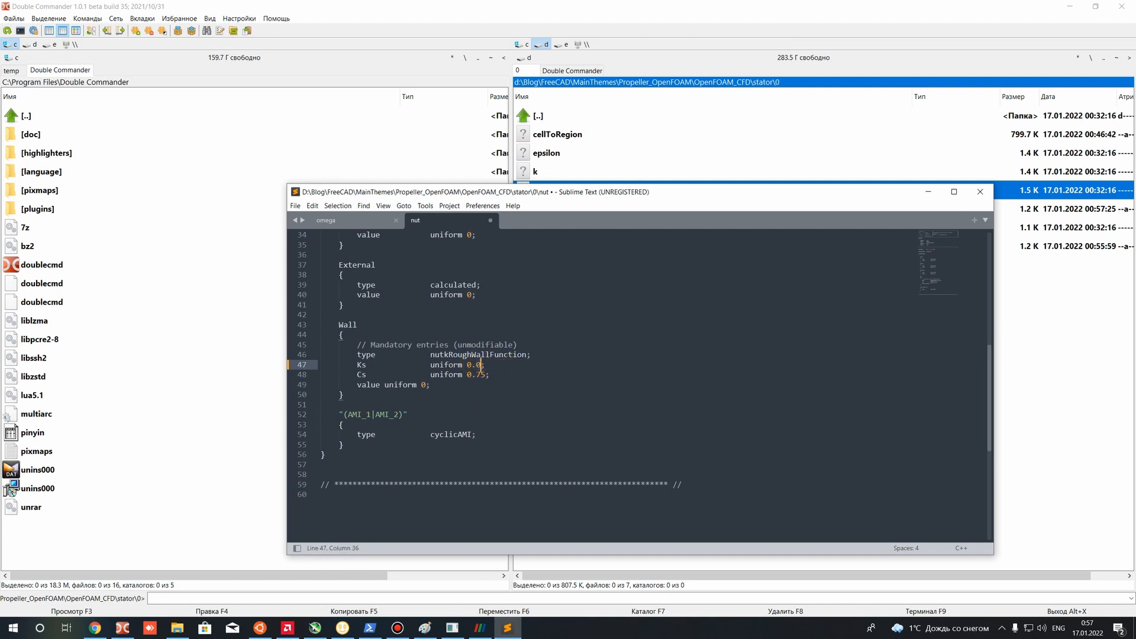
key(ctrl+z)
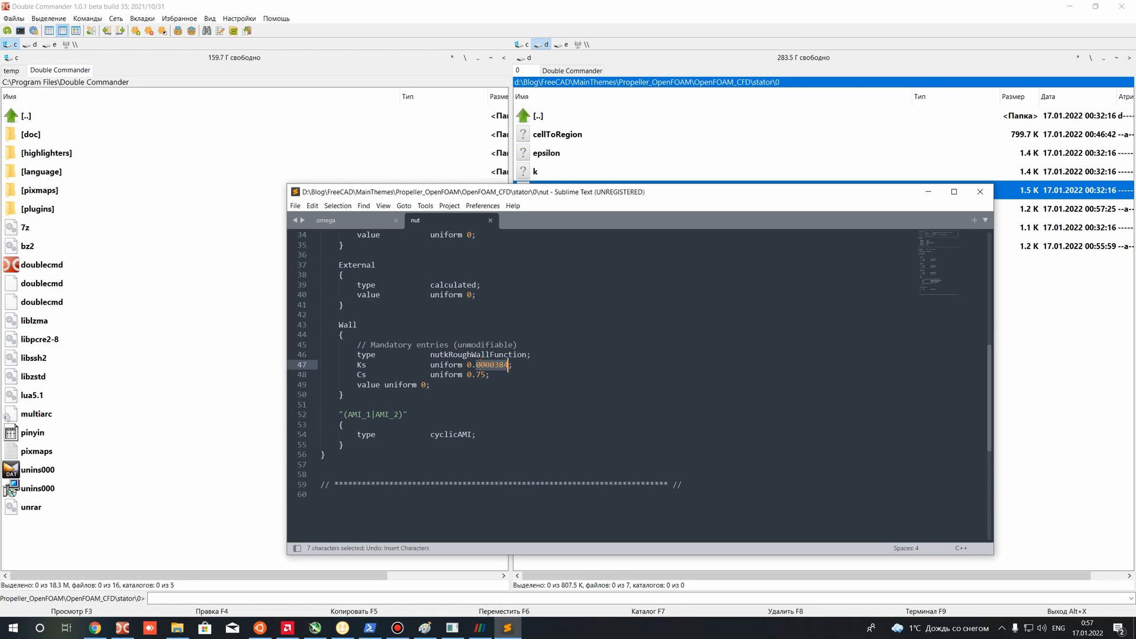
Save the nut file and examine the Wall boundary's Ks roughness value.
key(ctrl+s)
click(499, 372)
drag(494, 366, 508, 365)
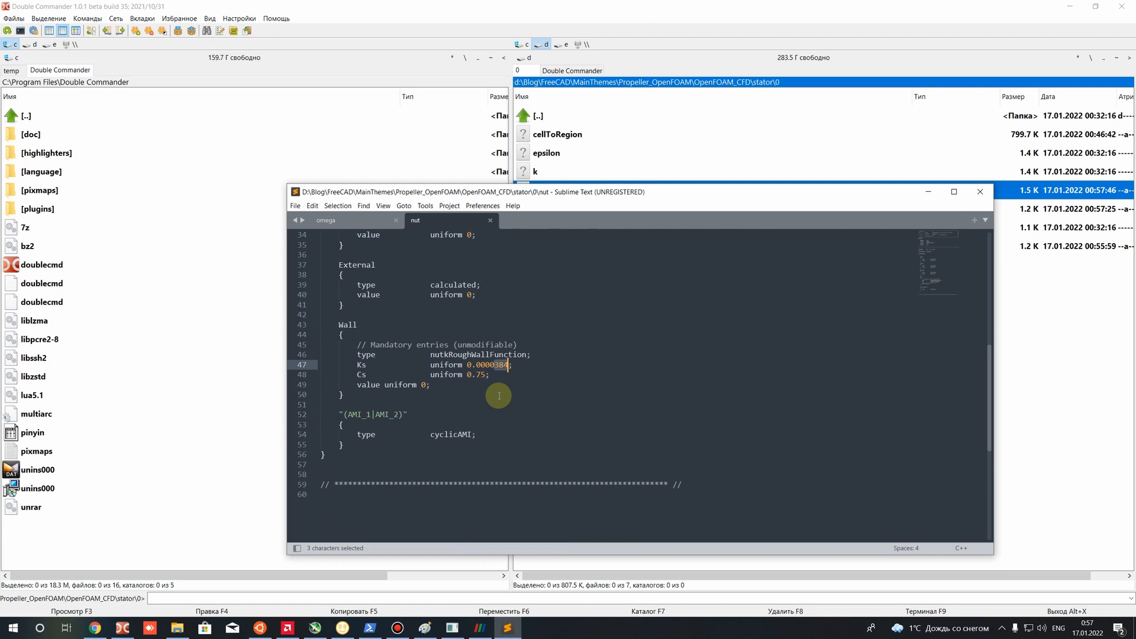
drag(467, 366, 508, 365)
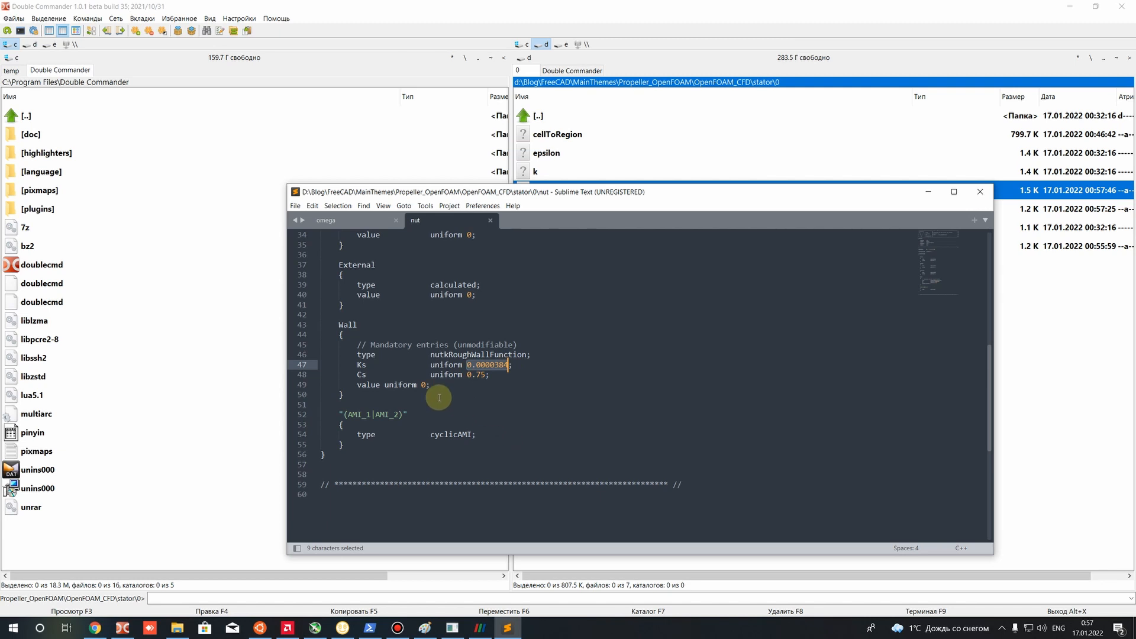
Examine the calculated type and value entries of the Inlet, Outlet and External boundaries in the nut file.
scroll(396, 391, up, 4)
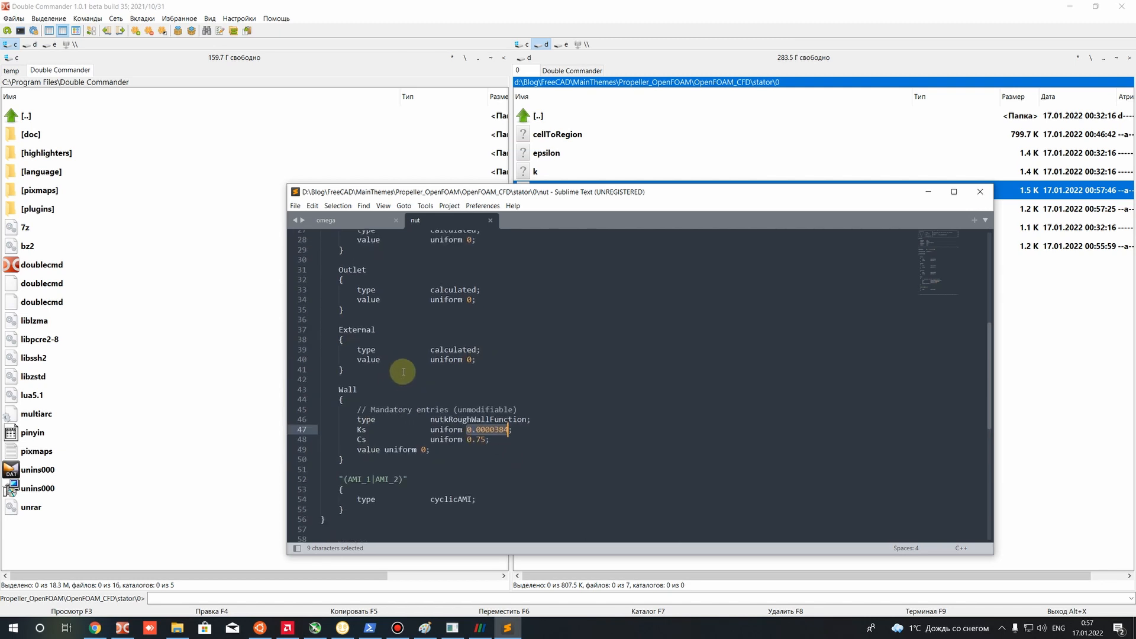
drag(503, 412, 393, 342)
scroll(355, 349, up, 3)
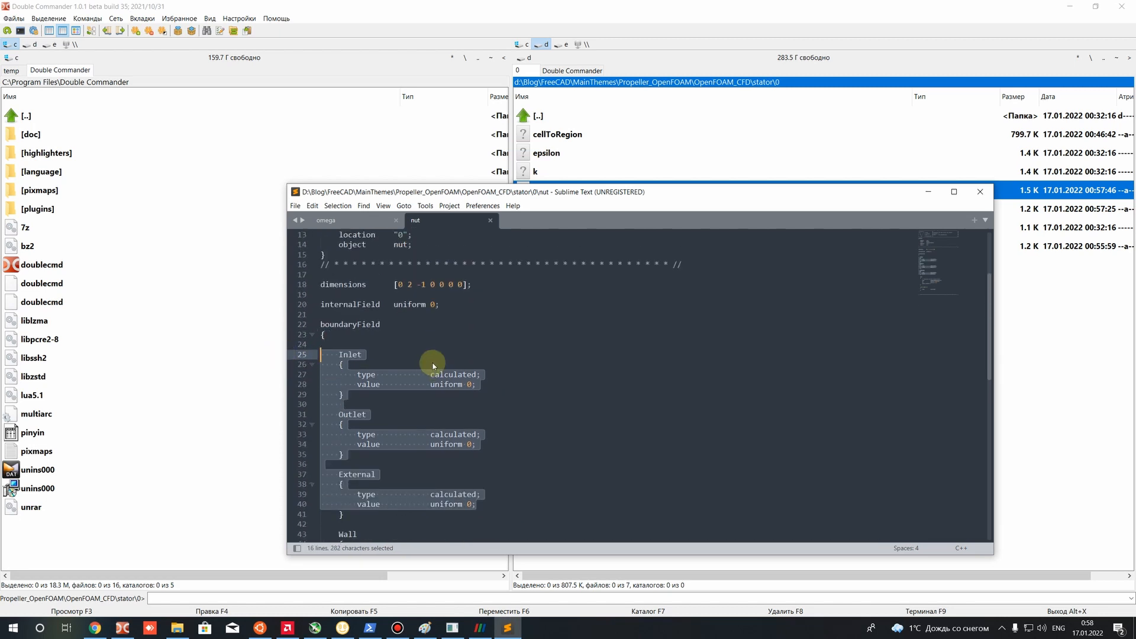
click(370, 354)
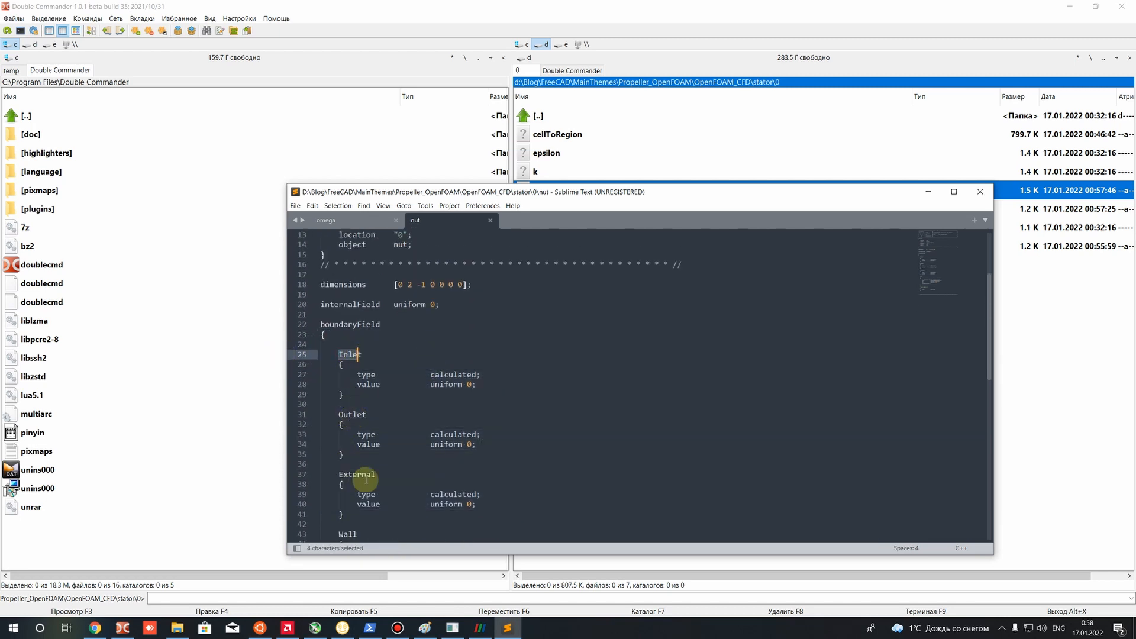
drag(482, 497, 321, 404)
scroll(516, 421, down, 5)
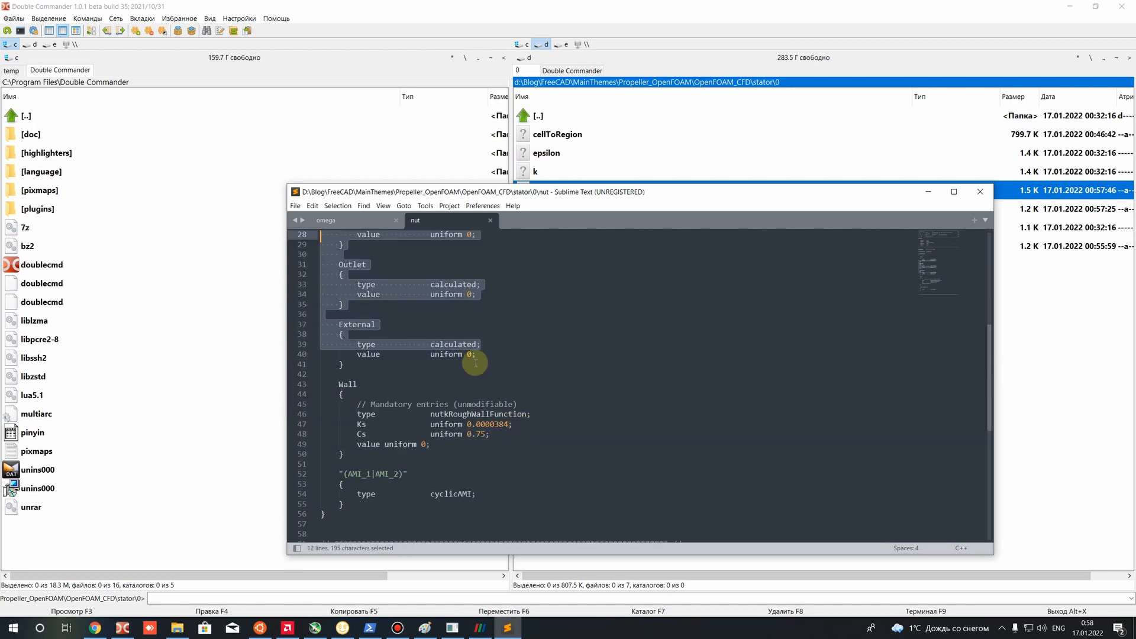
Examine the External boundary and the cyclicAMI type of the AMI_1|AMI_2 patches in the nut file, and minimize the editor.
drag(431, 345, 481, 345)
click(467, 444)
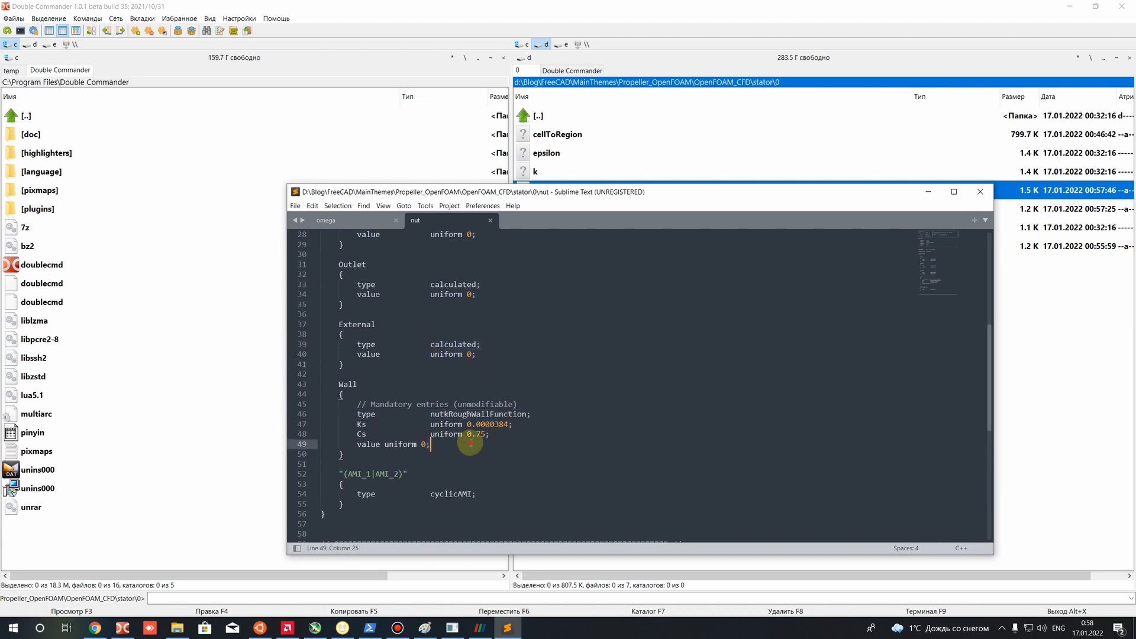
scroll(340, 450, down, 1)
drag(430, 464, 477, 467)
click(489, 478)
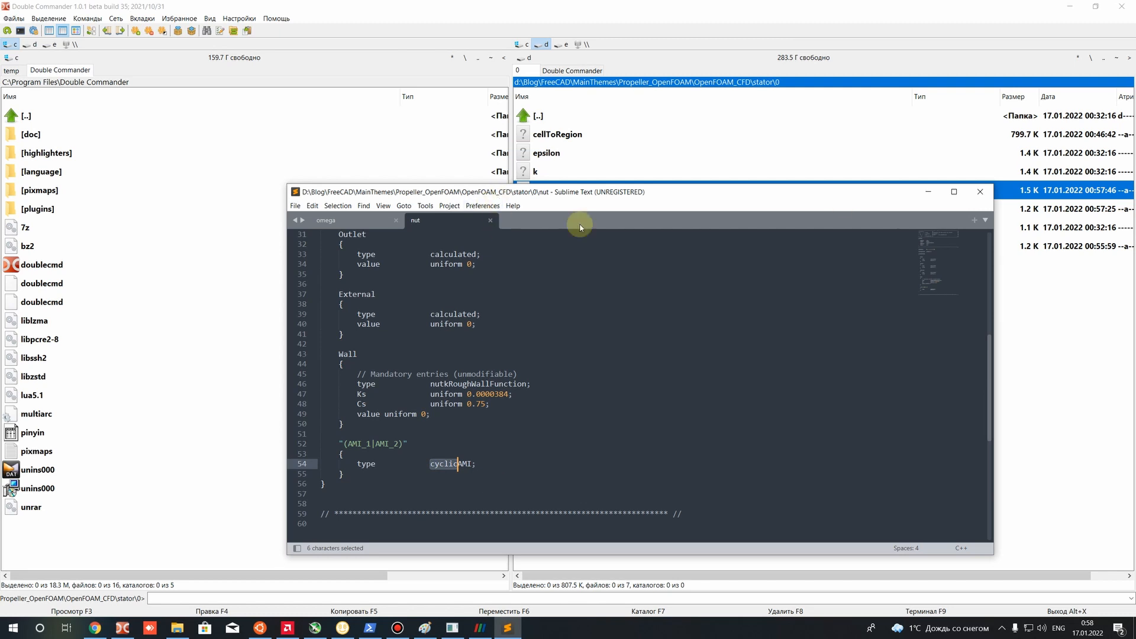
click(928, 191)
Open the k file from the 0 folder in Sublime Text and examine its internalField value.
right_click(535, 171)
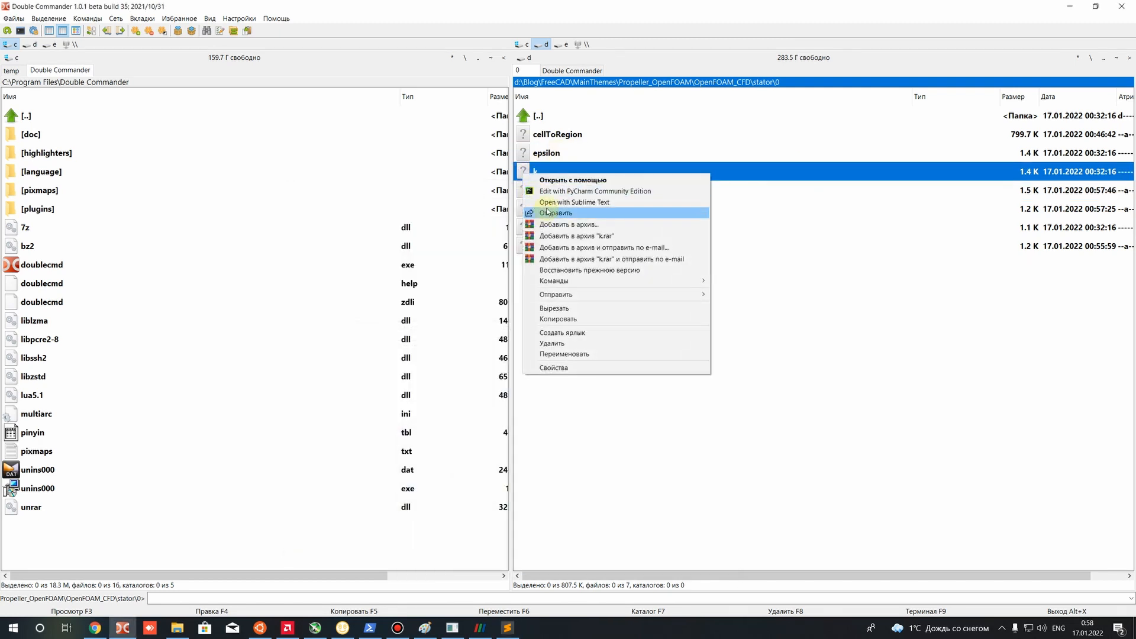
click(583, 205)
scroll(415, 352, down, 7)
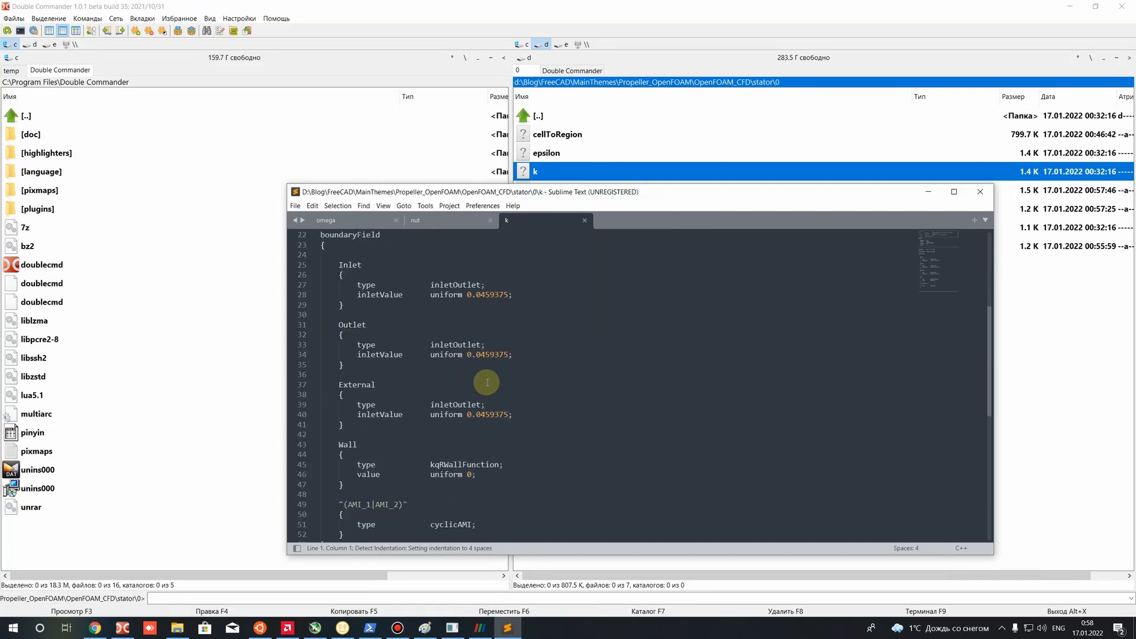
scroll(441, 358, up, 4)
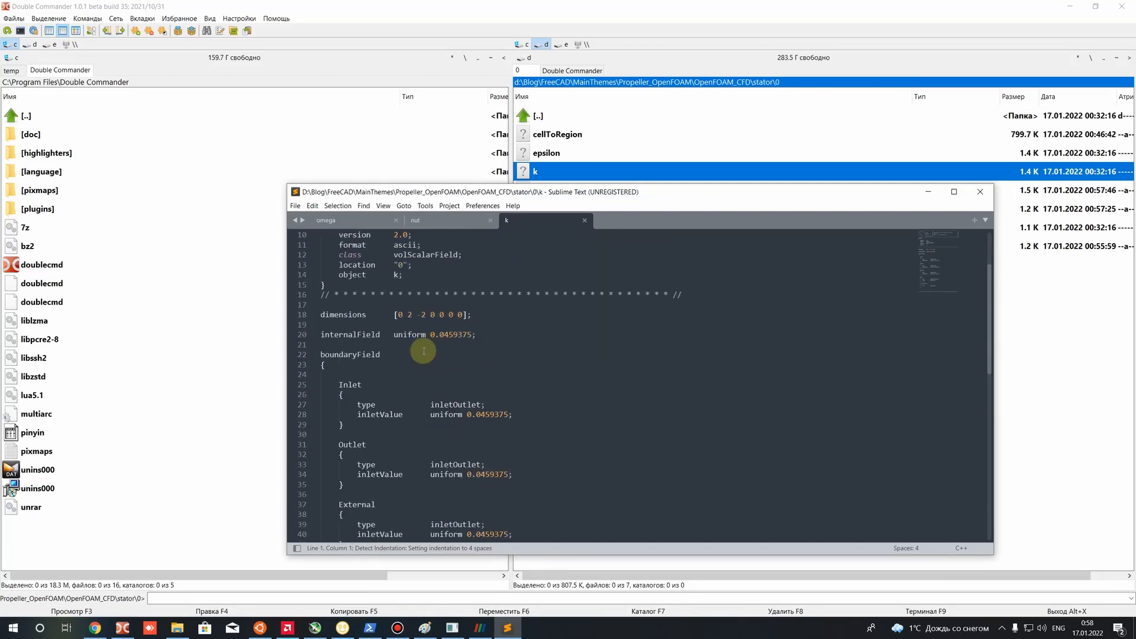
drag(430, 335, 472, 334)
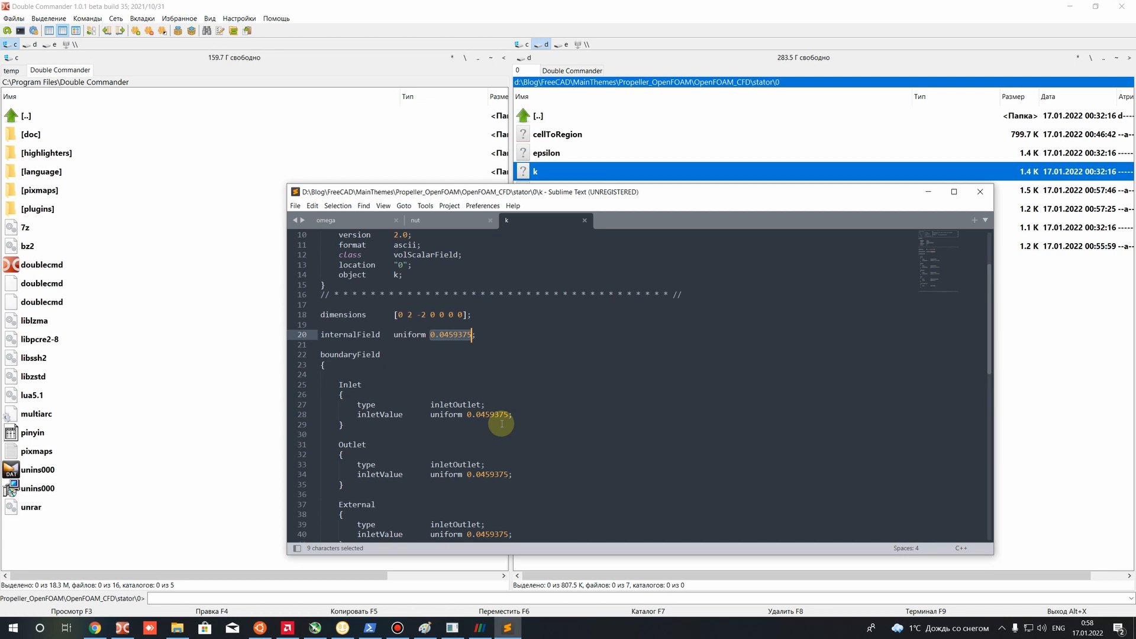
scroll(500, 423, down, 3)
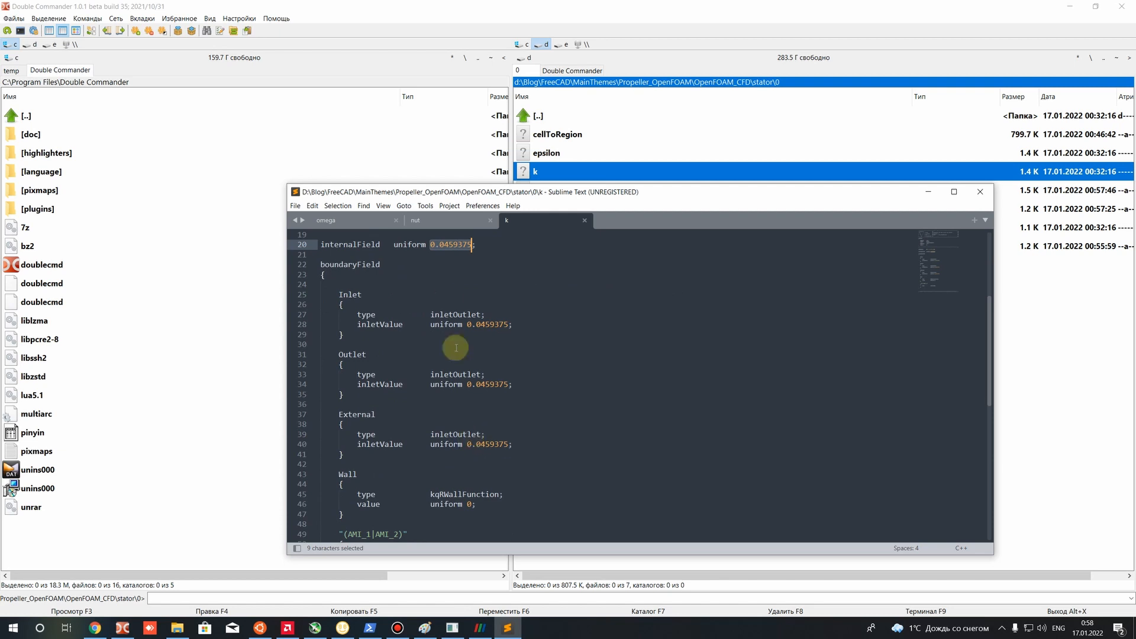
scroll(497, 413, up, 2)
click(439, 331)
drag(428, 305, 471, 305)
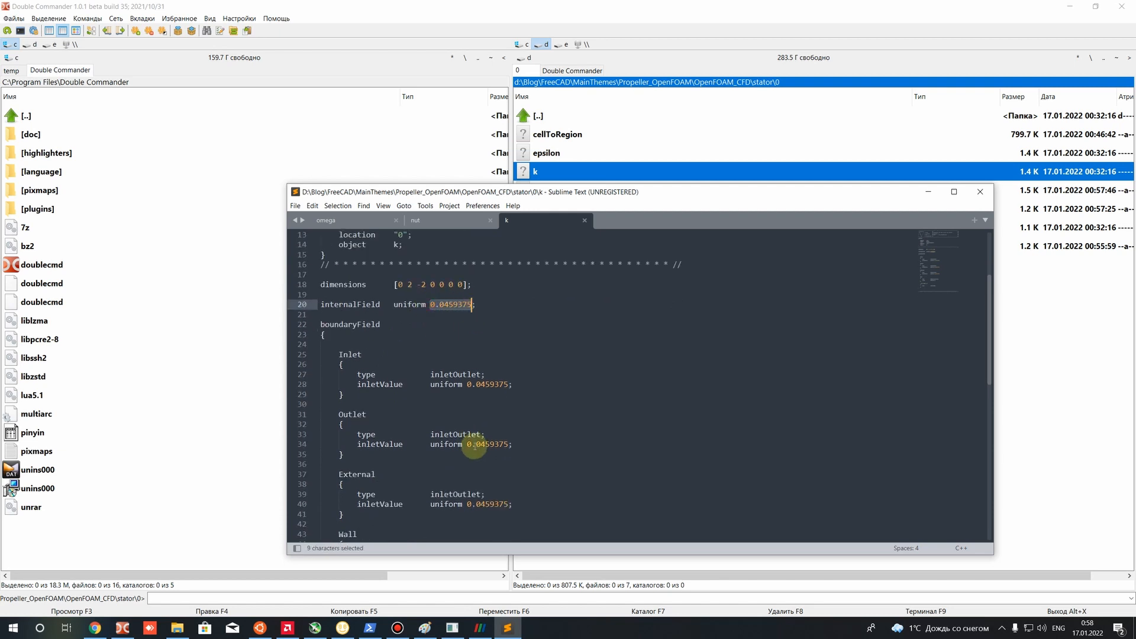
Examine the boundary conditions in the k file, including the Wall boundary's type, and close the file.
scroll(475, 446, down, 5)
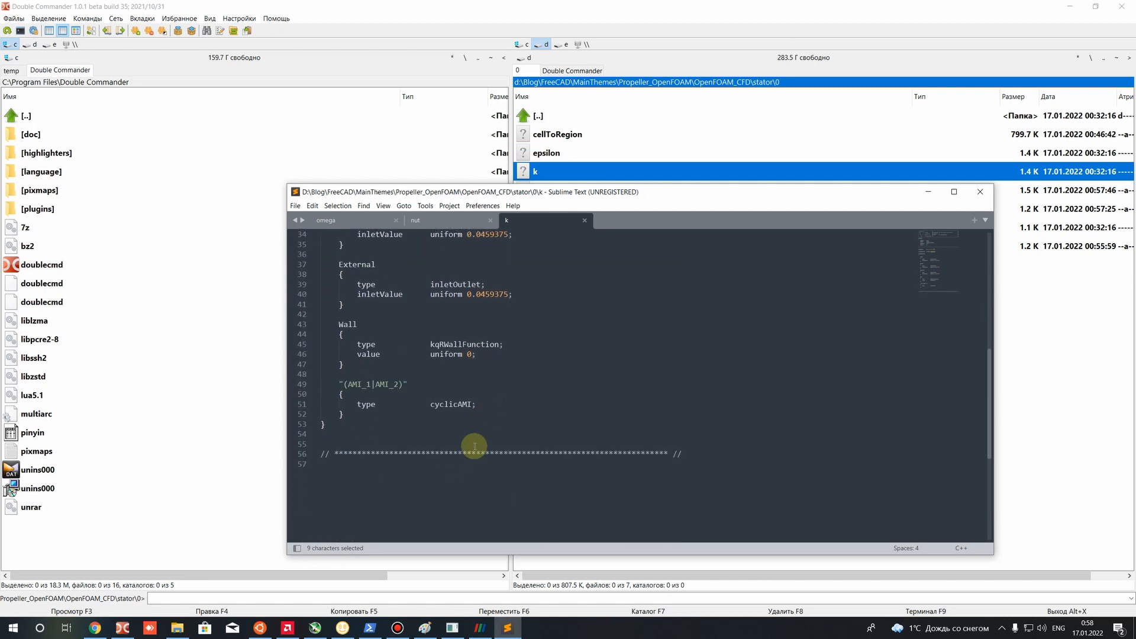
scroll(474, 447, up, 6)
scroll(475, 446, down, 7)
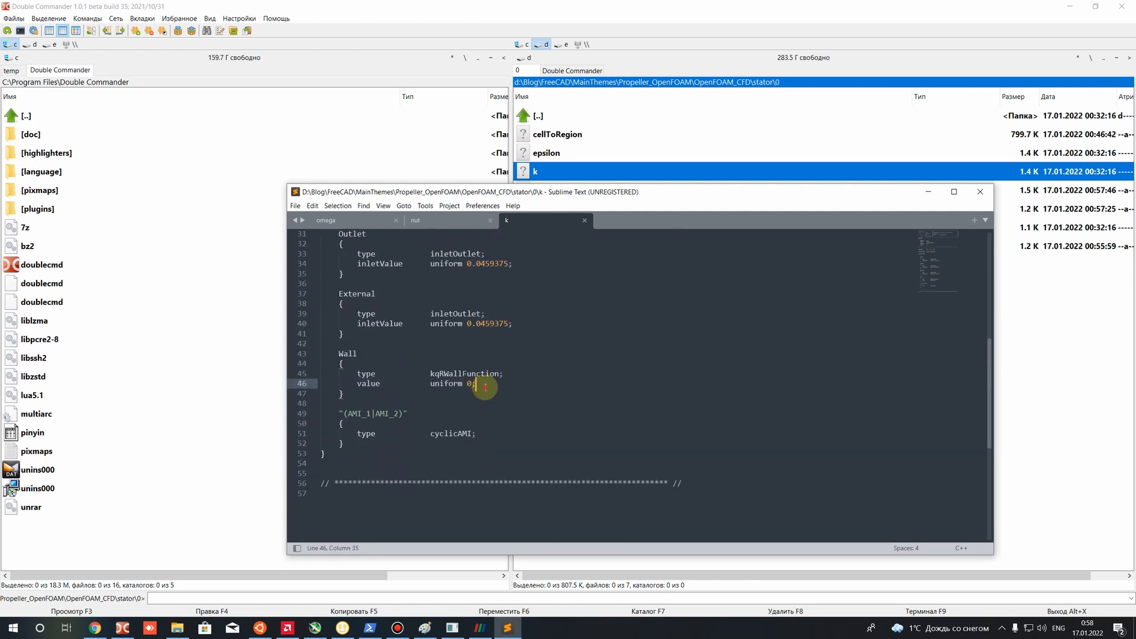
mouse_move(476, 383)
mouse_down()
mouse_move(430, 374)
mouse_move(496, 374)
mouse_up()
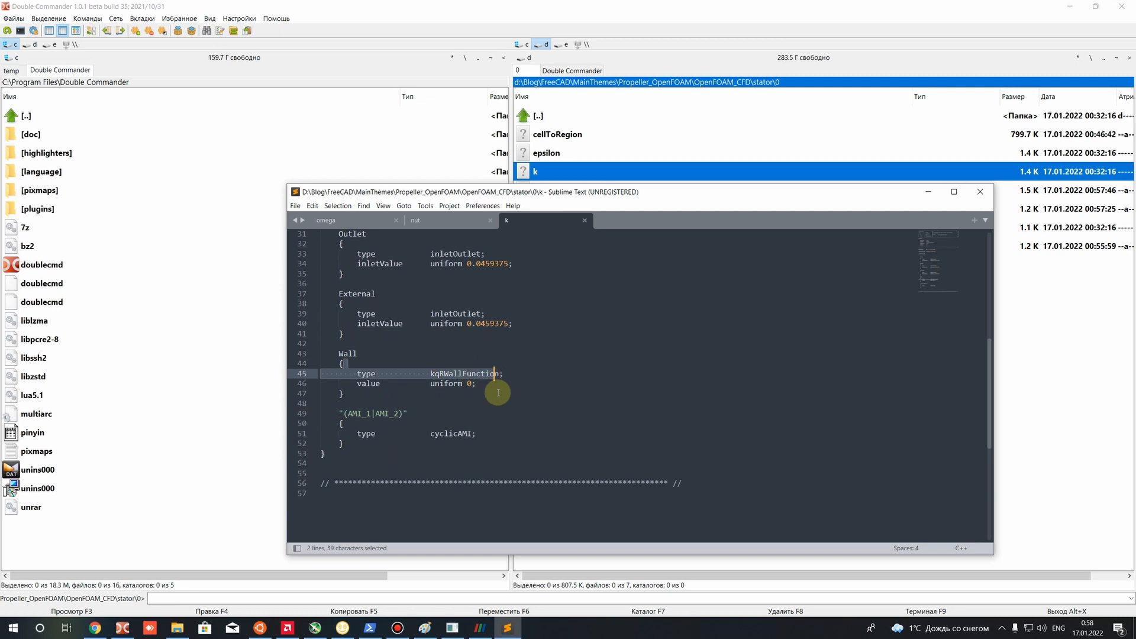
click(586, 222)
click(980, 192)
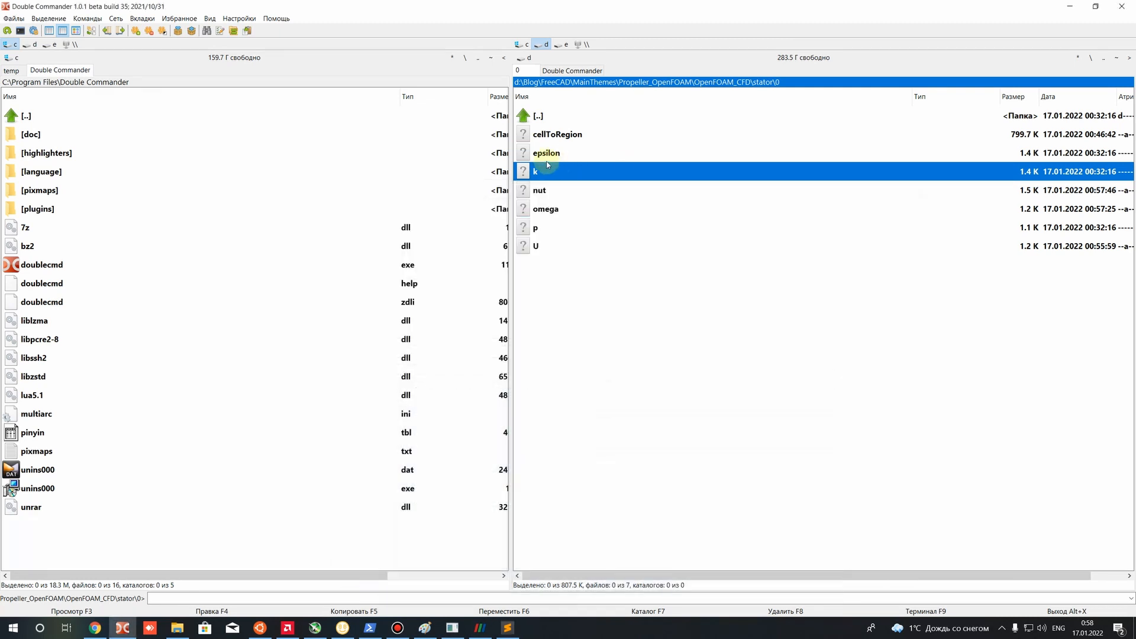
Open the epsilon file from the 0 folder in Sublime Text and examine its internalField entry and overall boundary layout.
right_click(547, 154)
click(577, 187)
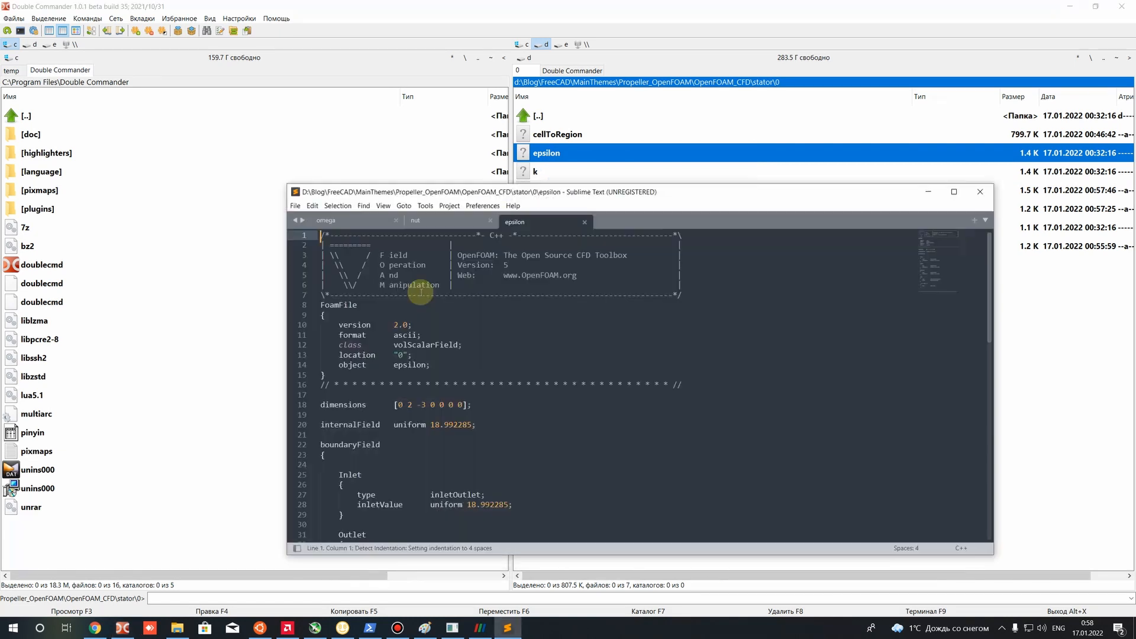
scroll(424, 292, down, 6)
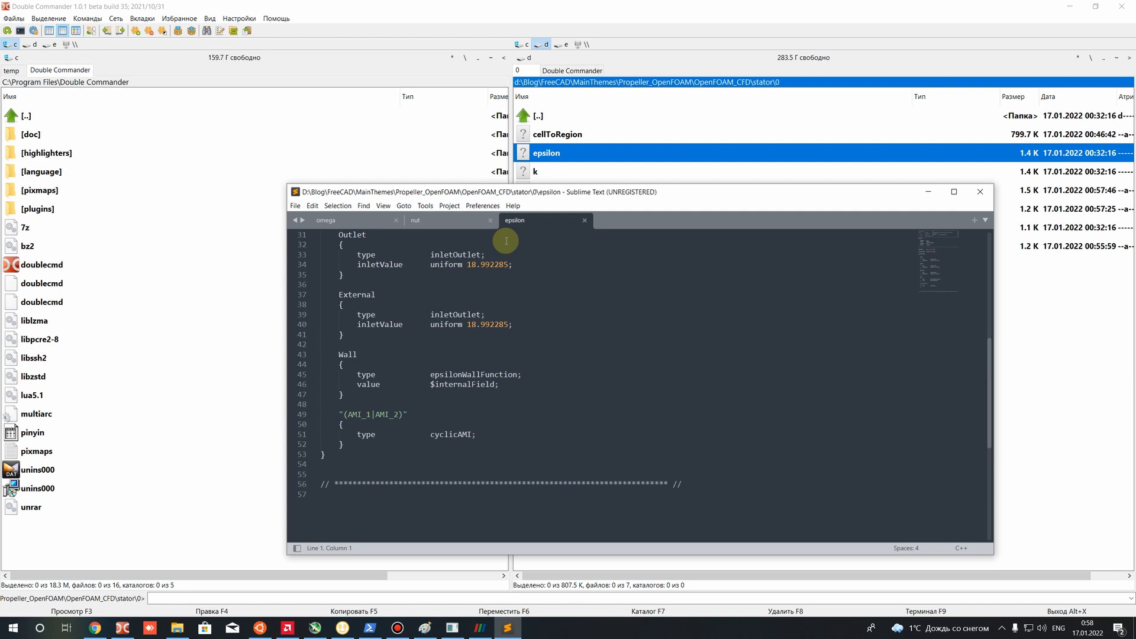
scroll(506, 236, up, 3)
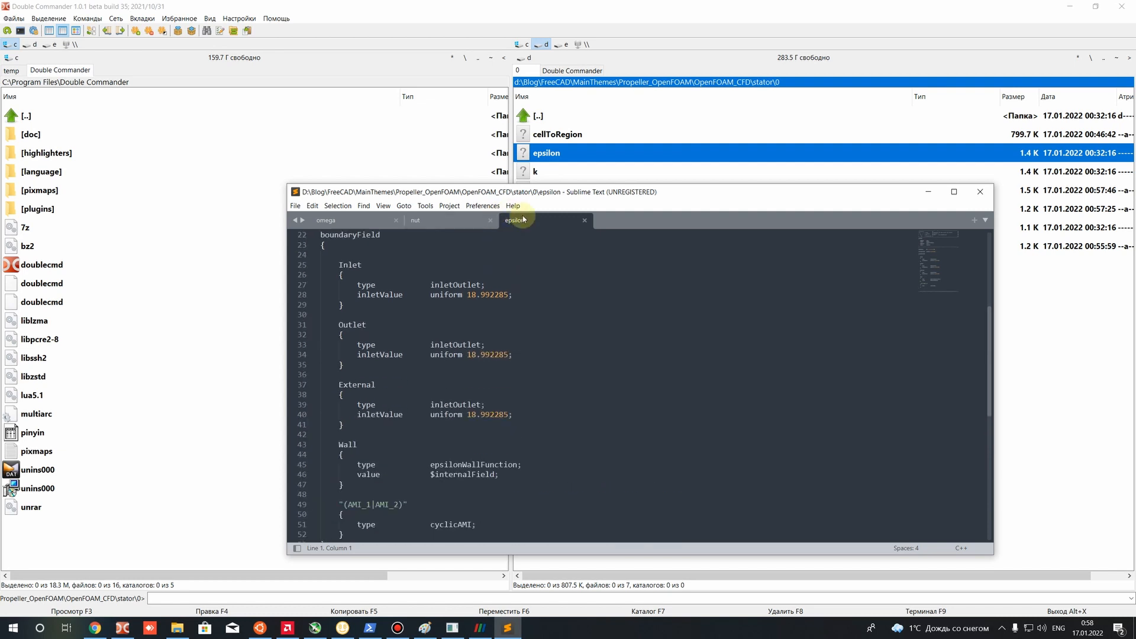
scroll(469, 230, up, 2)
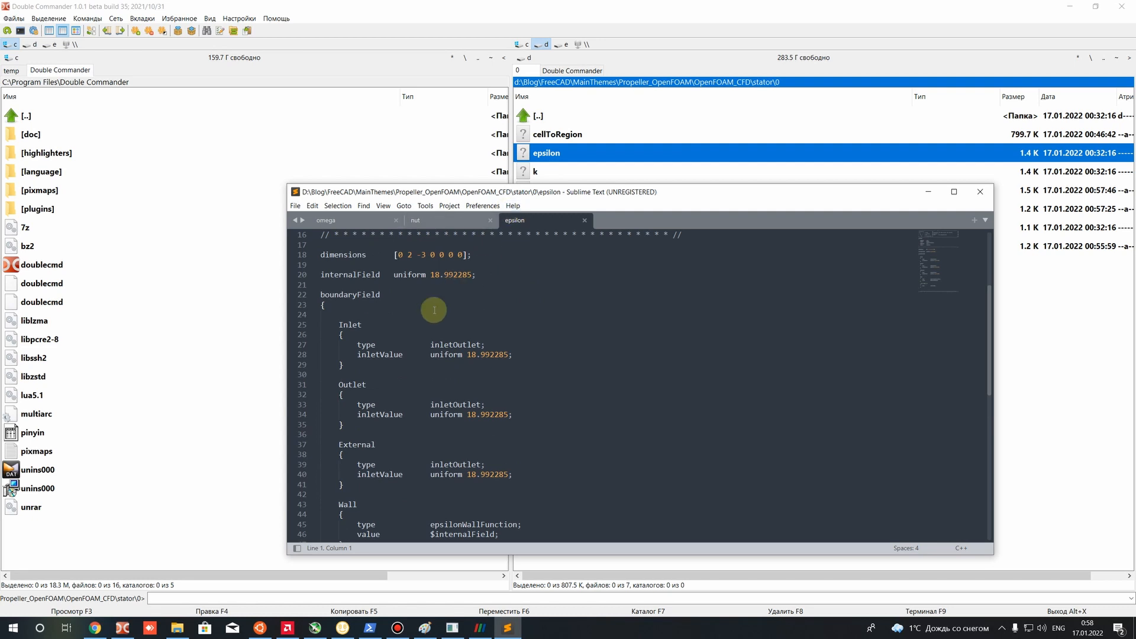
click(426, 275)
scroll(521, 315, down, 3)
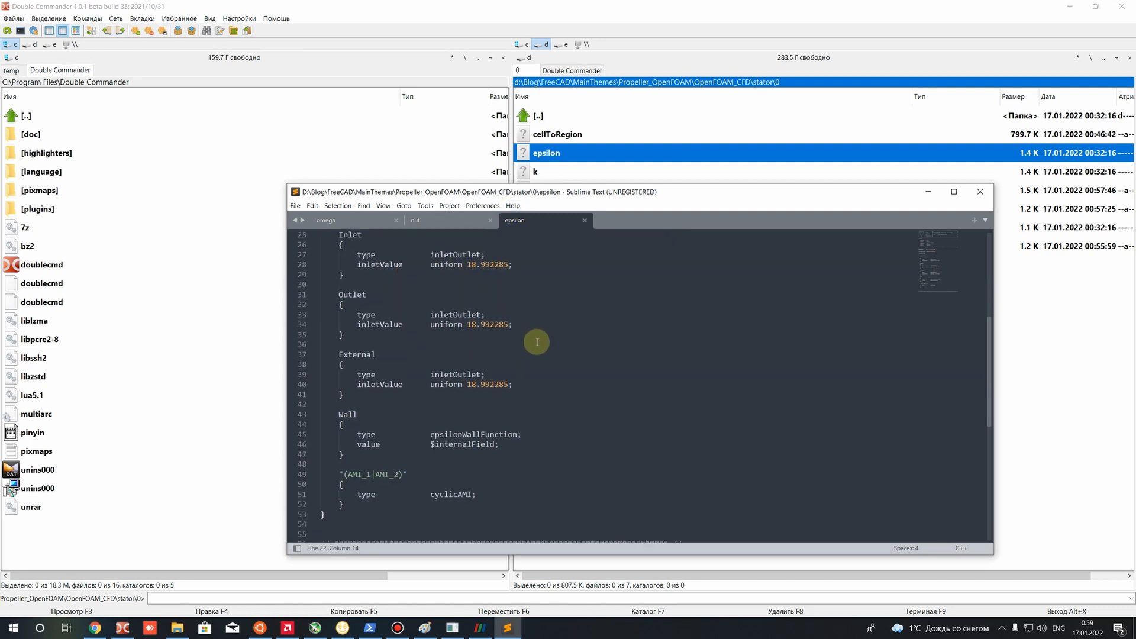
Examine the type and inletValue entries of the Inlet, Outlet and External boundaries in the epsilon file.
drag(551, 394, 293, 325)
scroll(320, 320, up, 3)
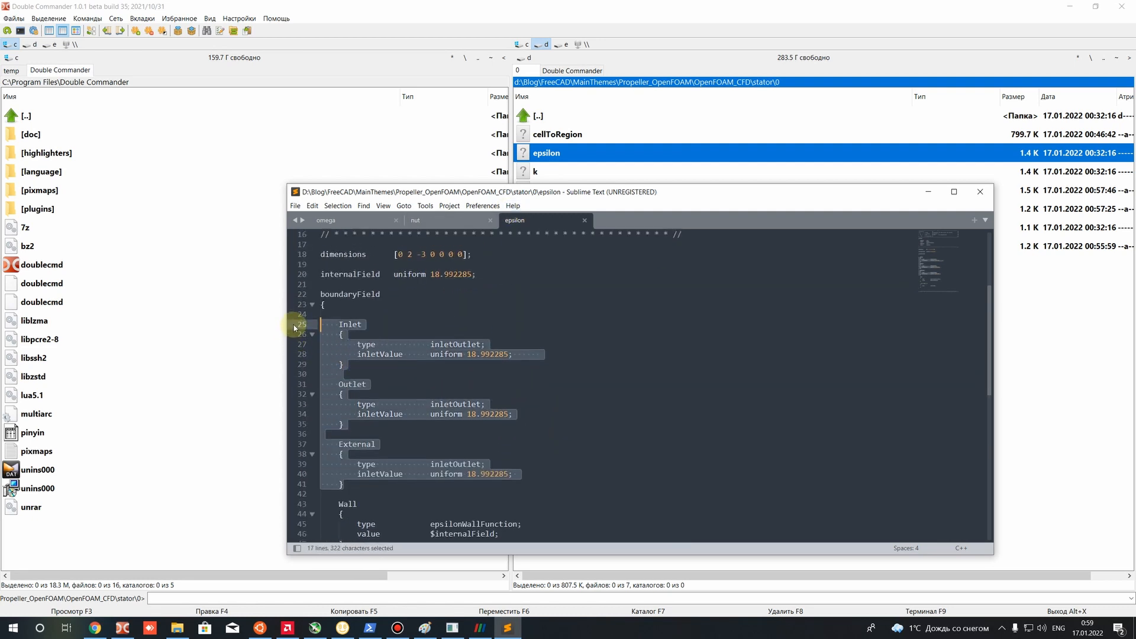
click(571, 409)
scroll(554, 436, down, 5)
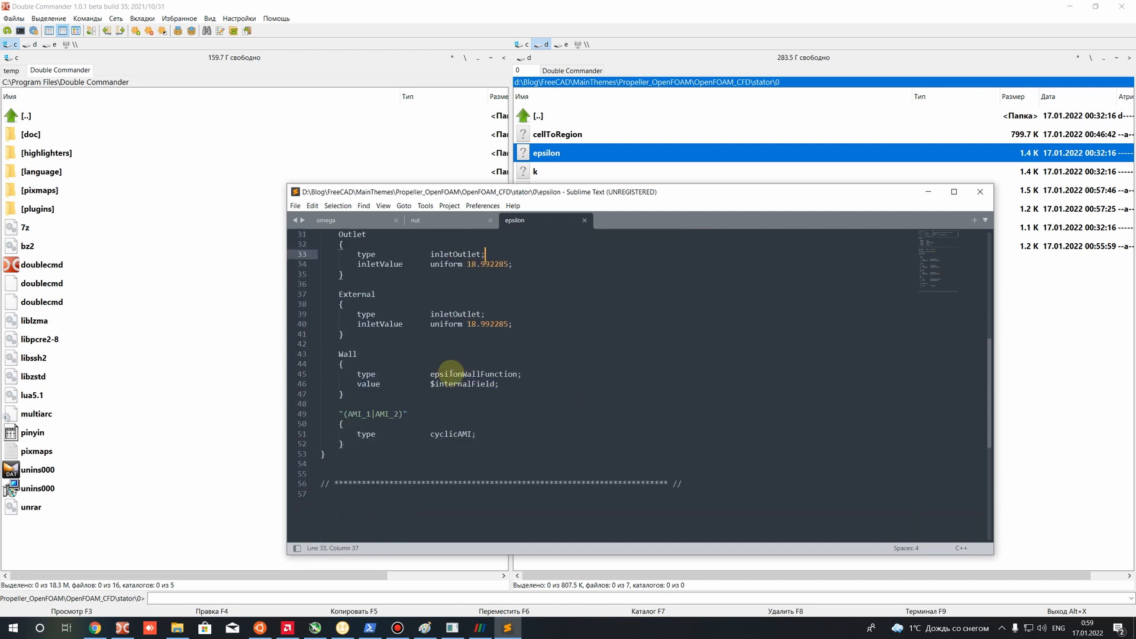
click(364, 344)
mouse_move(297, 302)
mouse_down()
mouse_move(348, 355)
mouse_move(309, 340)
mouse_move(309, 304)
mouse_up()
scroll(310, 340, up, 4)
click(537, 383)
drag(431, 314, 514, 315)
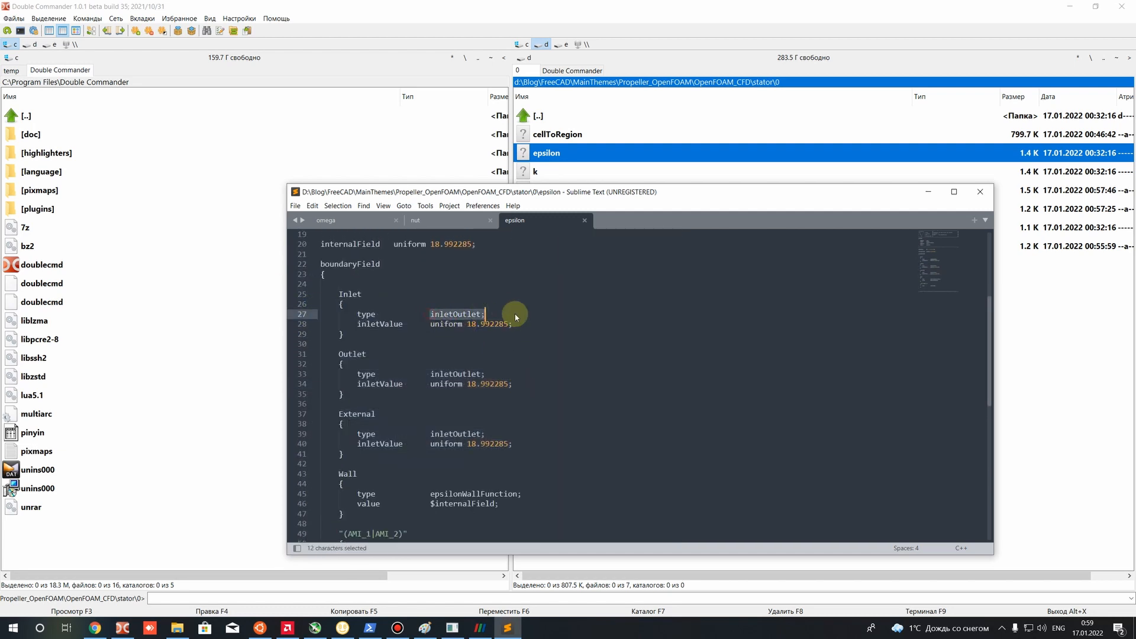
click(516, 341)
drag(431, 314, 477, 314)
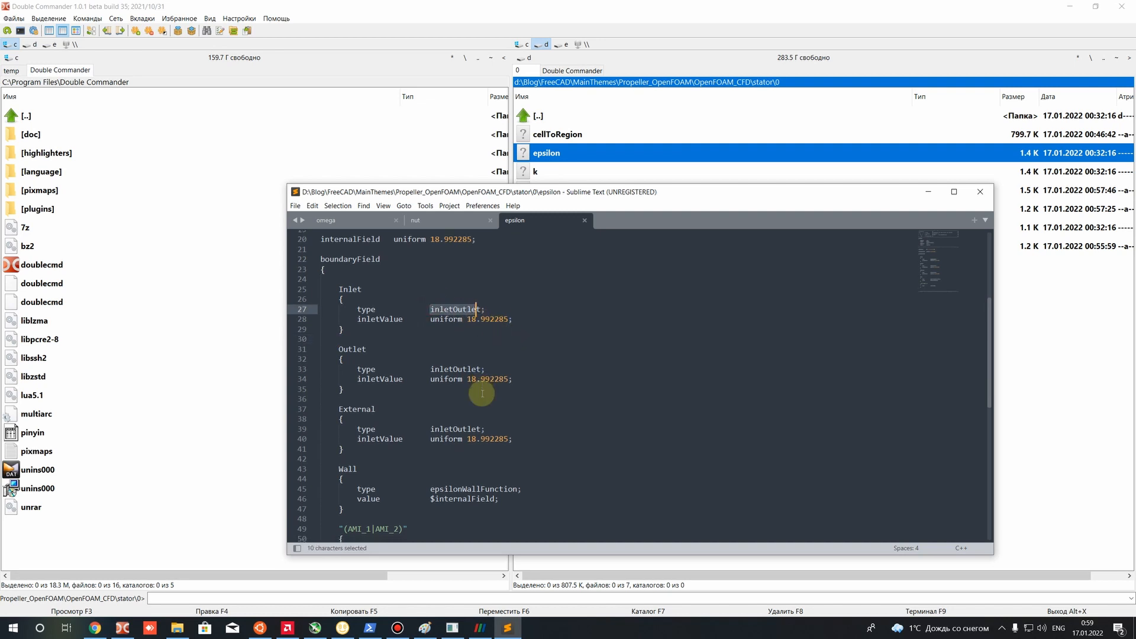
Examine the Wall boundary's wall function and the AMI patch type in the epsilon file, and minimize the editor.
scroll(482, 387, down, 4)
drag(431, 374, 457, 374)
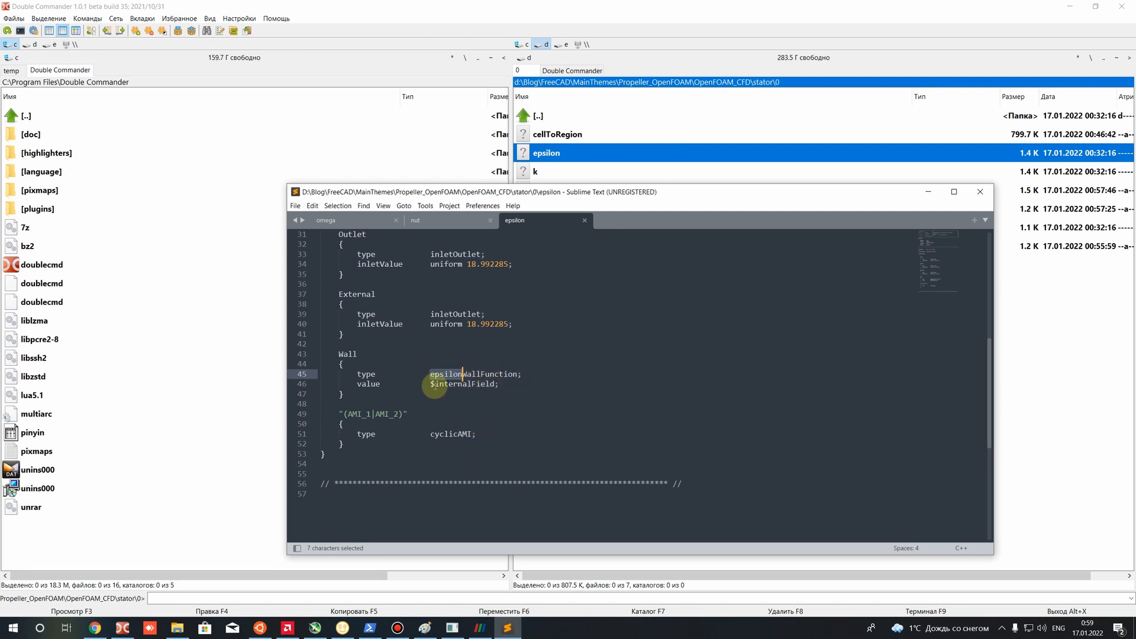
click(436, 392)
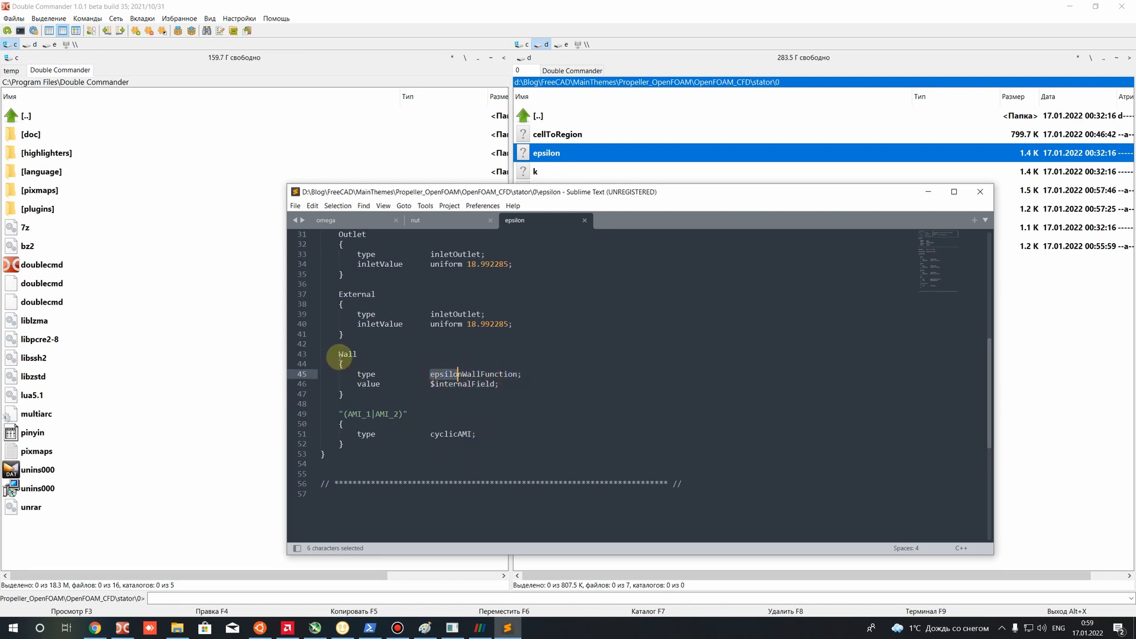
double_click(345, 355)
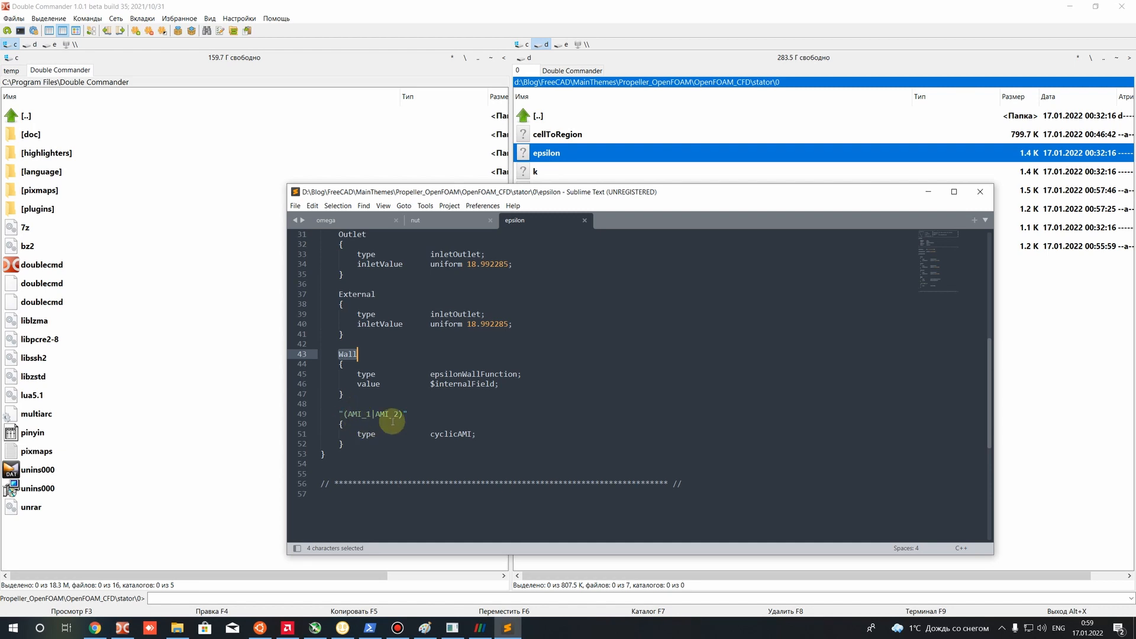
click(480, 449)
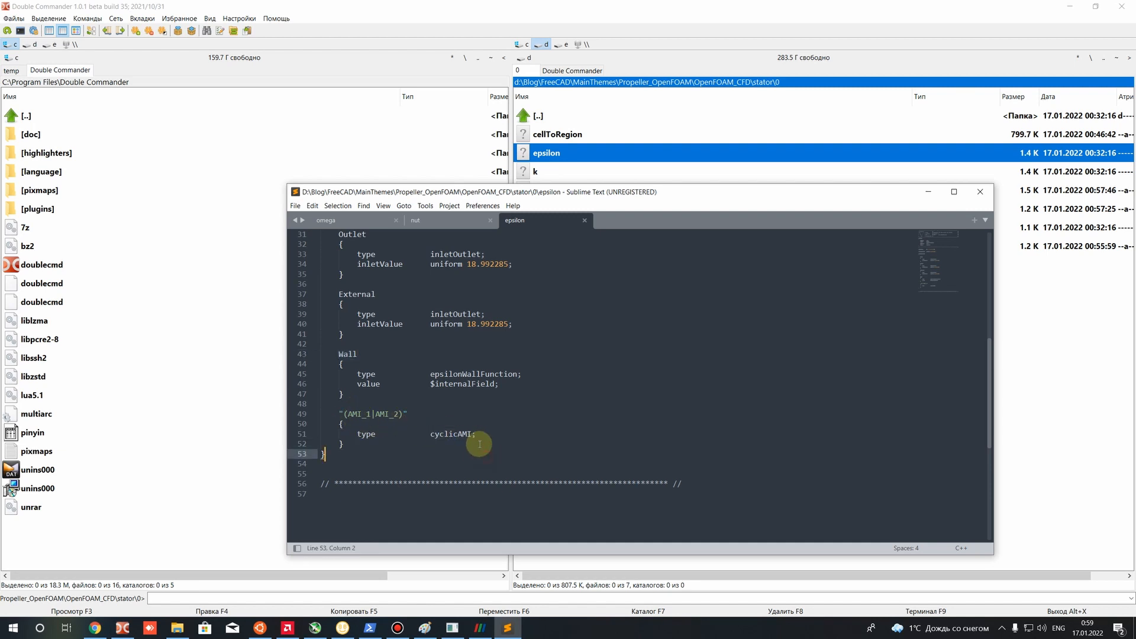
click(928, 191)
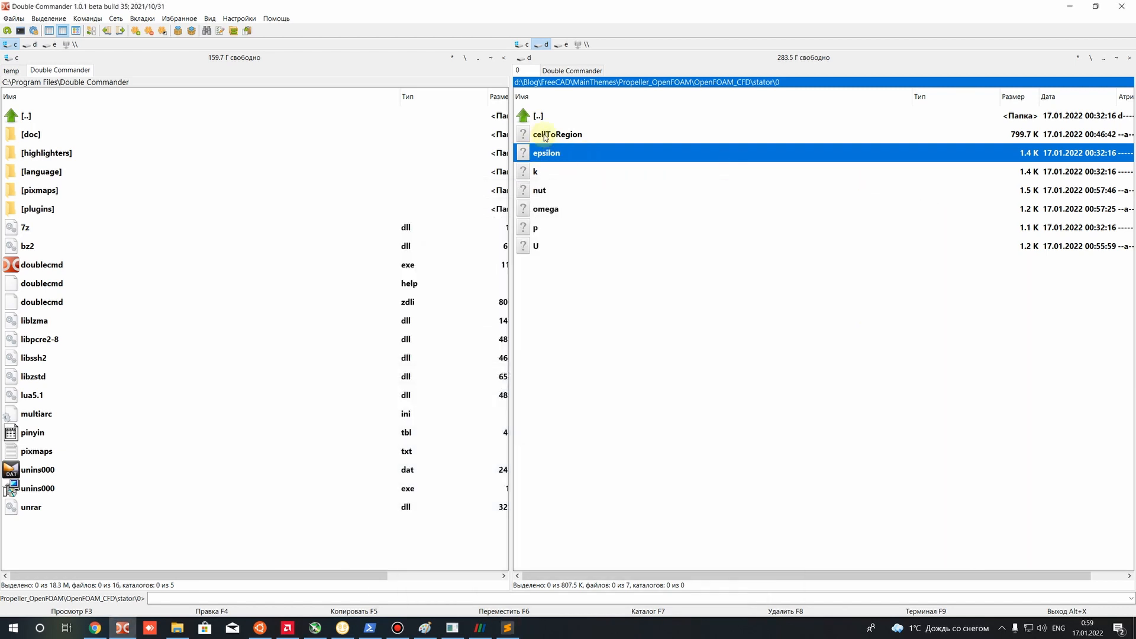
Open the cellToRegion file in Sublime Text, examine its header and label list, and close the editor.
right_click(545, 138)
click(568, 156)
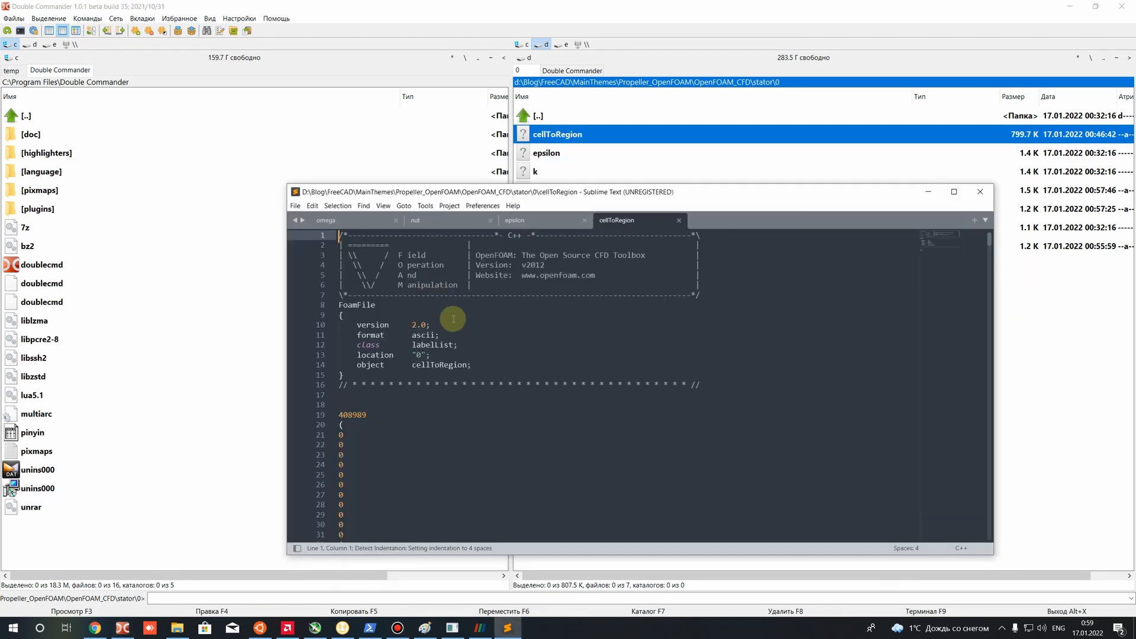
scroll(462, 321, down, 6)
scroll(493, 327, up, 6)
scroll(908, 266, down, 5)
drag(989, 240, 1025, 222)
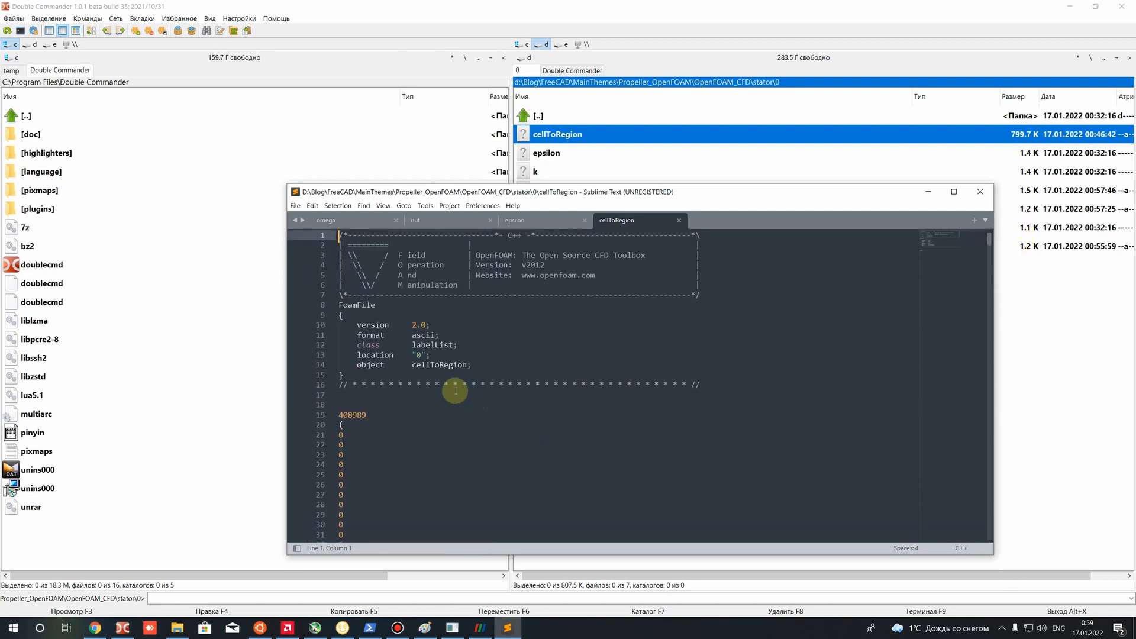
scroll(414, 411, down, 4)
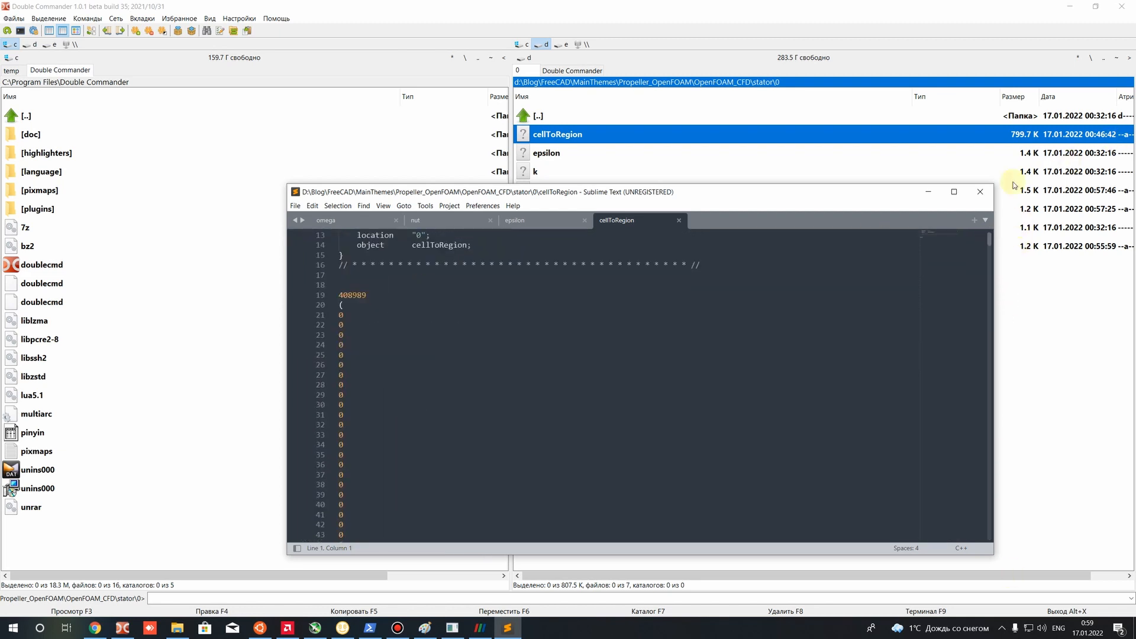
click(980, 191)
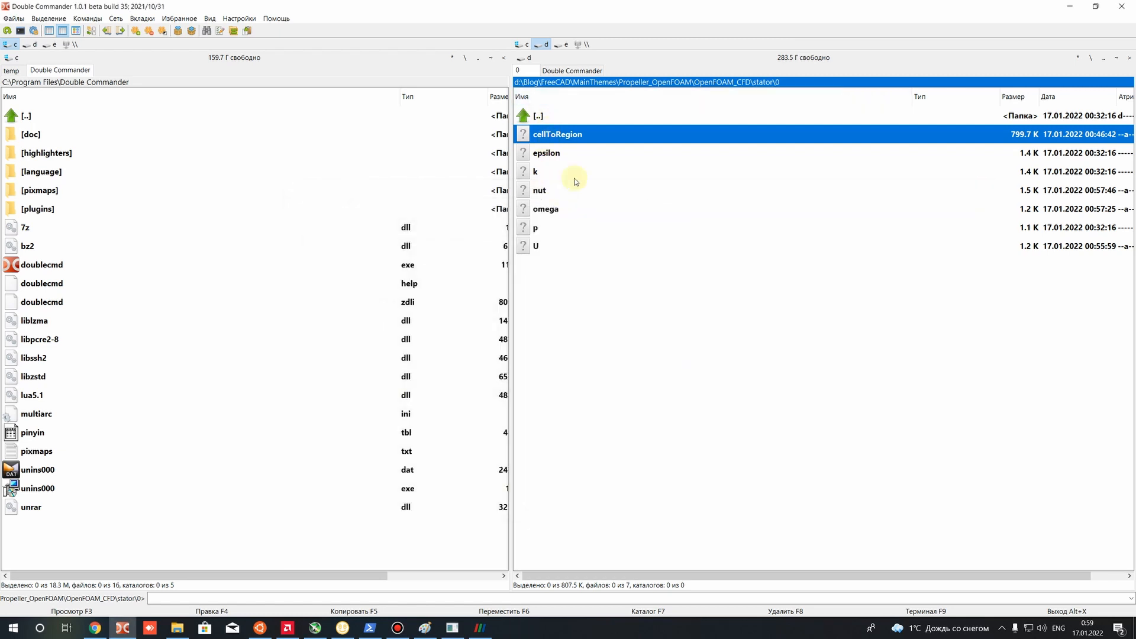
key(BackSpace)
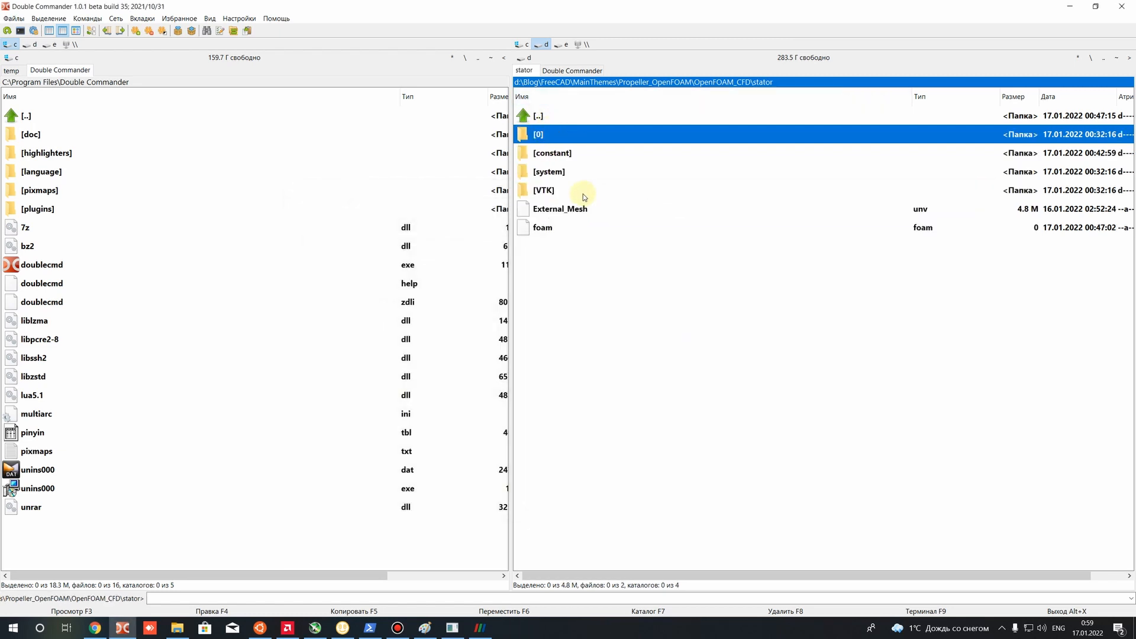
double_click(548, 134)
click(549, 137)
key(BackSpace)
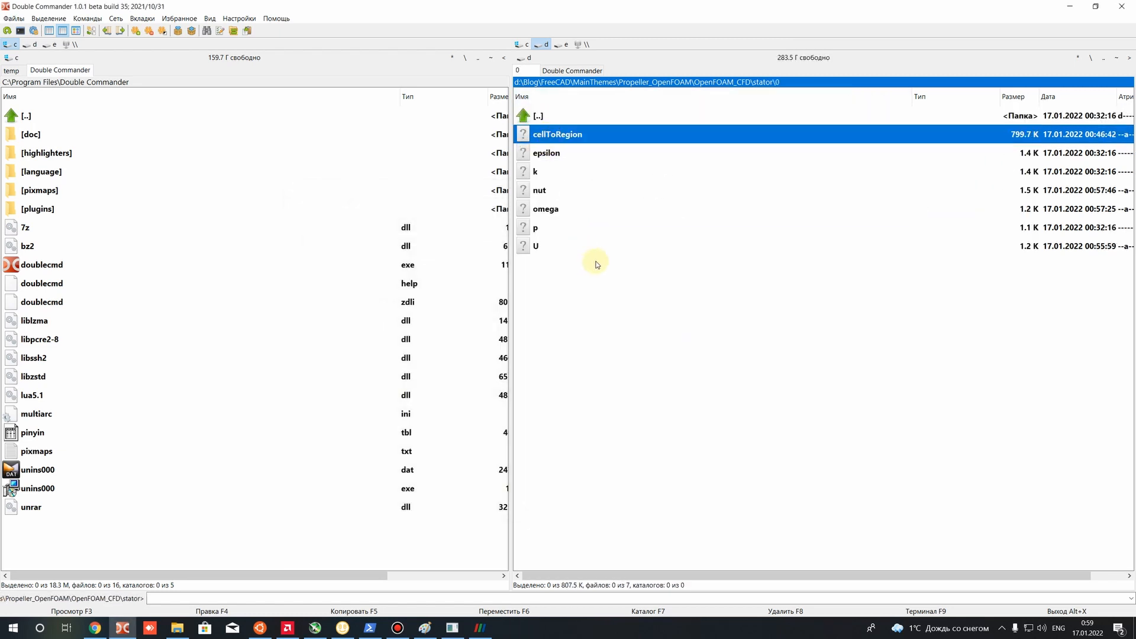
double_click(535, 138)
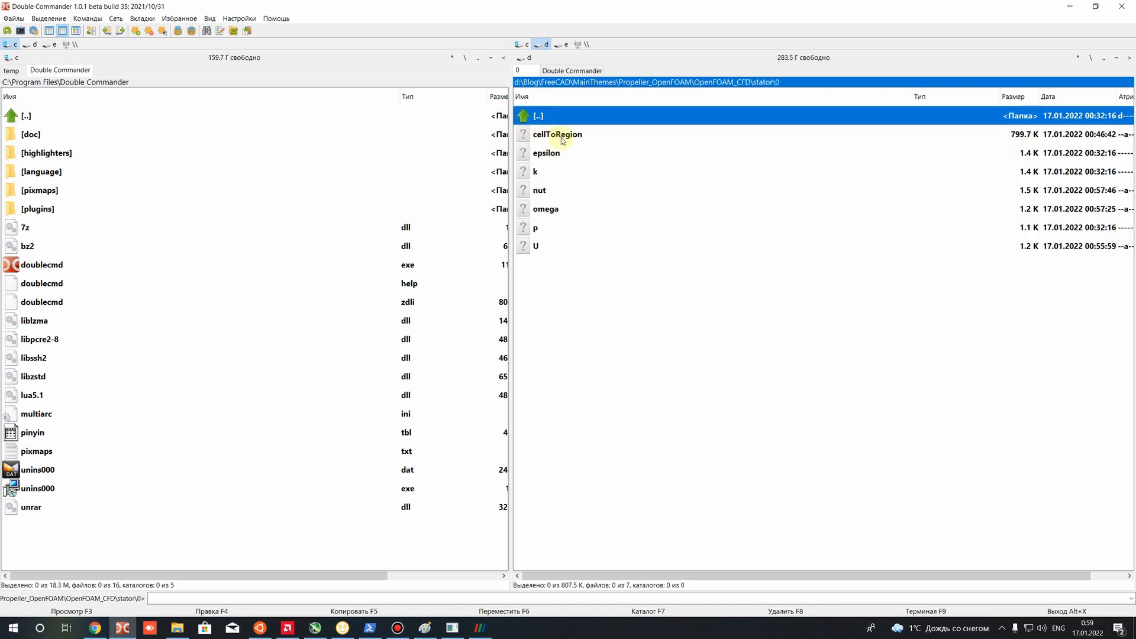
click(562, 140)
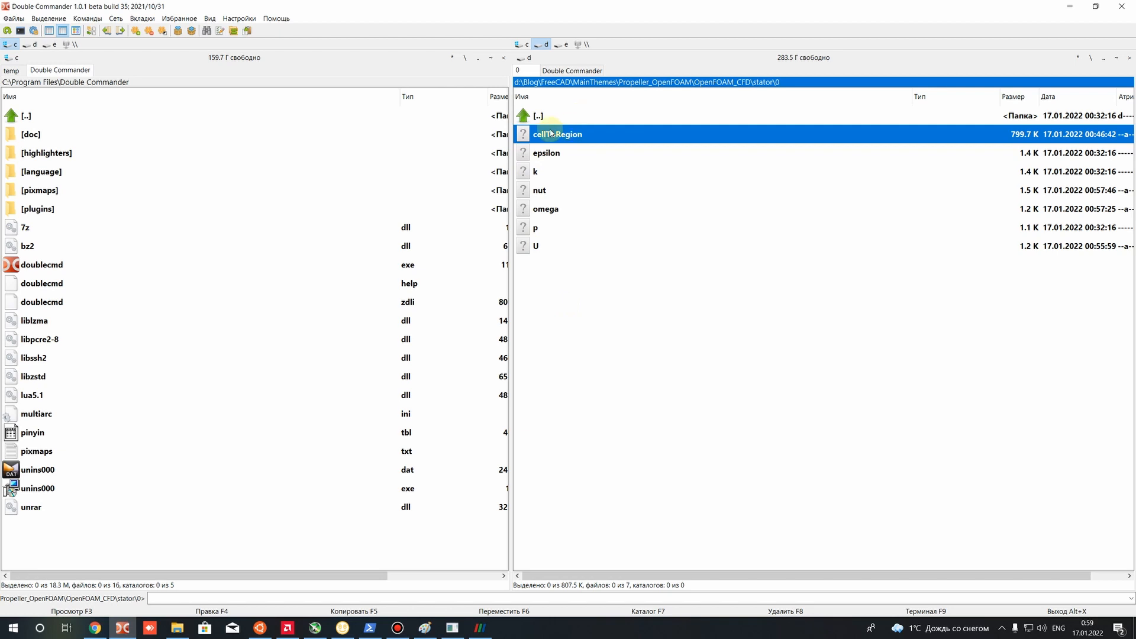
key(BackSpace)
key(Return)
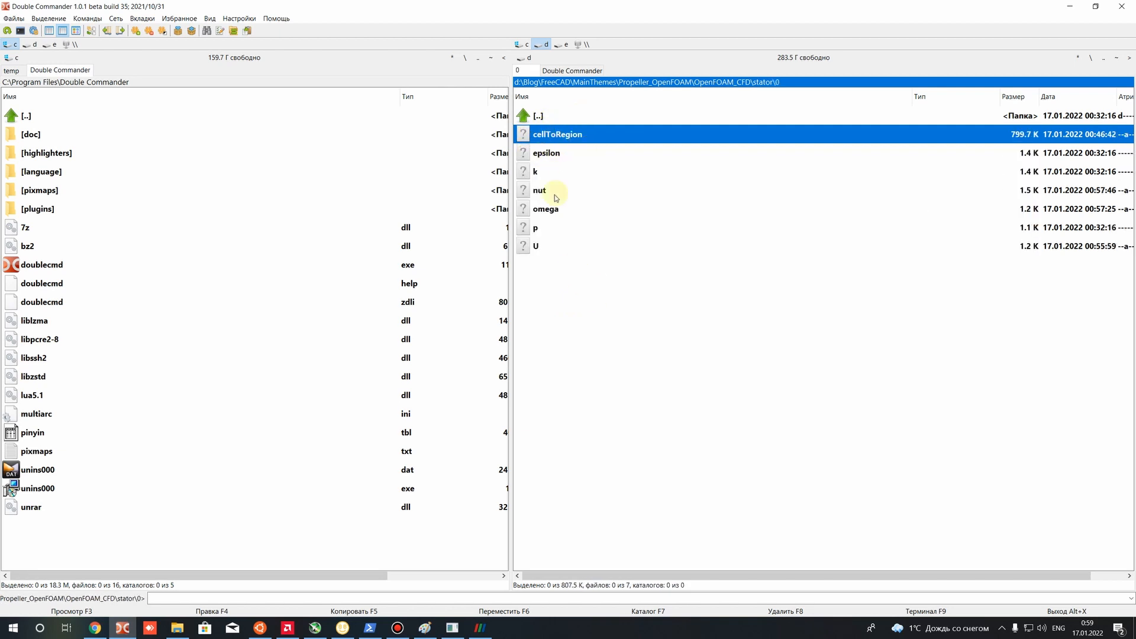
Look through the set files in the case's constant/polyMesh/sets folder, including region0, and return to the constant folder.
key(BackSpace)
double_click(553, 154)
double_click(546, 135)
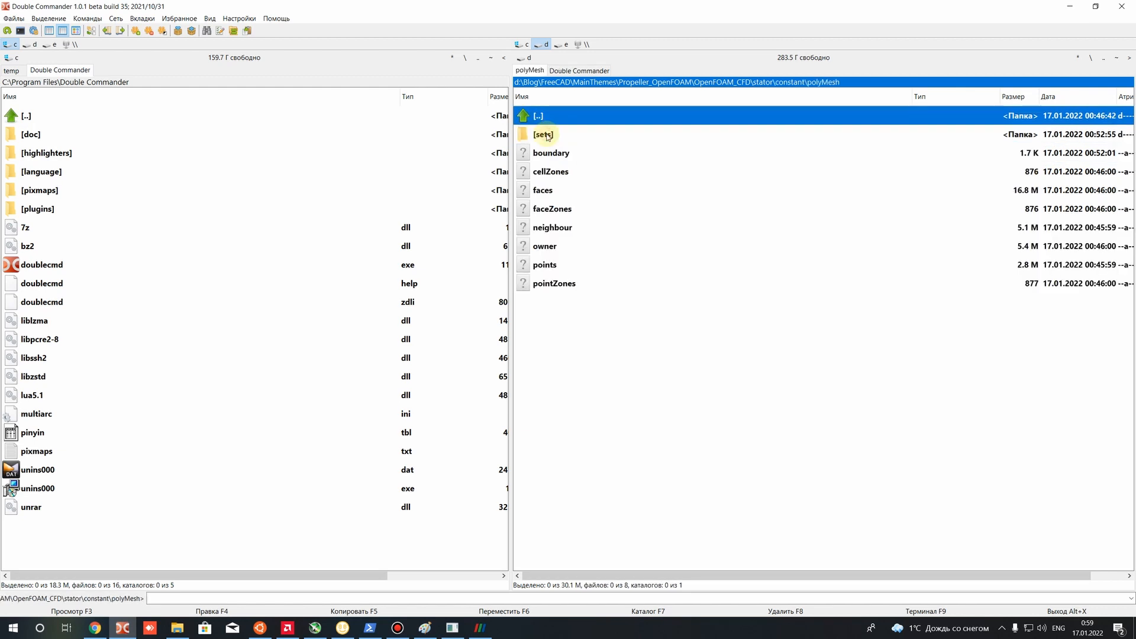
click(547, 135)
double_click(549, 136)
key(BackSpace)
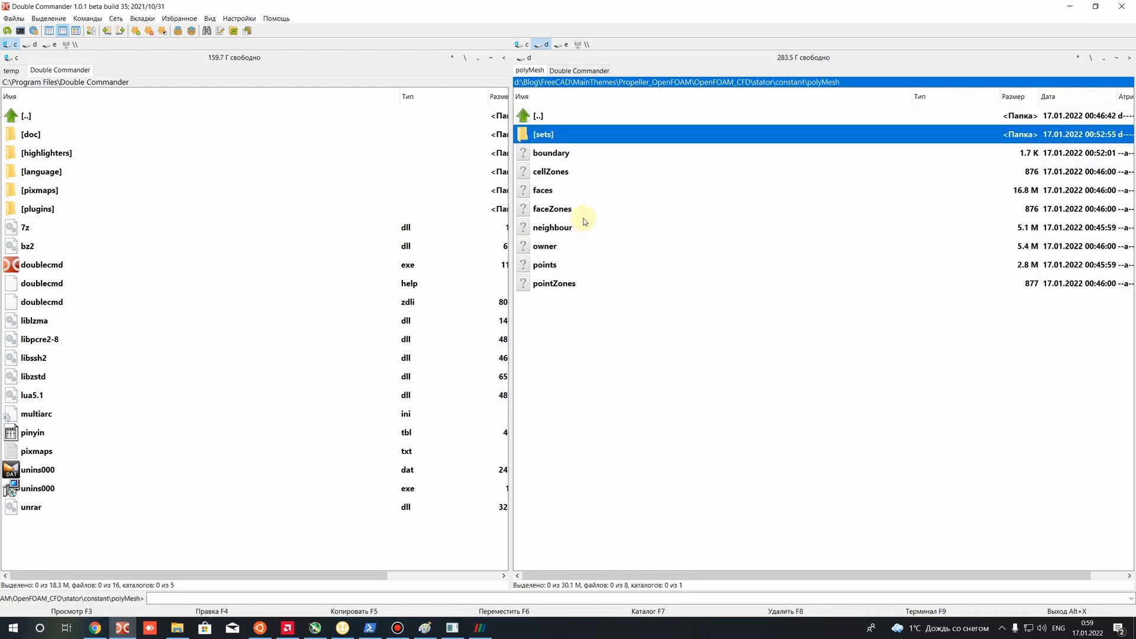
key(Return)
click(572, 175)
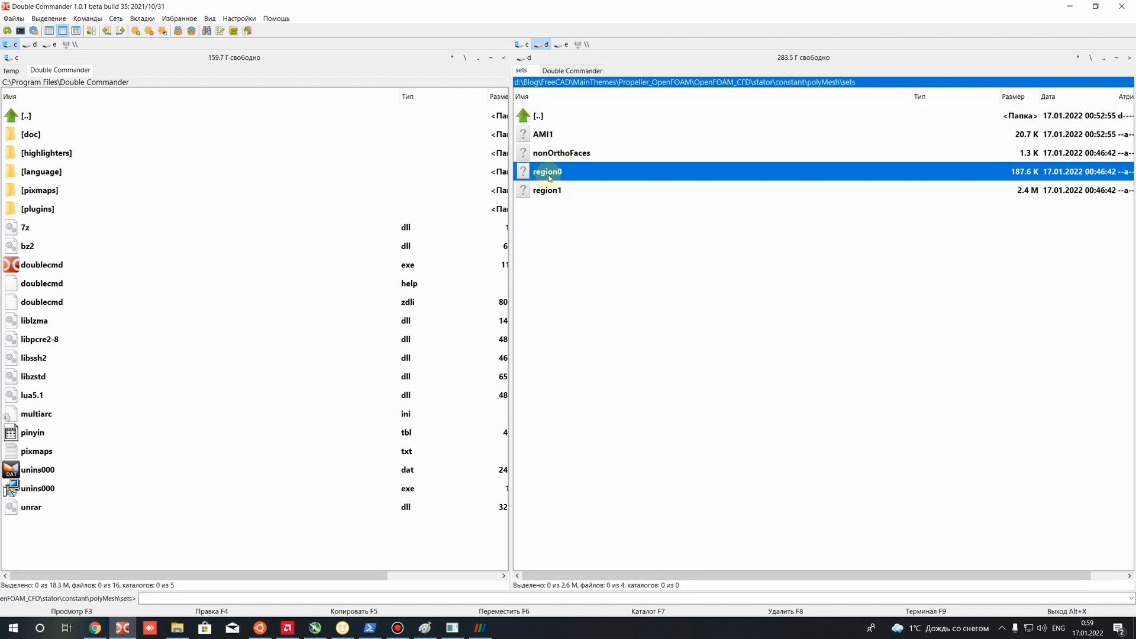
key(BackSpace)
key(BackSpace)
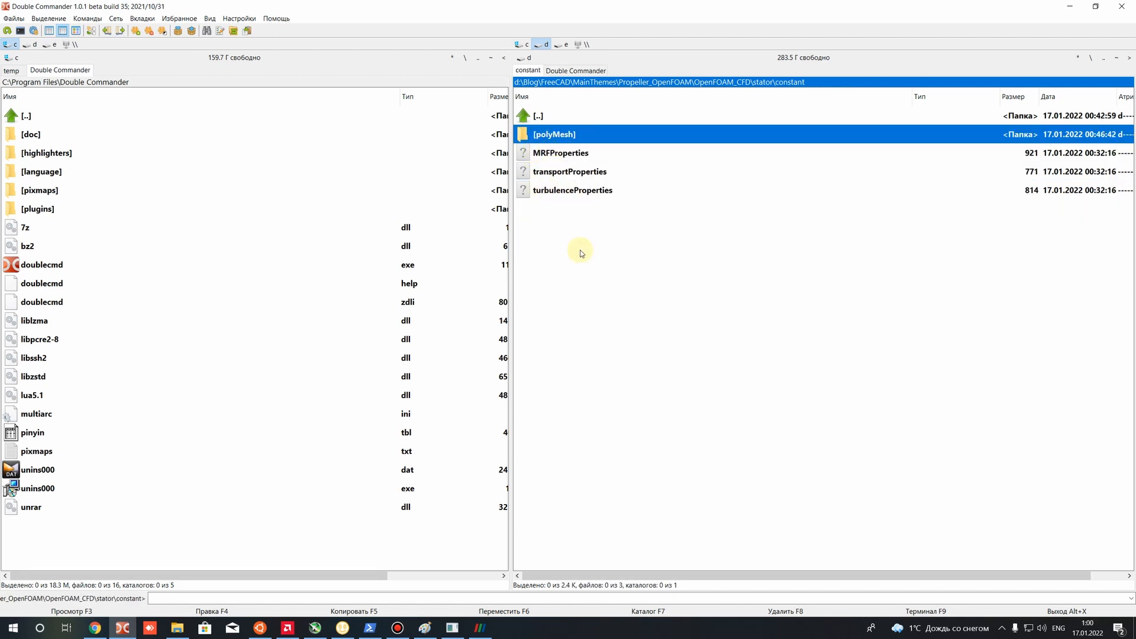
Look over the contents of the stator case's constant and 0 folders and return to the case's root folder.
click(540, 154)
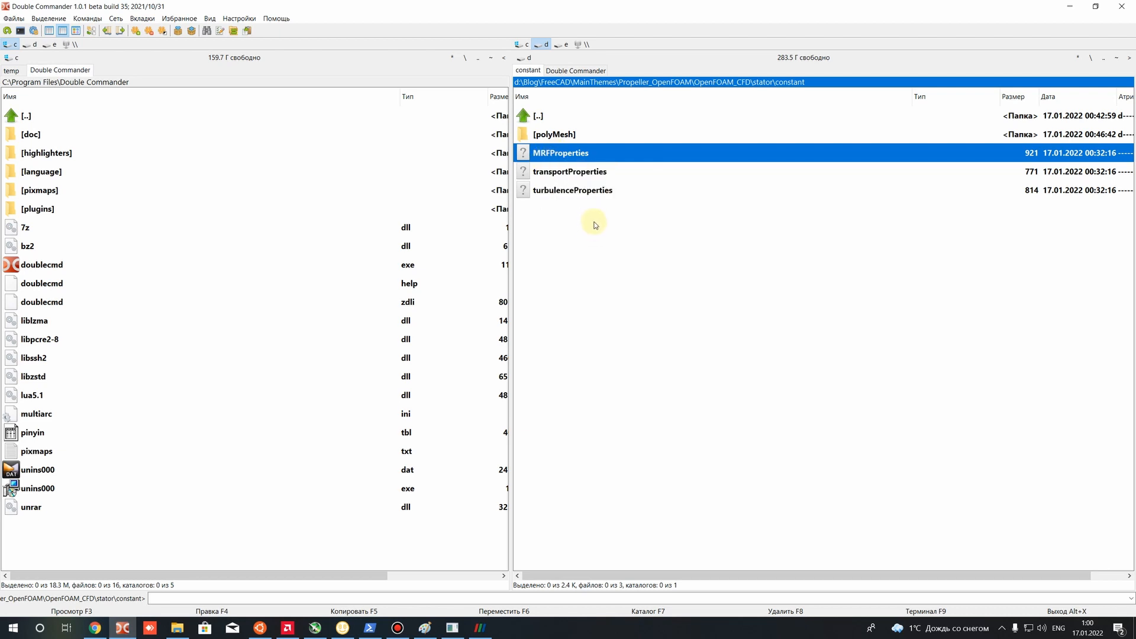
key(BackSpace)
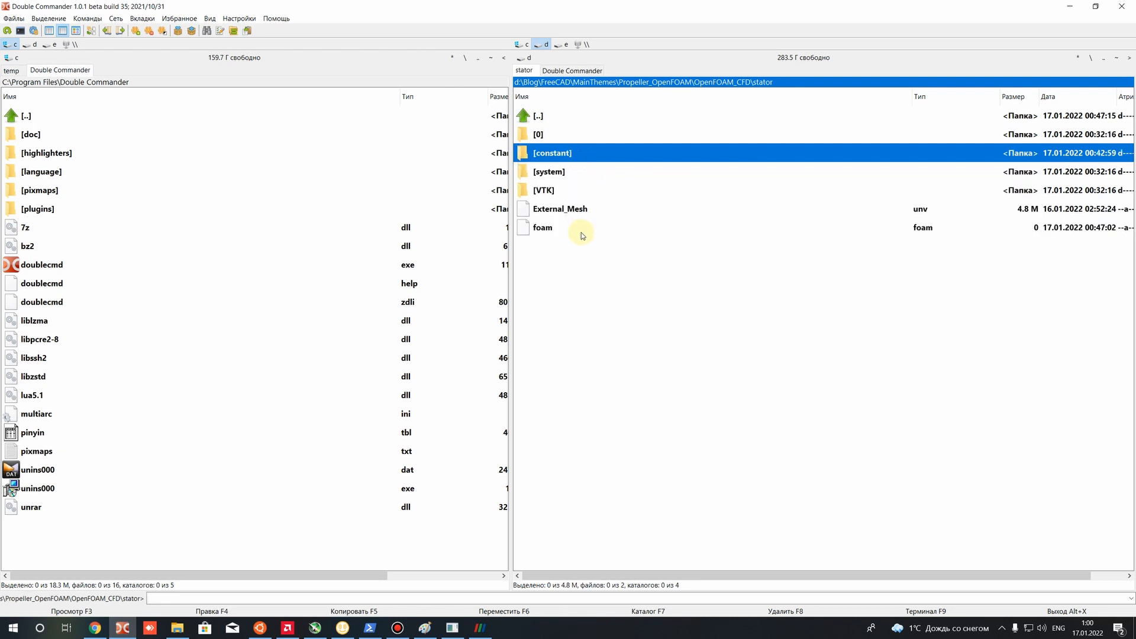
double_click(556, 138)
key(BackSpace)
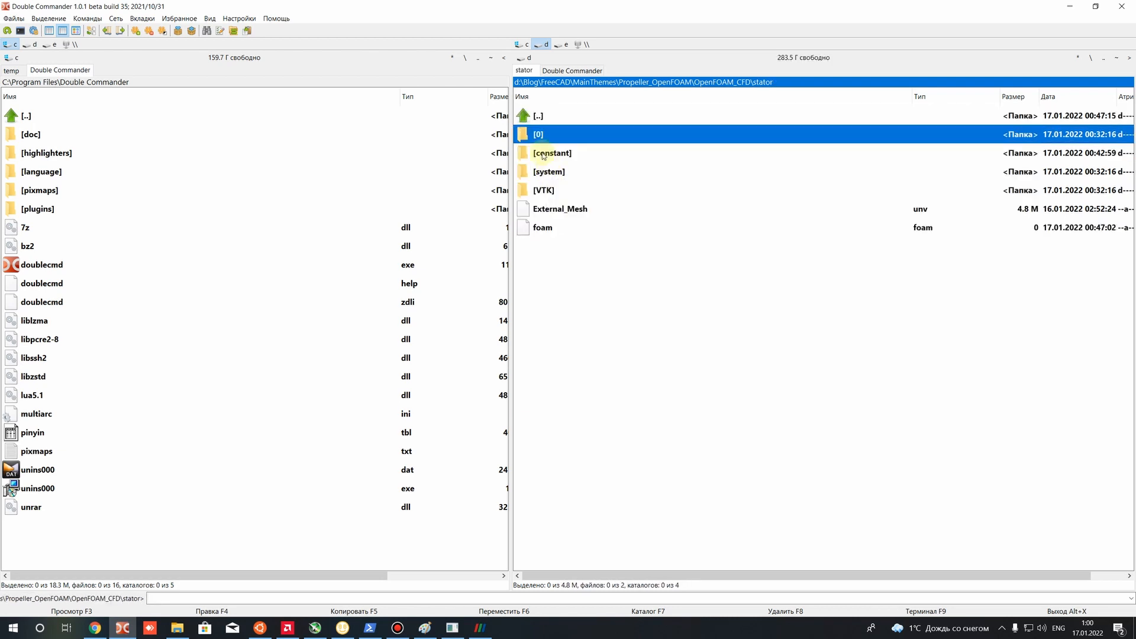
double_click(544, 153)
key(BackSpace)
double_click(542, 138)
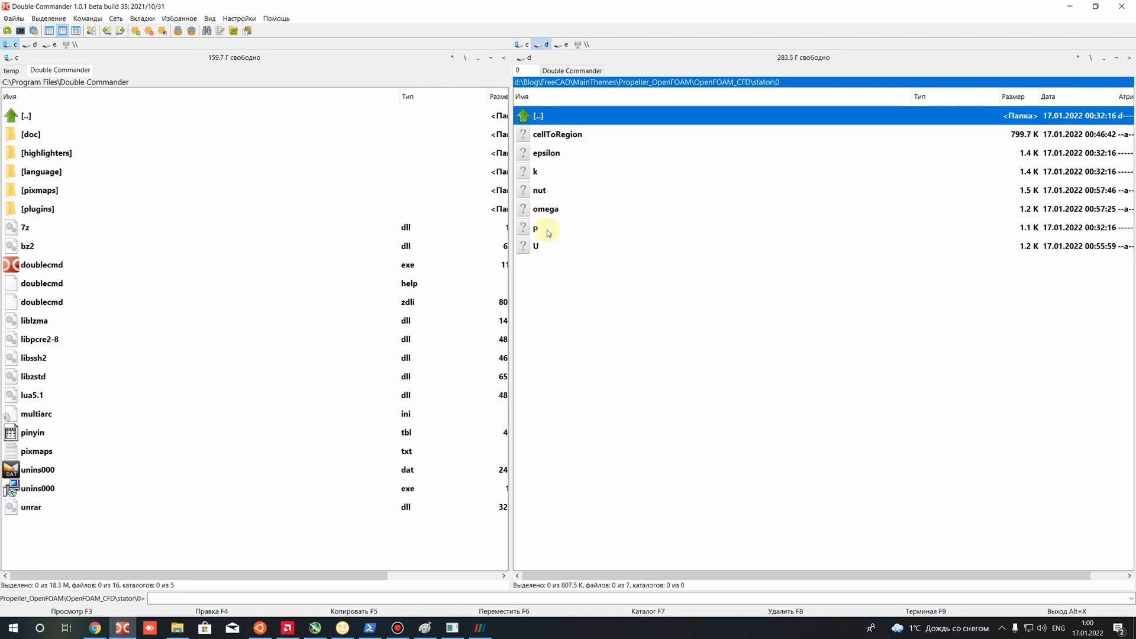
key(BackSpace)
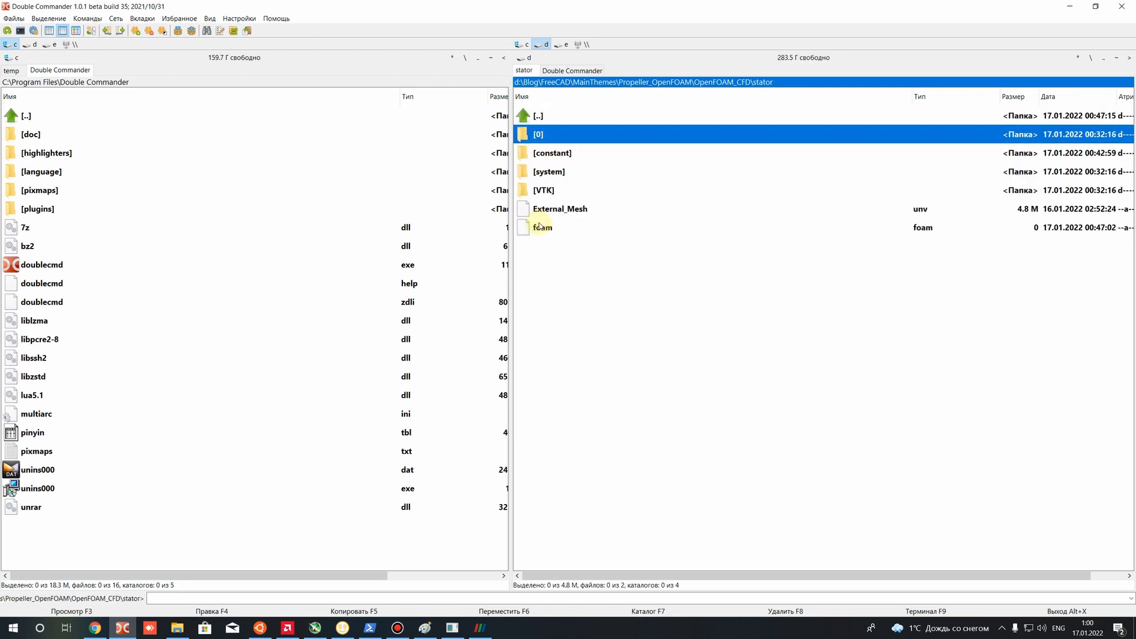
double_click(536, 153)
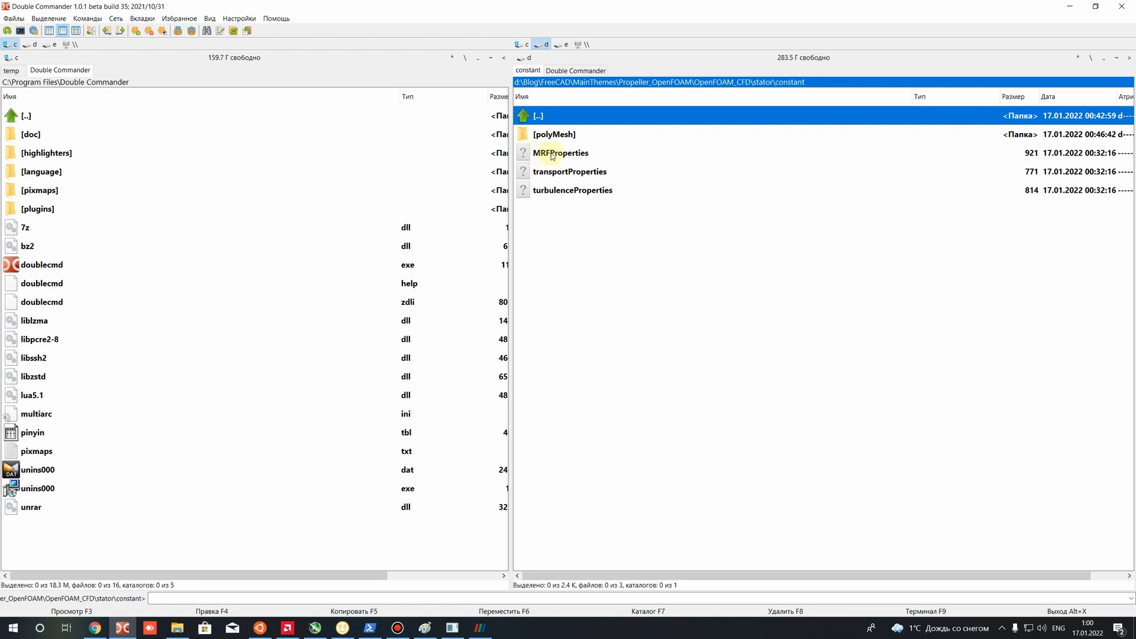
key(BackSpace)
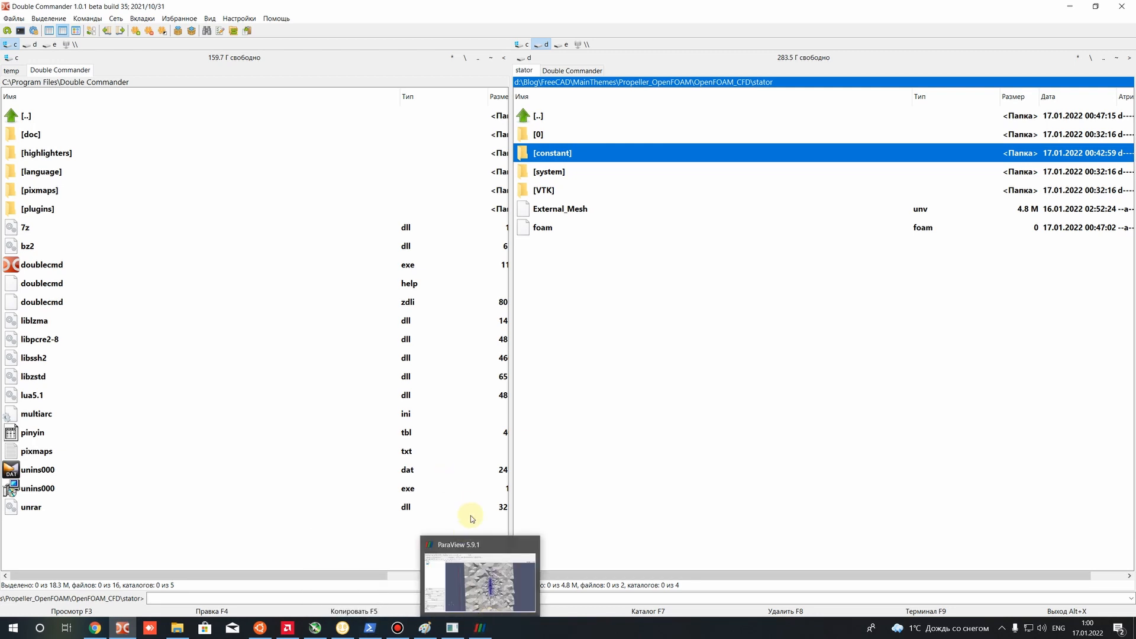
Switch to the Ubuntu terminal, move its window to free space, and clear its output.
click(260, 628)
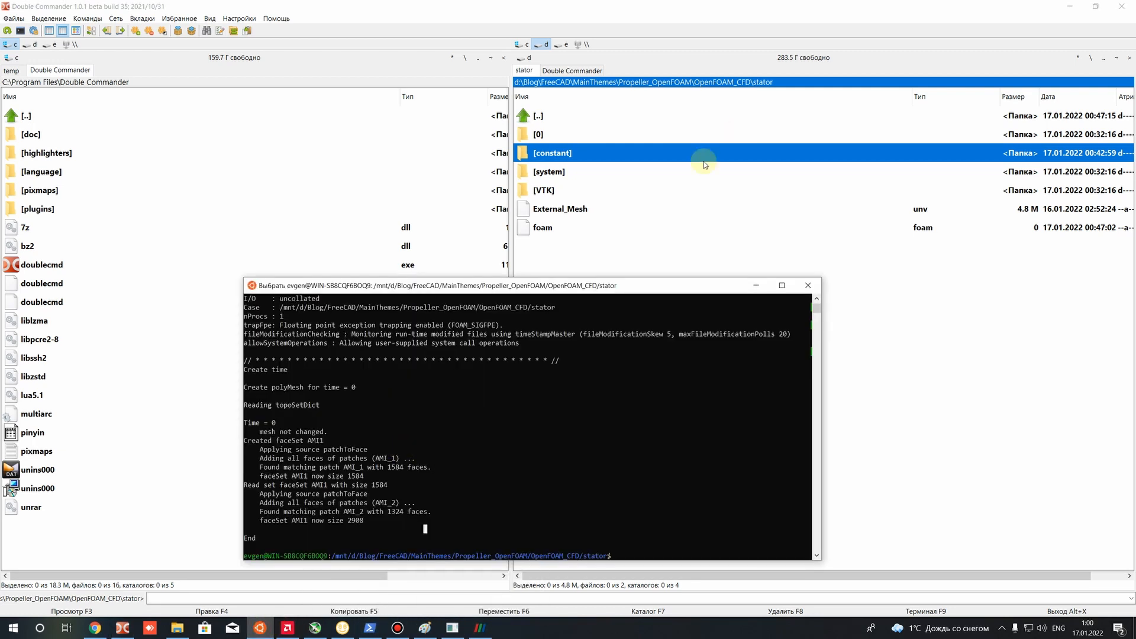
drag(562, 285, 694, 173)
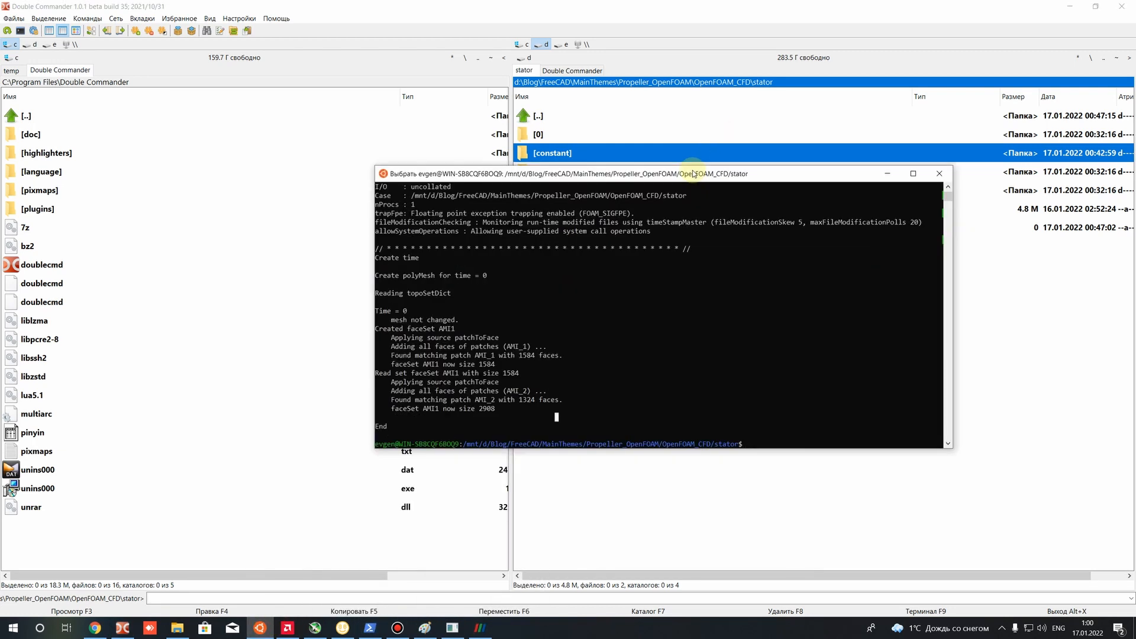
key(Escape)
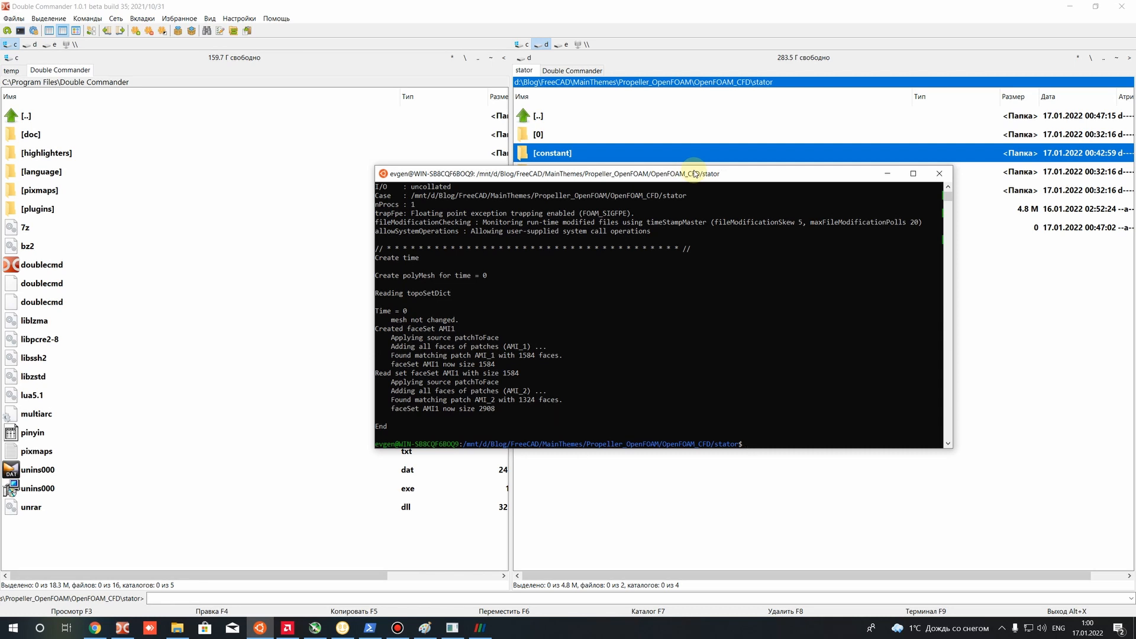
text(clear)
key(Return)
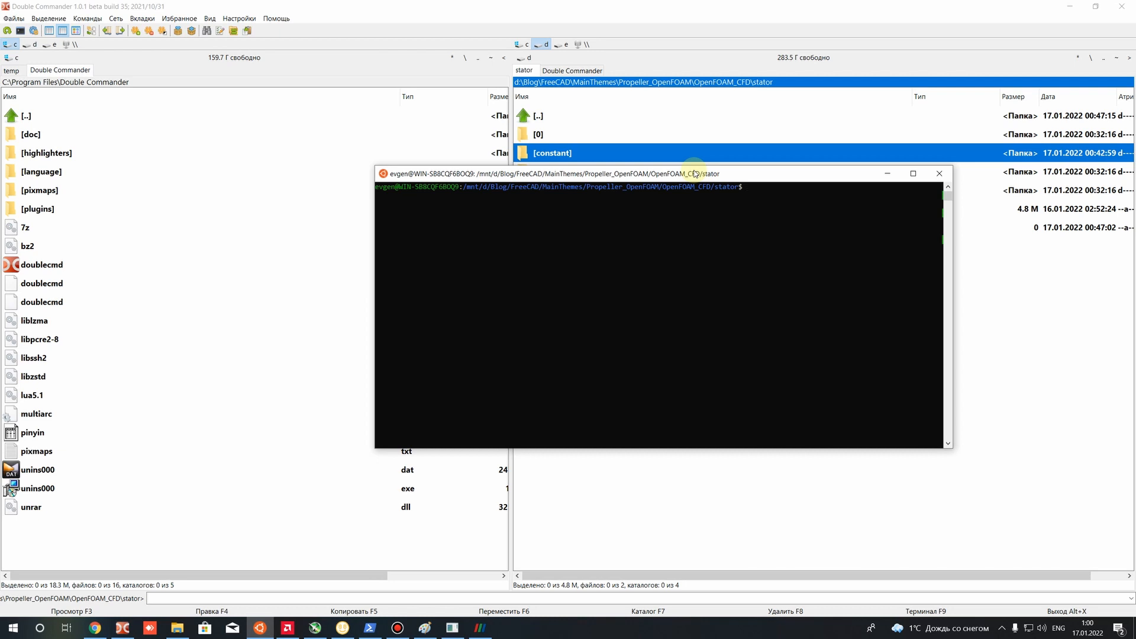
Start the setSet utility in the stator case and reposition the terminal window to show its output.
text(etSet)
key(Return)
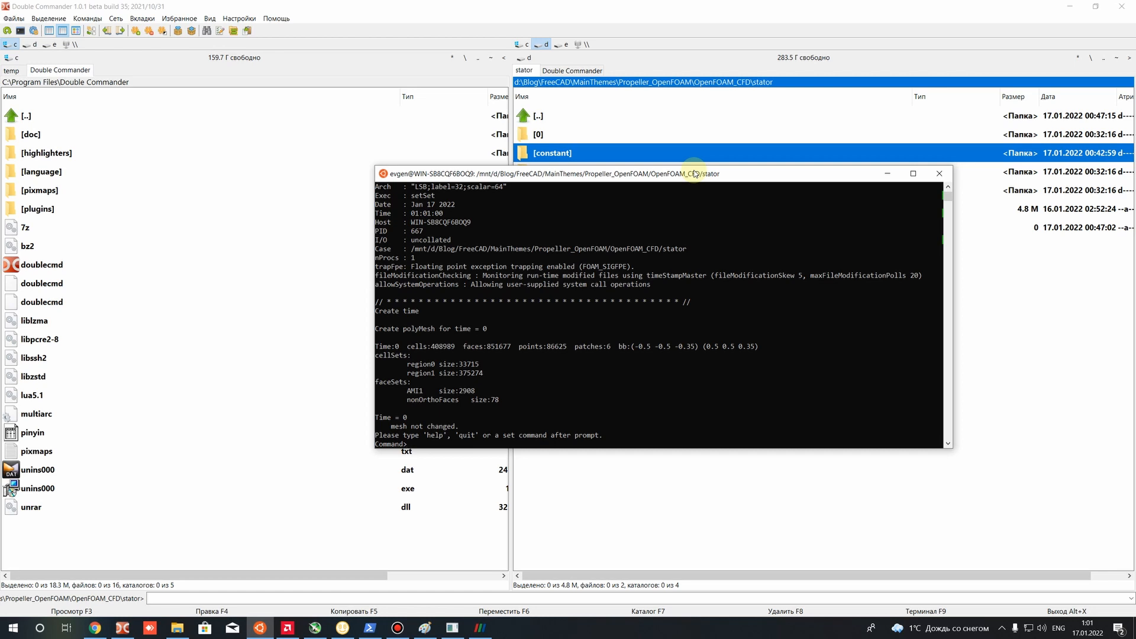
drag(709, 173, 724, 224)
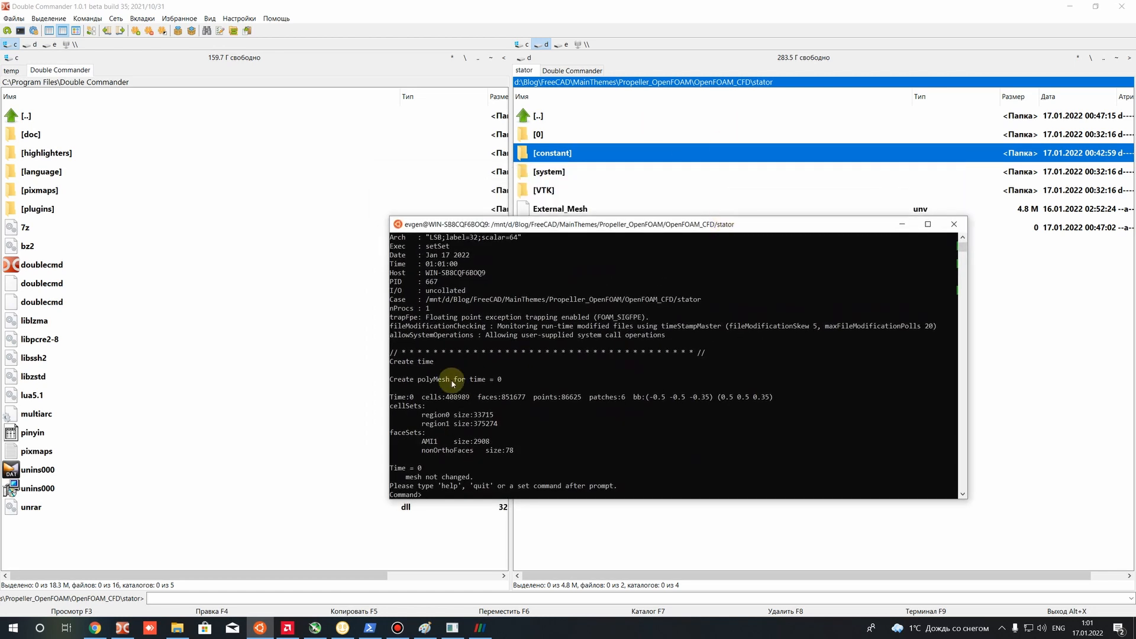
scroll(448, 394, down, 2)
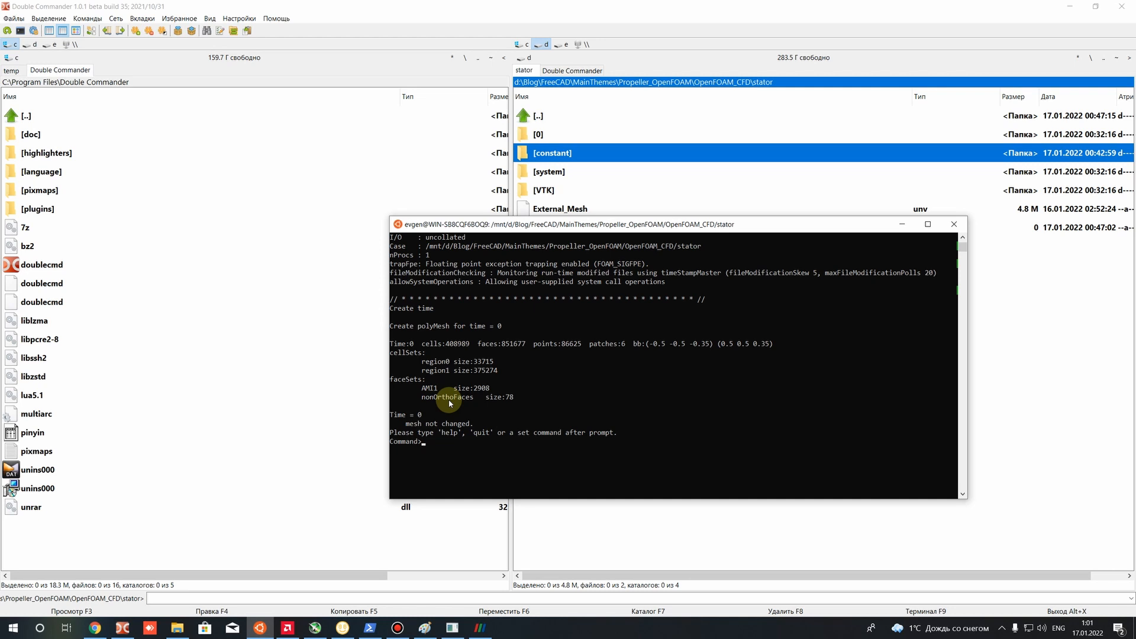
Print the setSet help and read its examples of creating zones from sets.
text(help)
key(Return)
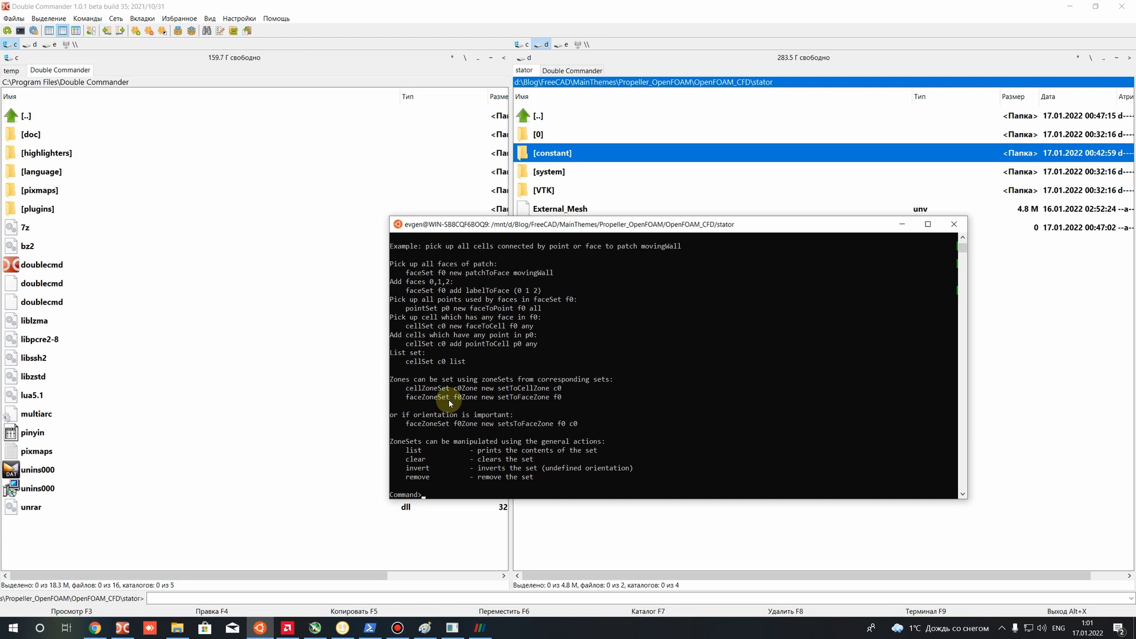
scroll(449, 400, up, 2)
scroll(448, 400, down, 4)
scroll(450, 396, up, 1)
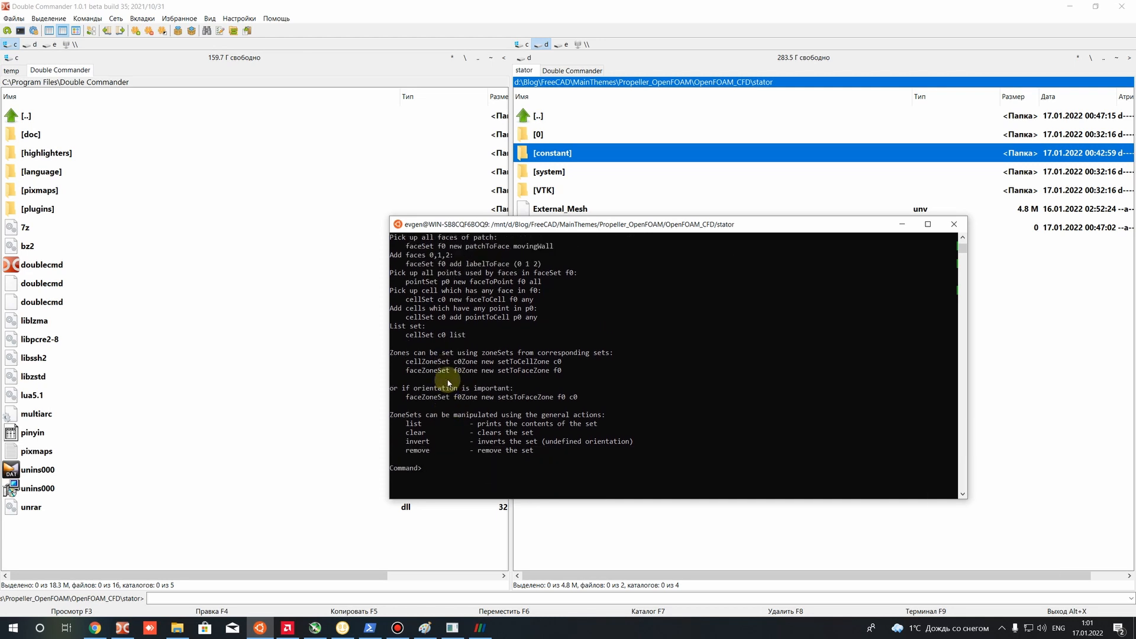
scroll(424, 391, up, 1)
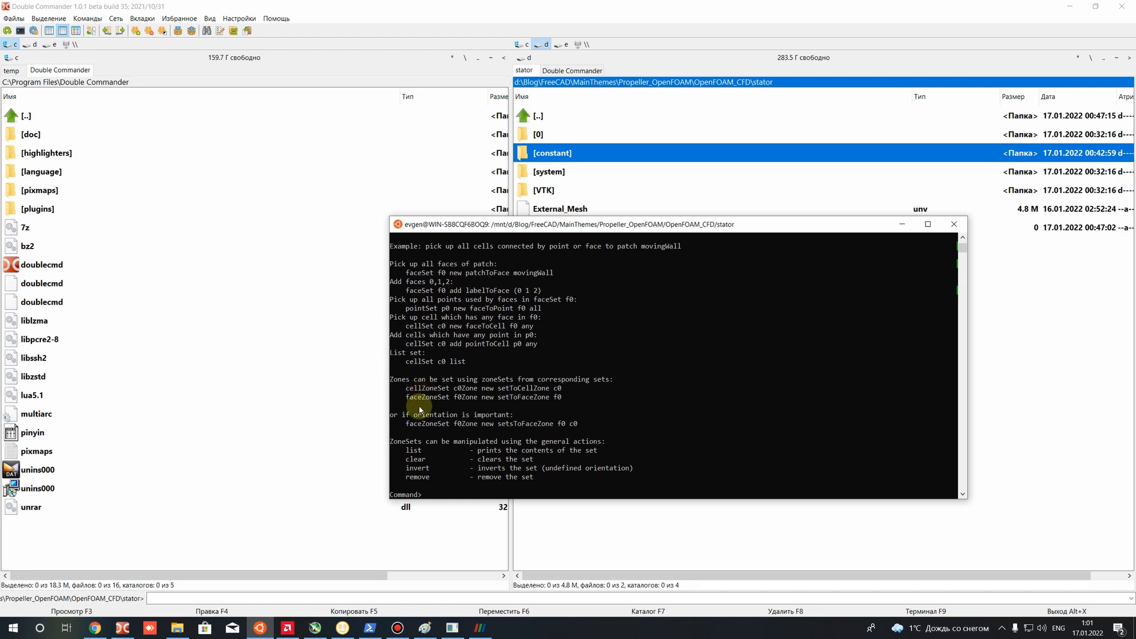
Examine the sizes of the region0 and region1 cell sets in the setSet startup output.
scroll(420, 409, up, 15)
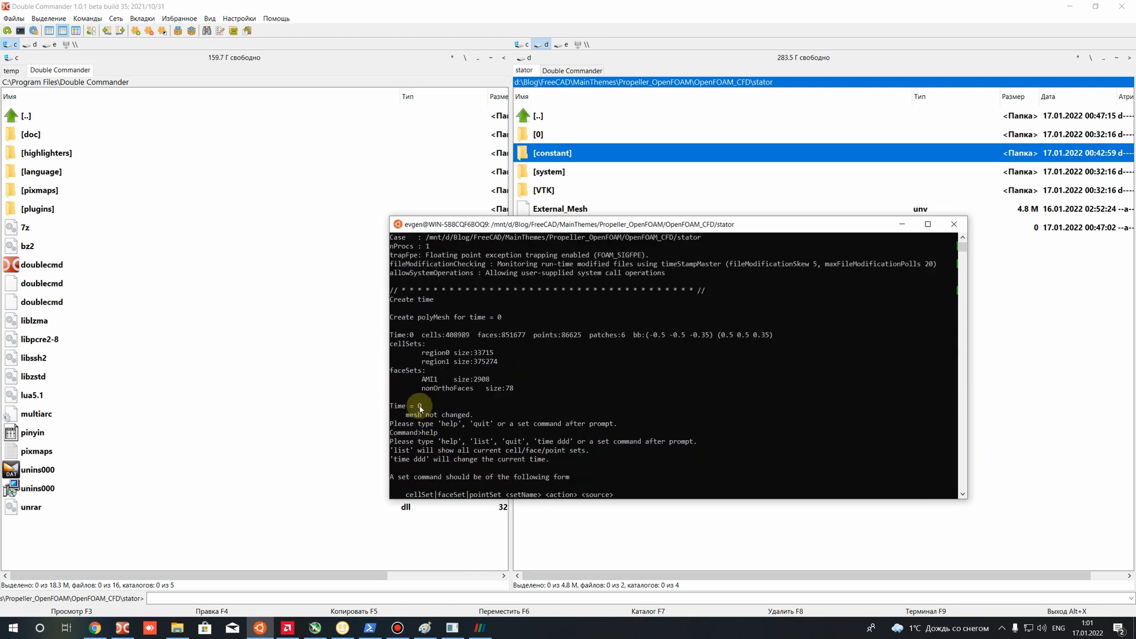
scroll(421, 414, down, 3)
drag(390, 344, 496, 353)
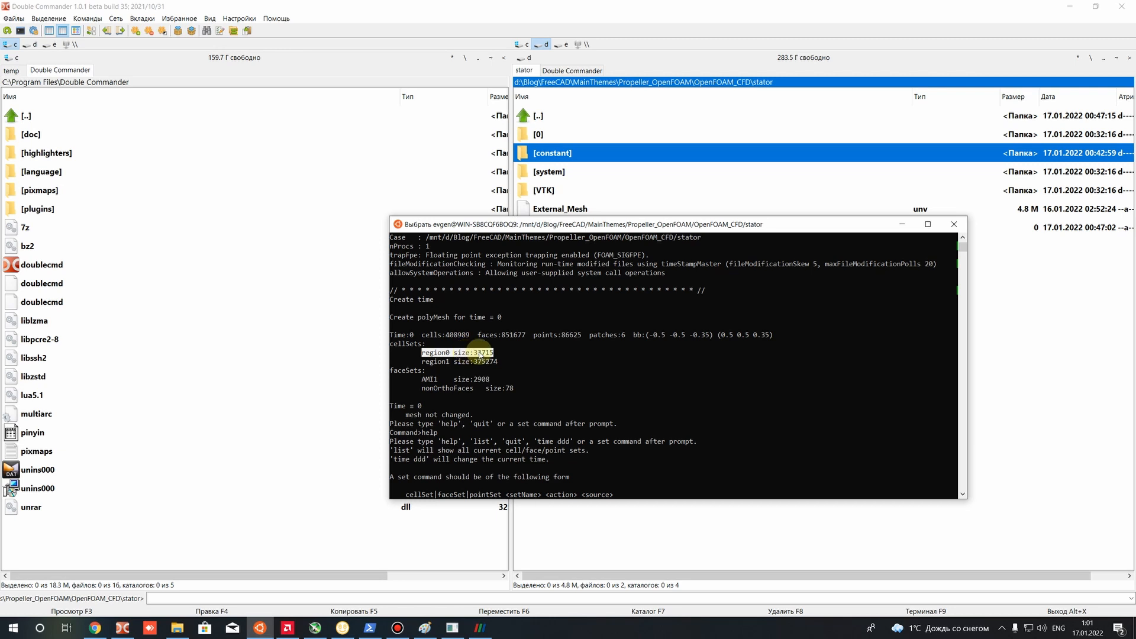
click(483, 354)
drag(475, 354, 496, 355)
mouse_move(478, 354)
mouse_down()
mouse_move(508, 338)
mouse_move(471, 355)
mouse_move(495, 354)
mouse_up()
click(475, 354)
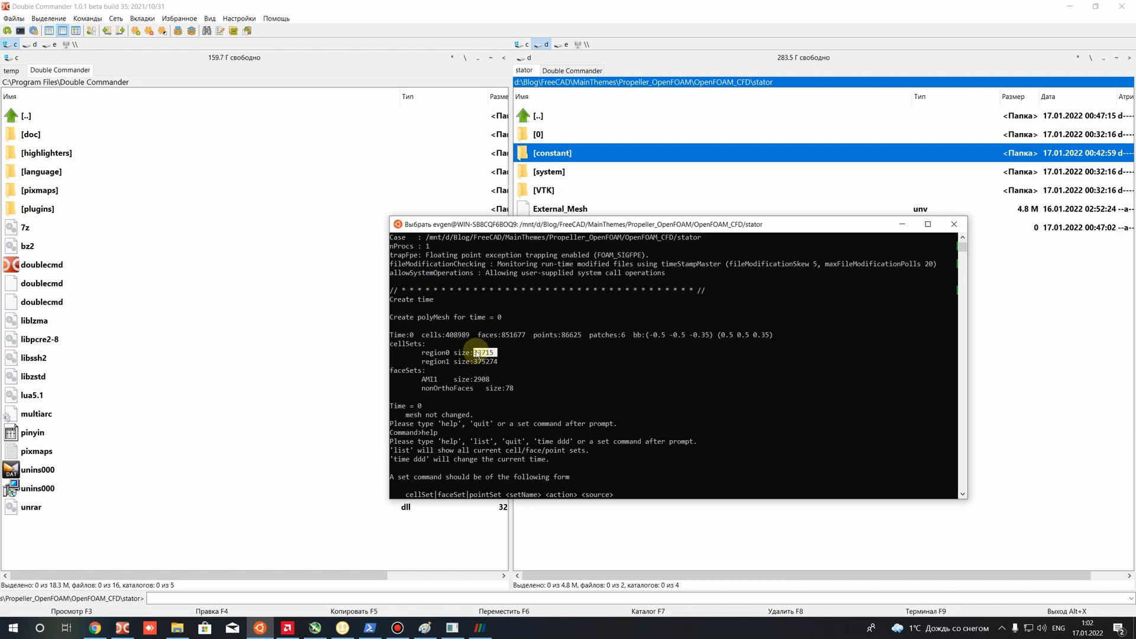
double_click(427, 362)
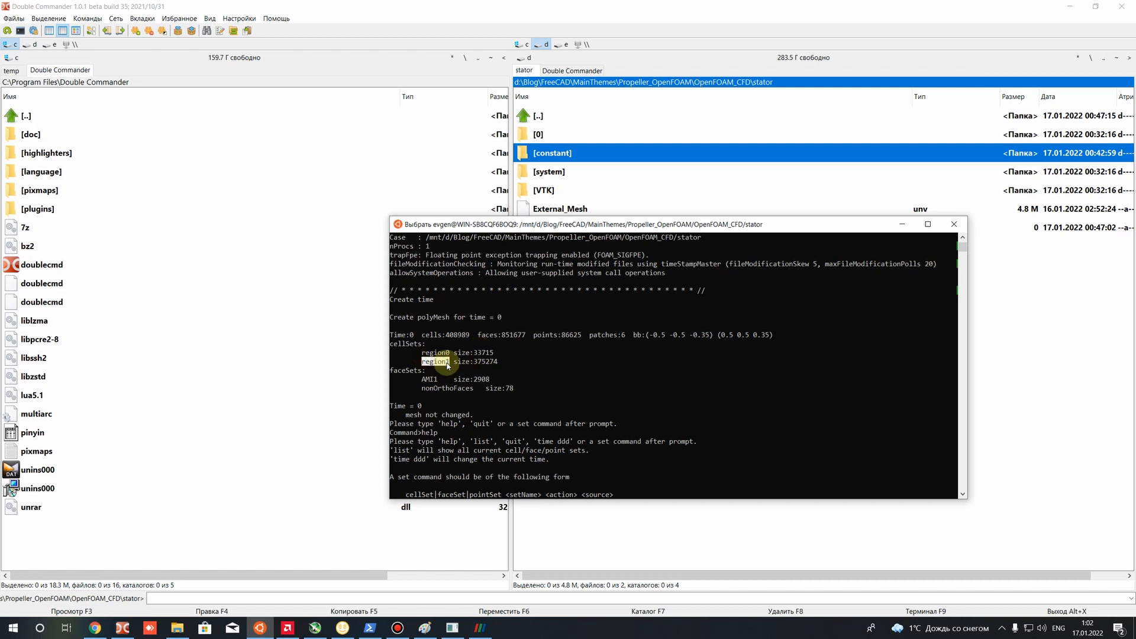
drag(470, 363, 498, 362)
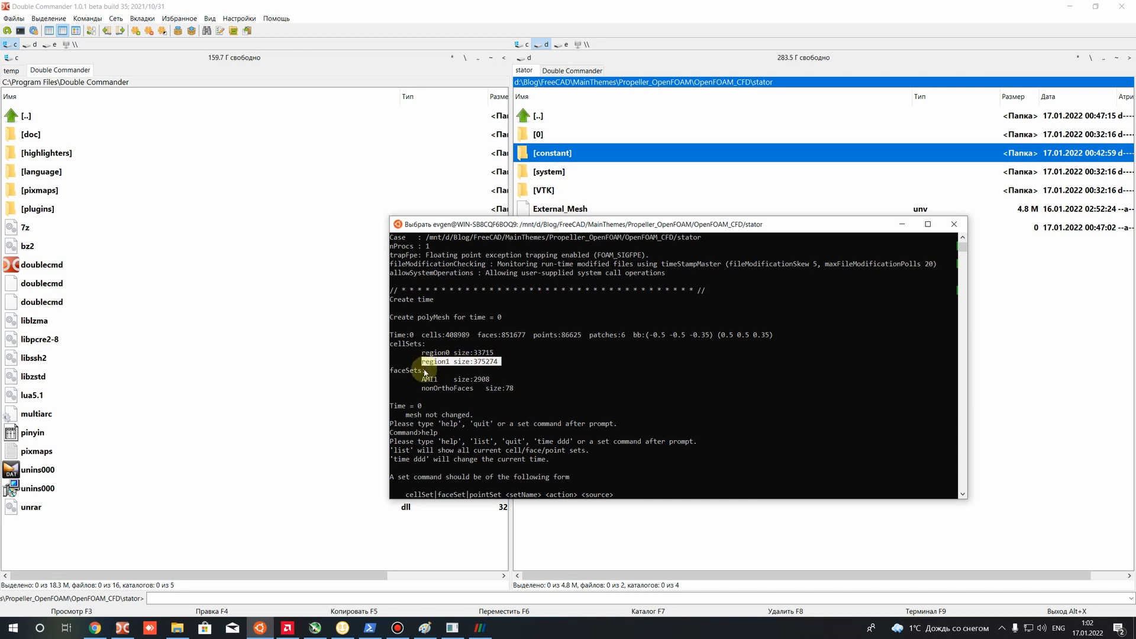
Find and highlight the cellZoneSet example line with setToCellZone in the setSet help.
scroll(426, 372, down, 10)
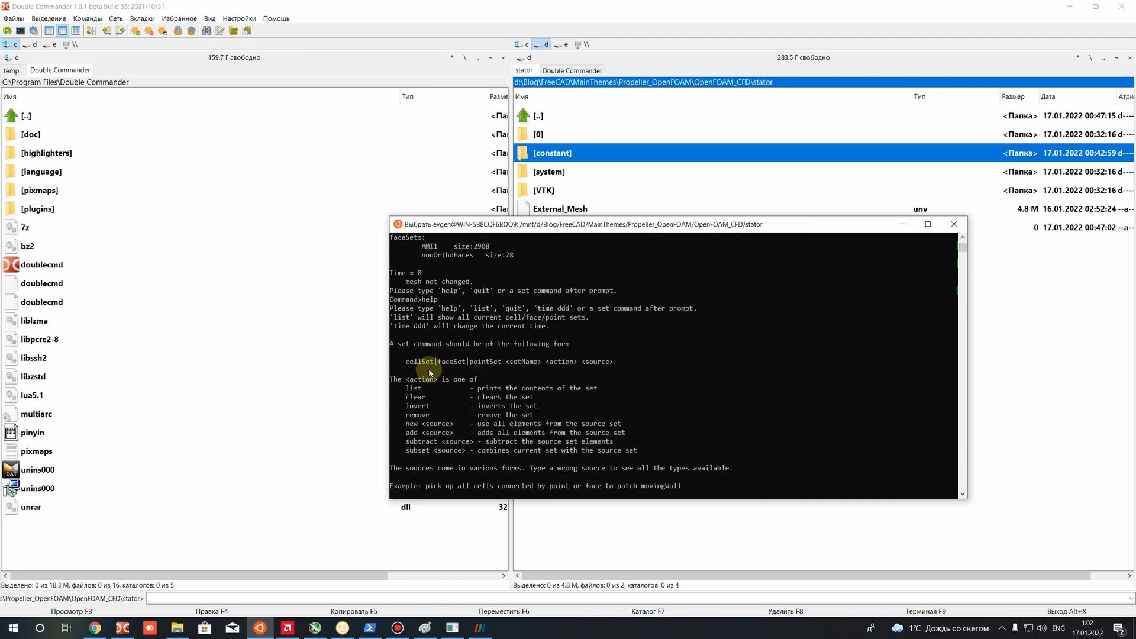
scroll(432, 432, up, 9)
scroll(428, 335, down, 12)
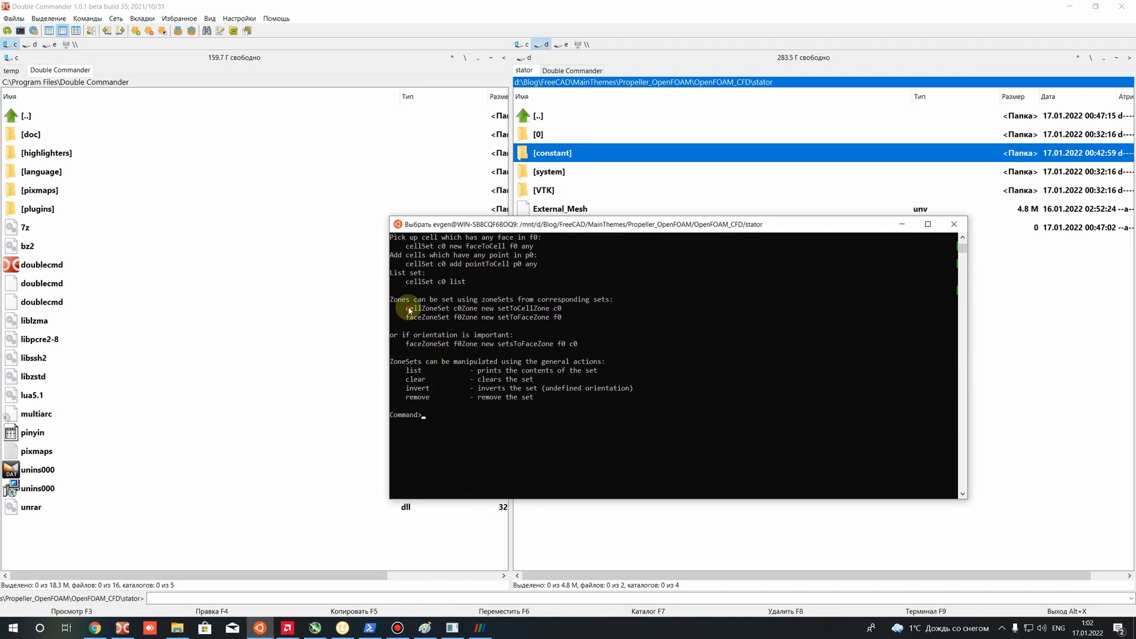
drag(406, 308, 561, 308)
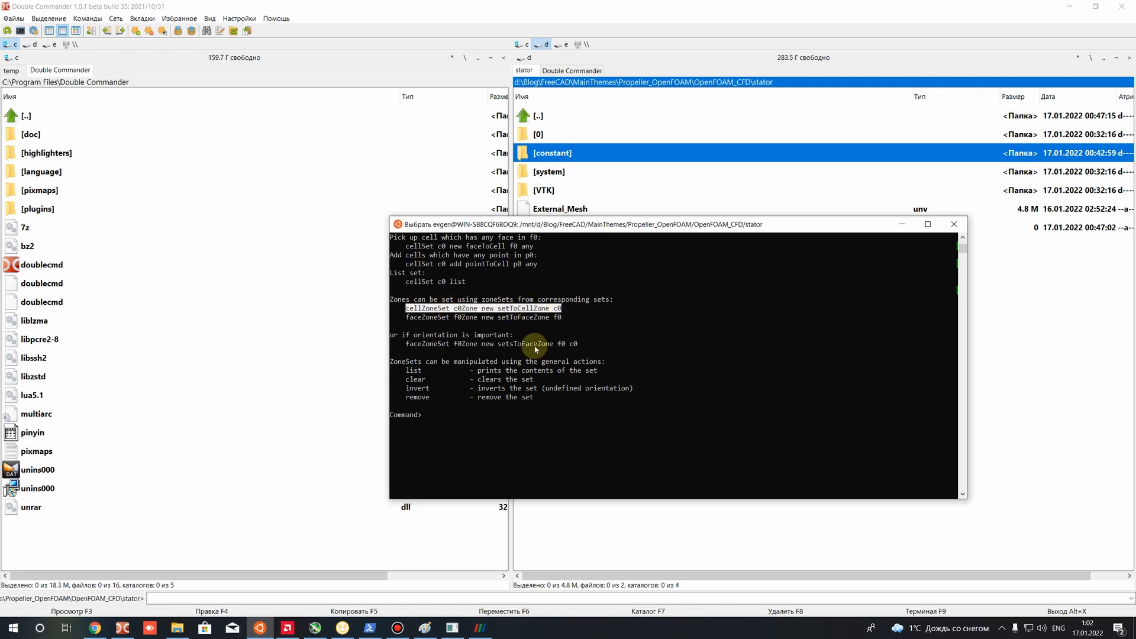
Write "cellZoneSet rotor new setToCellZone region1" at the setSet prompt without running it.
right_click(433, 419)
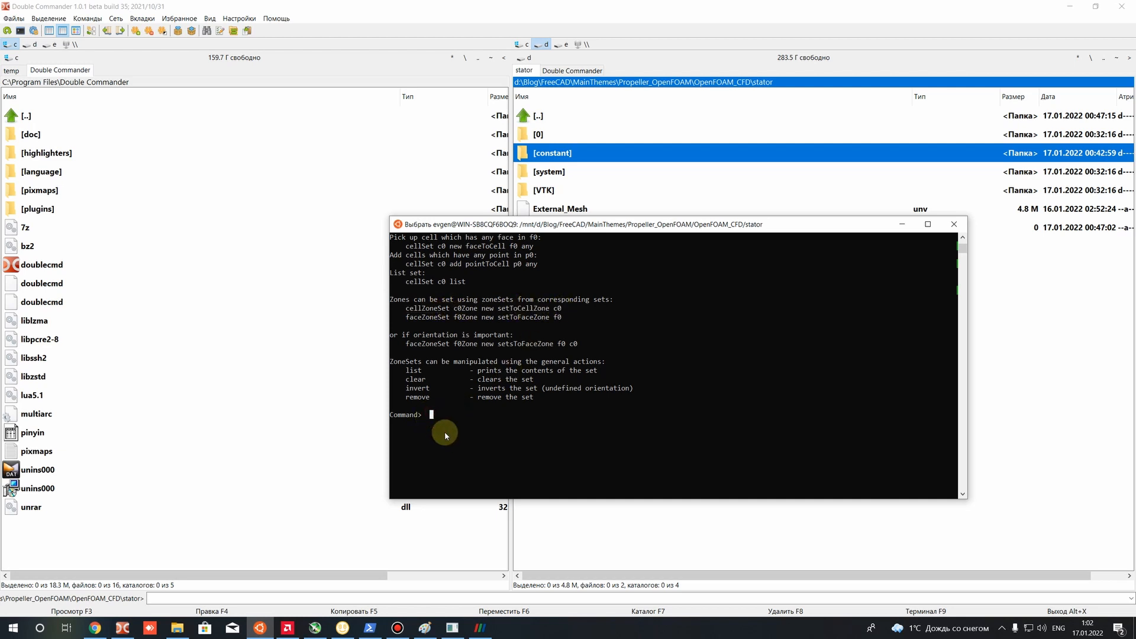
text(v)
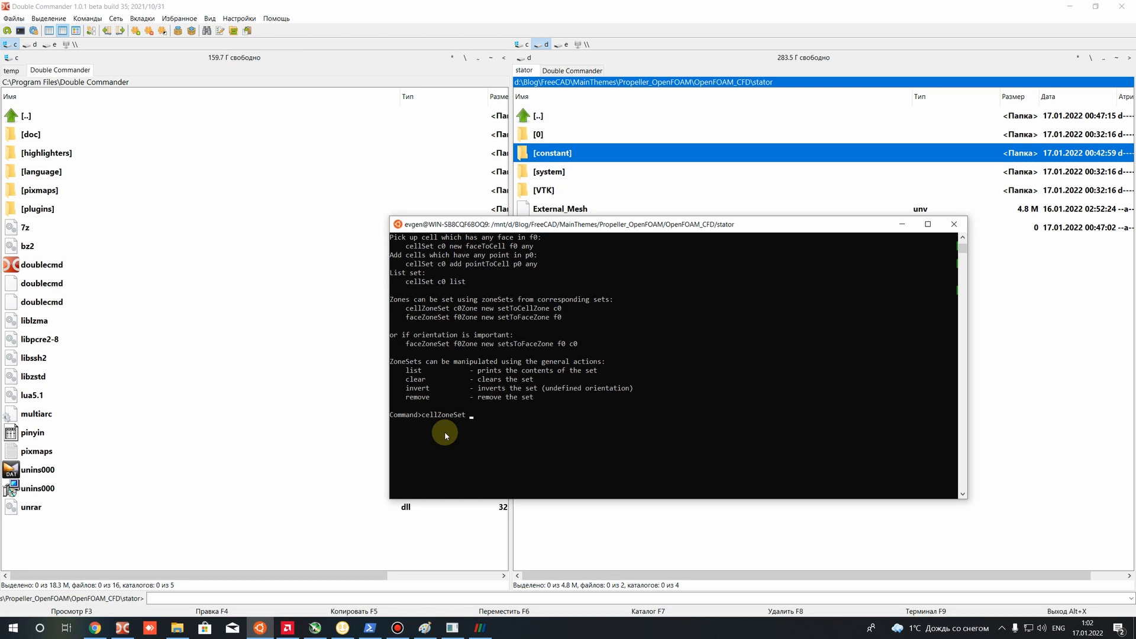
text(rotor new setToCellZone)
text(re)
text(gion1)
Check the region names in the cellSets list against the prepared rotor zone command and highlight that command.
scroll(450, 355, up, 10)
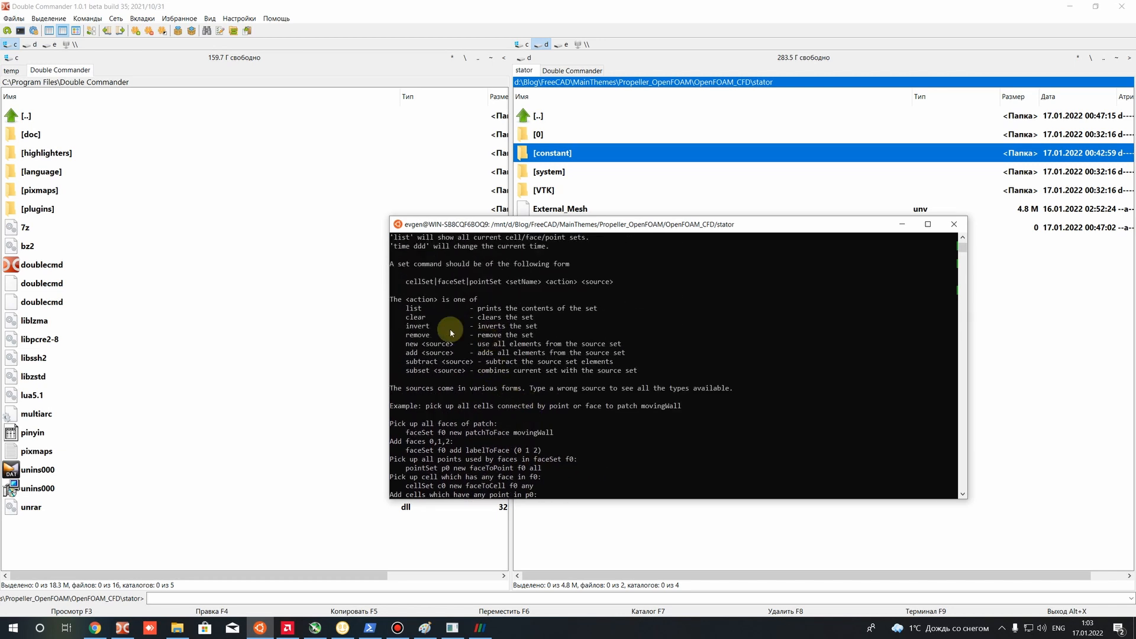
scroll(450, 334, up, 3)
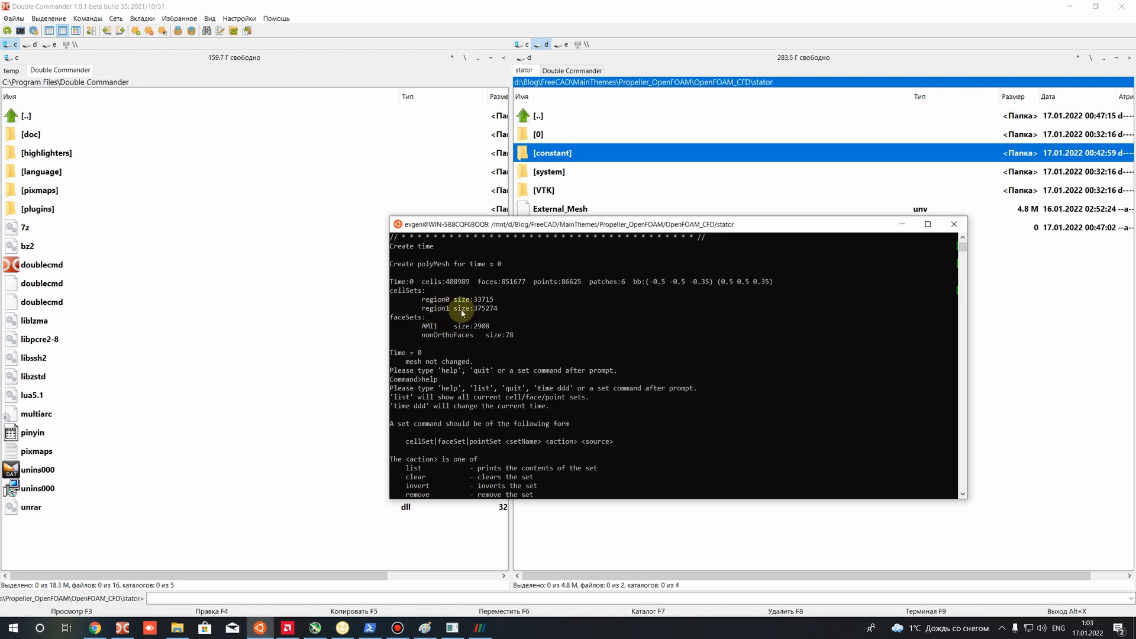
scroll(468, 317, down, 7)
scroll(470, 316, down, 9)
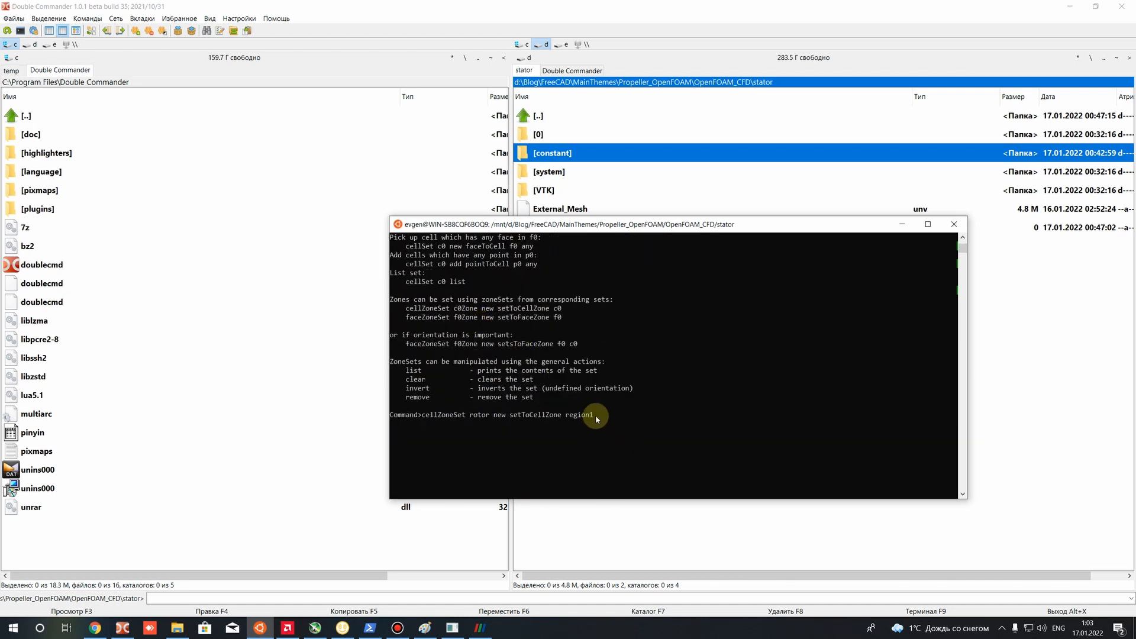
drag(596, 418, 424, 418)
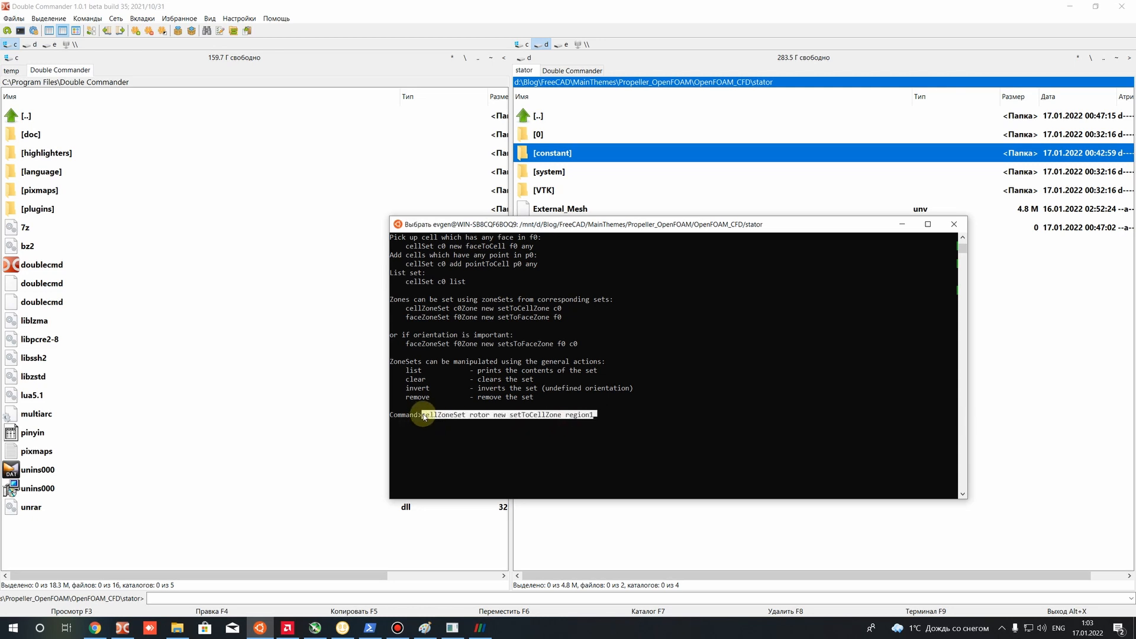
Run the prepared cellZoneSet rotor command in setSet and highlight the output lines about adding and writing the cells.
right_click(423, 418)
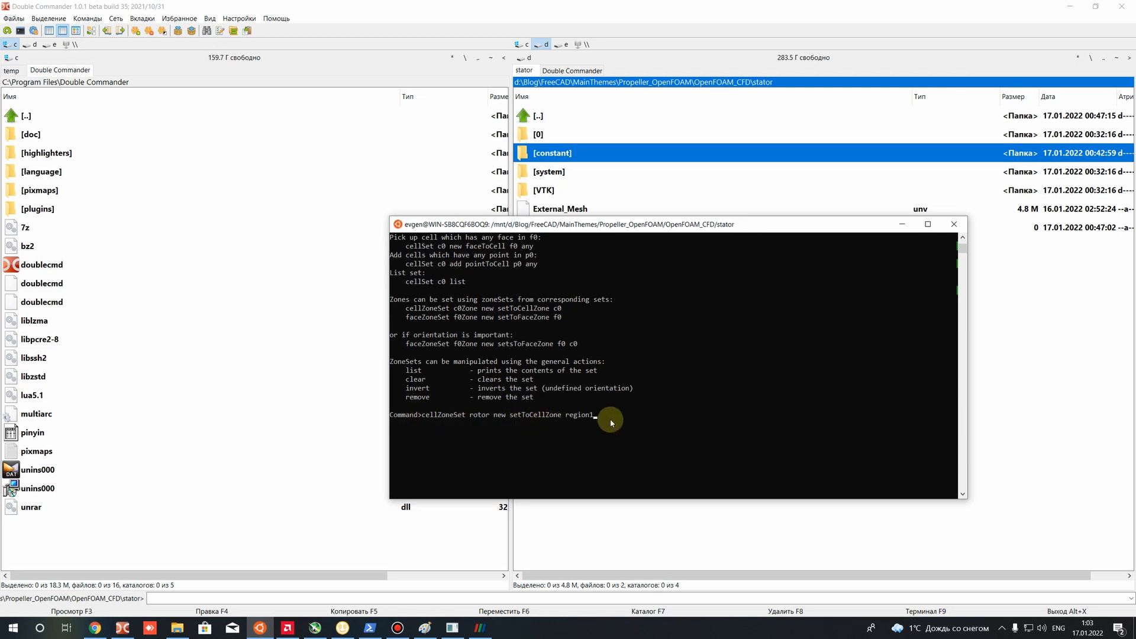
key(Return)
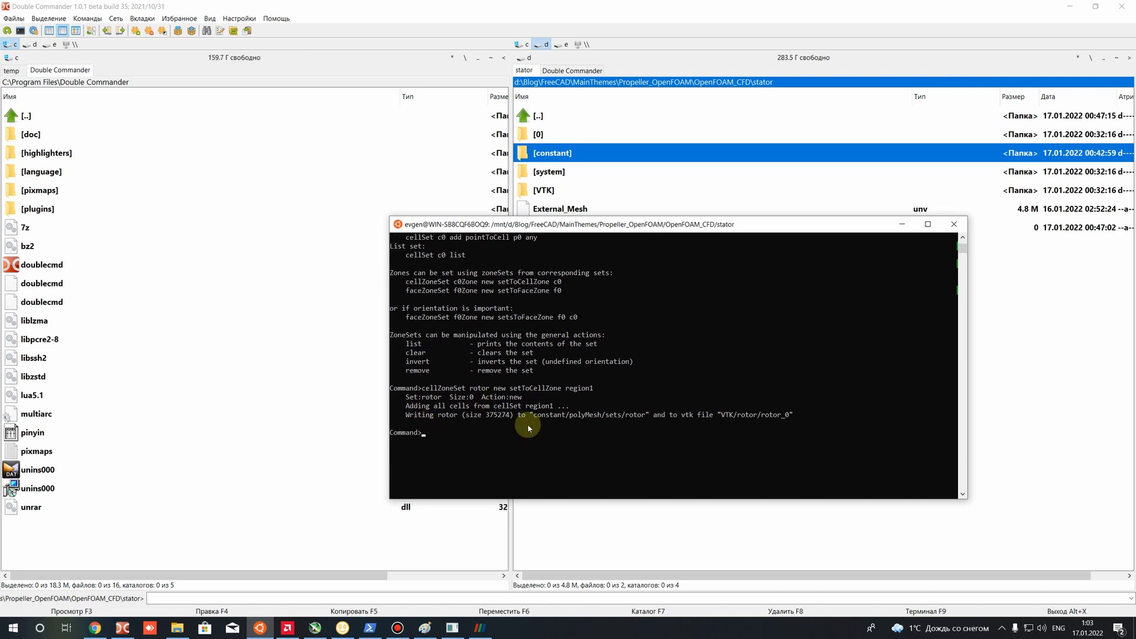
scroll(529, 428, down, 2)
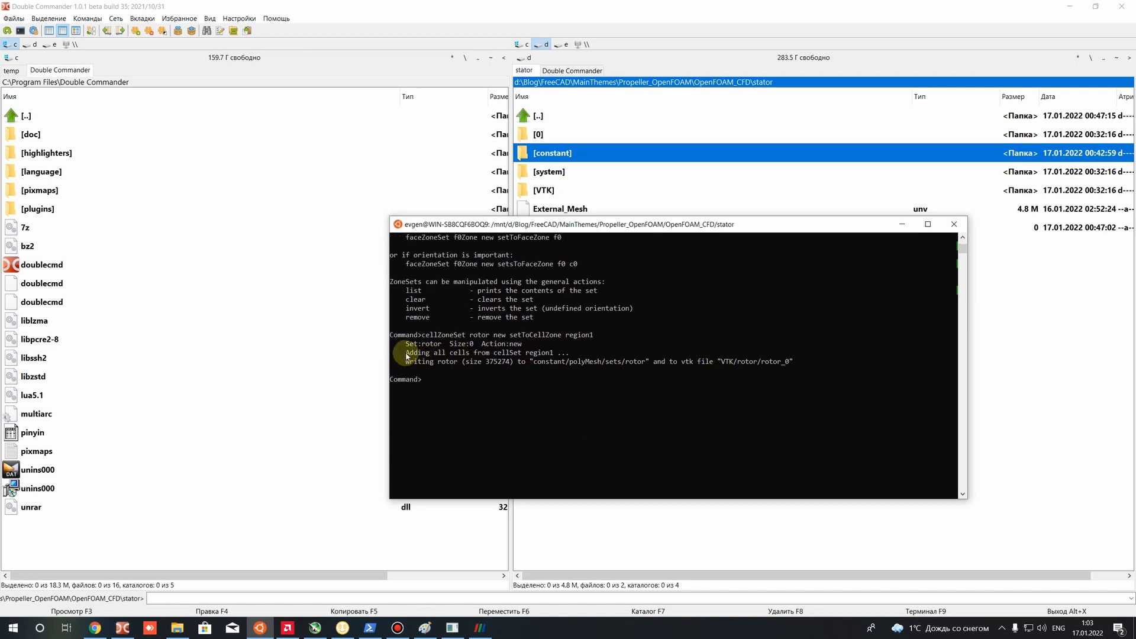
drag(406, 357, 802, 365)
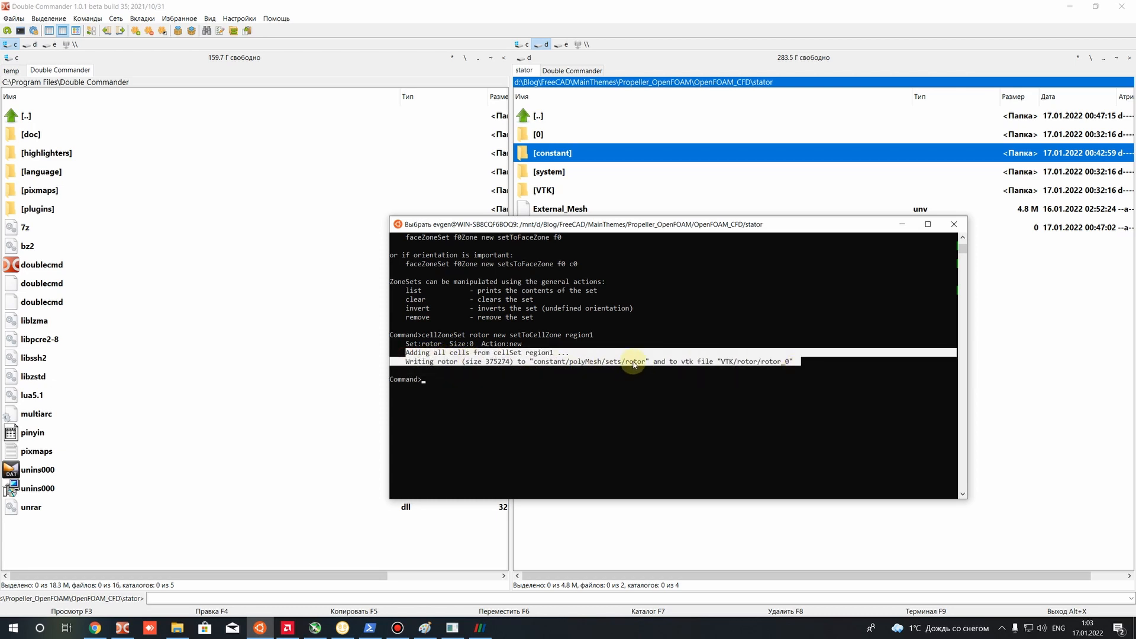
Go to the case's constant/polyMesh/sets folder and compare the sizes of the rotor and region1 set files.
double_click(542, 155)
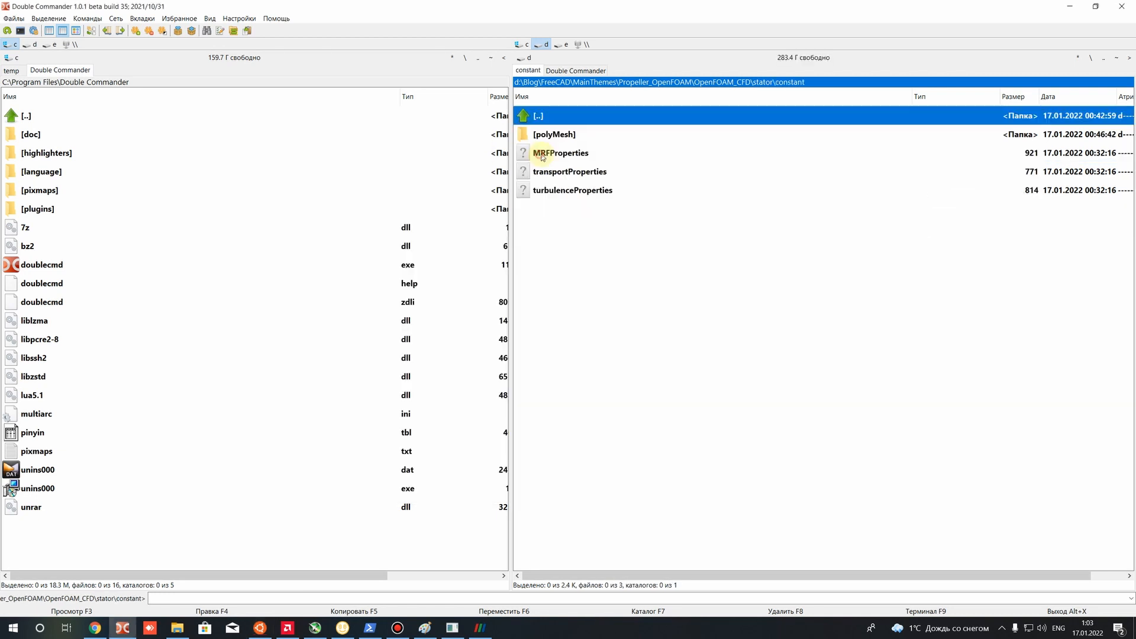
double_click(545, 138)
double_click(548, 136)
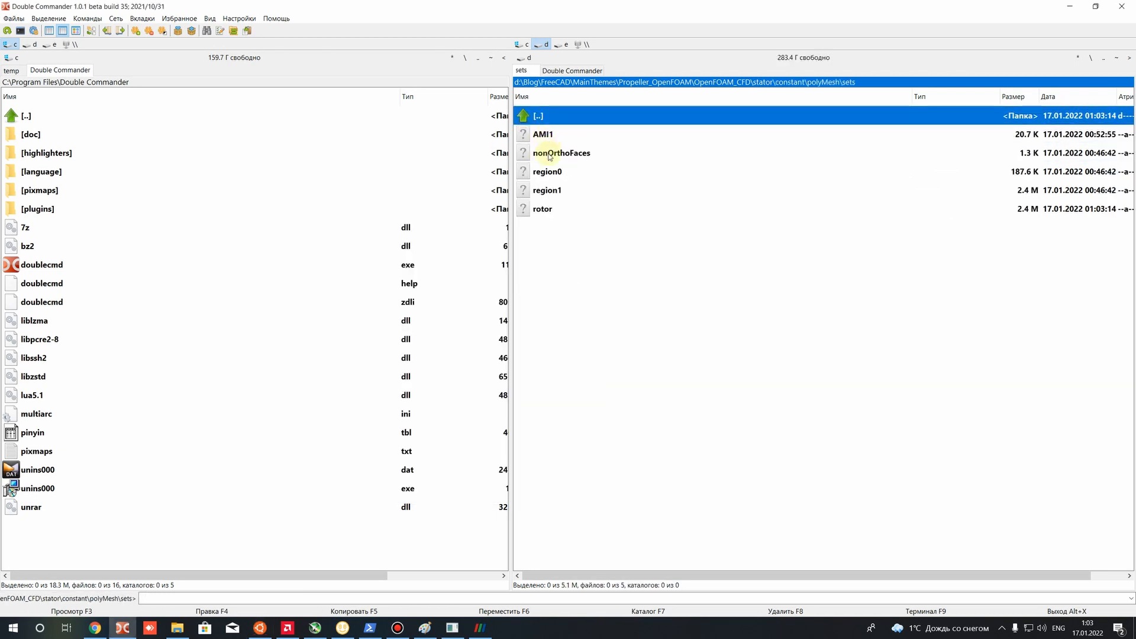
click(548, 209)
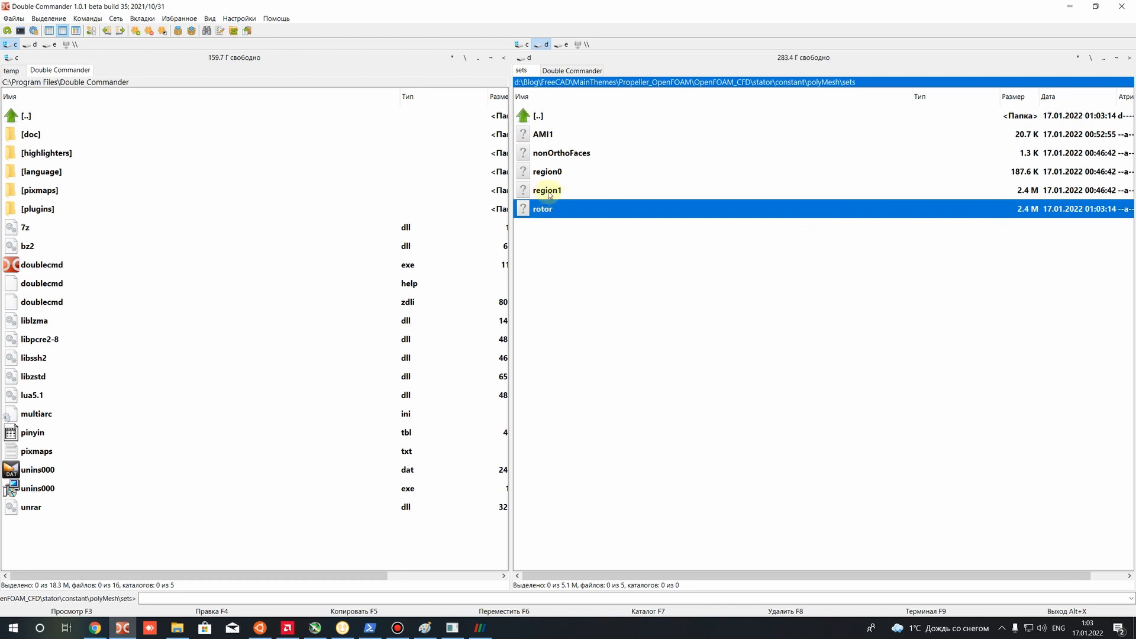
click(547, 192)
click(1012, 213)
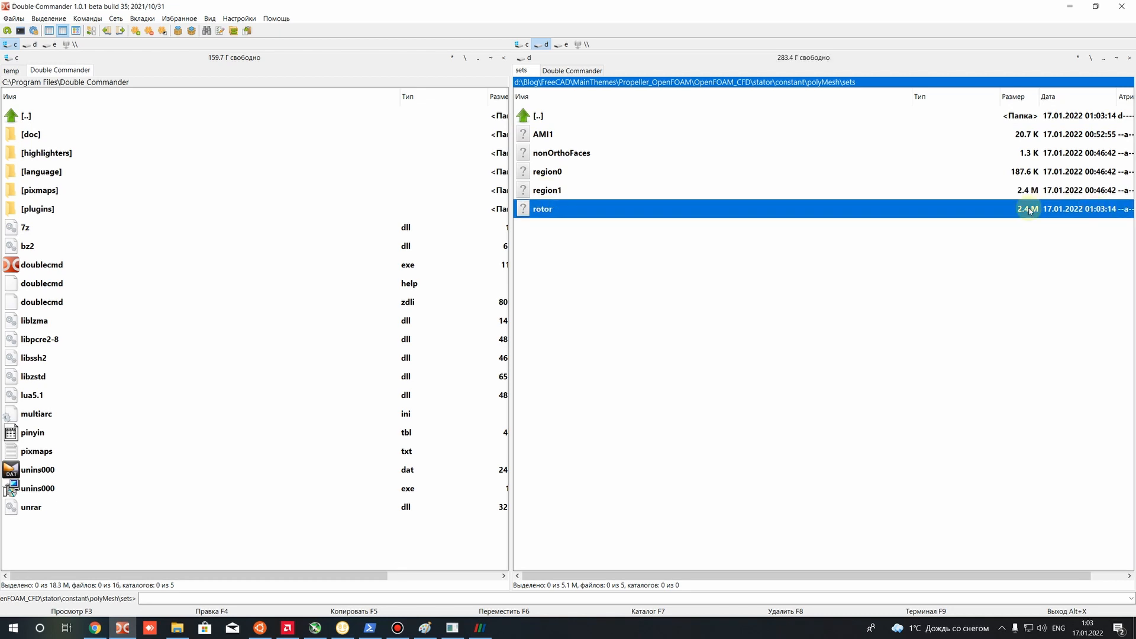
Open the rotor set file in Sublime Text and examine its header, cell count and cell list.
right_click(547, 209)
click(593, 236)
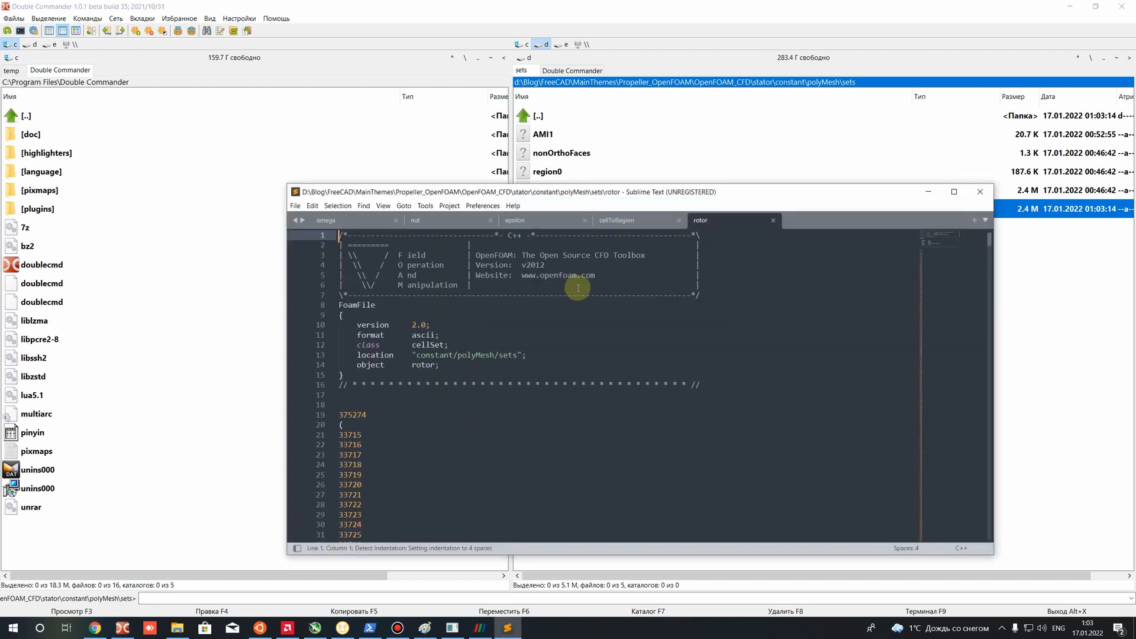
scroll(454, 361, down, 5)
scroll(355, 343, up, 6)
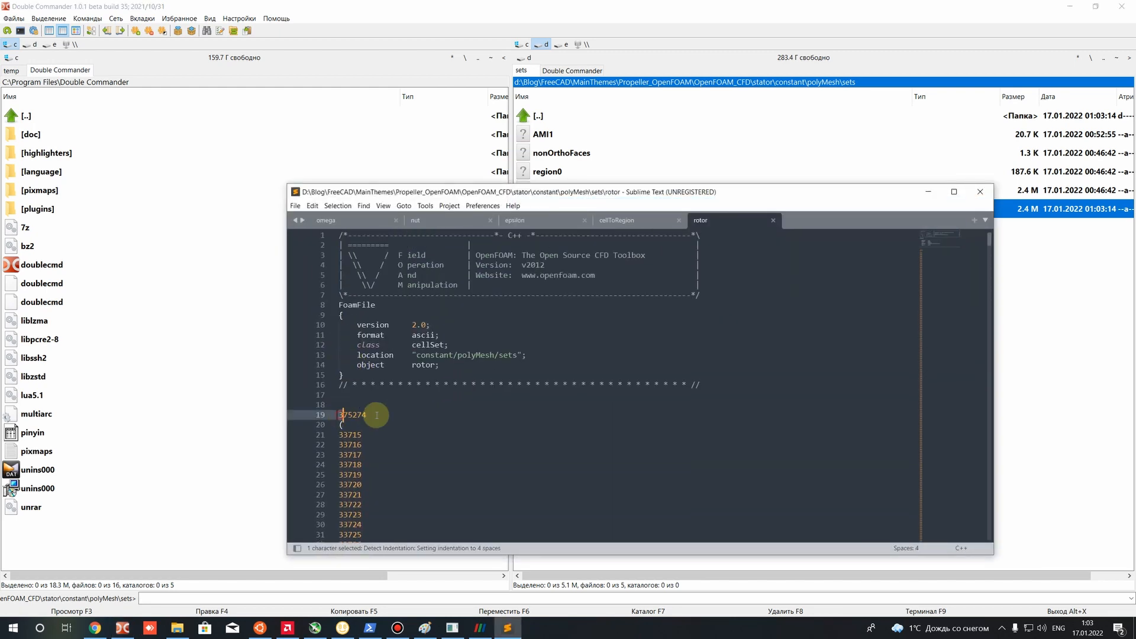
click(404, 438)
scroll(433, 344, down, 5)
scroll(688, 315, up, 4)
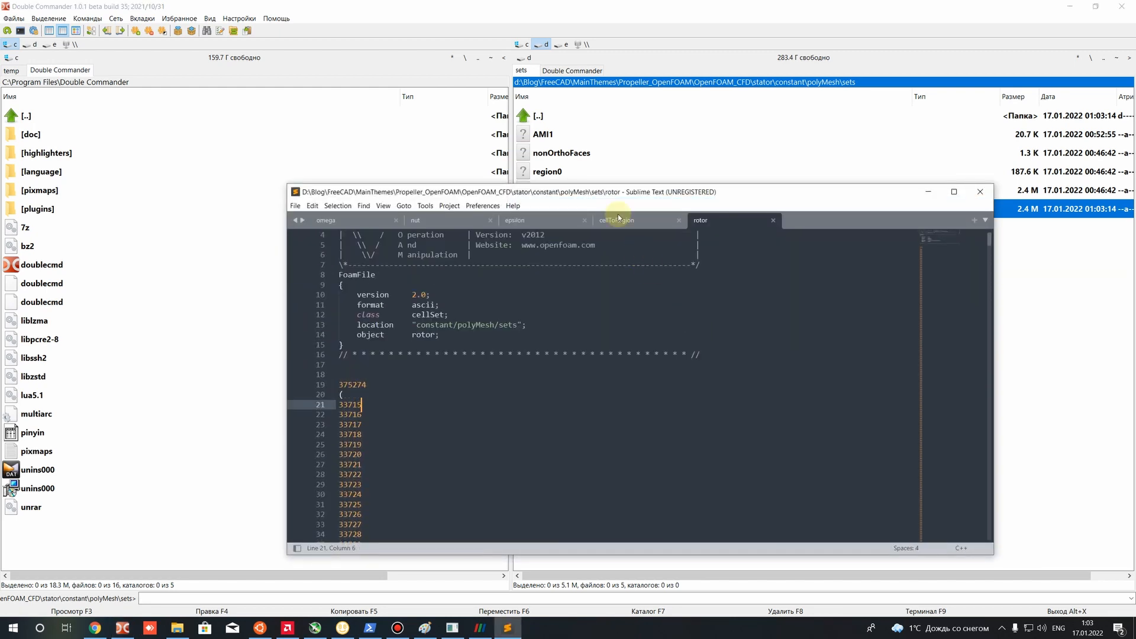
Open the region1 set file in Sublime Text and compare its beginning with the rotor file.
drag(586, 197, 577, 242)
right_click(537, 191)
click(560, 220)
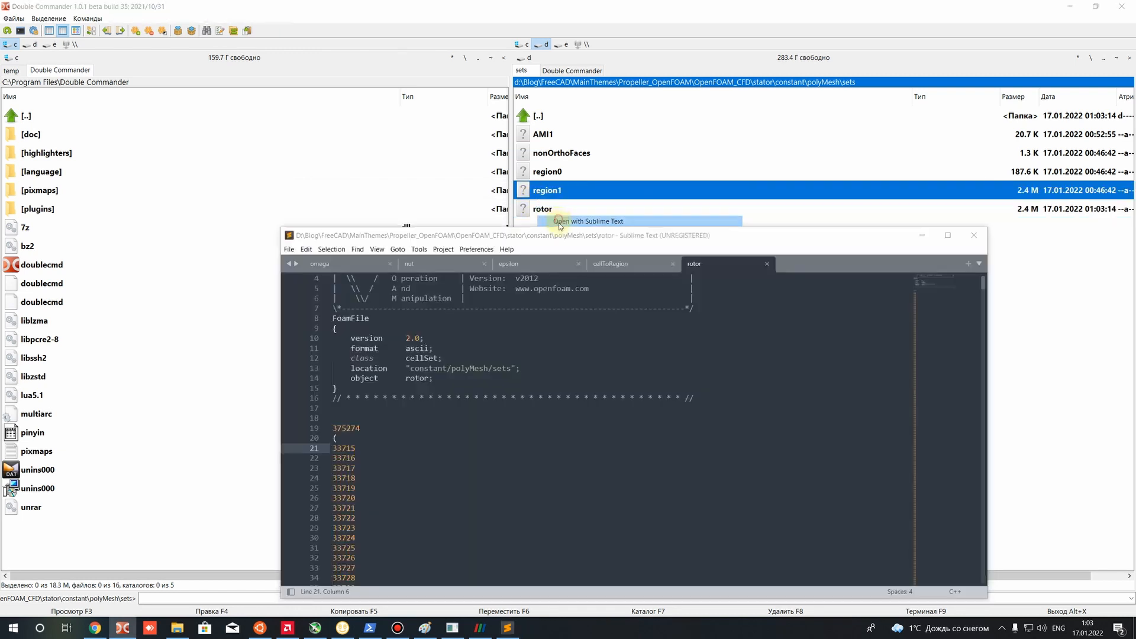
scroll(651, 331, down, 2)
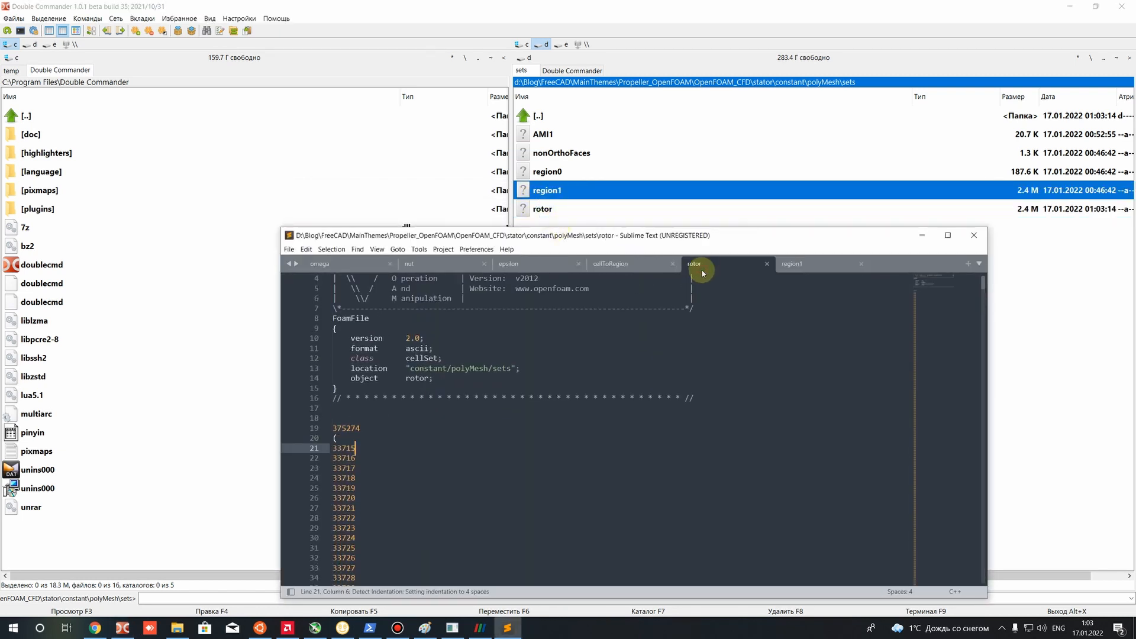
click(722, 265)
click(787, 264)
click(723, 264)
Compare the last cell entries at the ends of the rotor and region1 set files.
scroll(887, 319, down, 5)
drag(983, 285, 996, 592)
scroll(540, 449, up, 4)
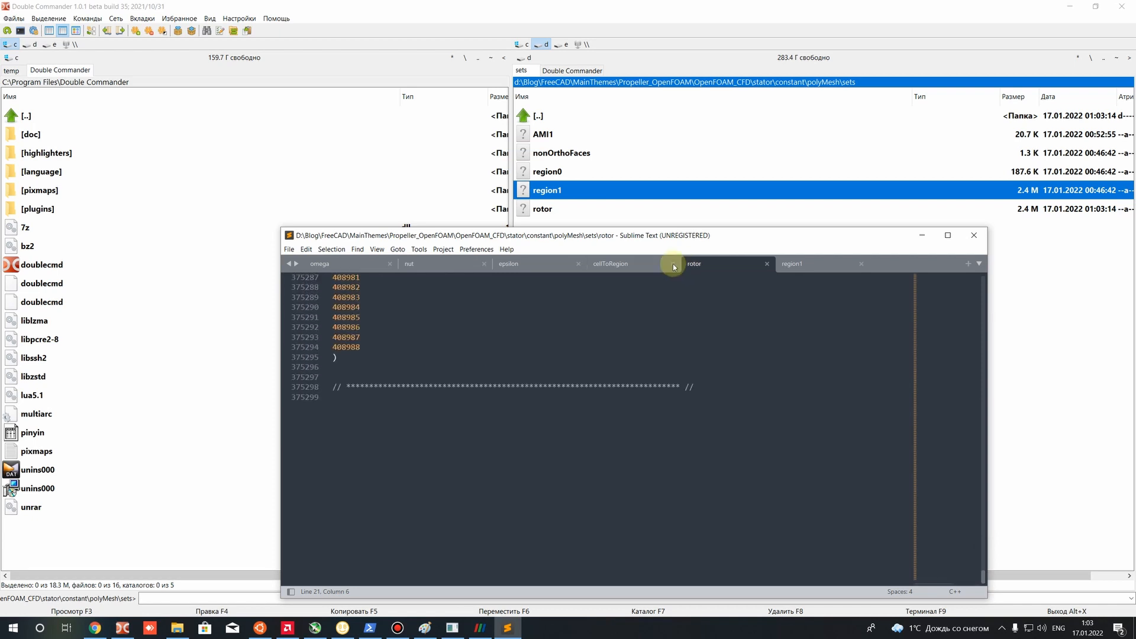
click(801, 266)
drag(984, 278, 1006, 586)
click(722, 265)
Close the rotor and region1 files and the text editor, returning to the rotor file in the sets folder.
middle_click(808, 255)
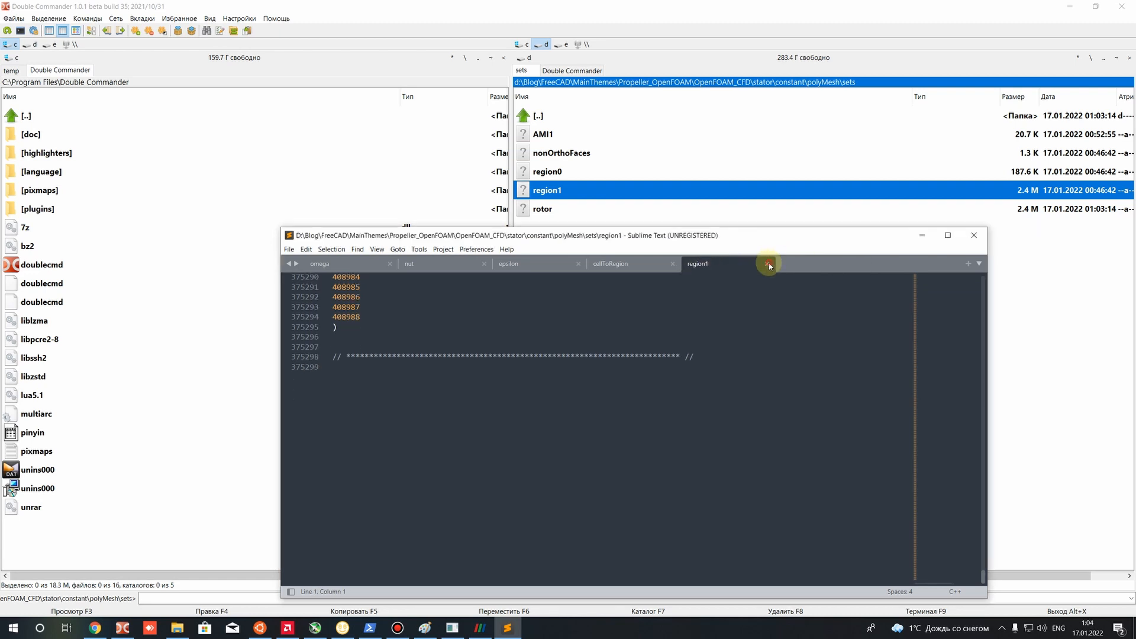
click(767, 263)
click(974, 235)
click(543, 209)
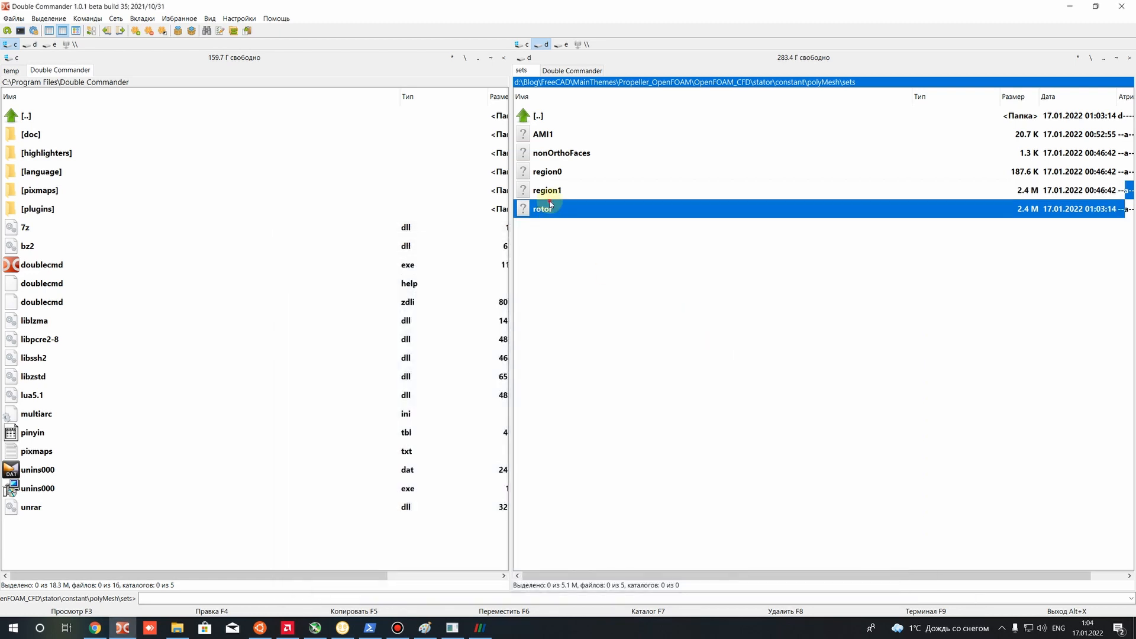
Return to the constant folder and open the MRFProperties file in Sublime Text.
key(BackSpace)
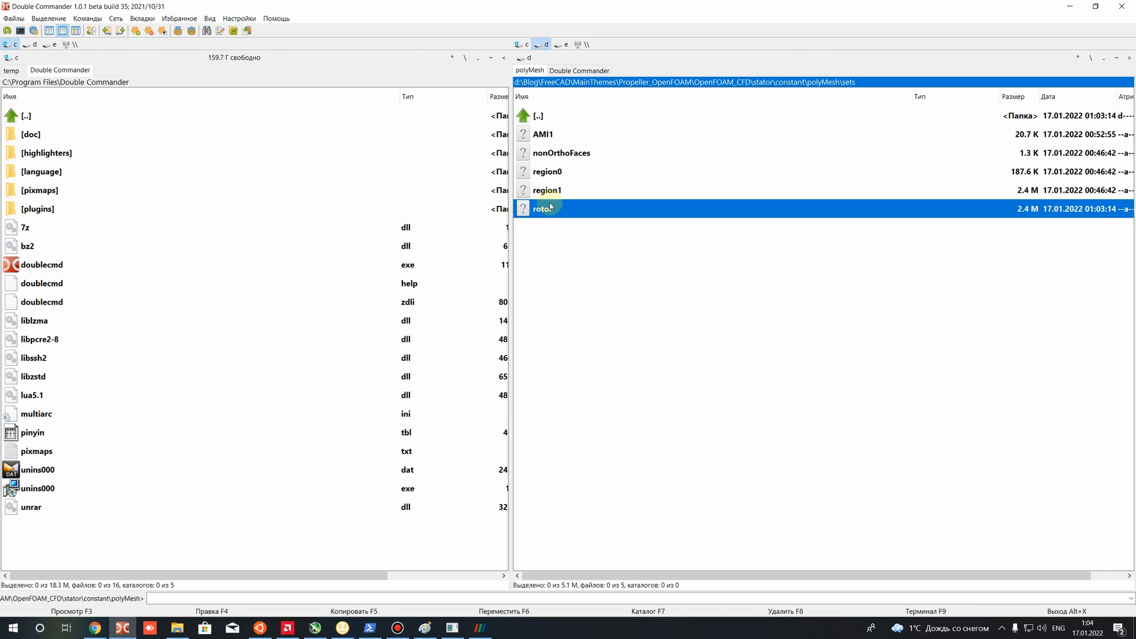
key(BackSpace)
right_click(535, 154)
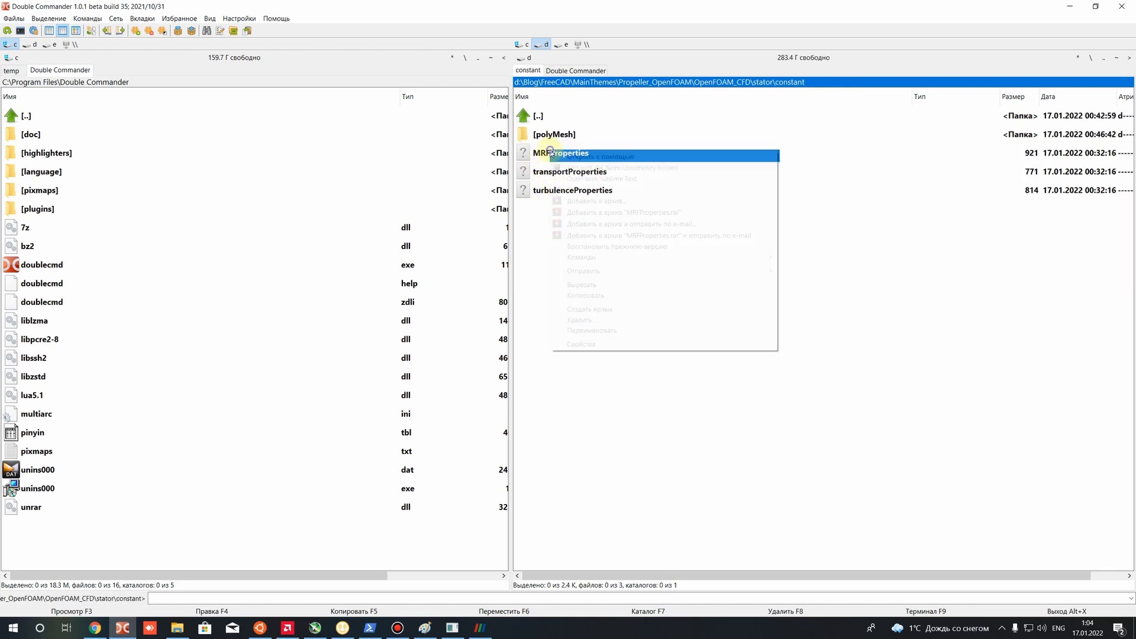
key(Escape)
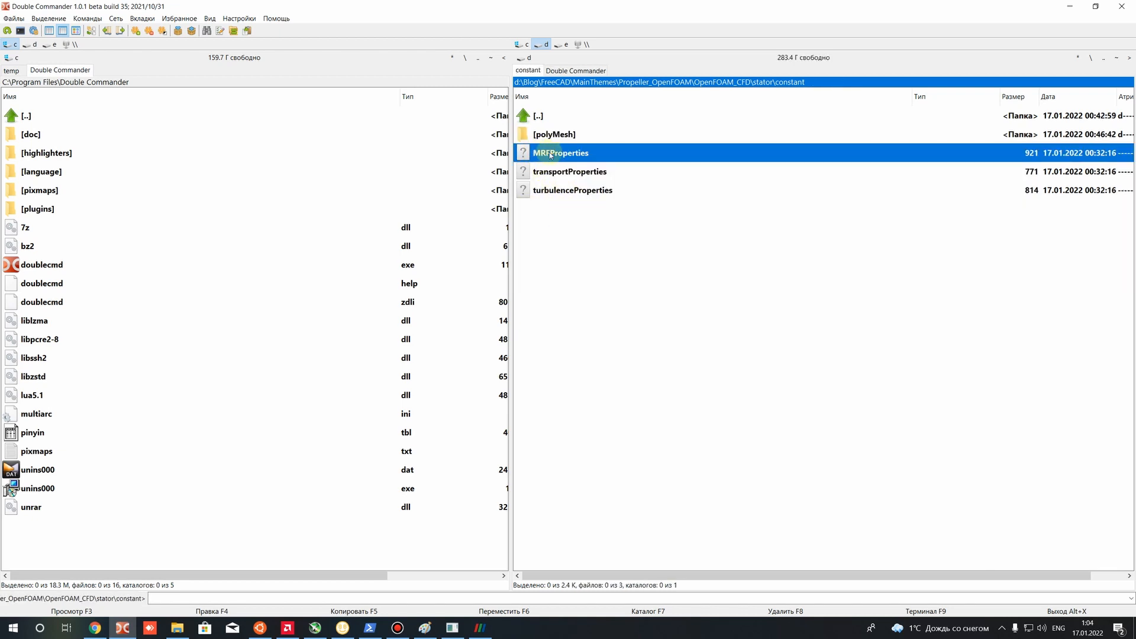
right_click(561, 153)
click(600, 183)
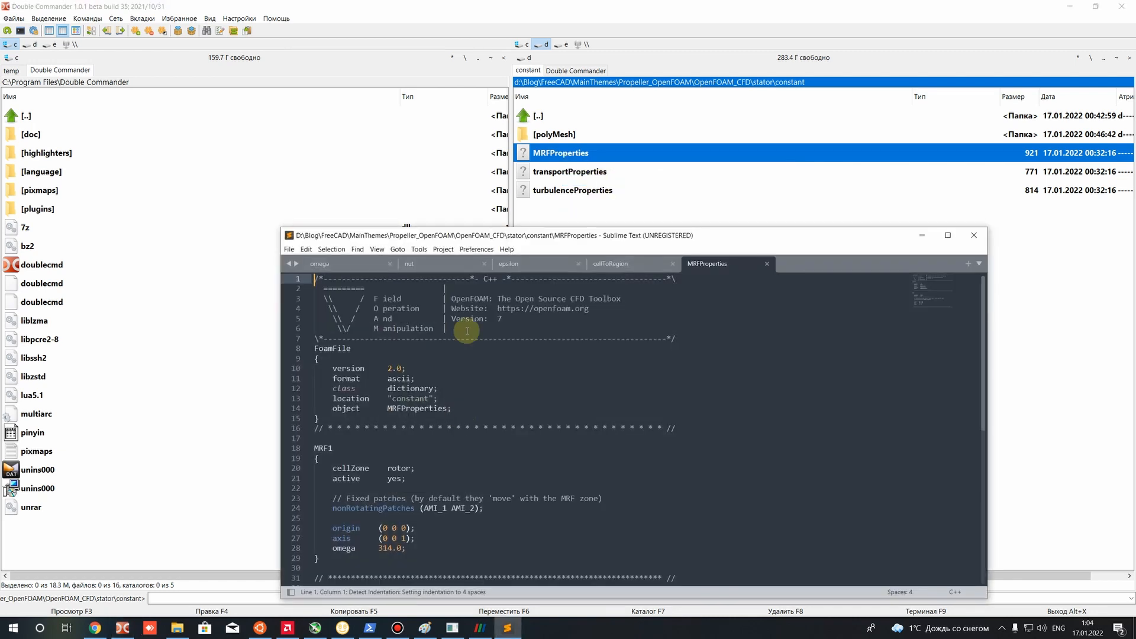
Examine the cellZone and active entries in the MRF1 block of MRFProperties.
scroll(474, 372, down, 2)
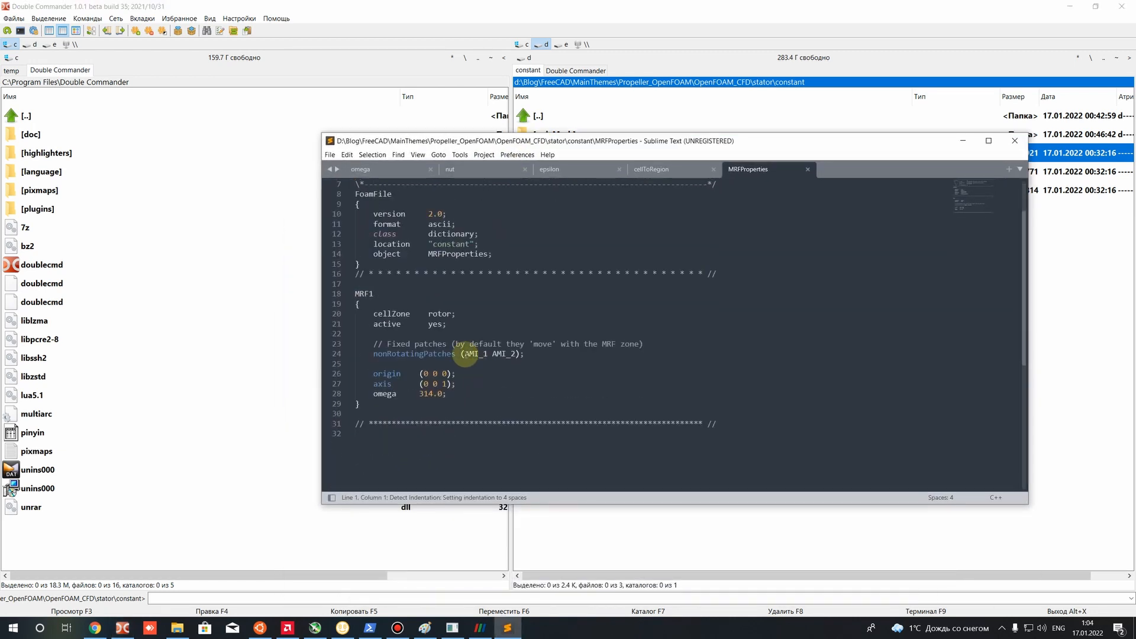
drag(457, 384, 447, 358)
click(461, 369)
drag(373, 315, 408, 315)
drag(433, 353, 433, 344)
drag(430, 314, 448, 315)
double_click(441, 315)
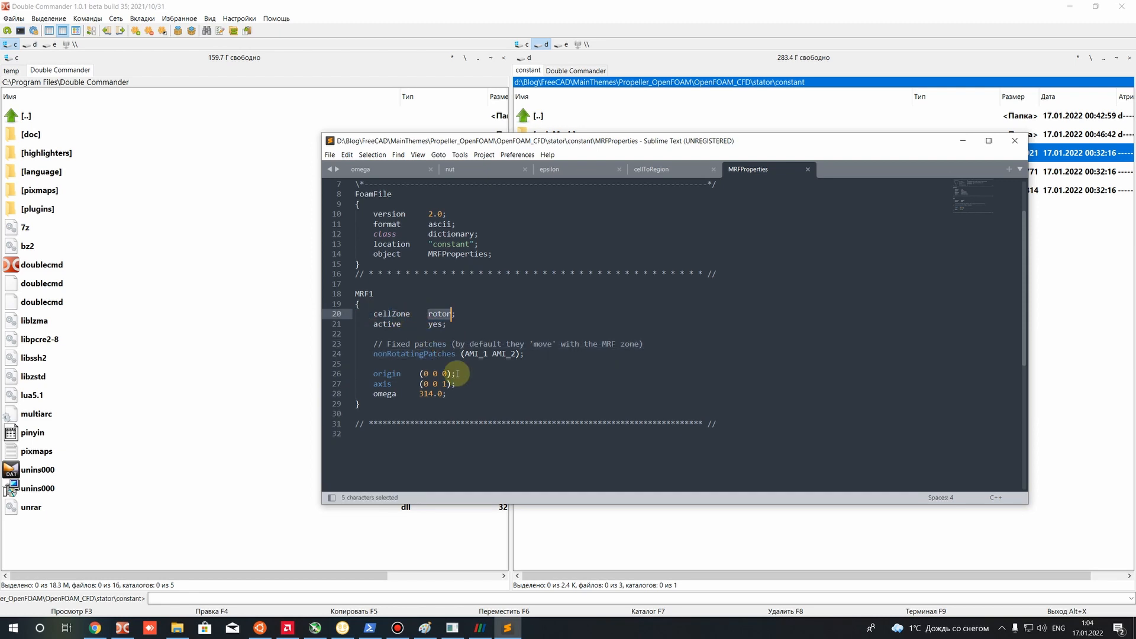
drag(373, 325, 449, 325)
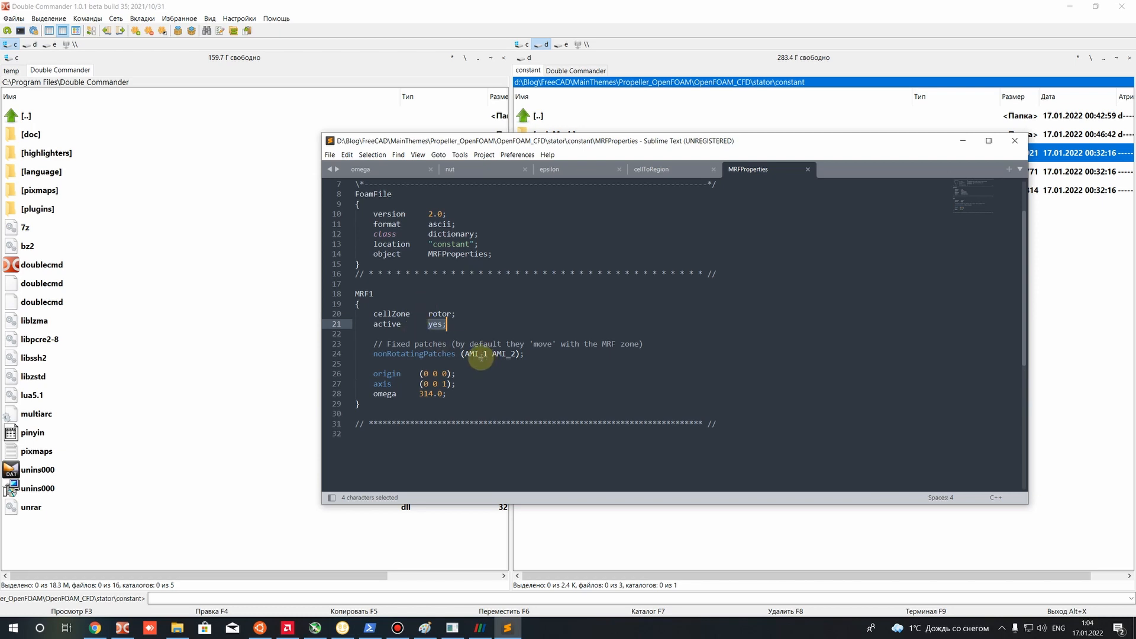
Highlight the nonRotatingPatches entry and undo the accidental text move inside its patch list.
drag(374, 354, 516, 355)
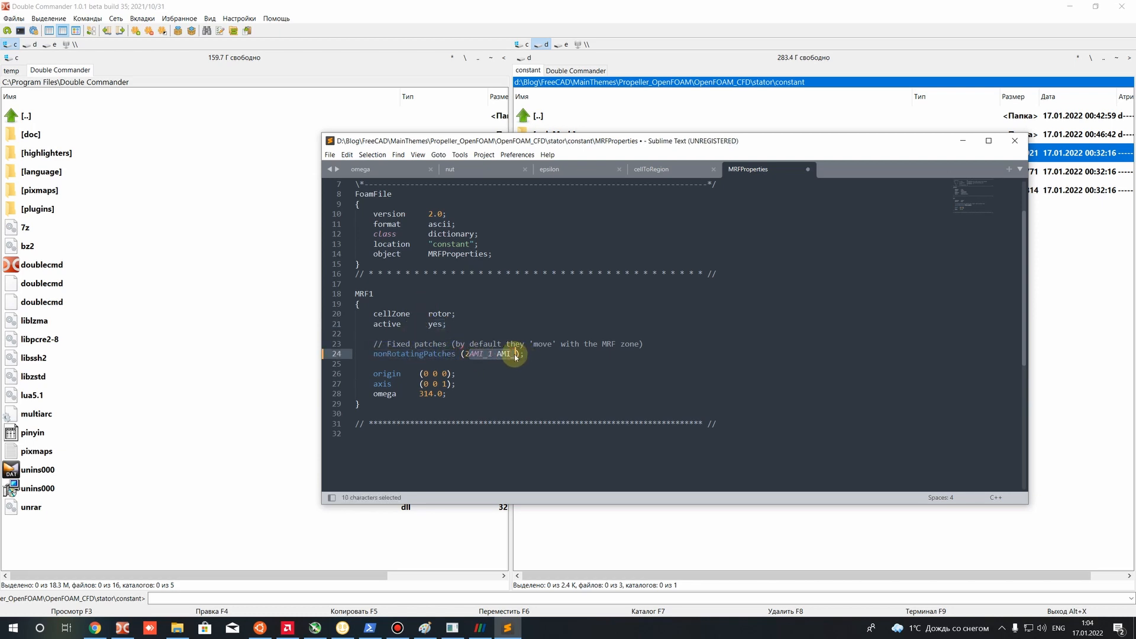
key(ctrl+z)
key(ctrl+z)
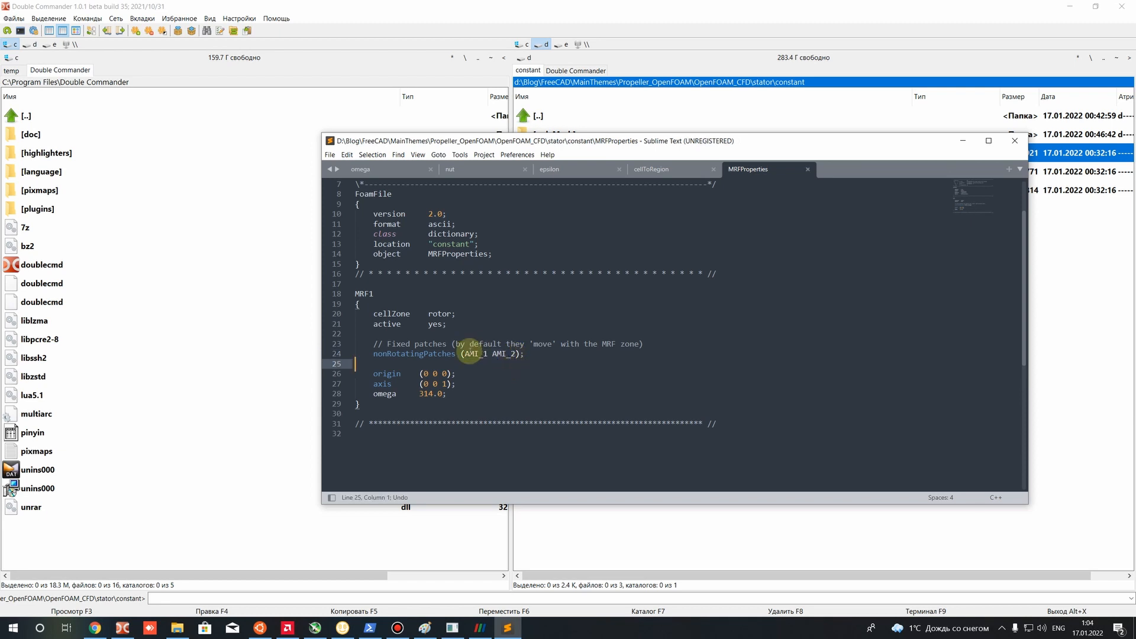
Examine the rotation origin, axis and omega values in the MRF1 block.
drag(524, 369, 487, 375)
double_click(443, 386)
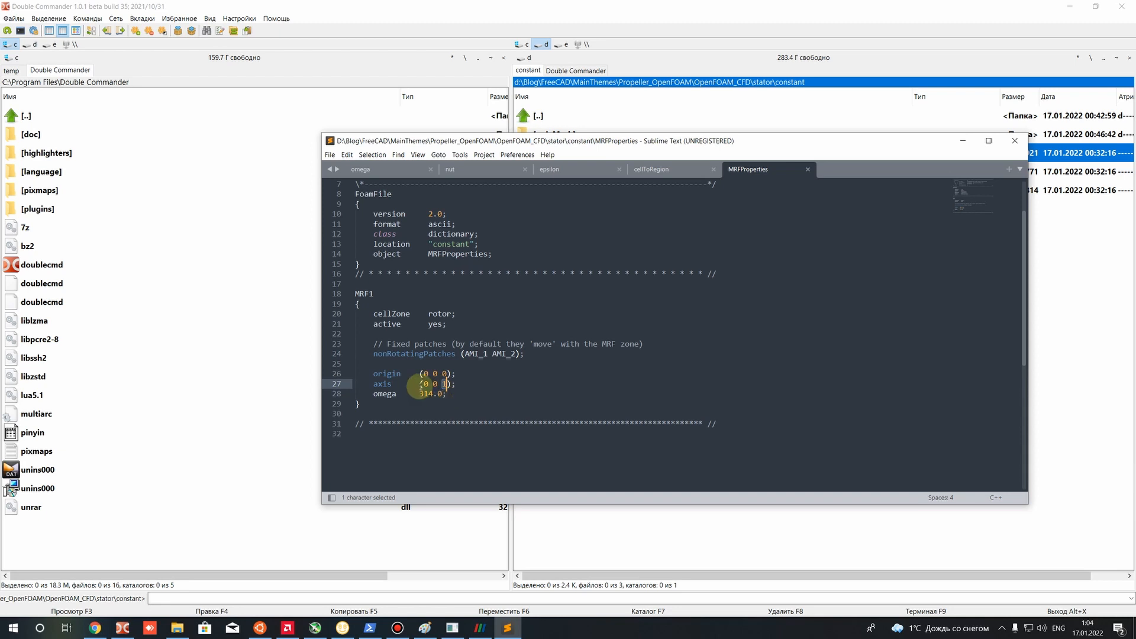
click(444, 384)
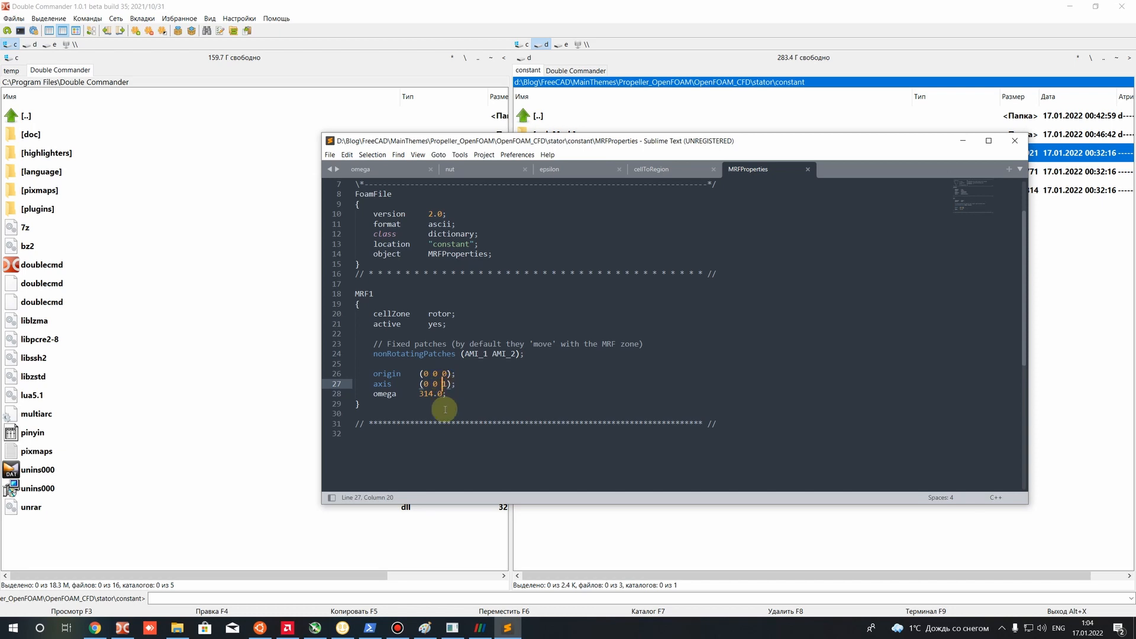
double_click(444, 384)
click(419, 394)
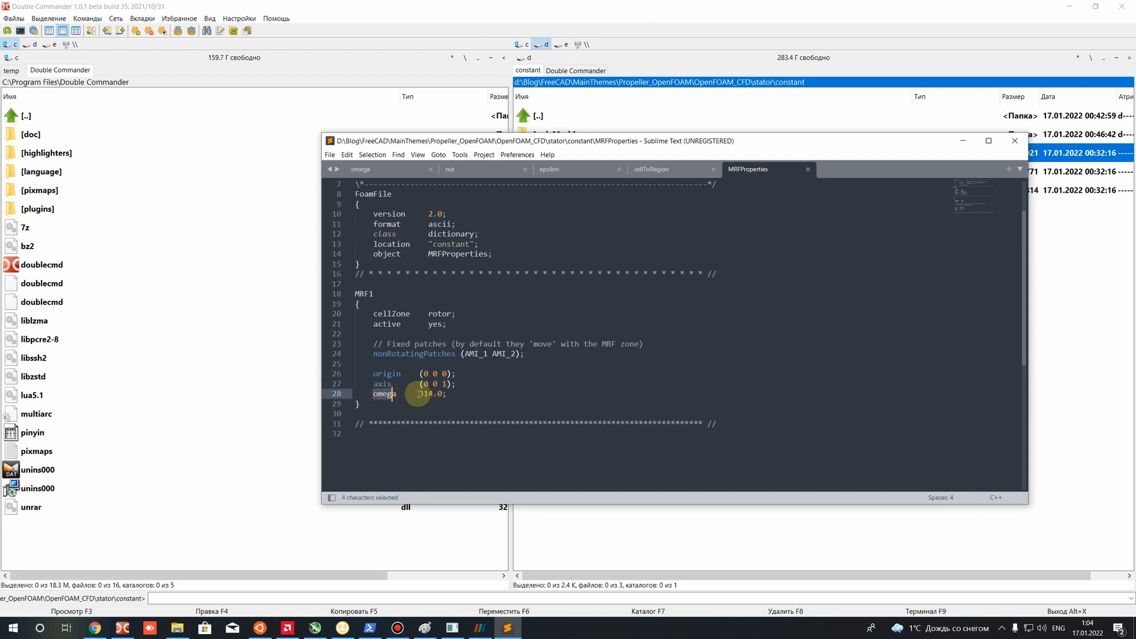
key(shift+End)
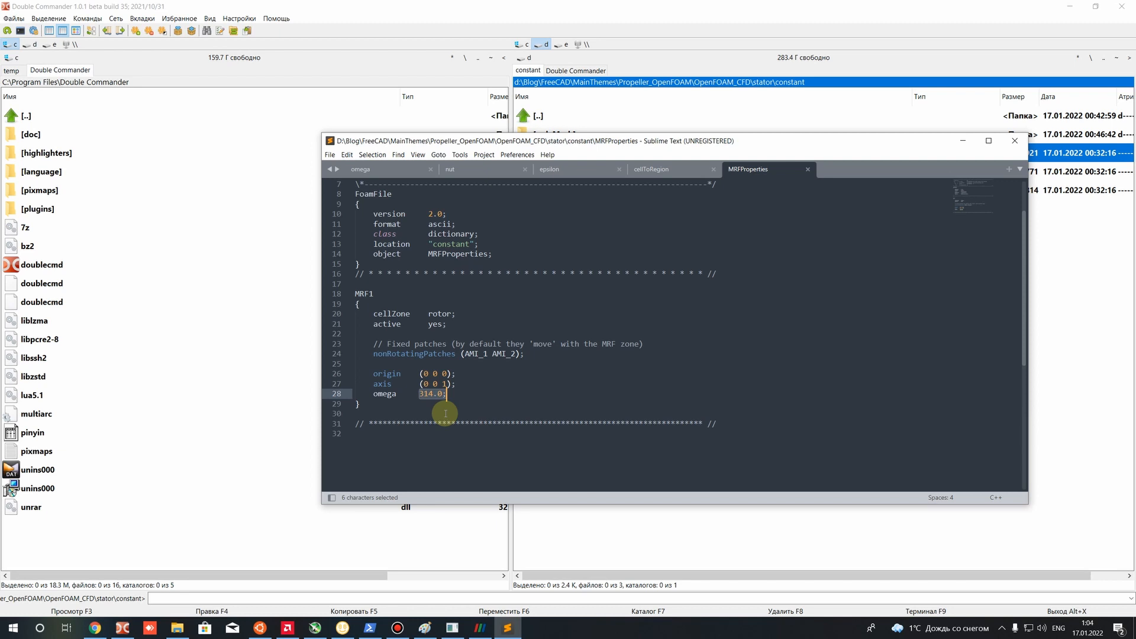
Append the comment "// 3000 rpm" to the omega line of the MRF1 block and save MRFProperties.
click(477, 394)
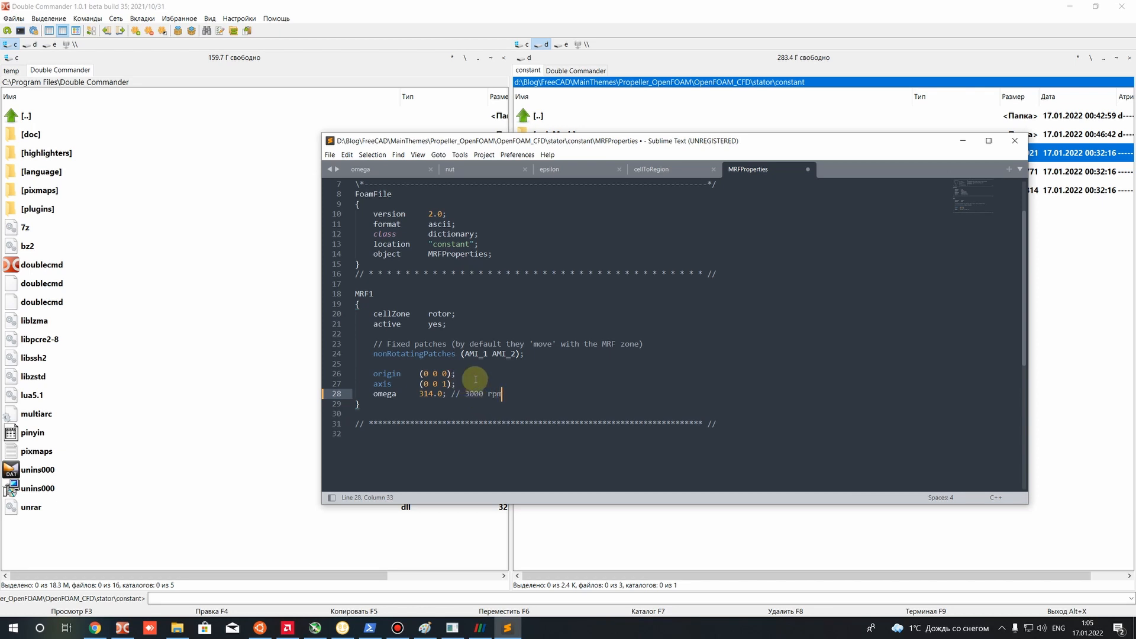
drag(520, 402, 381, 370)
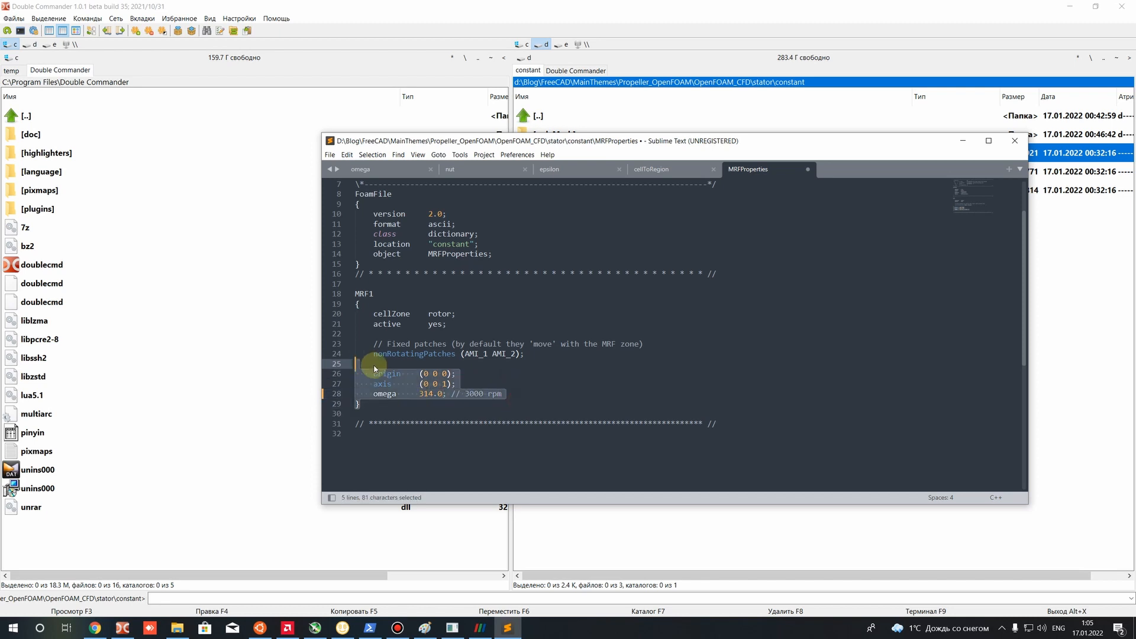
click(444, 414)
key(ctrl+s)
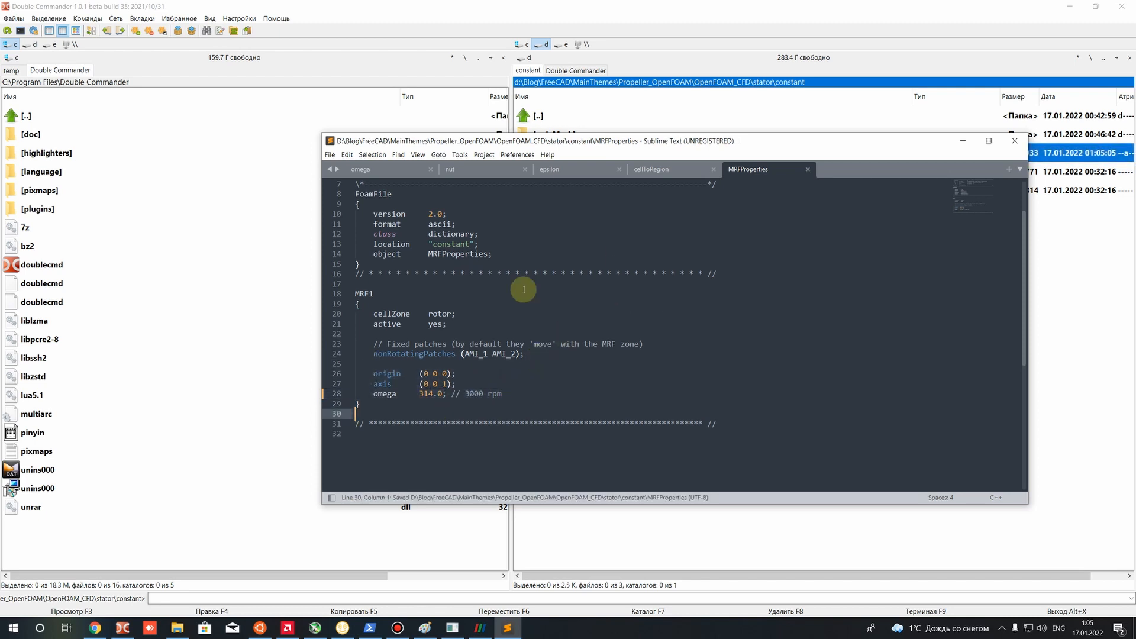
Look over the MRF1 entries once more, then close all open files and the Sublime Text window.
drag(524, 396, 376, 314)
click(580, 415)
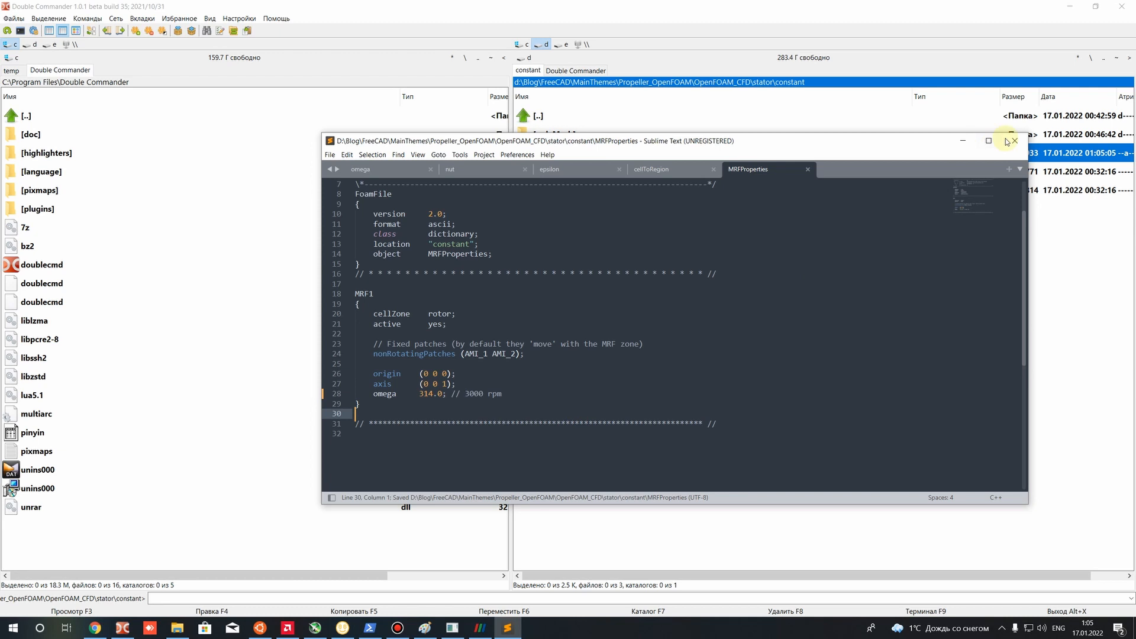
click(330, 154)
click(358, 332)
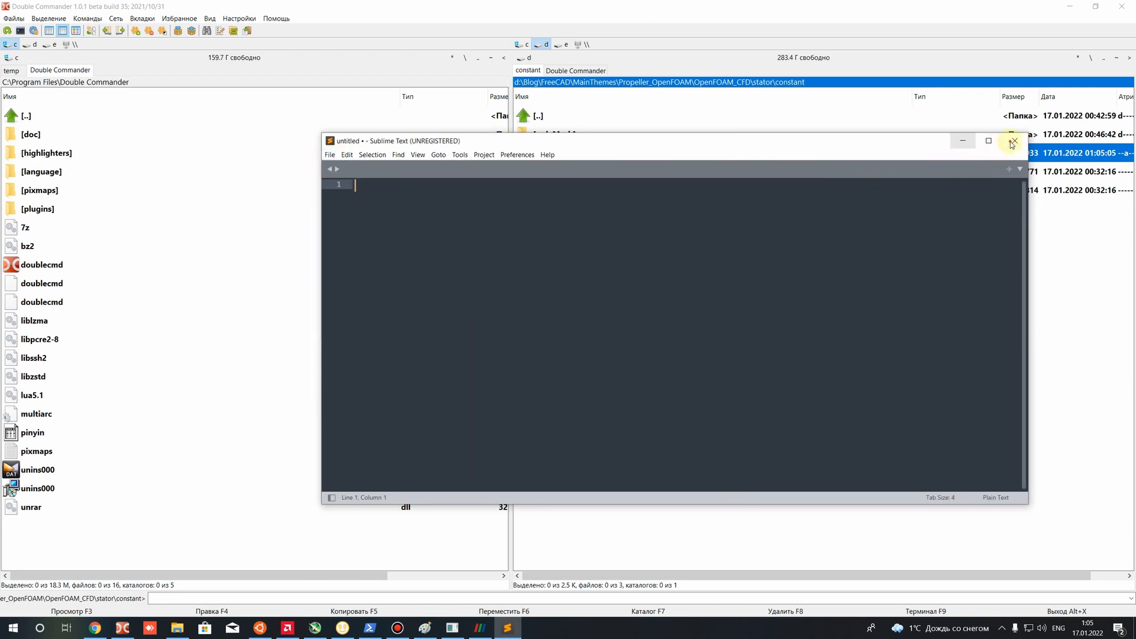
click(1014, 141)
double_click(589, 227)
double_click(535, 154)
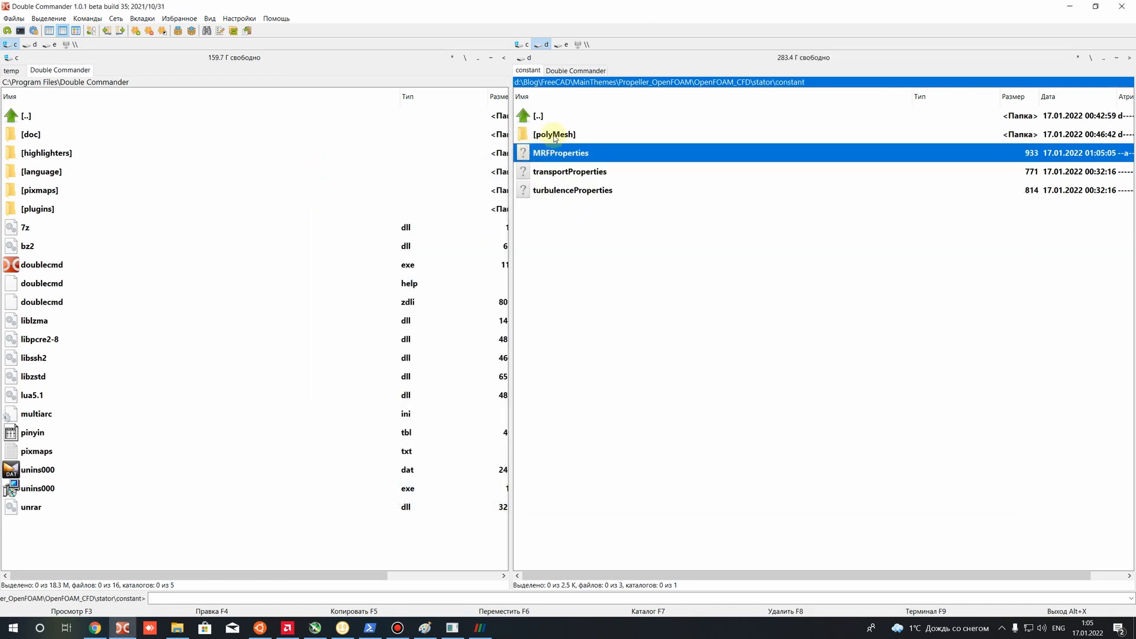
Check the stator case's 0 folder, return to the constant folder and open transportProperties in Sublime Text.
double_click(648, 207)
double_click(540, 139)
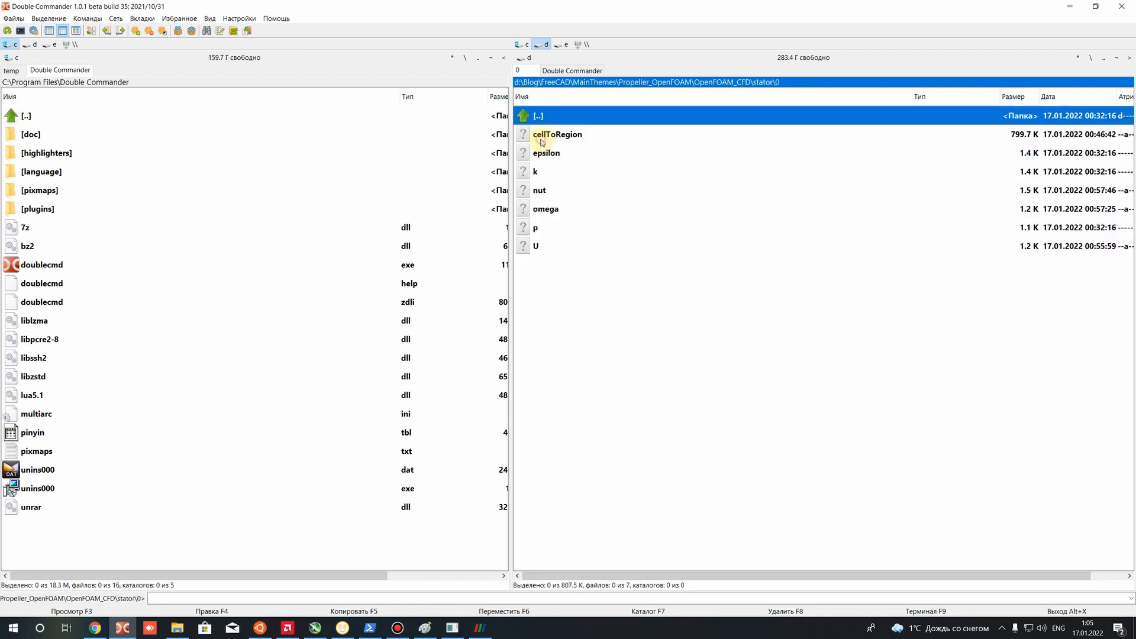
double_click(595, 267)
double_click(547, 157)
right_click(548, 172)
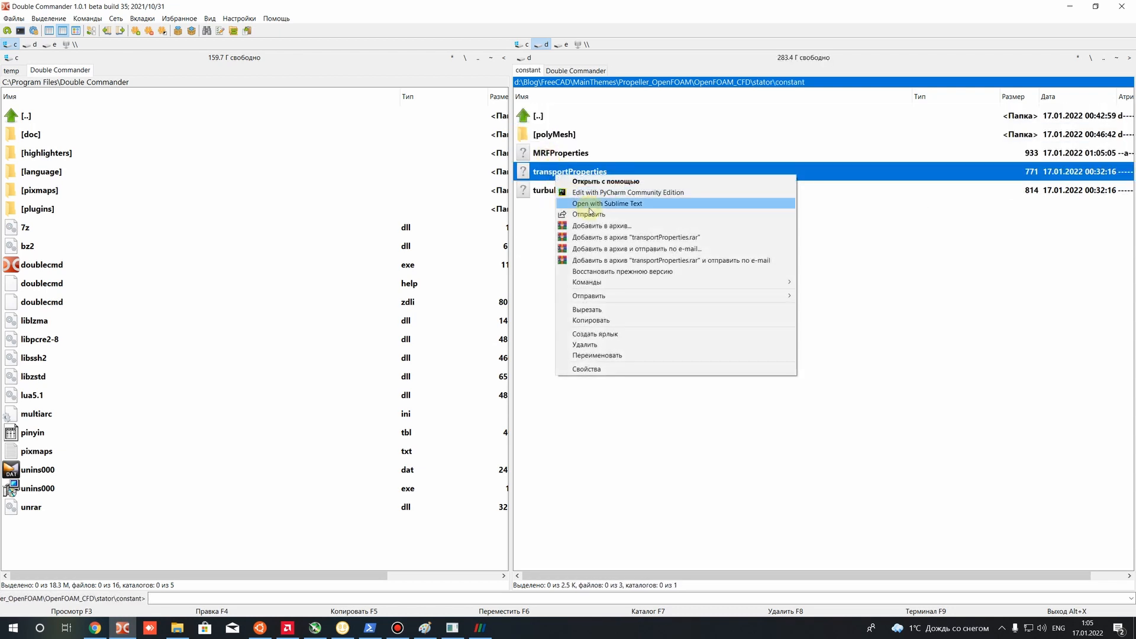
click(589, 205)
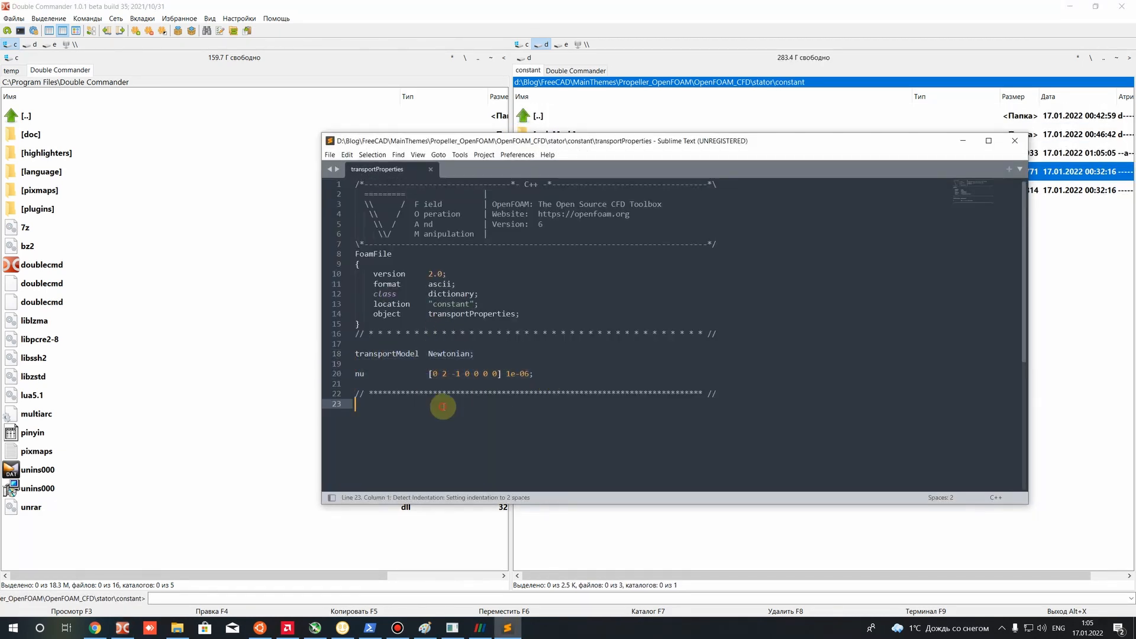
Examine the transportModel and nu entries in transportProperties, then close the editor window.
drag(437, 374, 475, 353)
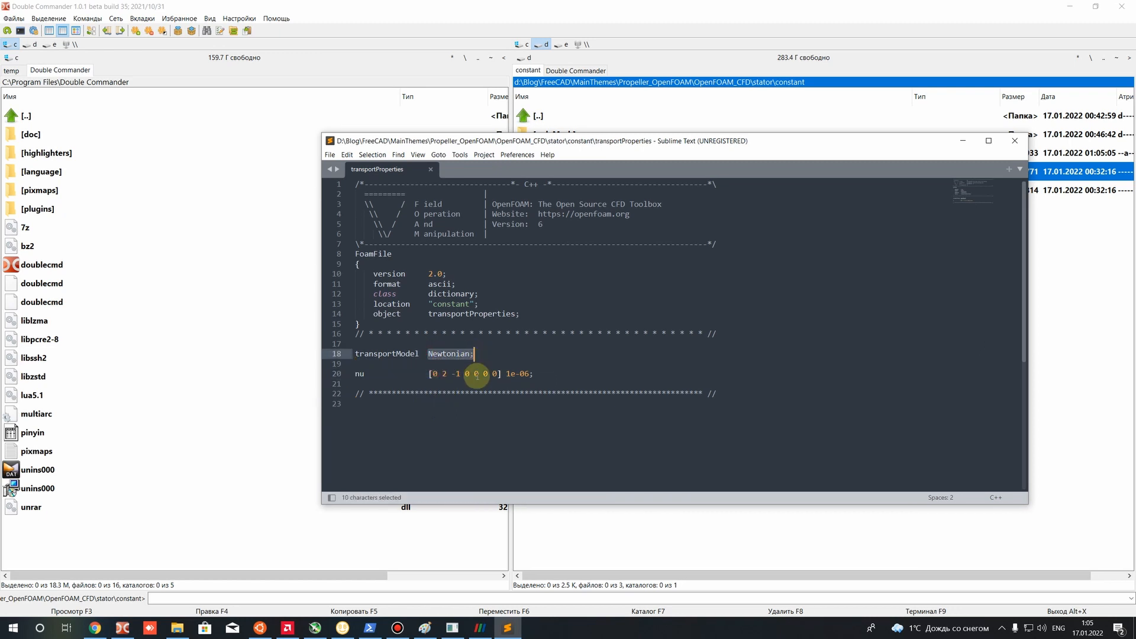
drag(506, 374, 530, 374)
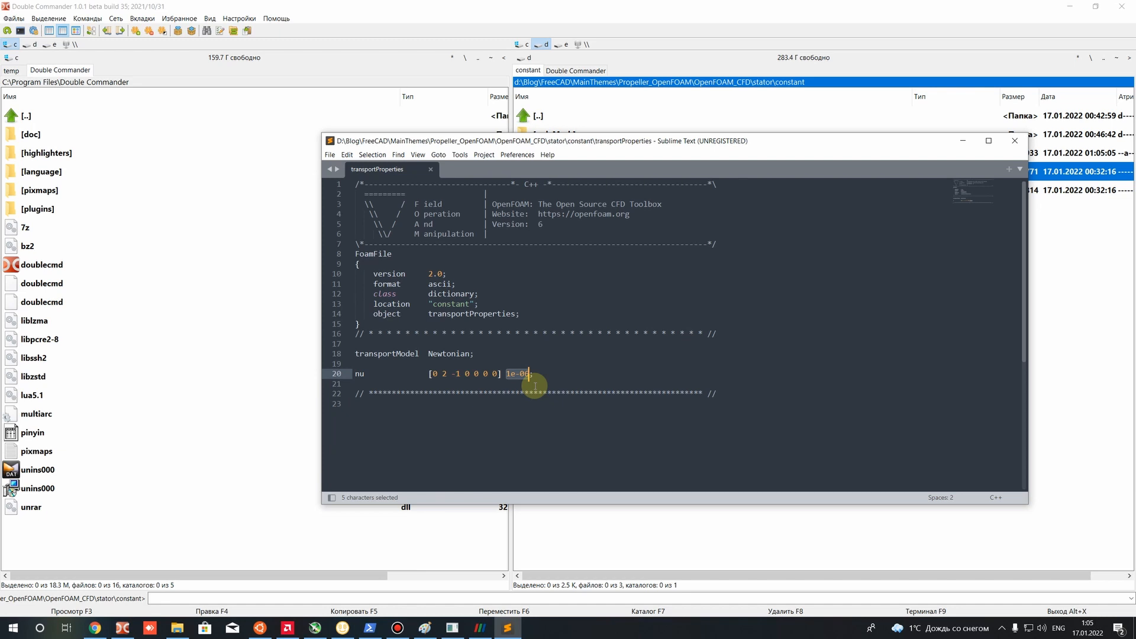
click(1014, 141)
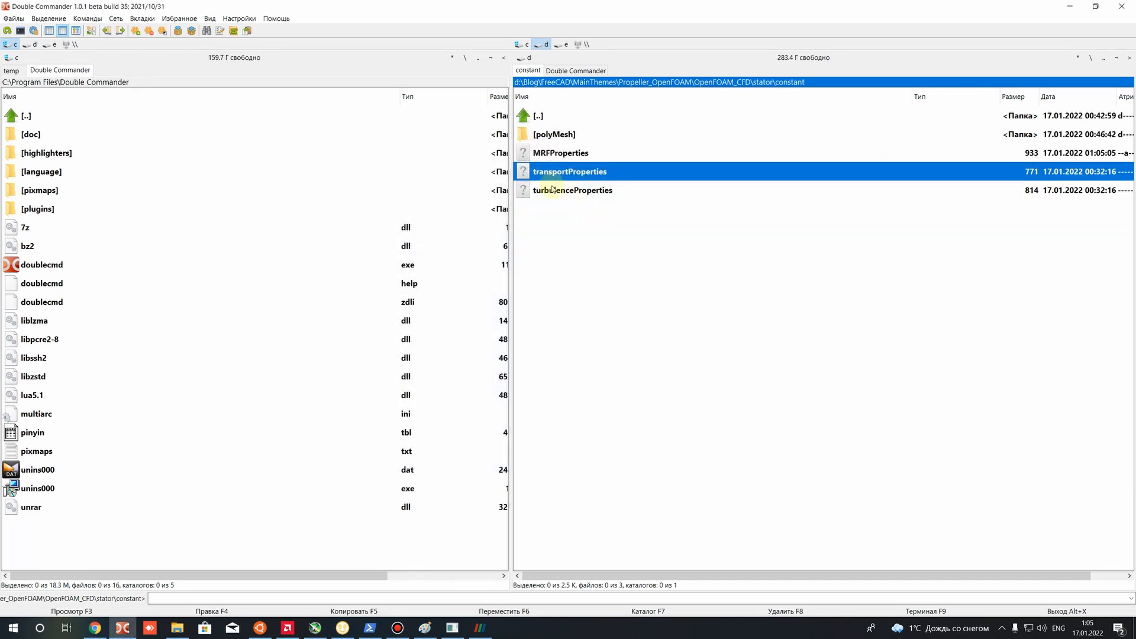
Open turbulenceProperties in Sublime Text and examine the RASModel, turbulence and printCoeffs entries of the RAS block.
right_click(554, 188)
click(598, 216)
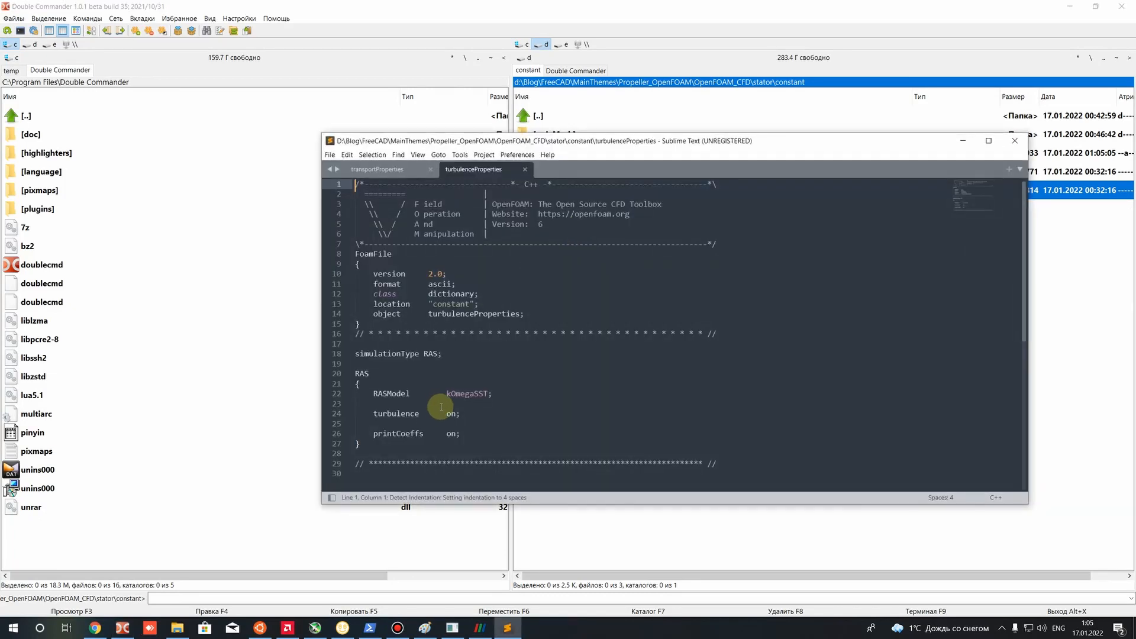
drag(448, 393, 484, 395)
click(487, 424)
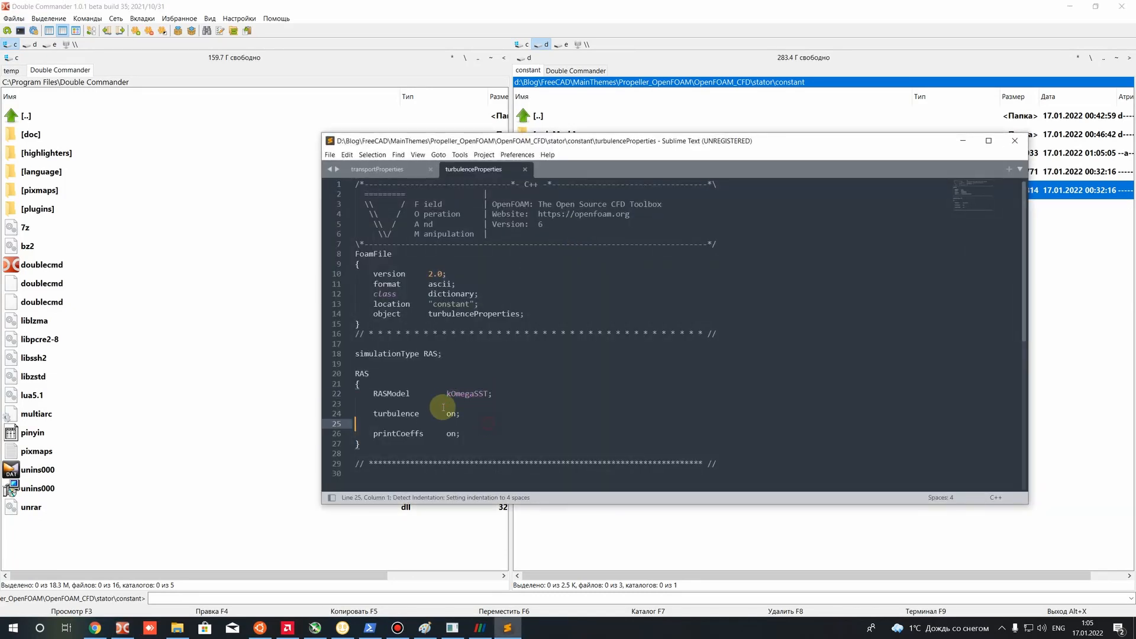
double_click(388, 413)
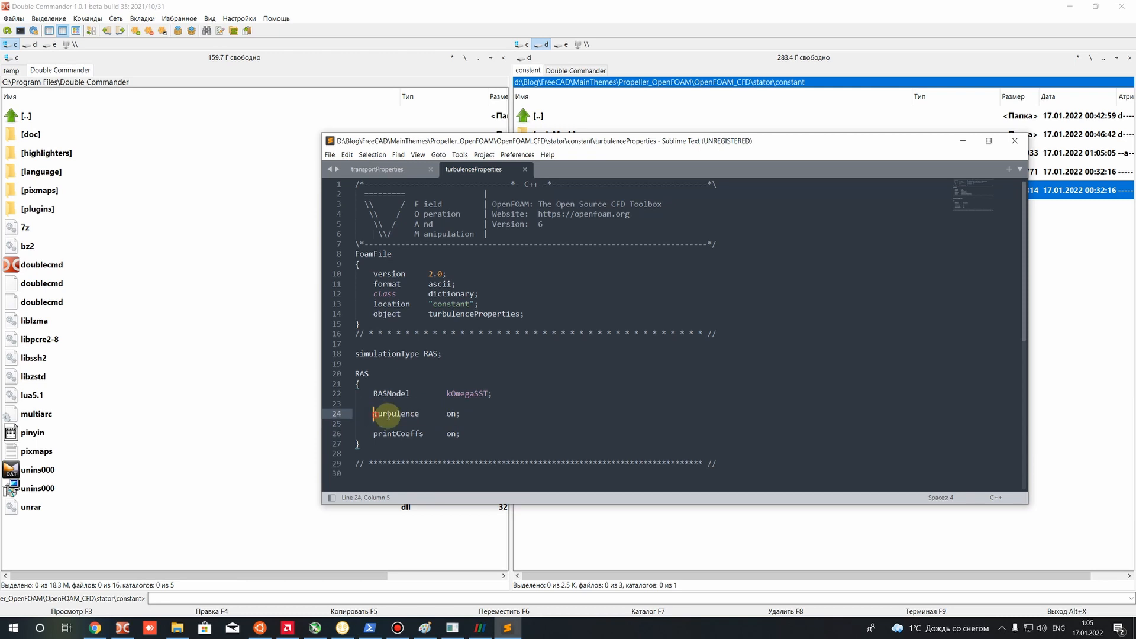
double_click(451, 414)
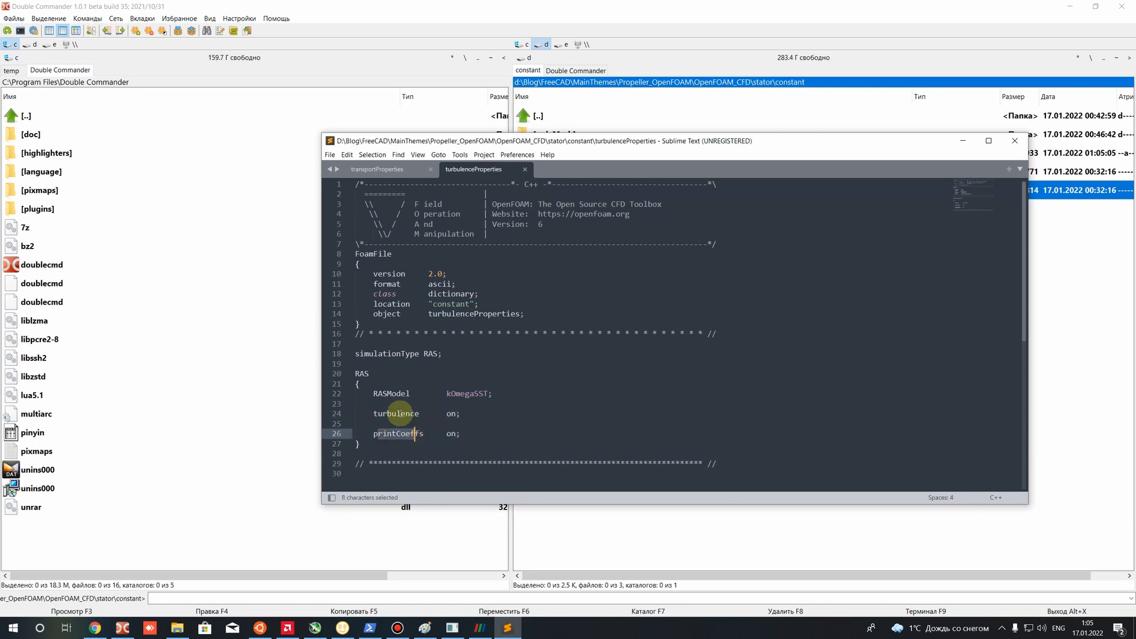
Try switching the turbulence and printCoeffs entries of the RAS block to off.
click(448, 413)
double_click(449, 413)
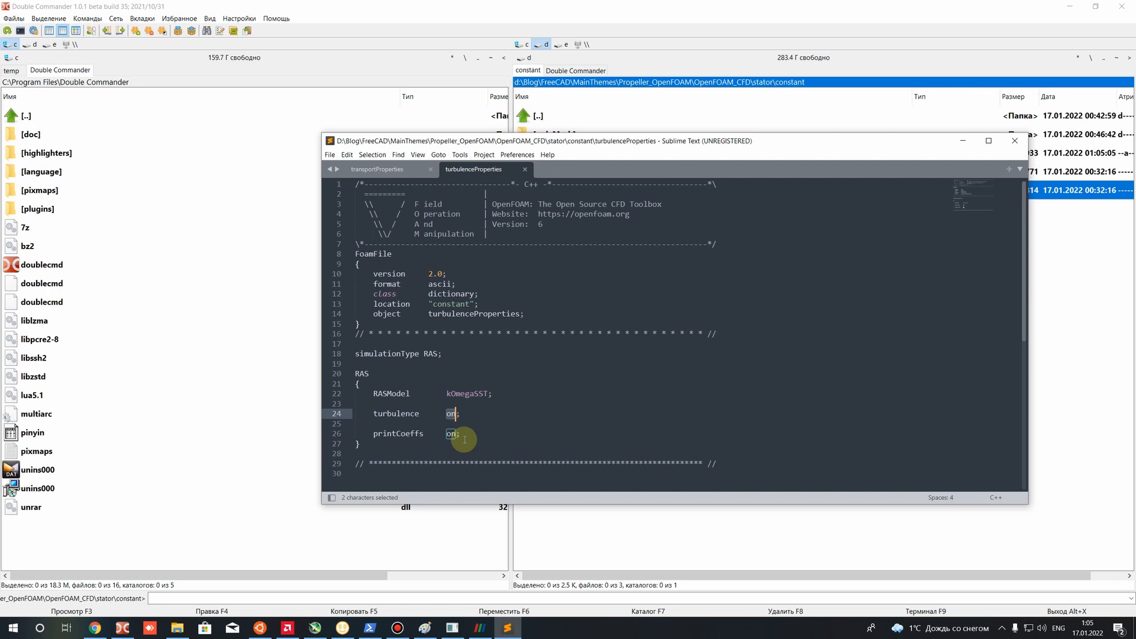
text(o)
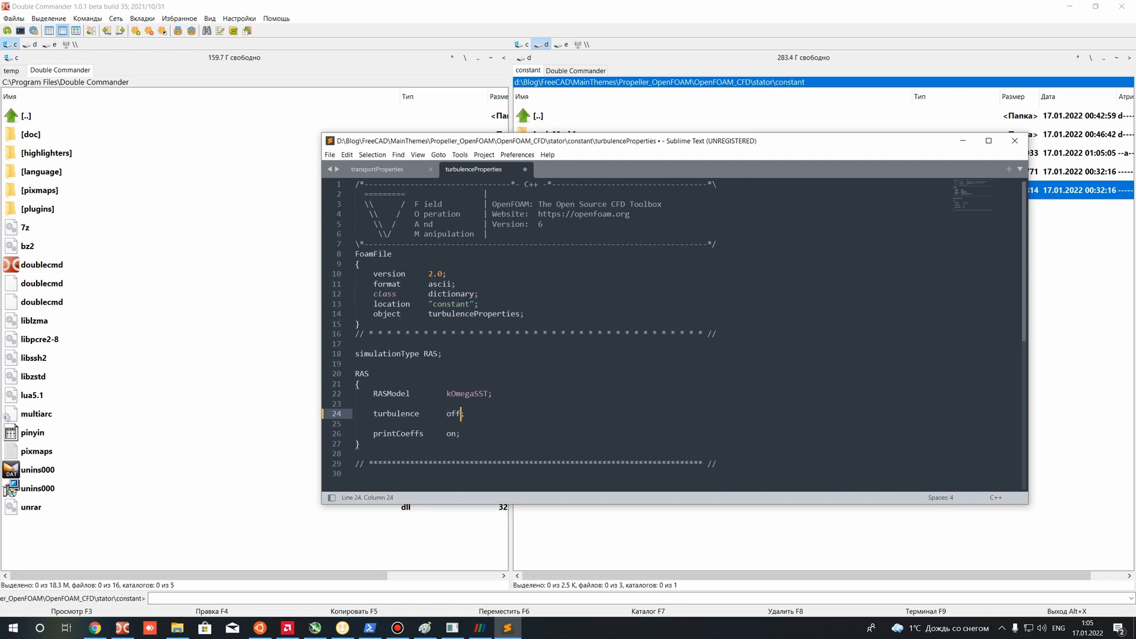
key(Down)
key(Left)
key(Down)
key(Down)
key(BackSpace)
text(ff)
Undo the printCoeffs edit, set turbulence back to on and save turbulenceProperties.
key(ctrl+z)
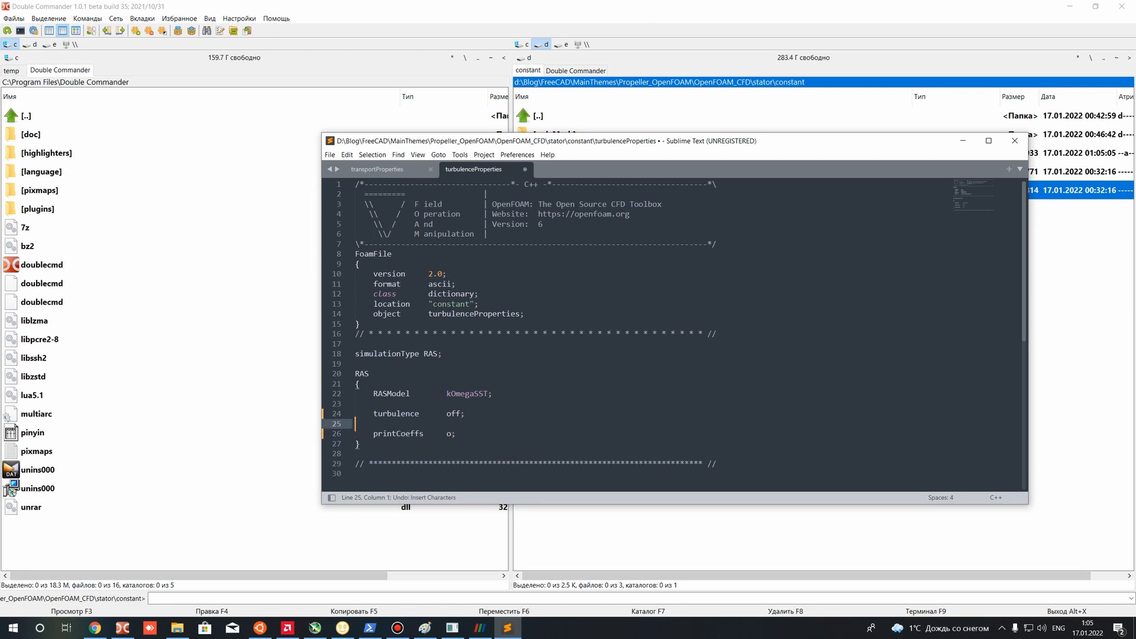
key(ctrl+z)
key(Up)
key(Up)
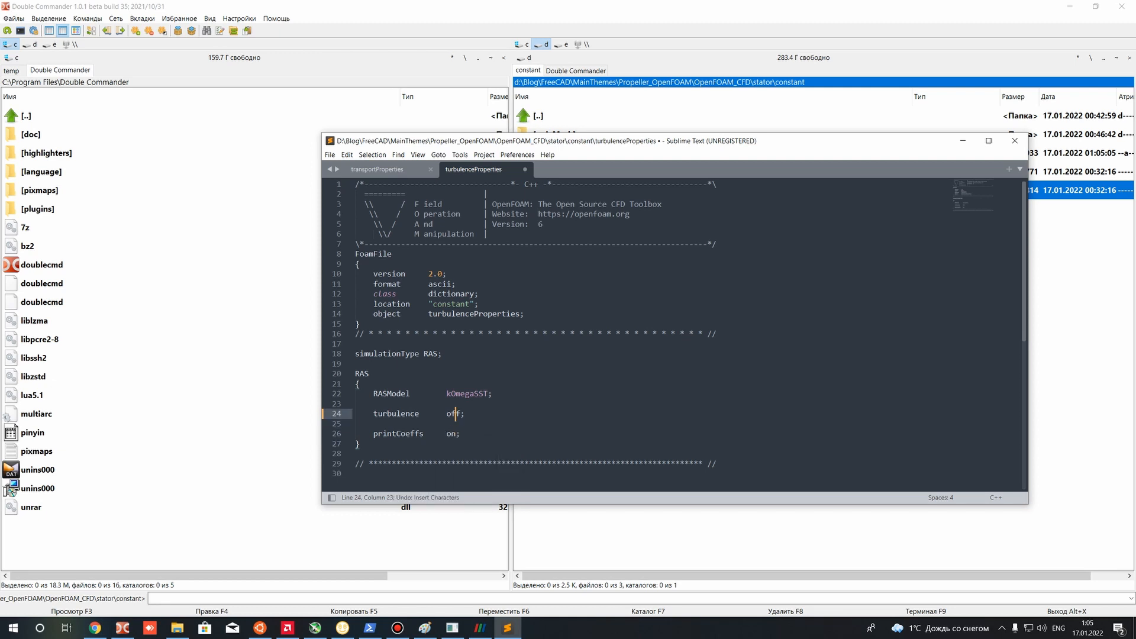
text(n)
key(ctrl+s)
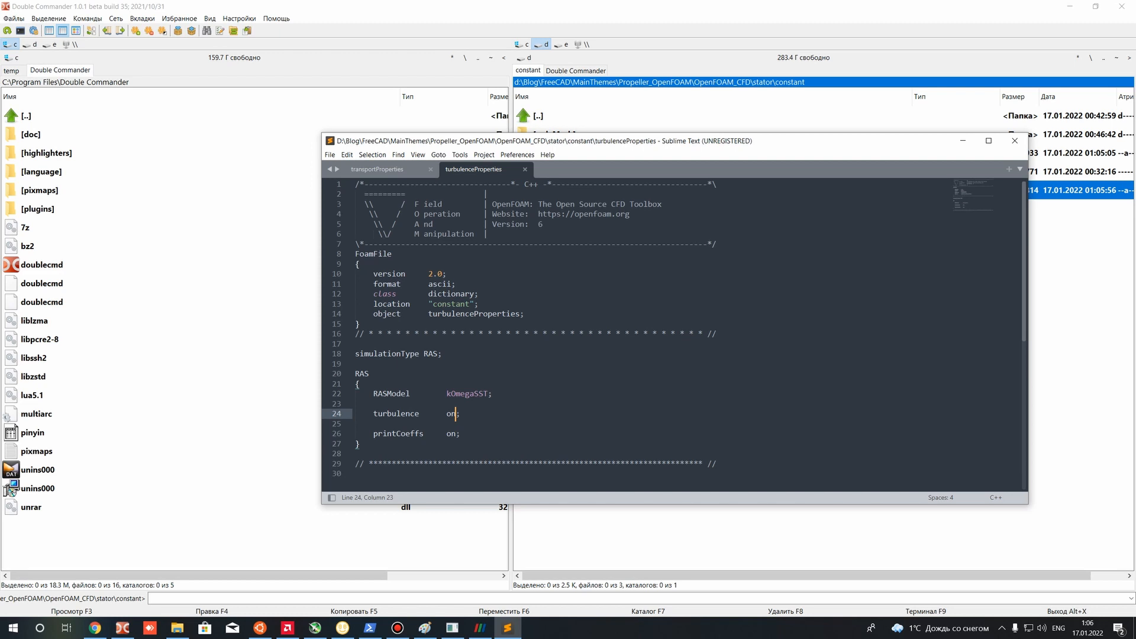
Close the turbulenceProperties editor window and open controlDict from the stator case's system folder in Sublime Text.
click(444, 431)
double_click(453, 414)
click(1015, 141)
key(BackSpace)
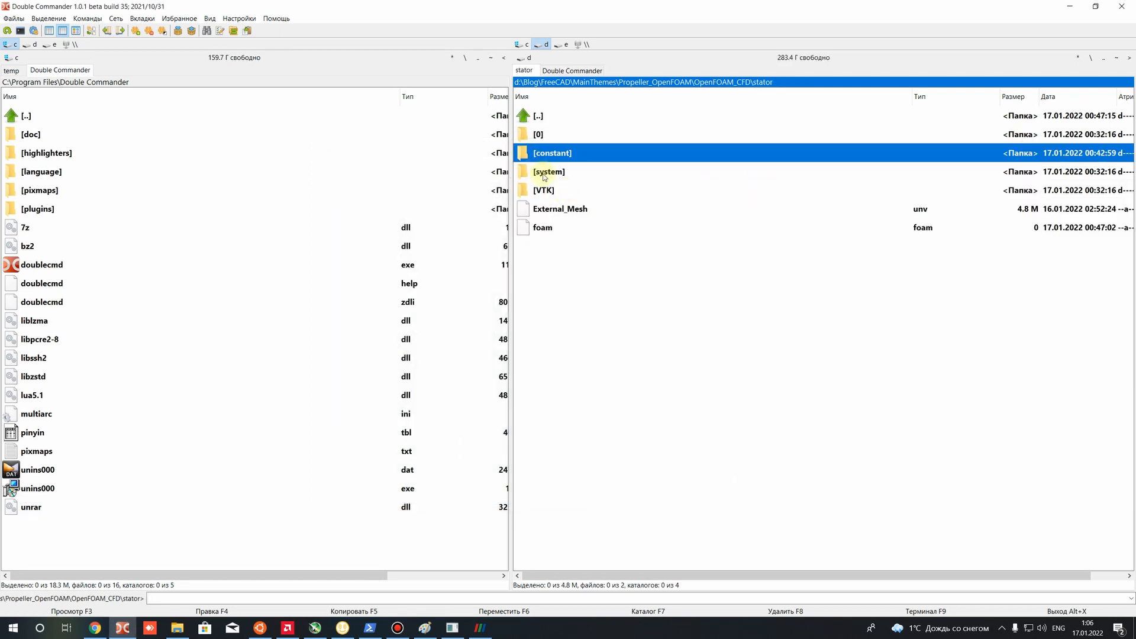
double_click(544, 172)
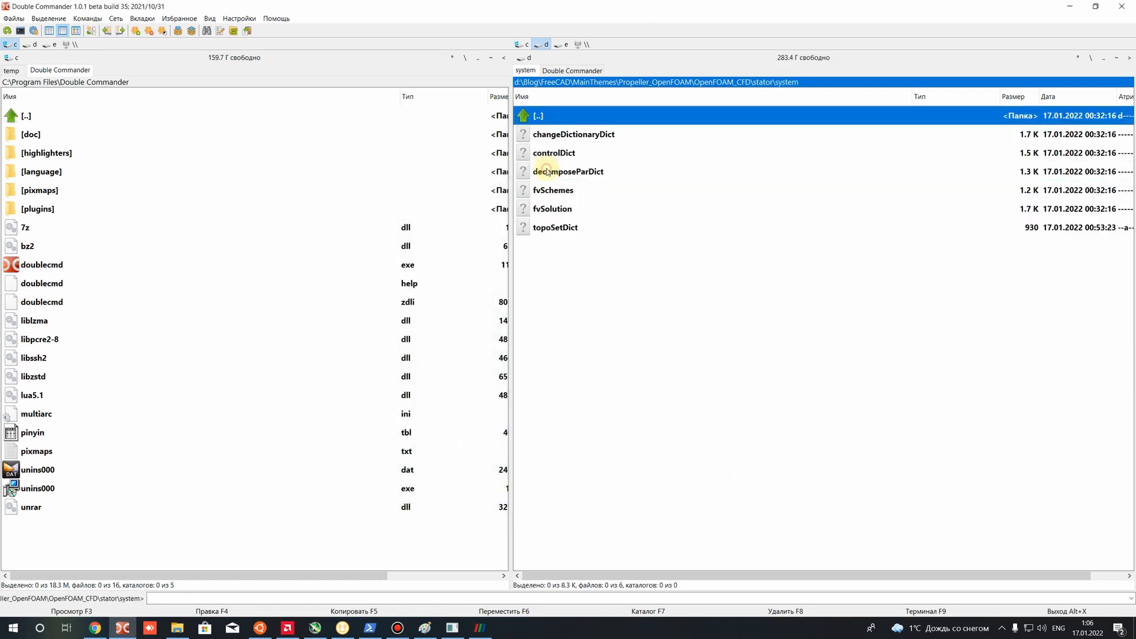
click(553, 139)
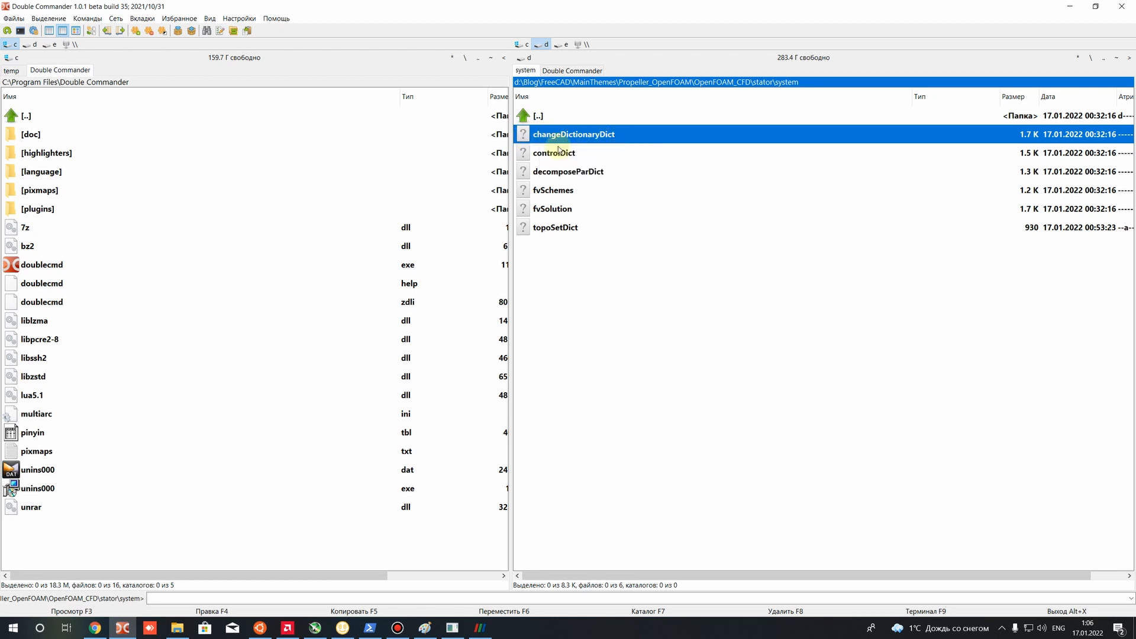
click(553, 152)
right_click(540, 153)
click(587, 182)
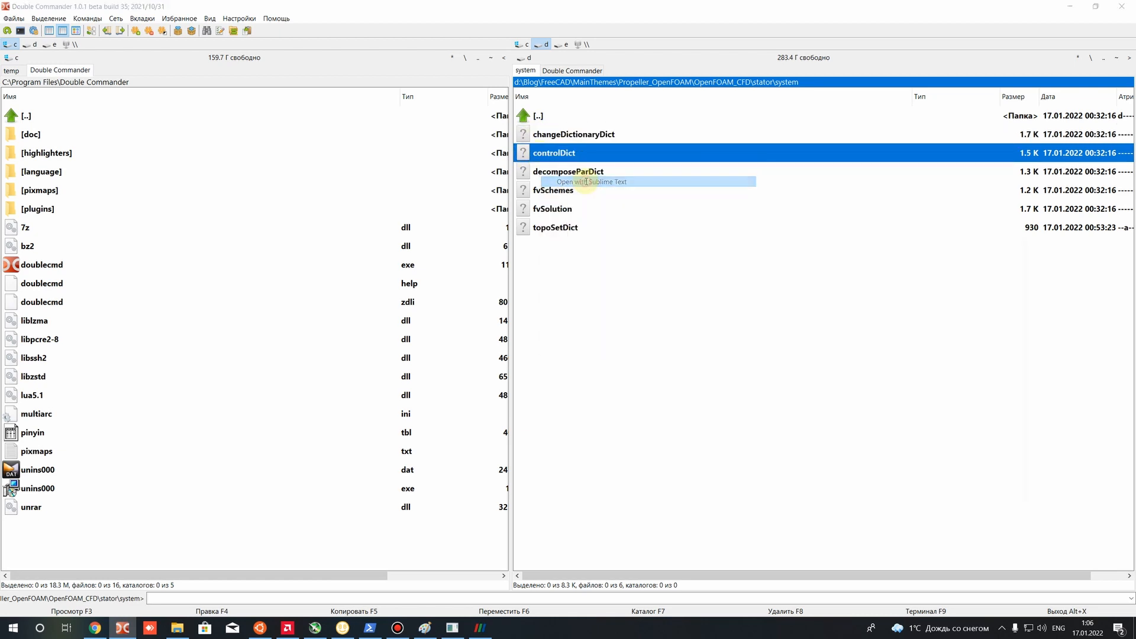
Examine the startTime, endTime, writeInterval and purgeWrite settings in controlDict.
scroll(495, 304, down, 6)
scroll(434, 281, up, 3)
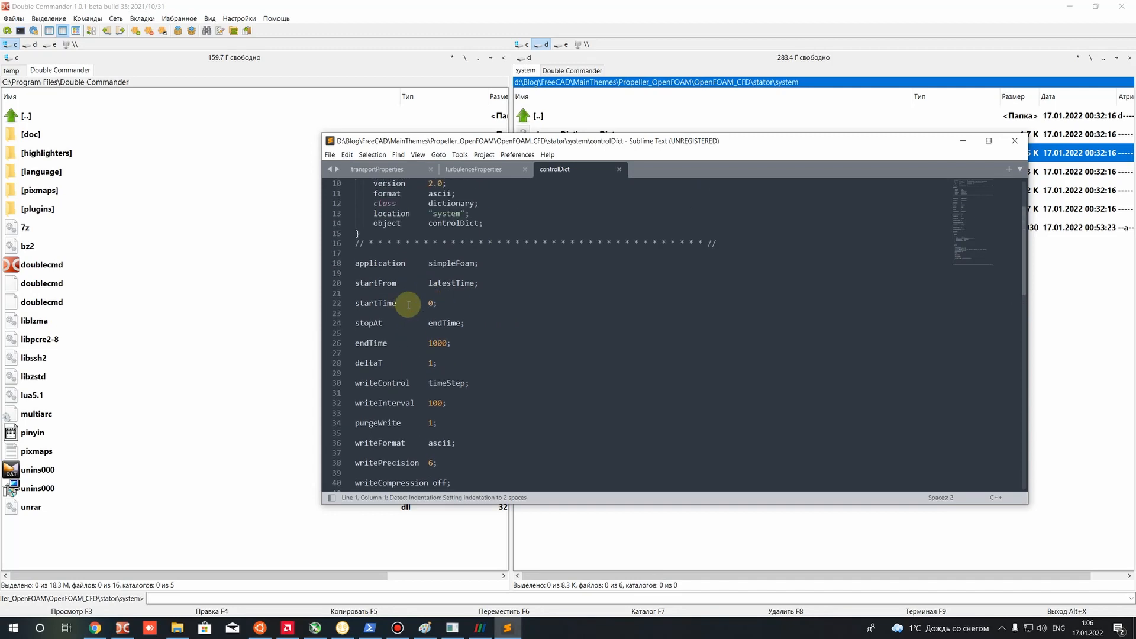
click(412, 310)
double_click(430, 303)
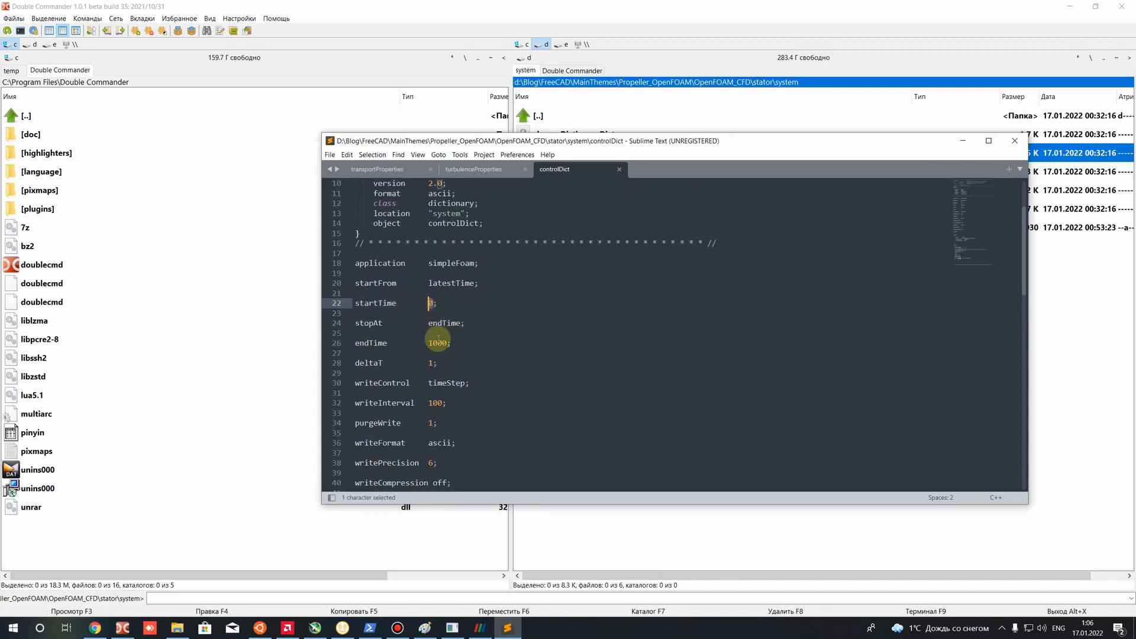
drag(433, 343, 452, 343)
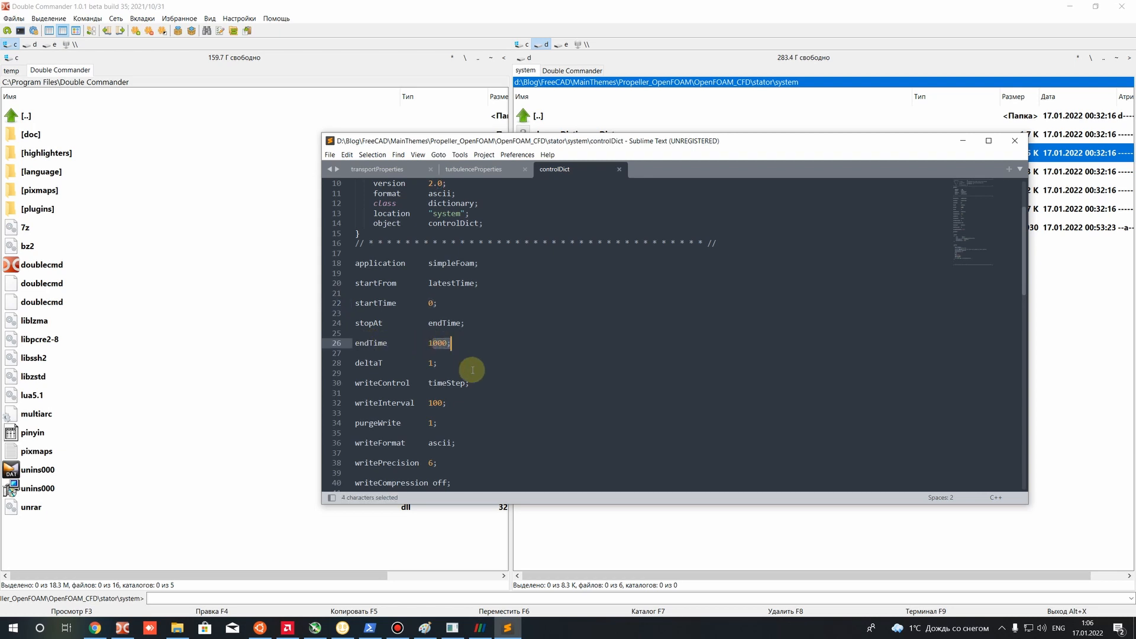
scroll(470, 373, down, 3)
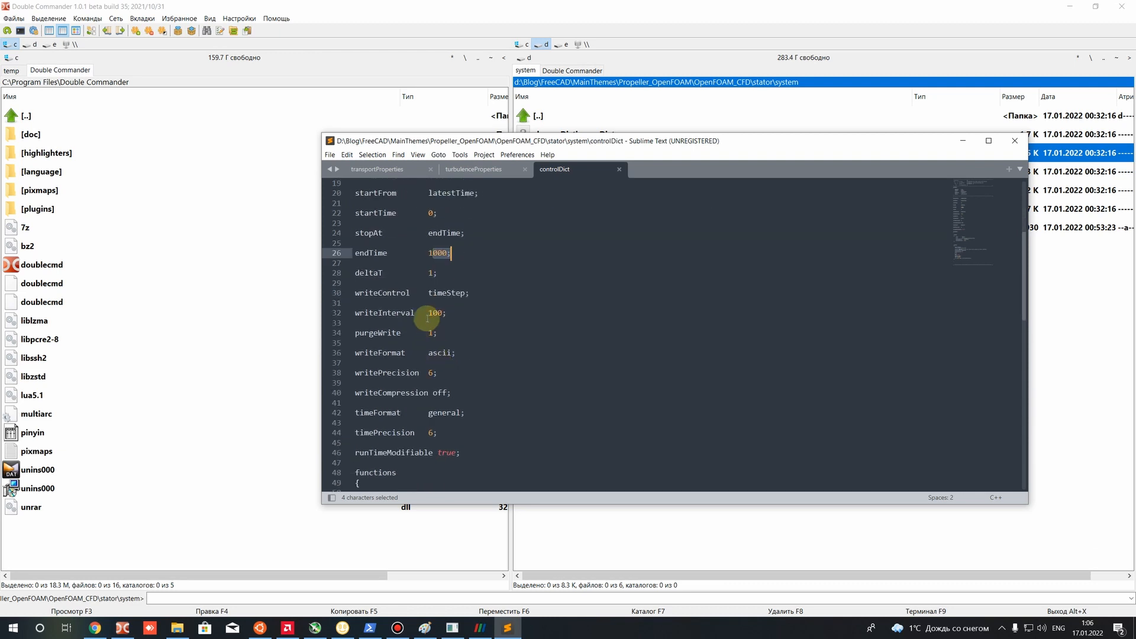
double_click(436, 312)
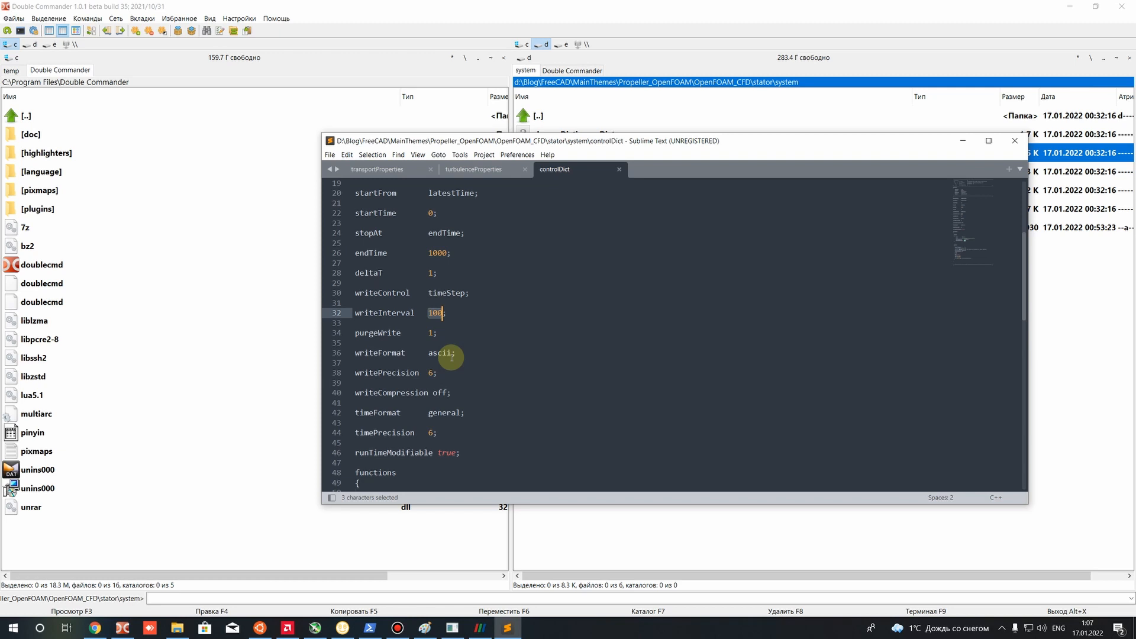
double_click(431, 333)
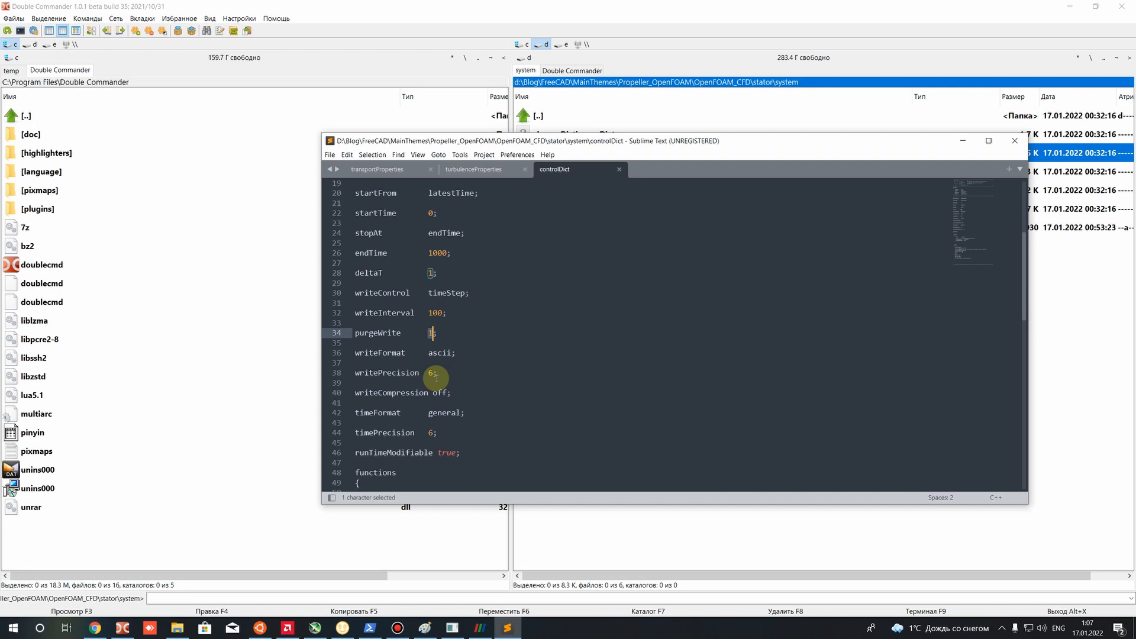
double_click(437, 313)
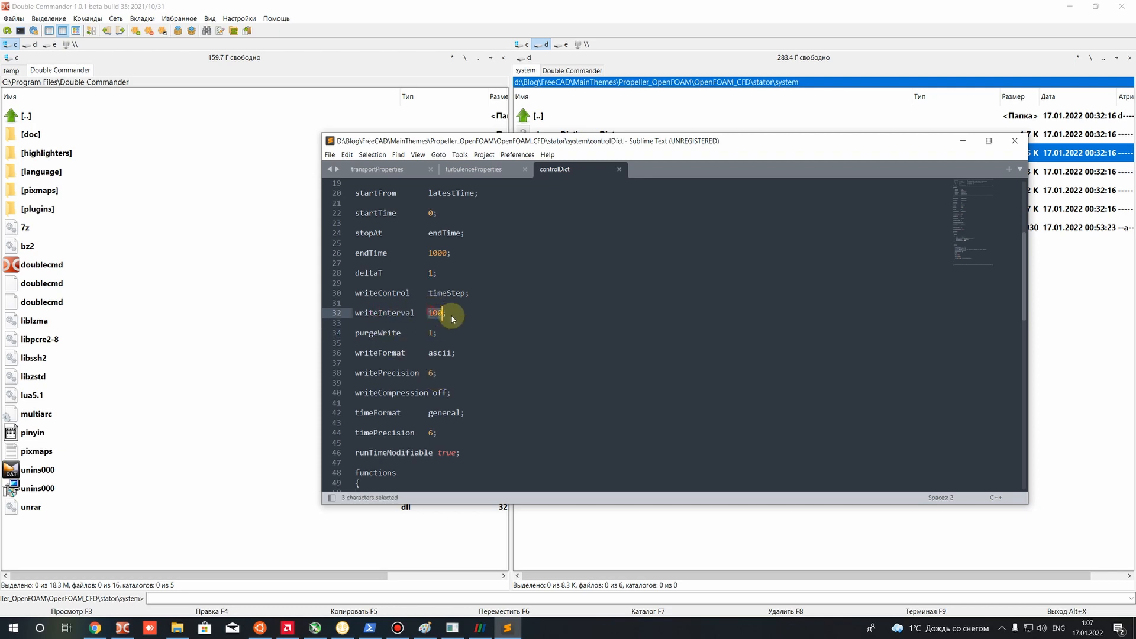
drag(427, 313, 467, 315)
Try purgeWrite values of 5 and 2, return the entry to 1 and save controlDict.
double_click(432, 332)
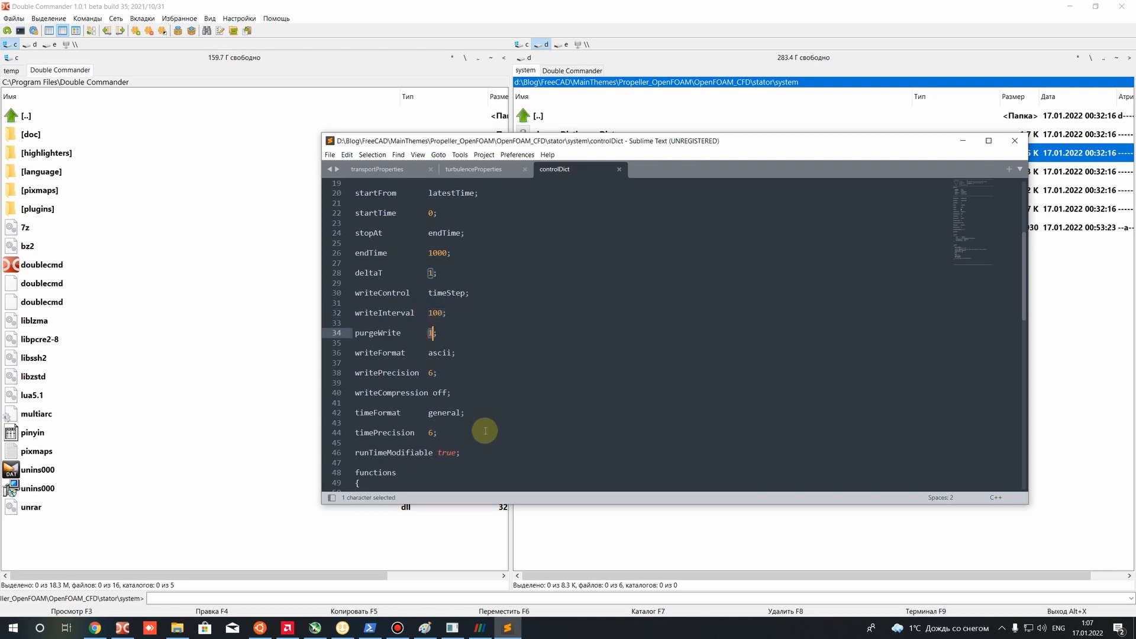
text(5)
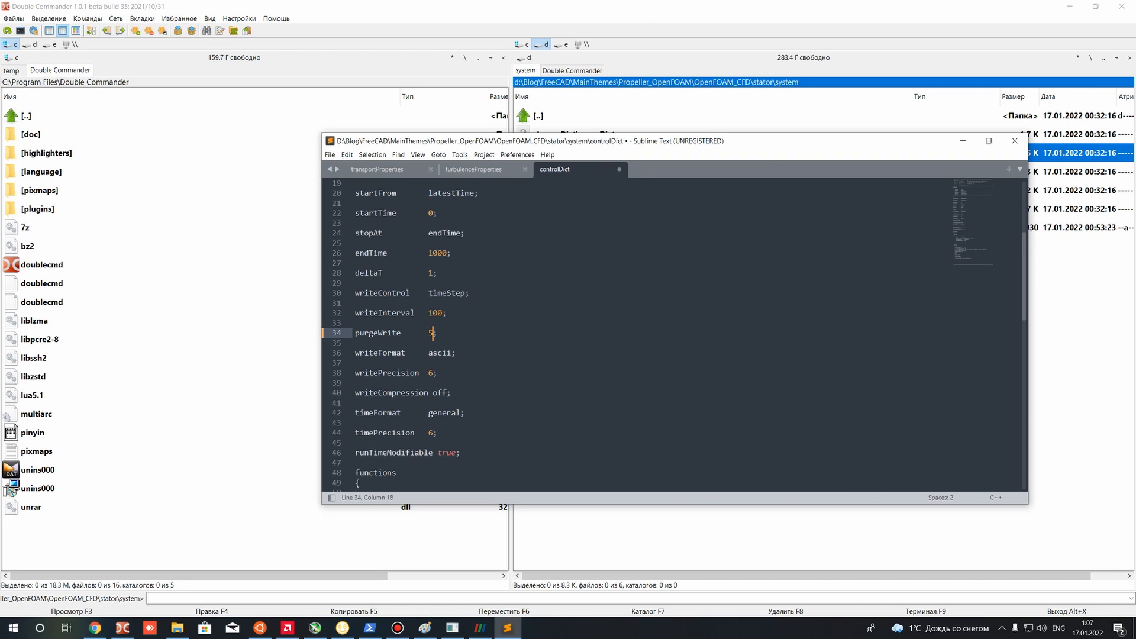
key(BackSpace)
text(1)
key(BackSpace)
text(2)
key(BackSpace)
text(1)
scroll(438, 388, down, 1)
scroll(439, 390, up, 1)
key(ctrl+s)
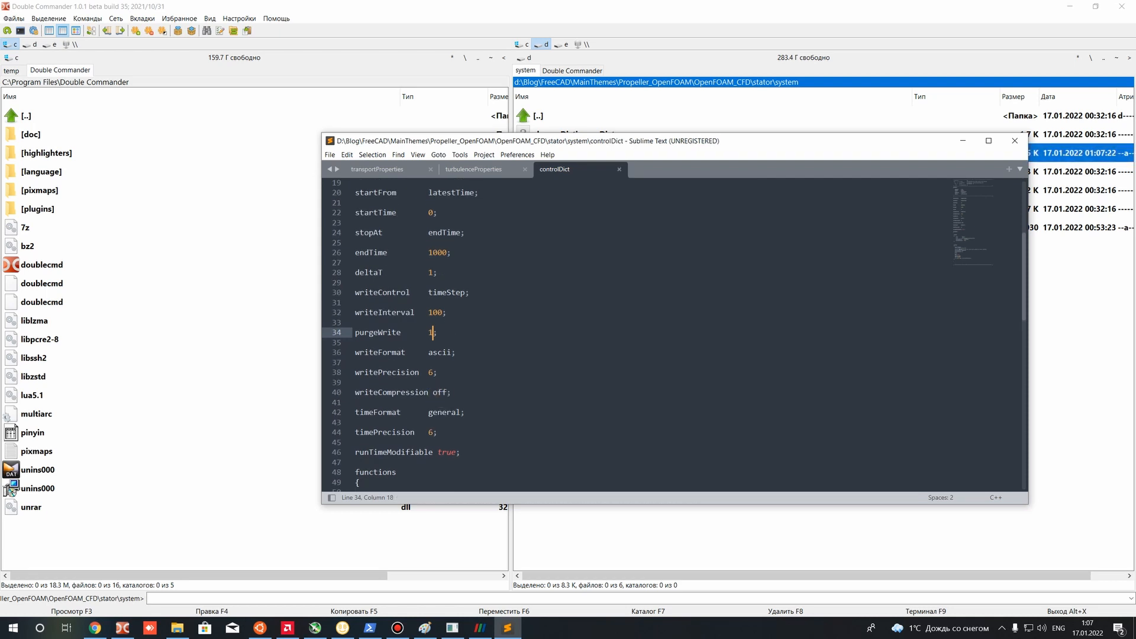
Examine the functions section of controlDict, focusing on the yPlus1 block.
scroll(455, 400, down, 5)
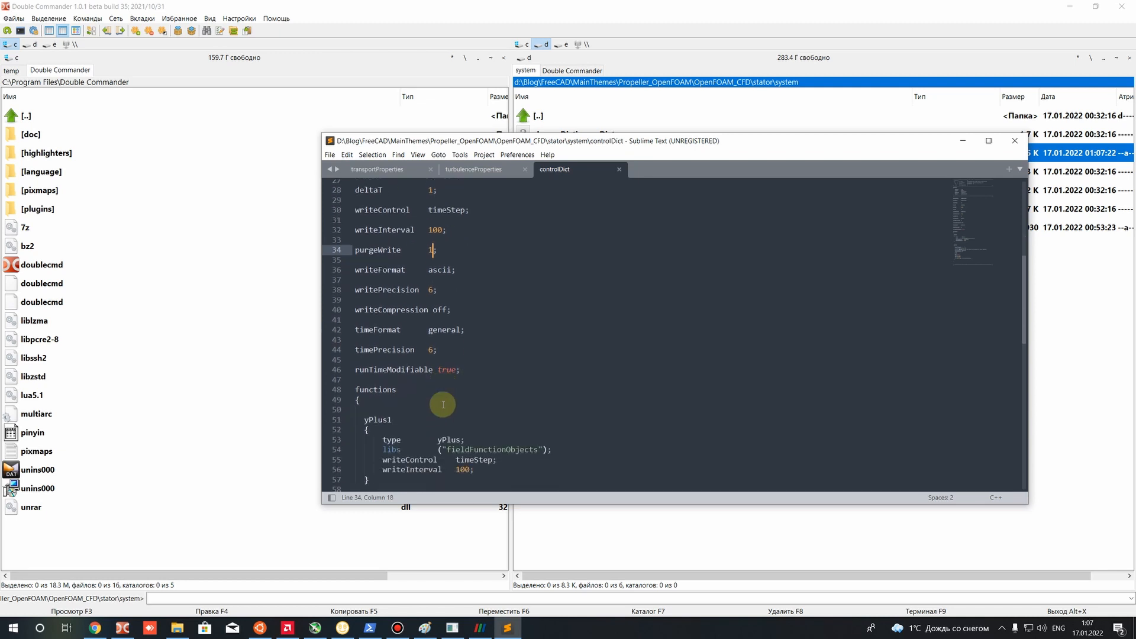
scroll(463, 402, down, 2)
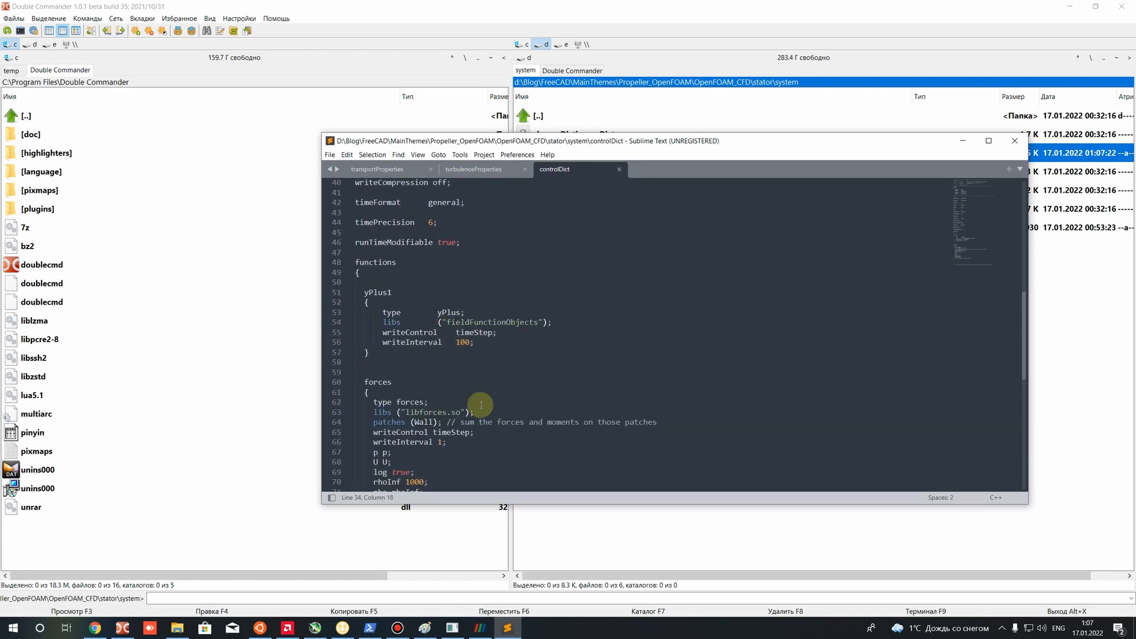
scroll(457, 386, up, 4)
scroll(450, 378, down, 7)
scroll(408, 298, up, 6)
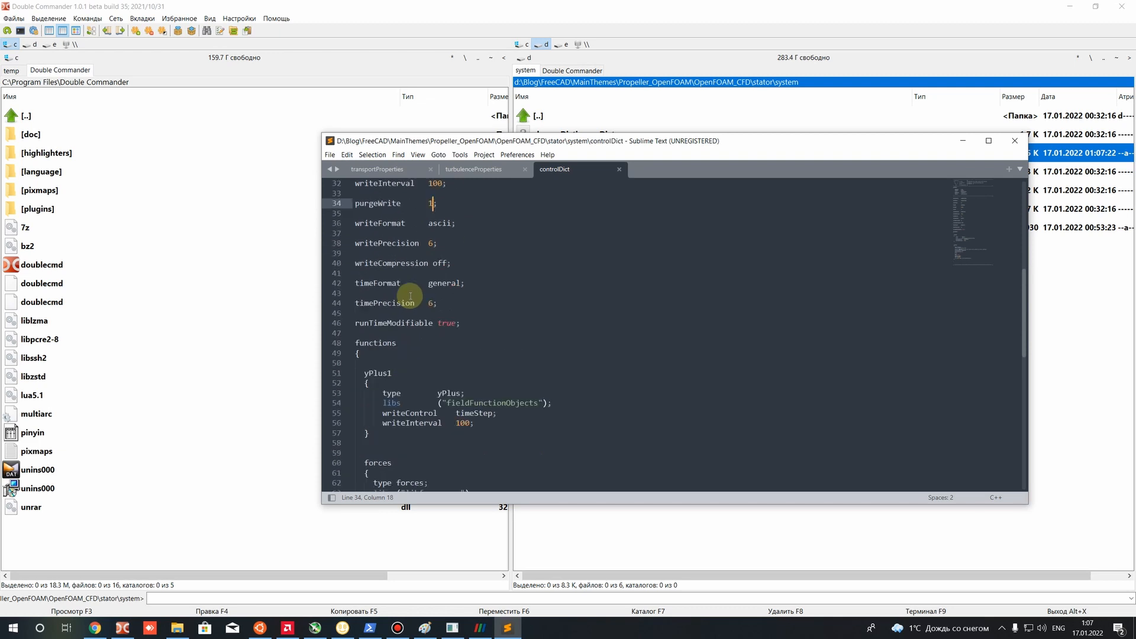
scroll(367, 297, down, 3)
drag(368, 294, 389, 359)
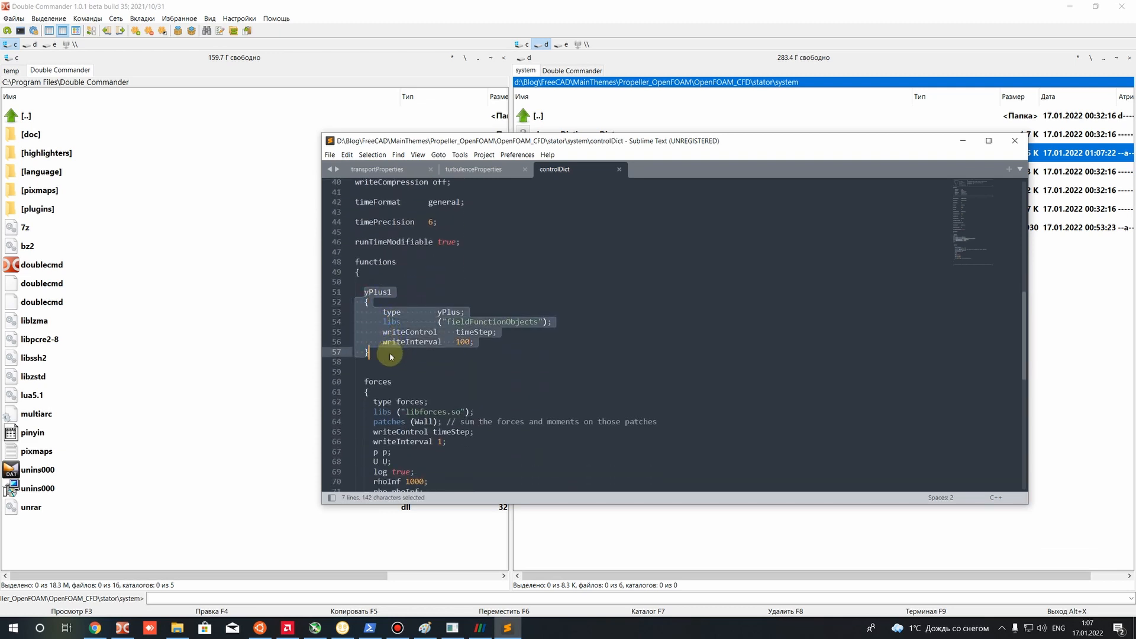
click(371, 293)
key(shift+End)
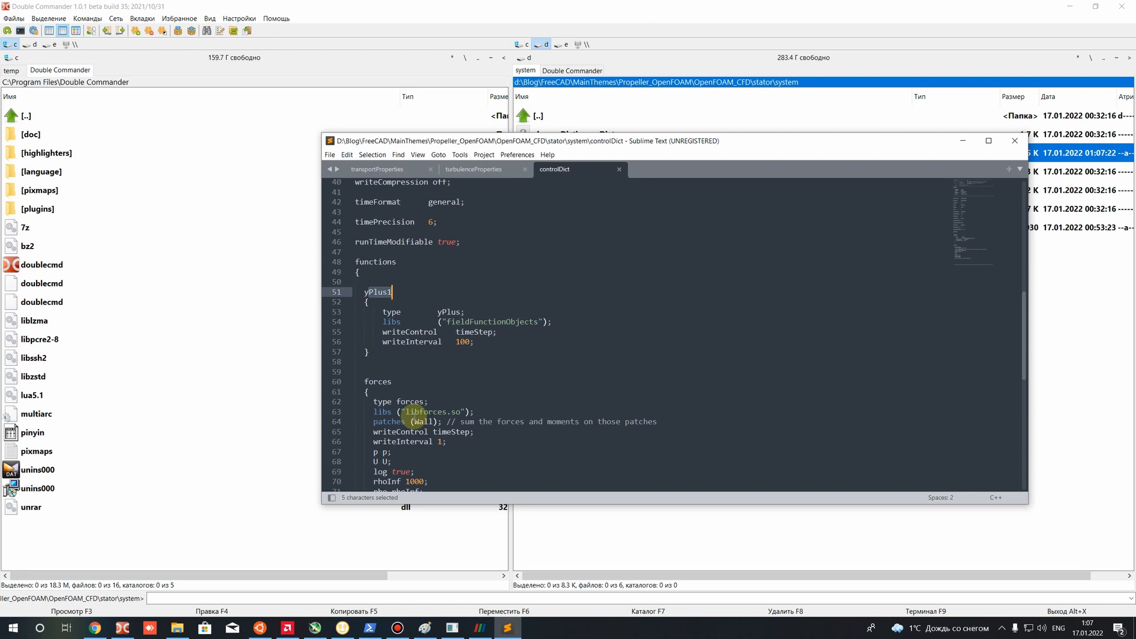
Add the comment "// Y+ < 300" after the yPlus1 name and save controlDict.
scroll(408, 367, down, 2)
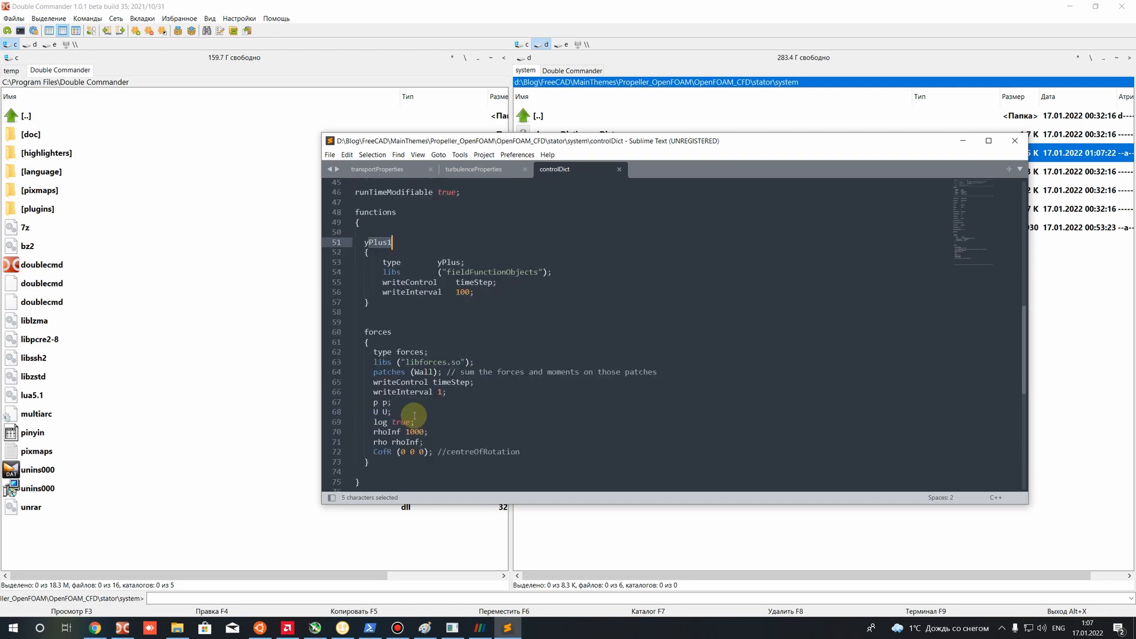
scroll(391, 313, up, 2)
click(376, 303)
click(396, 290)
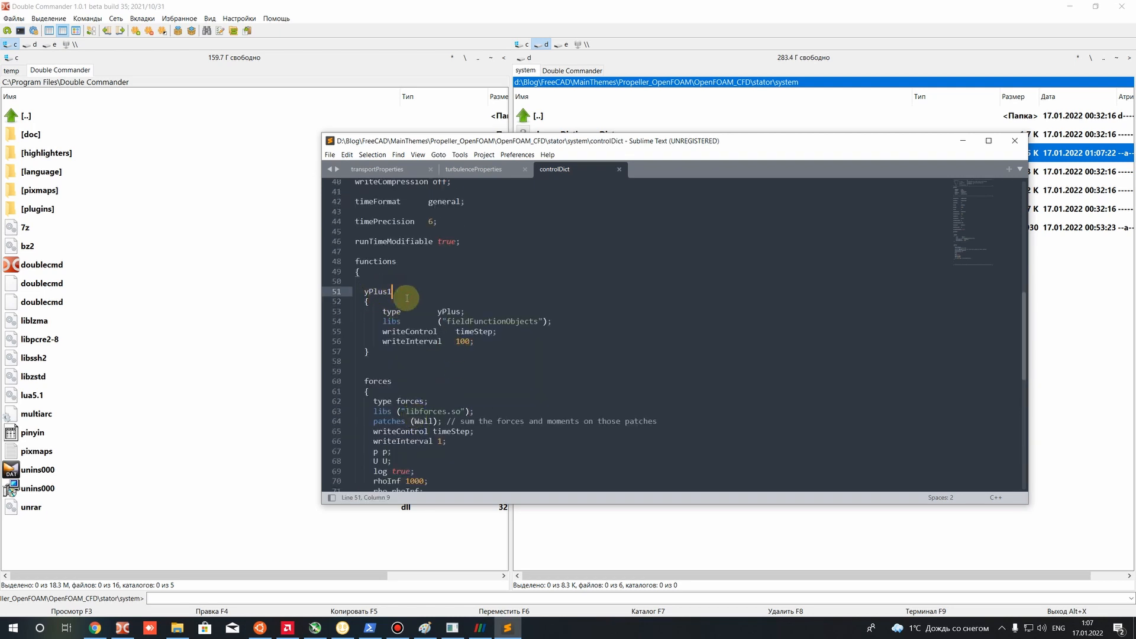
text(//)
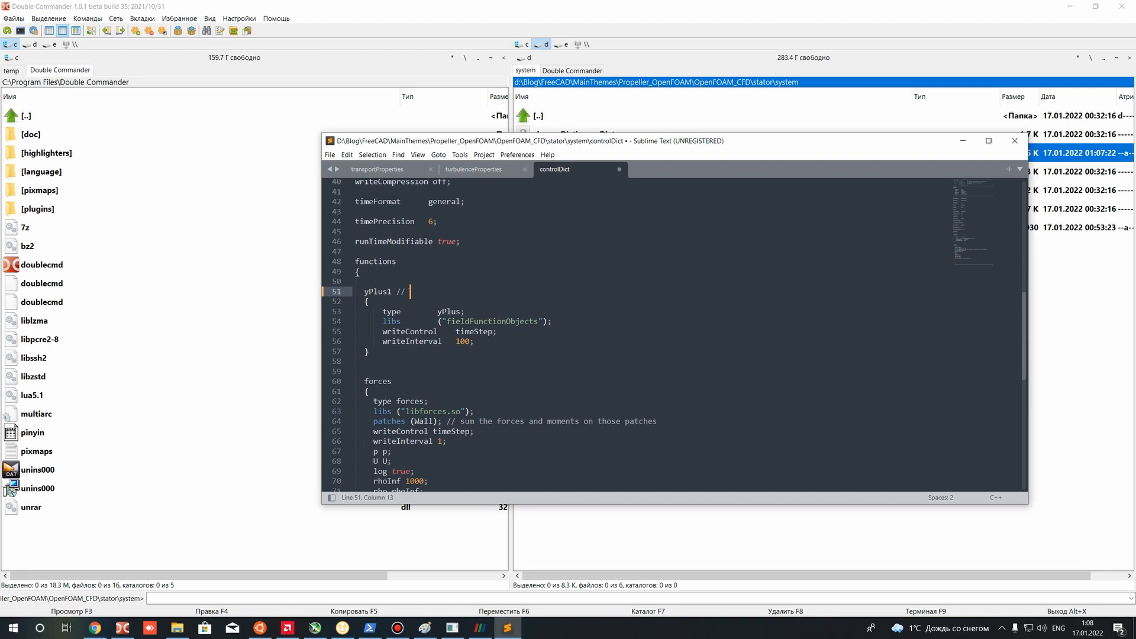
text( Y+ < 300)
click(434, 302)
click(449, 291)
key(ctrl+s)
Review the whole yPlus1 block against the forces block below it.
scroll(461, 334, down, 1)
drag(410, 300, 355, 233)
click(416, 302)
click(405, 232)
click(383, 280)
scroll(406, 300, down, 2)
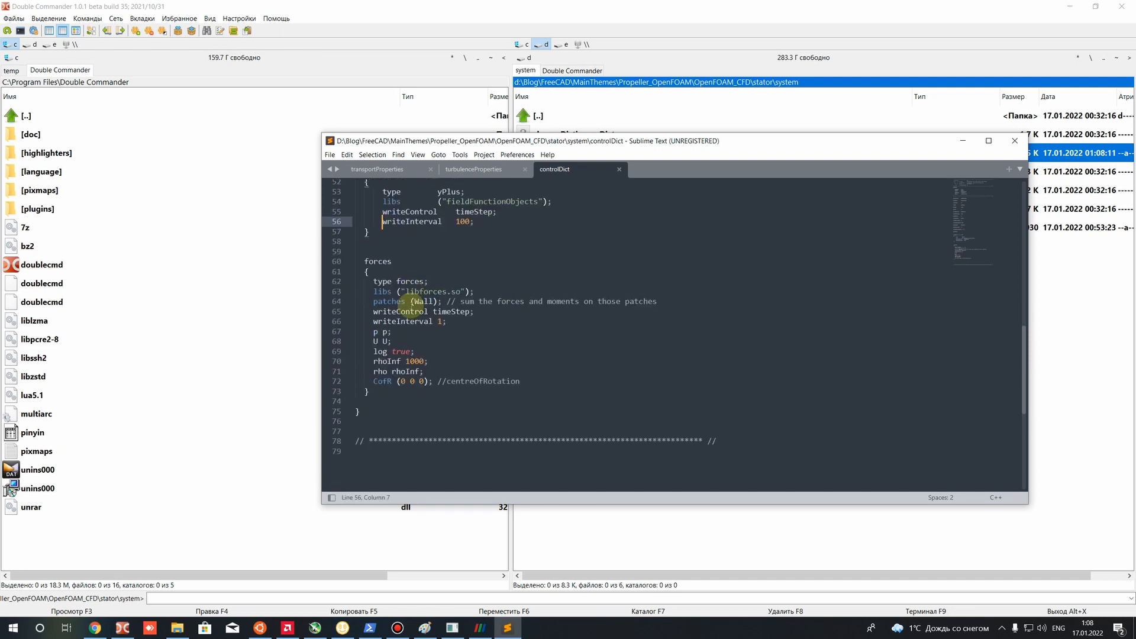
scroll(403, 303, up, 2)
drag(397, 302, 336, 229)
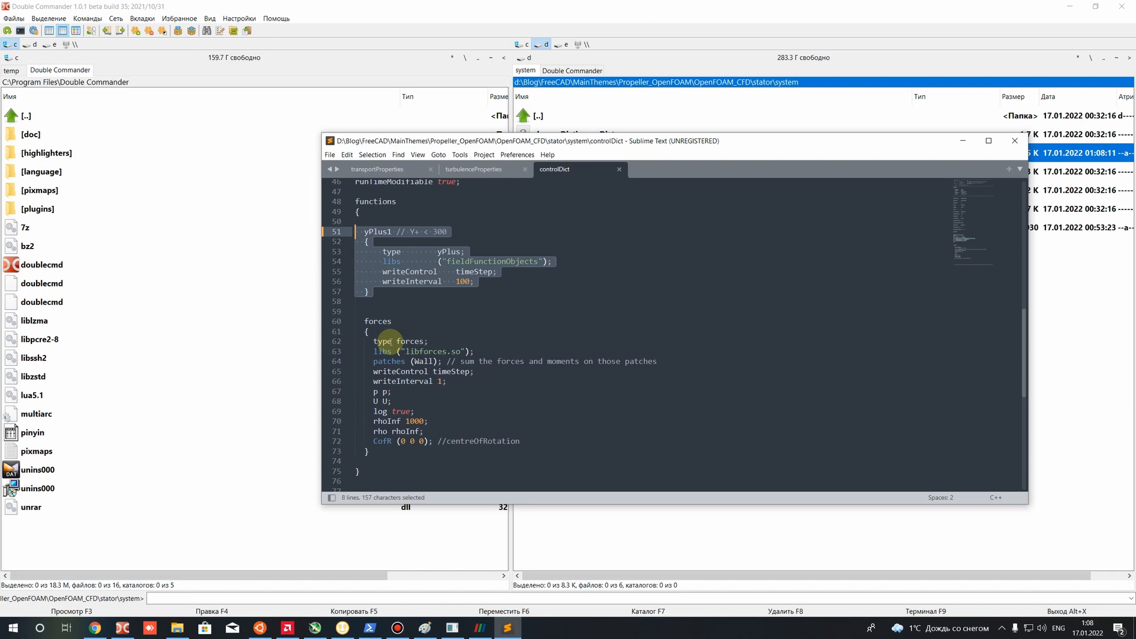
click(422, 319)
Try 100 as the Y+ limit in the yPlus1 comment, return it to 300 and save controlDict.
drag(431, 231, 435, 232)
text(1)
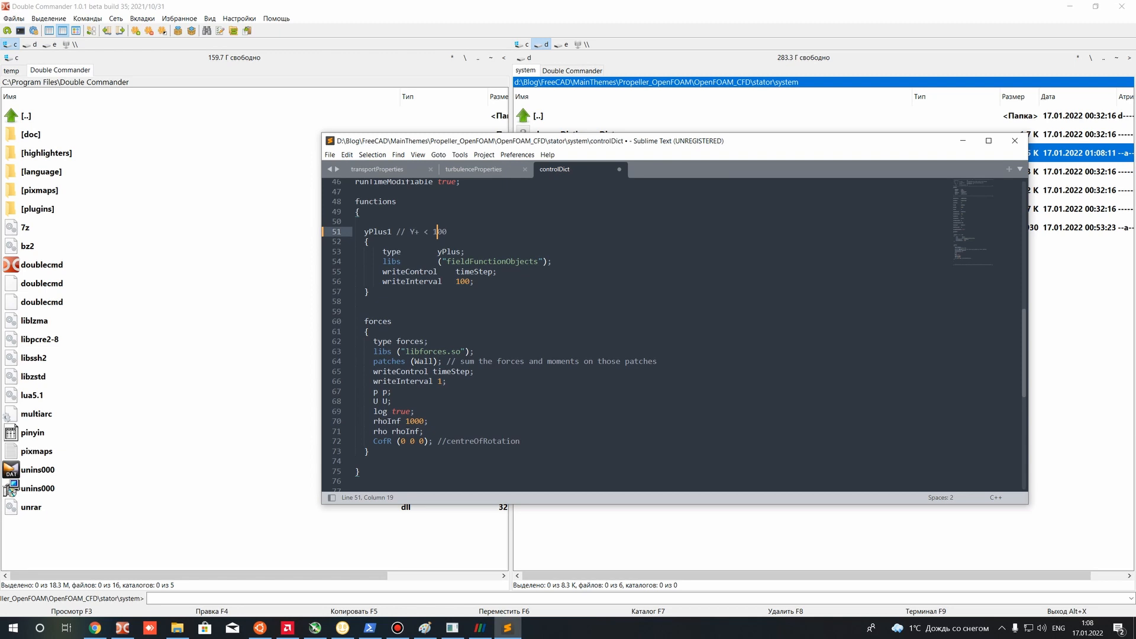
key(BackSpace)
key(BackSpace)
key(BackSpace)
text(1)
key(BackSpace)
text(300)
drag(447, 231, 410, 232)
click(473, 253)
key(ctrl+s)
Compare the writeInterval in the yPlus1 block with the main writeInterval setting of controlDict.
drag(433, 232, 468, 233)
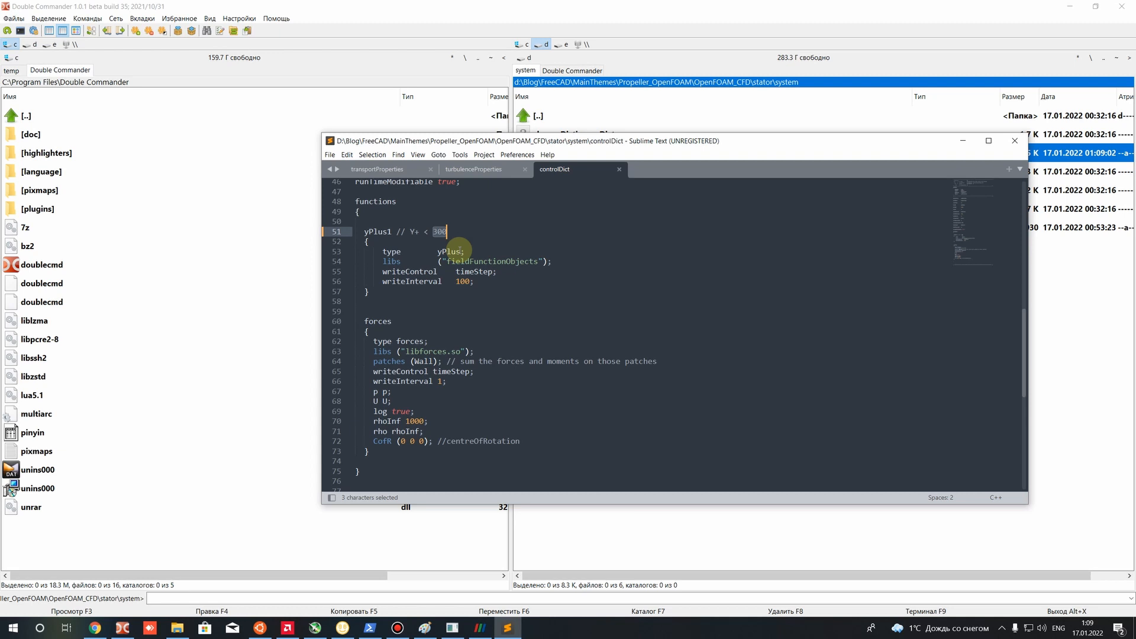
drag(456, 282, 474, 311)
click(460, 302)
scroll(457, 297, up, 1)
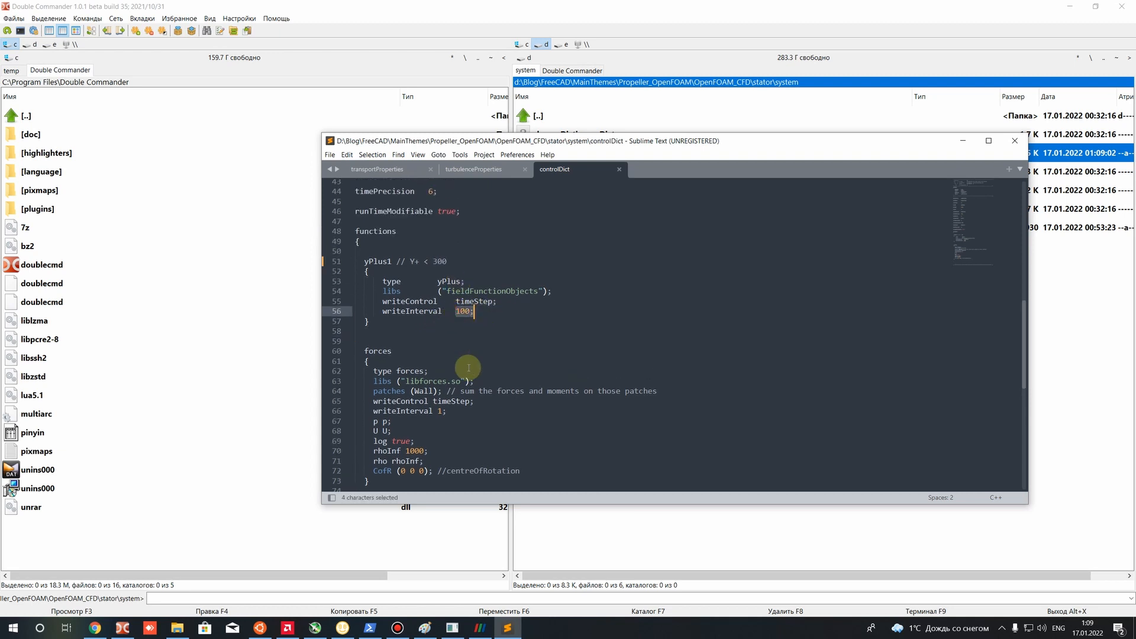
scroll(468, 367, up, 8)
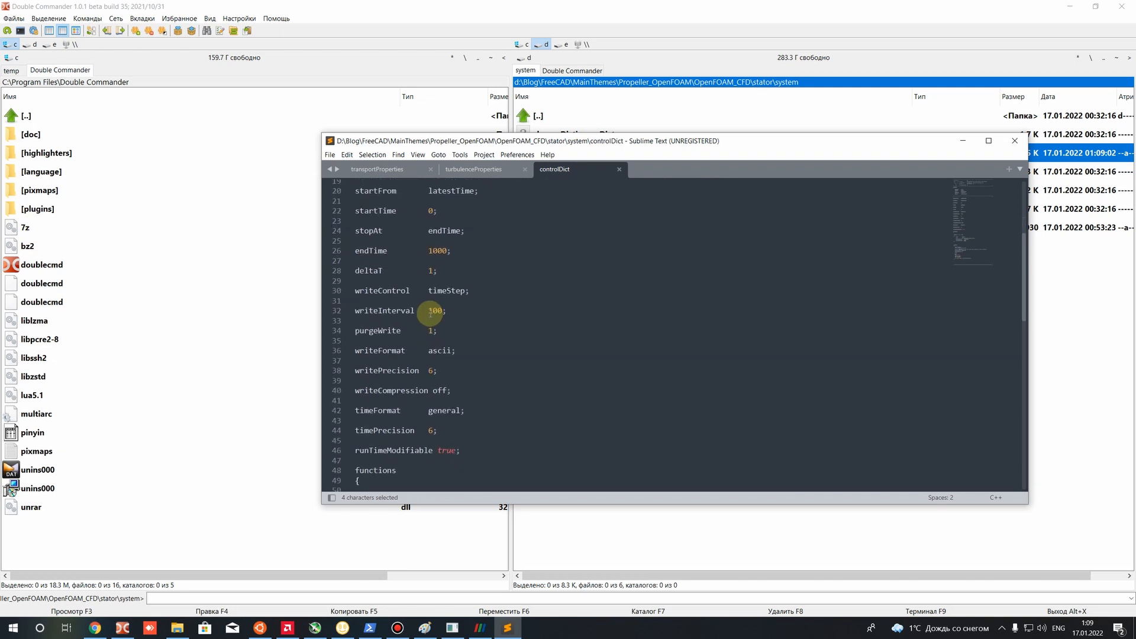
drag(429, 311, 443, 311)
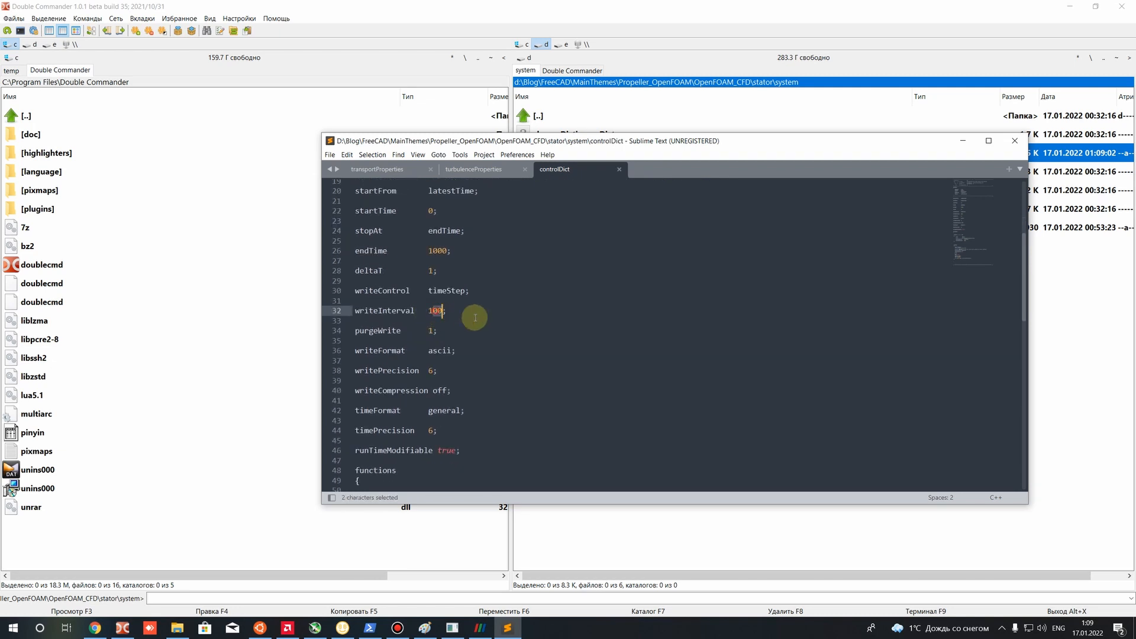
scroll(467, 355, up, 3)
scroll(444, 332, down, 4)
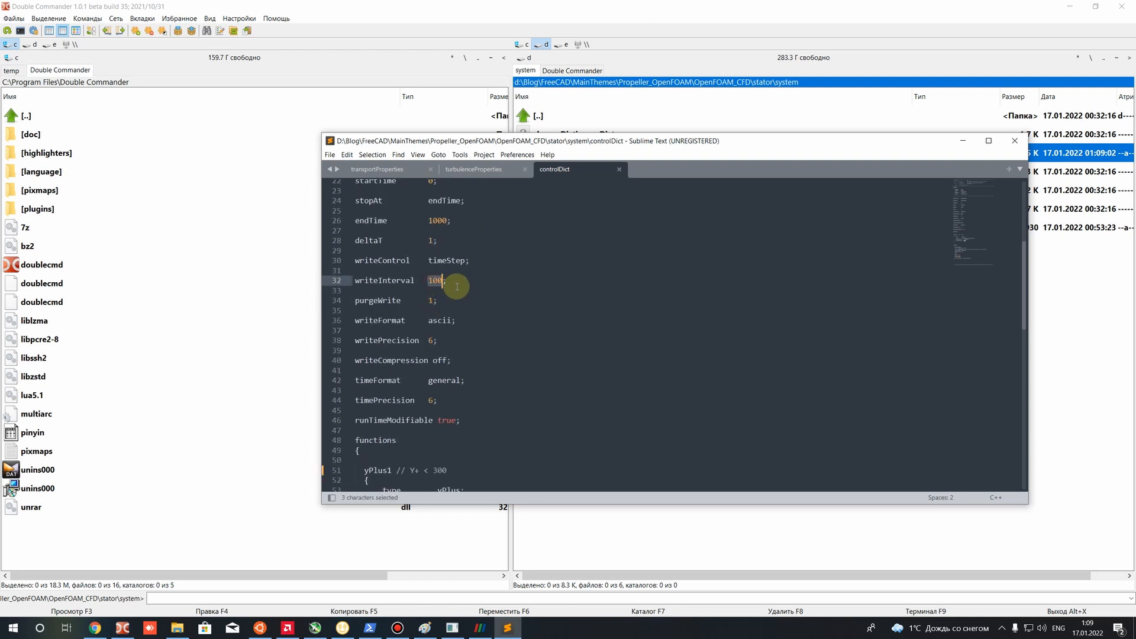
scroll(435, 319, down, 6)
scroll(441, 342, down, 3)
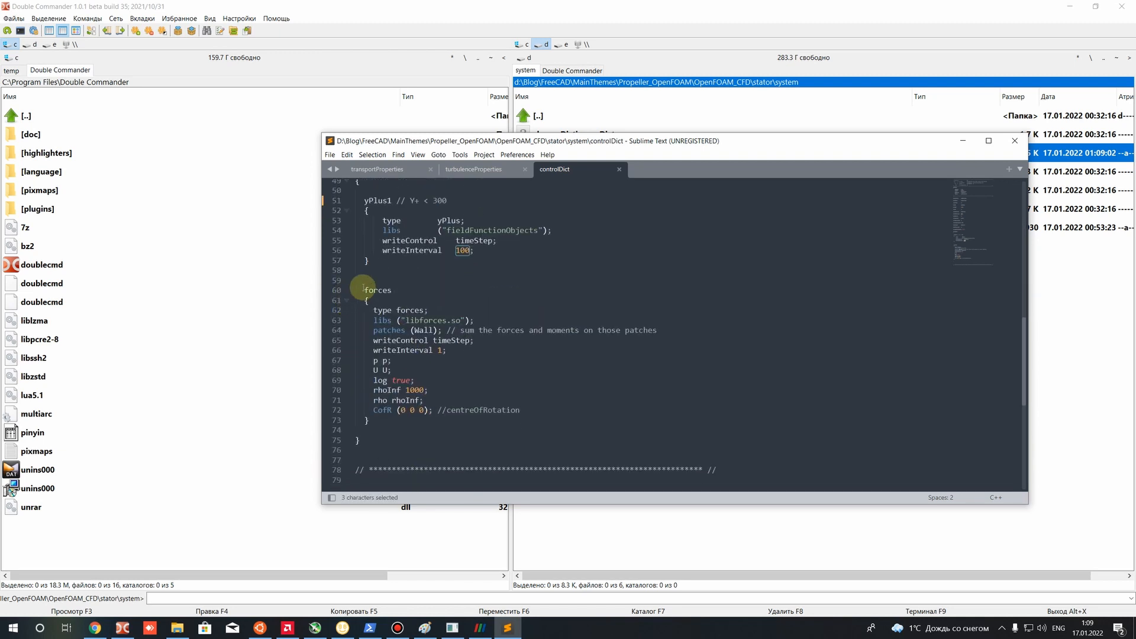
Examine the forces block, including its Wall patch entry and the comment on summed forces and moments.
double_click(385, 291)
click(499, 379)
scroll(474, 361, down, 1)
scroll(448, 345, up, 1)
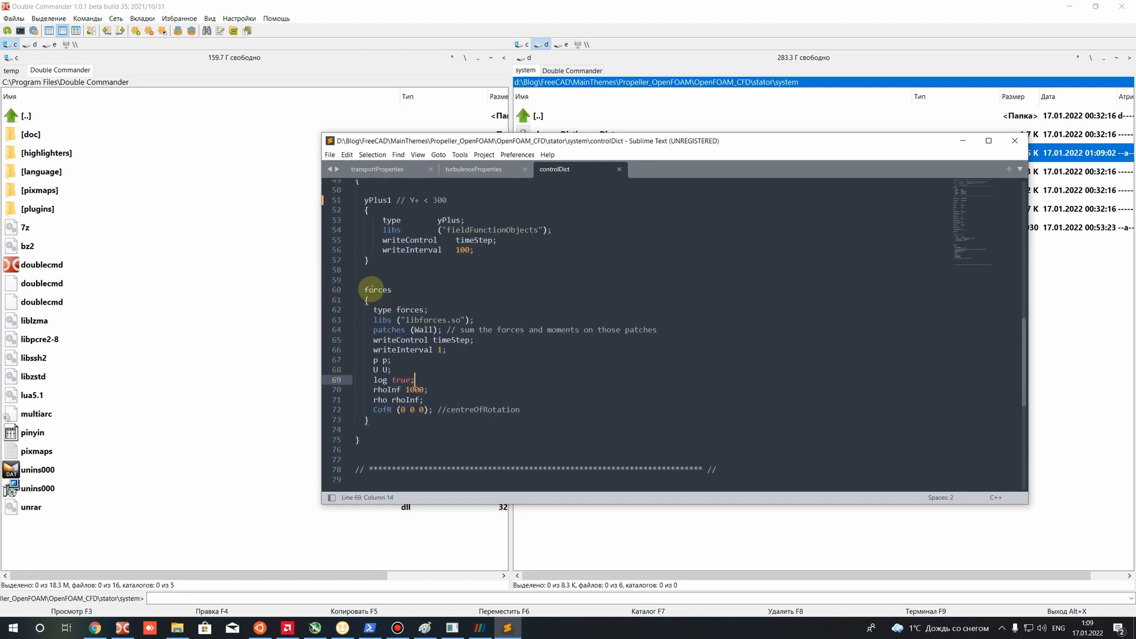
click(407, 288)
click(435, 357)
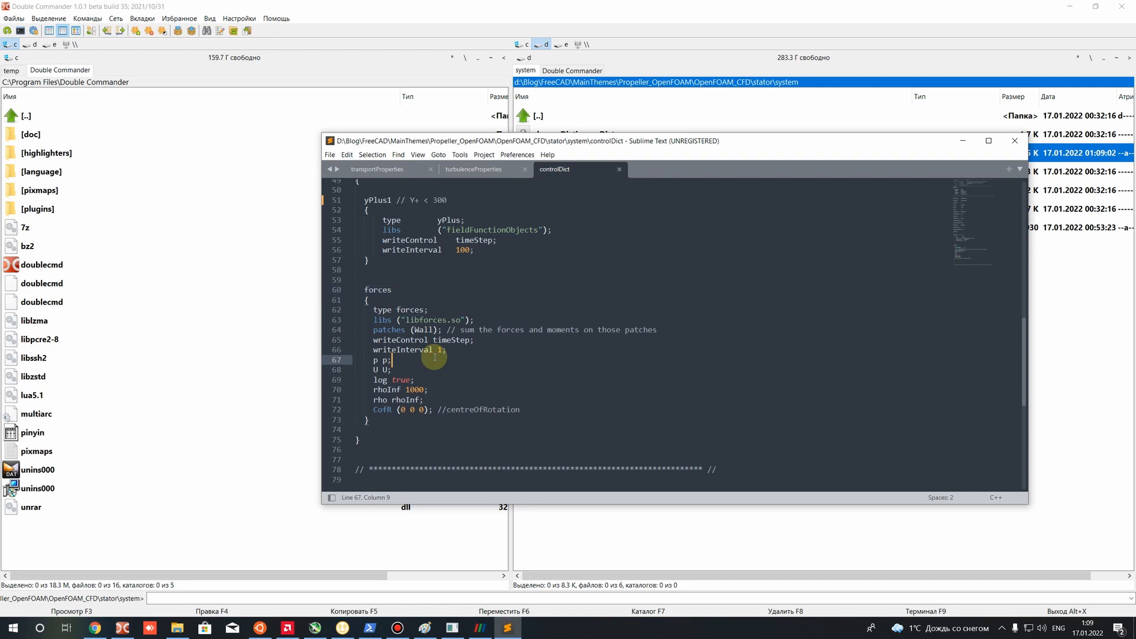
drag(543, 329, 583, 330)
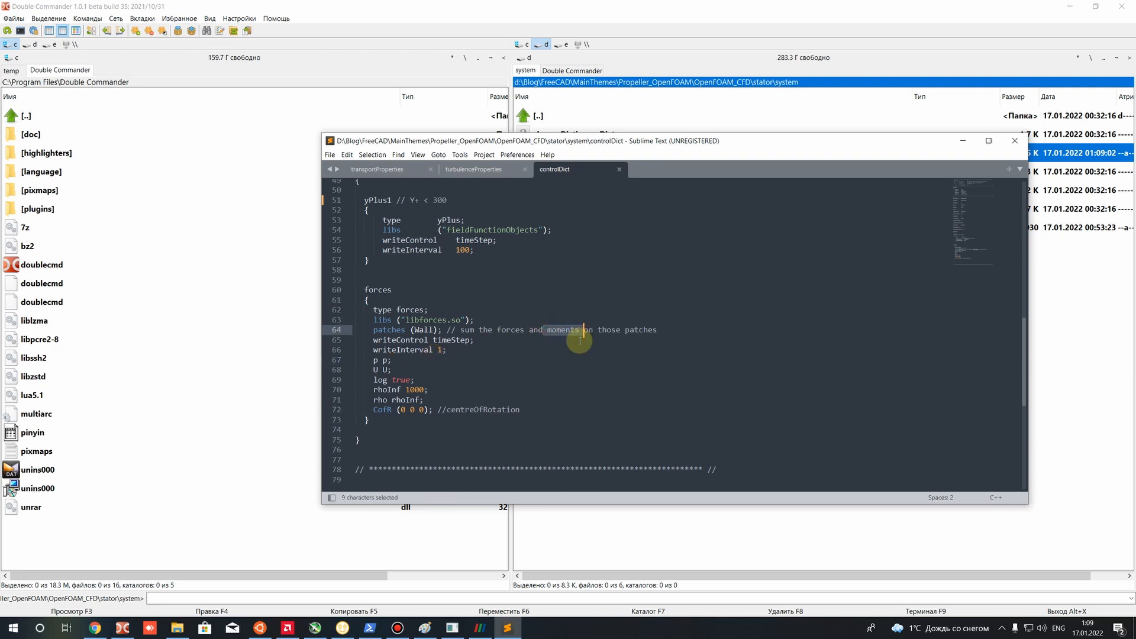
double_click(425, 329)
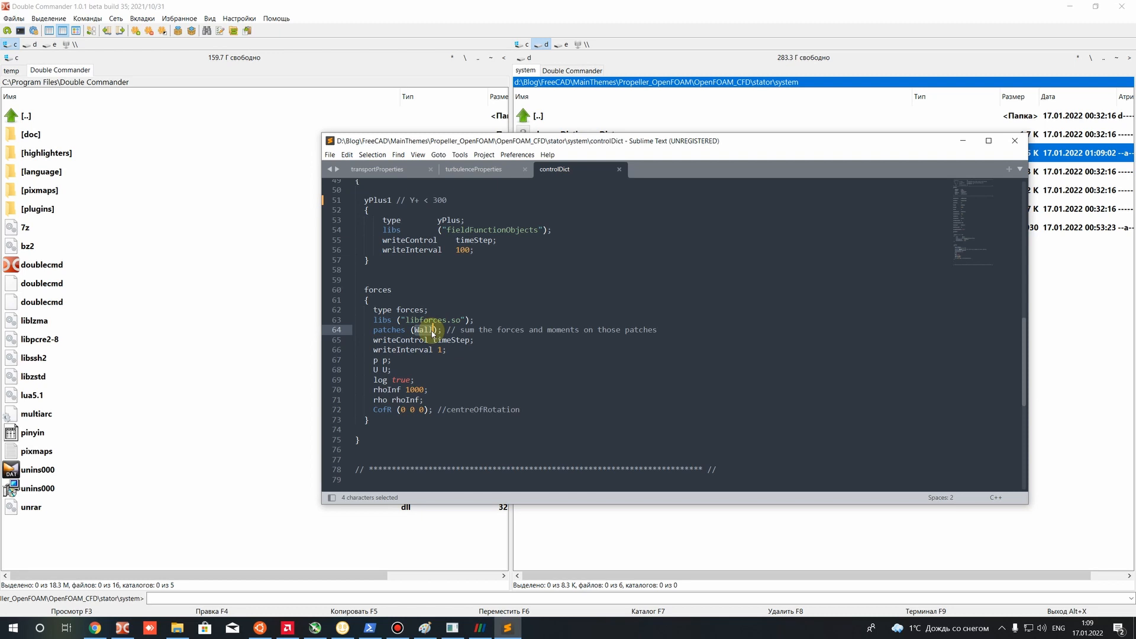
drag(497, 330, 522, 333)
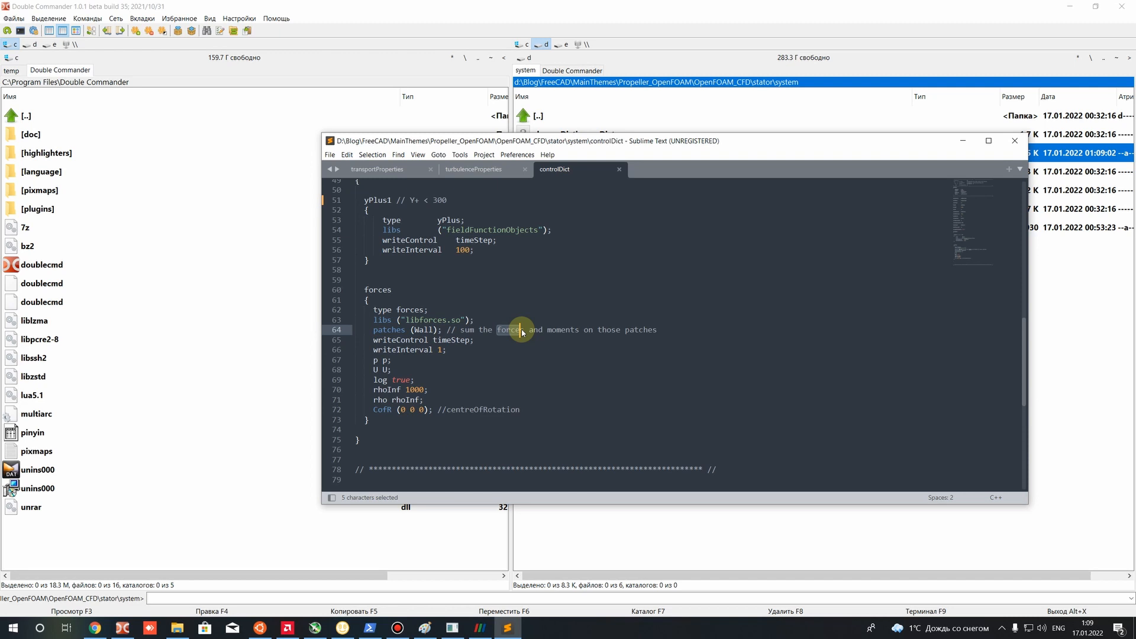
Insert "(force_z/g)" after the word "forces" in the comment on the patches line.
click(525, 332)
text(())
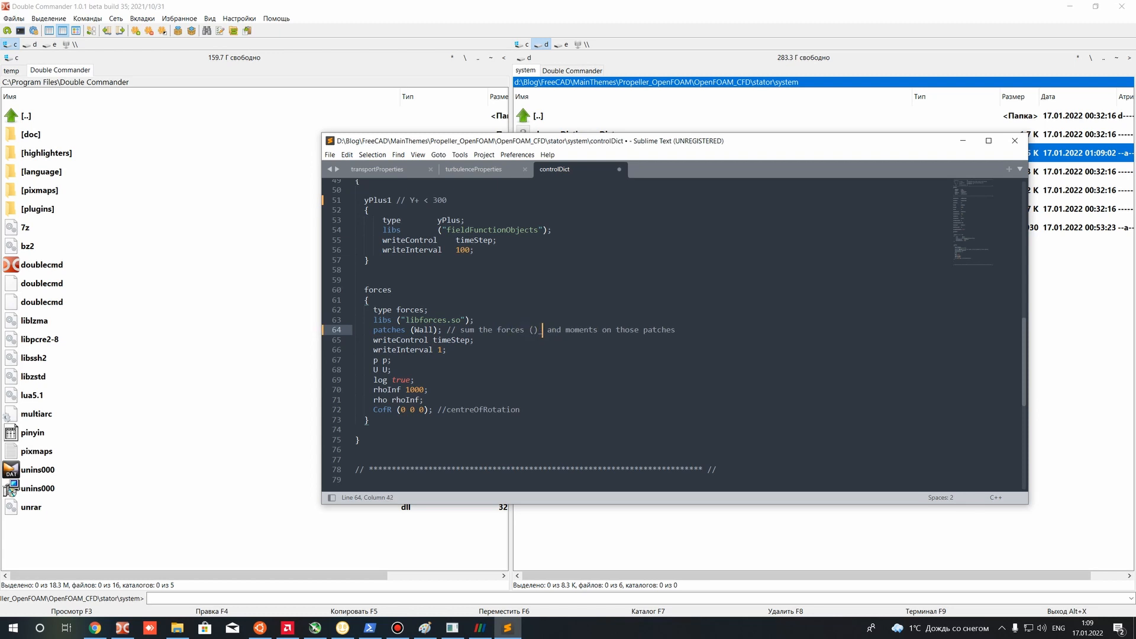
key(BackSpace)
key(Left)
text(force/)
key(Left)
text(_z)
key(shift+Left)
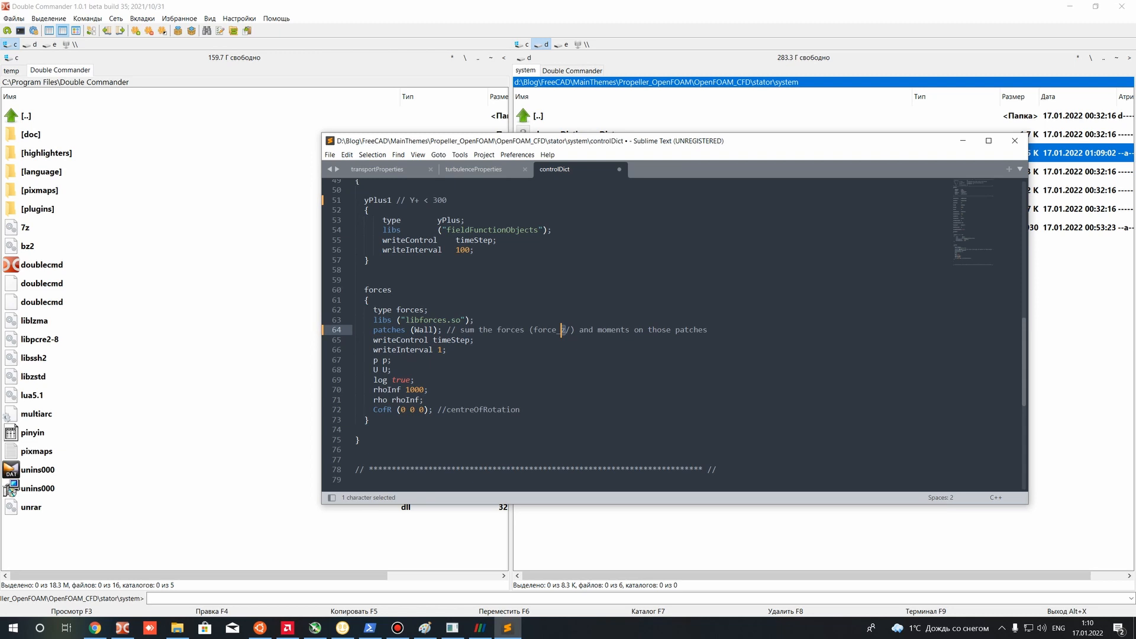
key(Right)
key(Right)
text(g)
Extend the bracketed formula in the patches comment to "thrust = force_z/g".
key(Left)
key(Left)
key(Left)
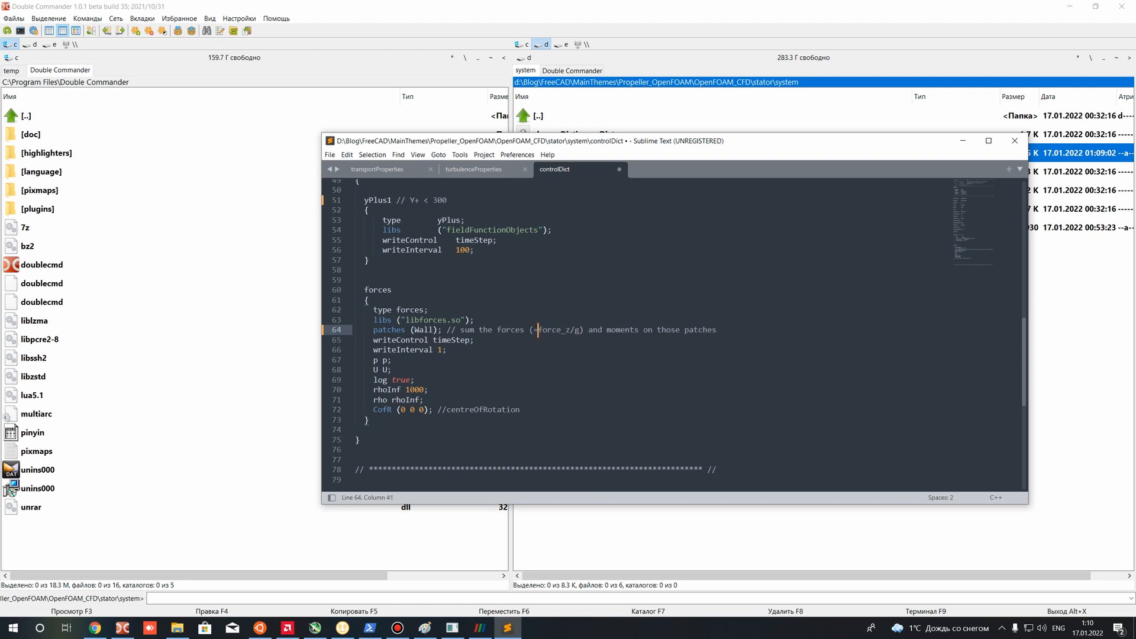
key(Left)
text(=)
key(Left)
key(Left)
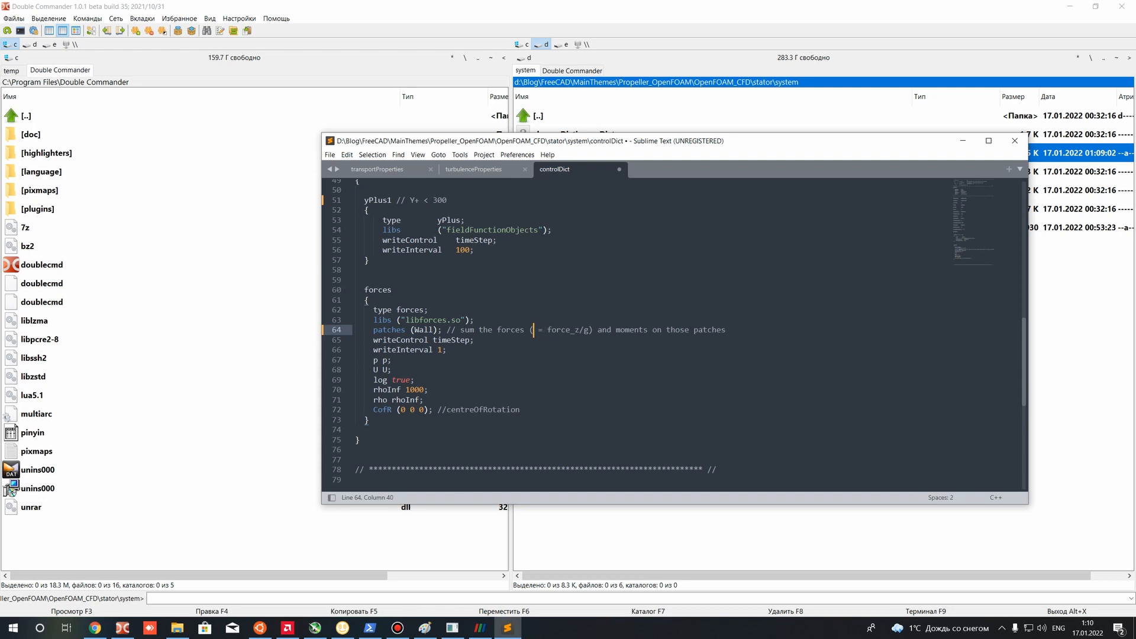
text(t)
text(hrust)
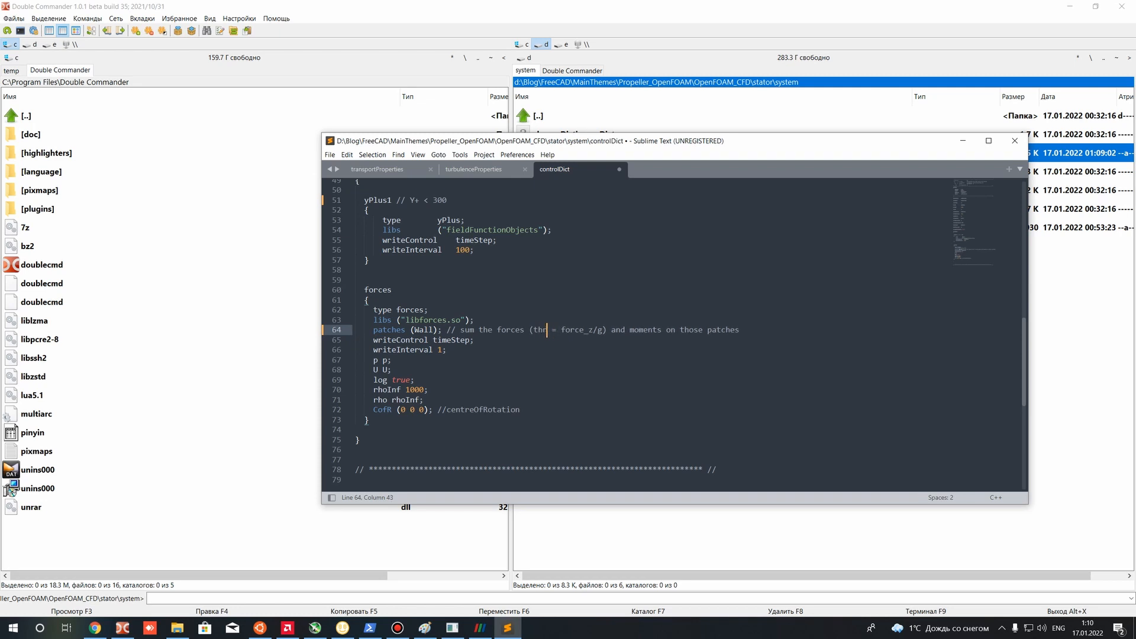
Add the unit "[kg]" after "thrust" in the patches comment.
key(Right)
key(Right)
key(Right)
key(Right)
key(Right)
key(Right)
key(Right)
key(Right)
key(Right)
key(Right)
key(Right)
key(Right)
key(Left)
key(Left)
key(Left)
key(Left)
key(Left)
key(Left)
key(Left)
key(Left)
key(Left)
key(Left)
key(Left)
key(Left)
text([)
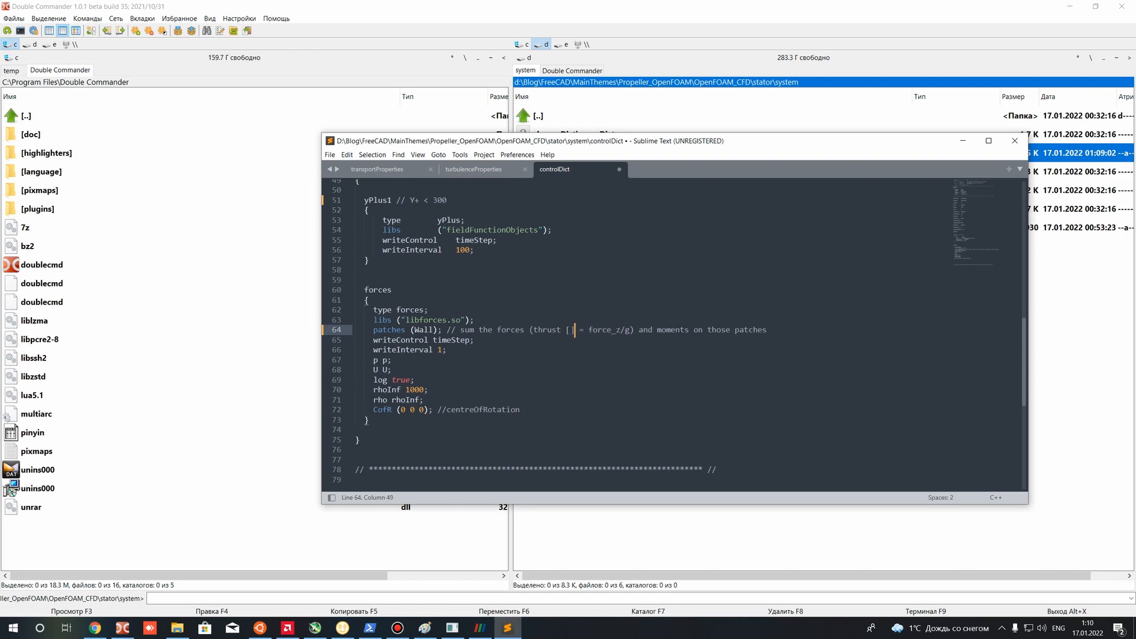
text(kg)
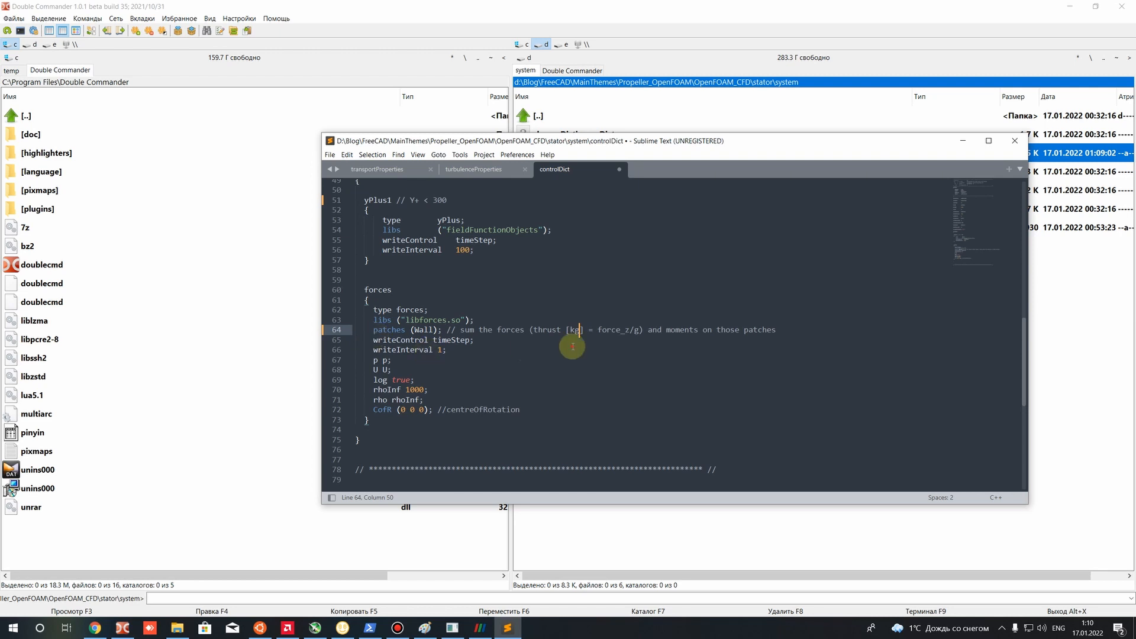
Check the Wall patch, writeInterval, p, U and rhoInf entries of the forces block and save controlDict.
click(623, 353)
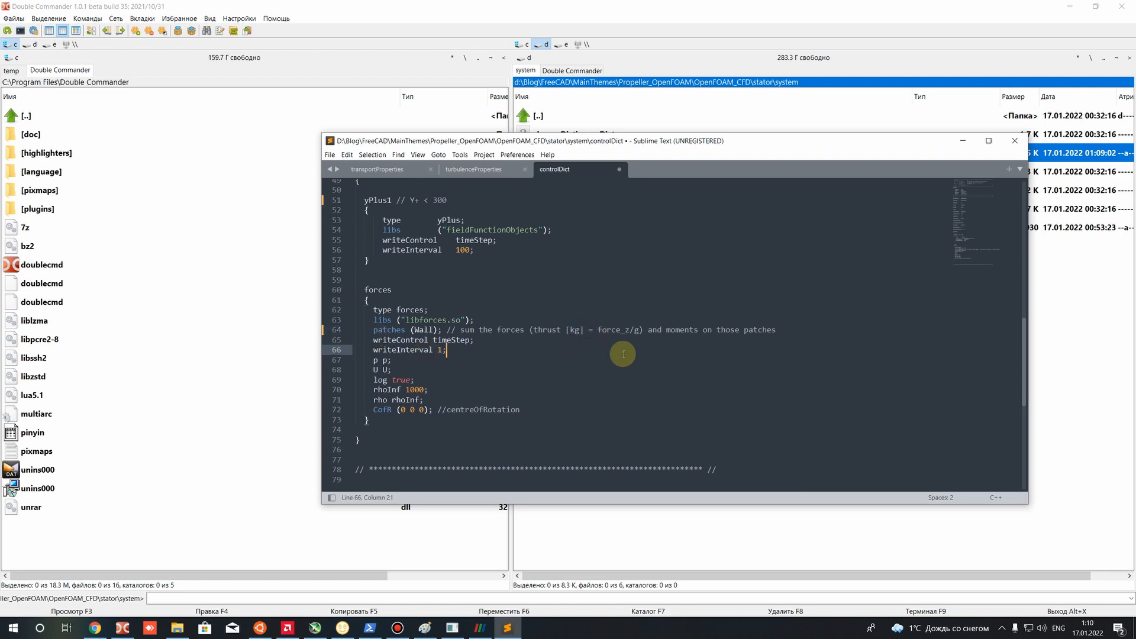
click(424, 329)
click(430, 367)
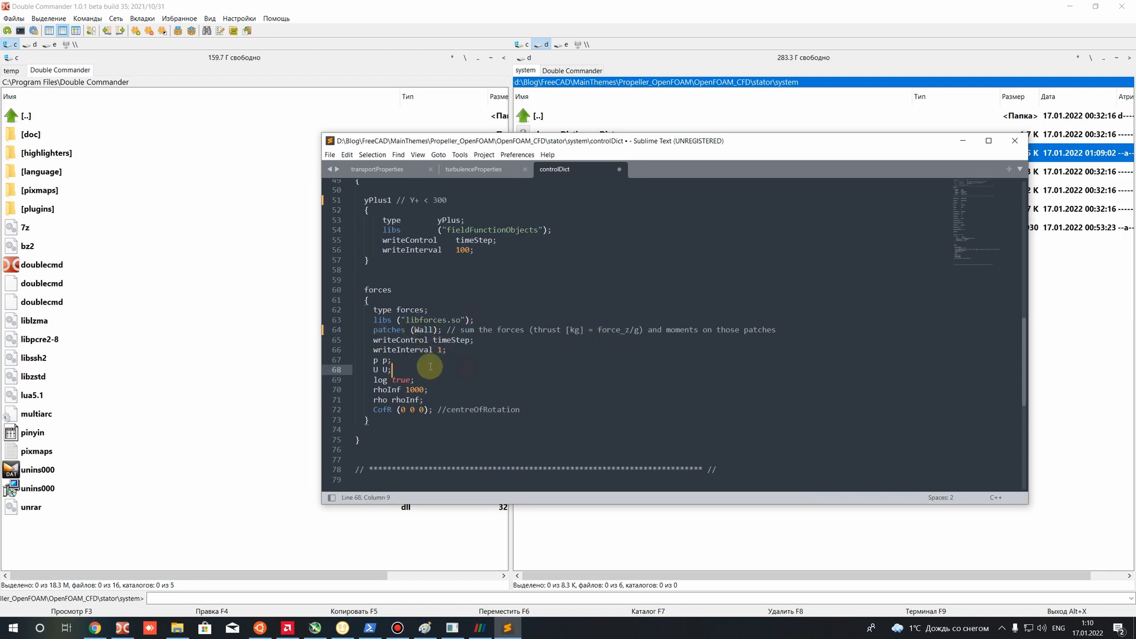
drag(438, 349, 448, 350)
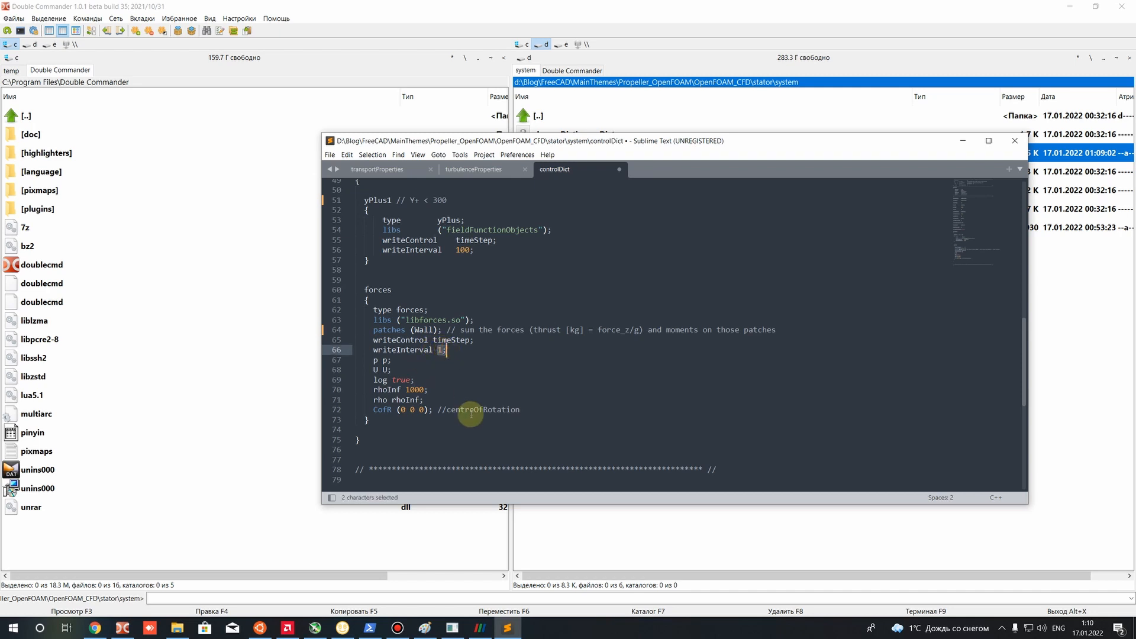
click(386, 369)
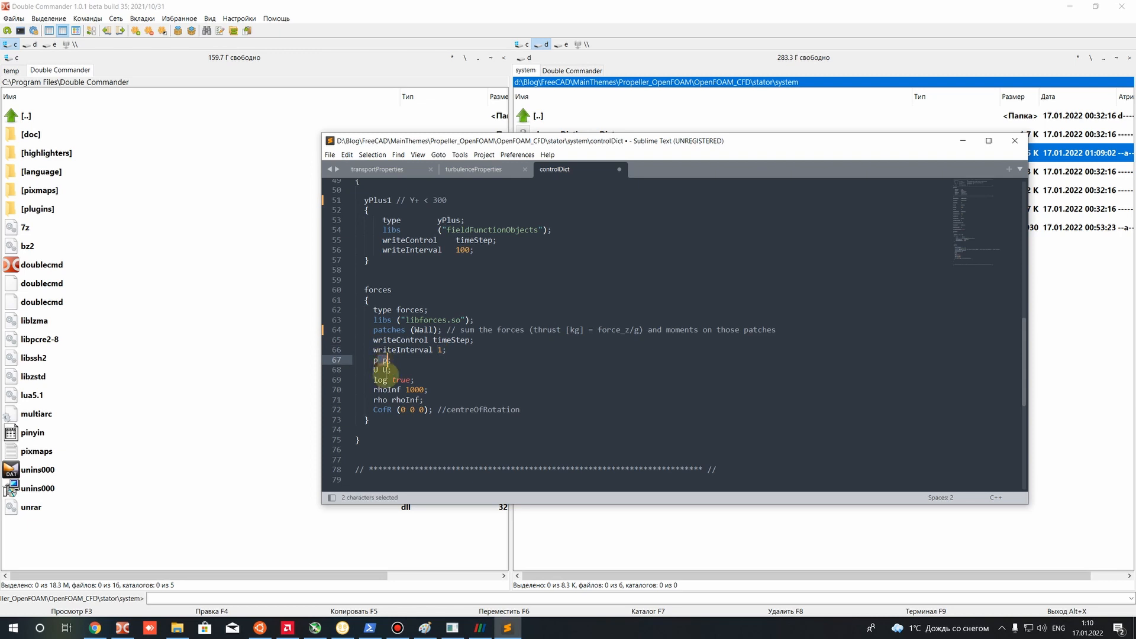
double_click(419, 389)
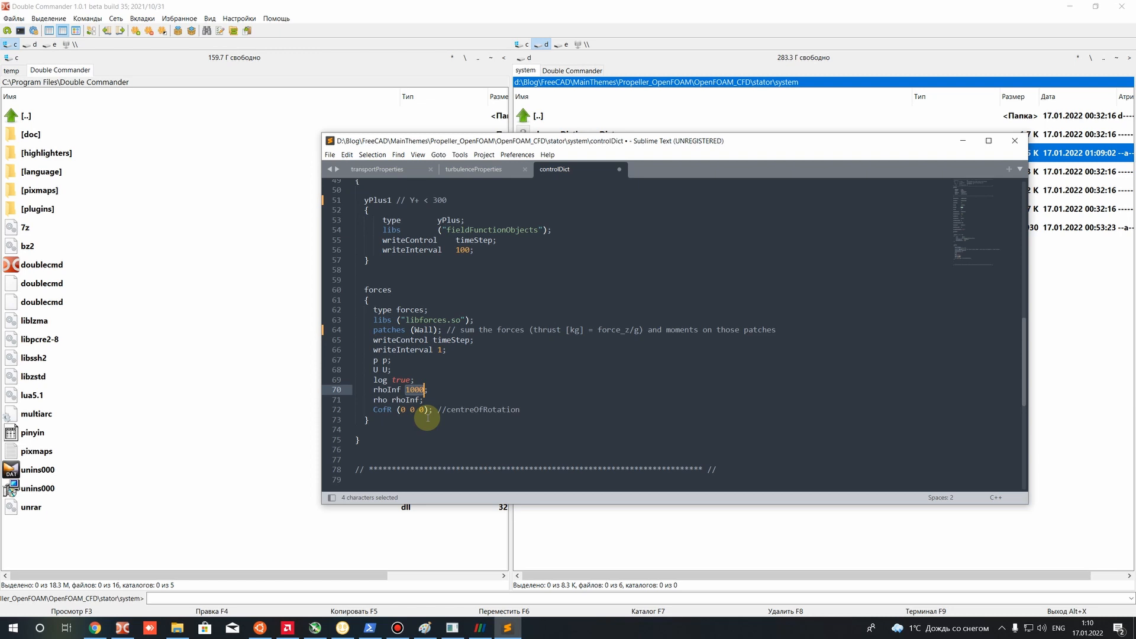
key(ctrl+s)
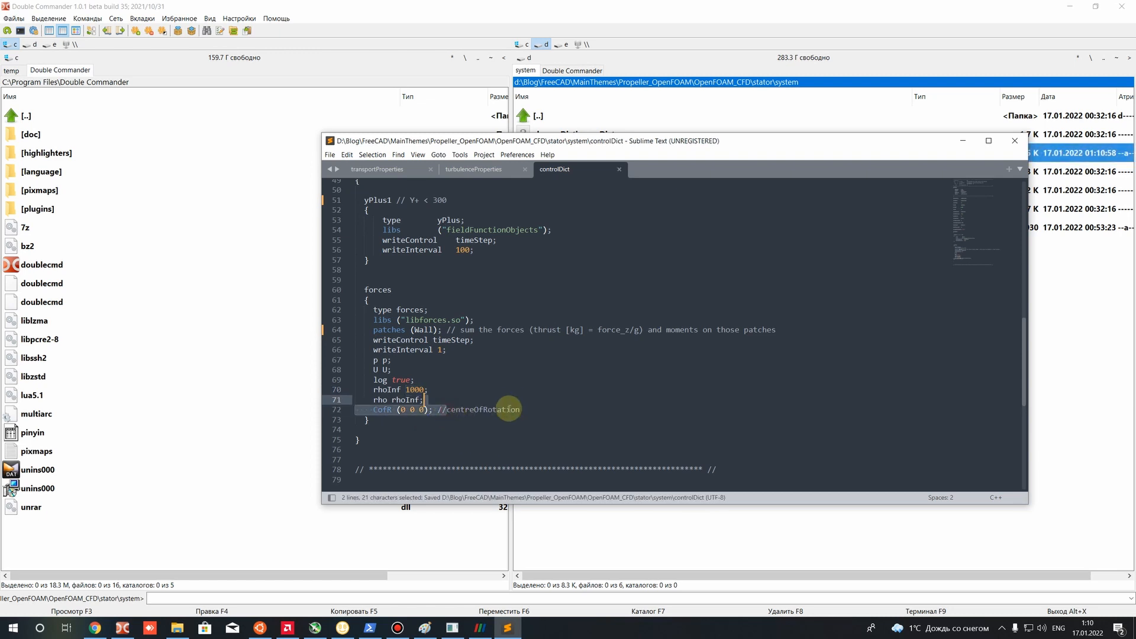
Check the CofR entry at the end of the forces block, then save and close controlDict.
click(401, 410)
drag(401, 410, 433, 411)
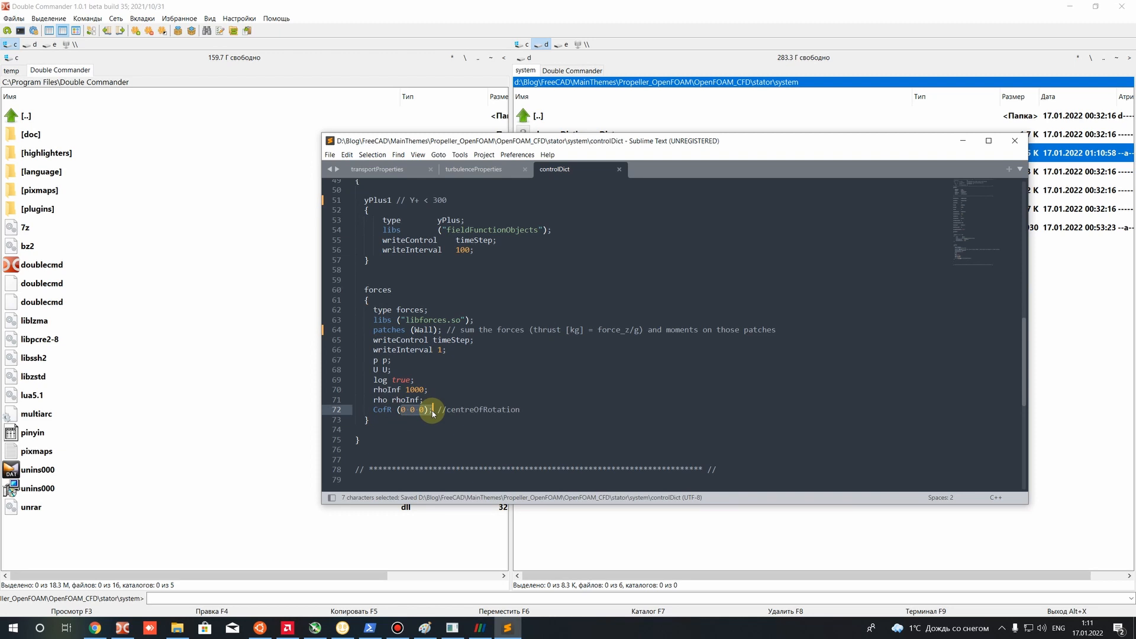
key(ctrl+s)
click(420, 412)
scroll(453, 389, up, 10)
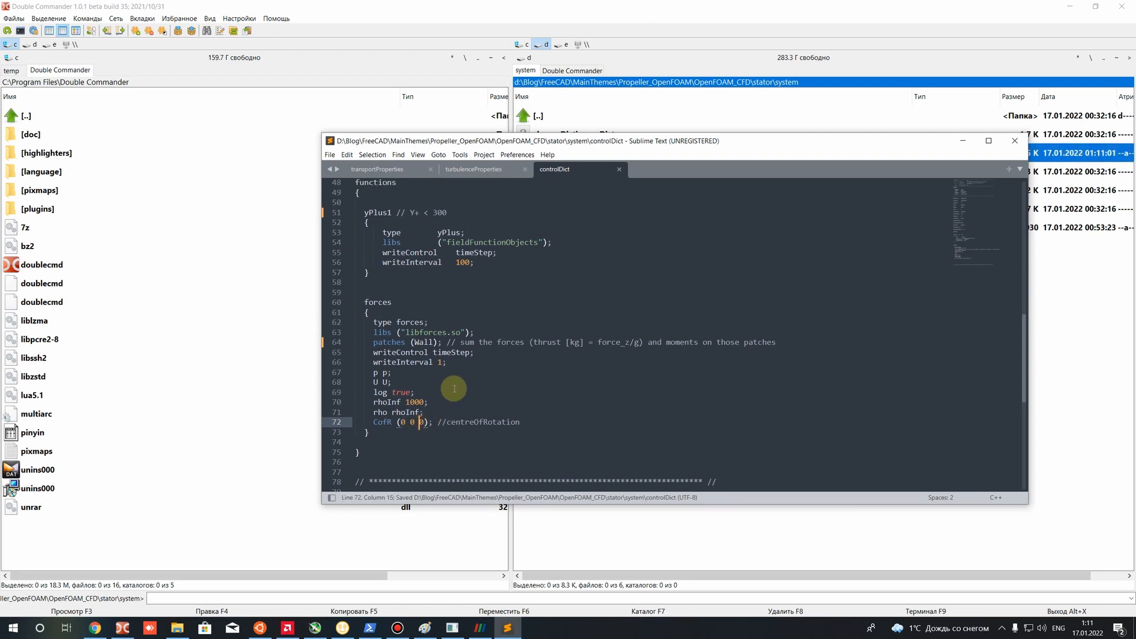
scroll(453, 389, down, 14)
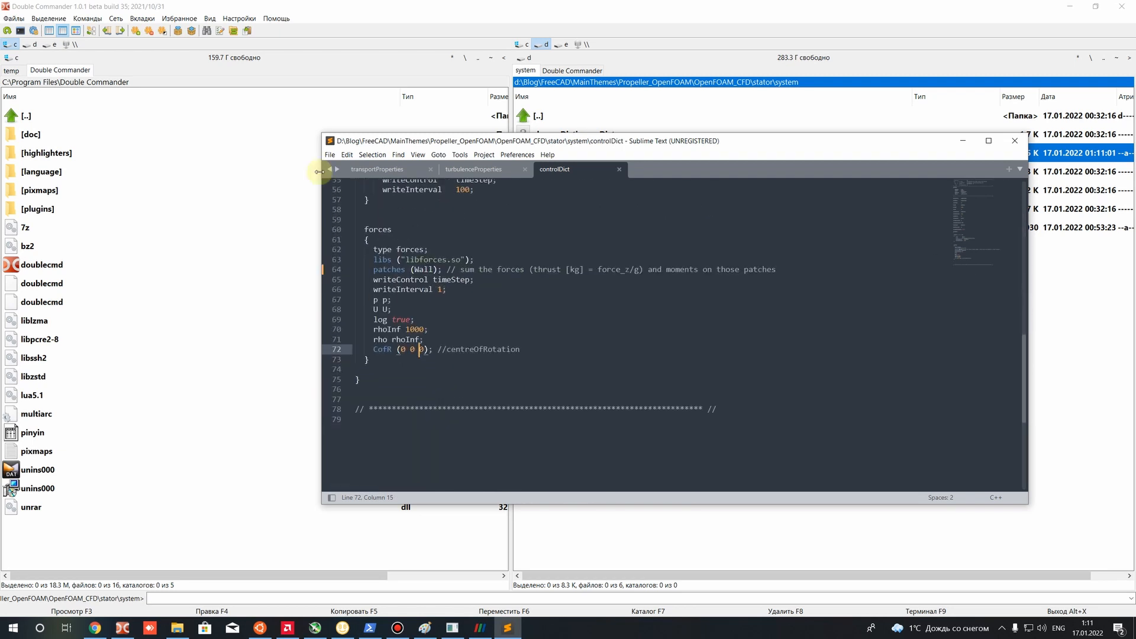
click(619, 169)
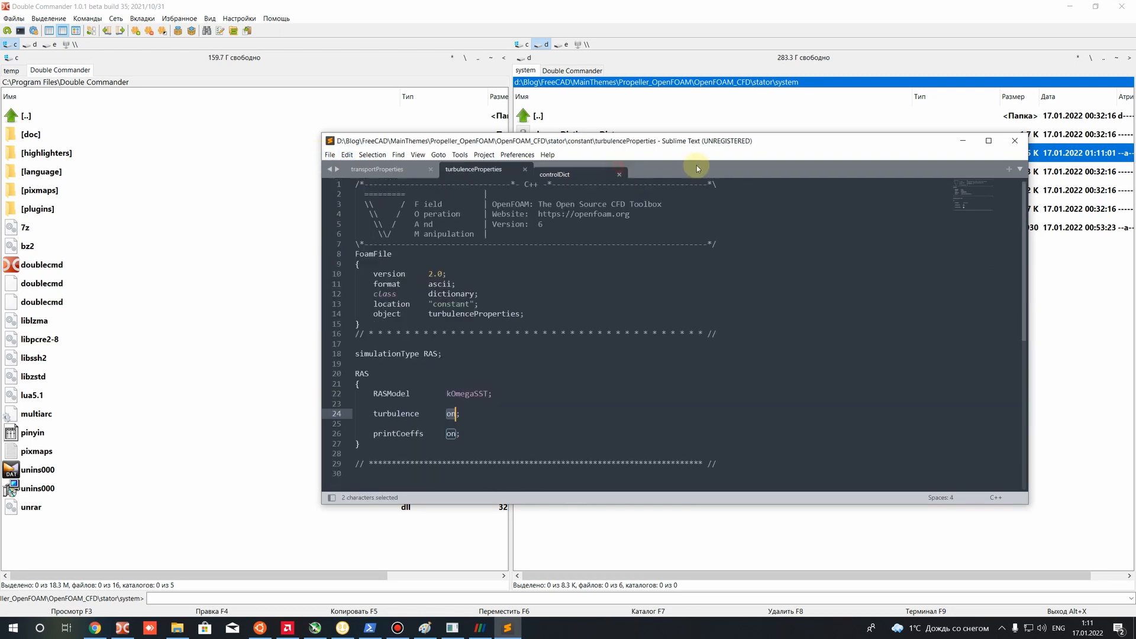
Open decomposeParDict from the stator case's system folder in the text editor and check its numberOfSubdomains entry.
click(963, 141)
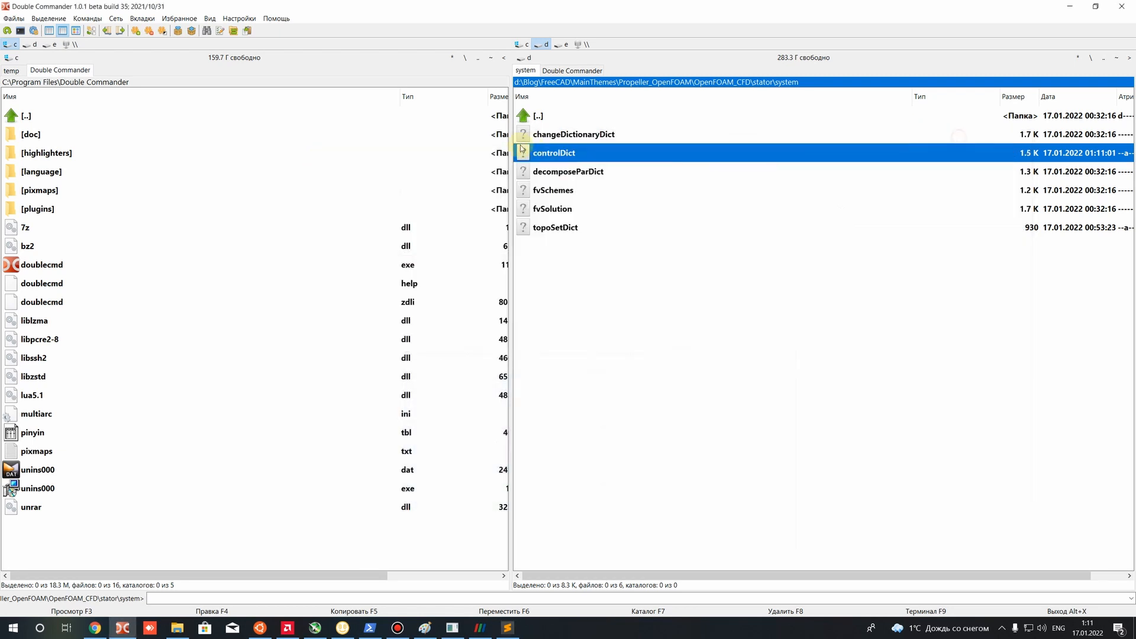
right_click(553, 171)
click(594, 198)
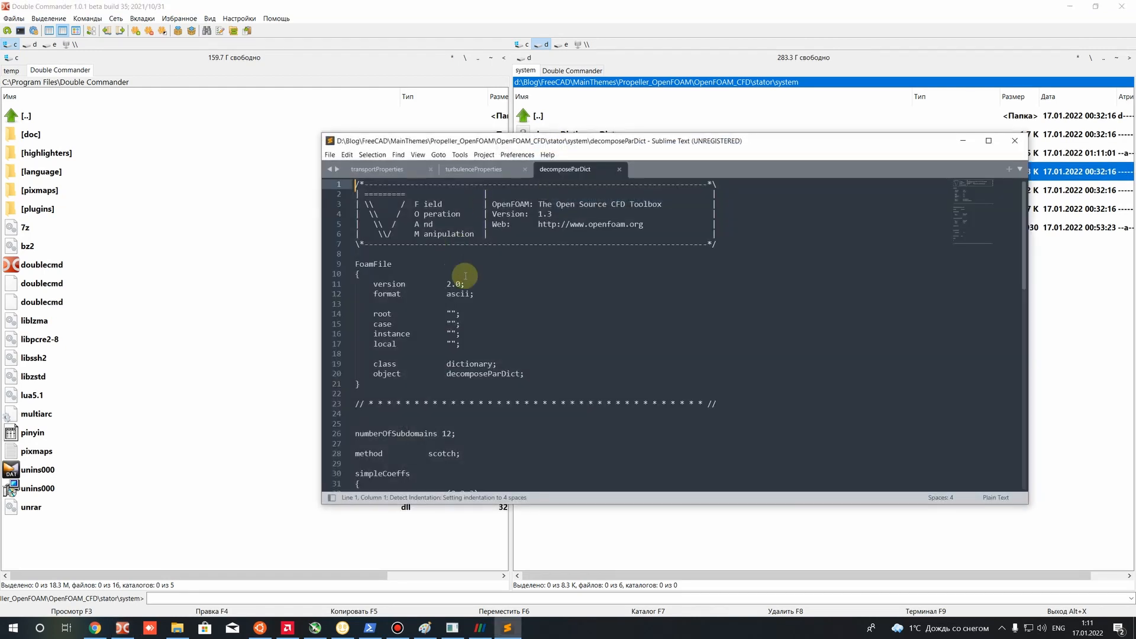
scroll(443, 307, down, 4)
double_click(448, 313)
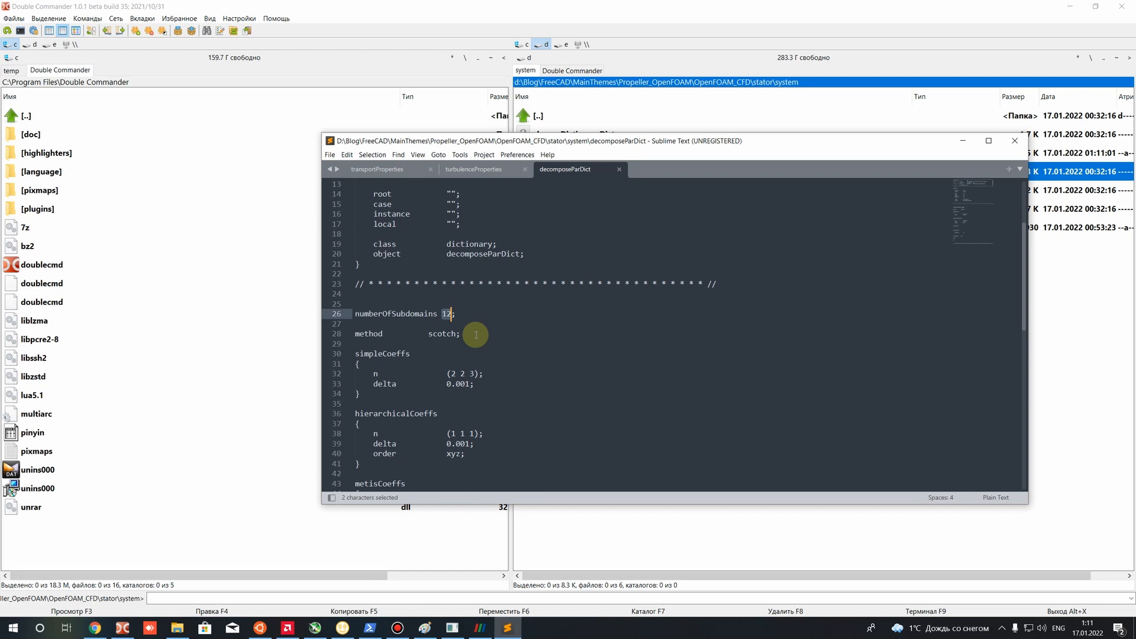
click(419, 327)
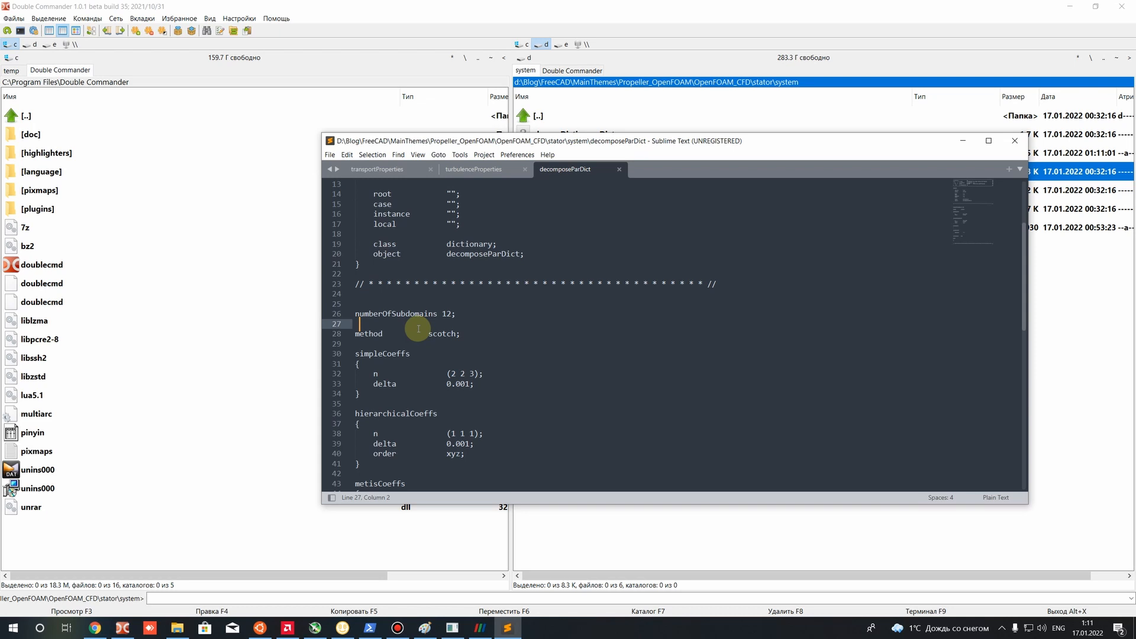
Show the CPU graph per logical processor in Task Manager and check the processor's core count.
right_click(684, 627)
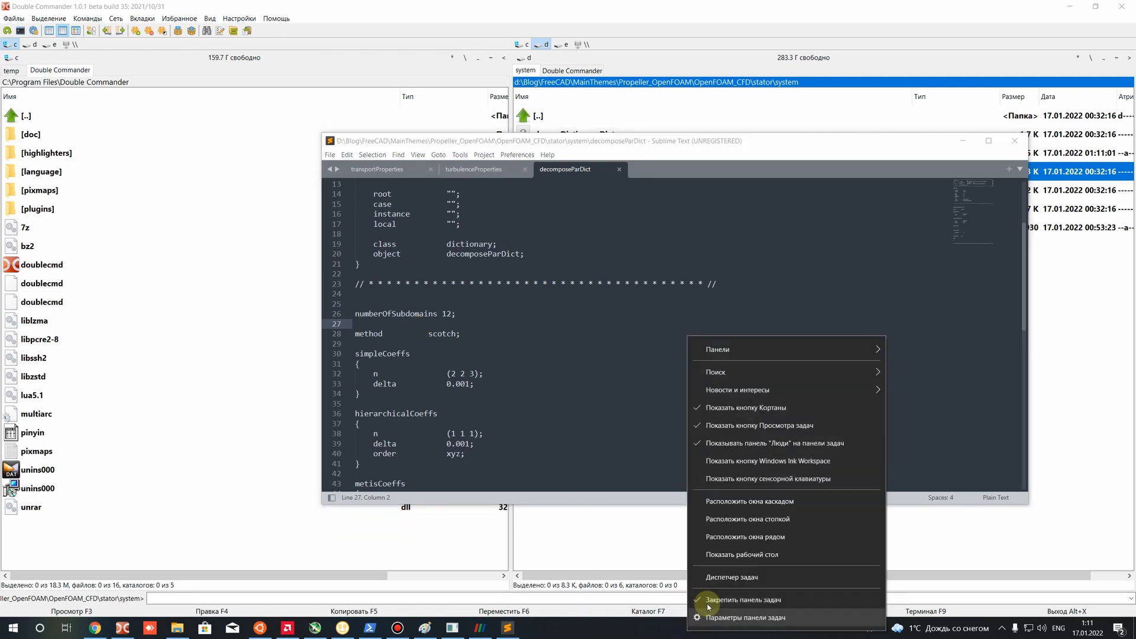
click(713, 578)
click(659, 297)
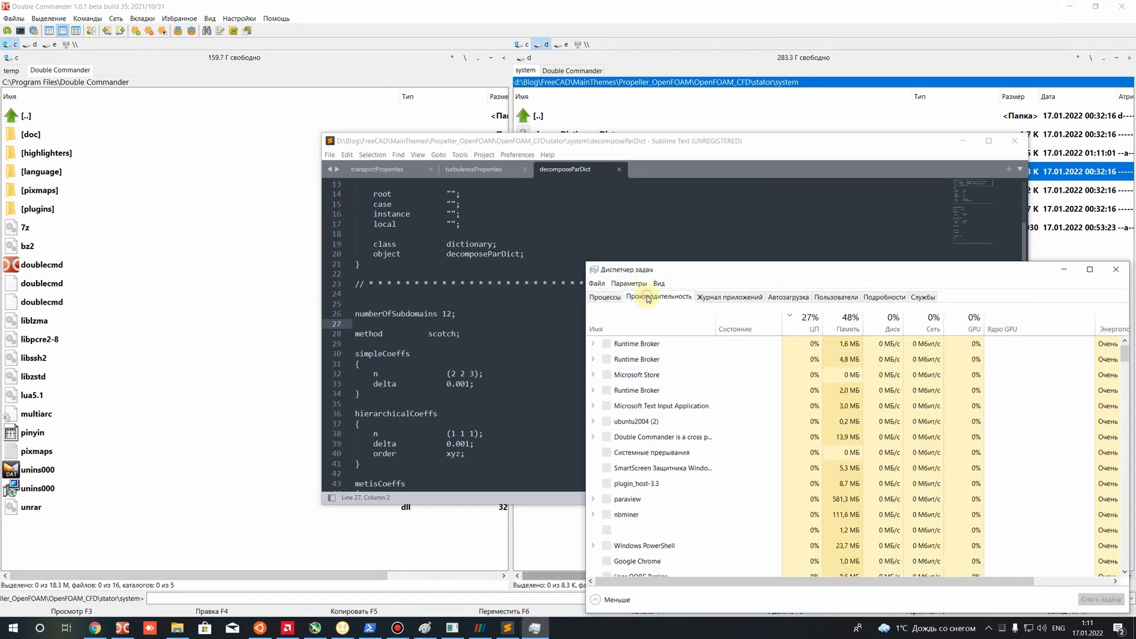
drag(703, 281, 219, 215)
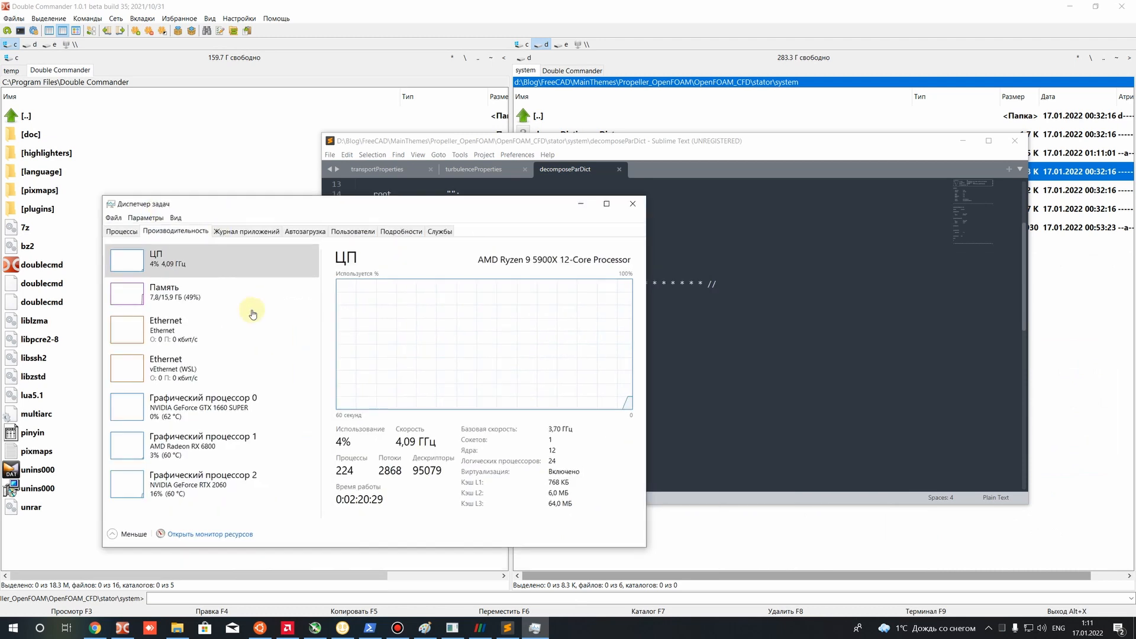
right_click(400, 313)
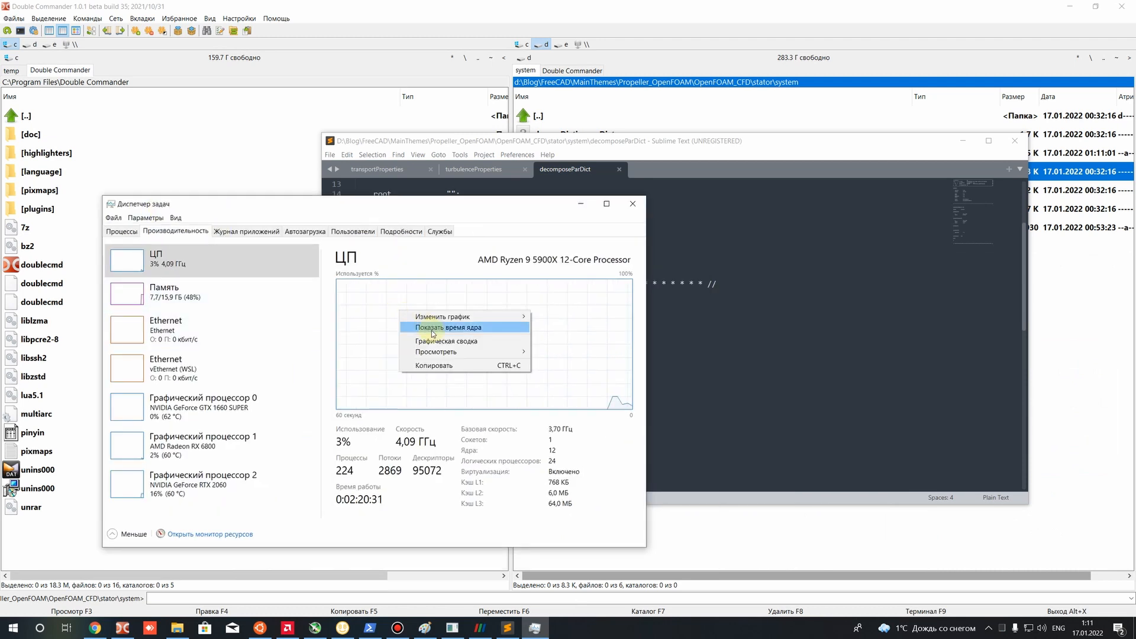
mouse_move(462, 317)
click(549, 327)
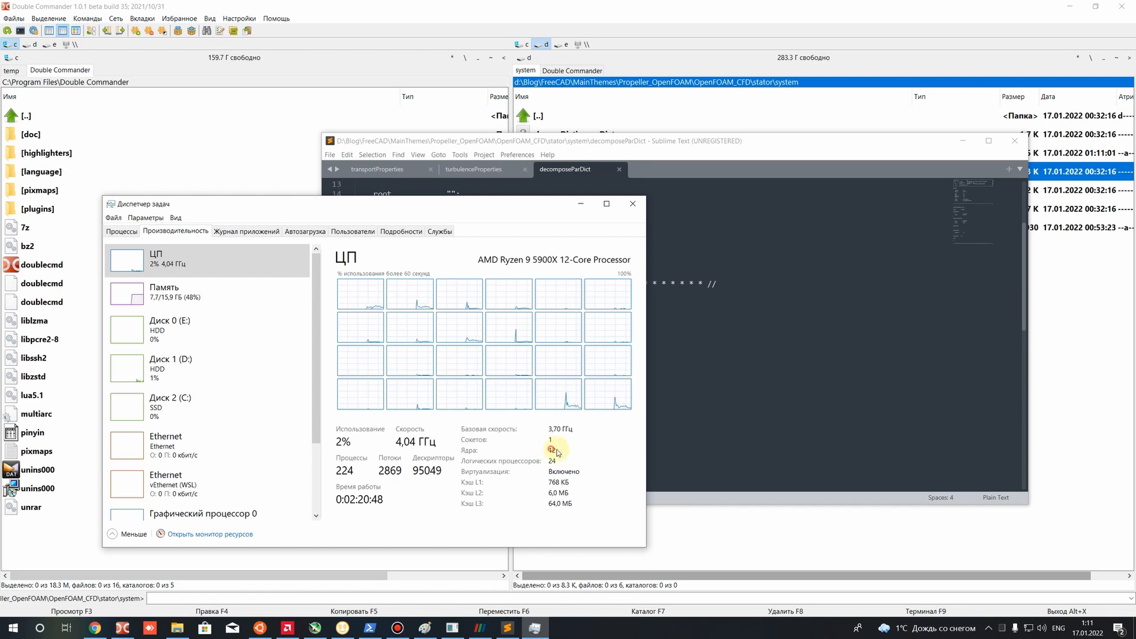
click(583, 205)
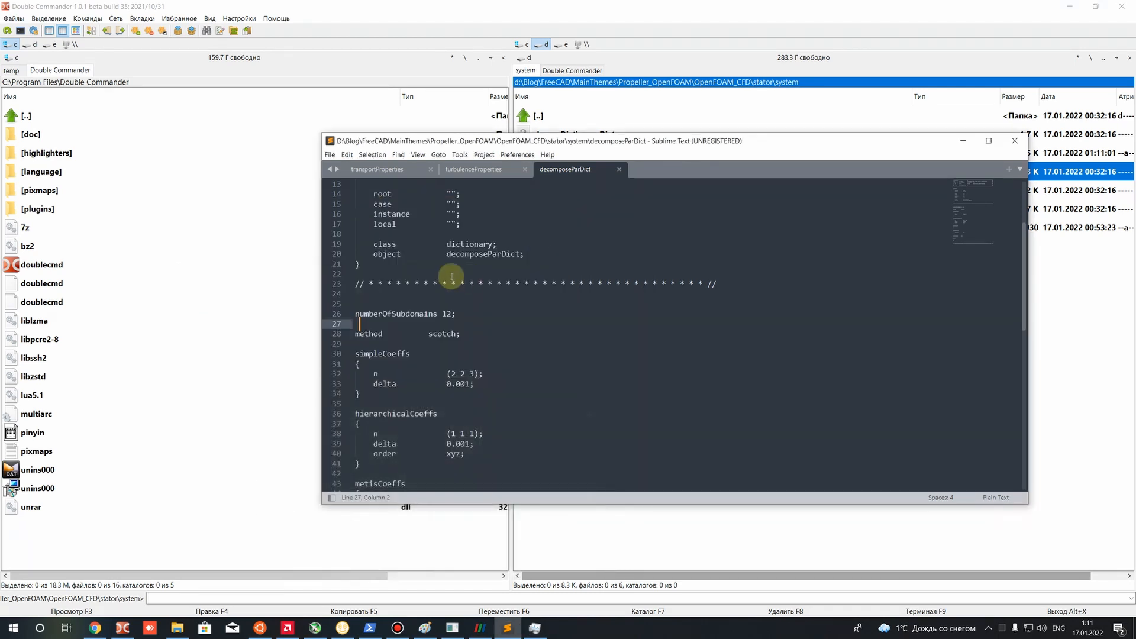
Recheck the numberOfSubdomains value in decomposeParDict against the processor's core count.
double_click(446, 314)
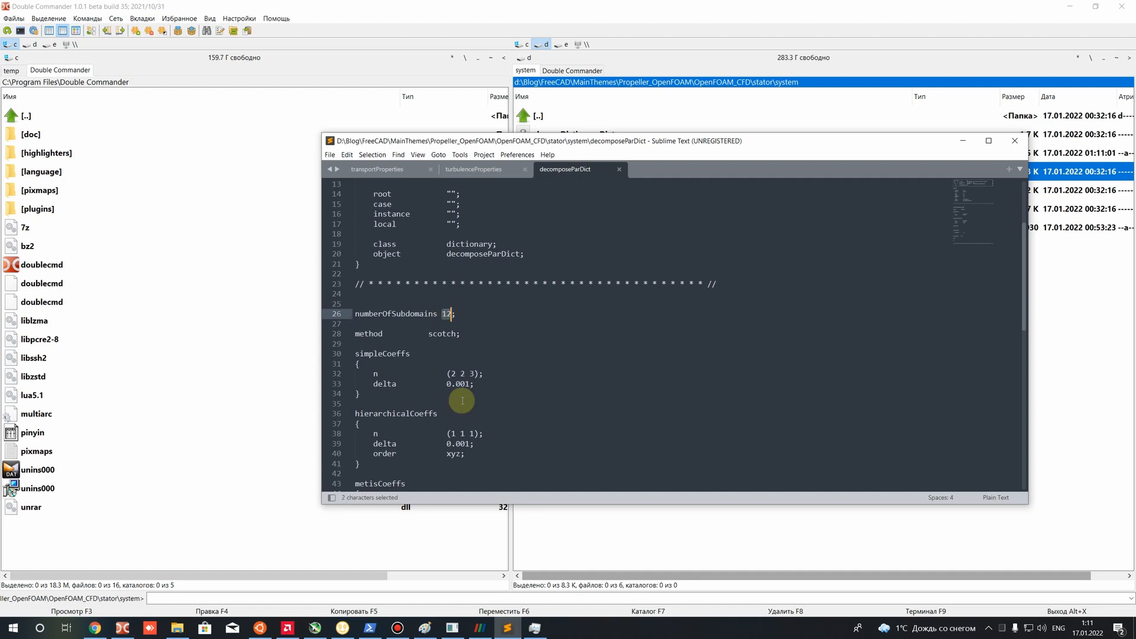
click(439, 322)
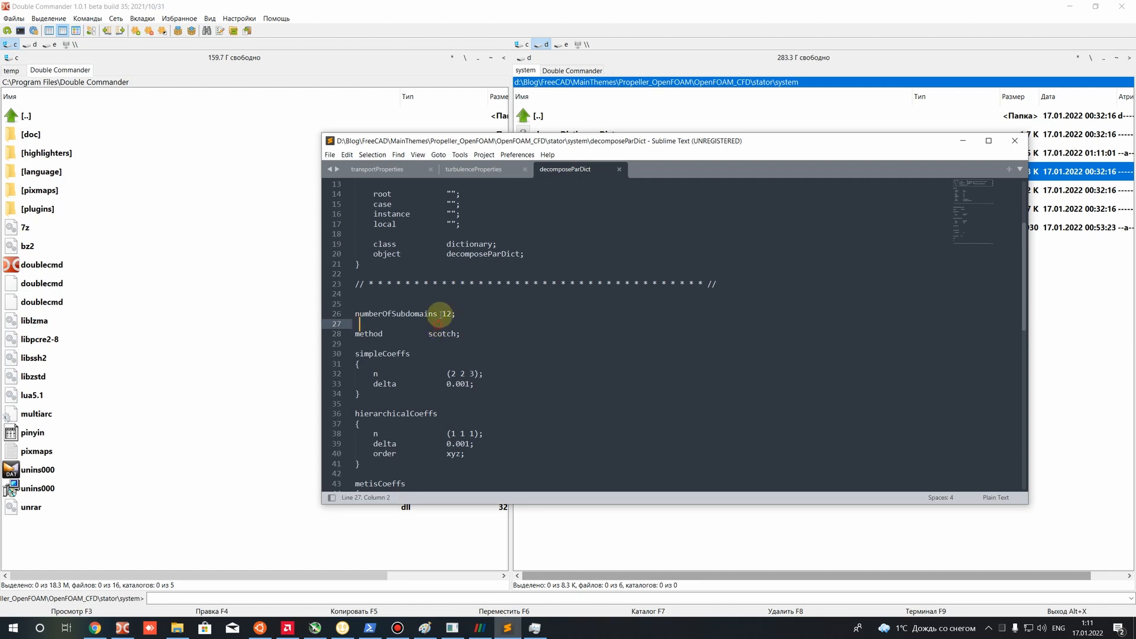
drag(442, 312, 456, 316)
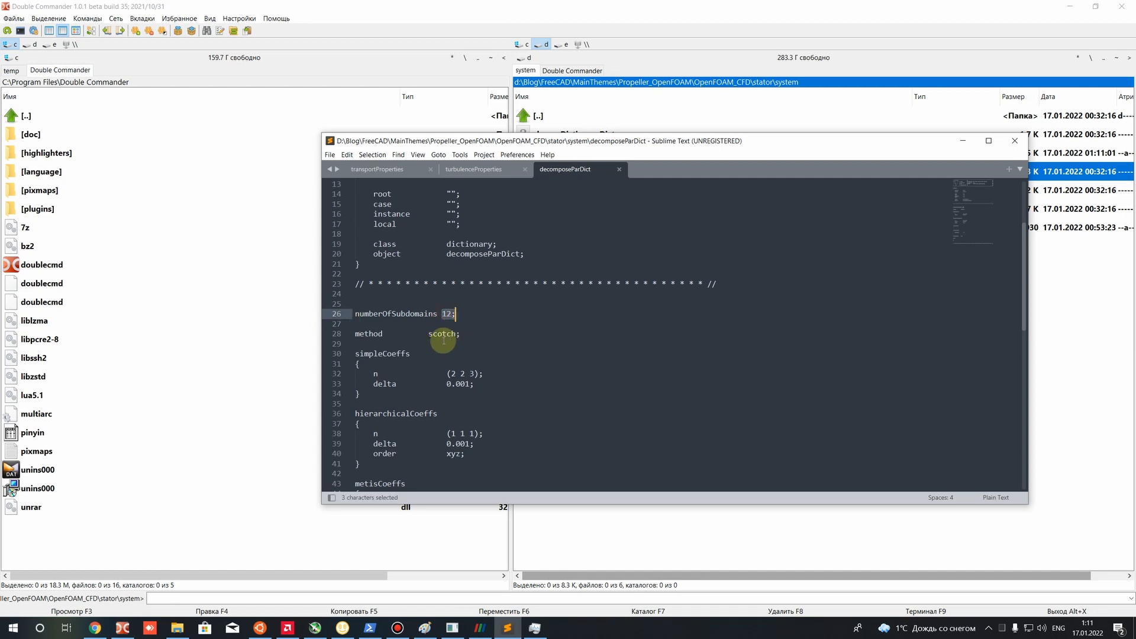
Examine the three direction values of n in the simpleCoeffs block of decomposeParDict.
drag(451, 374, 472, 374)
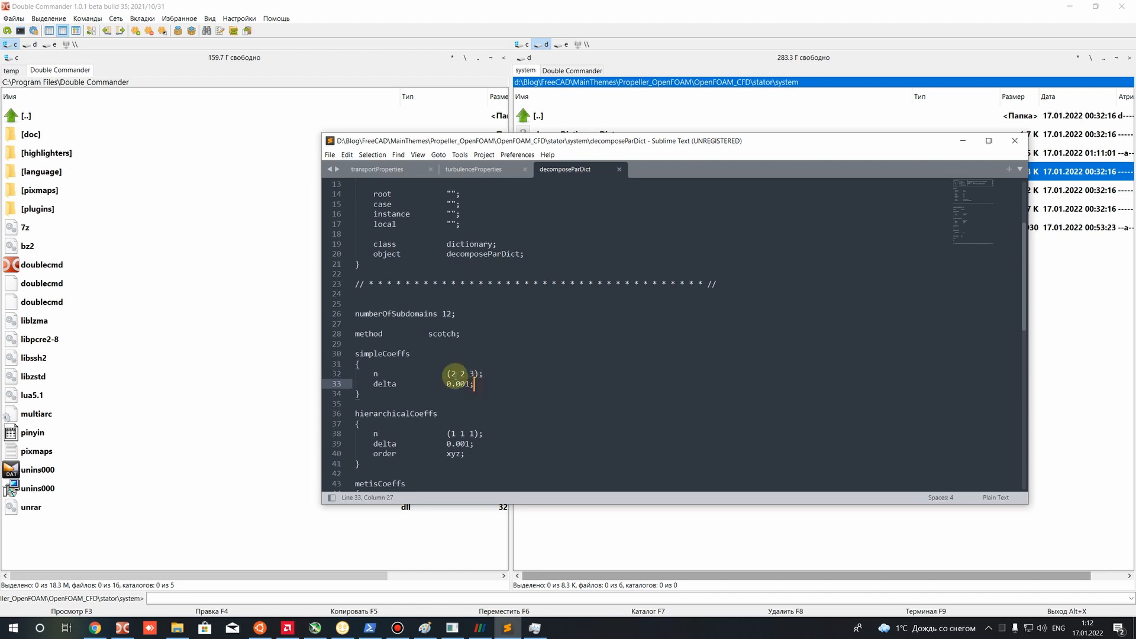
click(452, 374)
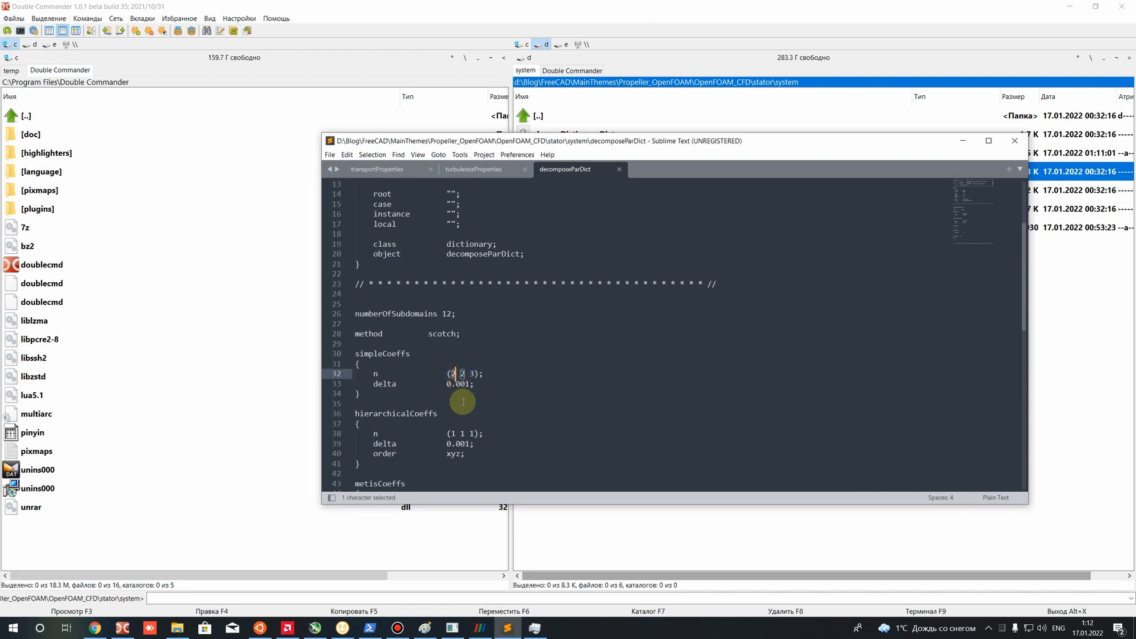
double_click(462, 374)
click(479, 410)
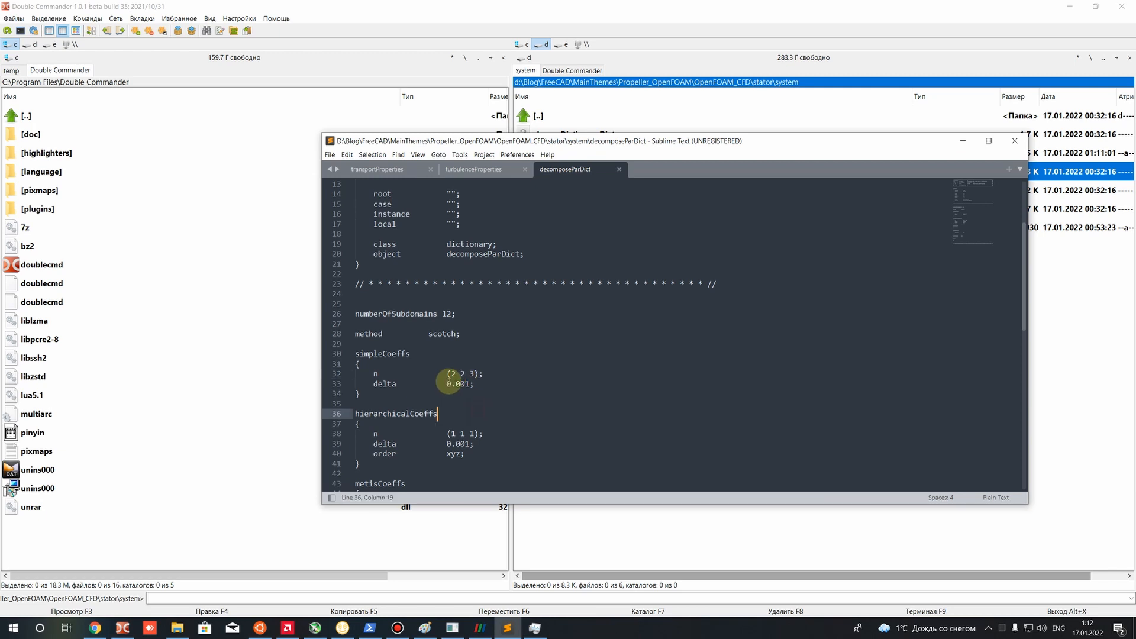
click(451, 374)
double_click(462, 374)
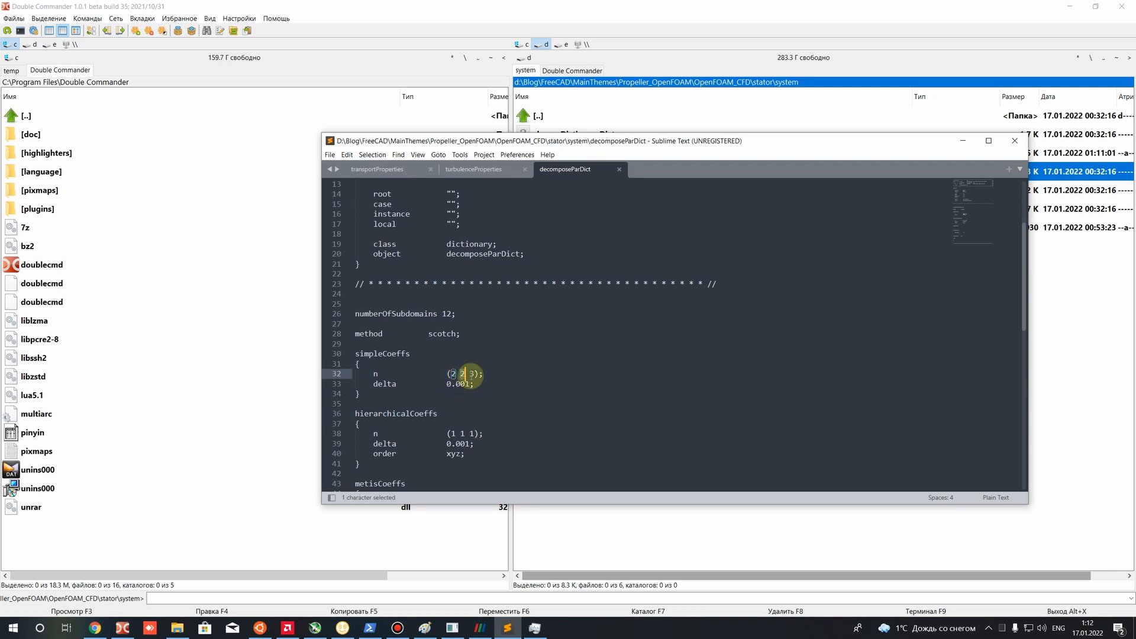
click(477, 383)
double_click(472, 374)
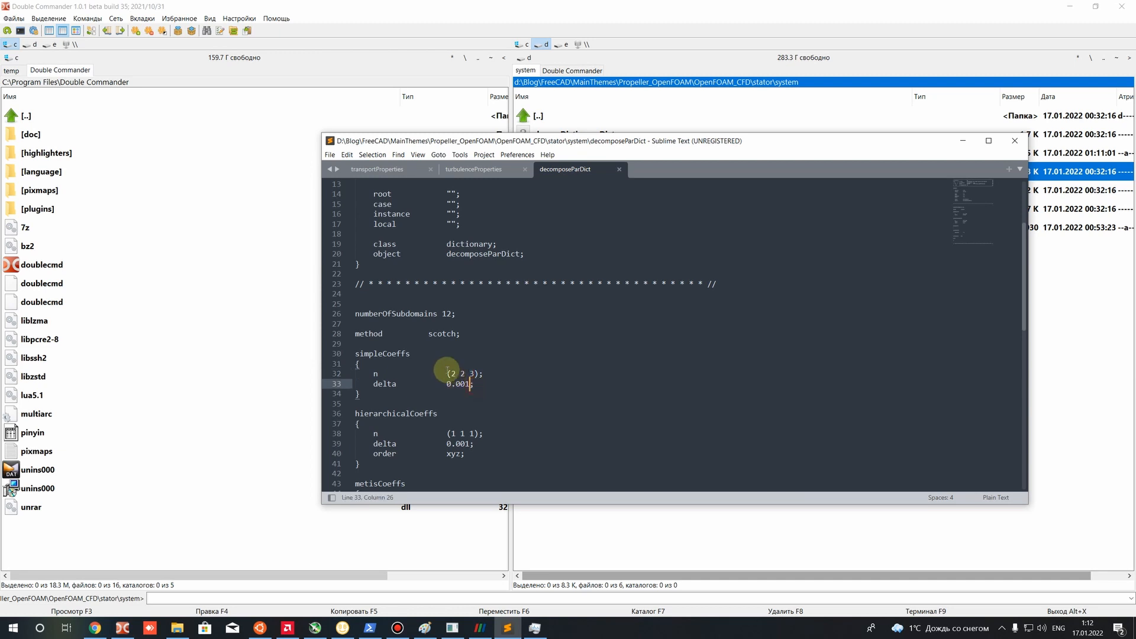
double_click(453, 373)
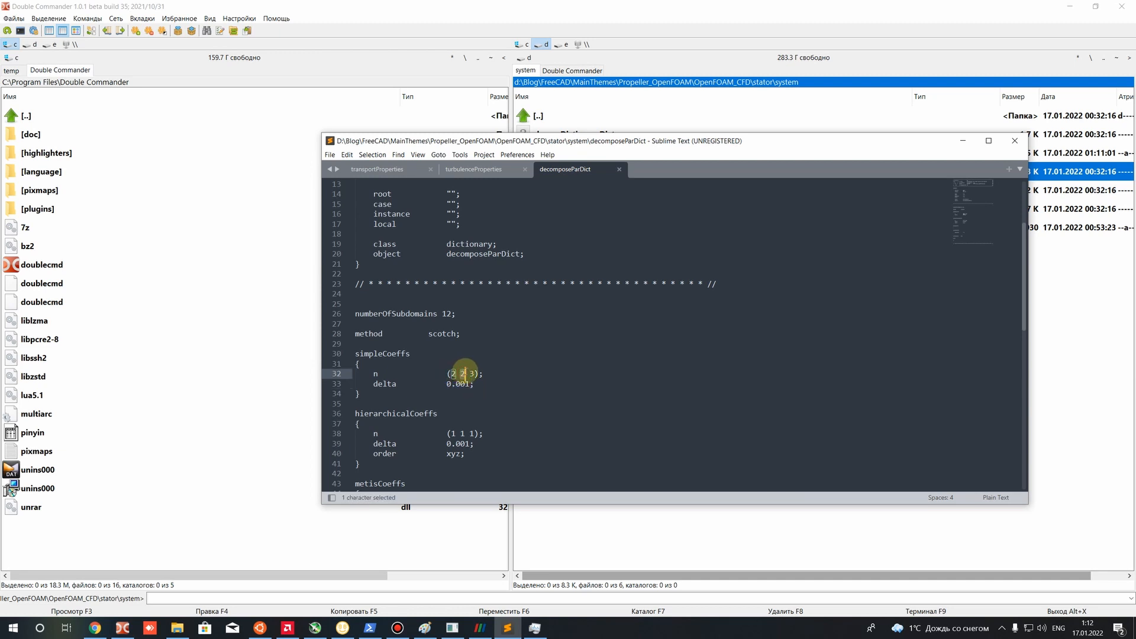
double_click(473, 373)
double_click(462, 373)
double_click(473, 373)
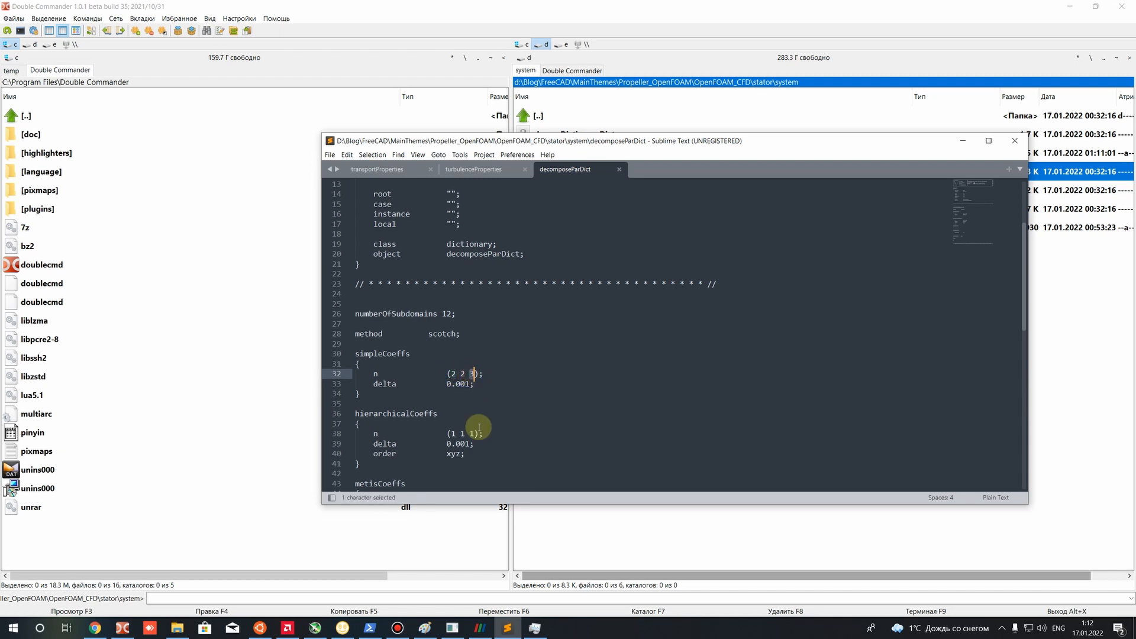
Compare numberOfSubdomains with the product of the three n values in simpleCoeffs.
double_click(448, 314)
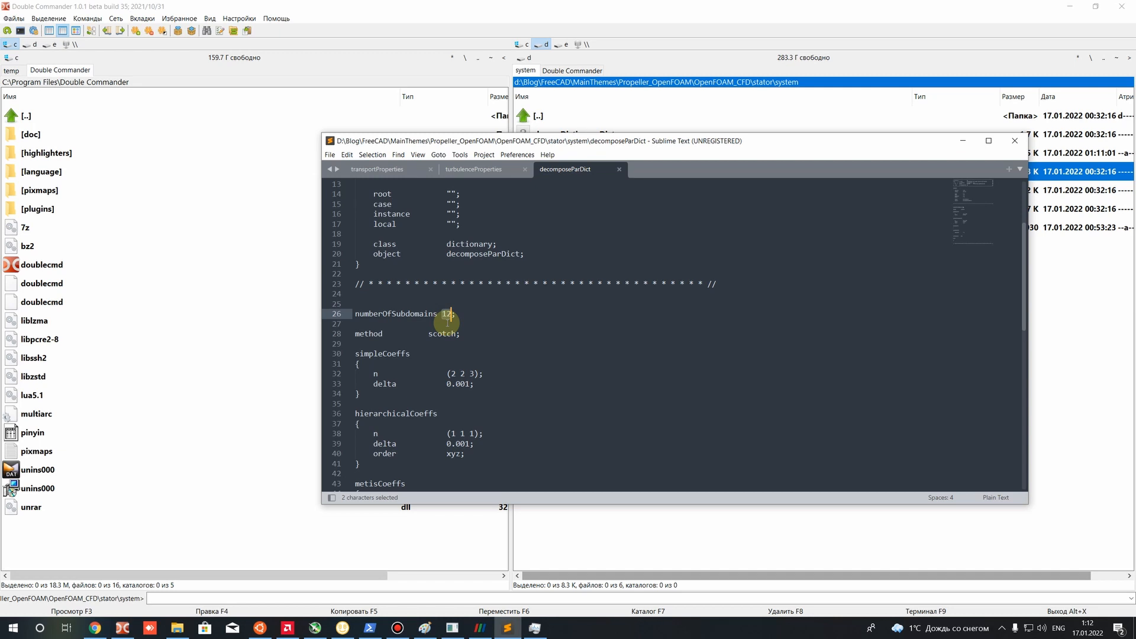
click(513, 385)
double_click(453, 374)
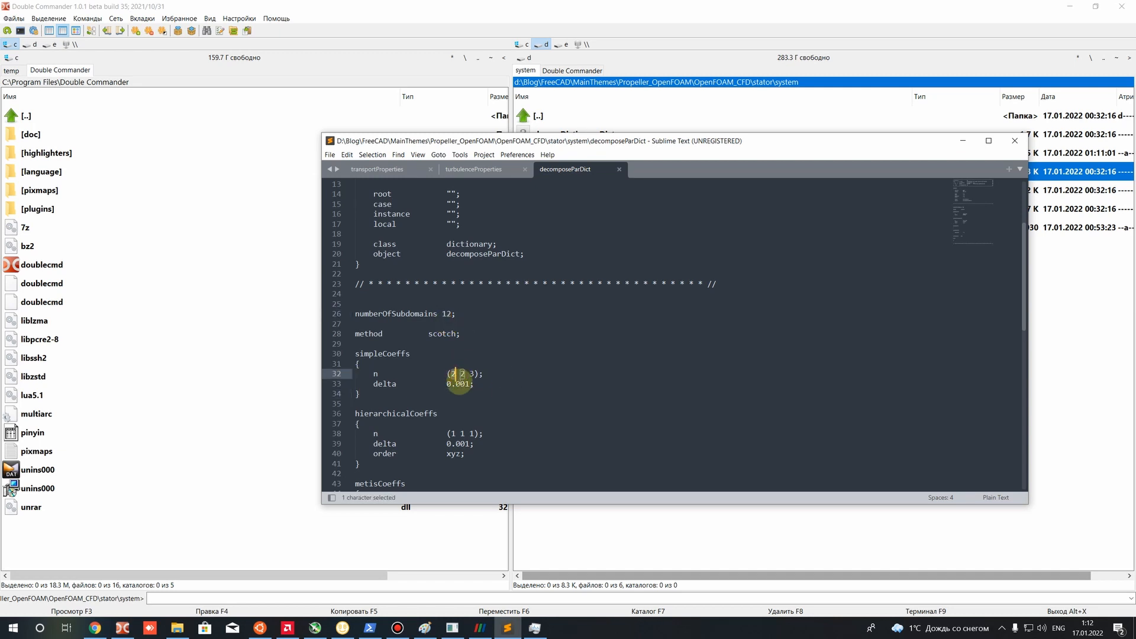
double_click(462, 374)
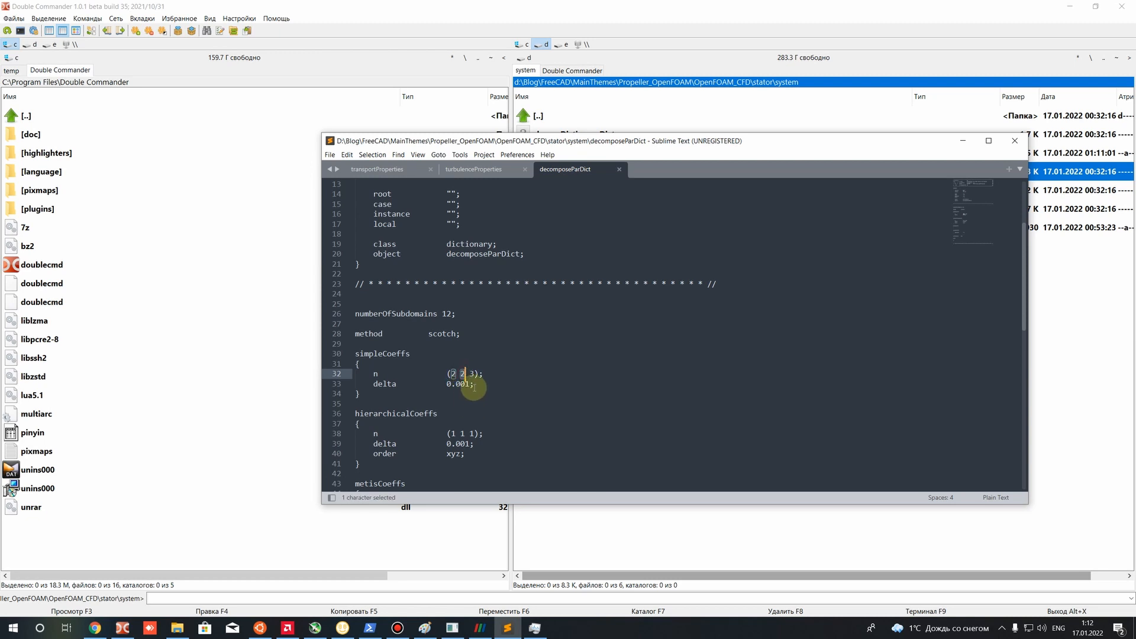
double_click(472, 374)
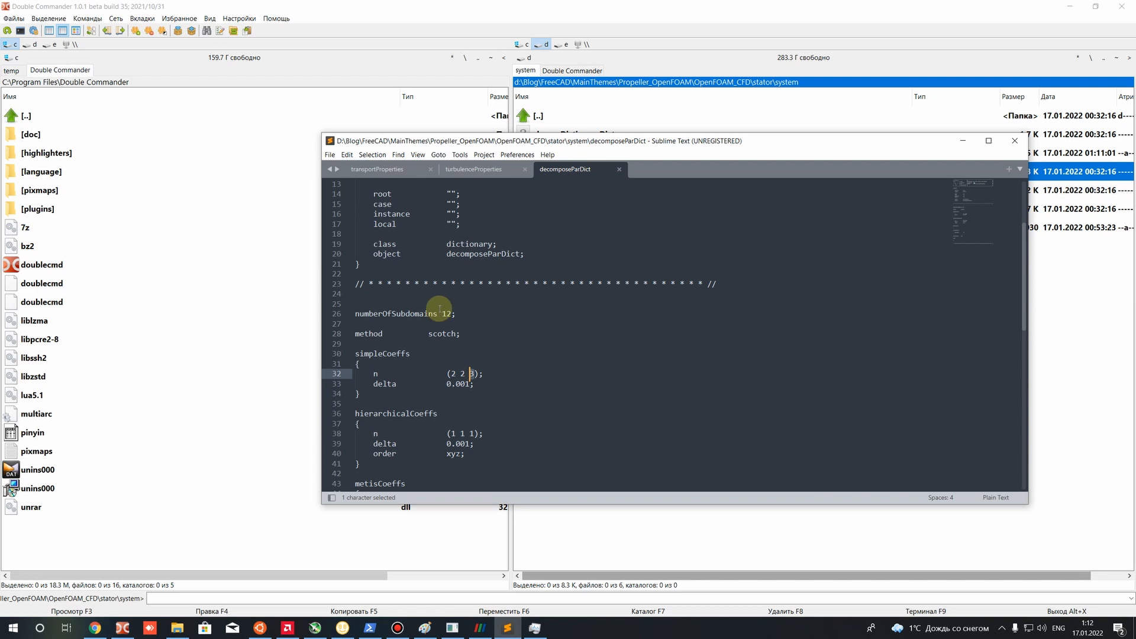
double_click(445, 314)
Look over the coefficient blocks below the method entry and save decomposeParDict.
scroll(503, 394, down, 6)
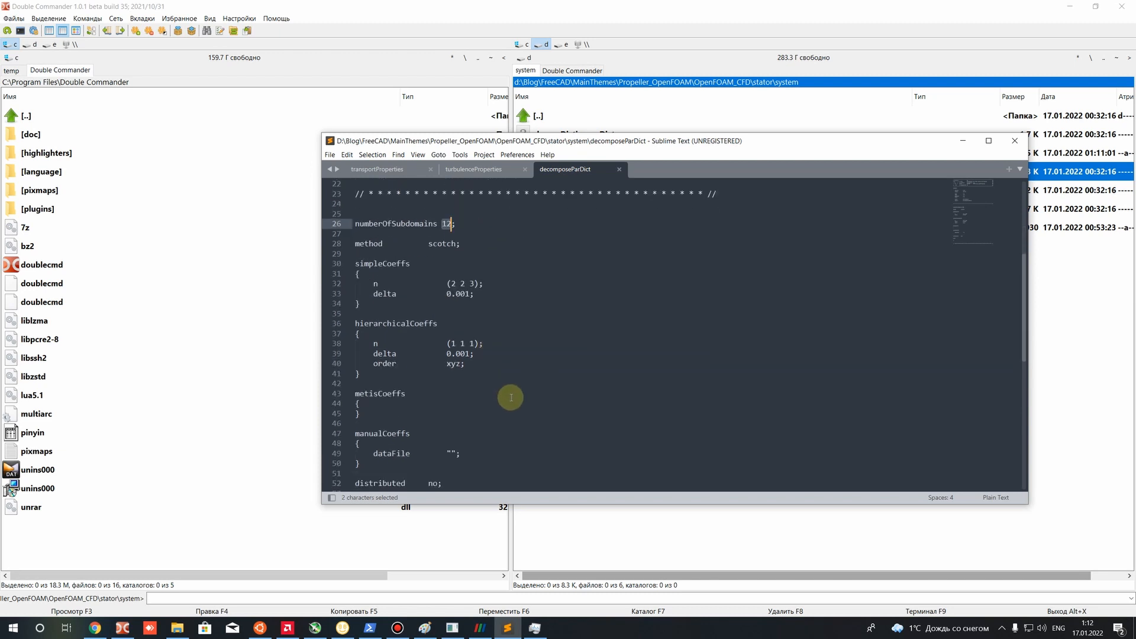
scroll(521, 373, up, 5)
scroll(523, 371, down, 5)
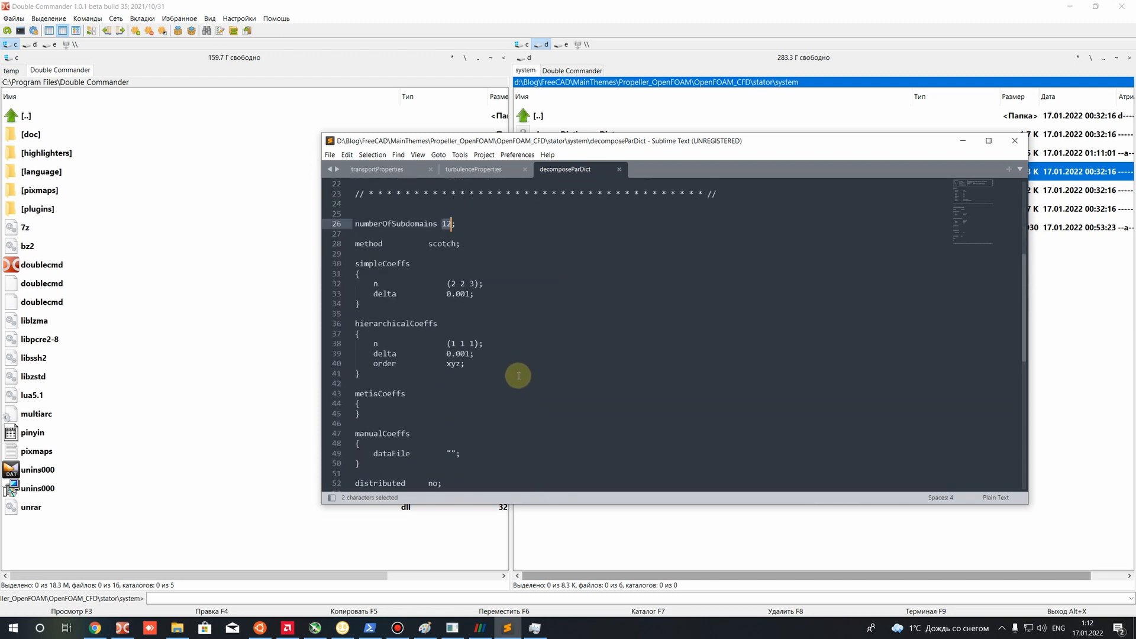
drag(355, 414, 377, 265)
scroll(566, 371, up, 5)
click(530, 383)
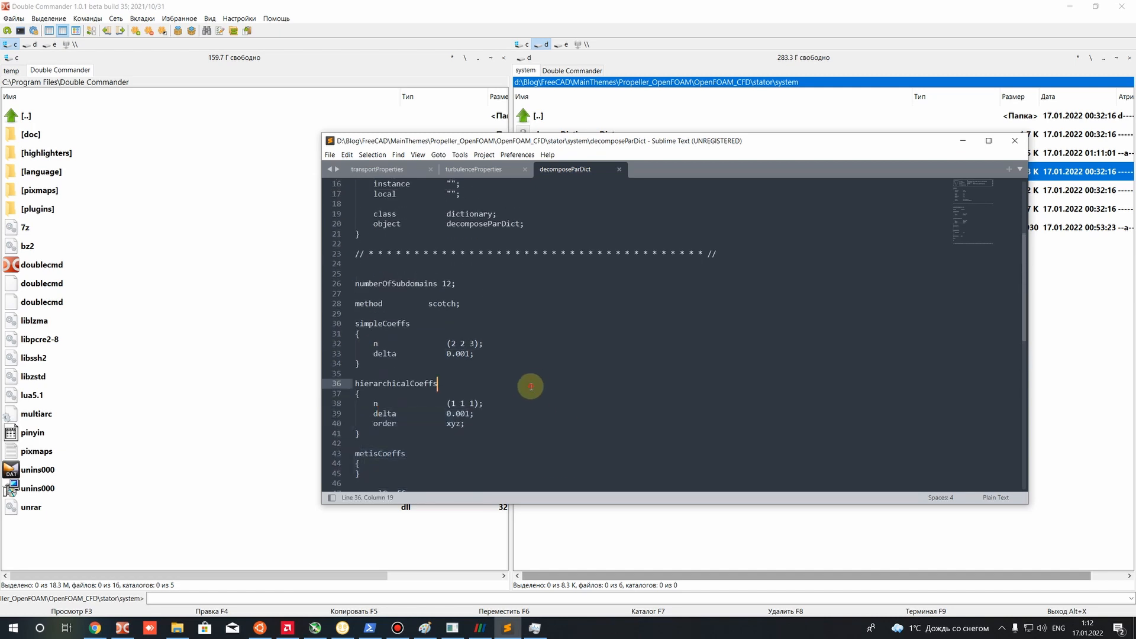
key(ctrl+s)
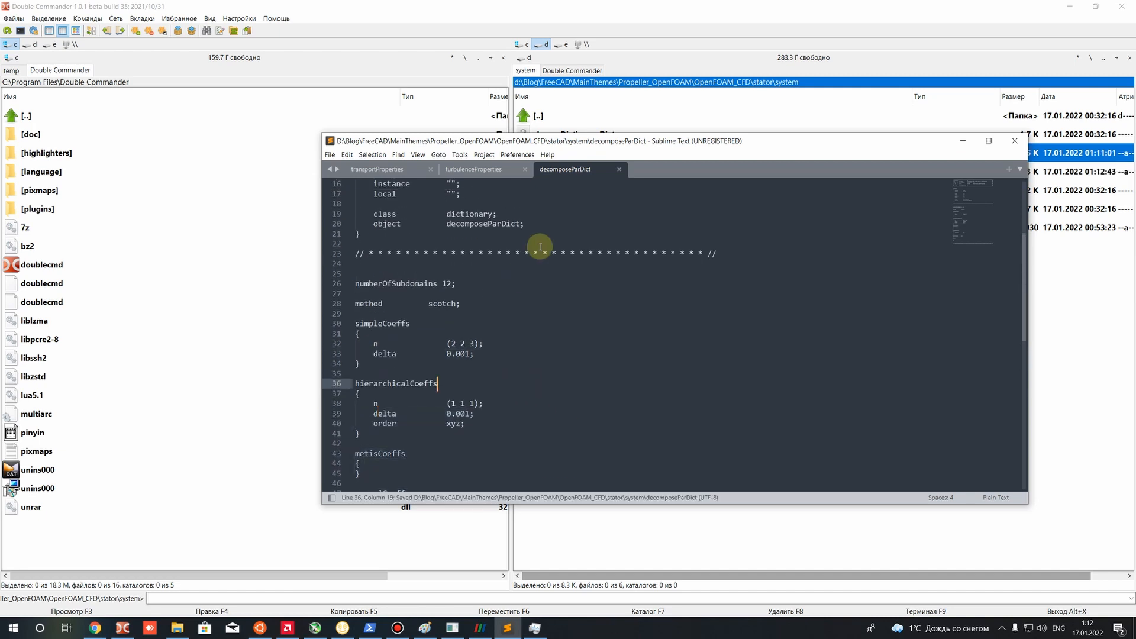
Review the rest of decomposeParDict and check the decomposition method entry.
scroll(537, 256, down, 7)
scroll(521, 258, up, 6)
scroll(524, 261, down, 2)
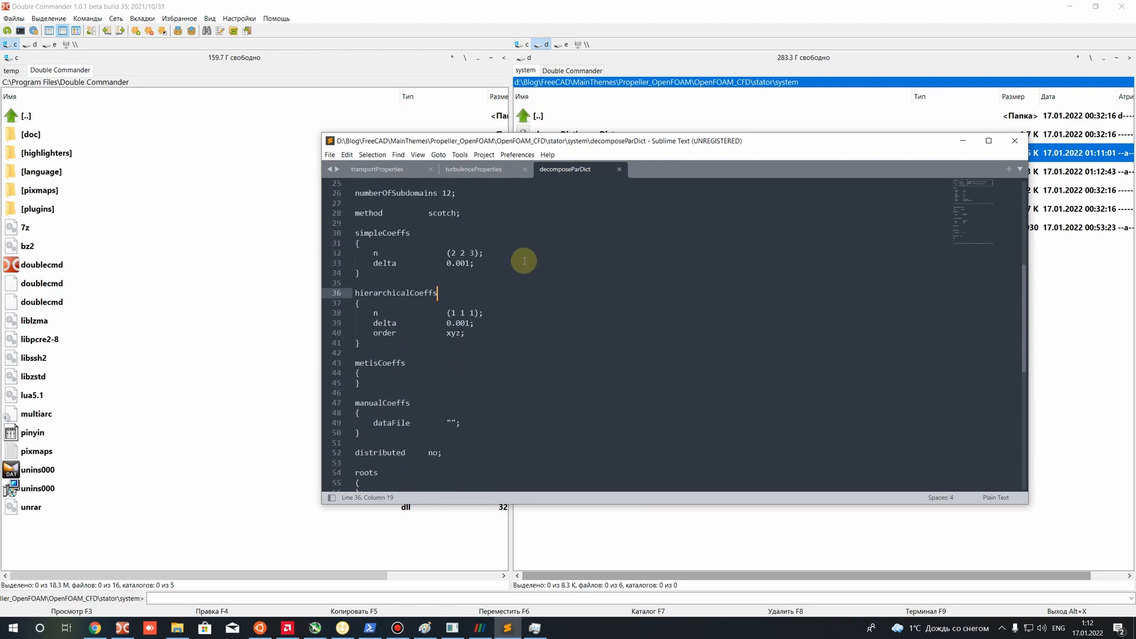
scroll(525, 261, up, 3)
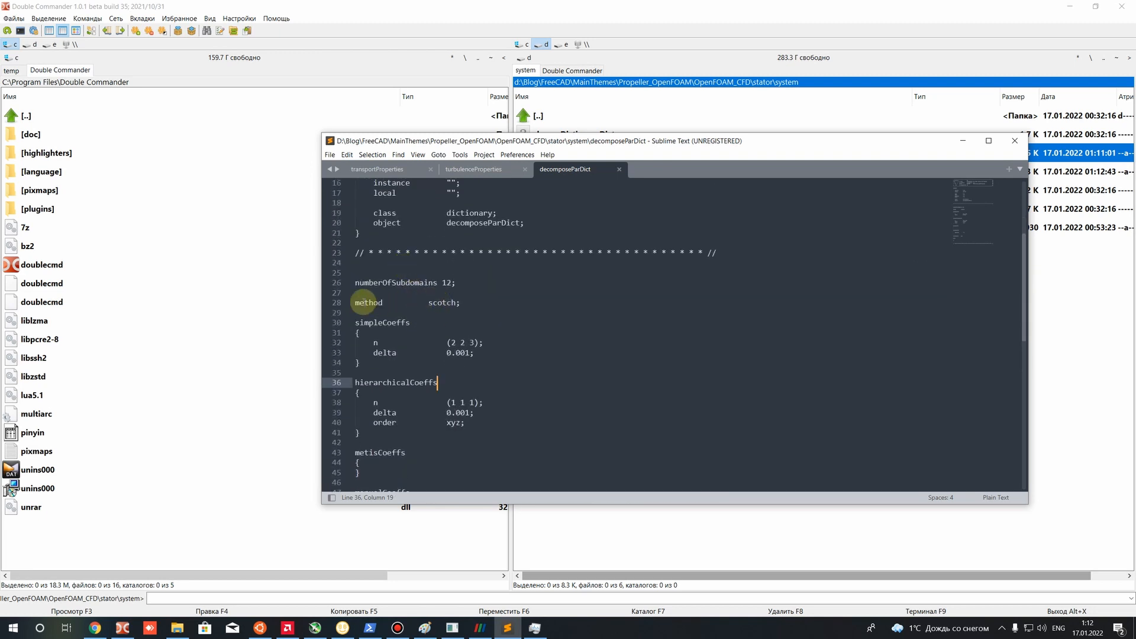
click(362, 302)
drag(429, 303, 460, 303)
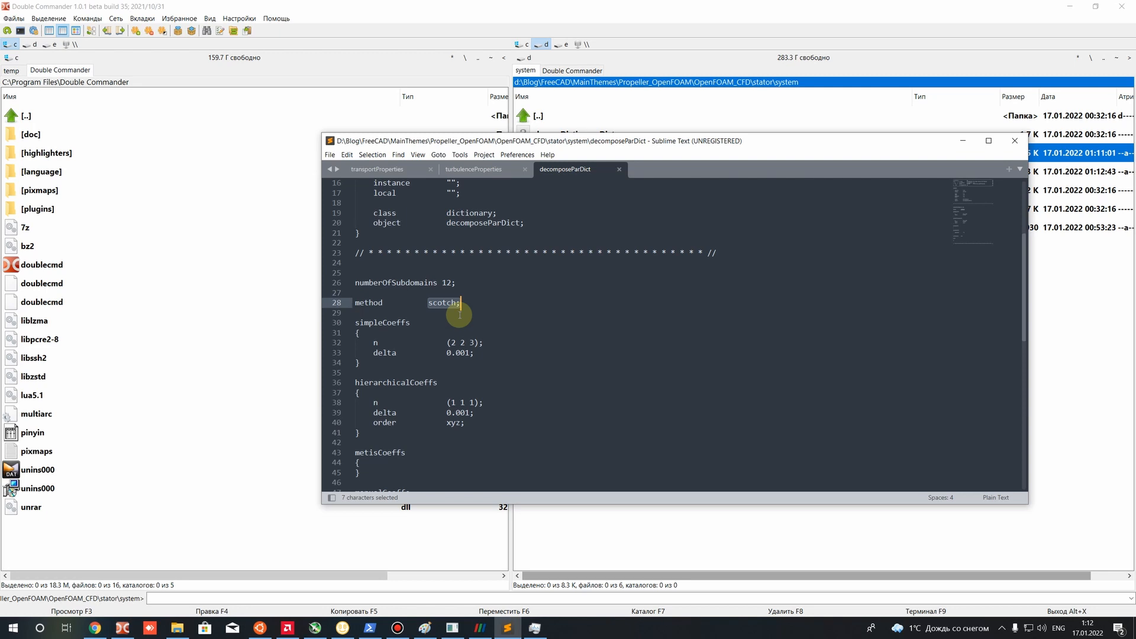
Recheck the method entry in decomposeParDict and open fvSchemes from the stator case's system folder in Sublime Text.
click(459, 313)
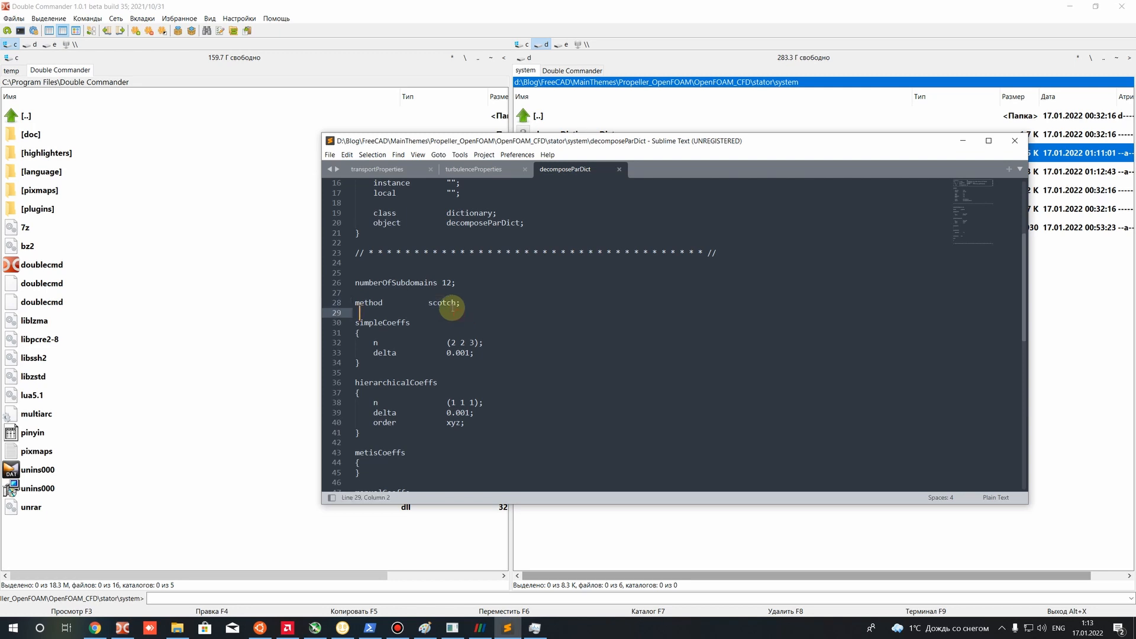
drag(429, 302, 450, 303)
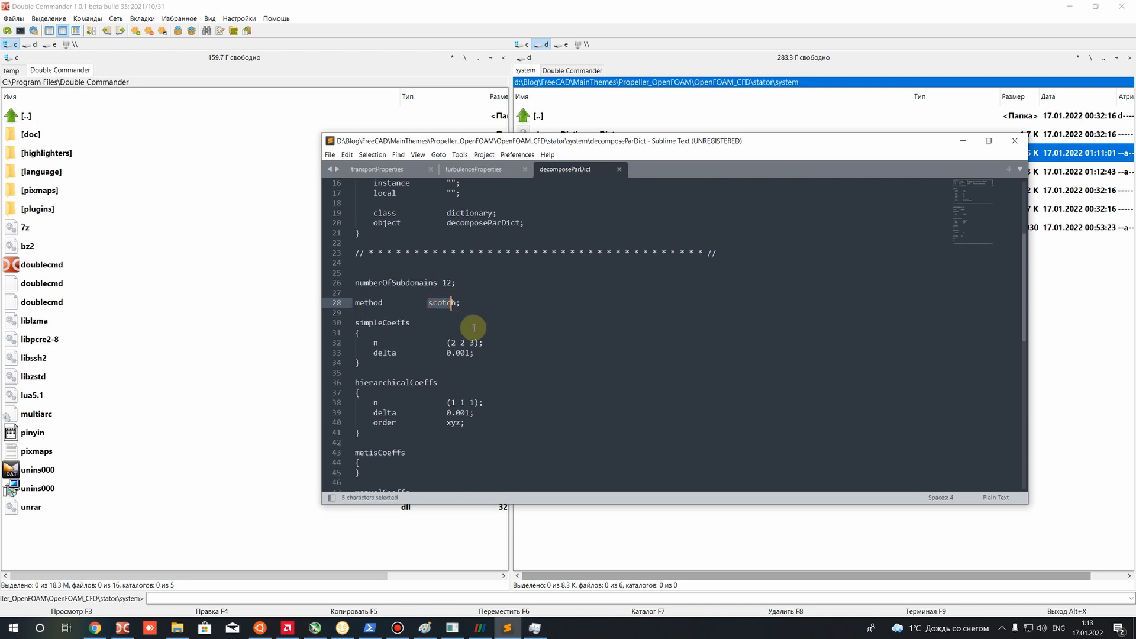
click(963, 143)
right_click(552, 191)
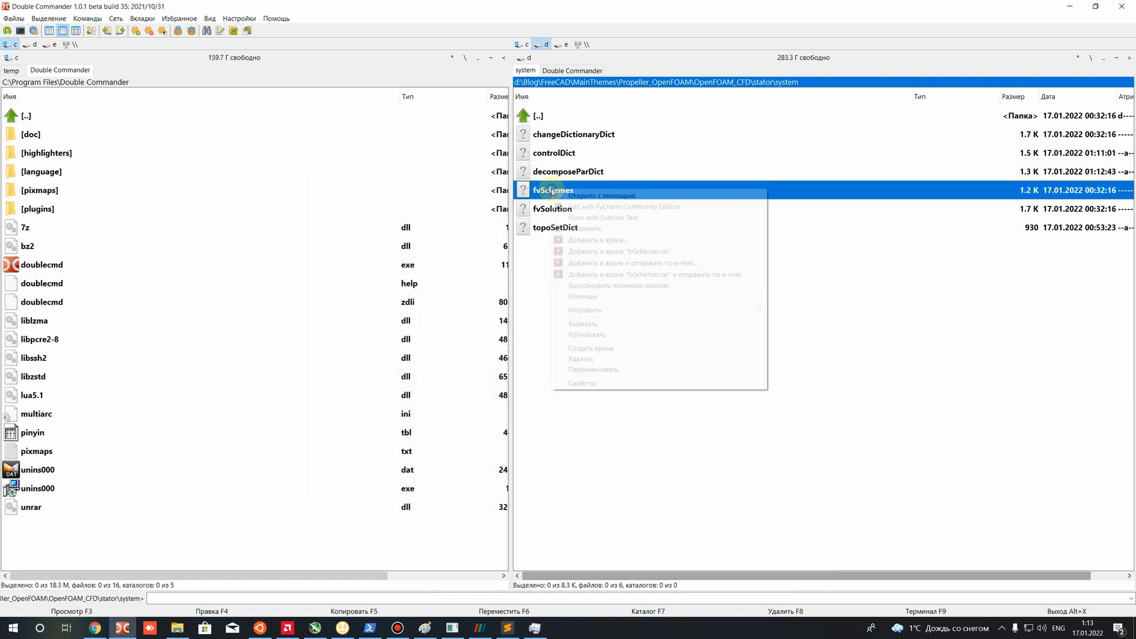
click(586, 218)
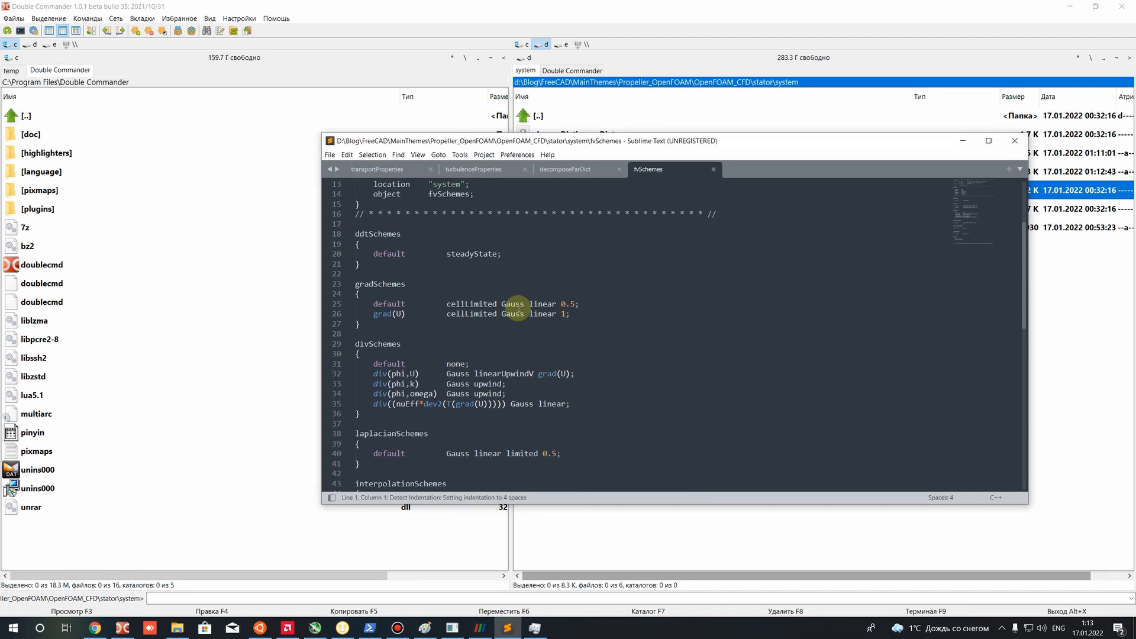
Examine the gradSchemes entries and the divergence schemes in the divSchemes block of fvSchemes.
scroll(516, 309, down, 2)
drag(474, 314, 571, 315)
click(579, 341)
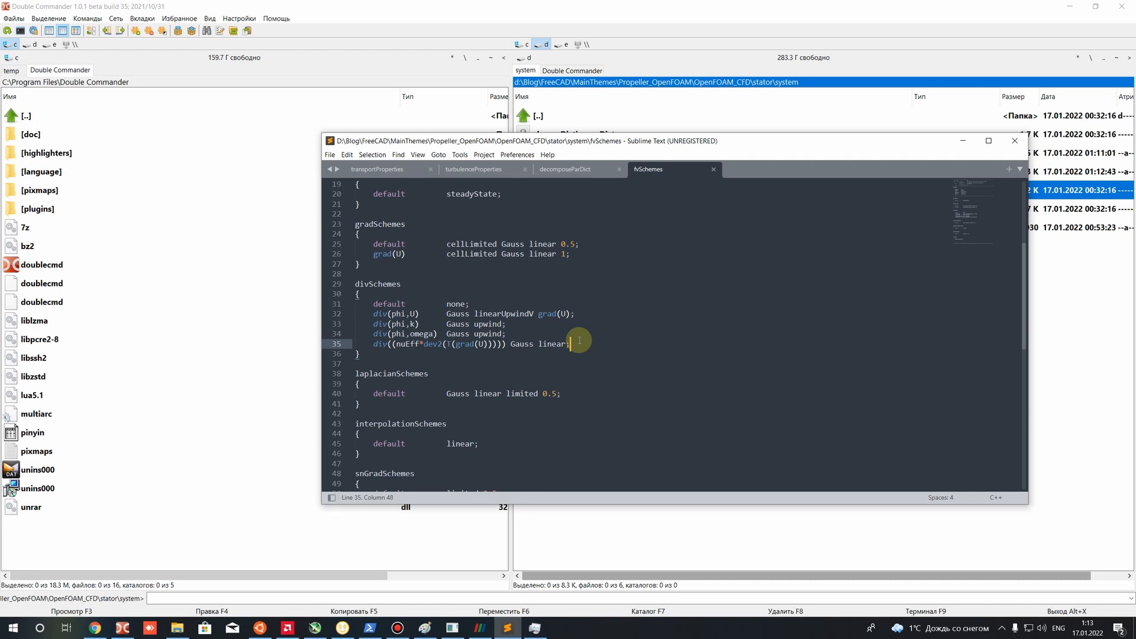
drag(354, 343, 355, 286)
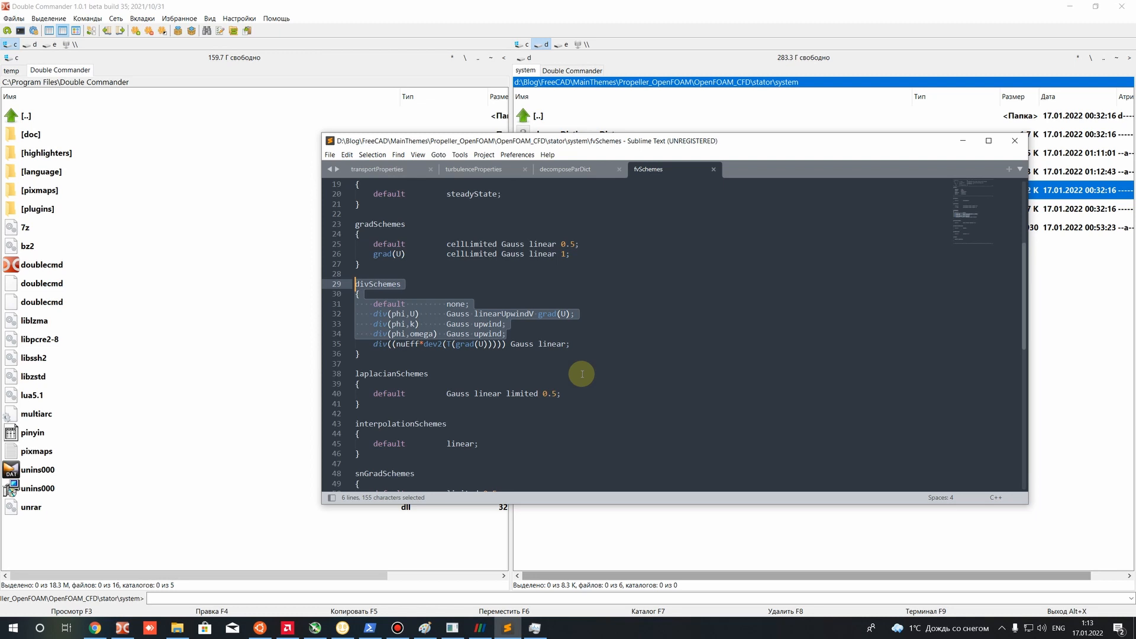
drag(599, 355, 326, 307)
click(448, 357)
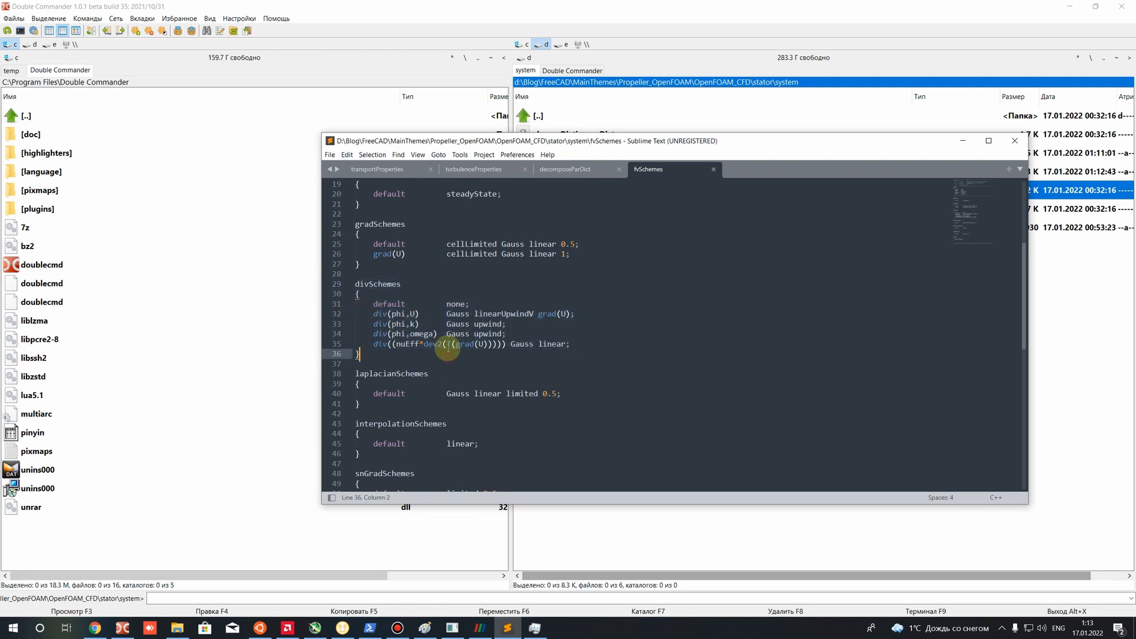
shift+click(330, 292)
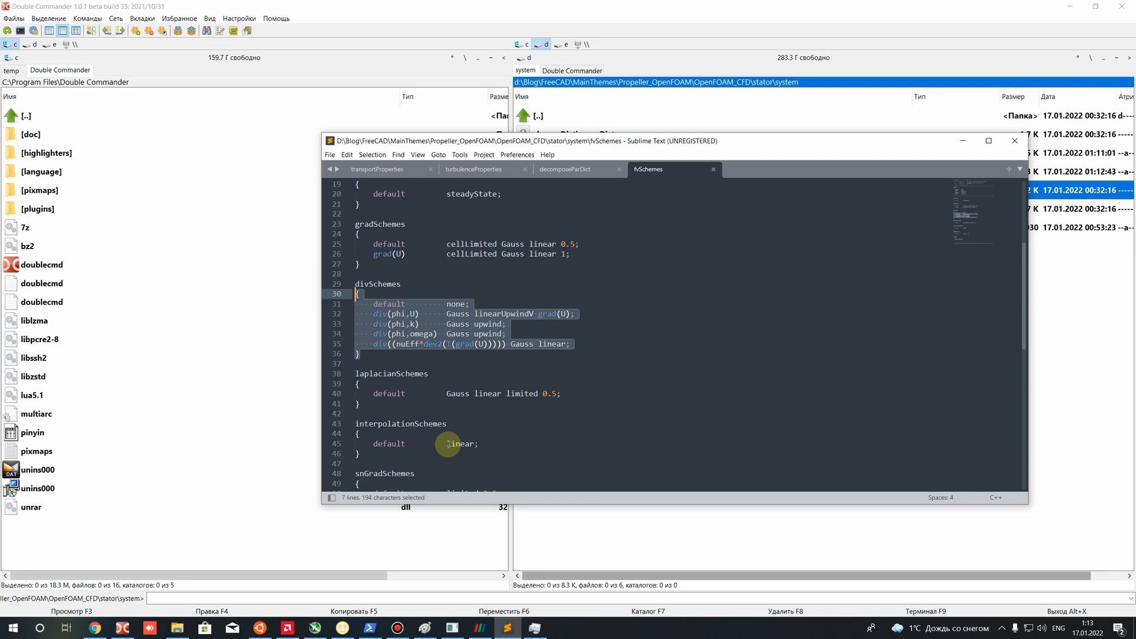
Read through the remaining fvSchemes blocks down to the wallDist method.
scroll(512, 423, down, 5)
scroll(515, 418, up, 6)
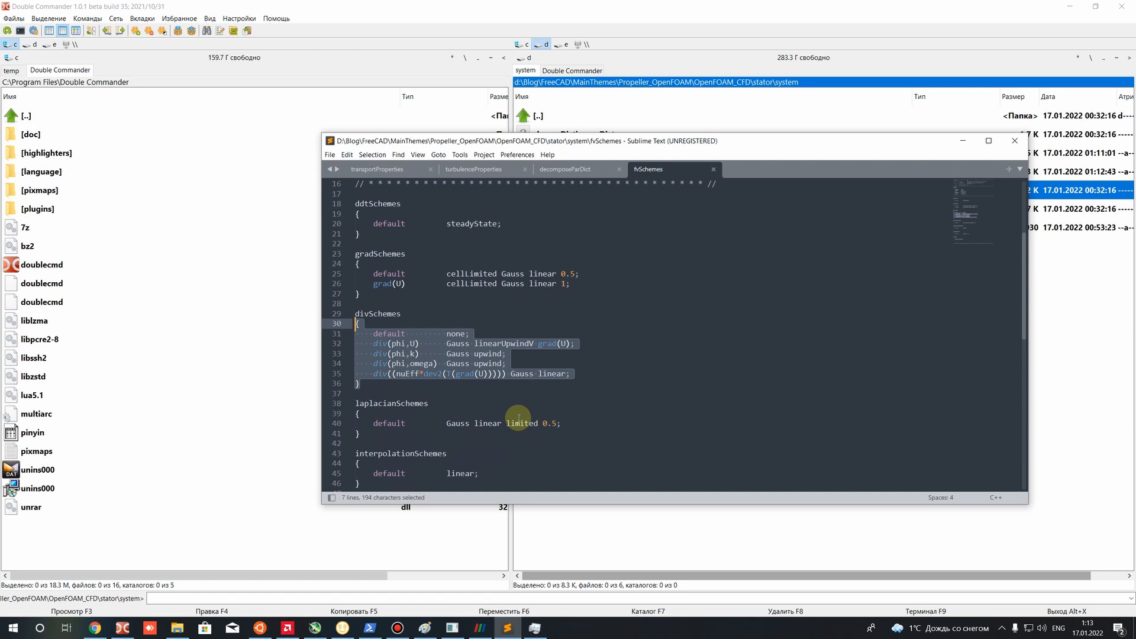
scroll(519, 418, down, 5)
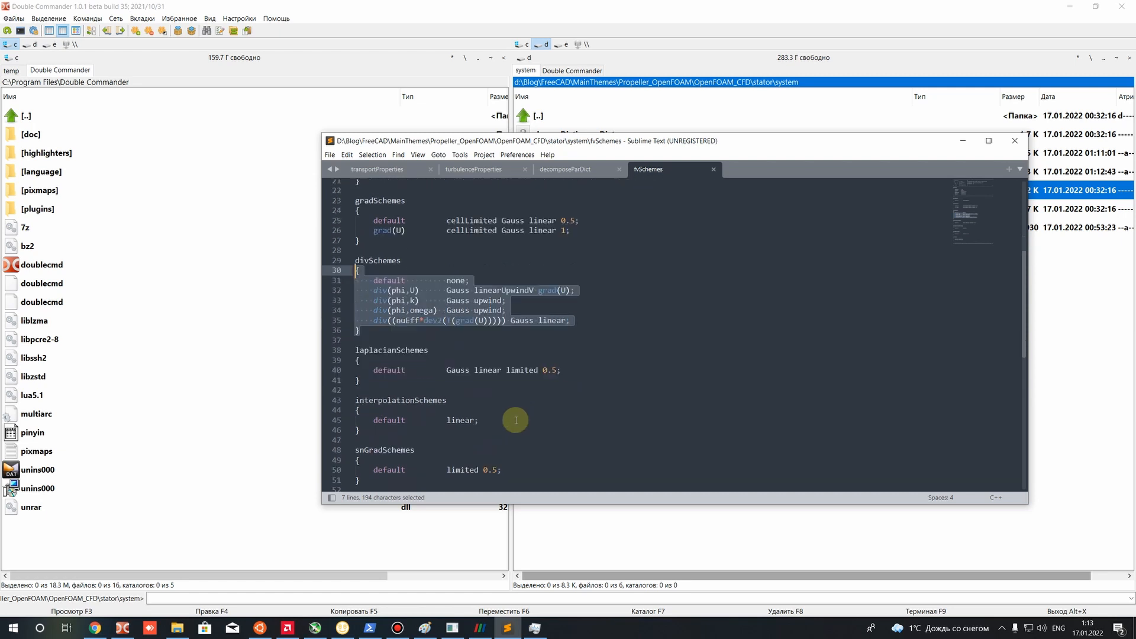
scroll(515, 406, up, 1)
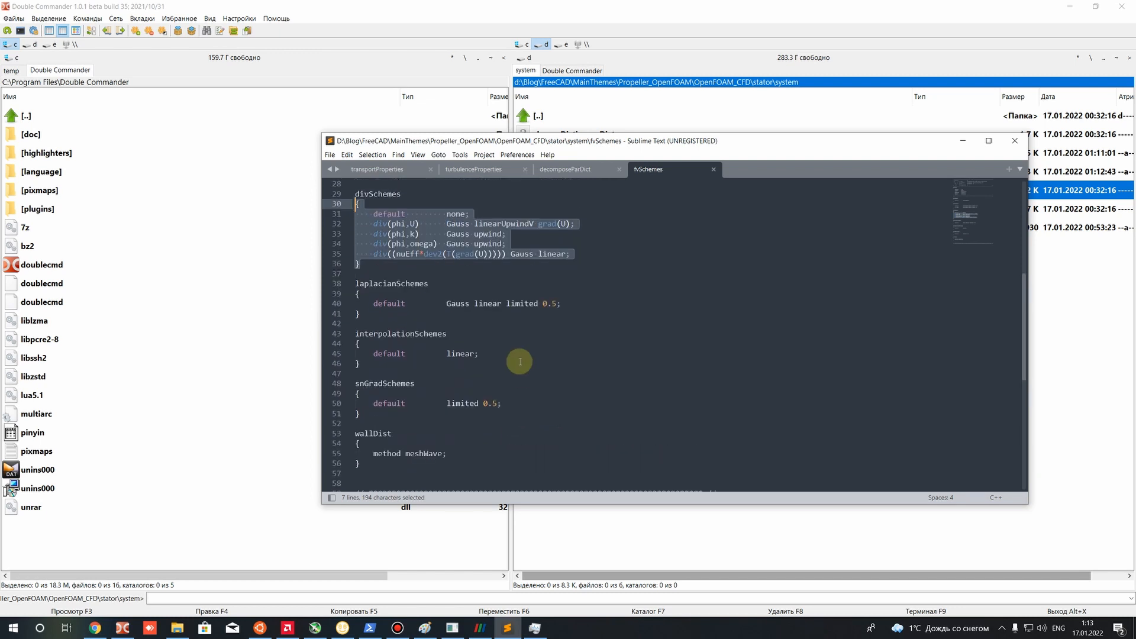
scroll(520, 361, down, 3)
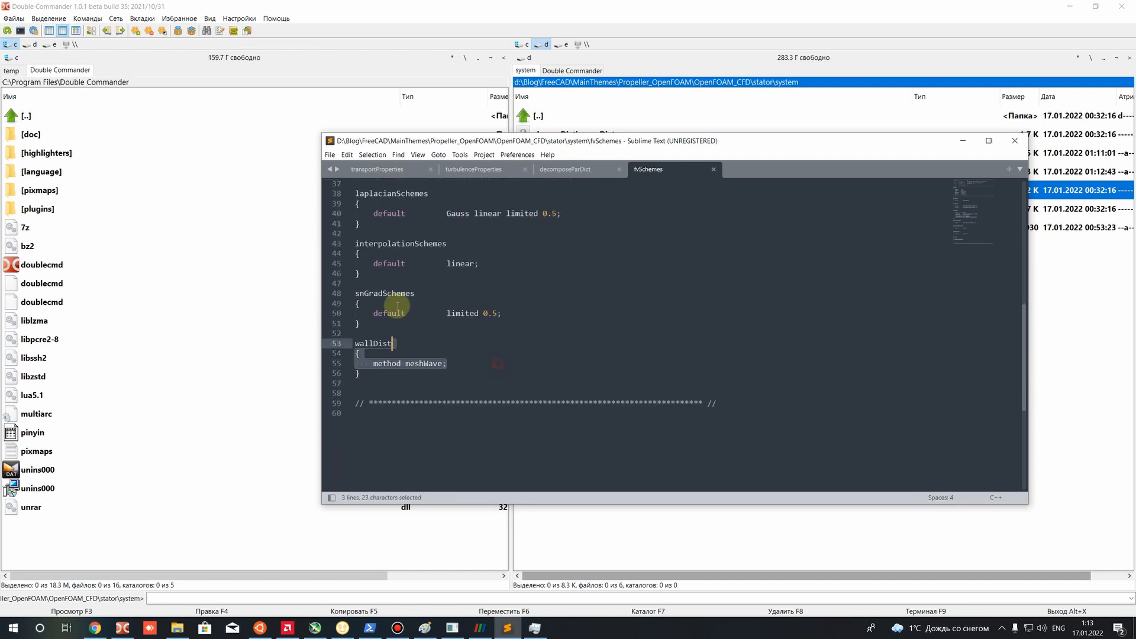
click(387, 378)
drag(388, 378, 327, 296)
click(525, 370)
Look over divSchemes again, along with the blocks from laplacianSchemes to wallDist in fvSchemes.
scroll(522, 373, up, 6)
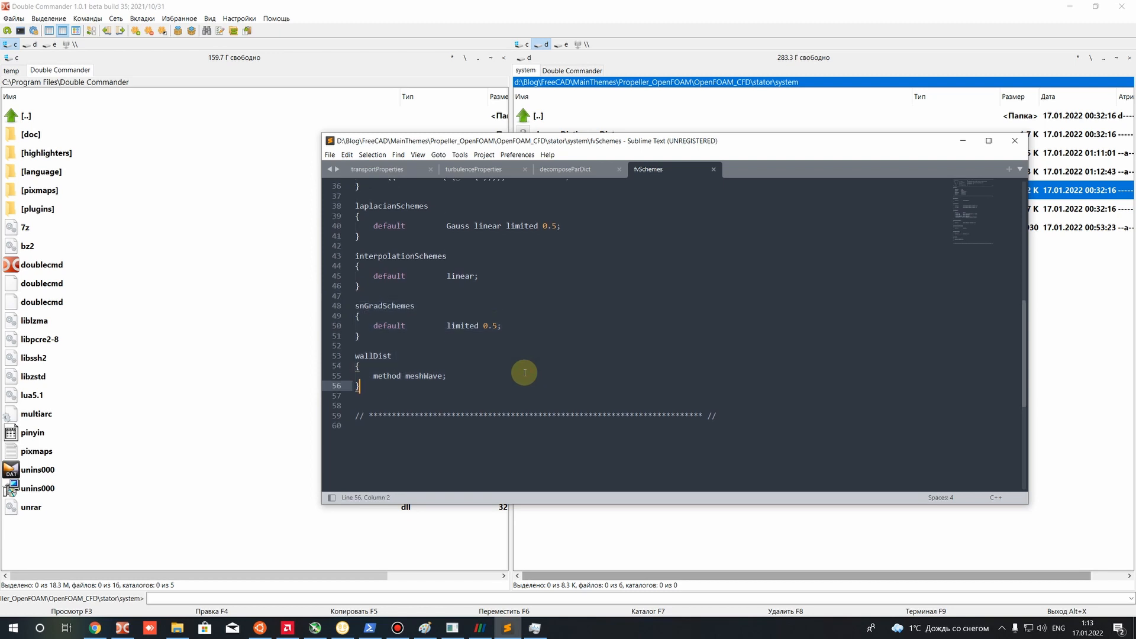
mouse_move(468, 348)
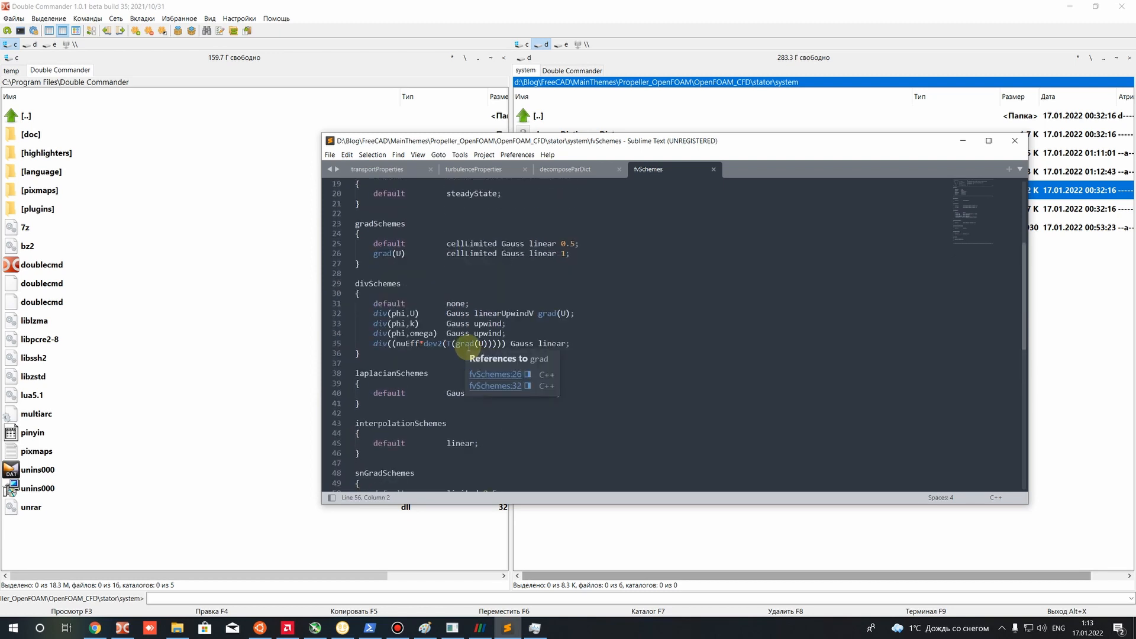
scroll(469, 349, down, 4)
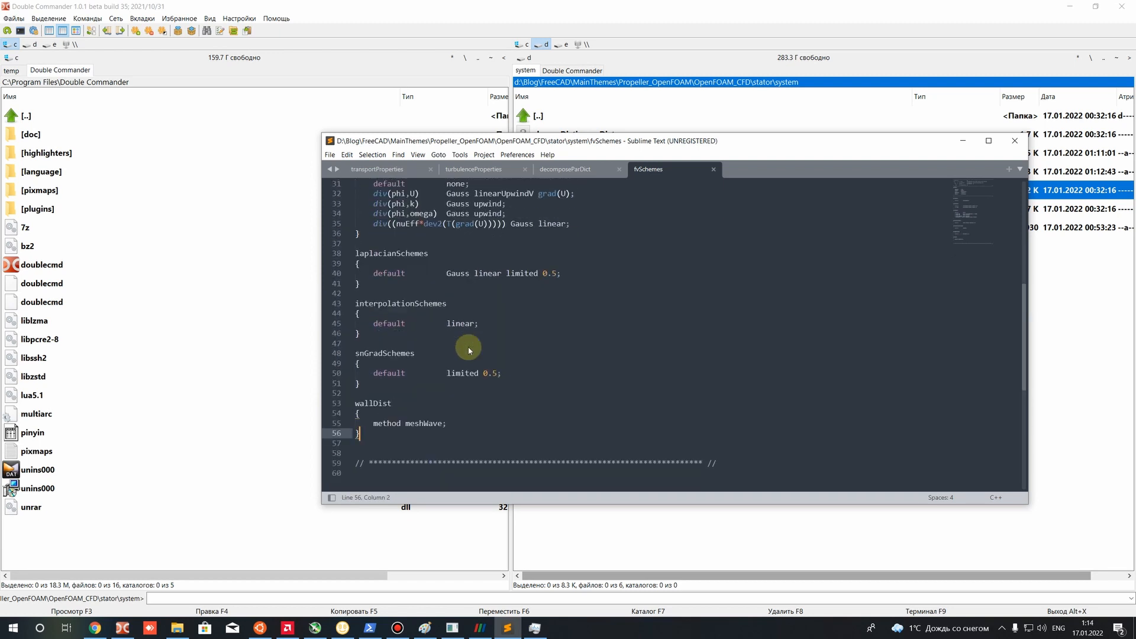
drag(444, 444, 368, 255)
click(545, 426)
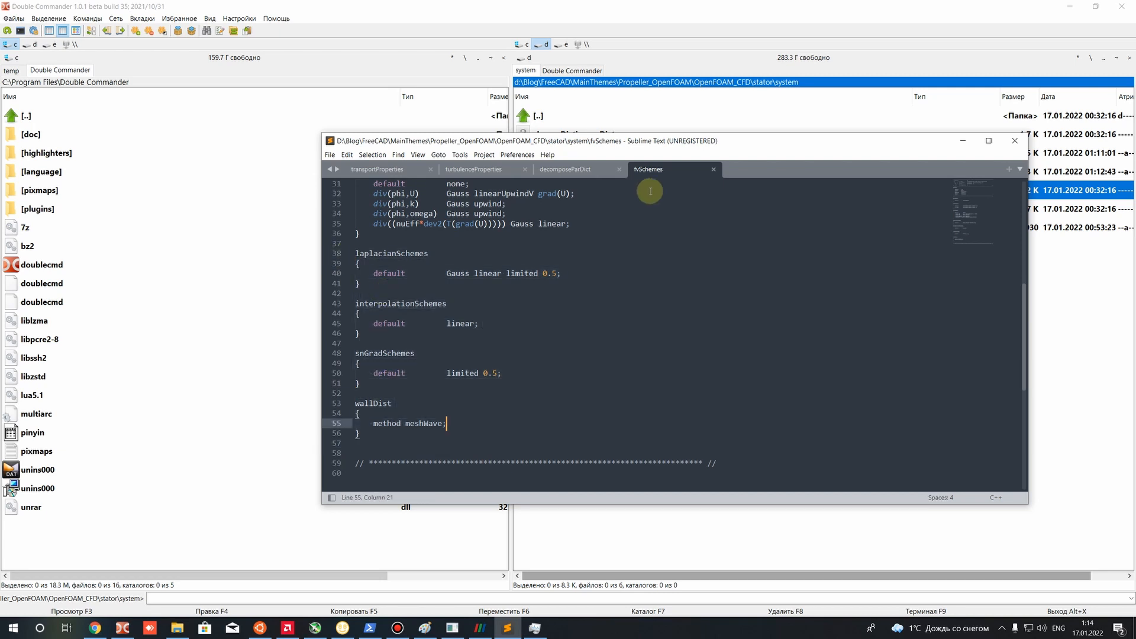
Open fvSolution from the stator case's system folder in Sublime Text.
click(966, 140)
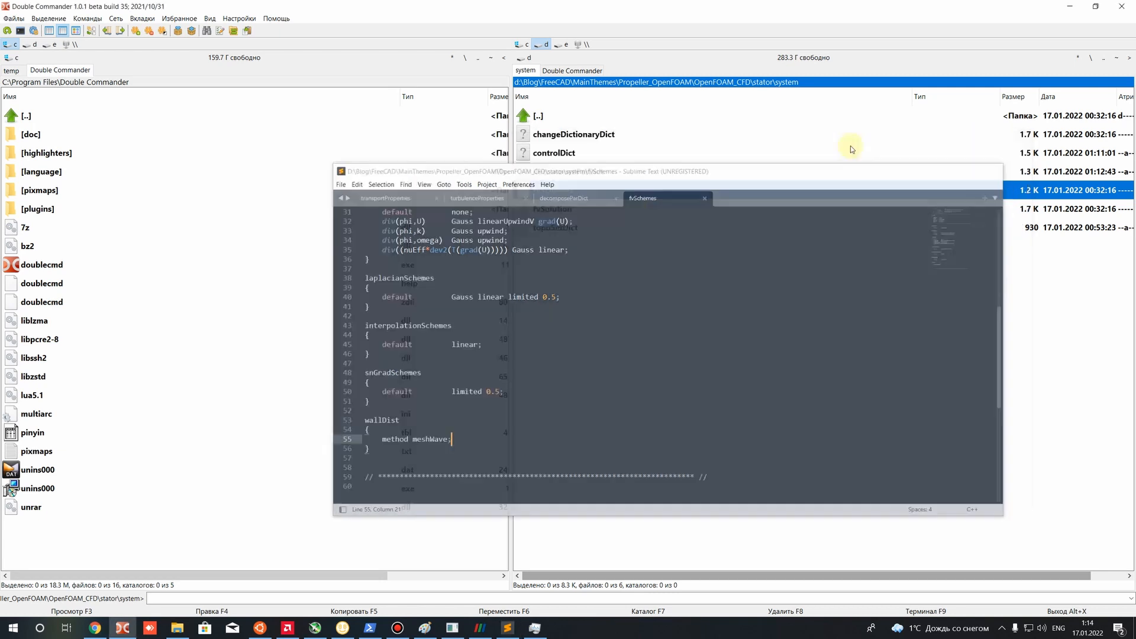
right_click(542, 207)
click(581, 239)
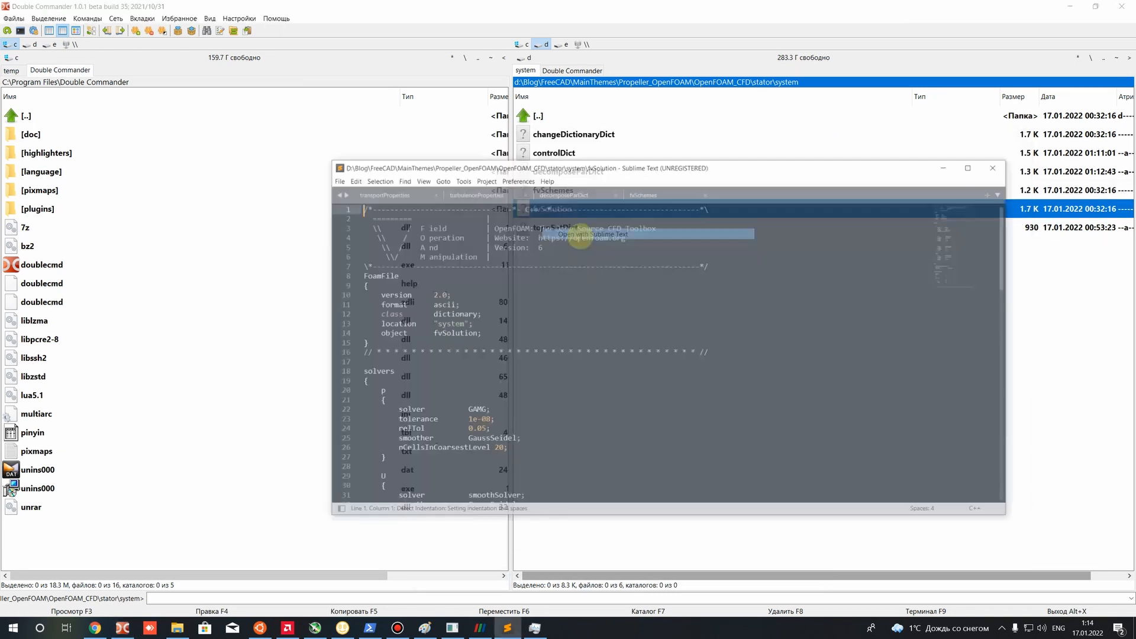
Examine the pressure block p under solvers in fvSolution, including its solver type.
scroll(402, 311, down, 4)
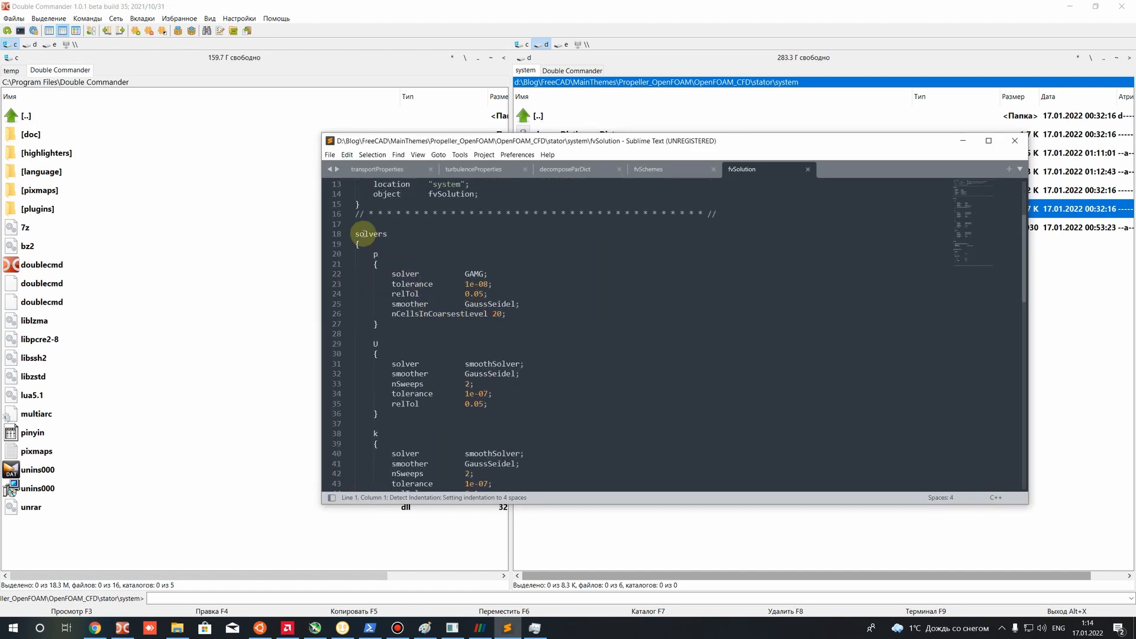
drag(535, 324, 332, 267)
click(492, 345)
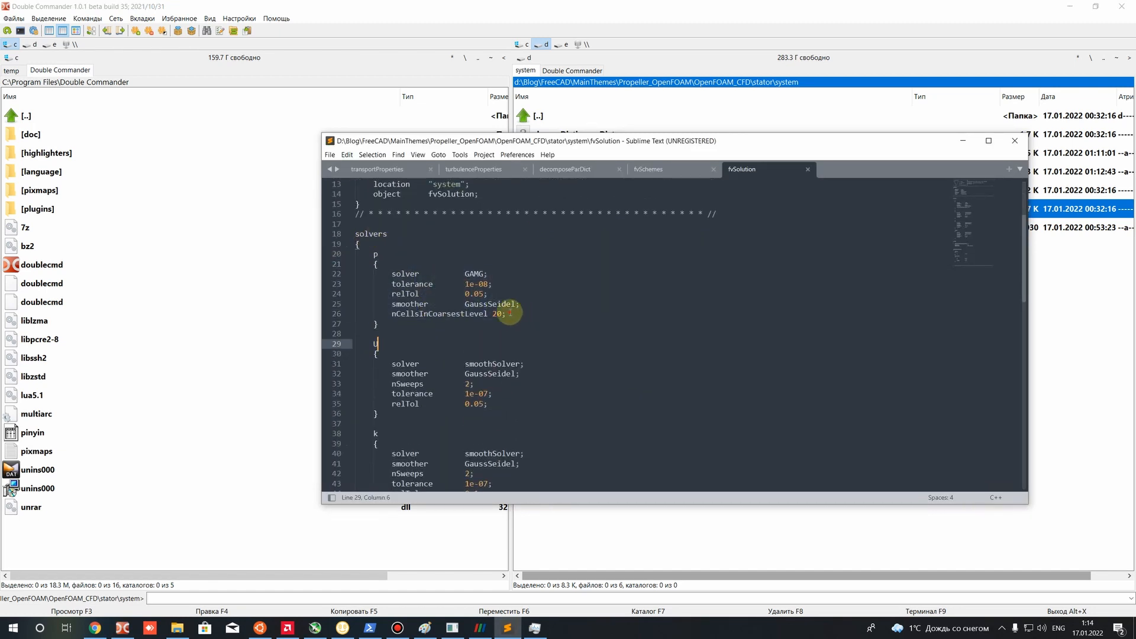
drag(510, 312, 279, 274)
click(483, 334)
drag(465, 276, 484, 274)
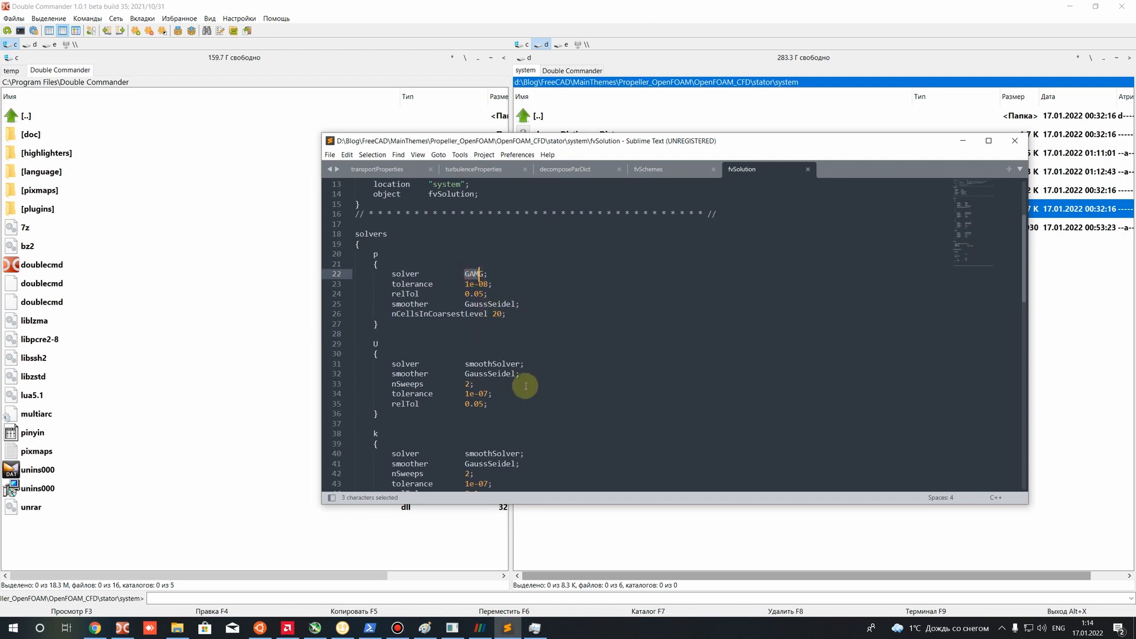
Compare the solver type of the velocity block U with that of the pressure block p.
scroll(514, 385, down, 1)
drag(466, 334, 515, 332)
click(525, 382)
drag(462, 243, 467, 243)
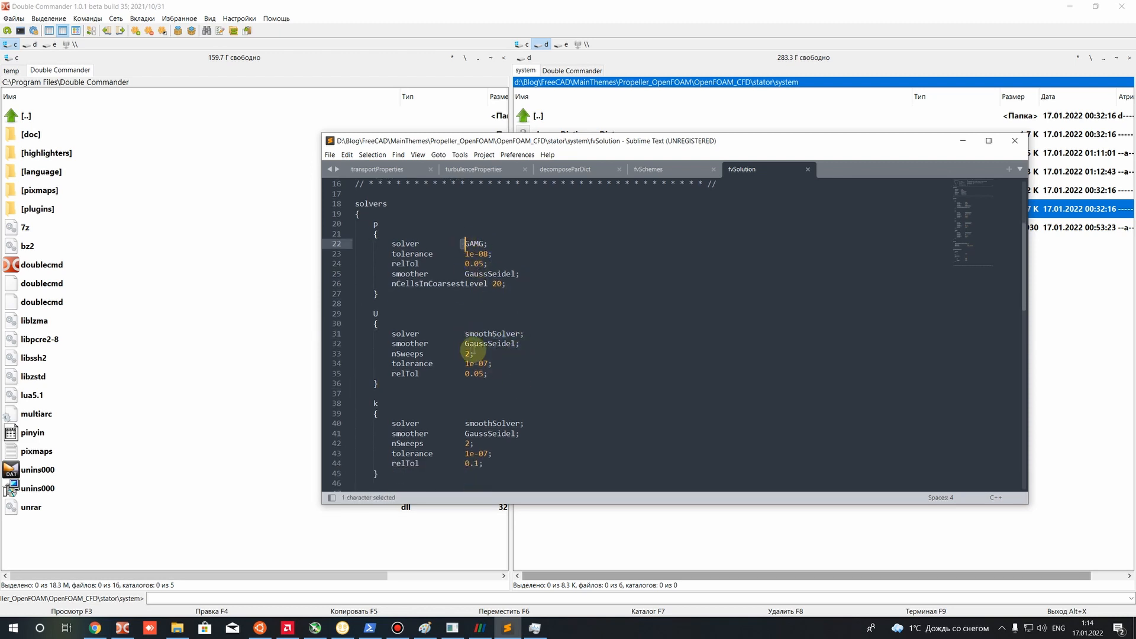
Look through all solver blocks plus the SIMPLE and relaxationFactors sections of fvSolution.
scroll(450, 338, down, 4)
scroll(505, 424, up, 6)
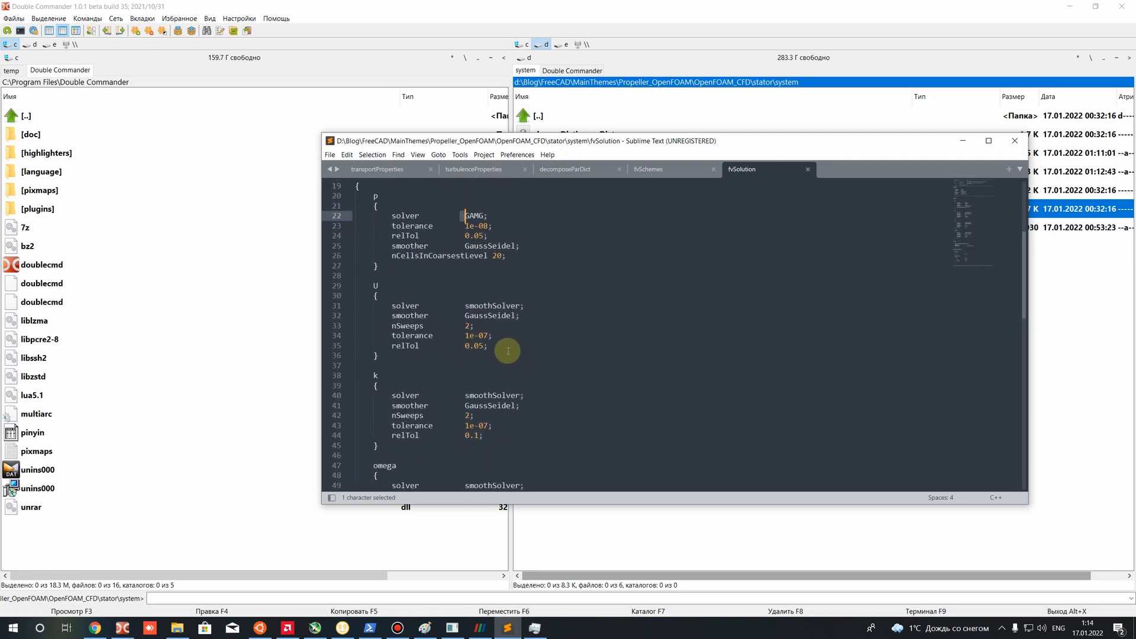
scroll(464, 323, down, 8)
scroll(464, 323, down, 3)
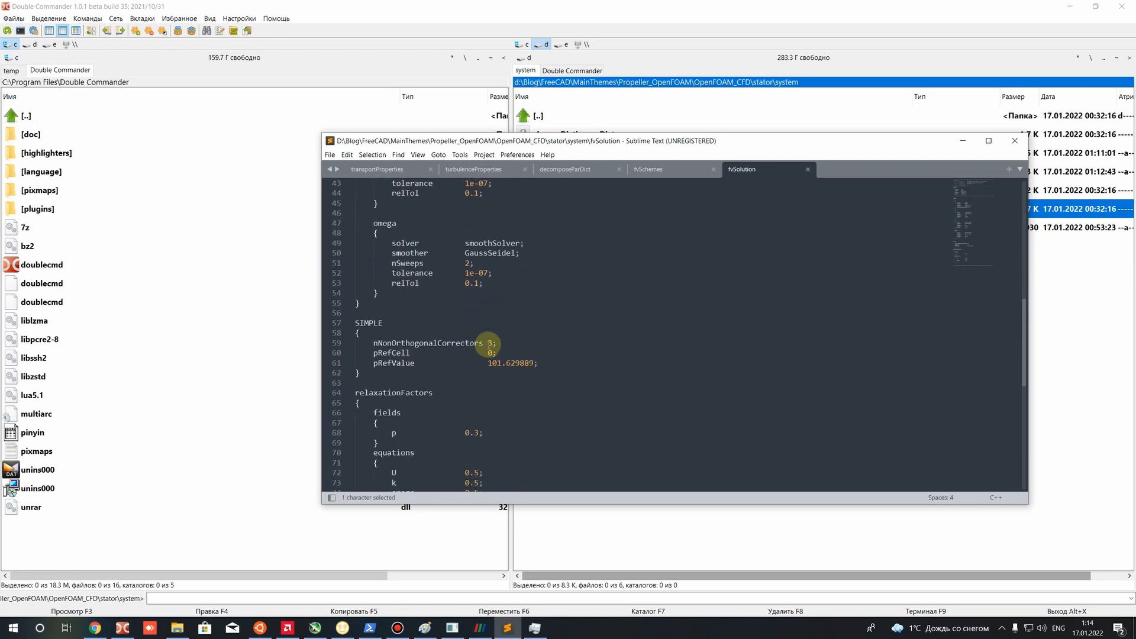
scroll(527, 340, up, 3)
scroll(528, 377, down, 4)
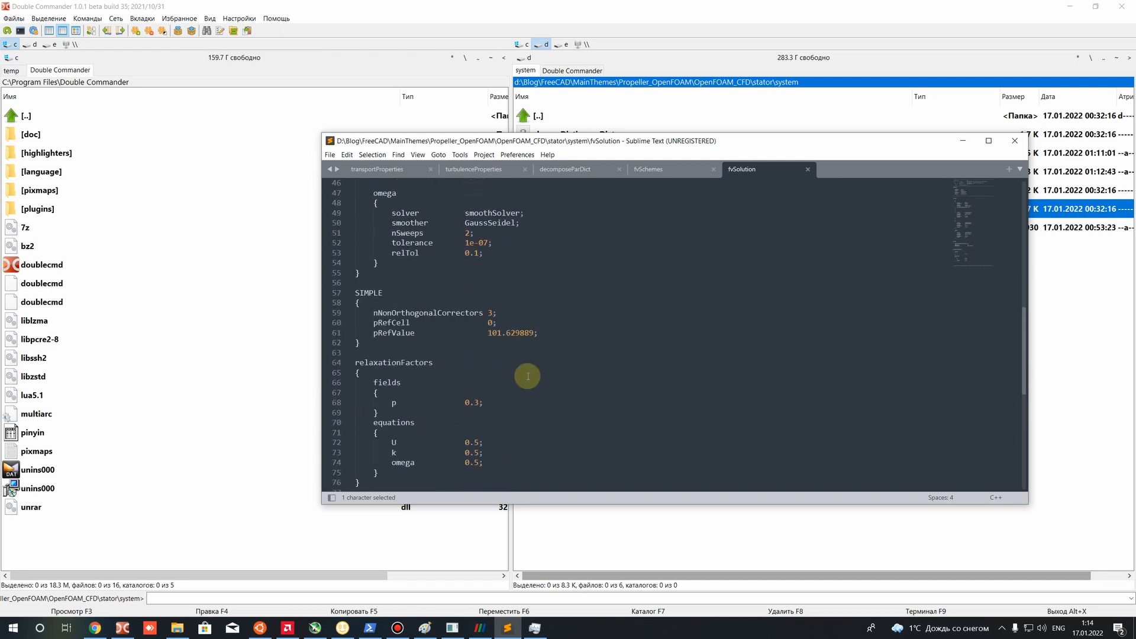
scroll(528, 376, up, 11)
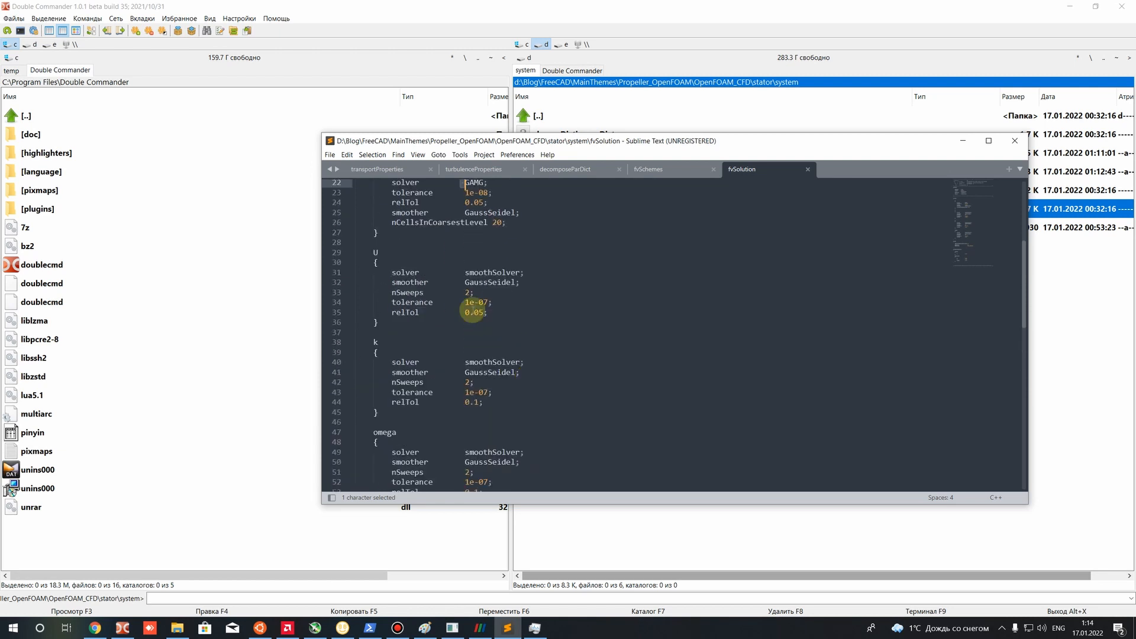
Check the nCellsInCoarsestLevel entry of p and the solver type used in block k.
click(488, 312)
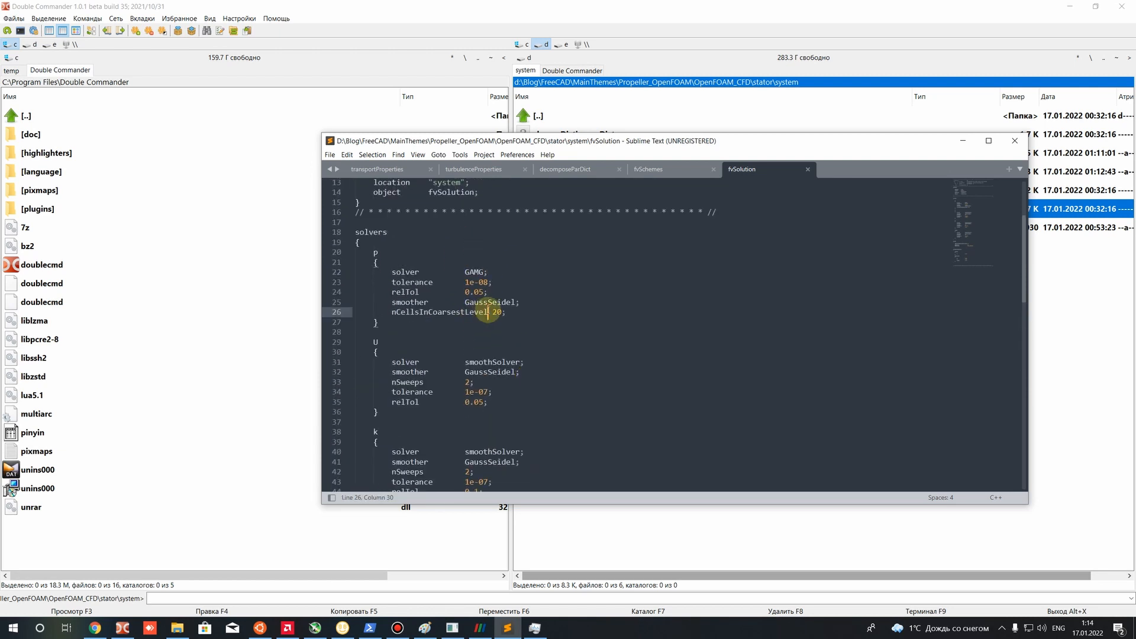
scroll(489, 320, down, 3)
click(513, 335)
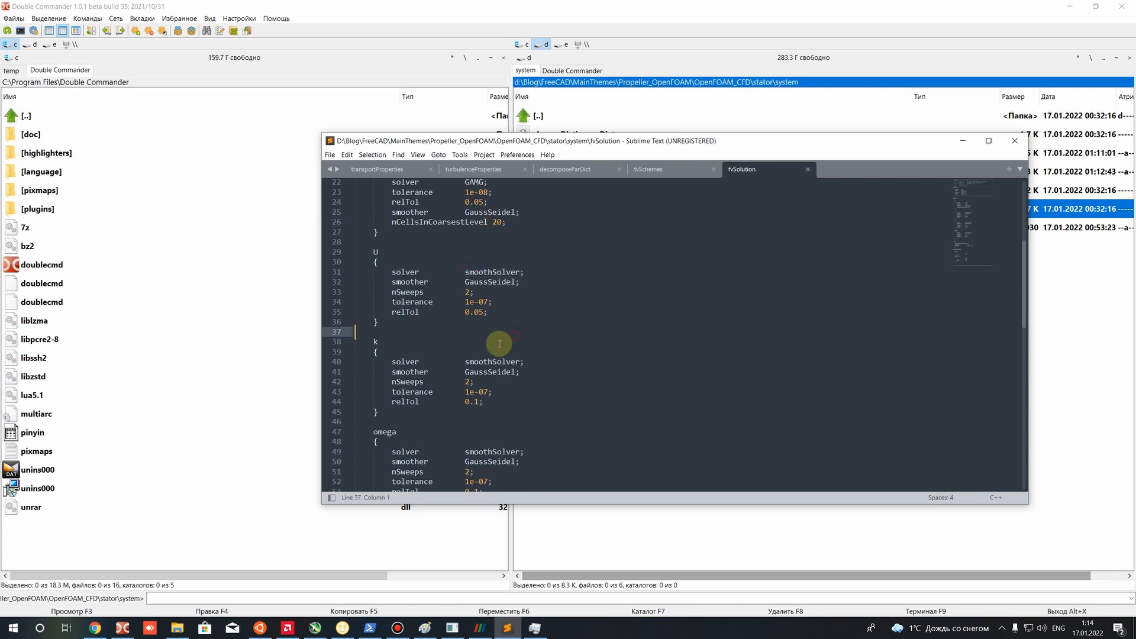
double_click(503, 361)
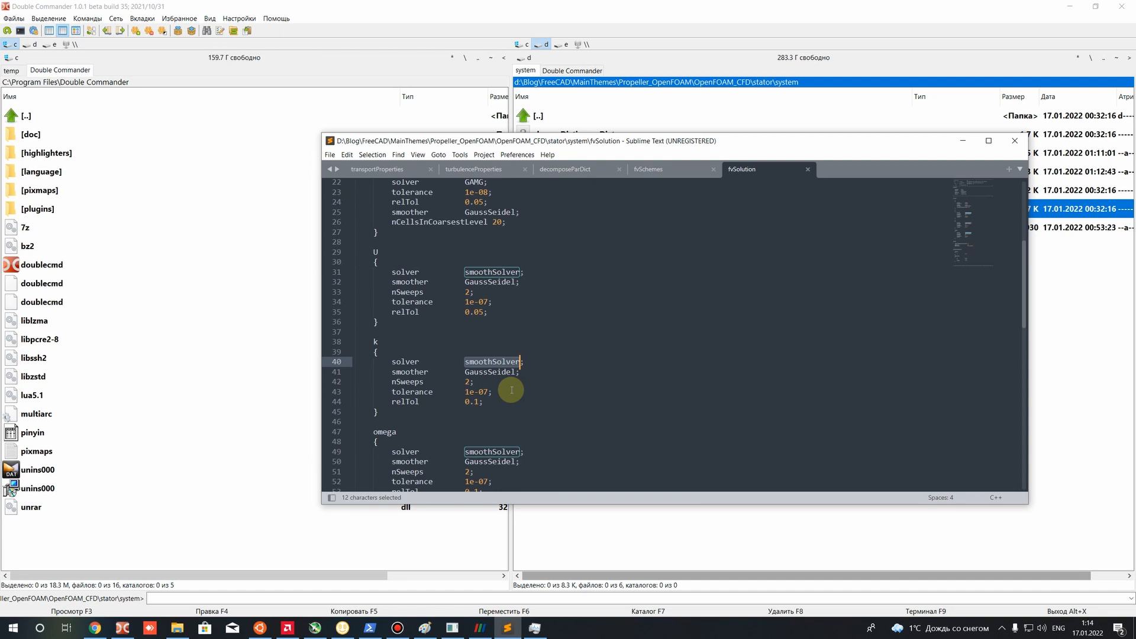
Review the omega solver block and the SIMPLE and relaxationFactors sections below it.
scroll(511, 390, down, 4)
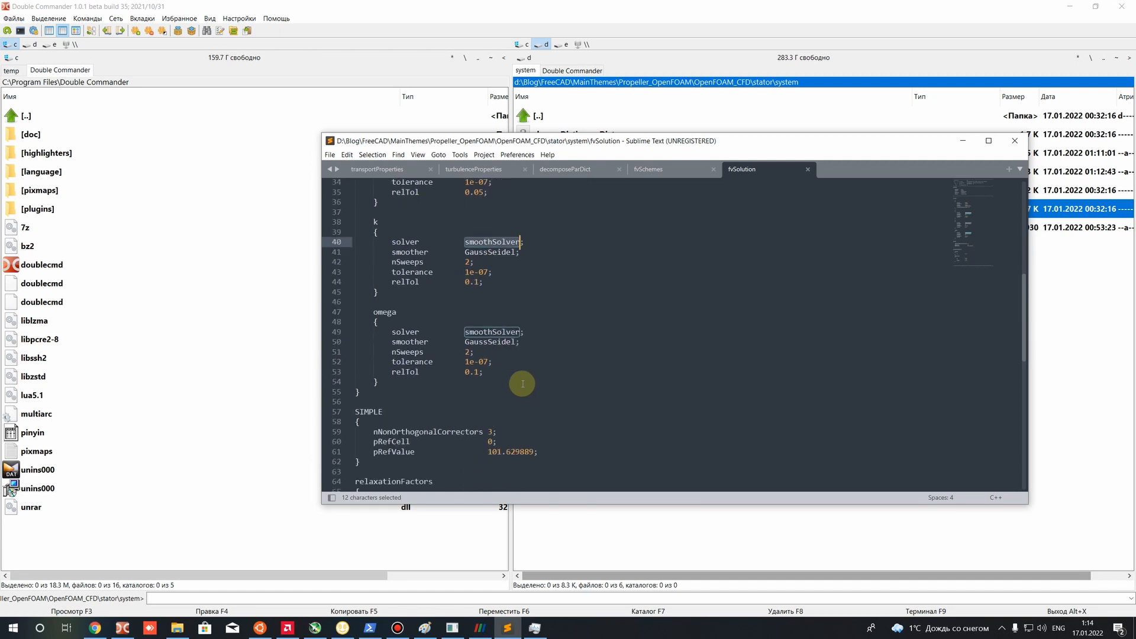
scroll(523, 383, down, 4)
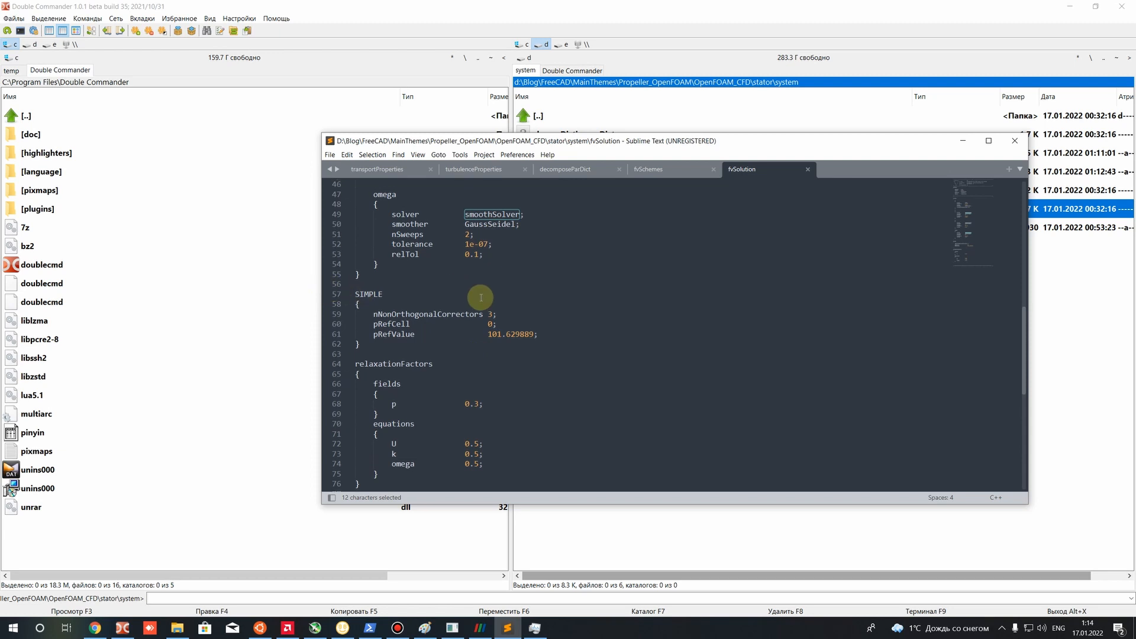
scroll(481, 298, up, 3)
click(514, 351)
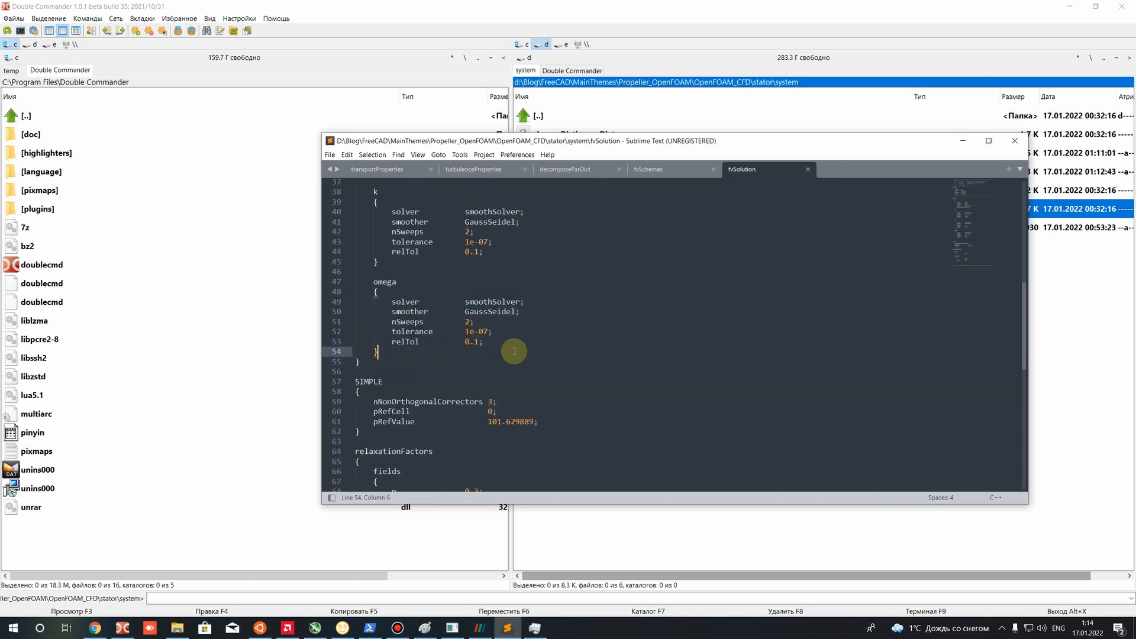
Examine the nNonOrthogonalCorrectors entry and its value in the SIMPLE block of fvSolution.
scroll(505, 363, down, 2)
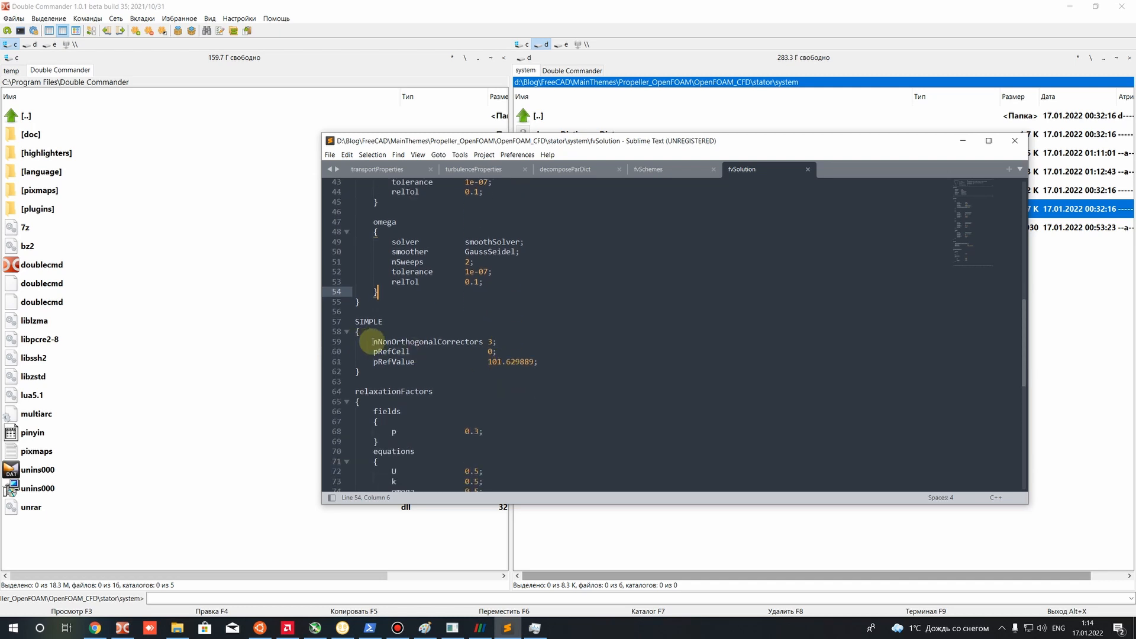
drag(373, 342, 482, 339)
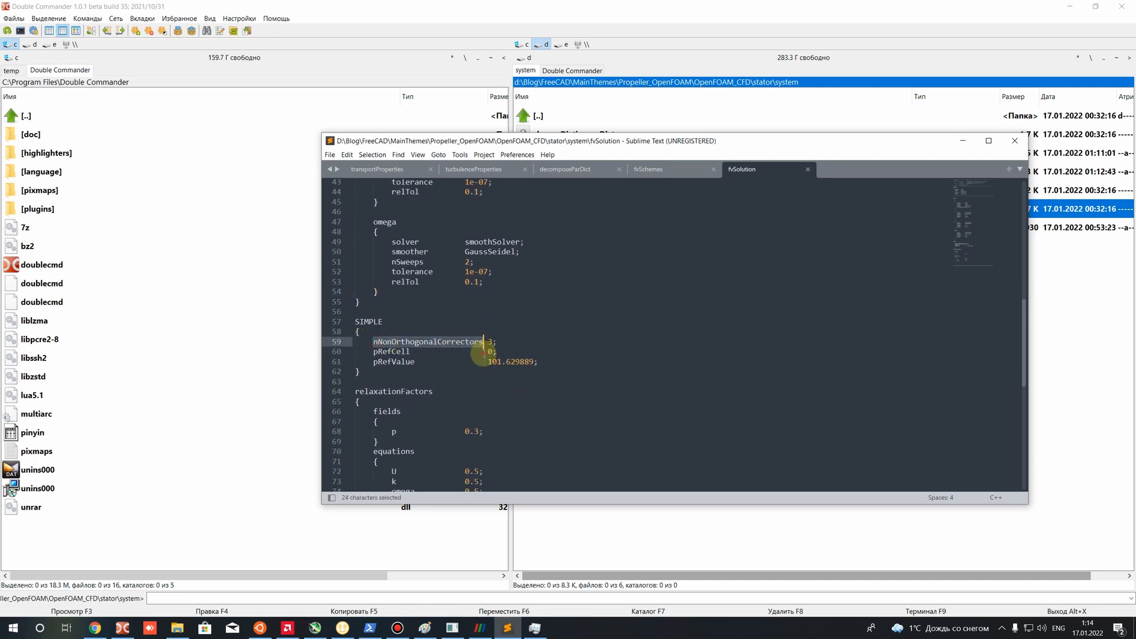
click(486, 353)
double_click(491, 342)
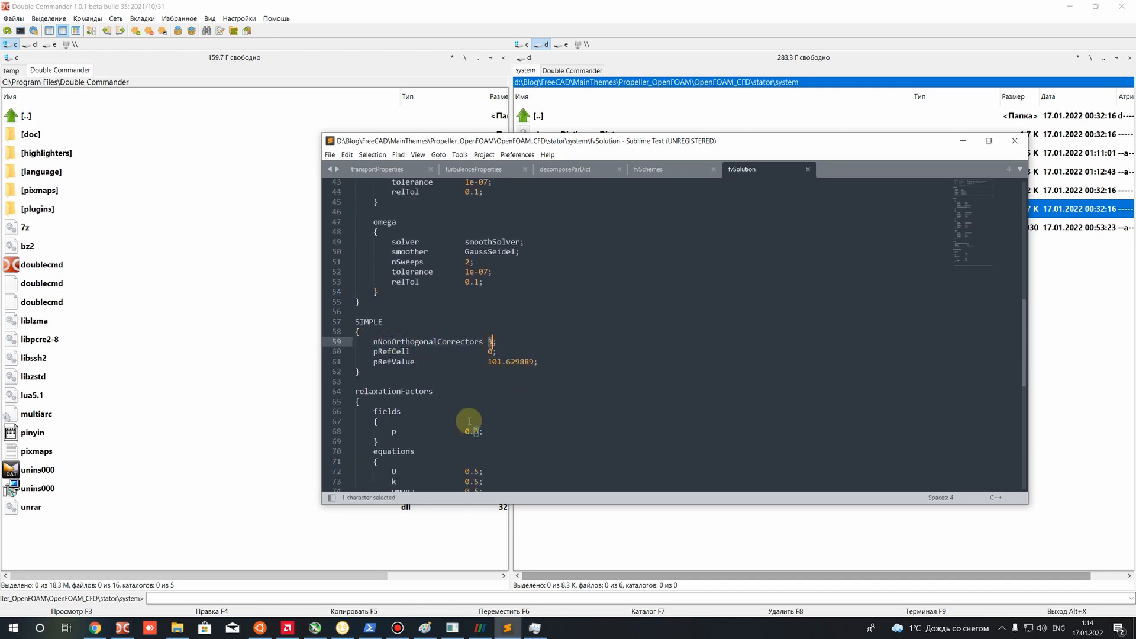
Recheck the number of non-orthogonal correctors set above pRefCell and pRefValue in fvSolution.
click(448, 363)
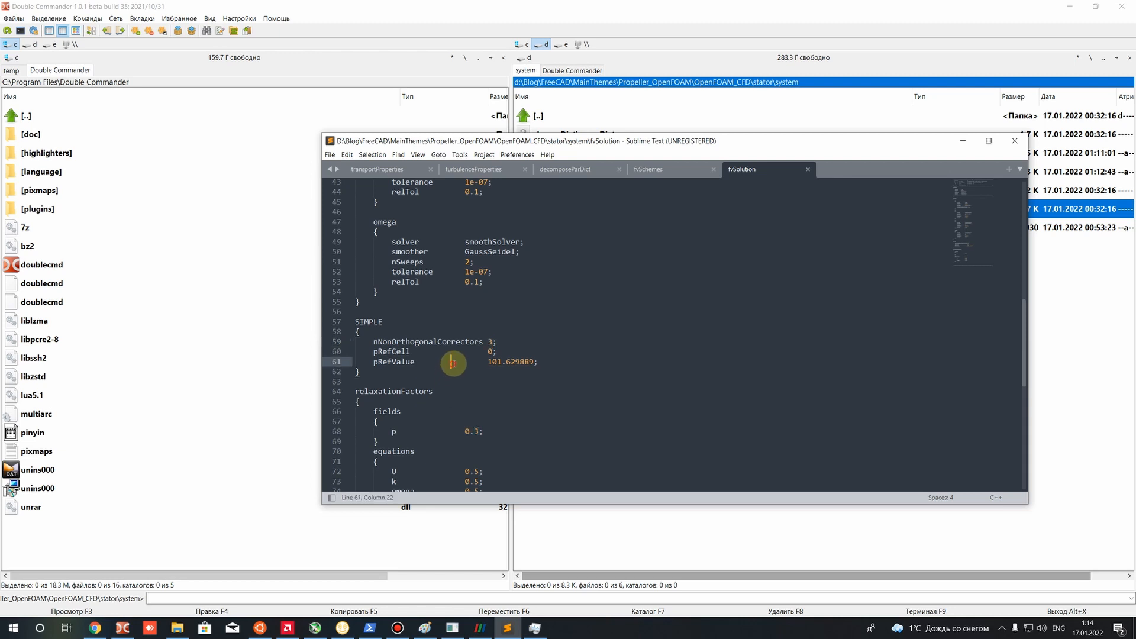
click(491, 342)
click(502, 353)
drag(487, 342, 499, 342)
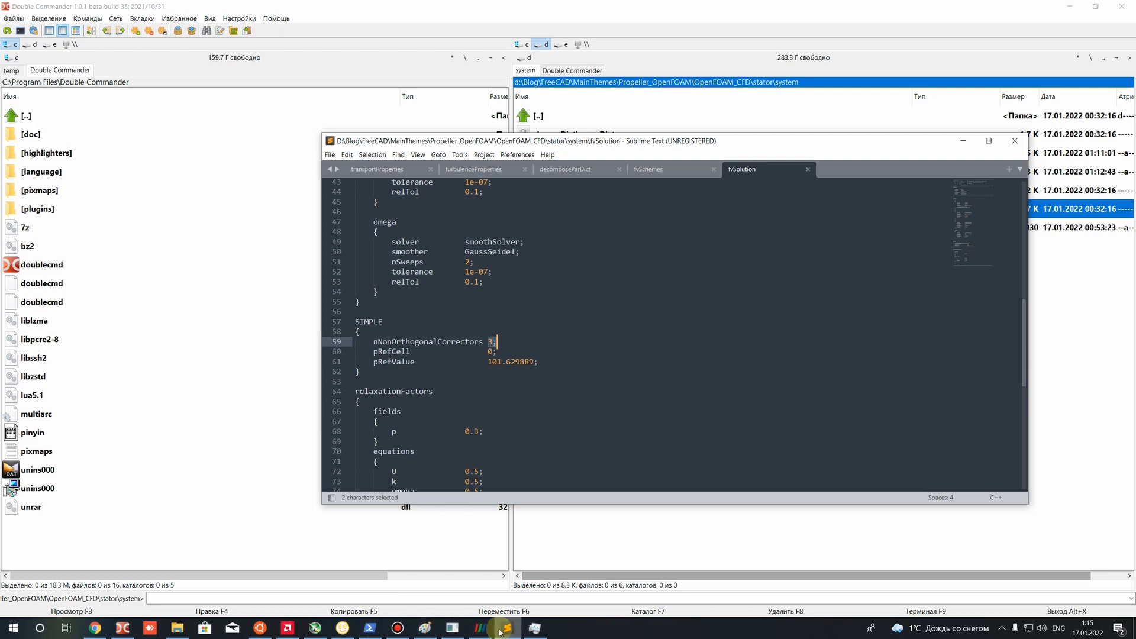
Switch to the Ubuntu terminal and quit the interactive set-editing session where the rotor cell zone was created.
click(260, 628)
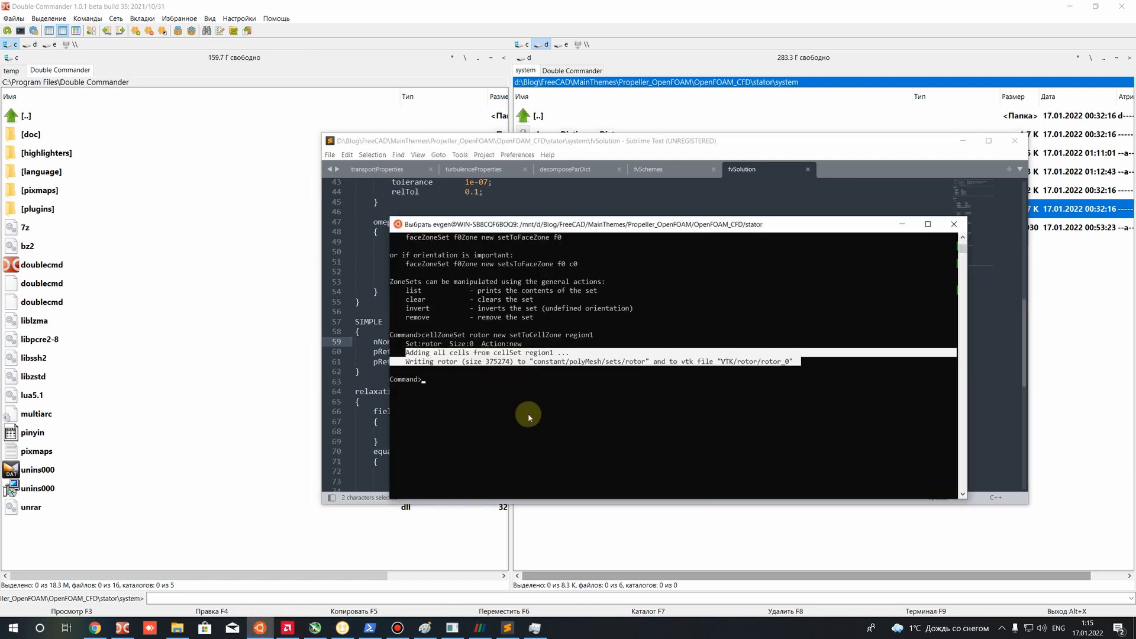
key(Up)
key(Up)
key(BackSpace)
key(BackSpace)
key(BackSpace)
key(BackSpace)
key(BackSpace)
key(BackSpace)
key(BackSpace)
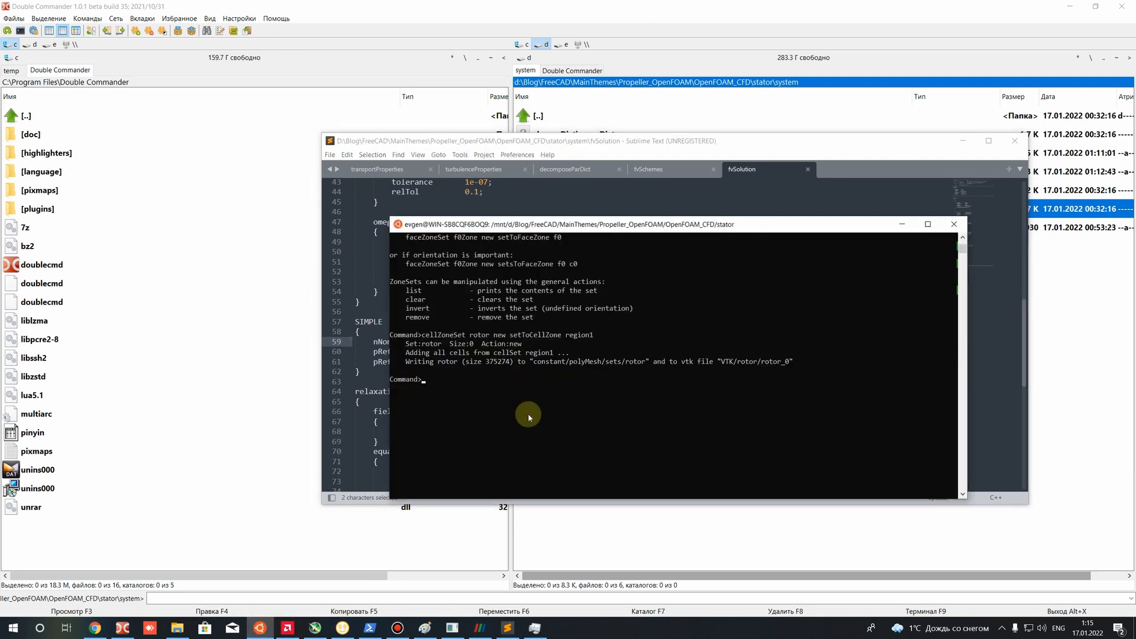
text(quit)
key(Return)
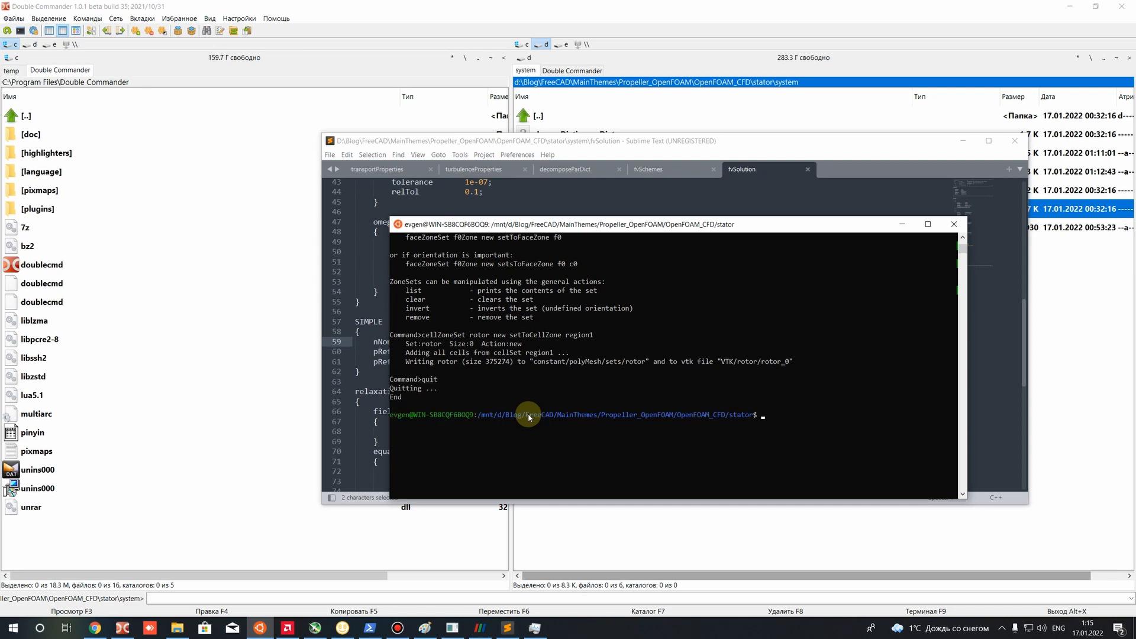
List the stator case folder, then run checkMesh and examine the maximum mesh non-orthogonality.
text(ls)
key(Return)
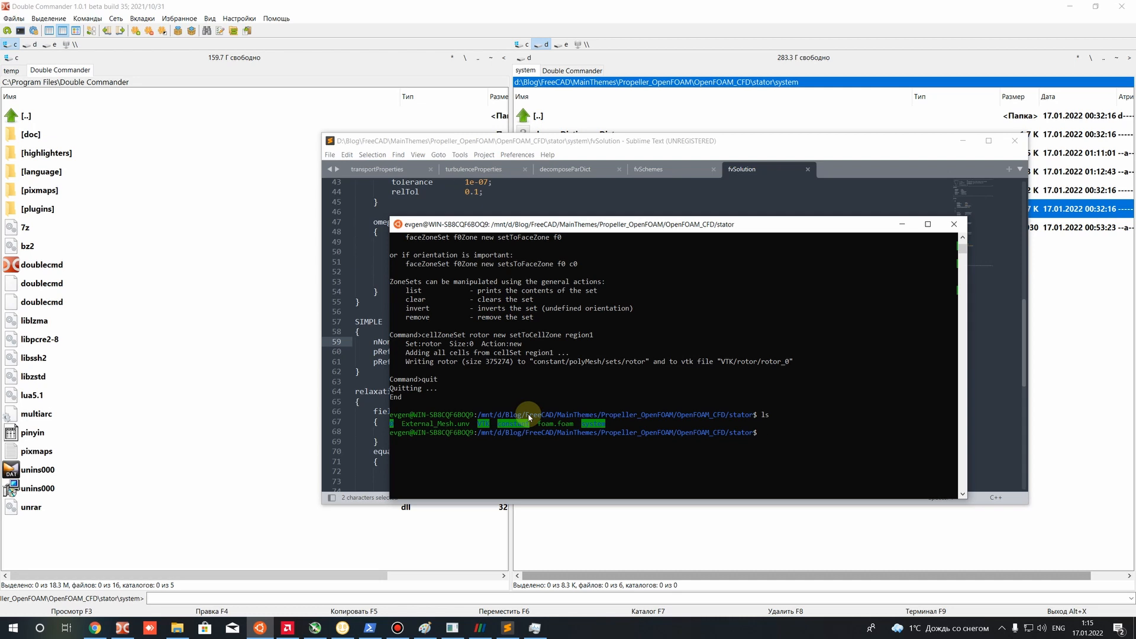
text(checkMesh)
key(Return)
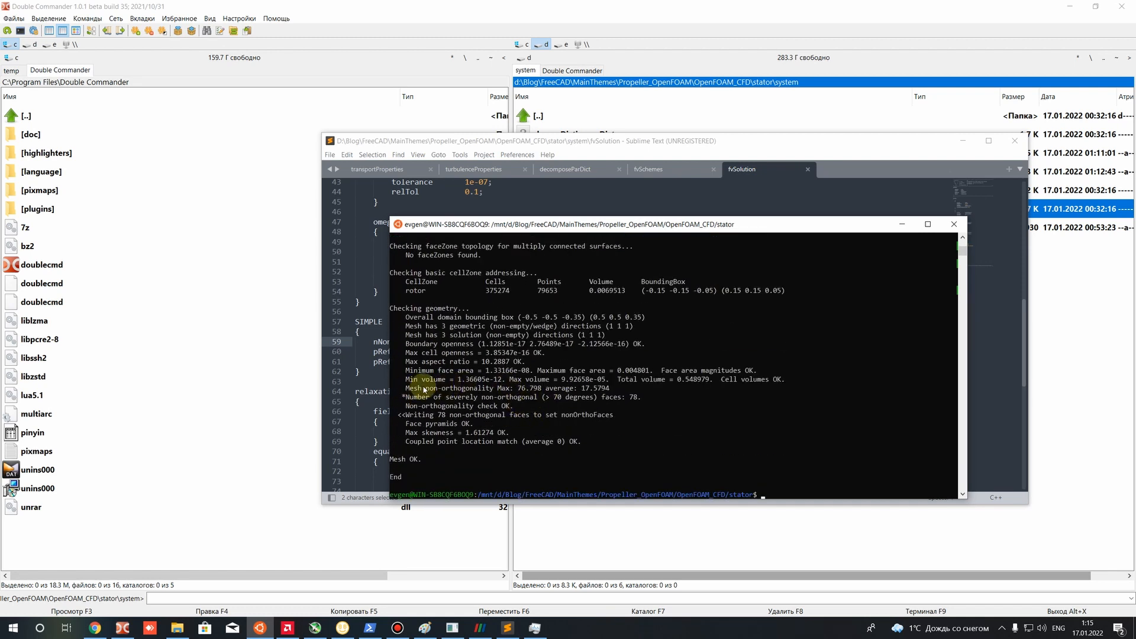
drag(426, 388, 540, 390)
click(534, 391)
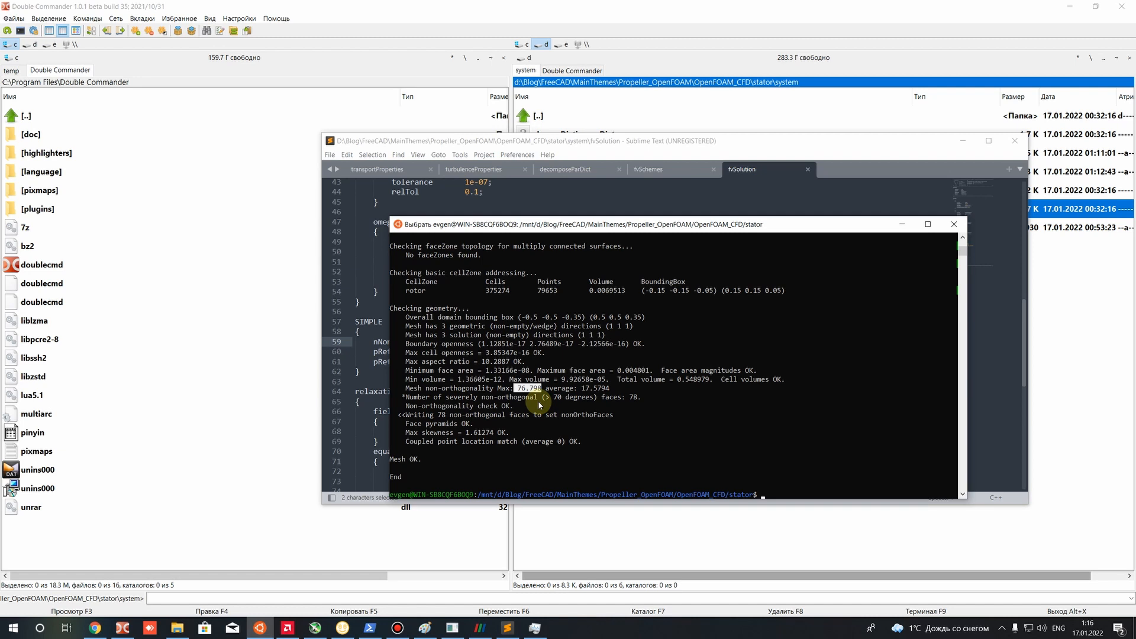
Return to fvSolution in Sublime Text and review nNonOrthogonalCorrectors, pRefCell and pRefValue in the SIMPLE block.
click(707, 201)
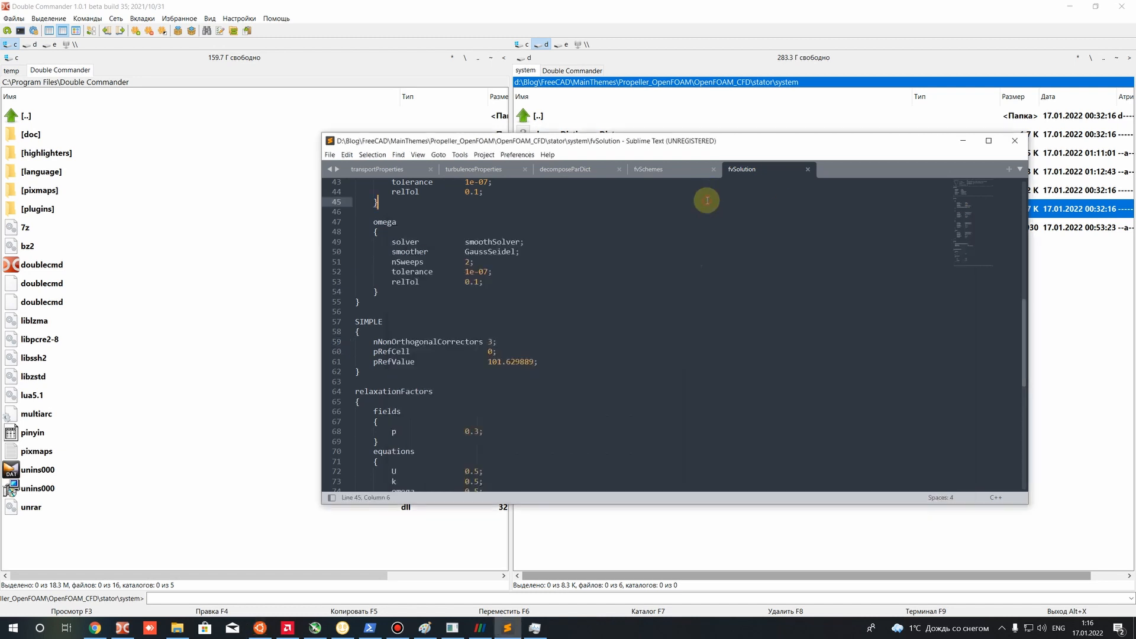
click(453, 372)
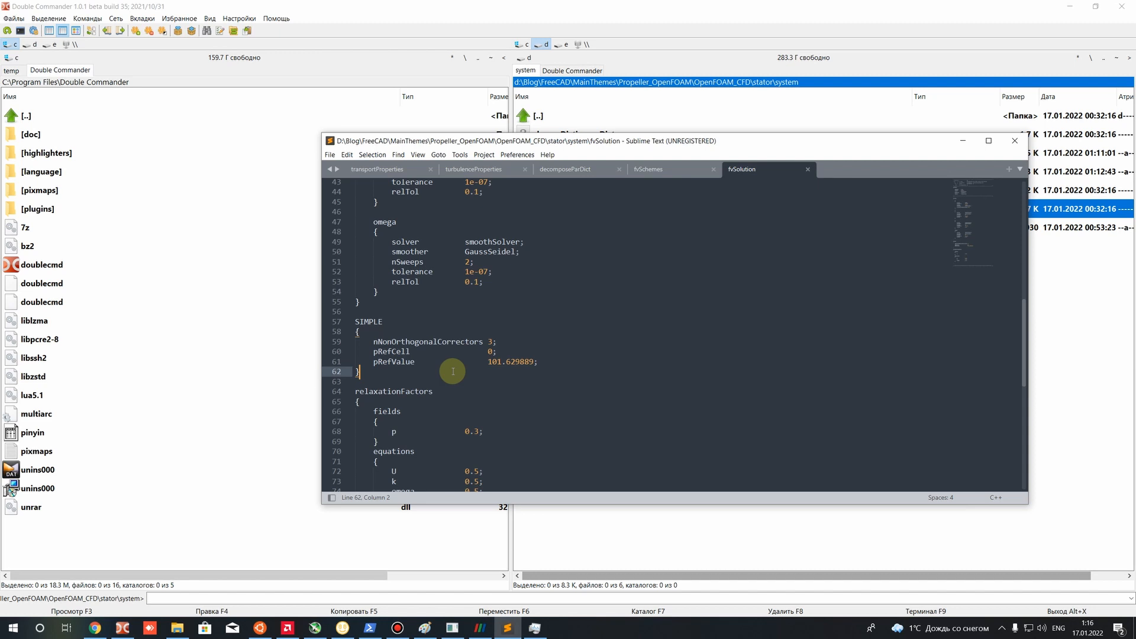
click(411, 378)
scroll(411, 377, down, 2)
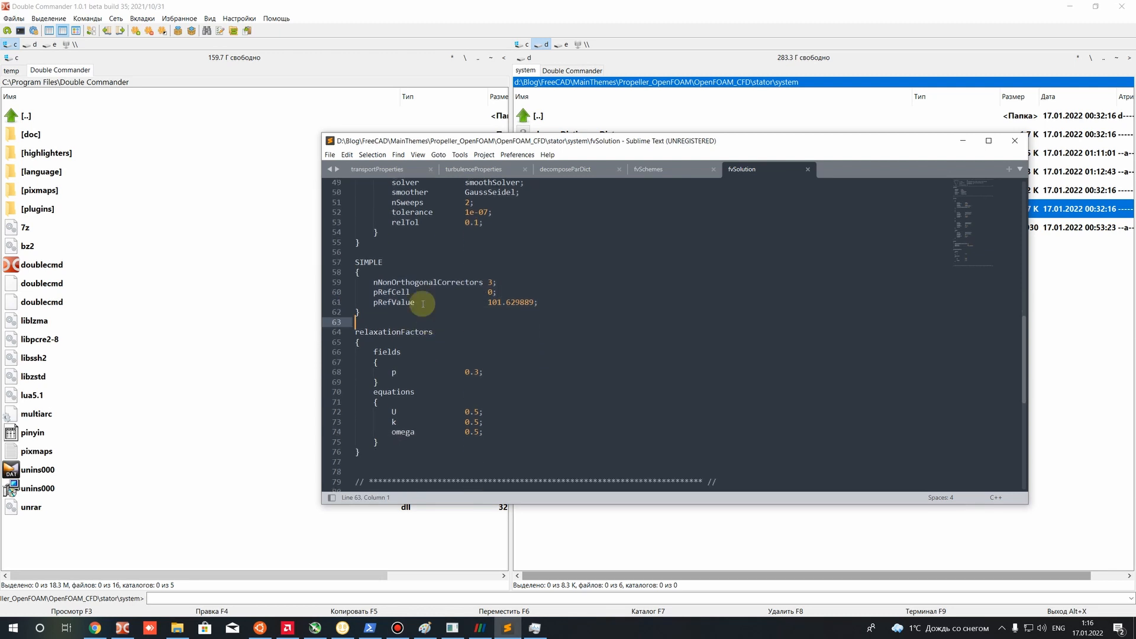
drag(379, 281, 498, 285)
drag(479, 345, 479, 348)
click(525, 374)
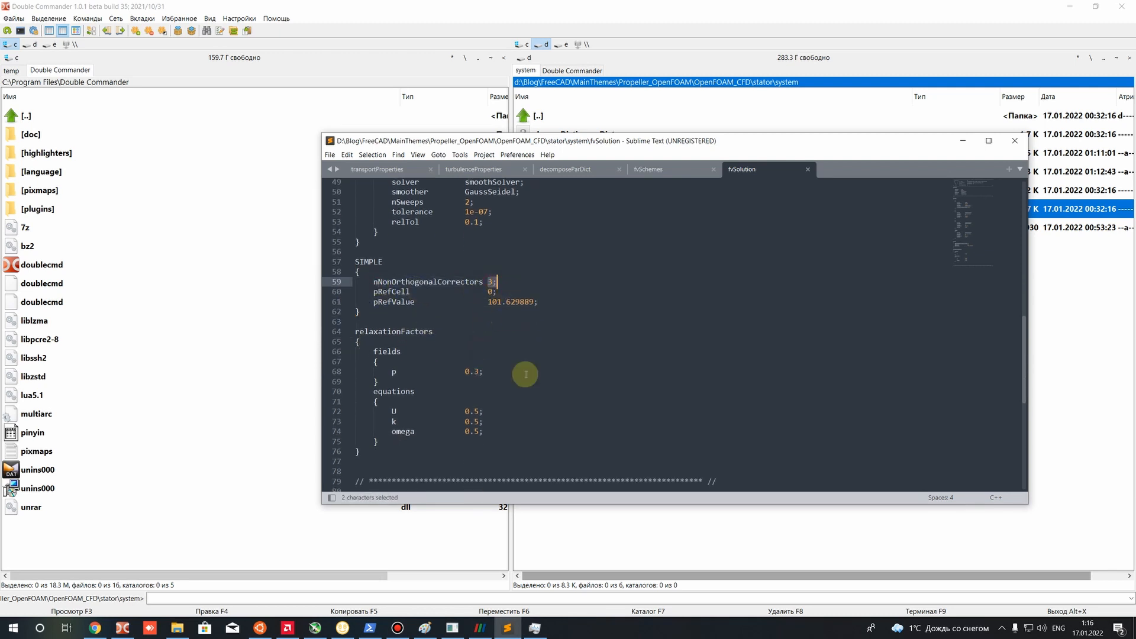
click(549, 310)
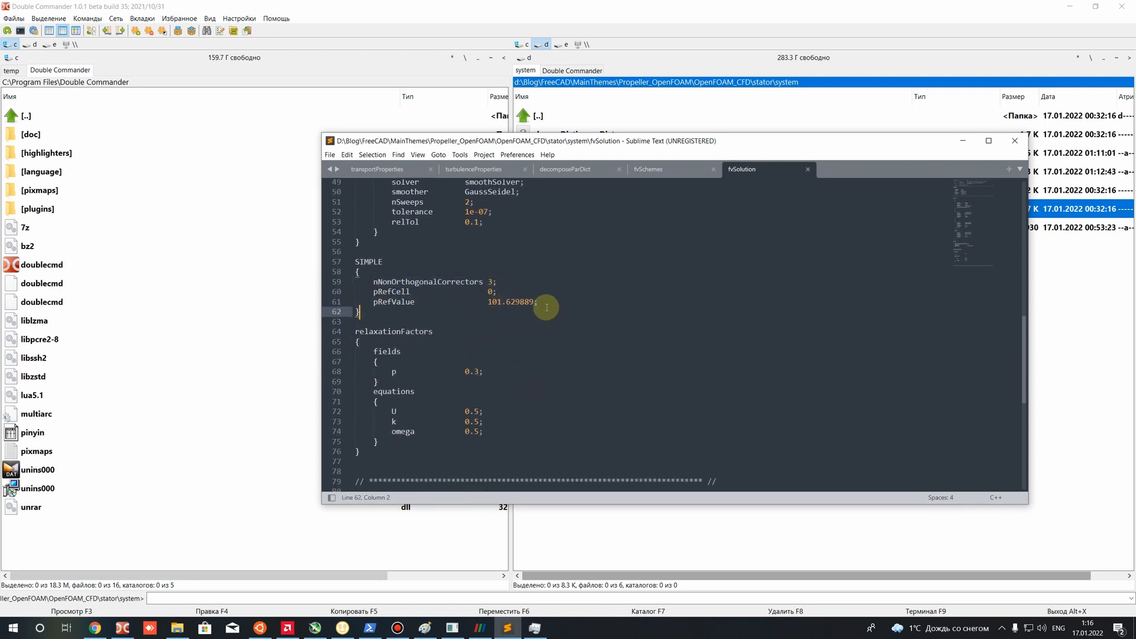
drag(538, 302, 334, 295)
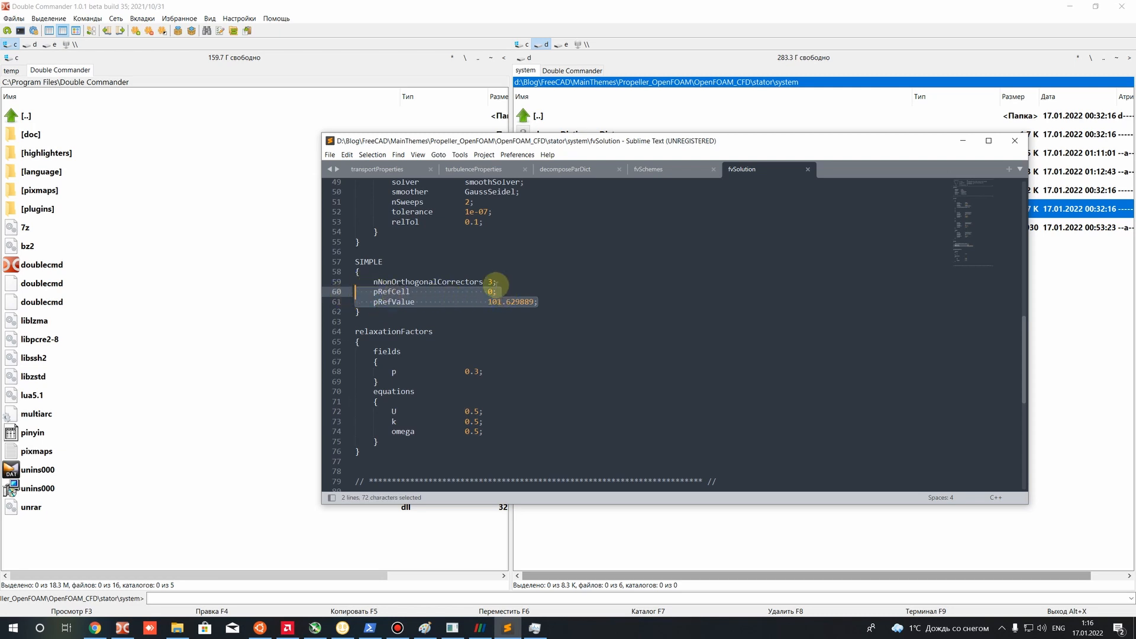
Switch to Double Commander and open the pressure file p from the stator case's 0 folder in Sublime Text.
drag(549, 145, 551, 188)
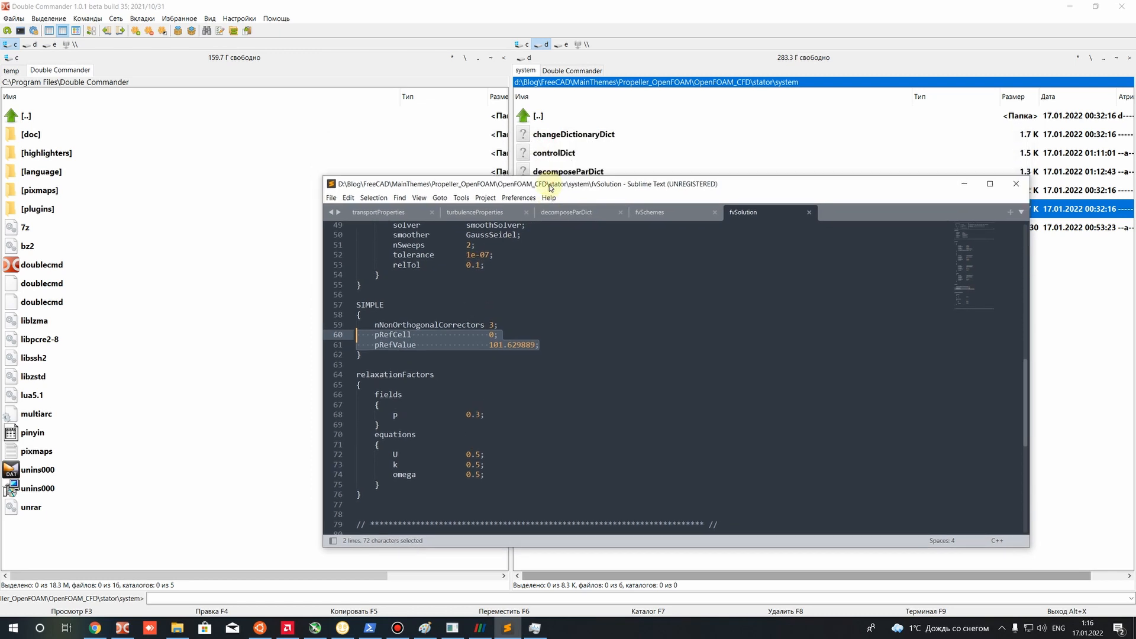
double_click(537, 116)
double_click(536, 134)
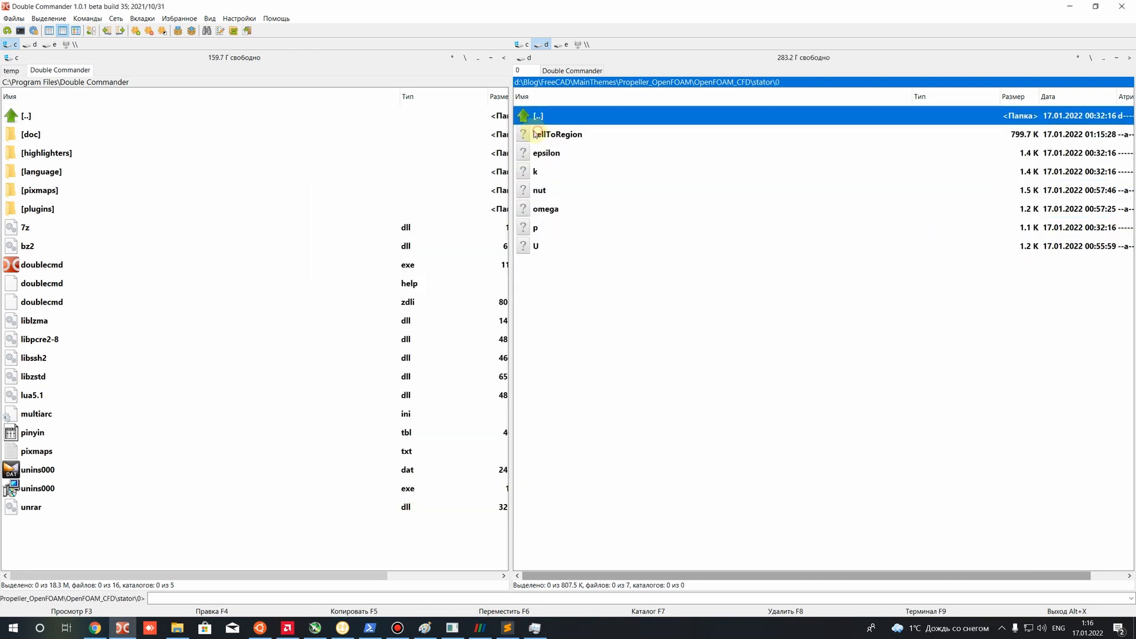
right_click(535, 229)
click(566, 261)
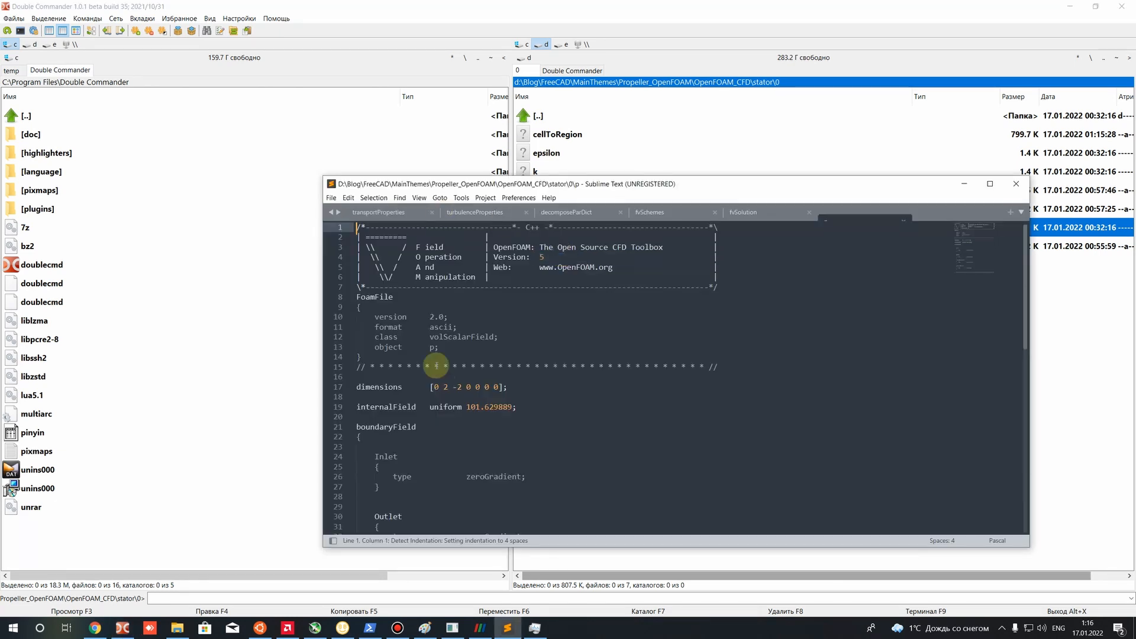
Examine the Inlet and Outlet boundary types and the internalField value in the pressure file p.
scroll(444, 367, down, 4)
scroll(431, 333, down, 2)
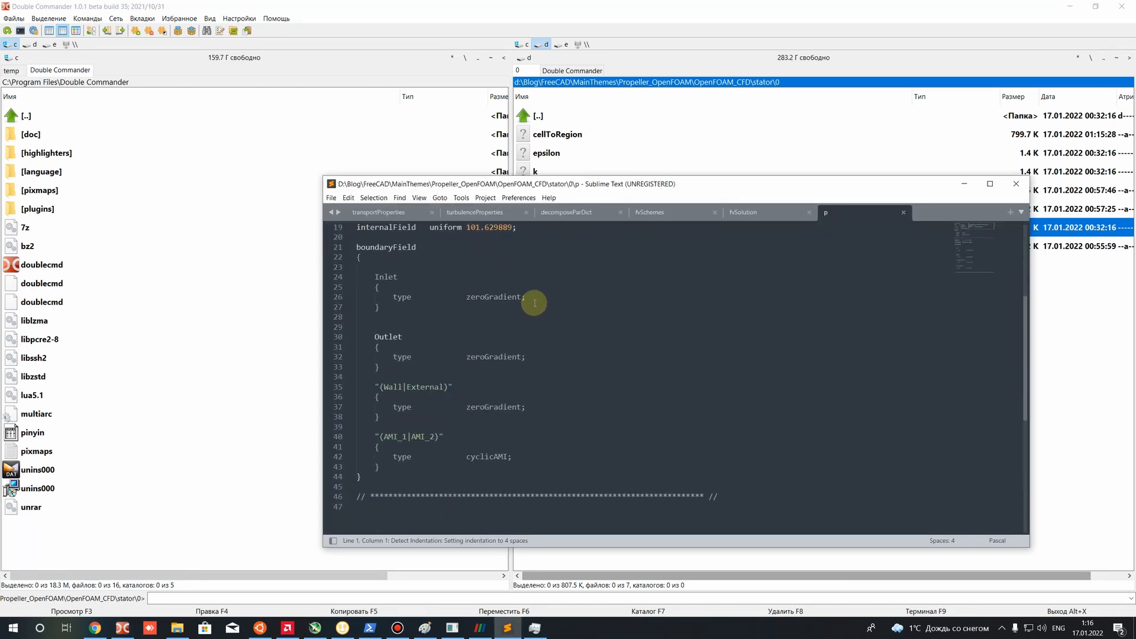
drag(532, 303, 468, 298)
drag(527, 357, 467, 357)
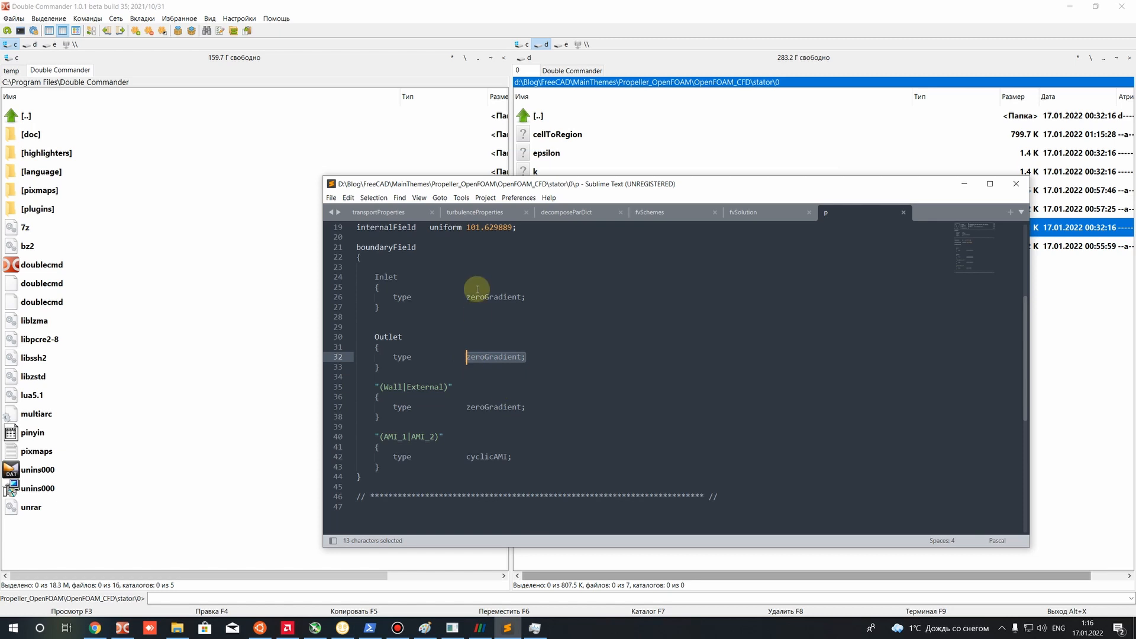
scroll(472, 296, up, 2)
drag(375, 337, 399, 337)
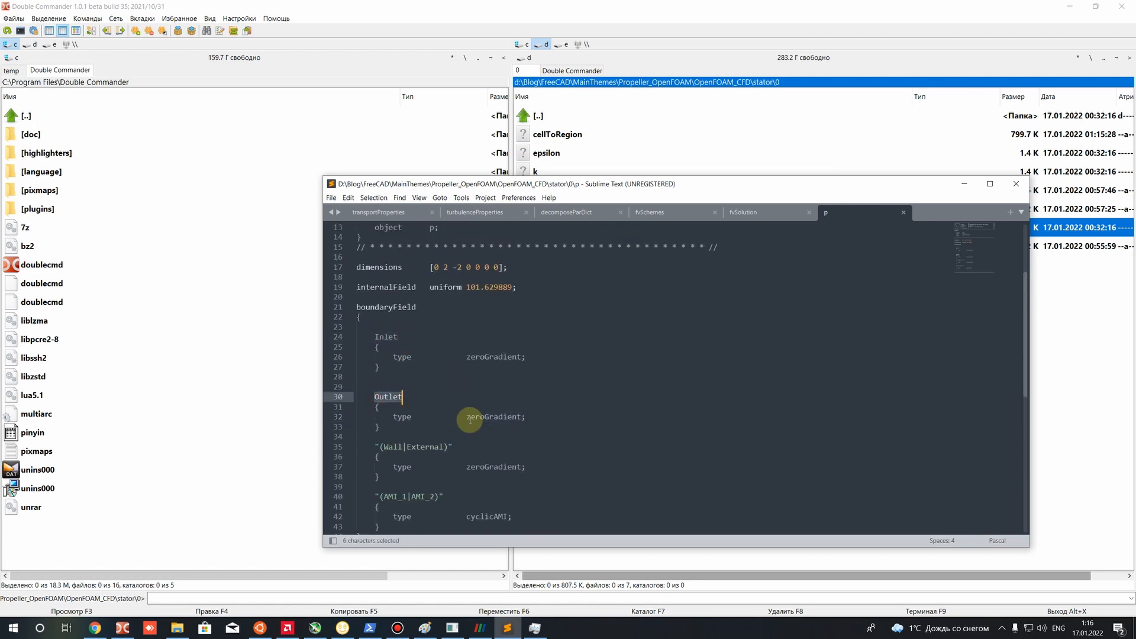
drag(466, 358, 512, 357)
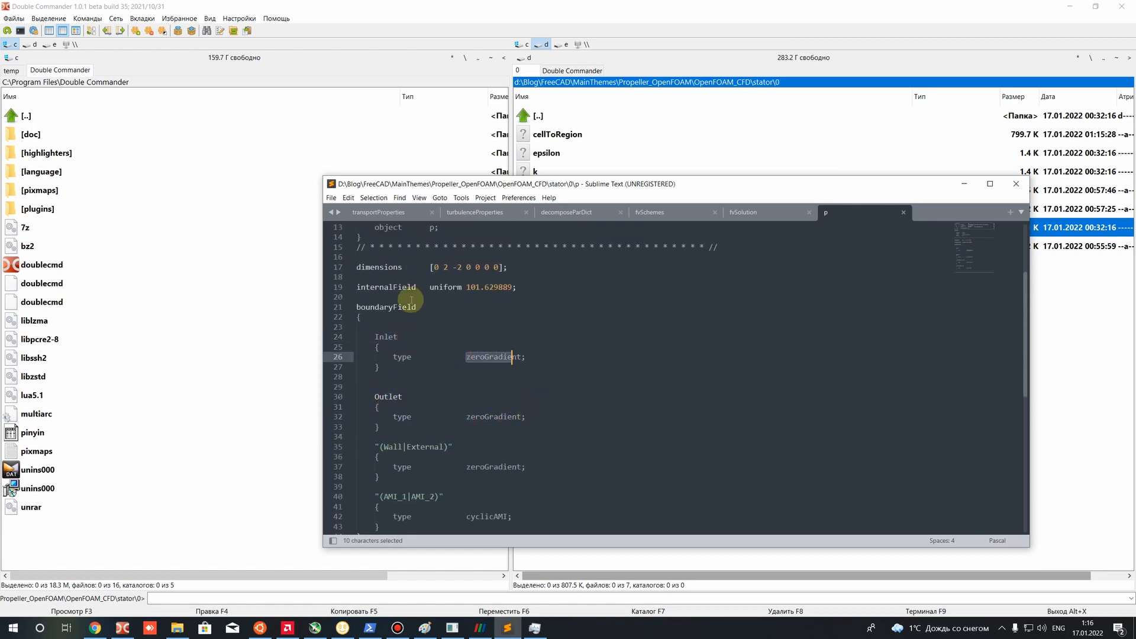
drag(366, 288, 389, 288)
drag(467, 288, 513, 288)
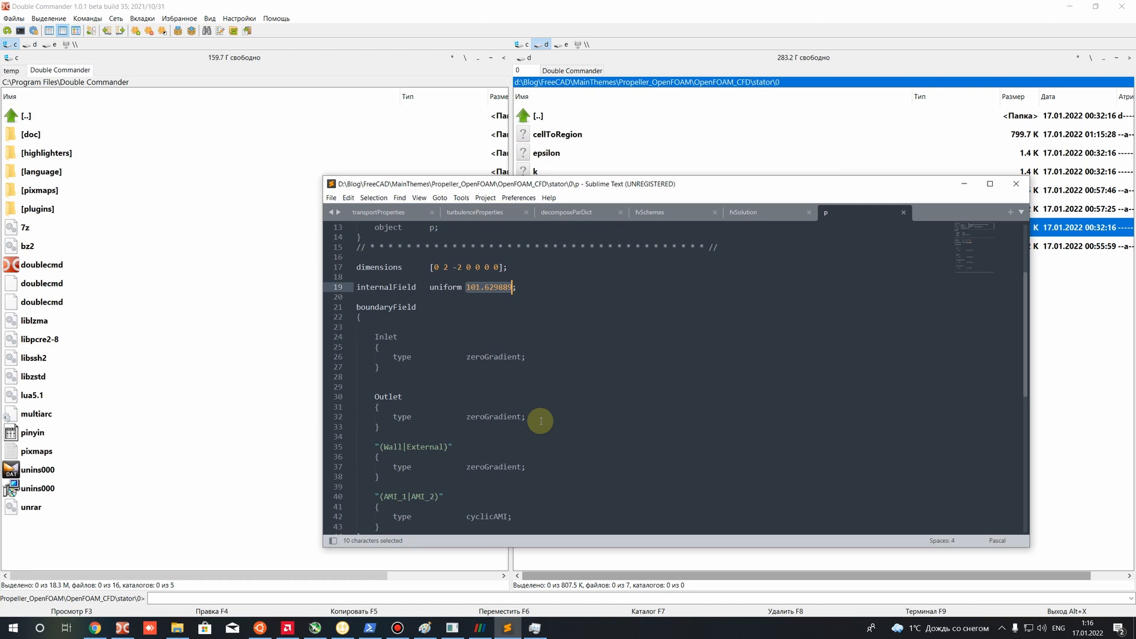
Go back to fvSolution and compare its pRefValue and pRefCell entries with the initial pressure field.
click(744, 214)
click(521, 384)
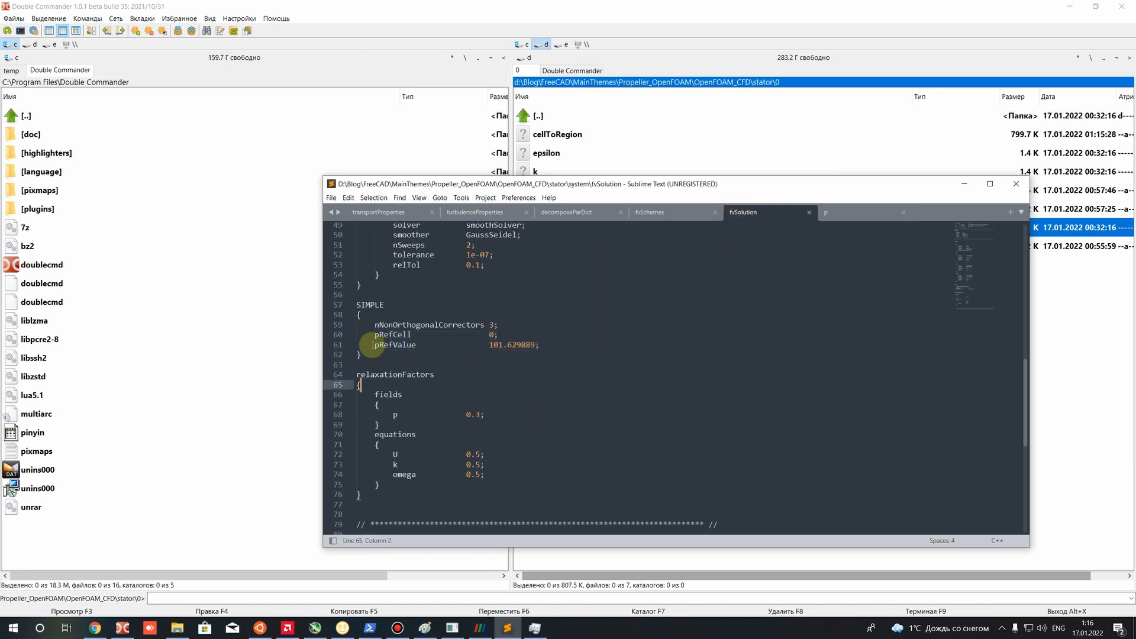
drag(380, 345, 386, 345)
click(442, 368)
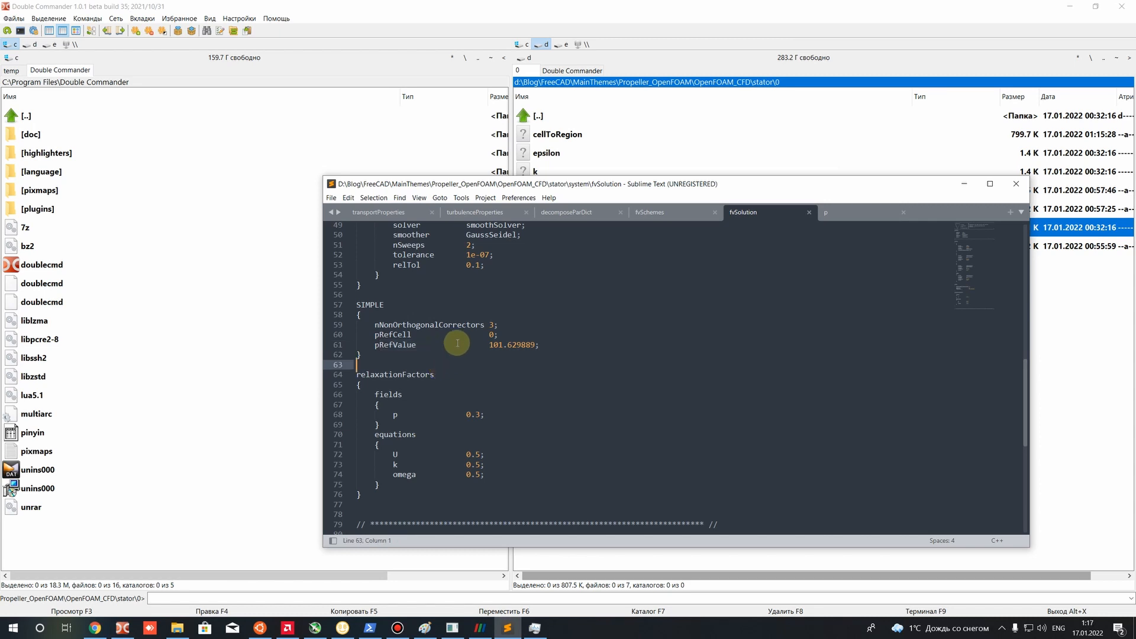
drag(374, 345, 379, 345)
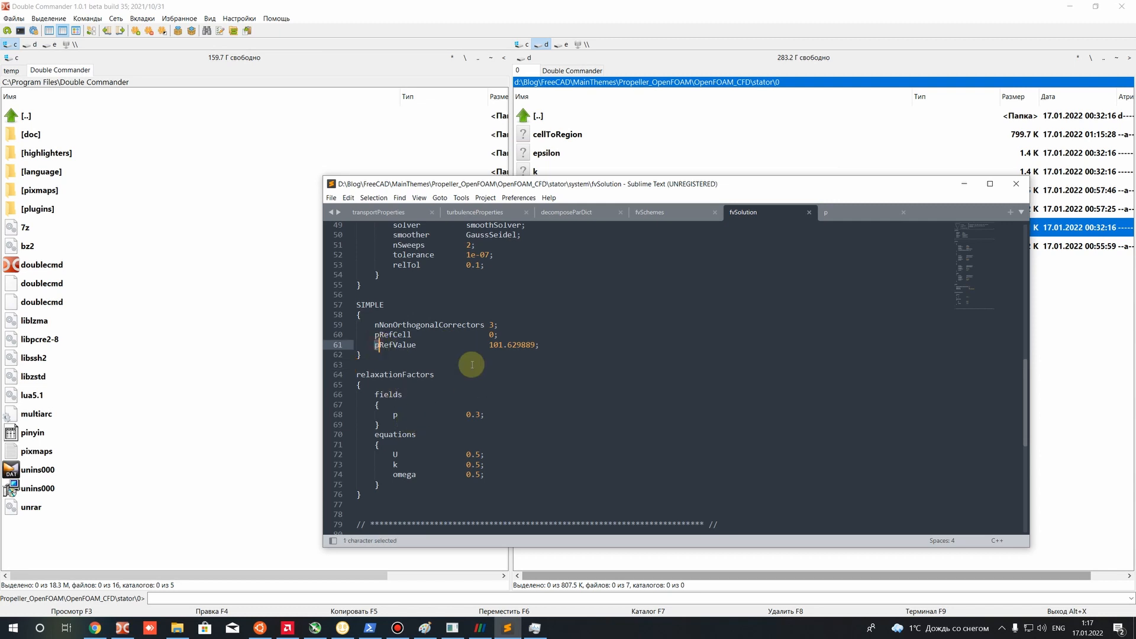
drag(374, 335, 403, 334)
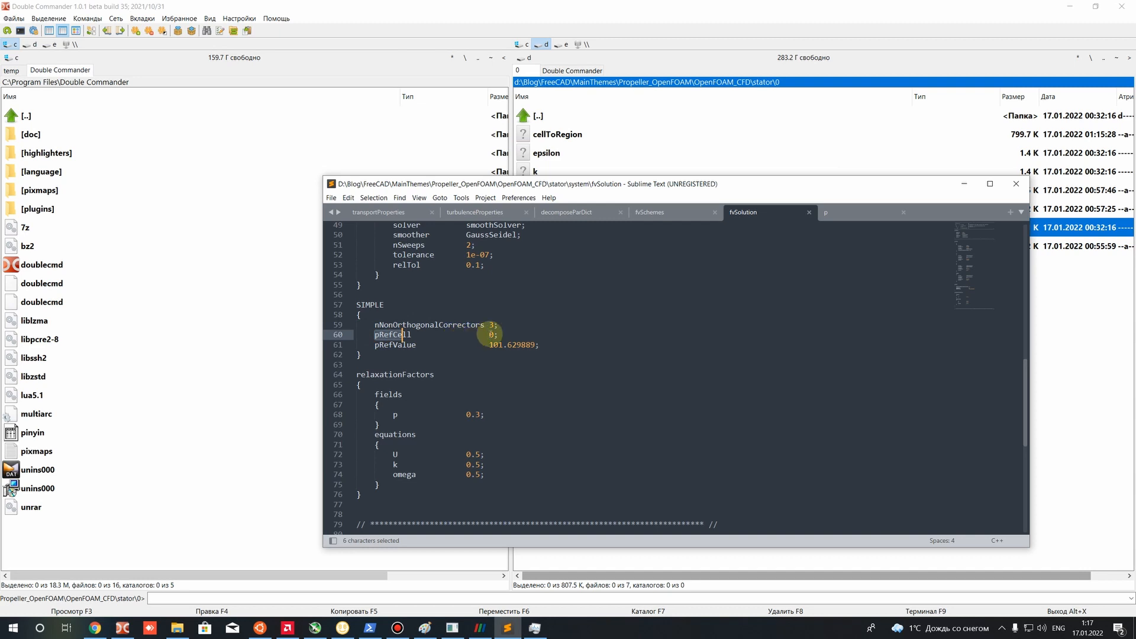
drag(489, 334, 494, 335)
click(512, 387)
click(500, 383)
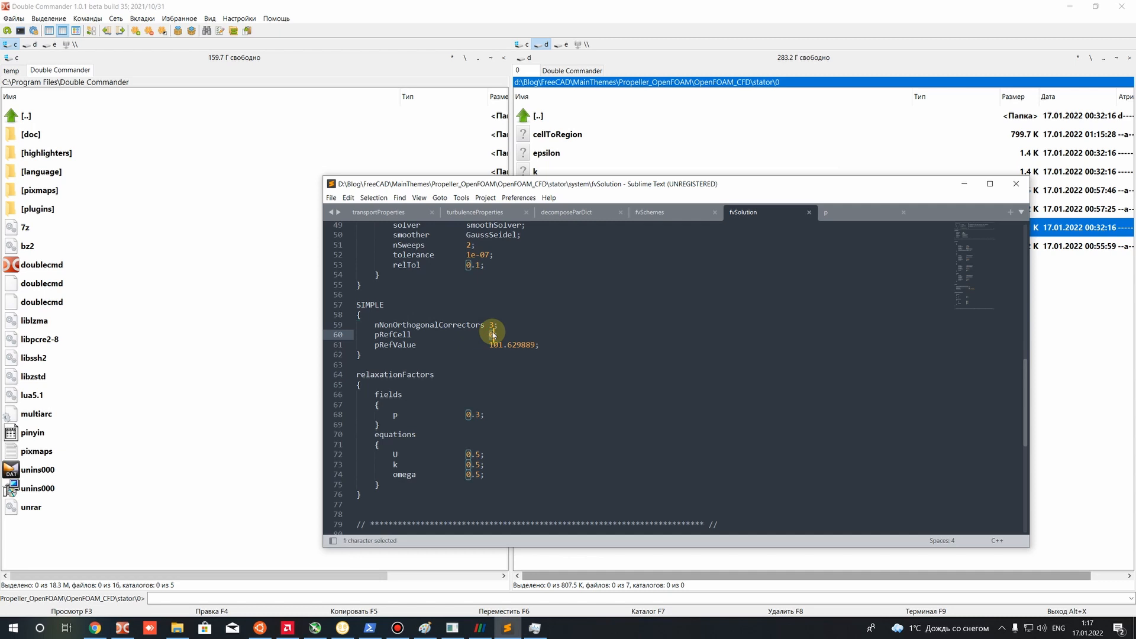
Try a pRefCell value of 100 in the SIMPLE block, and restore it to 0.
text(100)
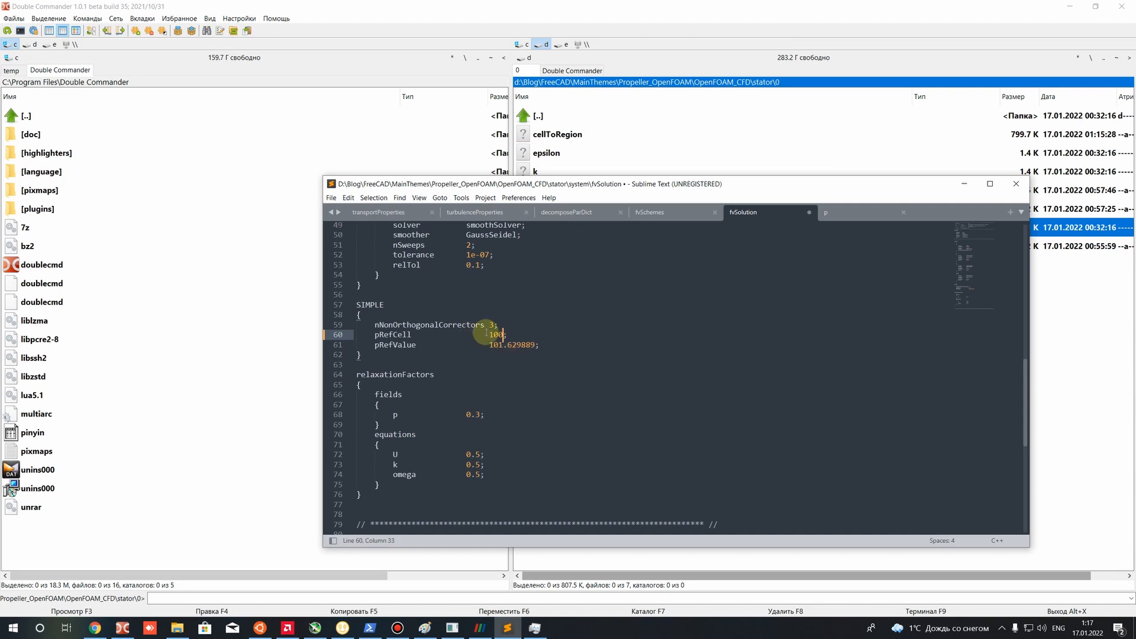
key(BackSpace)
key(BackSpace)
key(BackSpace)
text(0)
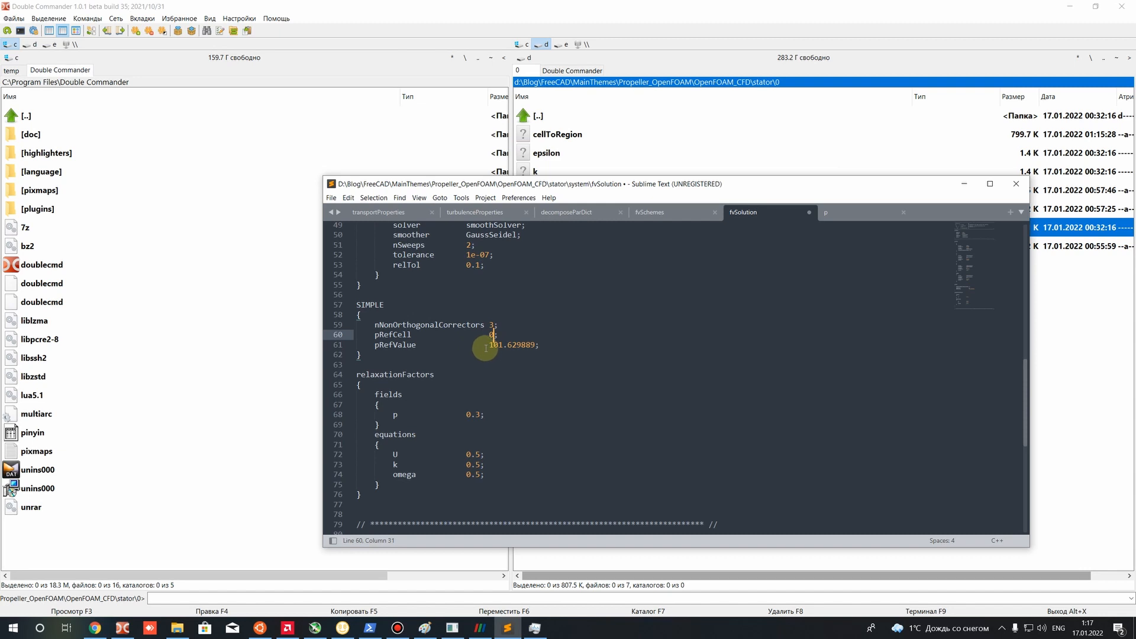
Save fvSolution and compare its pRefValue with the internalField value in the p file.
drag(489, 335, 504, 335)
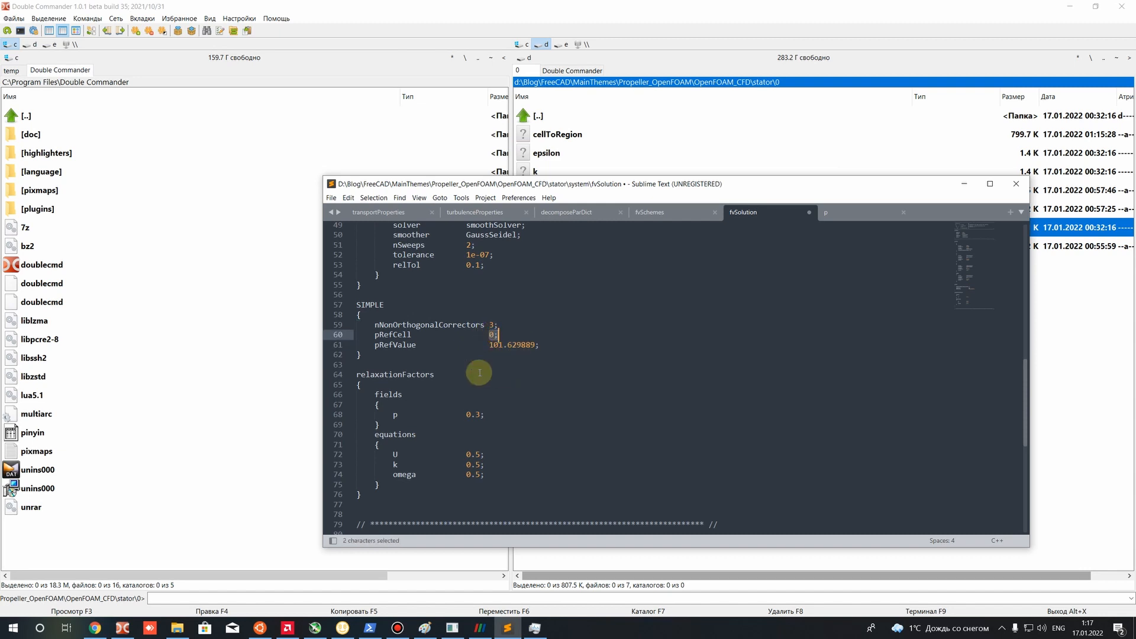
drag(392, 345, 417, 345)
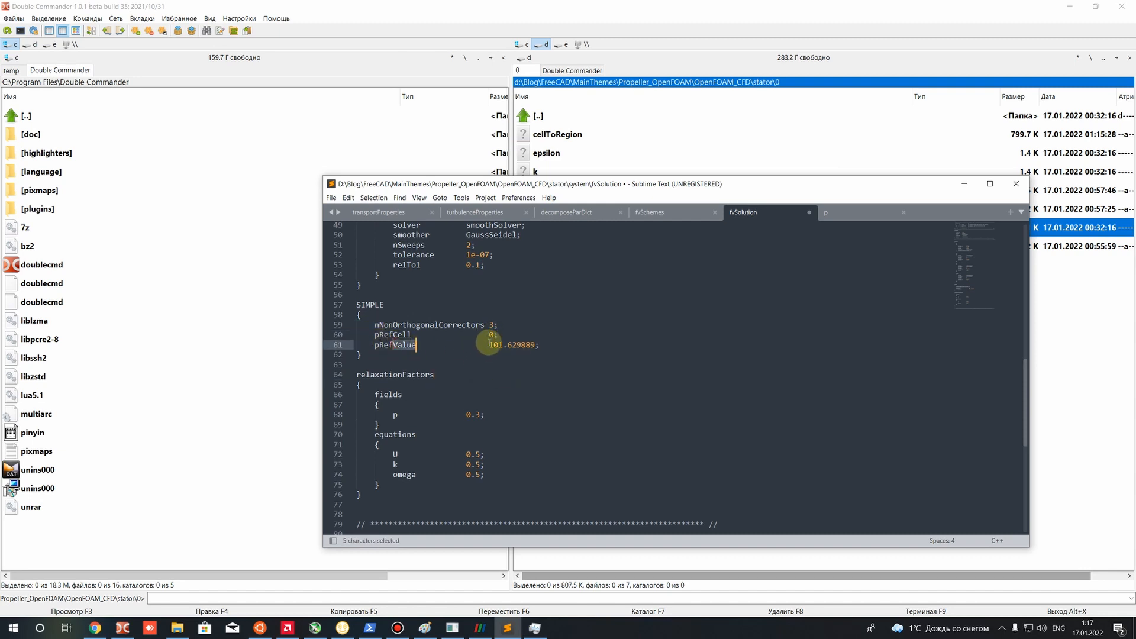
drag(489, 344, 543, 347)
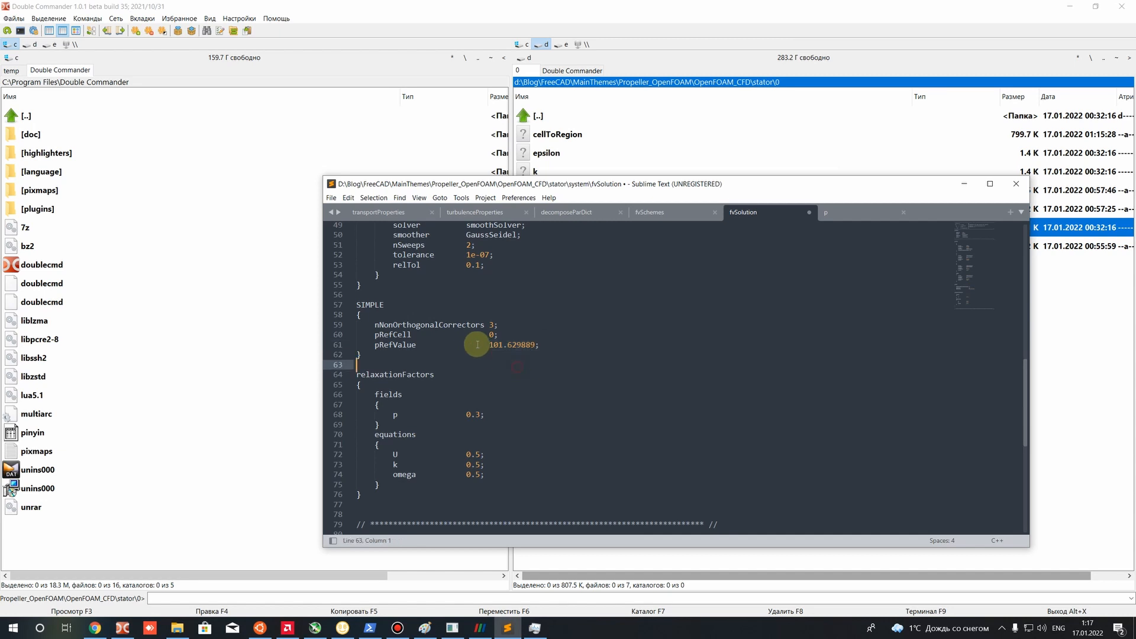
drag(489, 345, 536, 345)
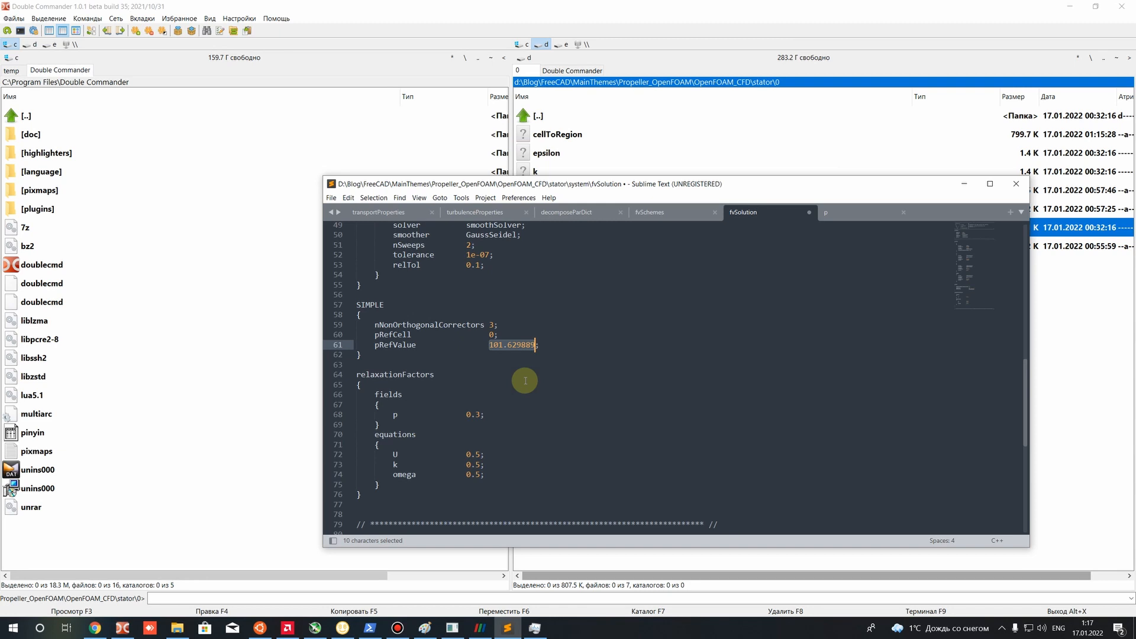
key(ctrl+s)
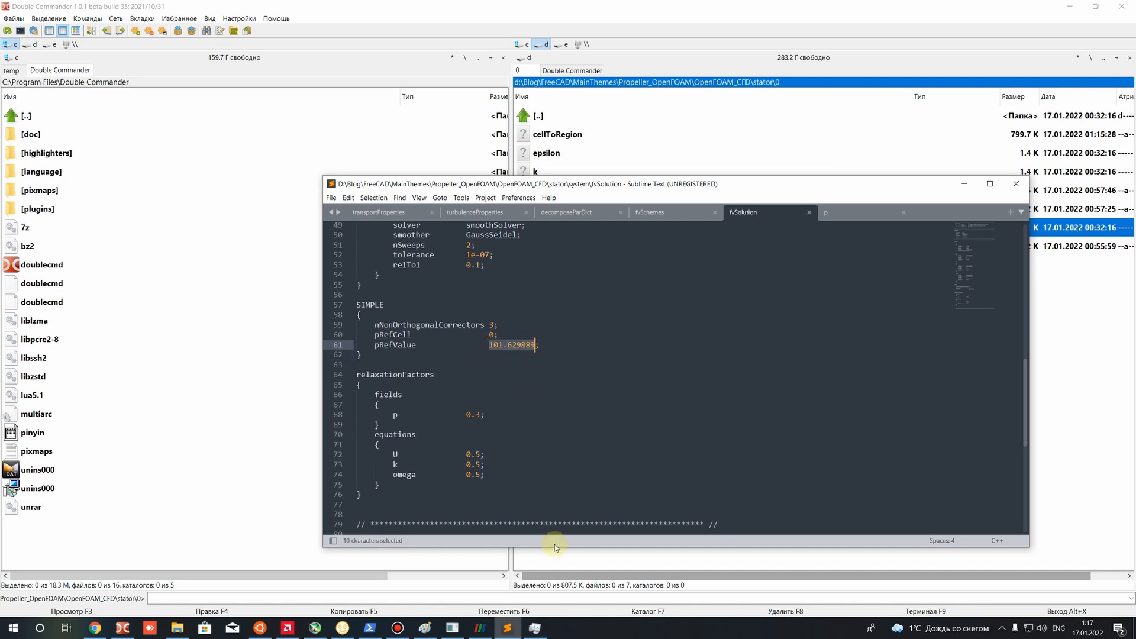
click(847, 212)
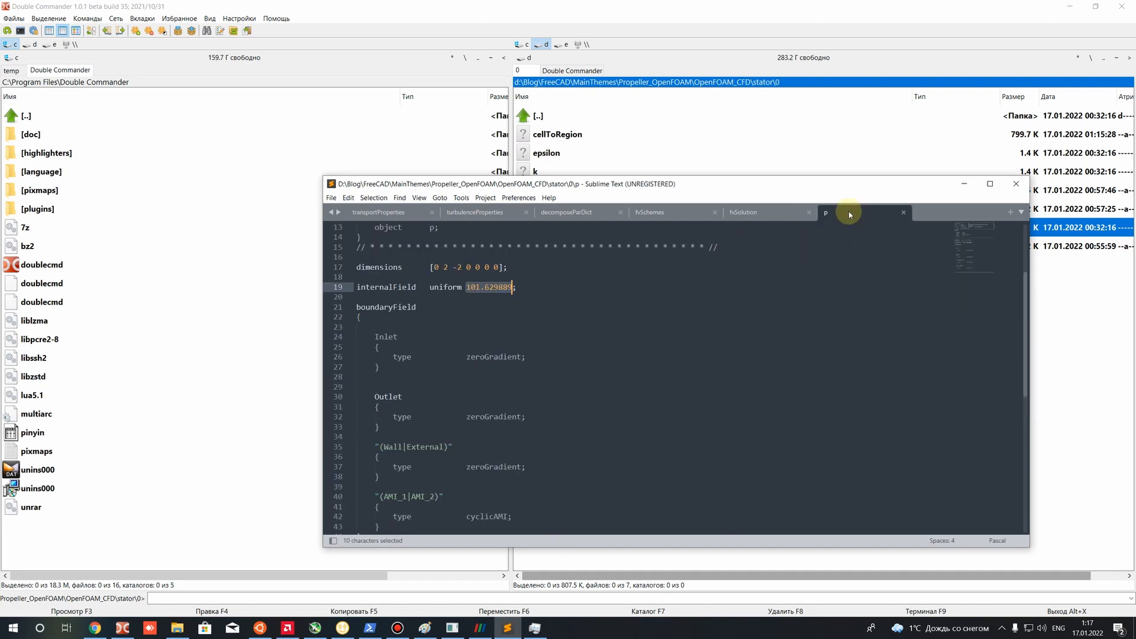
click(759, 214)
Examine the relaxationFactors block of fvSolution, including the values for p, U, k and omega.
scroll(521, 406, down, 2)
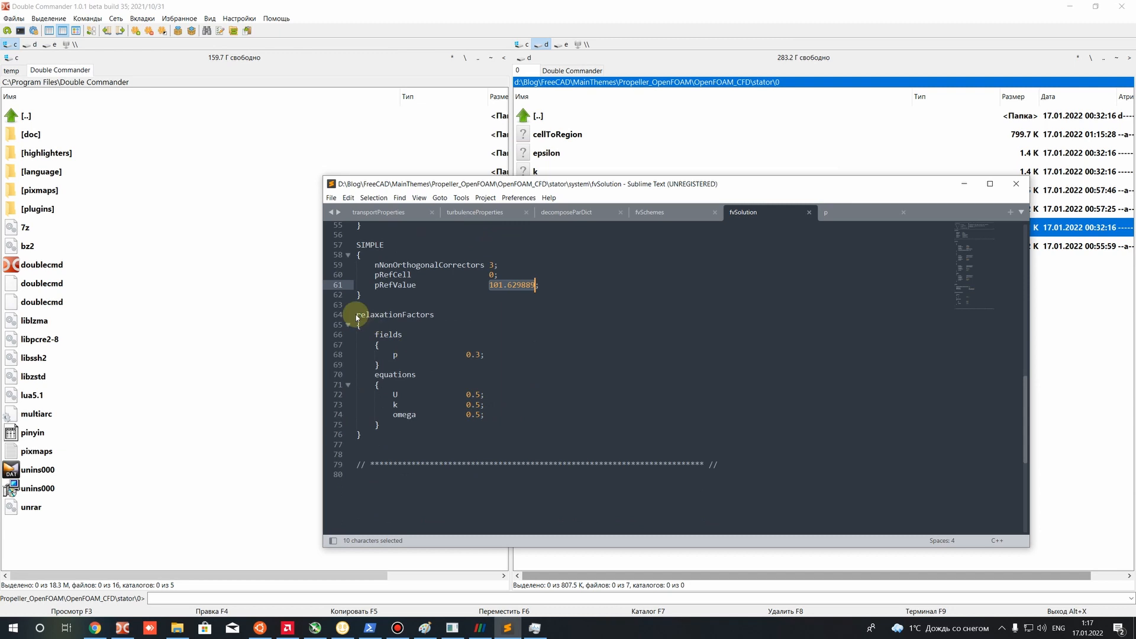
drag(357, 316, 435, 315)
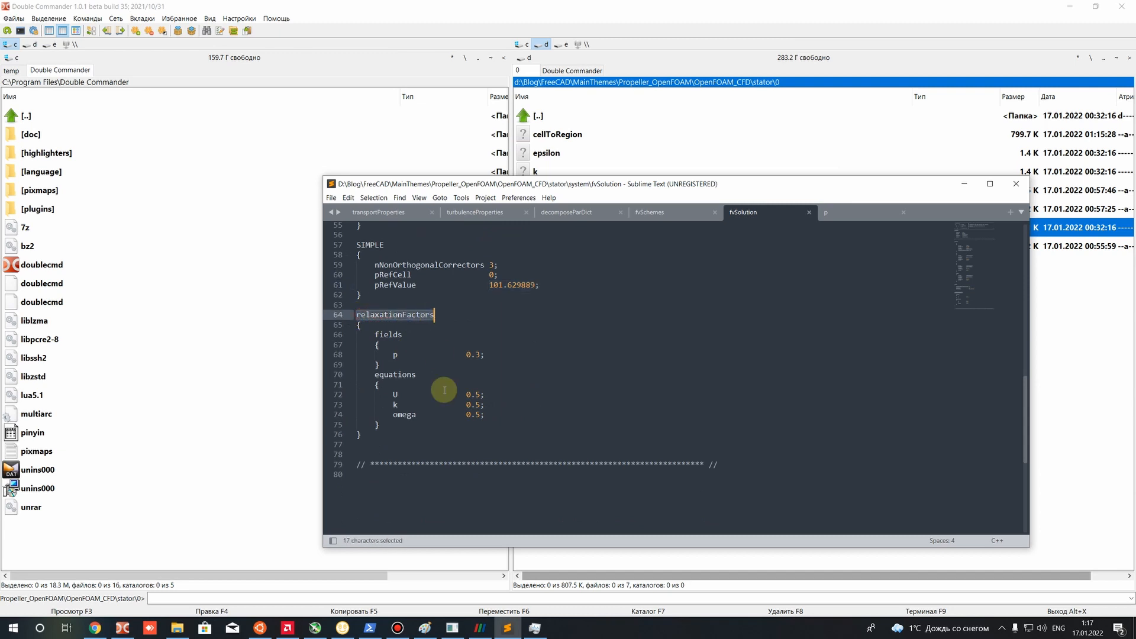
click(393, 363)
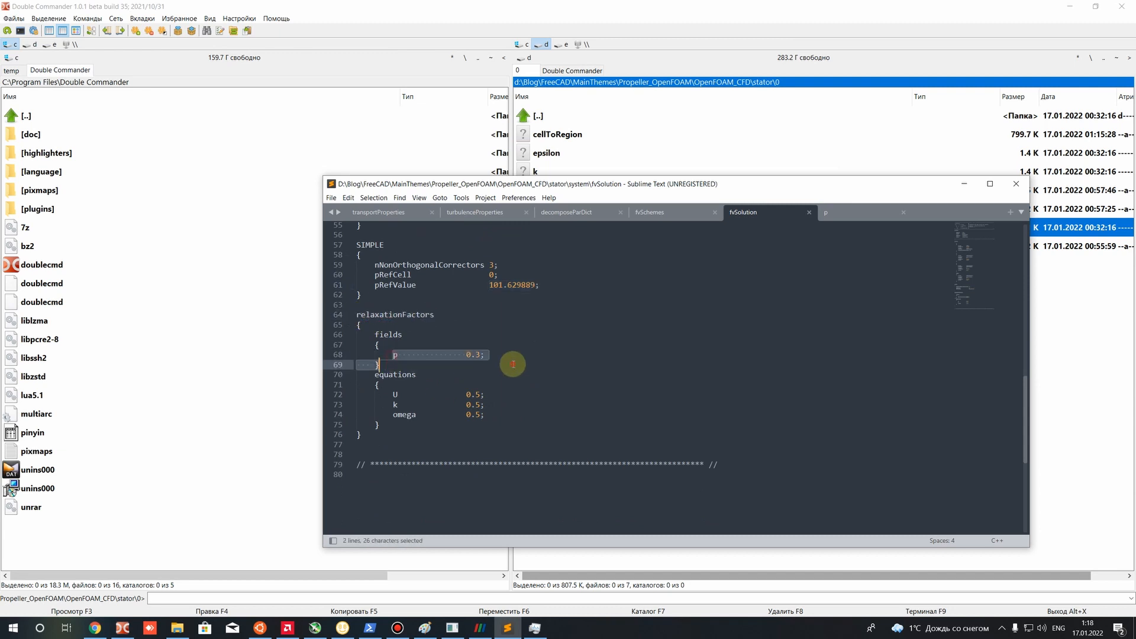
drag(500, 413, 335, 353)
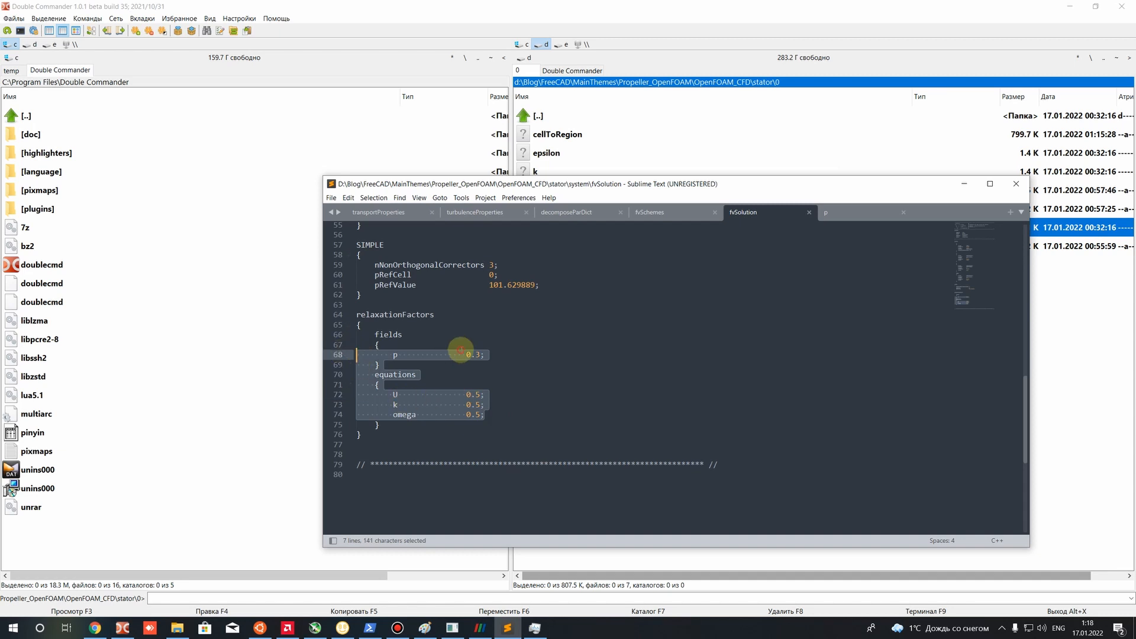
click(468, 355)
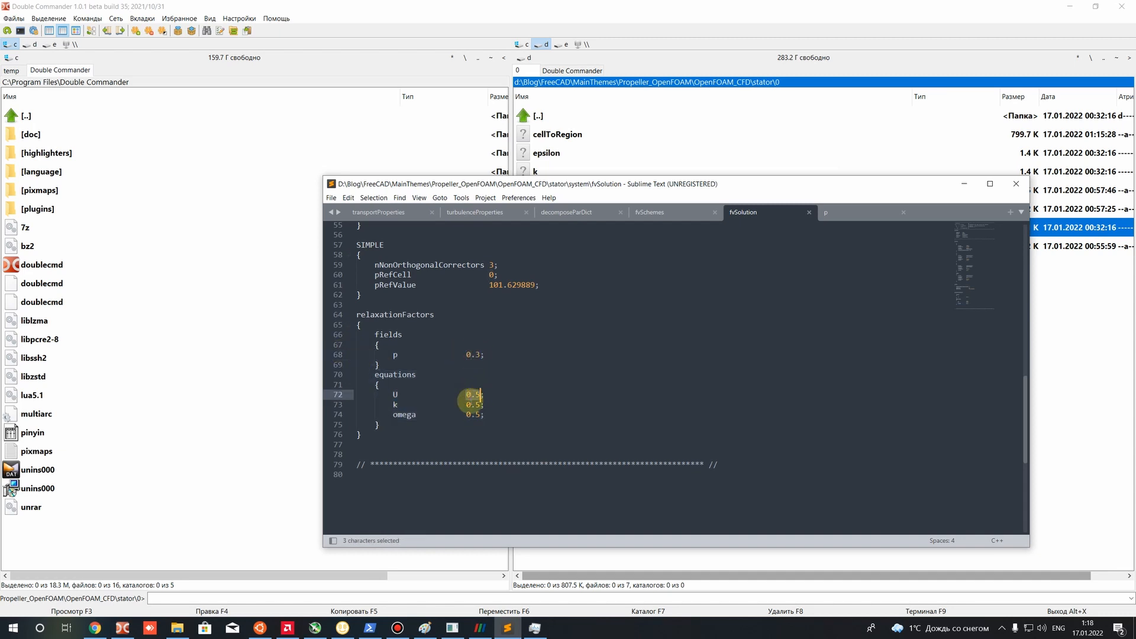
drag(466, 405, 475, 405)
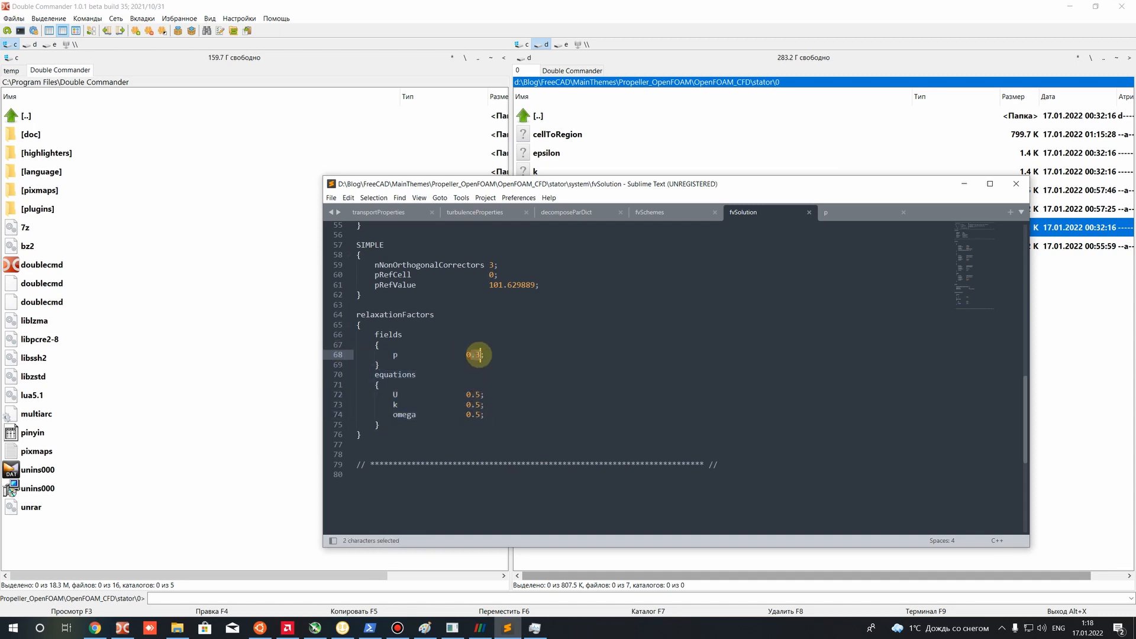
Set the relaxation factors to 0.4 for p and 0.6 for U, k and omega.
click(481, 367)
double_click(477, 355)
text(4)
double_click(474, 395)
text(6)
double_click(474, 404)
text(6)
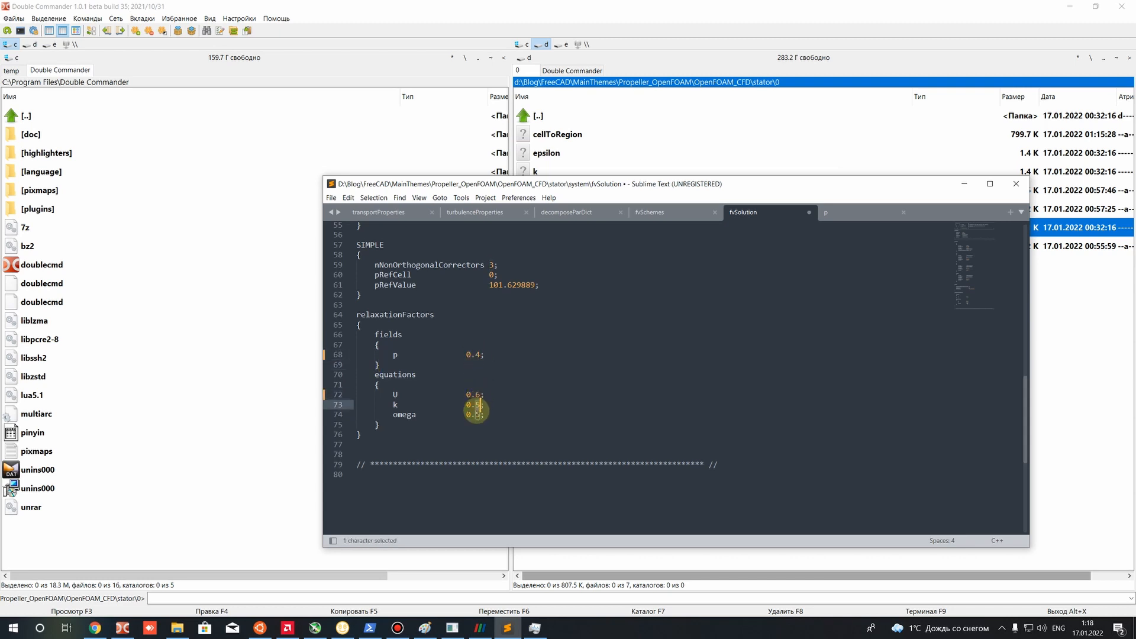
click(478, 413)
double_click(478, 414)
text(6)
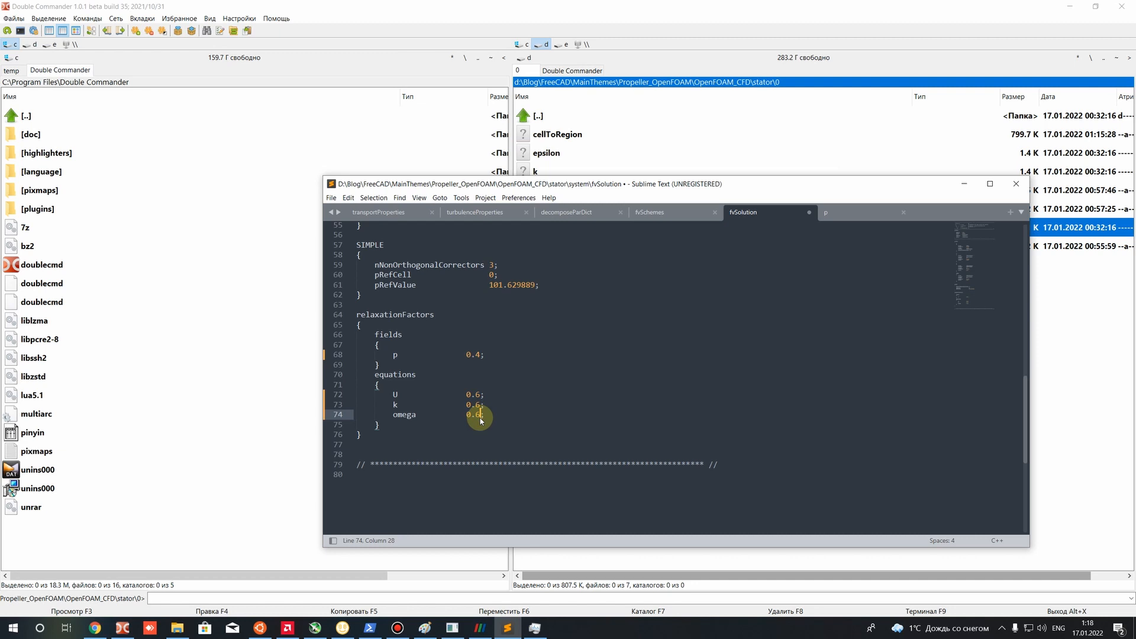
Set the relaxation factors of p and U to 1.0.
double_click(470, 354)
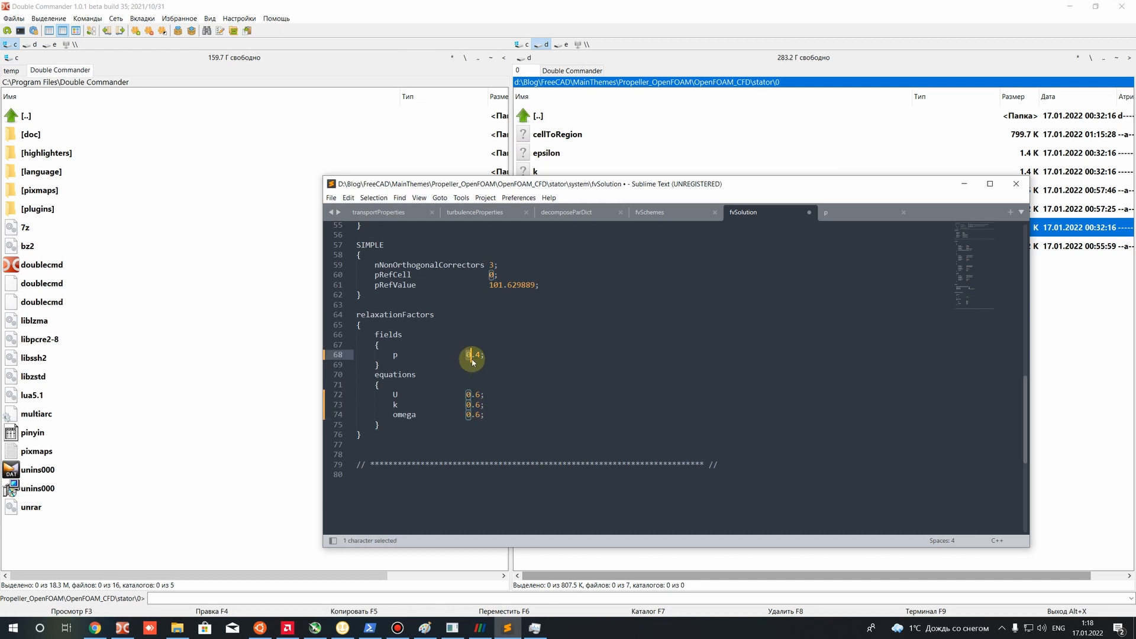
text(1)
double_click(477, 355)
text(0)
double_click(469, 394)
text(1)
double_click(477, 394)
text(0)
Set the relaxation factors of k and omega to 1.0.
double_click(470, 405)
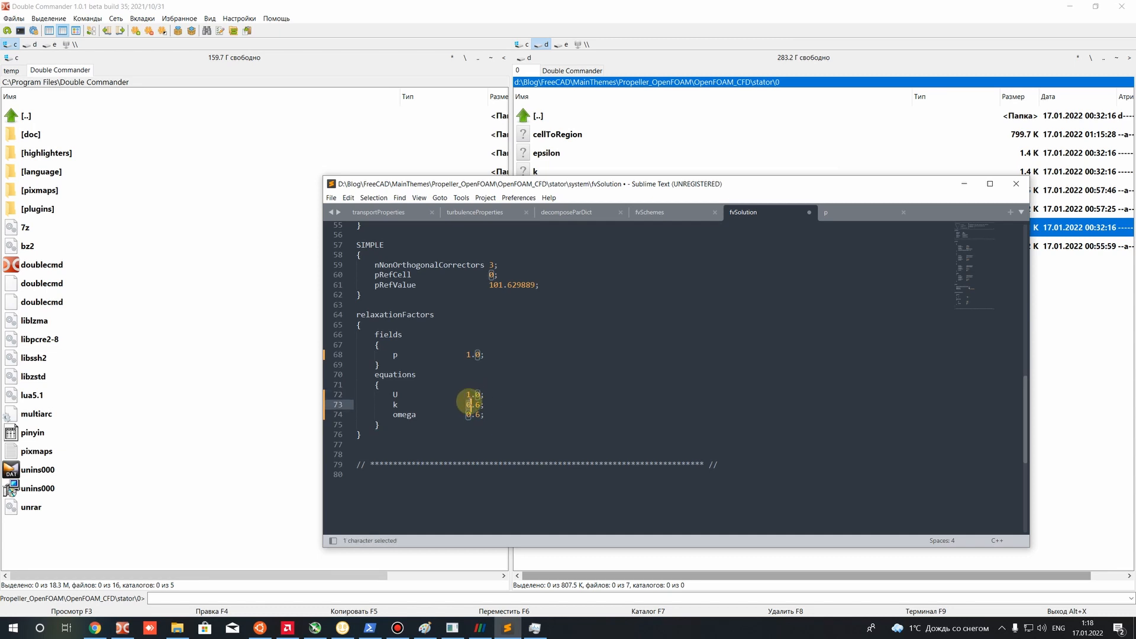
text(1)
double_click(477, 404)
text(0)
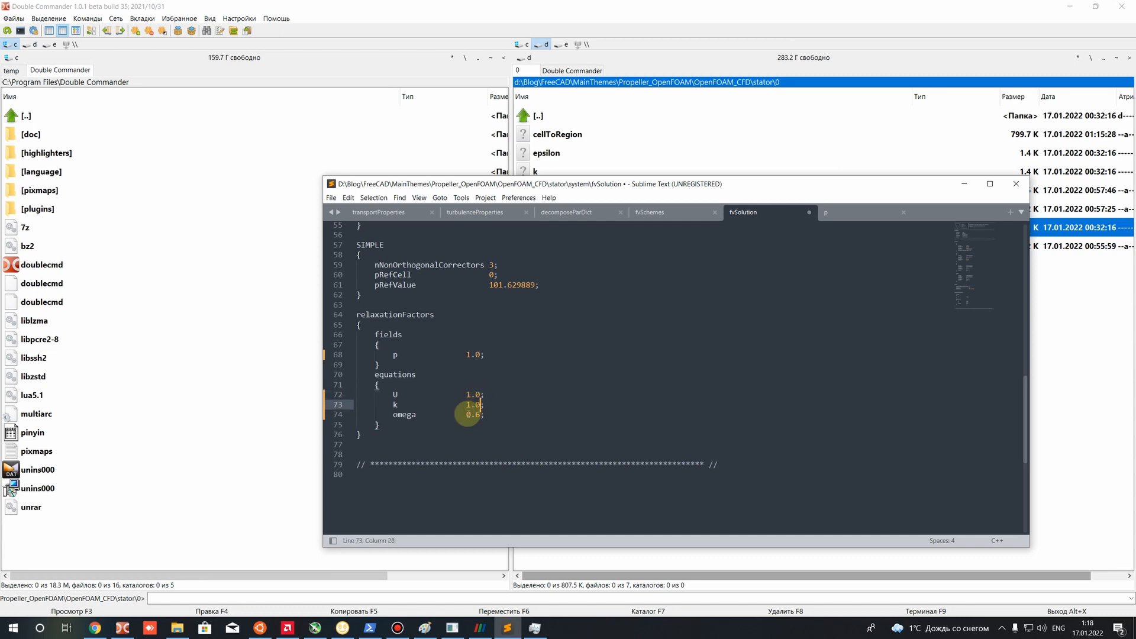
double_click(468, 415)
text(1)
double_click(477, 414)
text(0)
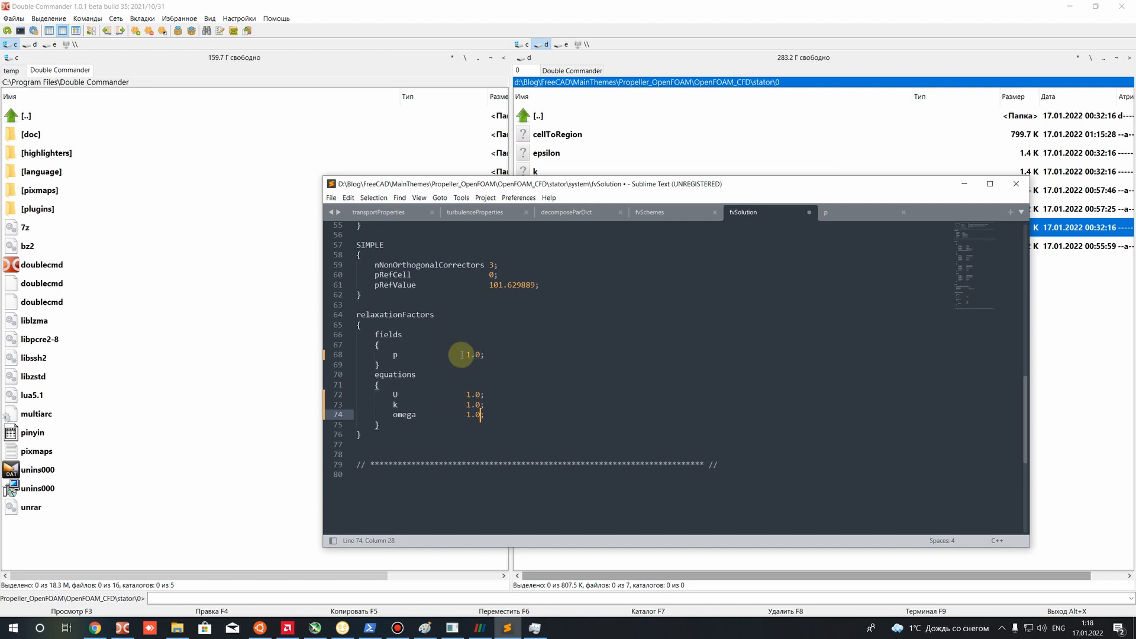
Set the relaxation factor of p under fields to 0.3.
drag(365, 315, 415, 318)
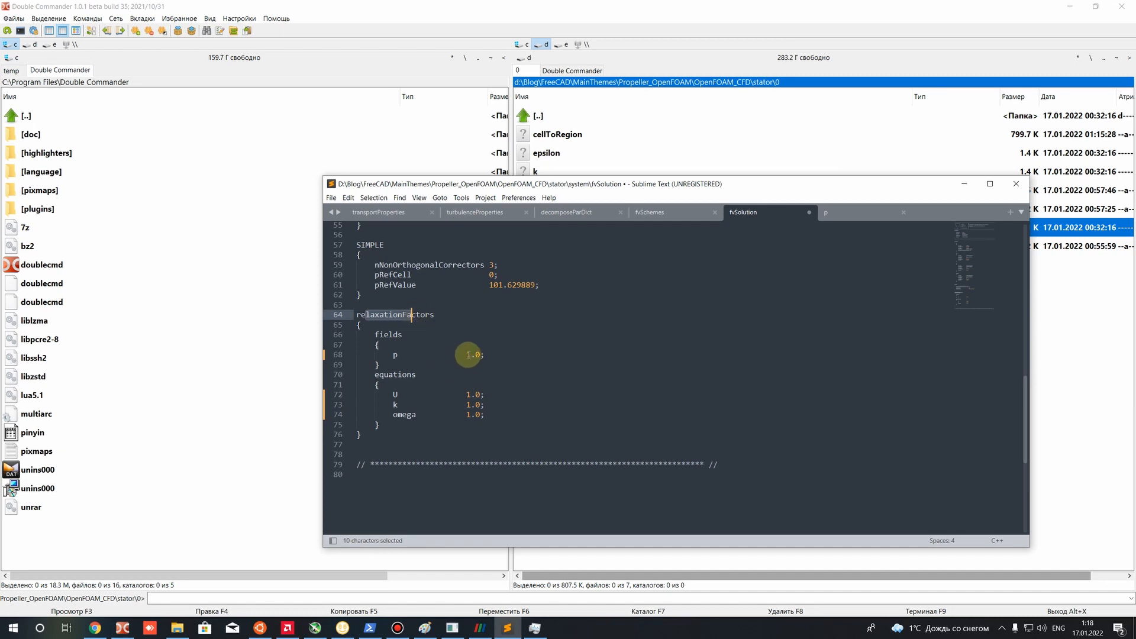
double_click(470, 355)
text(0)
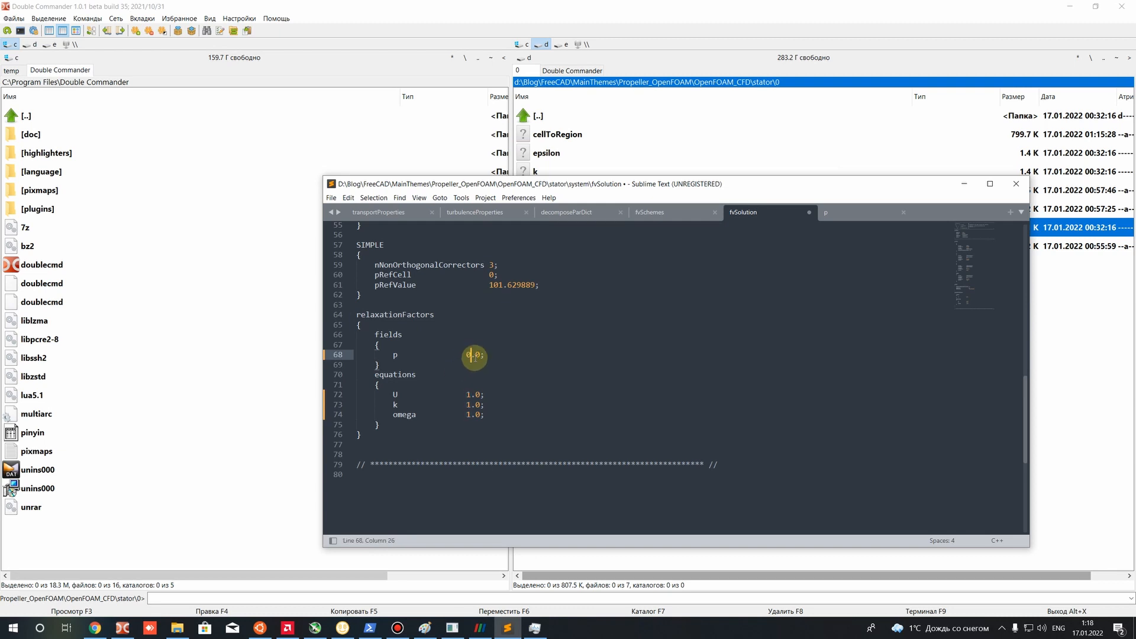
double_click(478, 355)
text(3)
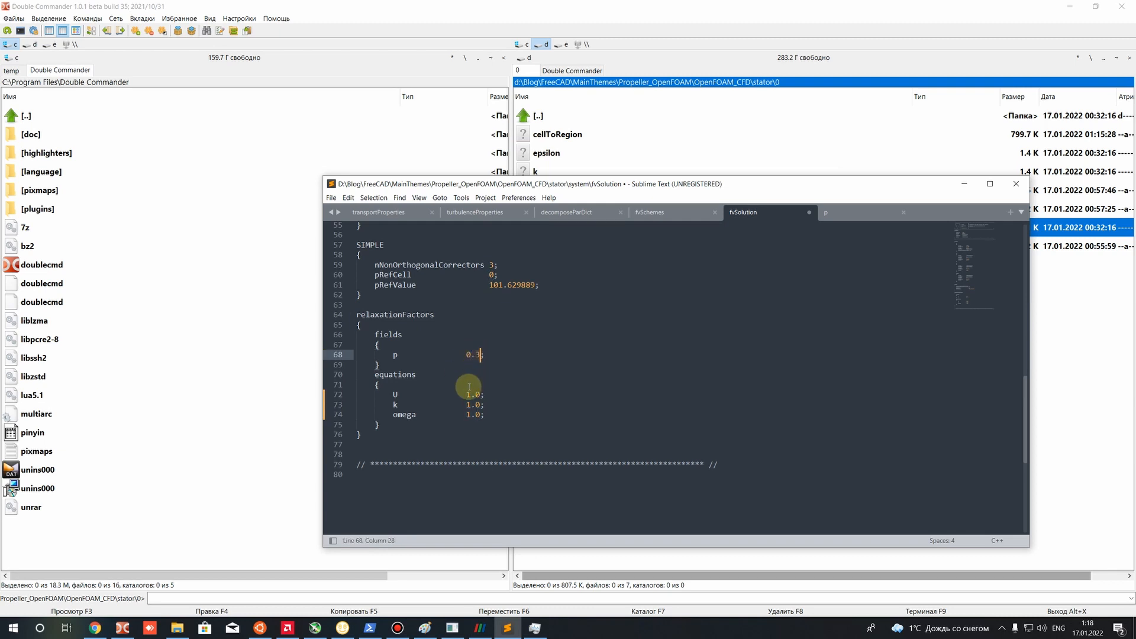
Set the relaxation factors of U, k and omega to 0.5 and save fvSolution.
double_click(470, 395)
text(0)
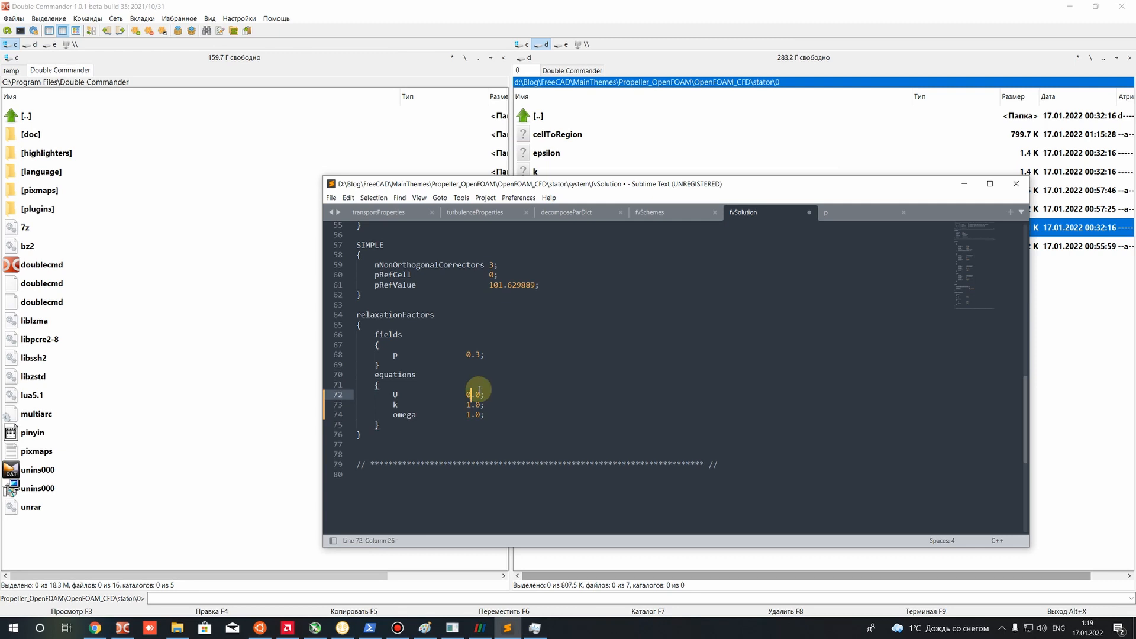
double_click(477, 395)
text(5)
double_click(469, 404)
text(0)
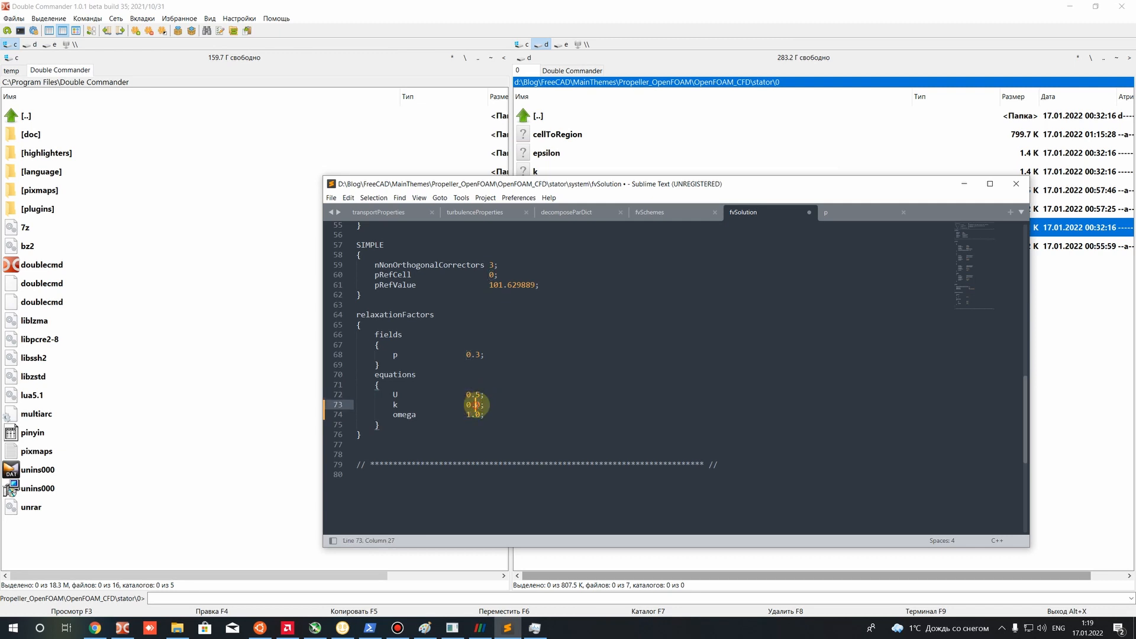
double_click(477, 404)
text(5)
double_click(470, 414)
text(0)
double_click(477, 415)
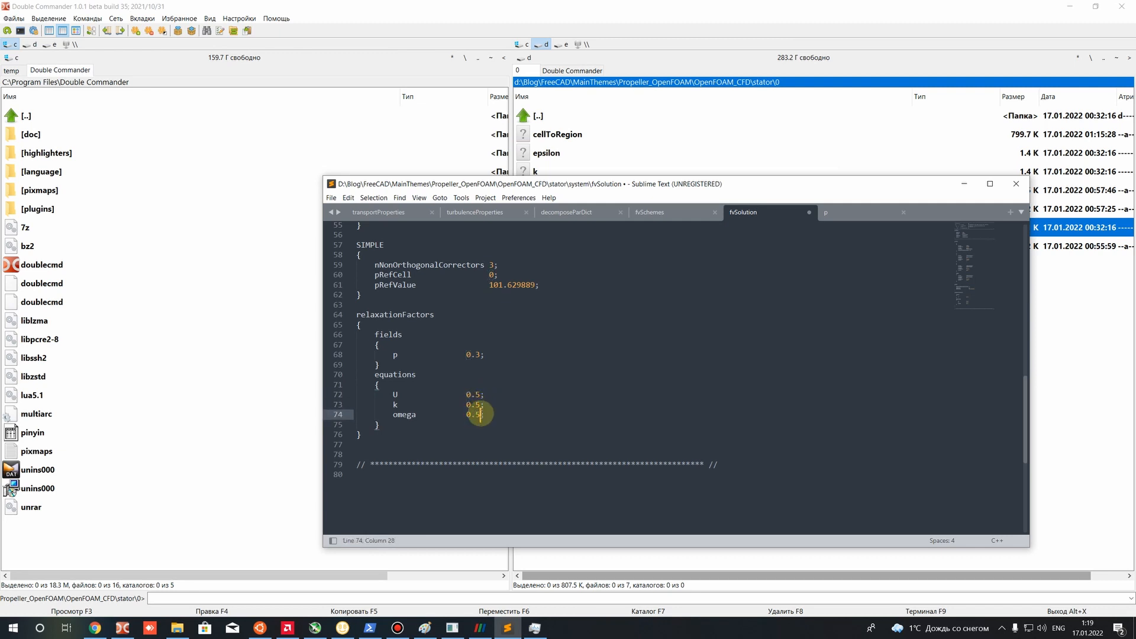
text(5)
key(ctrl+s)
Lower the relaxation factors to 0.2 for p and 0.4 for U, k and omega.
double_click(477, 354)
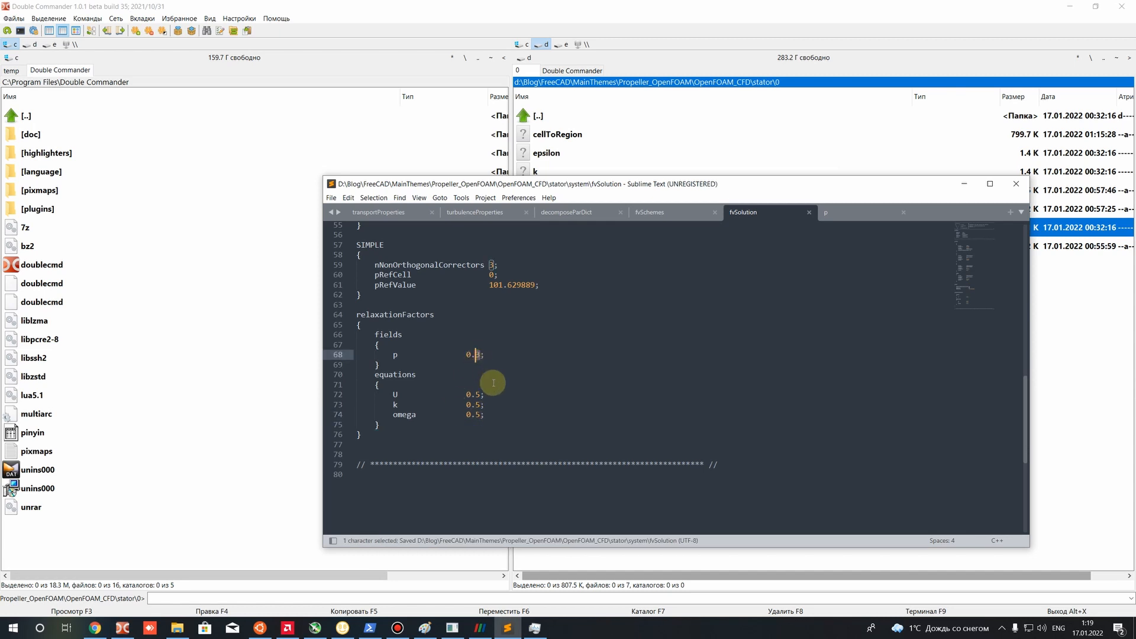
text(2)
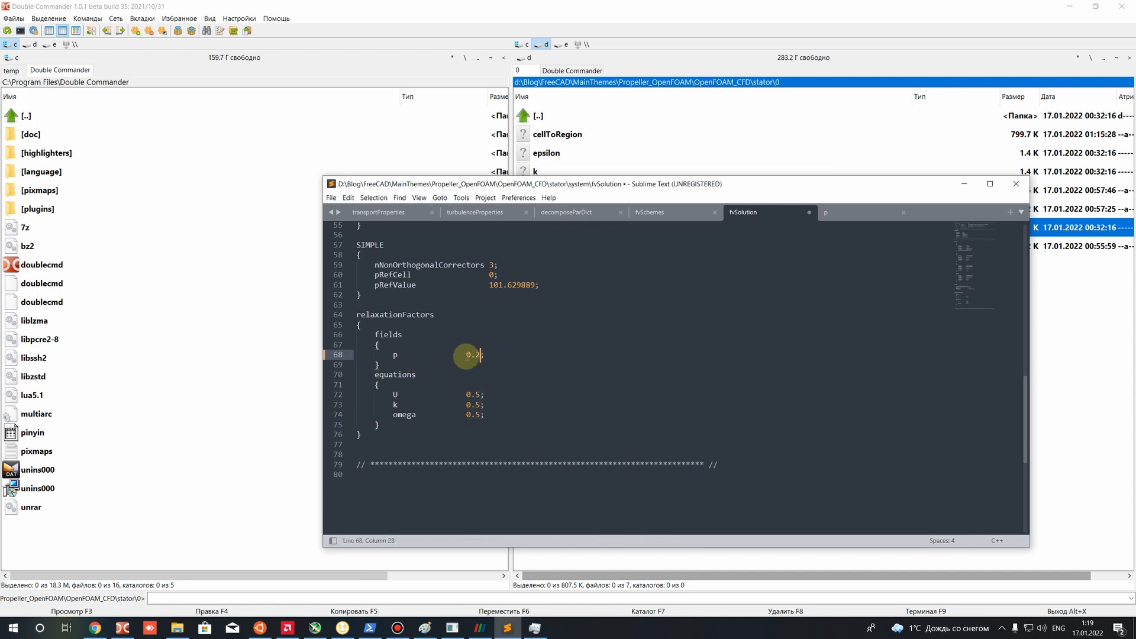
double_click(477, 395)
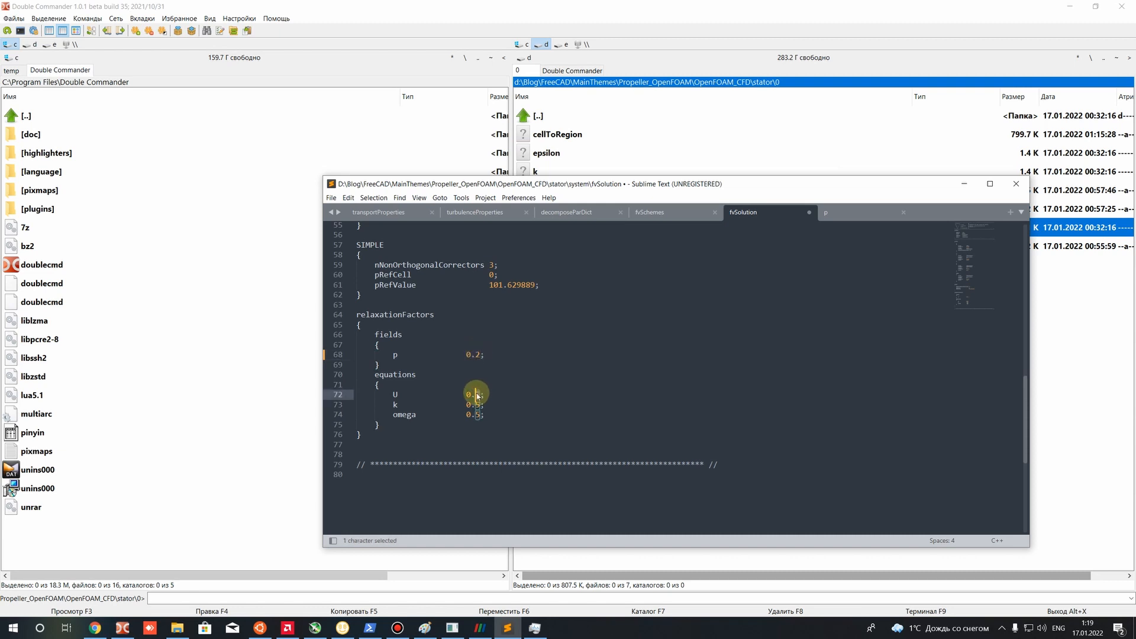
text(4)
double_click(477, 405)
text(4)
double_click(477, 415)
text(4)
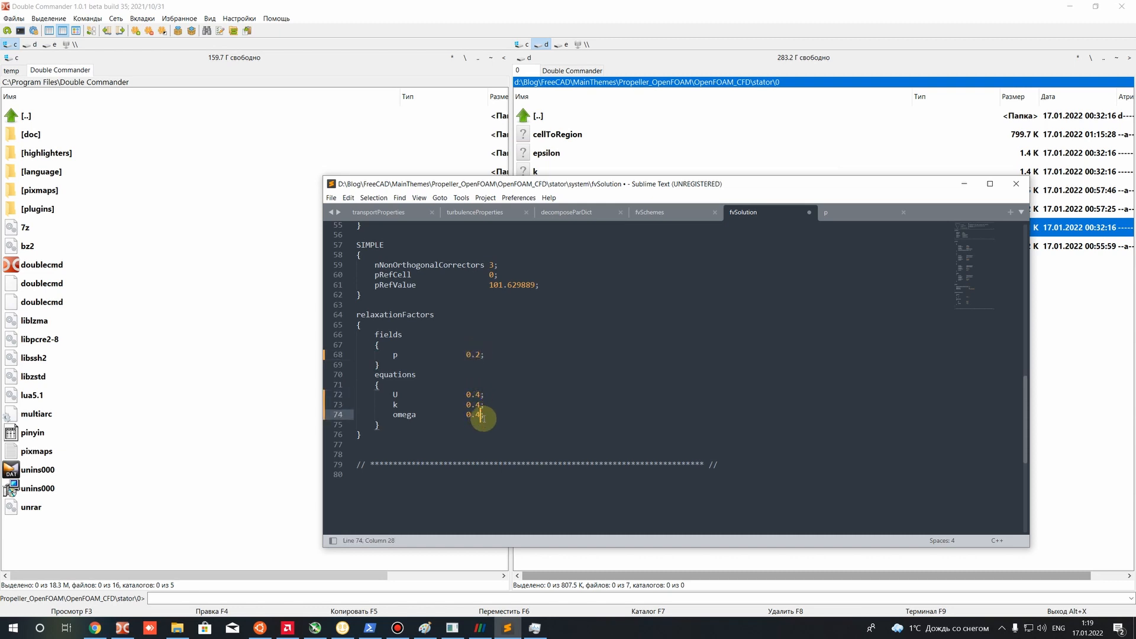
Set the relaxation factors of k, omega and U back to 0.5.
double_click(477, 405)
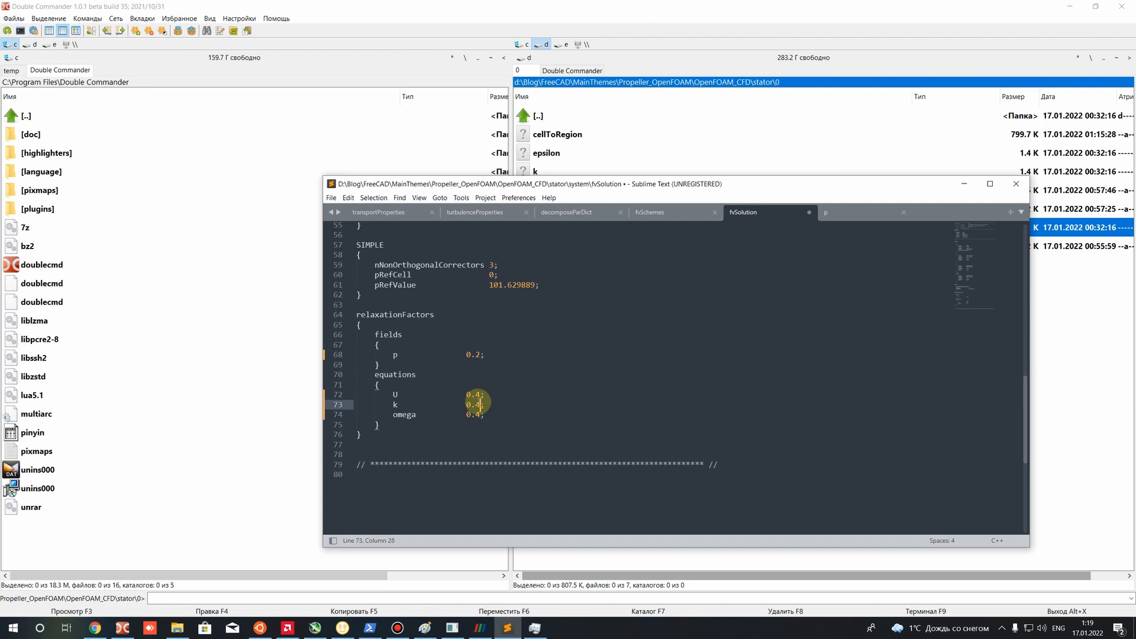
text(5)
click(479, 415)
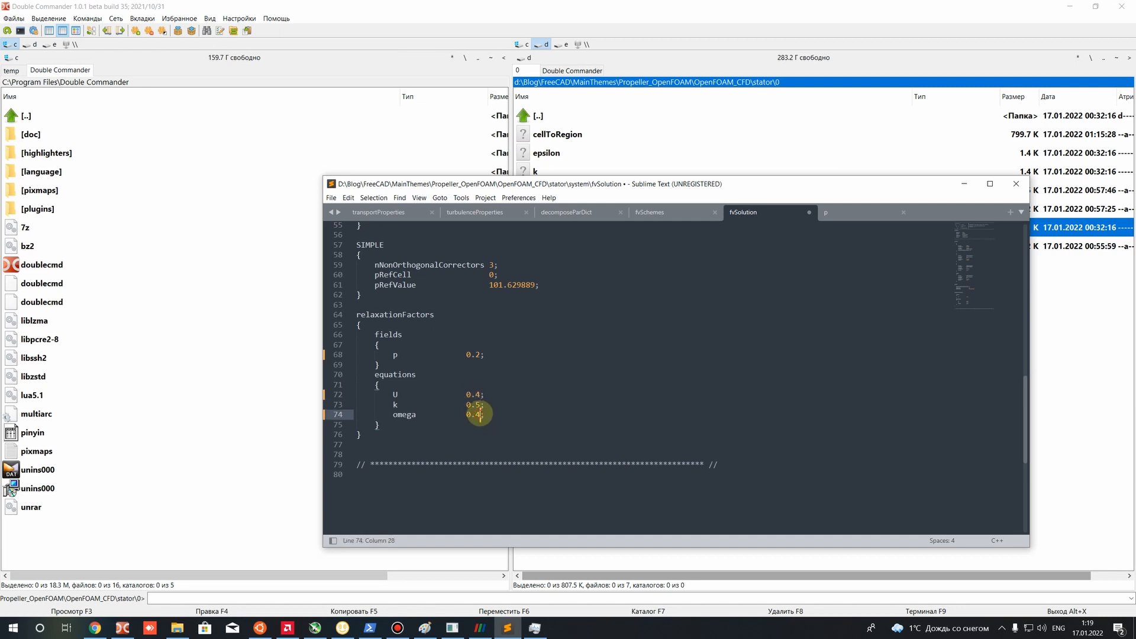
text(5)
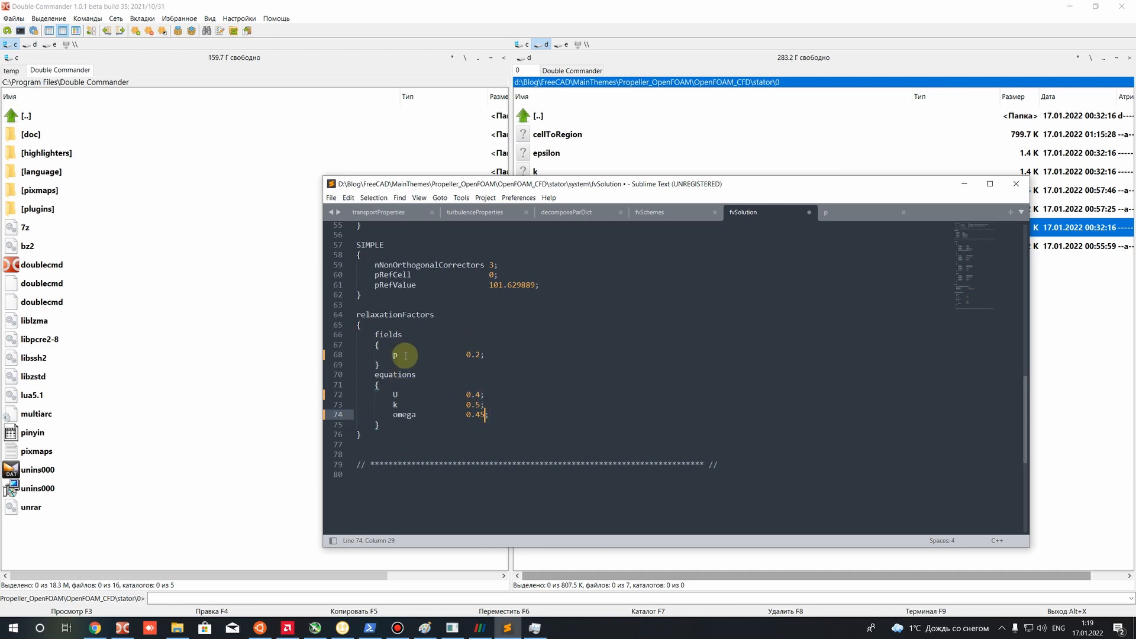
key(BackSpace)
key(BackSpace)
text(5)
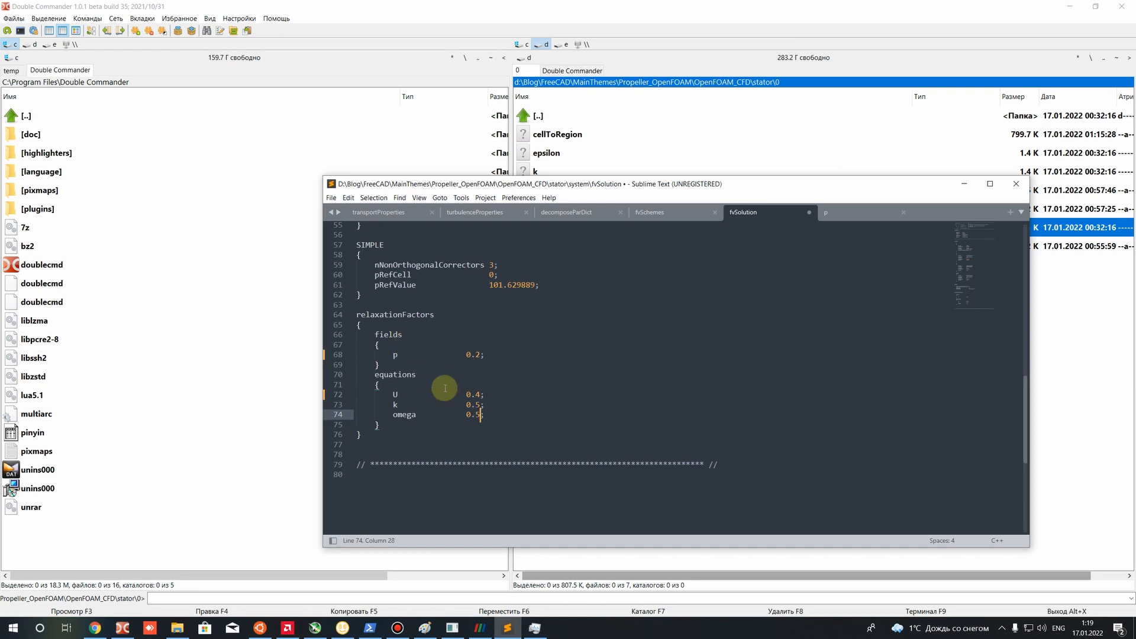
double_click(473, 395)
text(5)
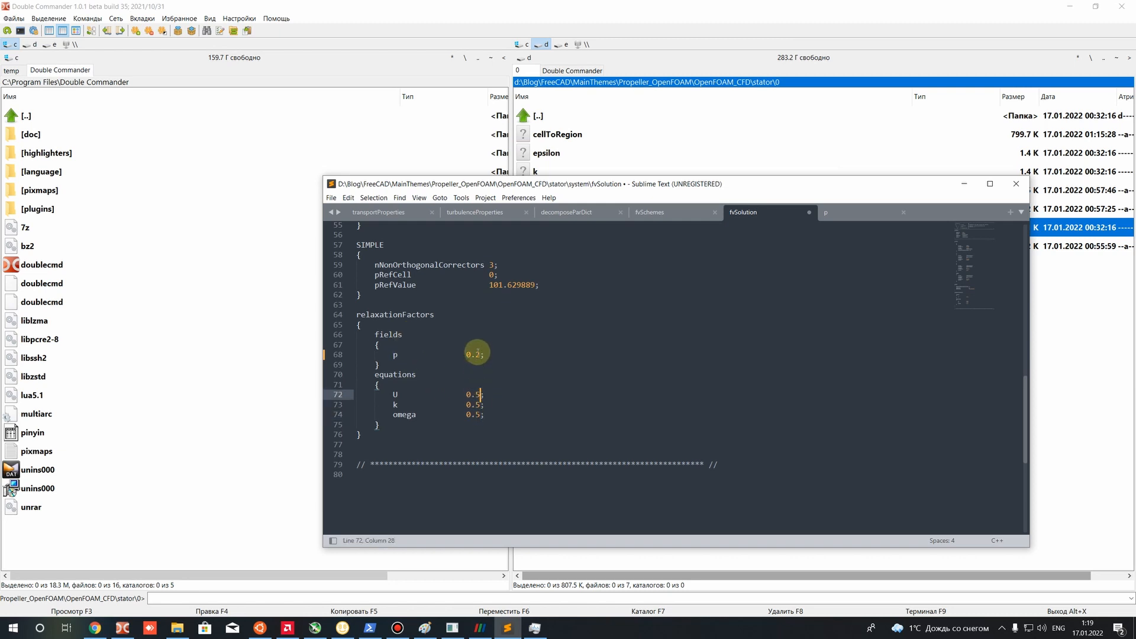
Set the relaxation factor of p to 0.3, save fvSolution, and review the p, U, k and omega entries.
double_click(479, 354)
text(3)
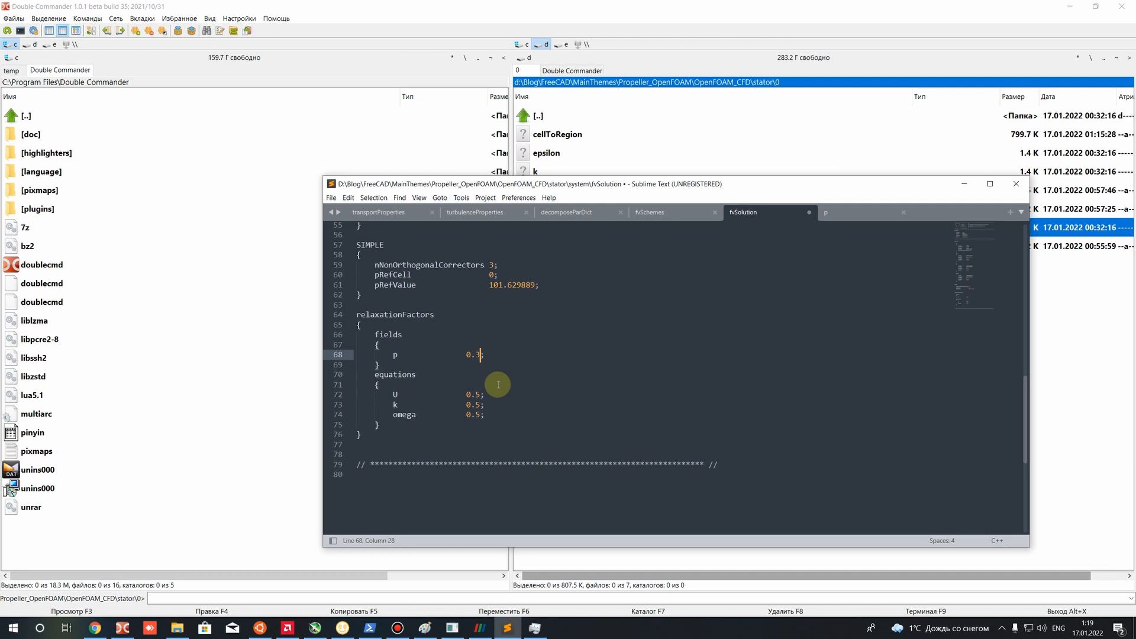
key(ctrl+s)
drag(496, 425, 321, 351)
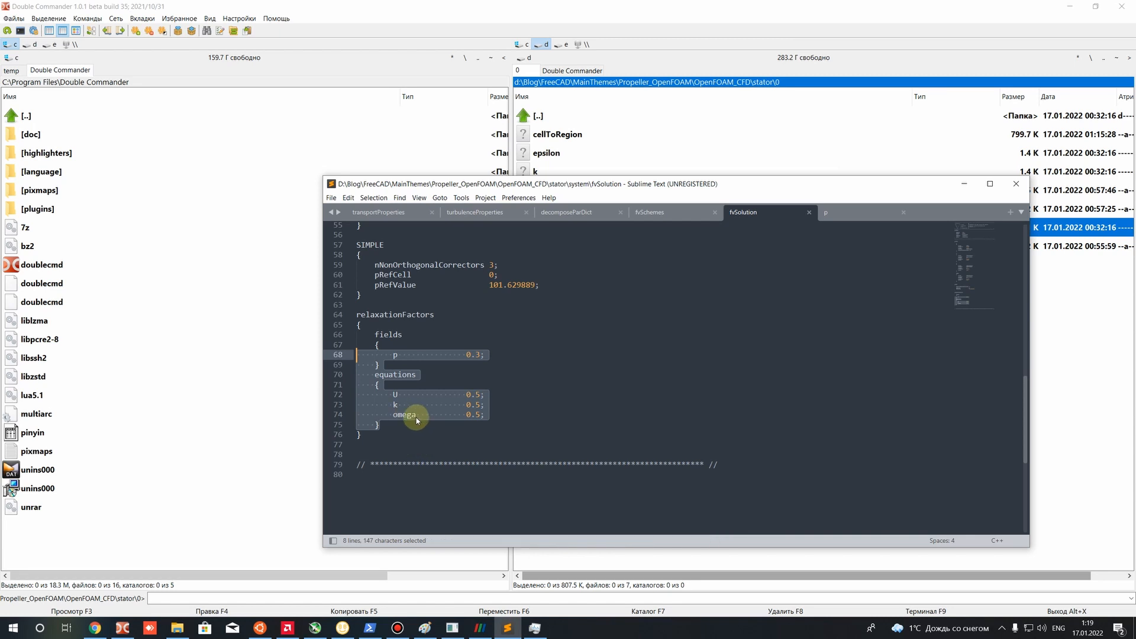
click(457, 426)
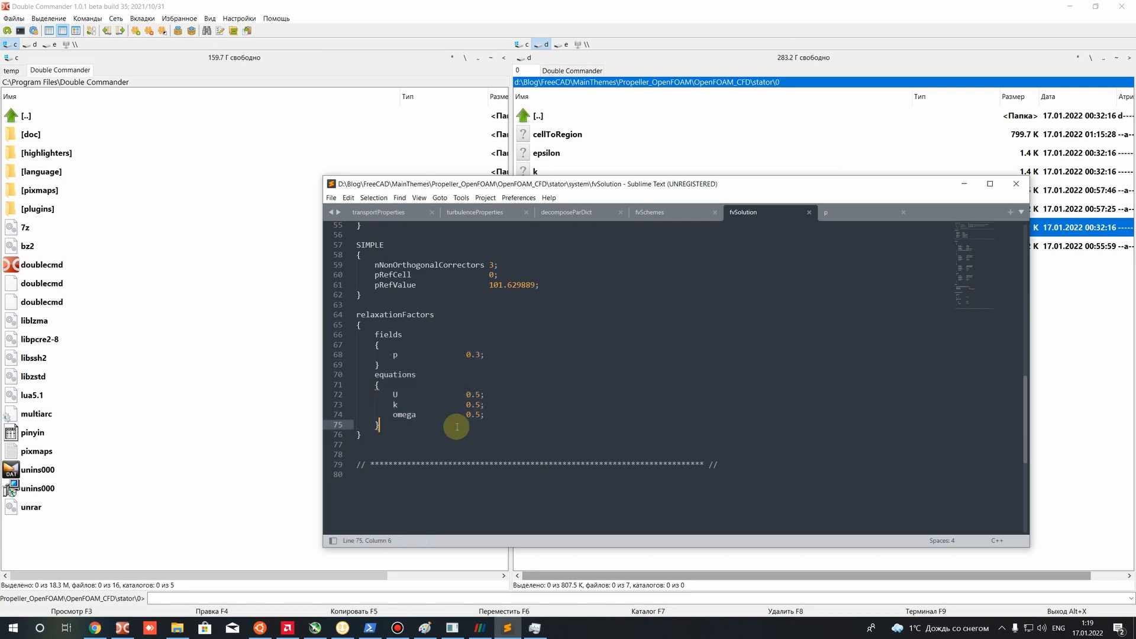
drag(456, 427, 337, 349)
click(444, 452)
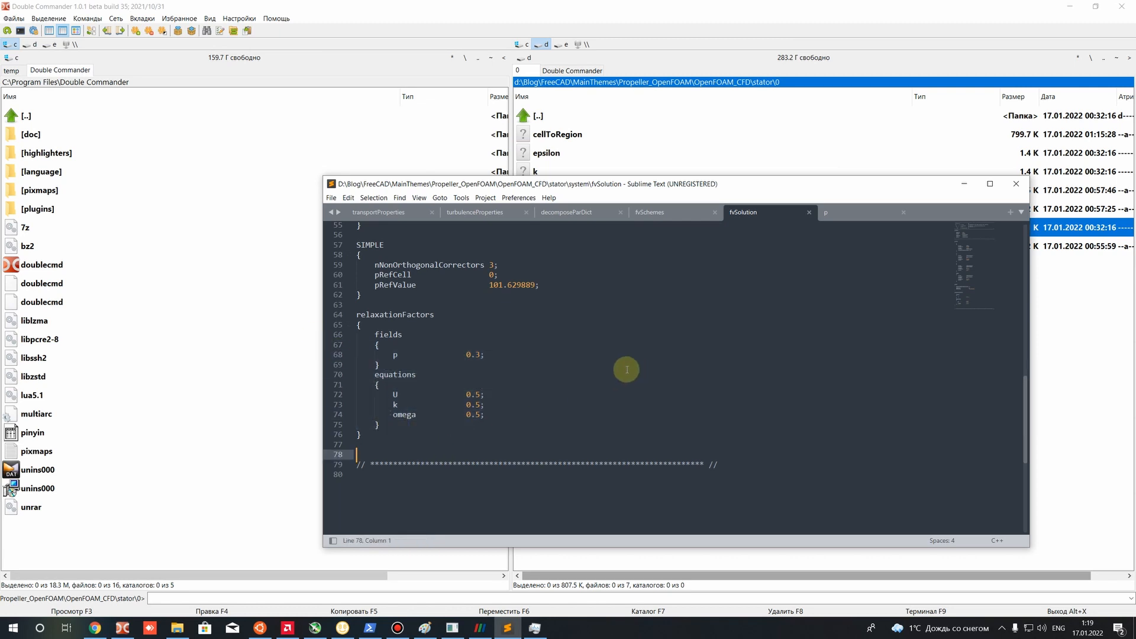
Switch to Double Commander and return to the stator case's root folder.
click(964, 184)
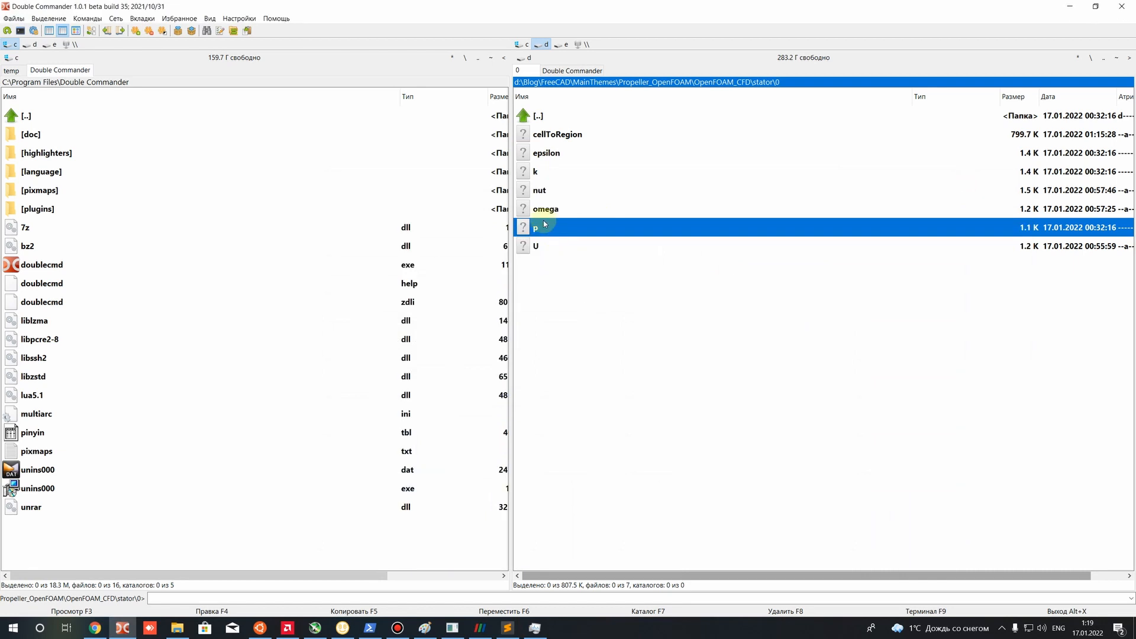
key(BackSpace)
double_click(550, 171)
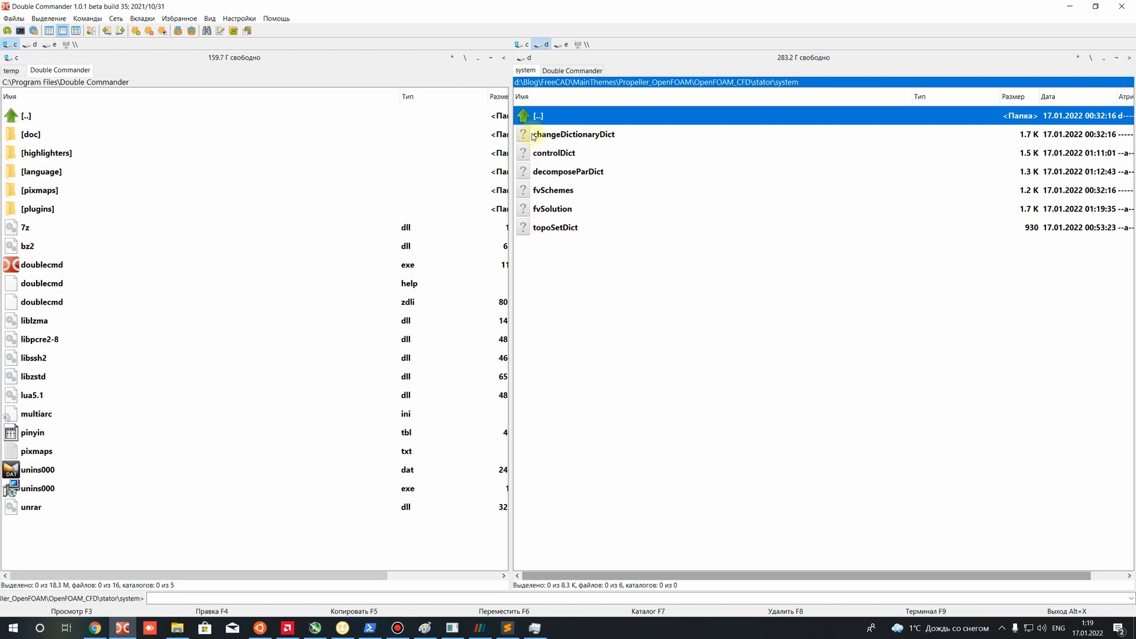
key(BackSpace)
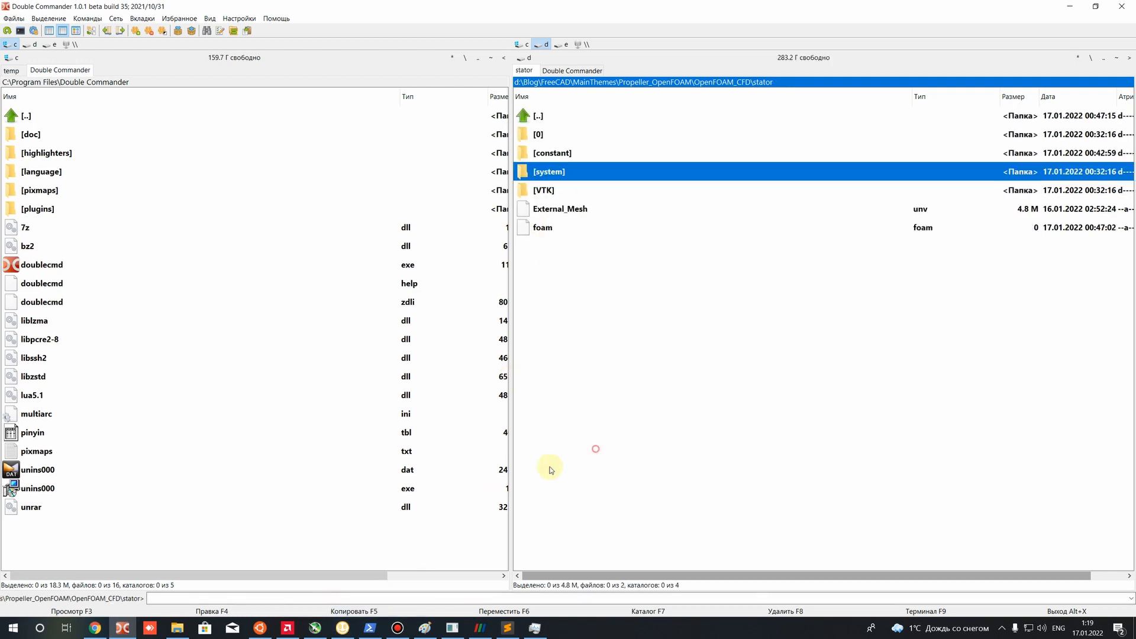
Switch to the Ubuntu terminal, clear it, and run decomposePar in the stator case folder.
key(alt+Tab)
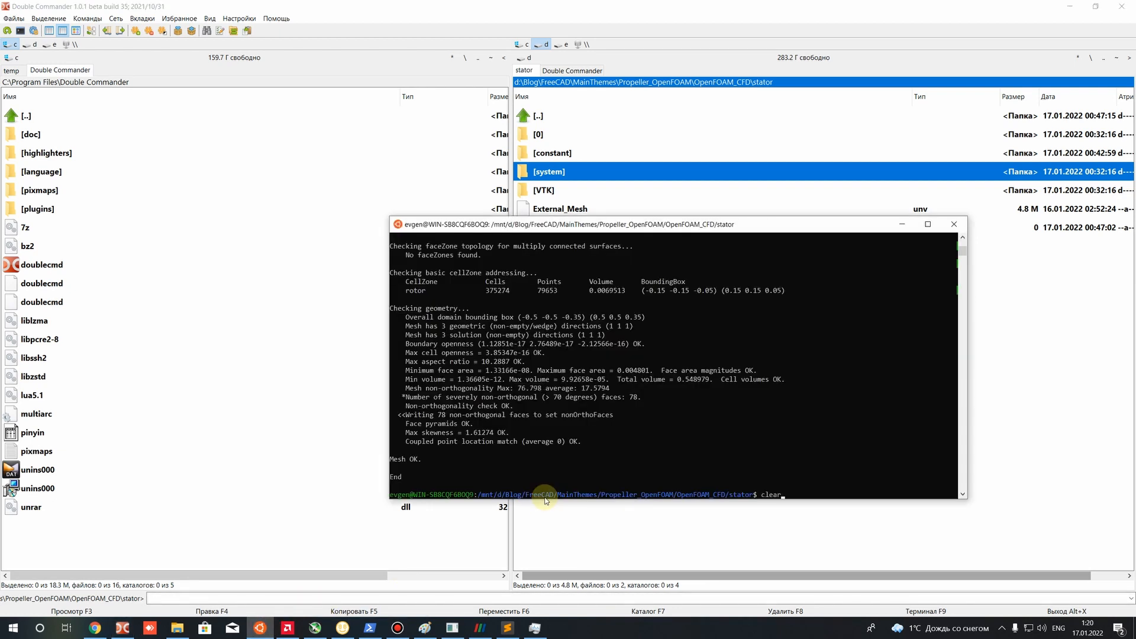
text(clear)
key(Return)
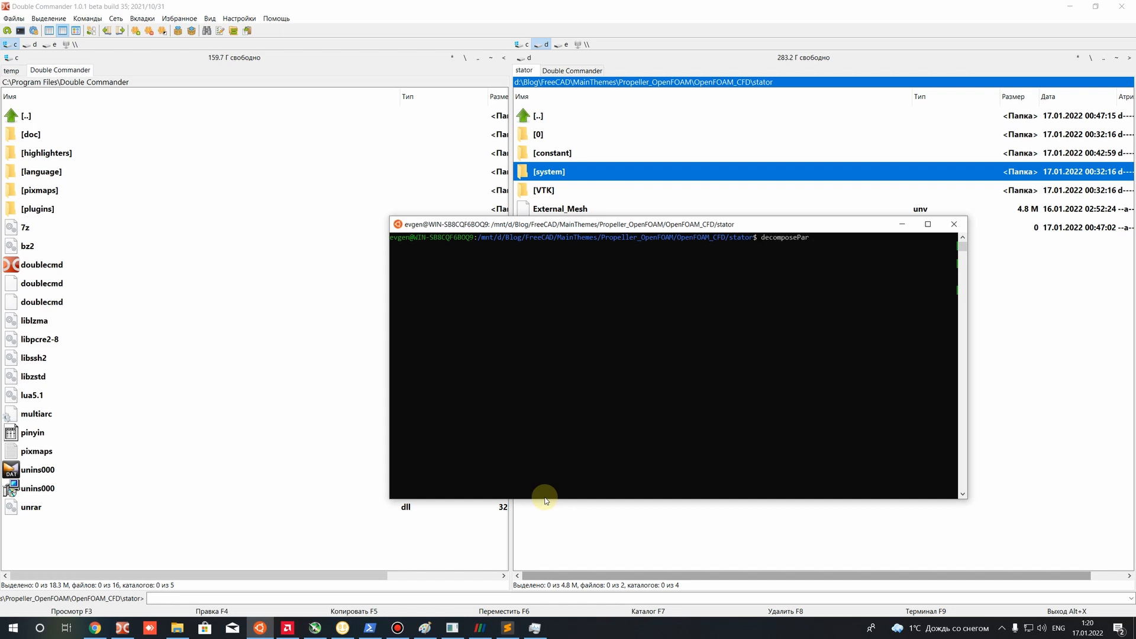
key(Return)
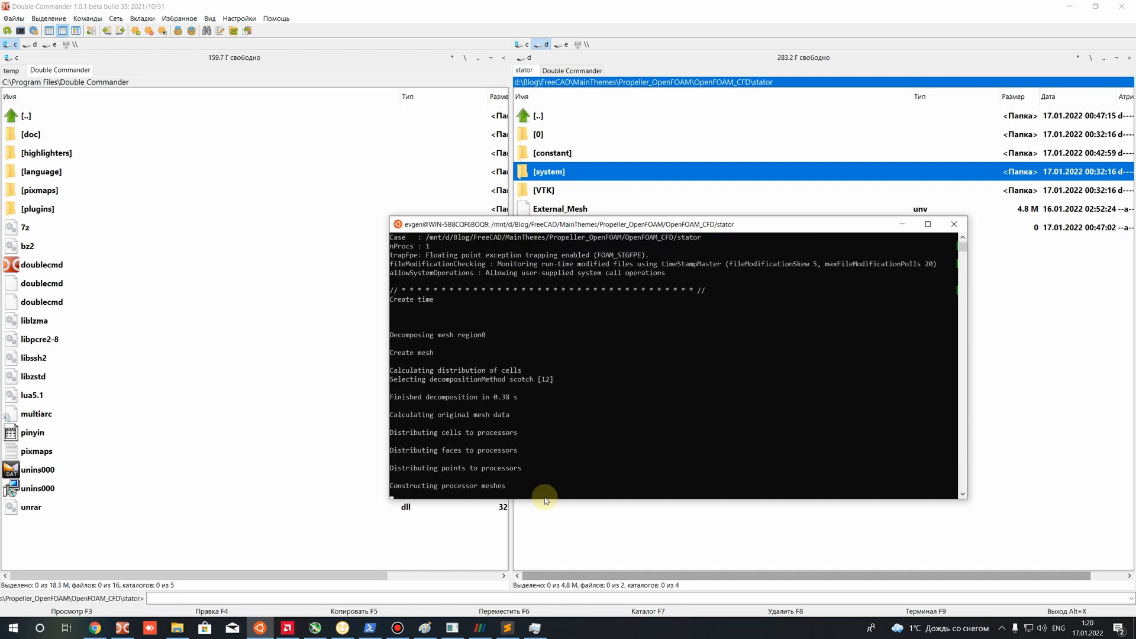
drag(658, 226, 555, 362)
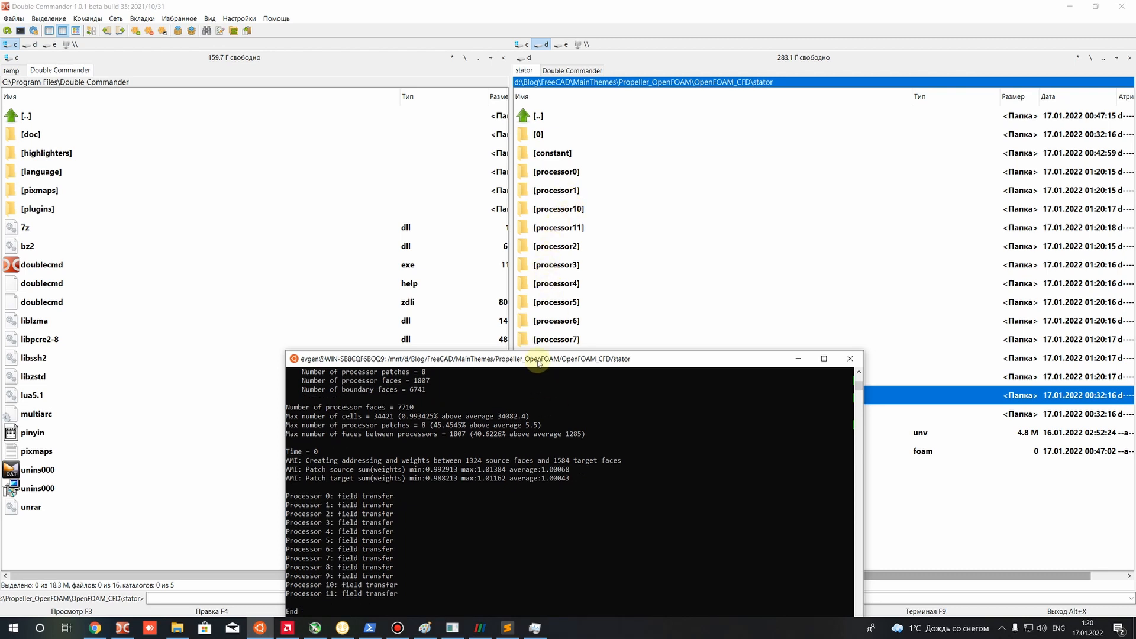
Run simpleFoam in parallel on 12 processes with mpirun -np 12 simpleFoam -parallel.
drag(540, 360, 604, 303)
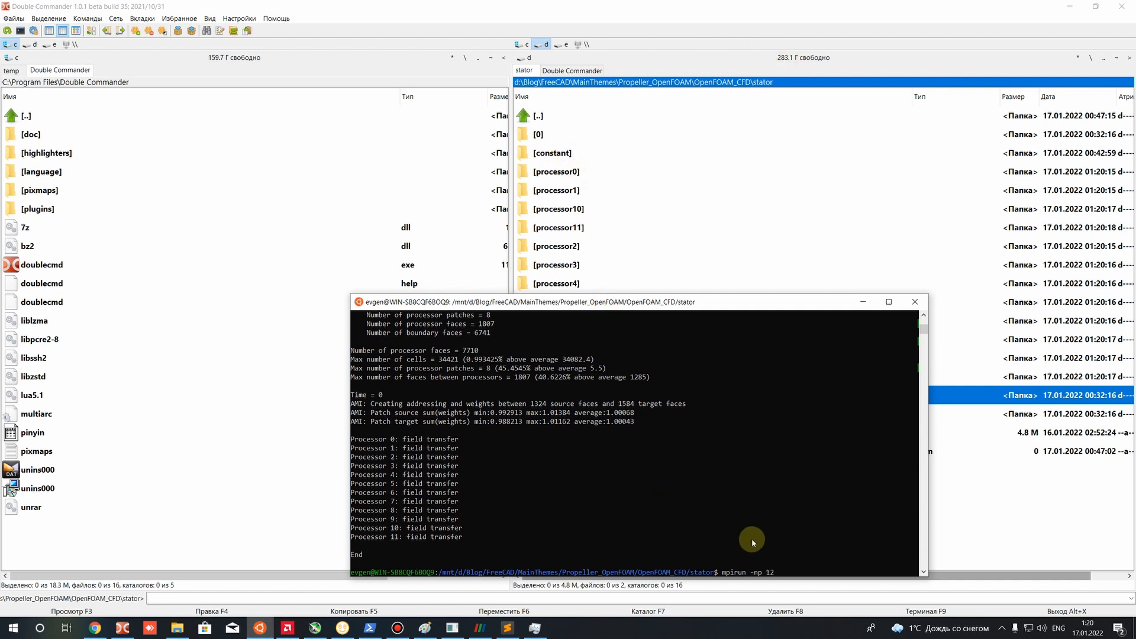
text(impleFoam)
text(-parallel)
key(Return)
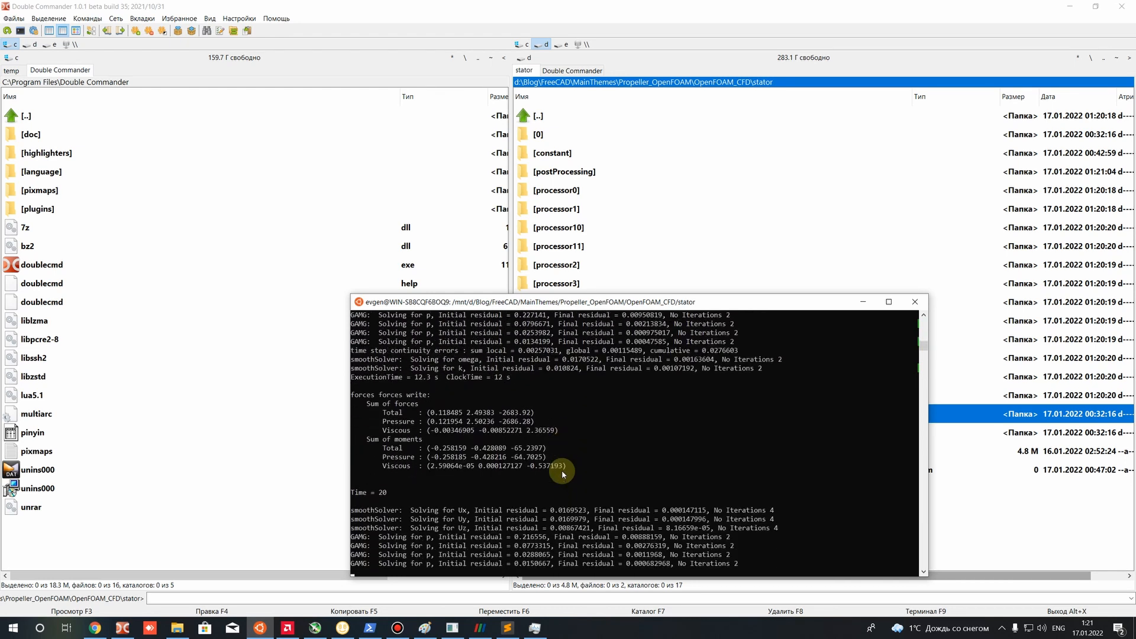
Examine the current iteration number in the running solver's terminal output.
drag(651, 302, 350, 122)
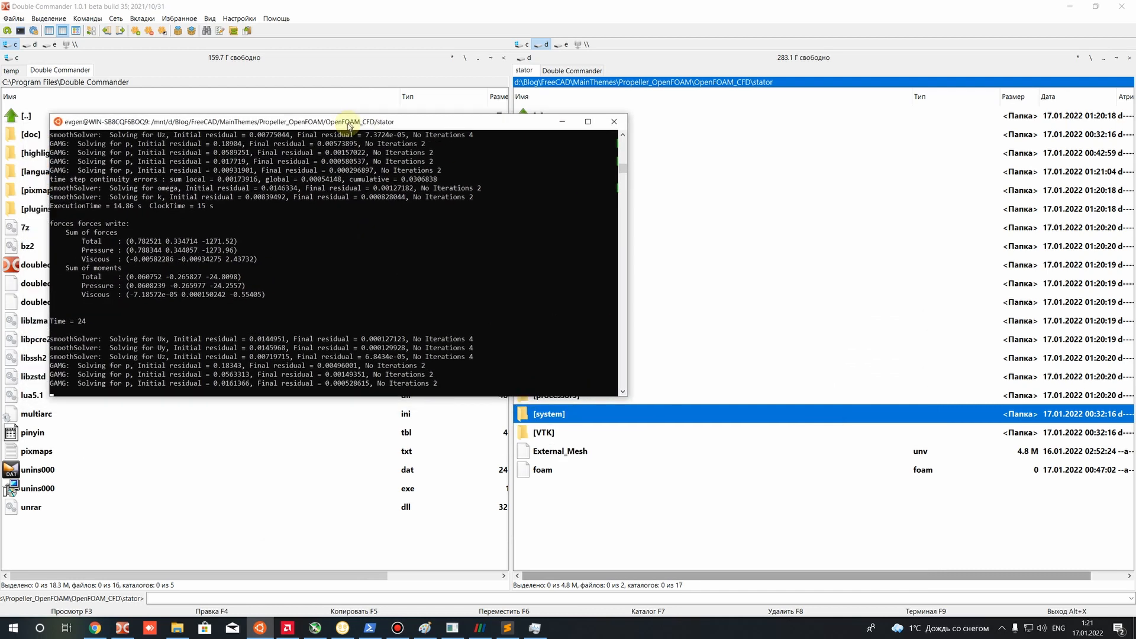
click(81, 305)
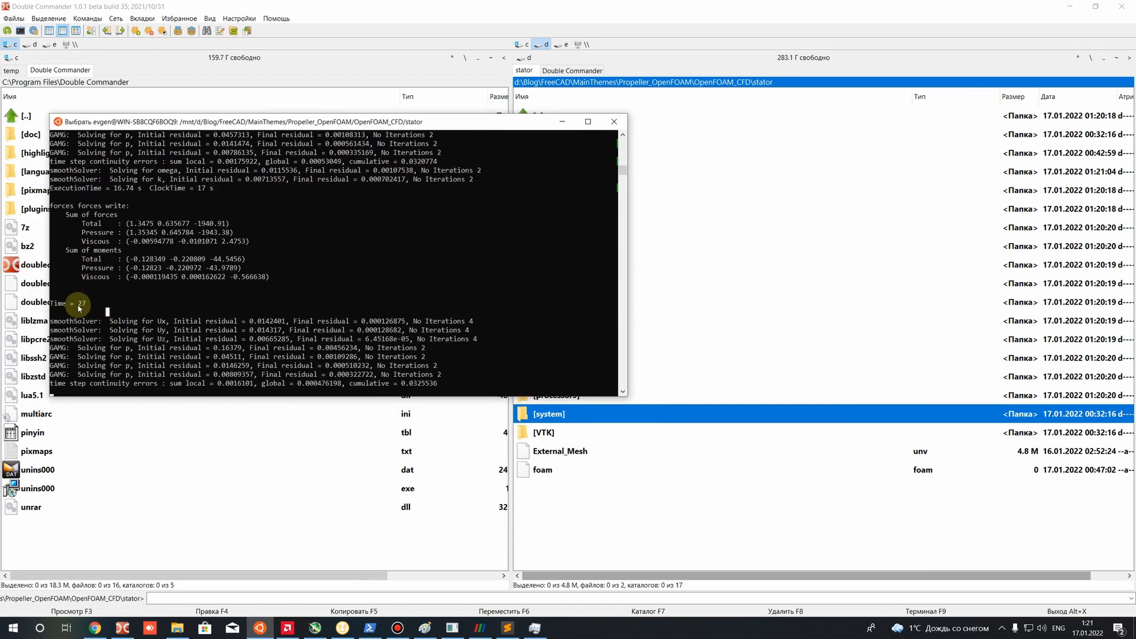
drag(80, 306, 93, 305)
key(Down)
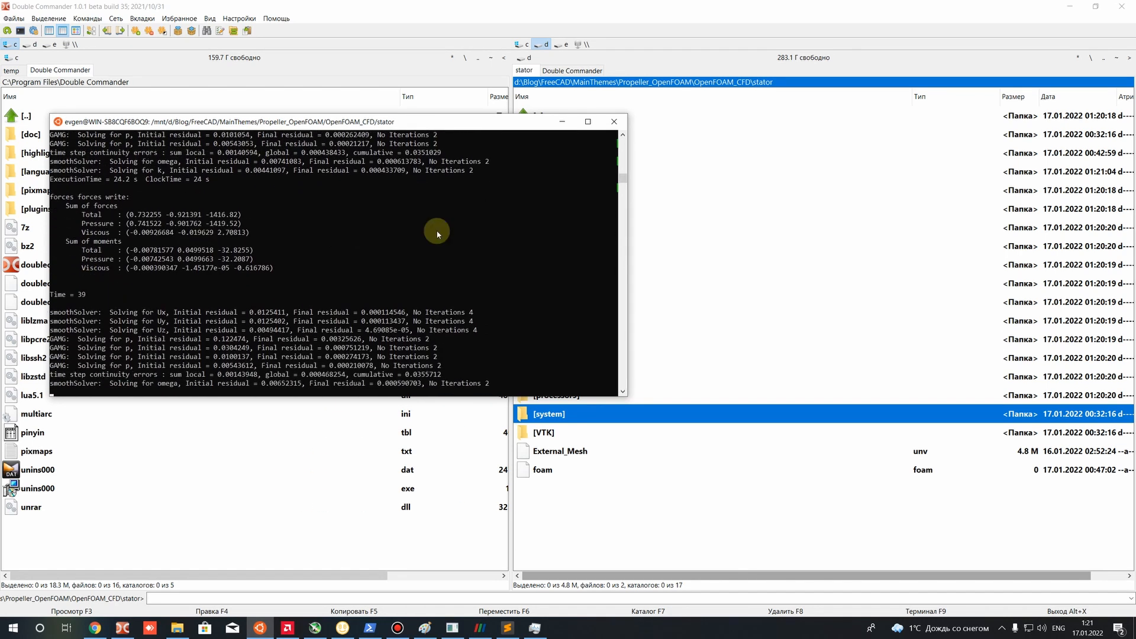
drag(466, 127, 702, 260)
Open the force.dat results file from postProcessing/forces/0 in Sublime Text, filling the whole screen.
click(548, 171)
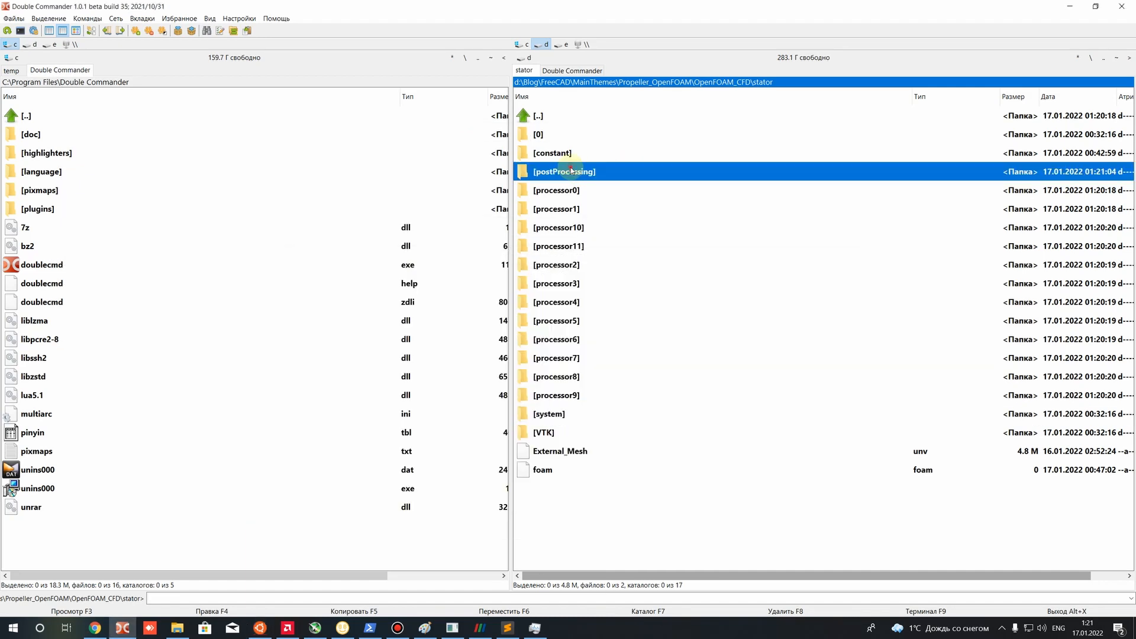
double_click(548, 171)
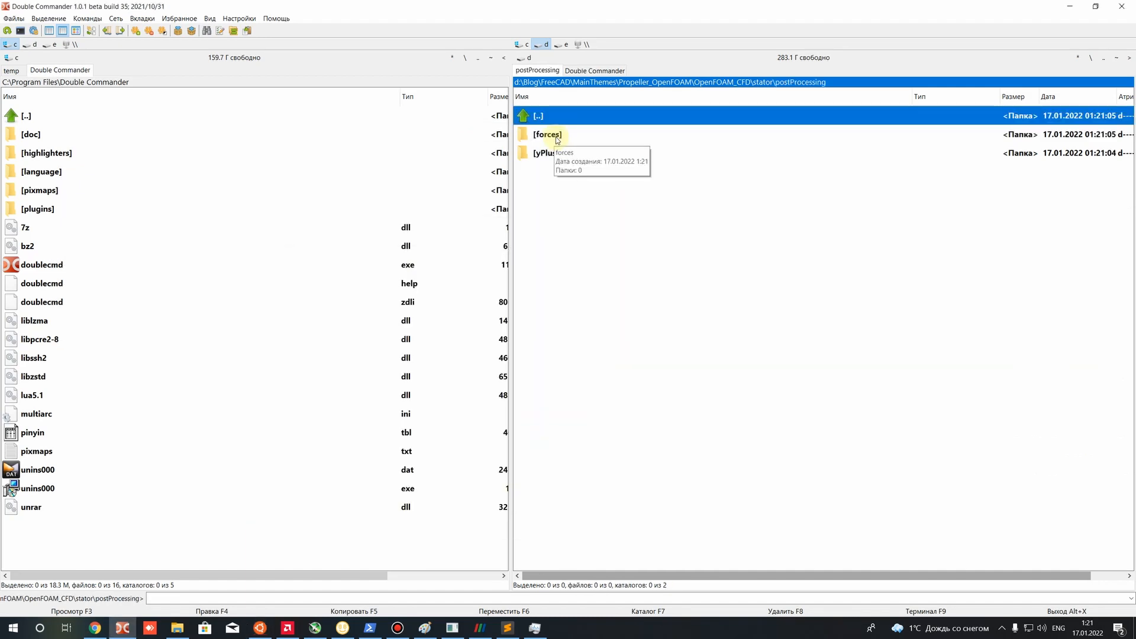
double_click(557, 140)
click(539, 136)
double_click(540, 136)
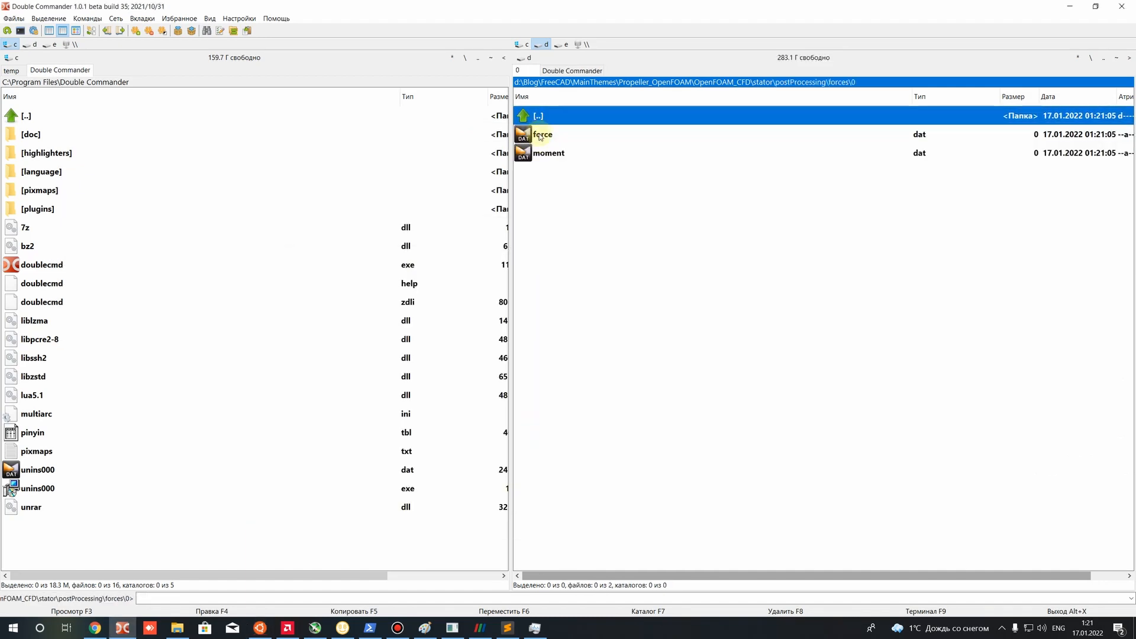
click(540, 136)
right_click(544, 137)
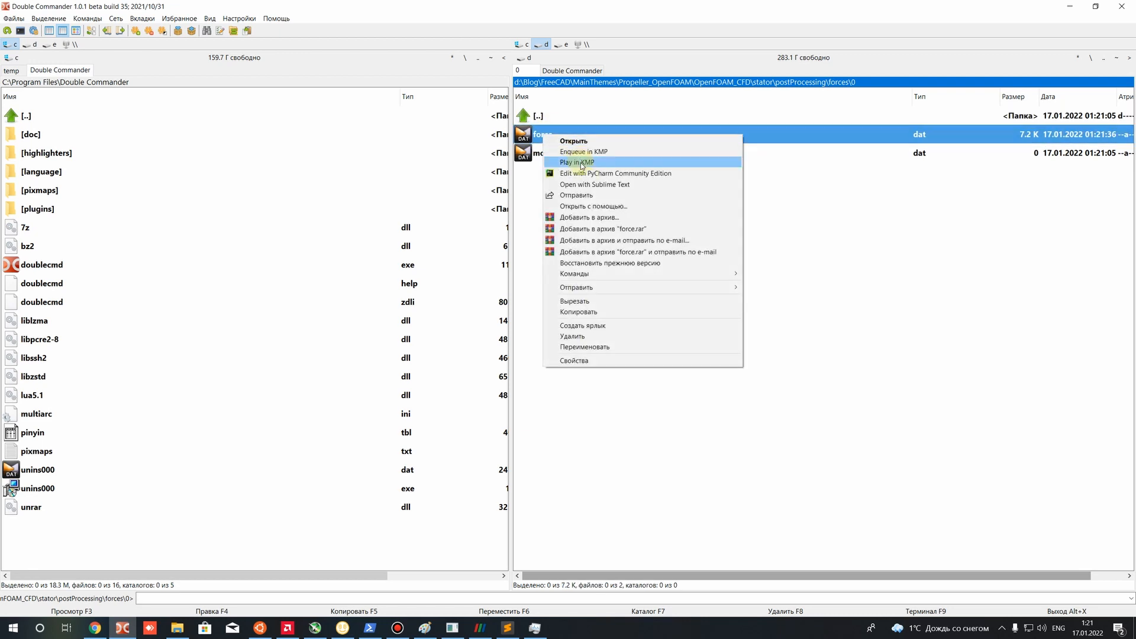
click(588, 182)
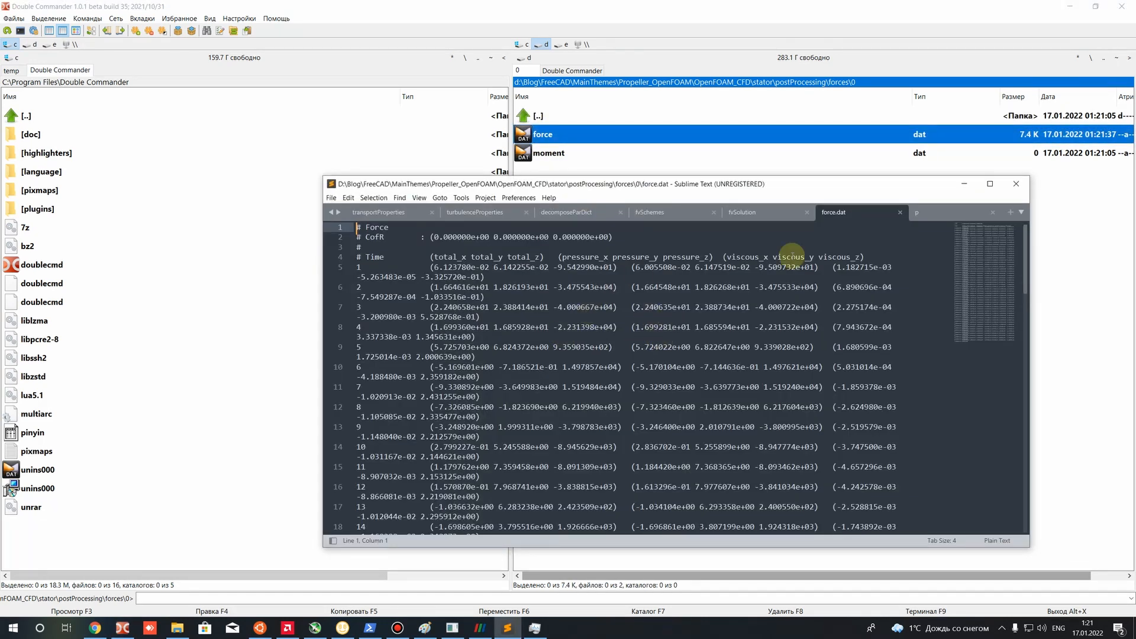
click(990, 184)
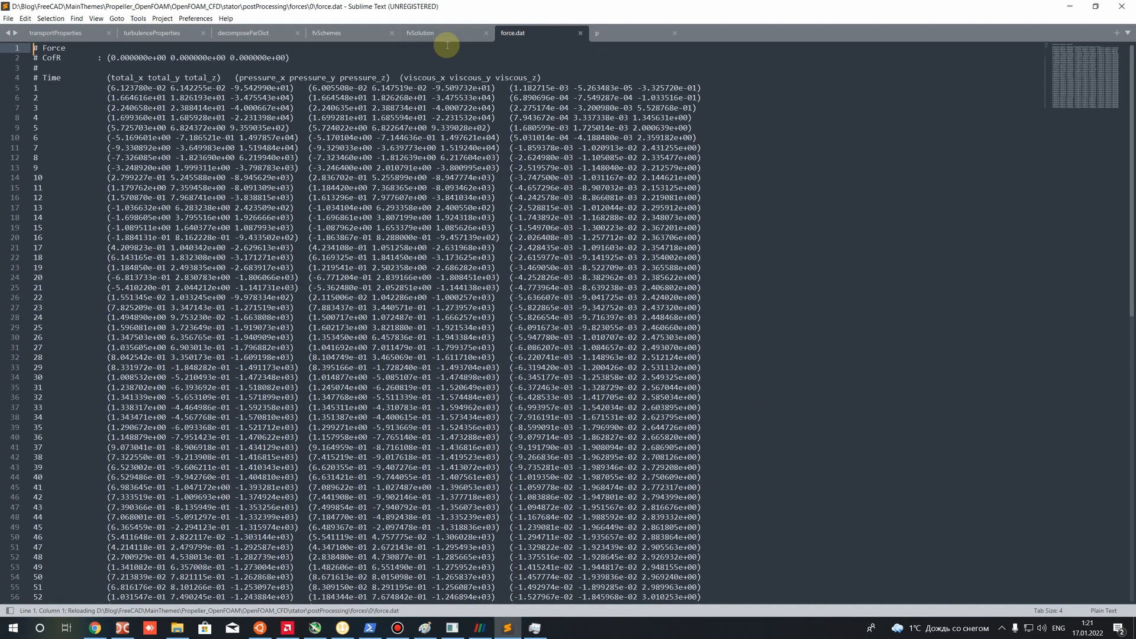
Examine the total_z, pressure_z and viscous_z column headings in force.dat.
drag(185, 78, 219, 78)
drag(340, 77, 386, 78)
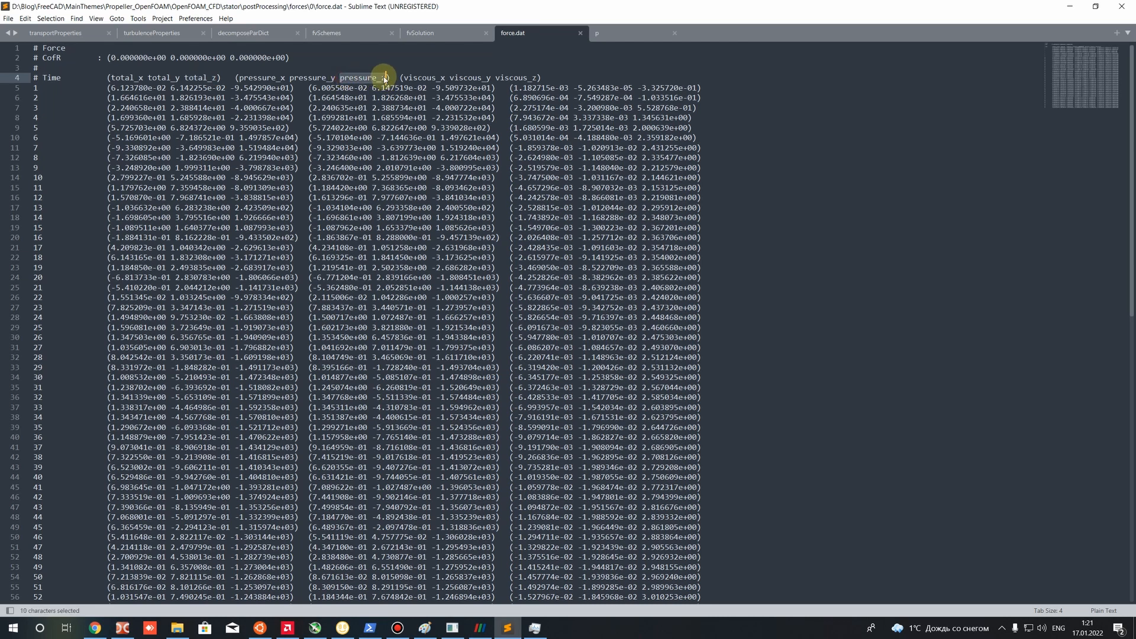
drag(496, 77, 537, 78)
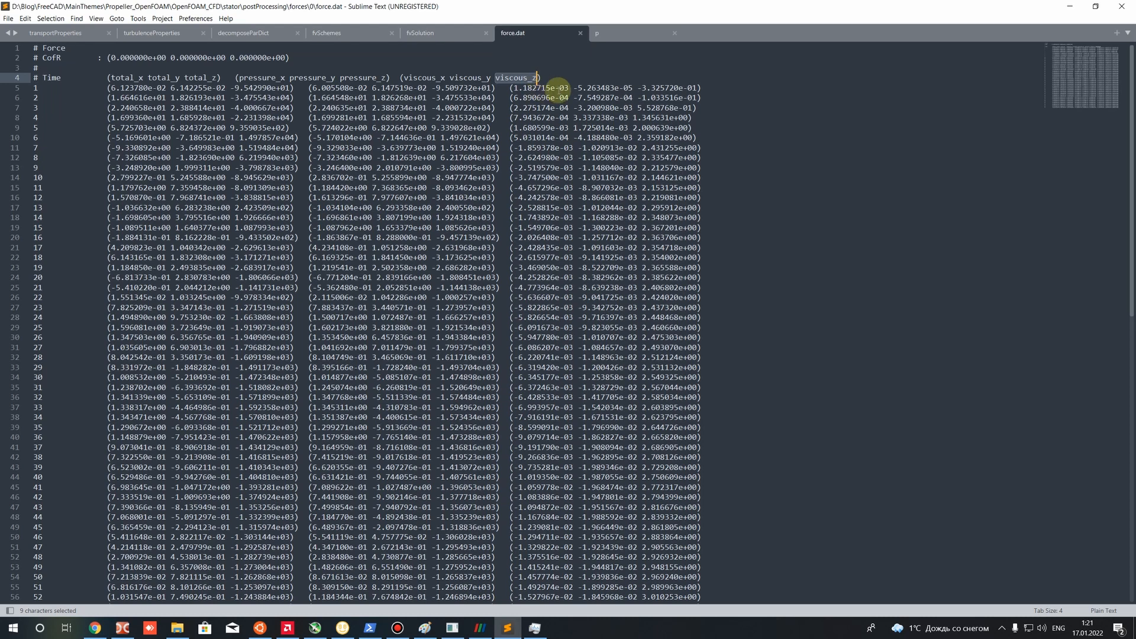
scroll(176, 93, down, 3)
scroll(177, 93, up, 3)
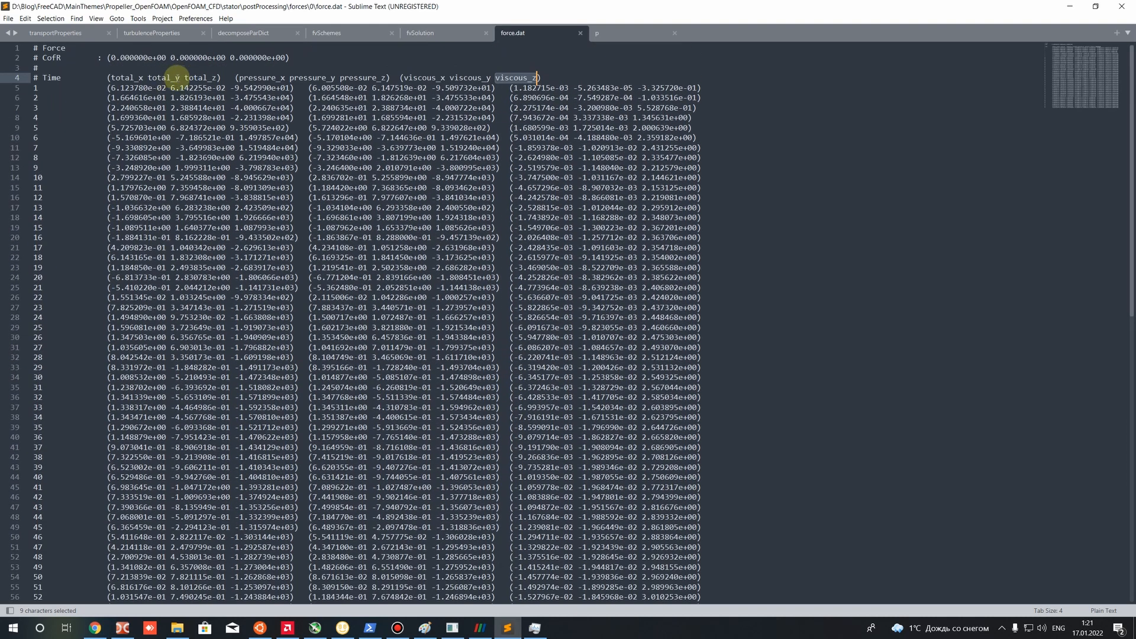
Check the total_z column in force.dat, including the sign of its value at the last recorded iteration.
drag(193, 77, 228, 77)
scroll(261, 236, down, 7)
scroll(203, 164, up, 7)
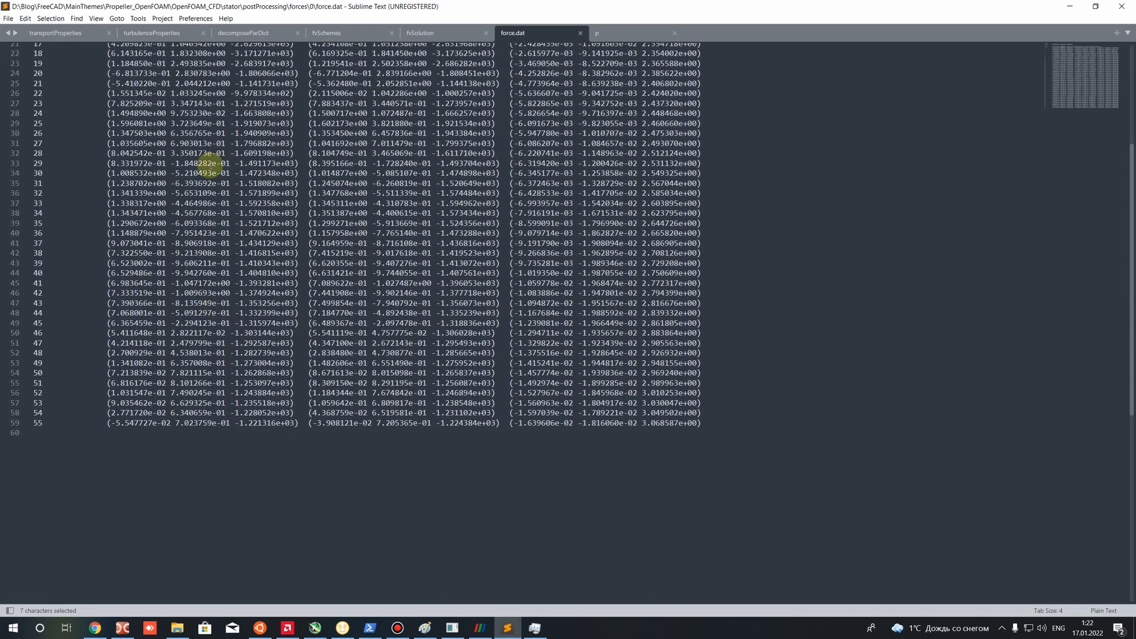
click(208, 78)
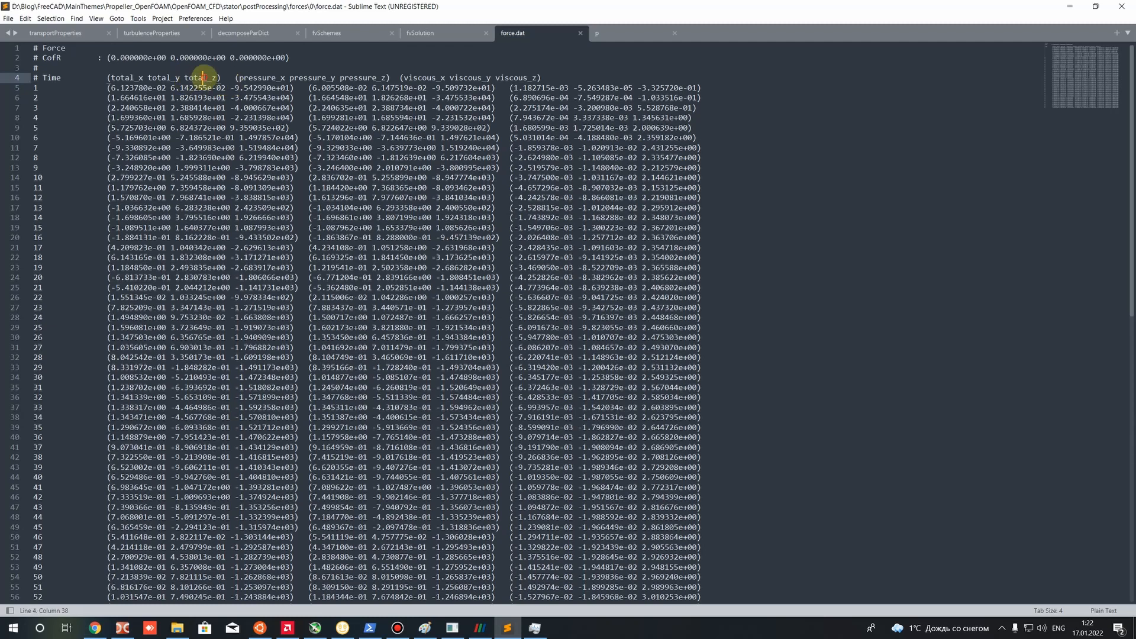
drag(185, 78, 217, 78)
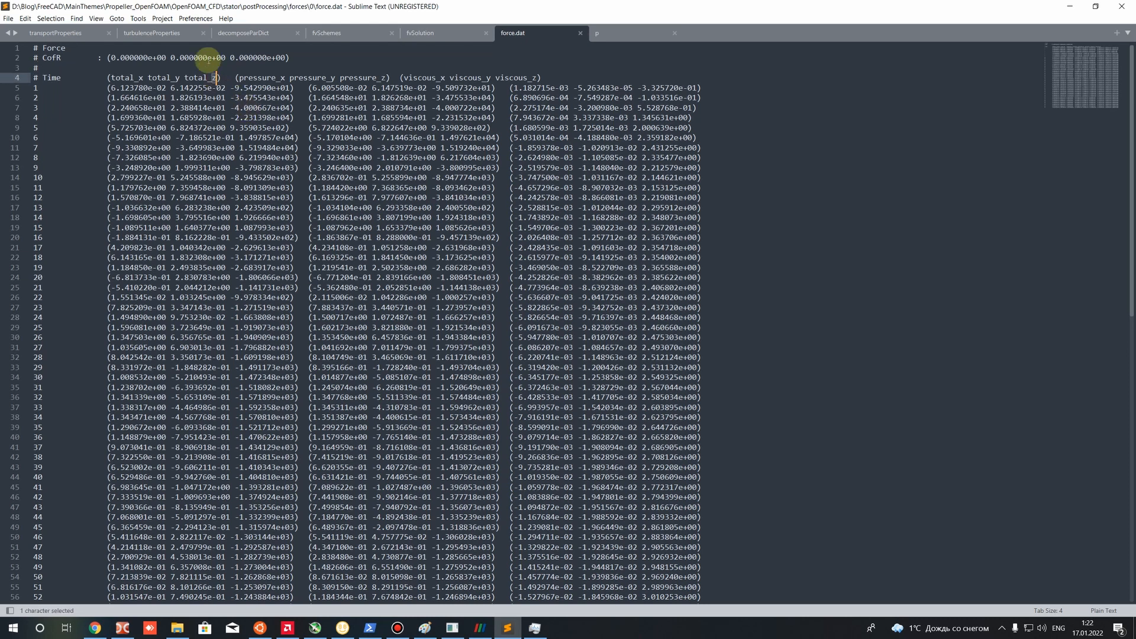
scroll(240, 174, down, 7)
mouse_move(235, 418)
mouse_down()
mouse_move(291, 417)
mouse_move(238, 418)
mouse_up()
click(259, 437)
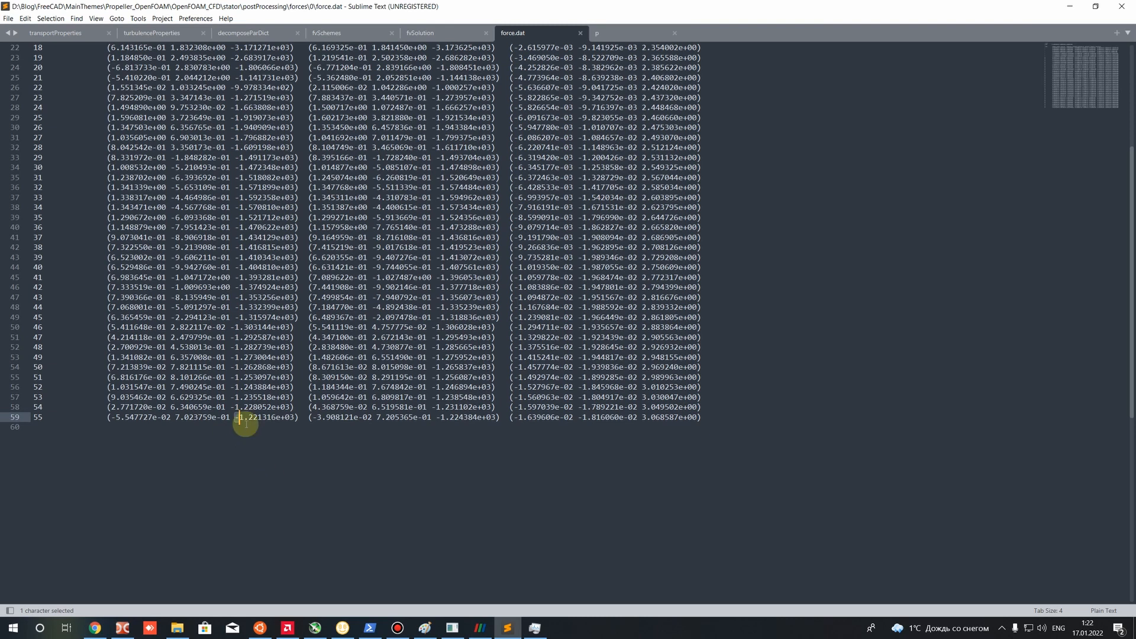
Follow the total_z values from the first to the newest iterations in the continuously updated force.dat.
click(479, 628)
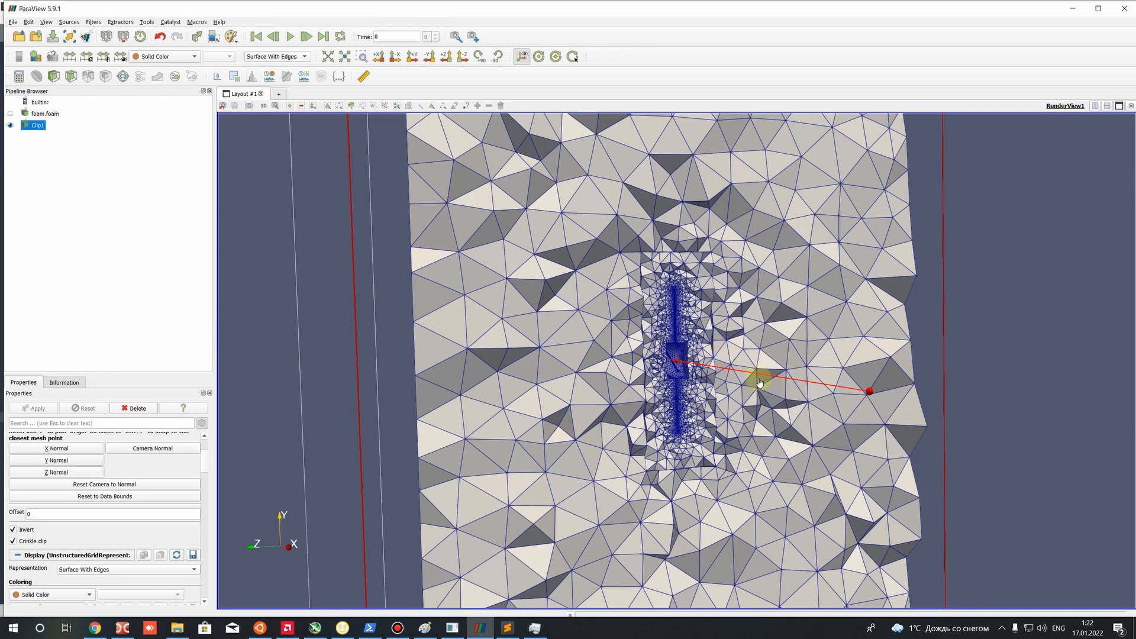
click(1073, 8)
scroll(245, 435, down, 20)
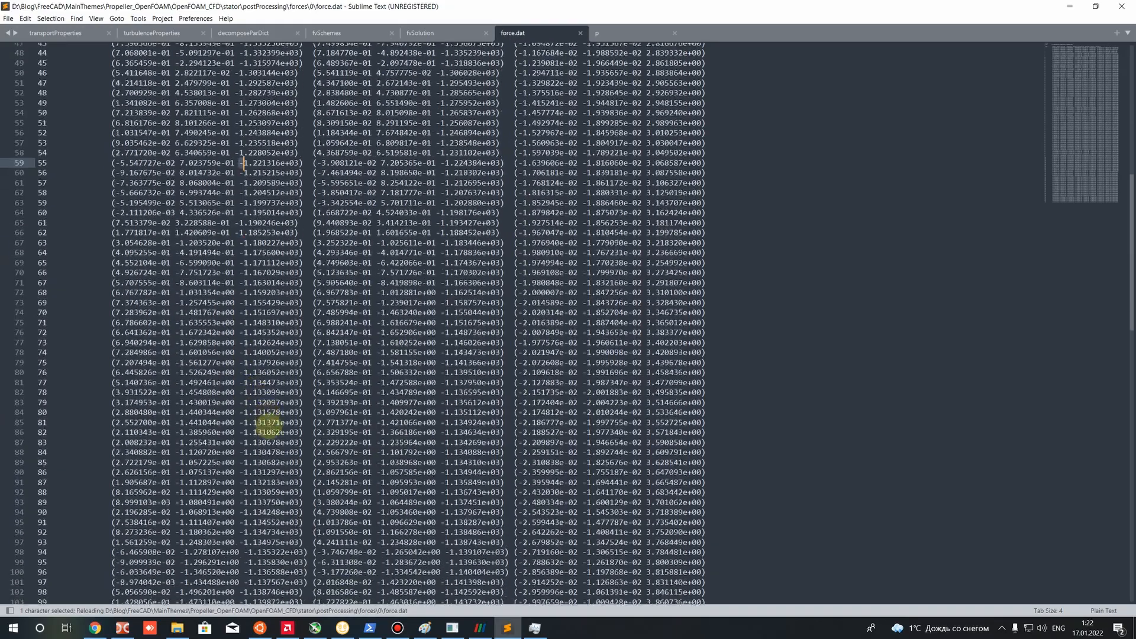
scroll(261, 373, up, 20)
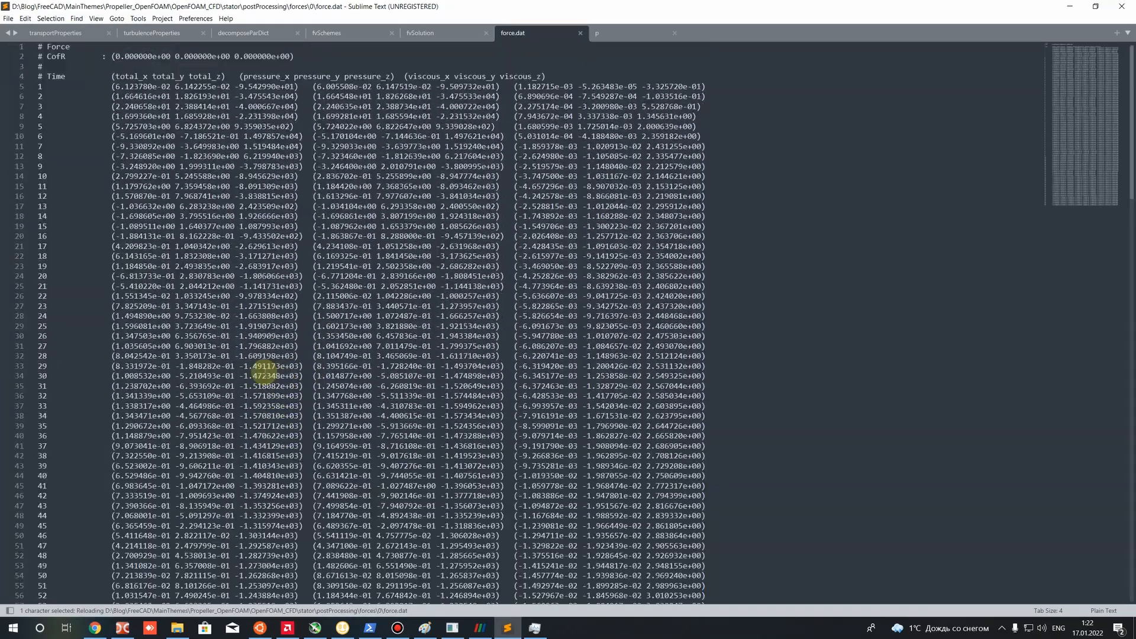
click(299, 357)
scroll(296, 368, down, 7)
scroll(294, 369, down, 20)
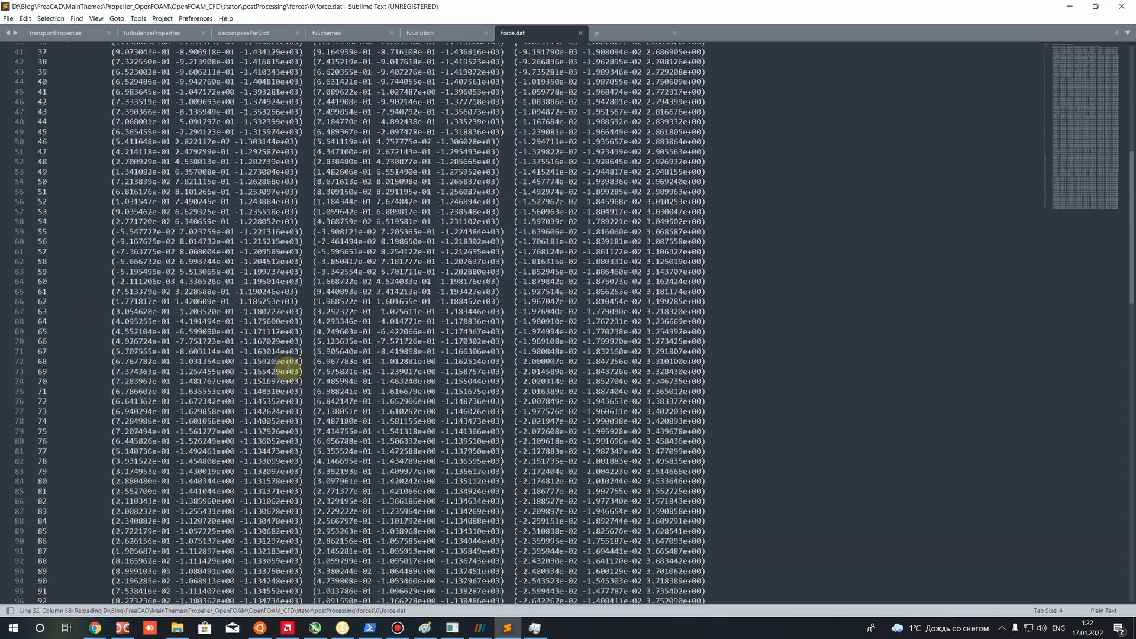
scroll(286, 373, down, 5)
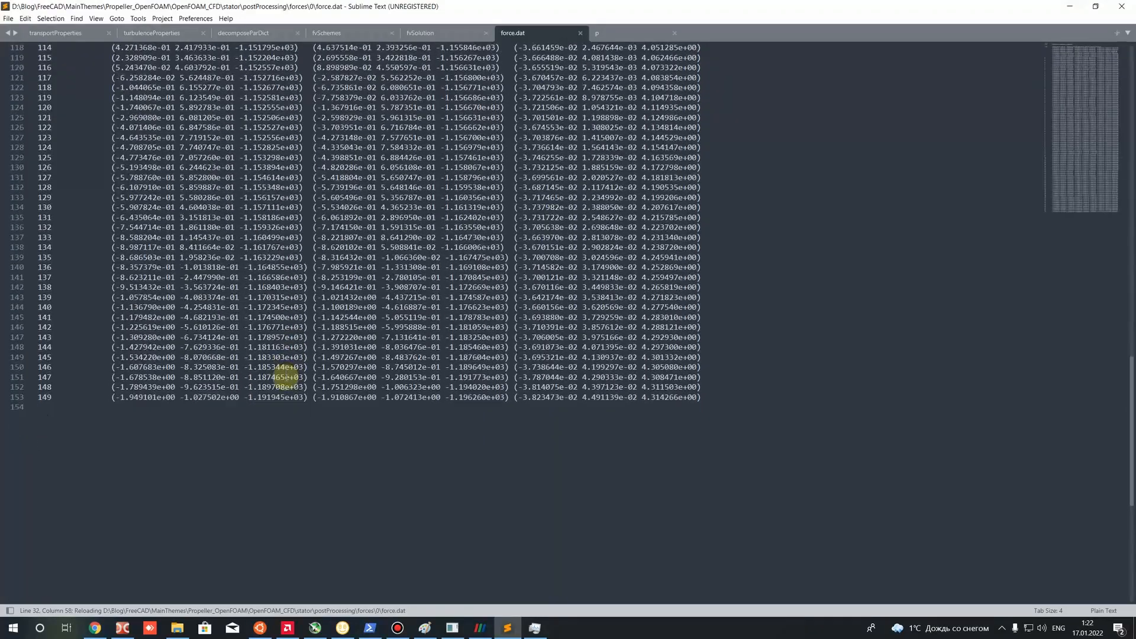
scroll(282, 384, down, 5)
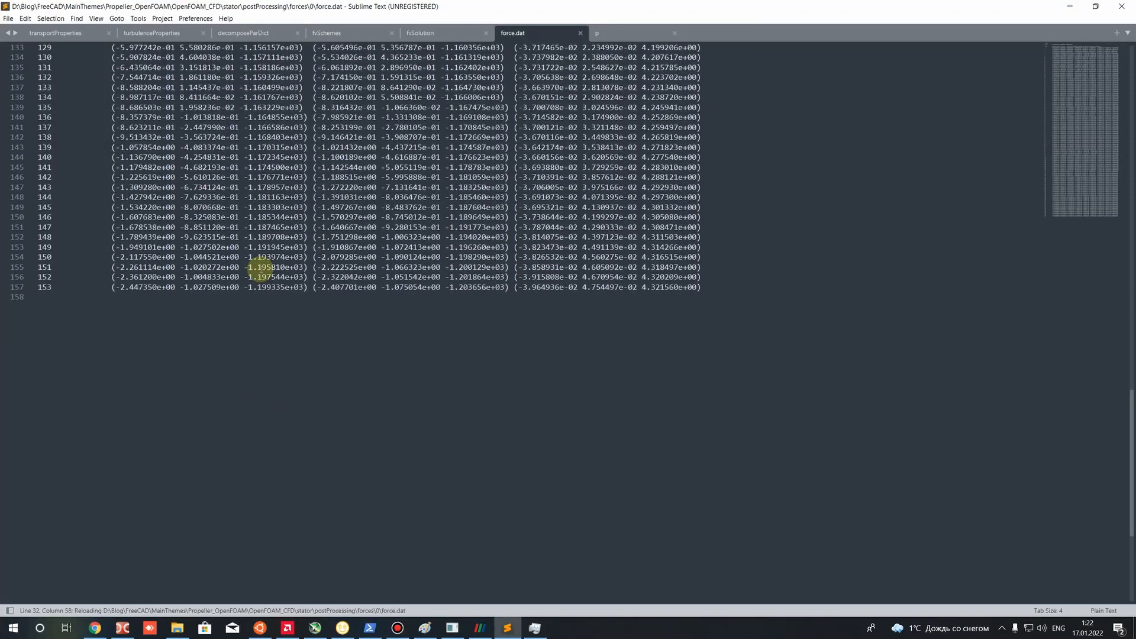
Track the total_z column in force.dat through the newly written iterations up to iteration 199.
drag(249, 296, 271, 307)
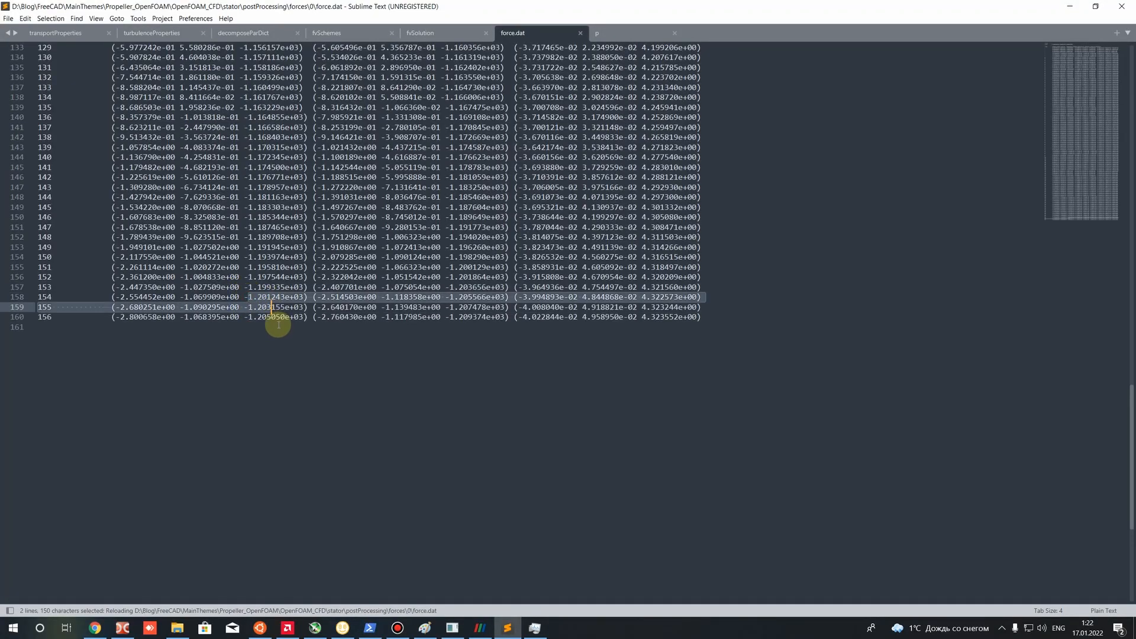
click(275, 327)
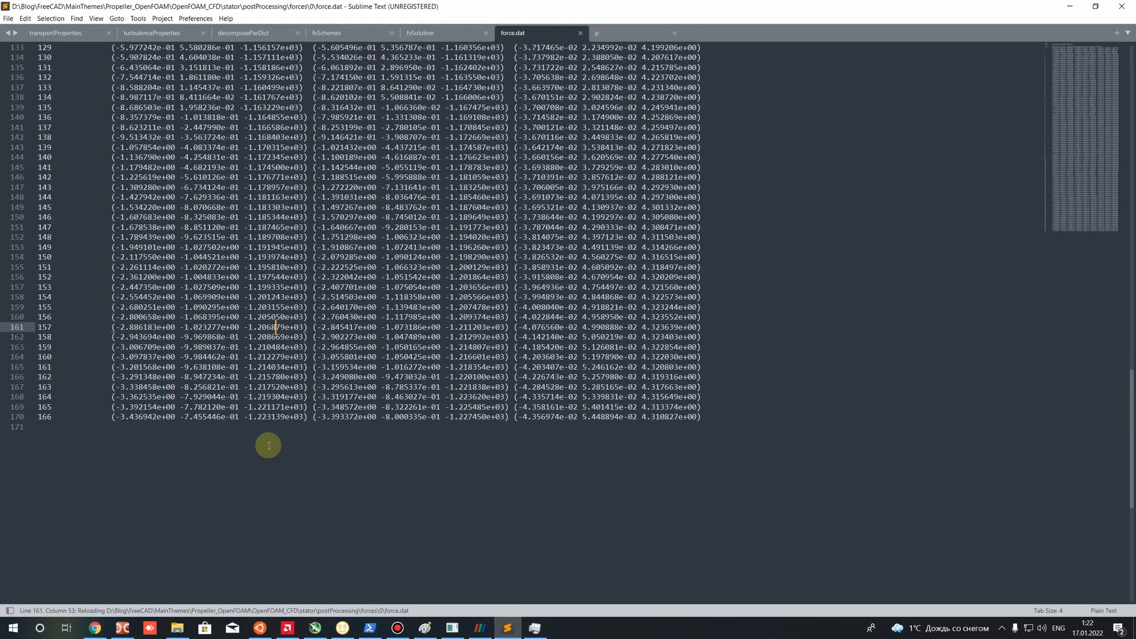
scroll(269, 445, down, 5)
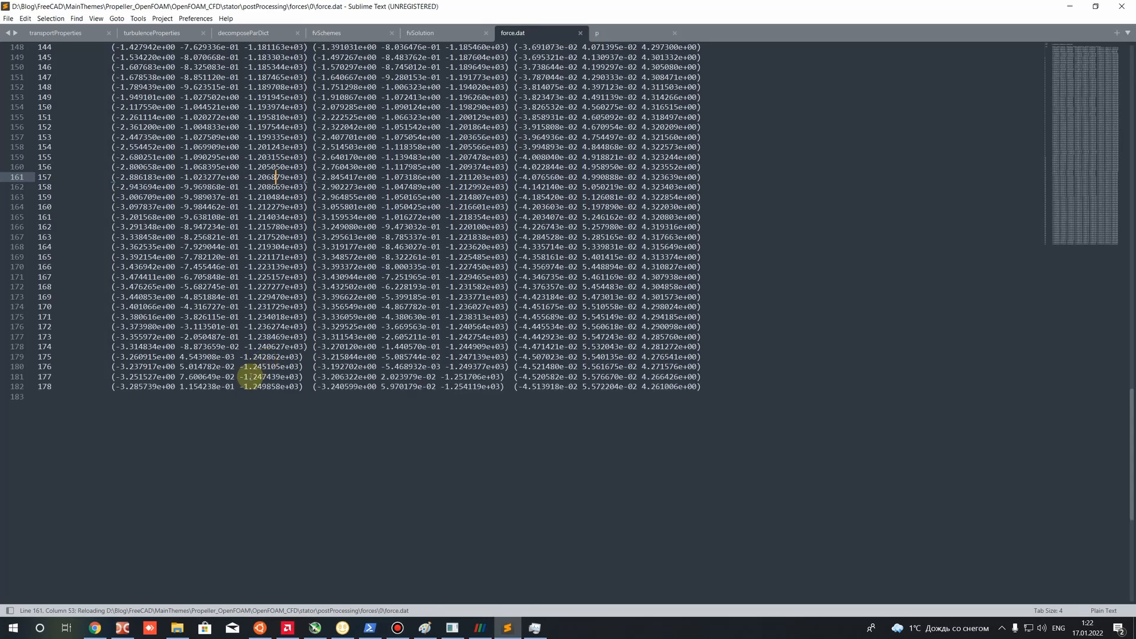
scroll(250, 377, down, 4)
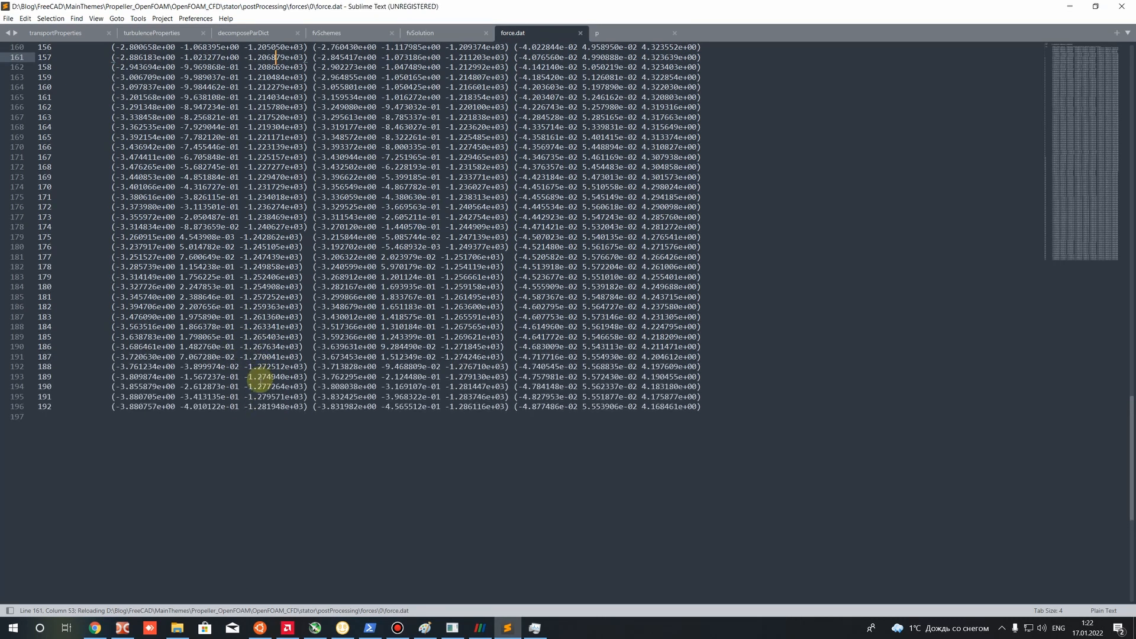
click(248, 427)
click(372, 626)
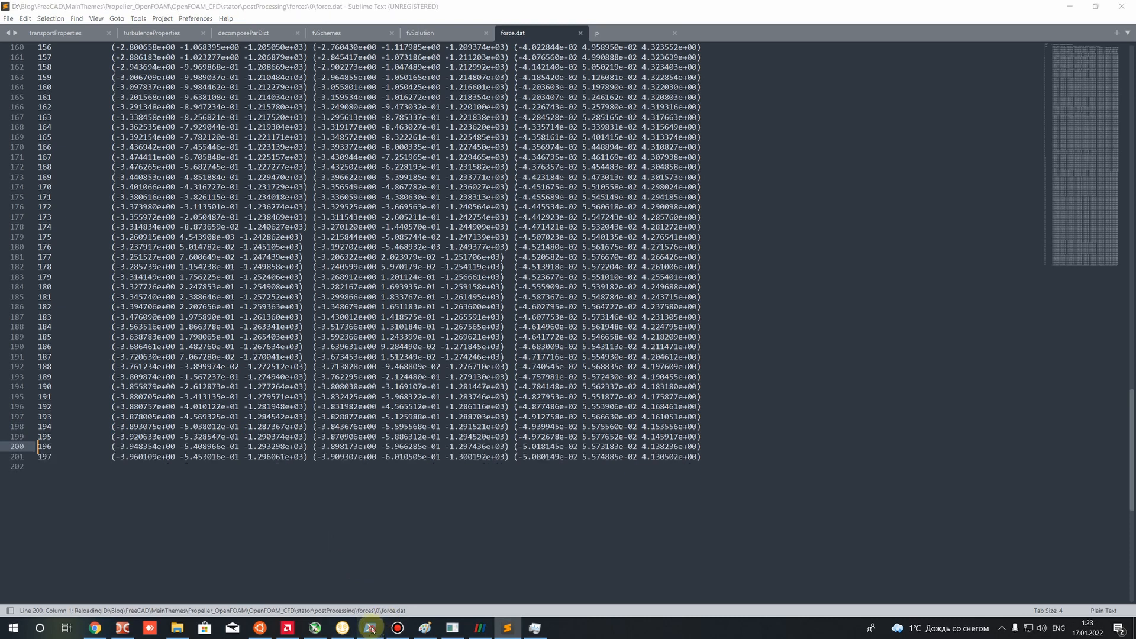
click(372, 626)
click(248, 481)
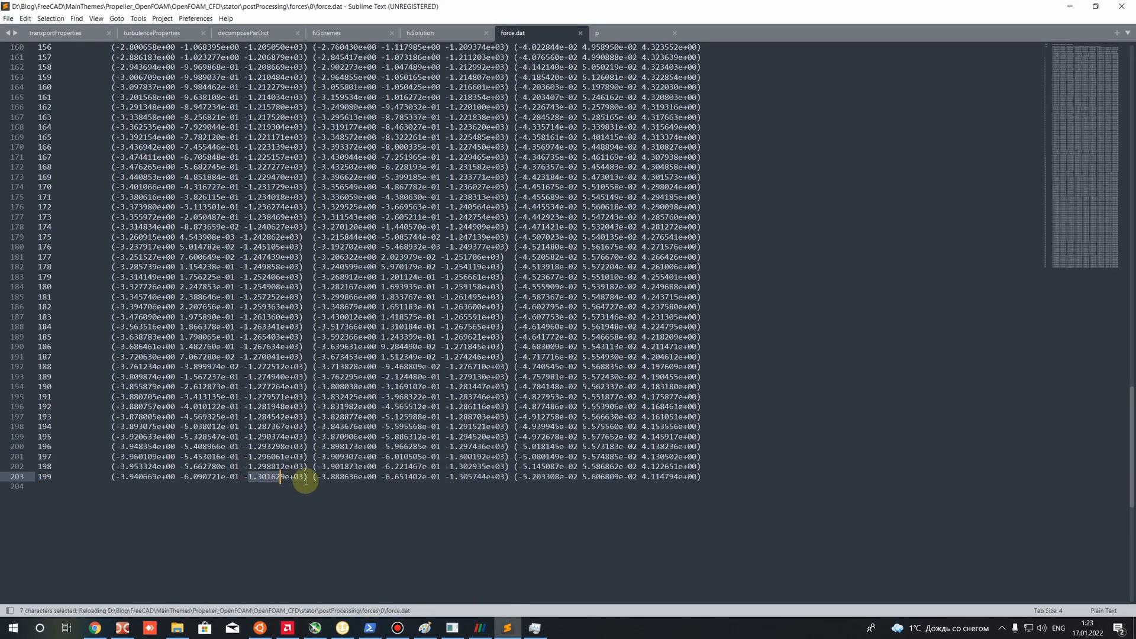
click(302, 535)
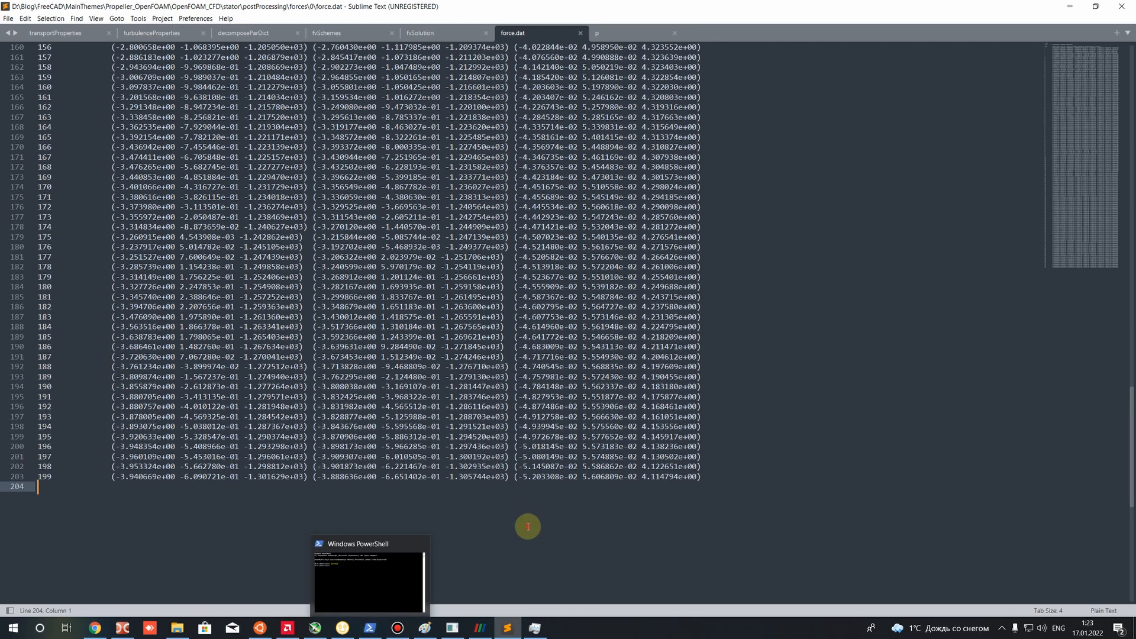
Switch to the Ubuntu terminal and compare the z component of the total force under Sum of forces with force.dat.
click(260, 628)
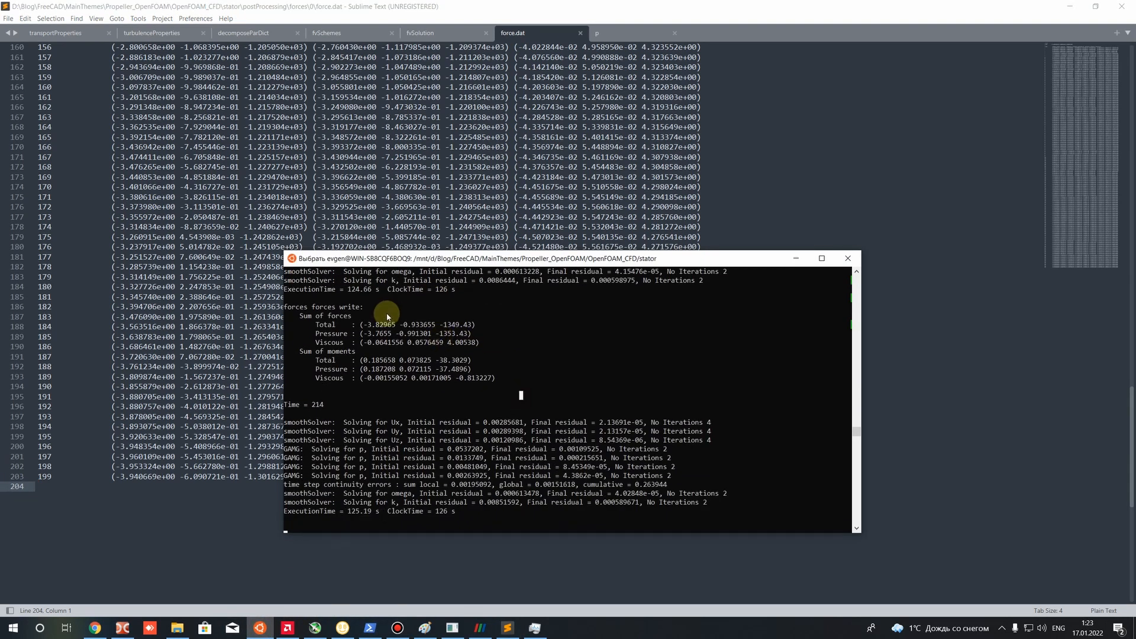
scroll(329, 330, up, 1)
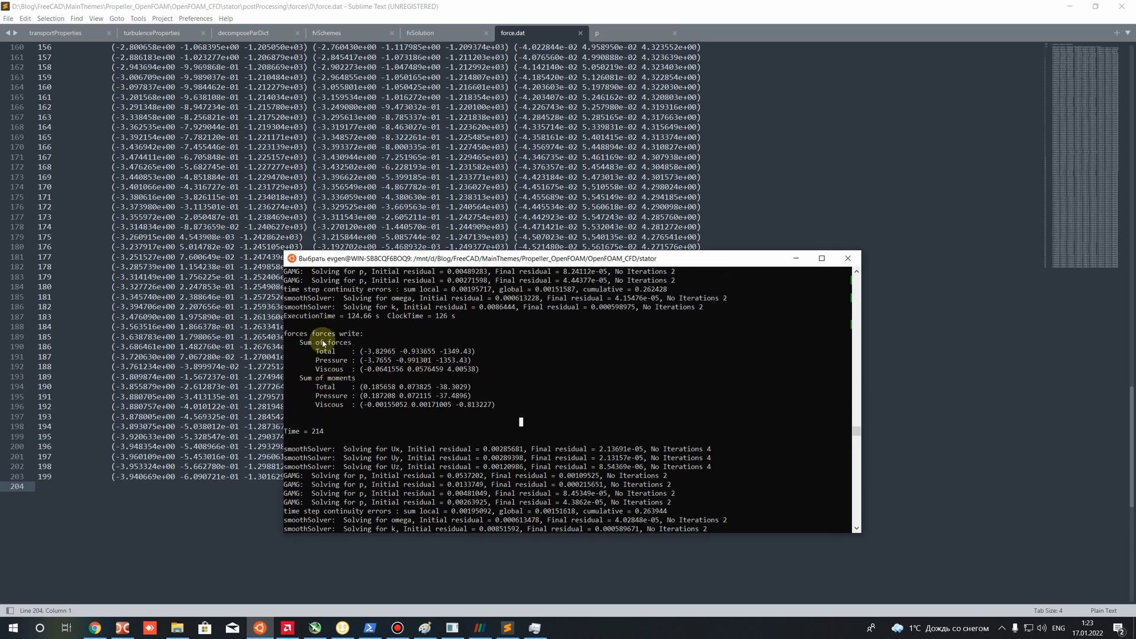
double_click(335, 344)
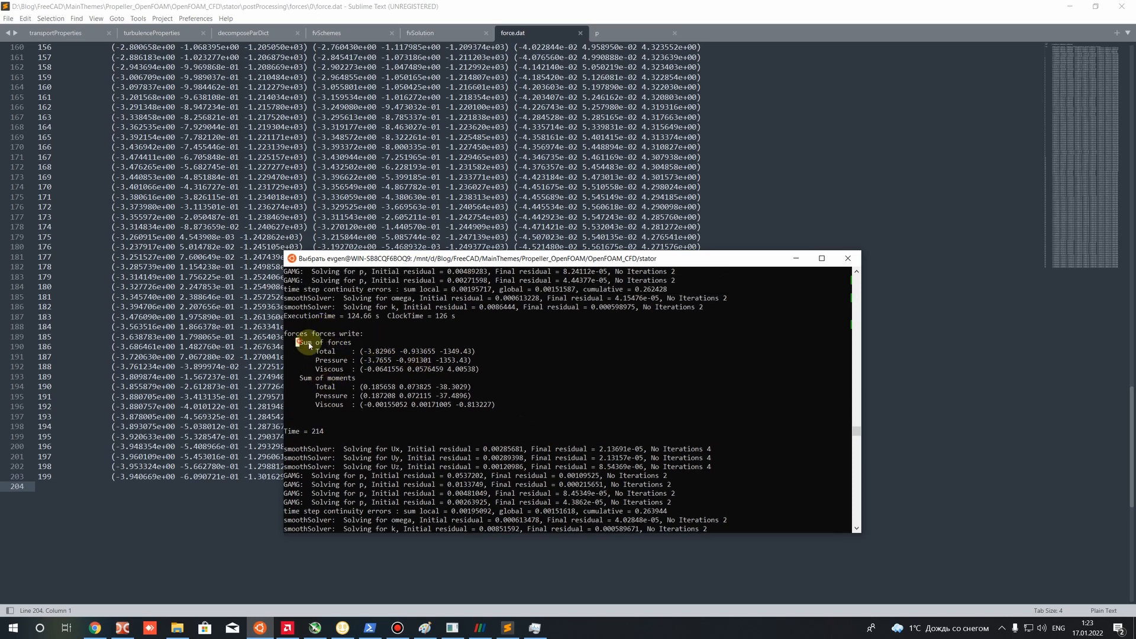
drag(308, 344, 355, 344)
drag(445, 352, 448, 354)
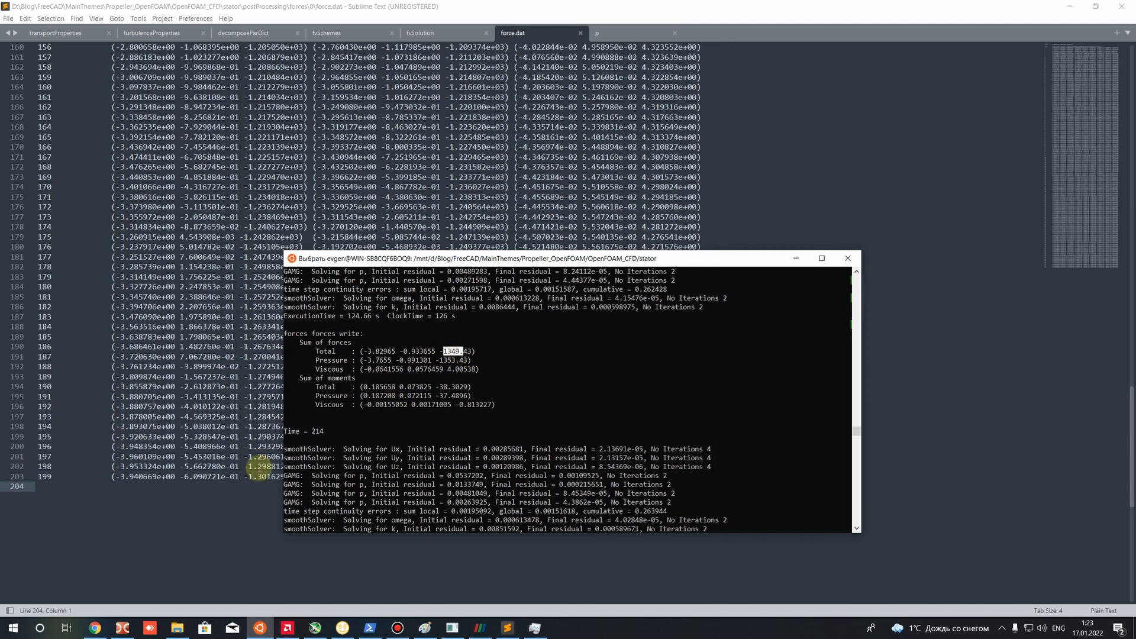
click(246, 477)
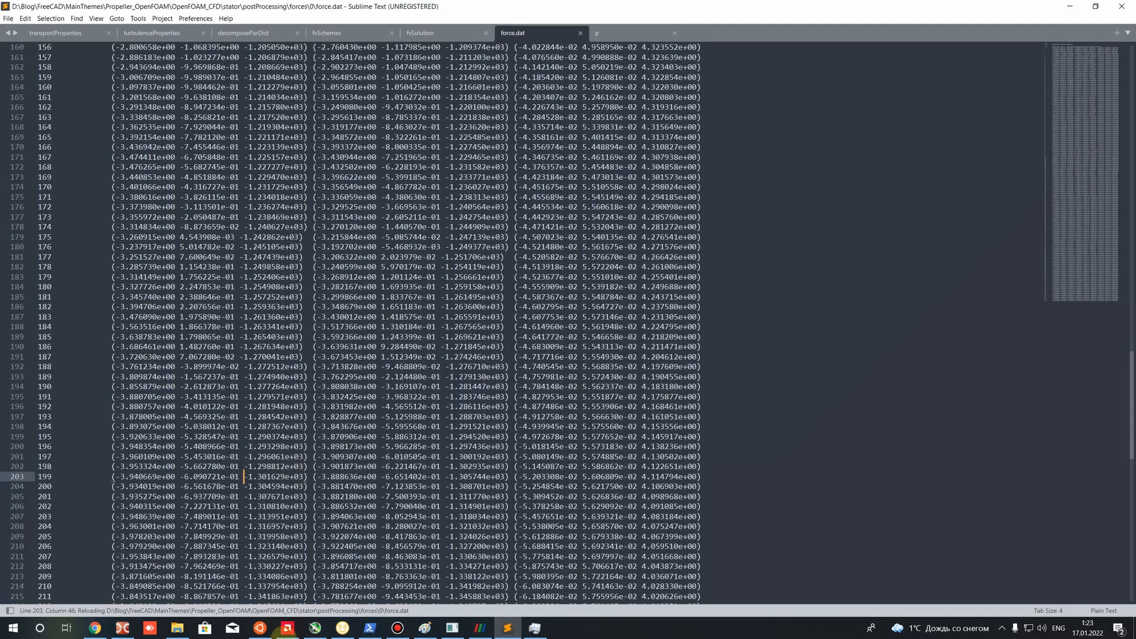
Check the z component of the total moment under Sum of moments in the Ubuntu terminal's simpleFoam output.
click(260, 628)
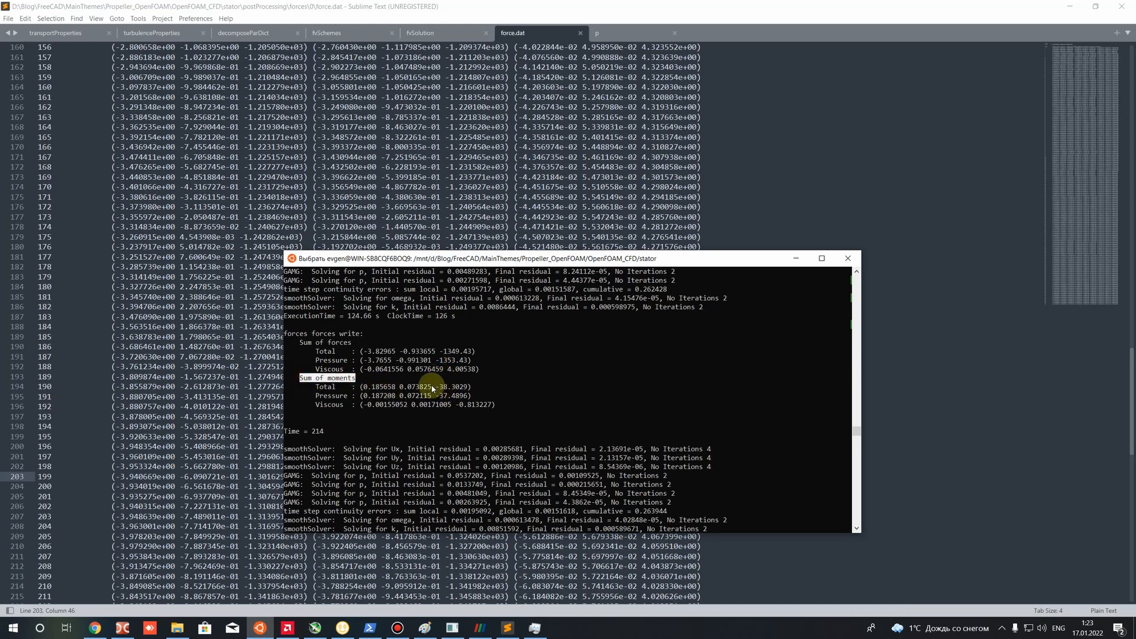
drag(440, 387, 452, 387)
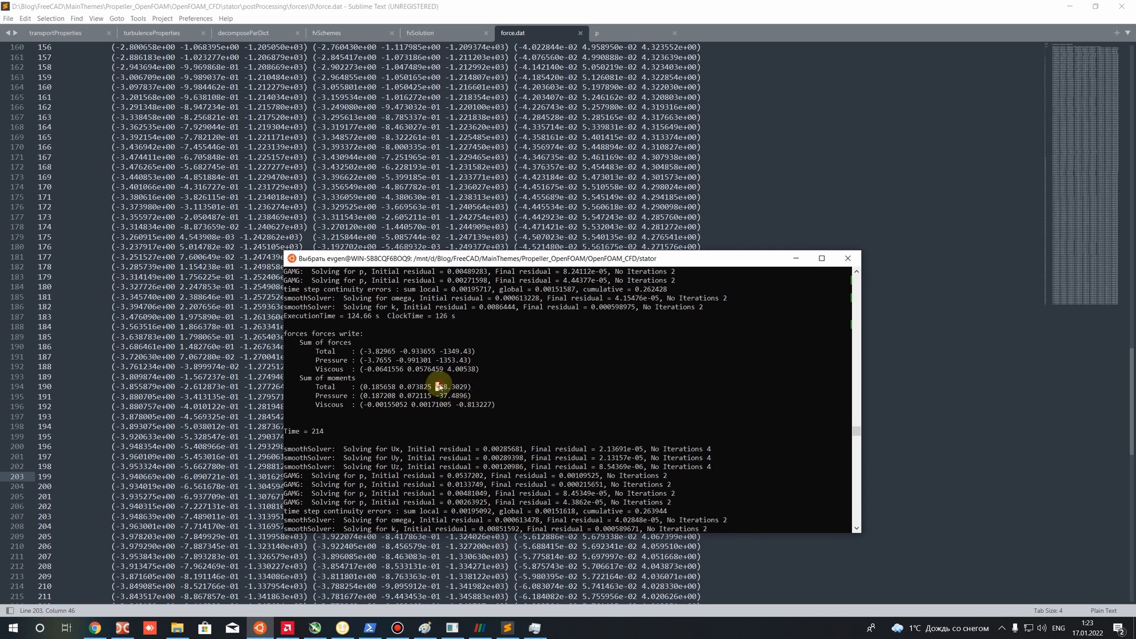
drag(465, 387, 467, 388)
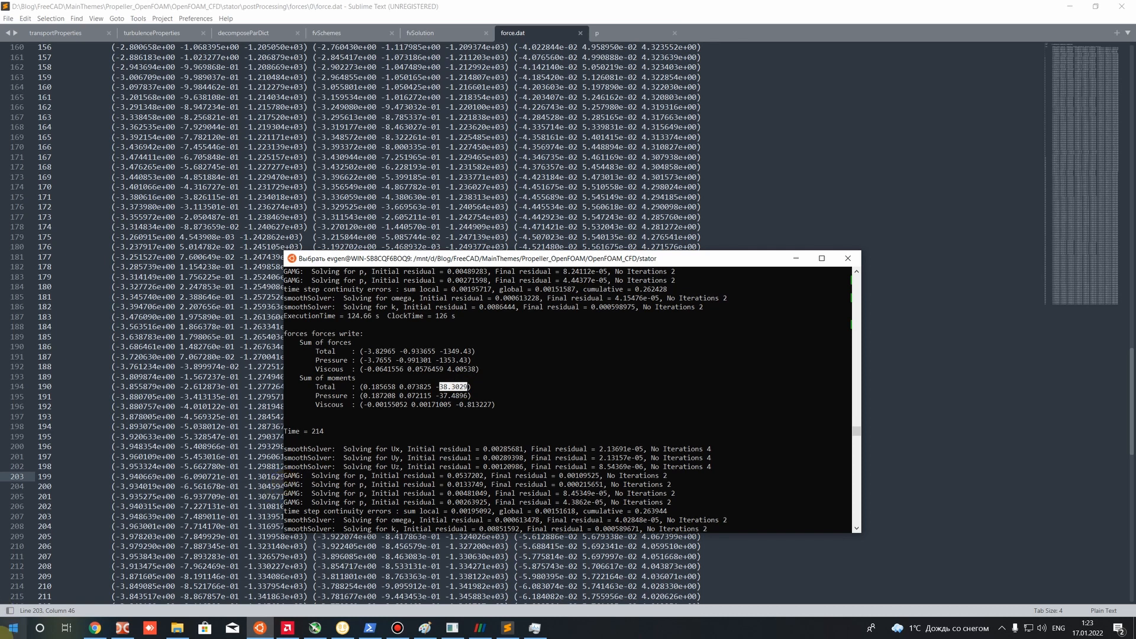
Find and open the Windows Calculator.
click(8, 632)
text(ca)
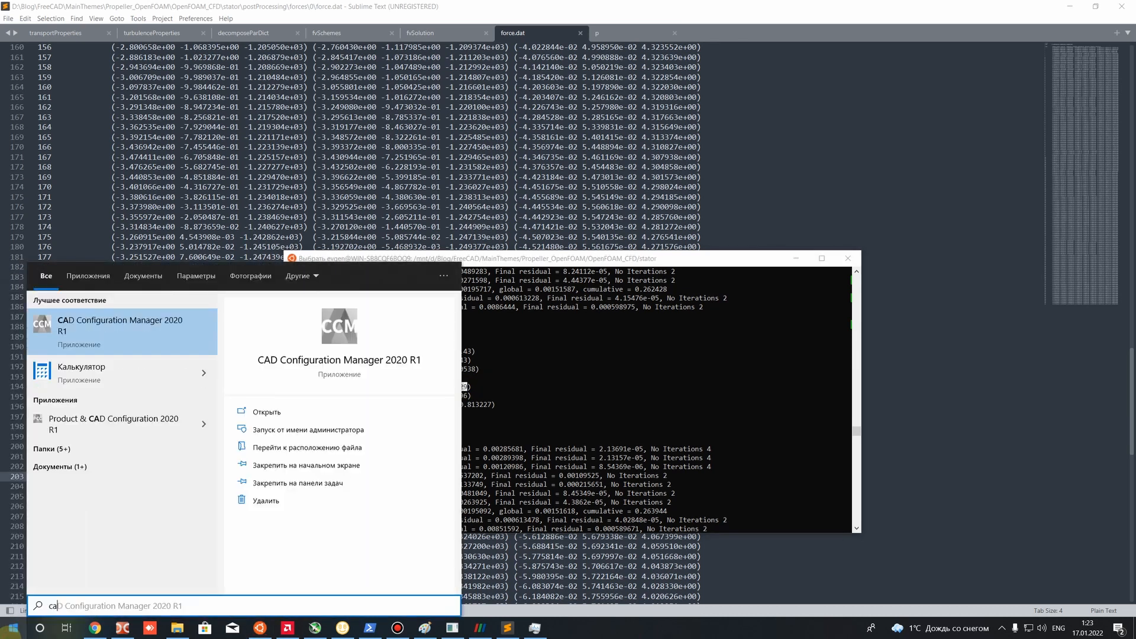
key(BackSpace)
key(BackSpace)
text(ca)
key(Return)
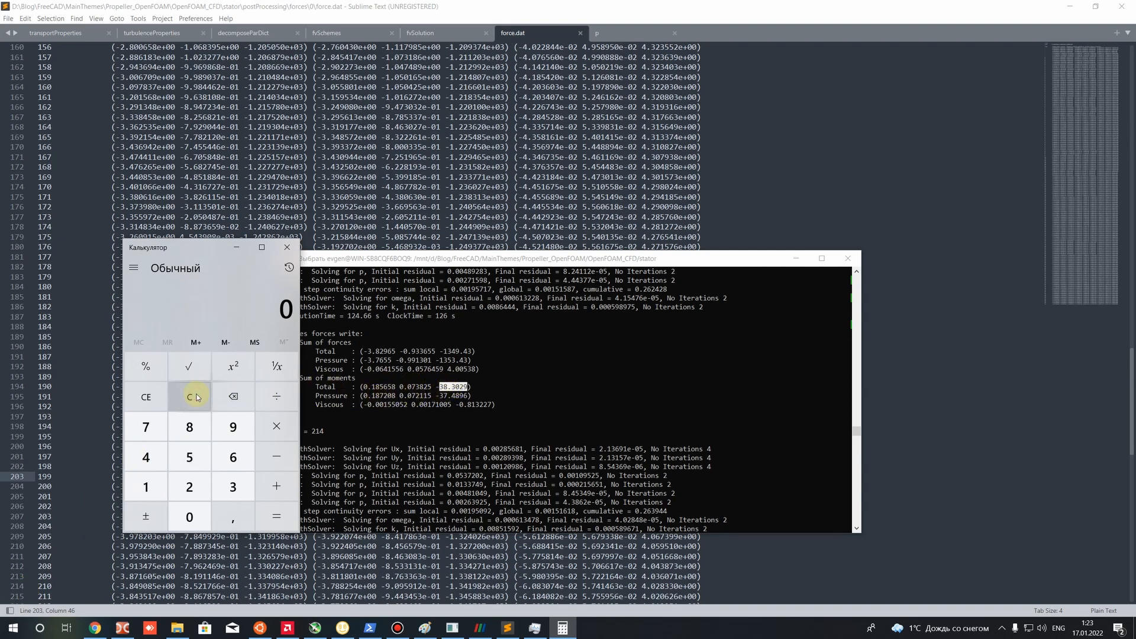
Calculate the propeller's power by multiplying the moment 38,3 by 314 and highlight the thousands in the result.
text(38,3)
key(asterisk)
text(314)
key(Return)
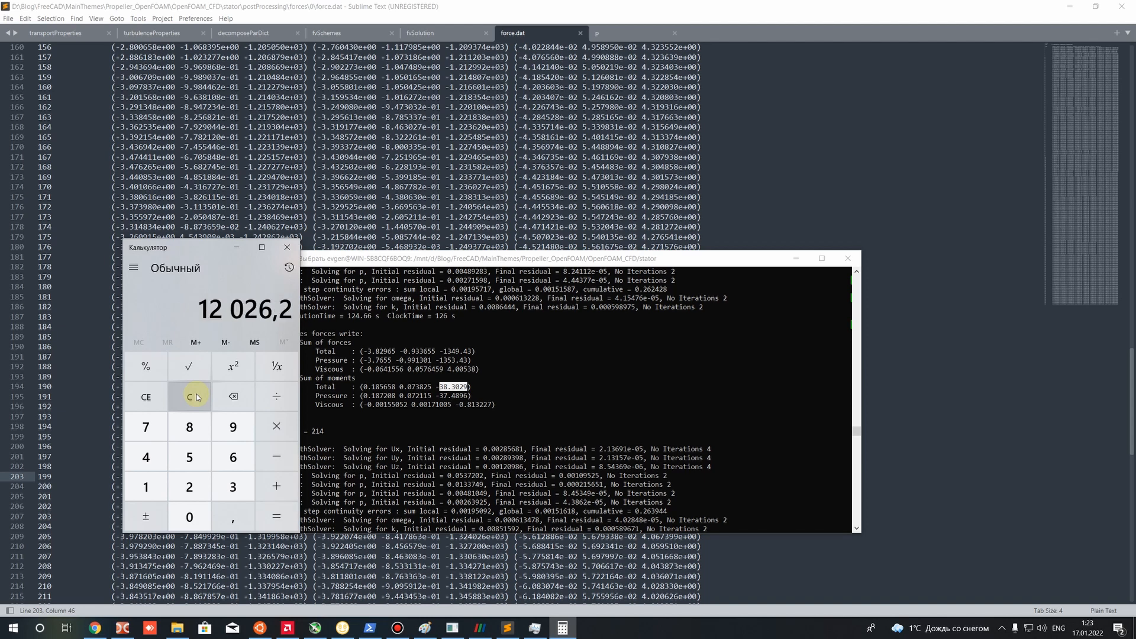
drag(201, 306, 224, 310)
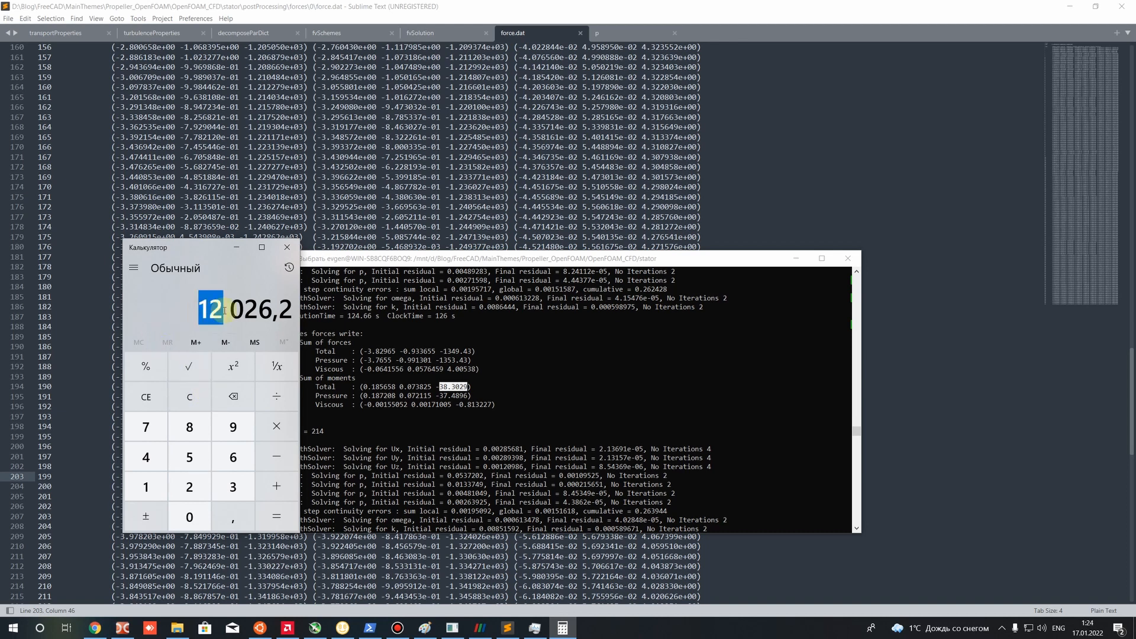
Return to the Ubuntu terminal and examine the latest total force's z component, letting the simpleFoam output resume scrolling.
click(373, 317)
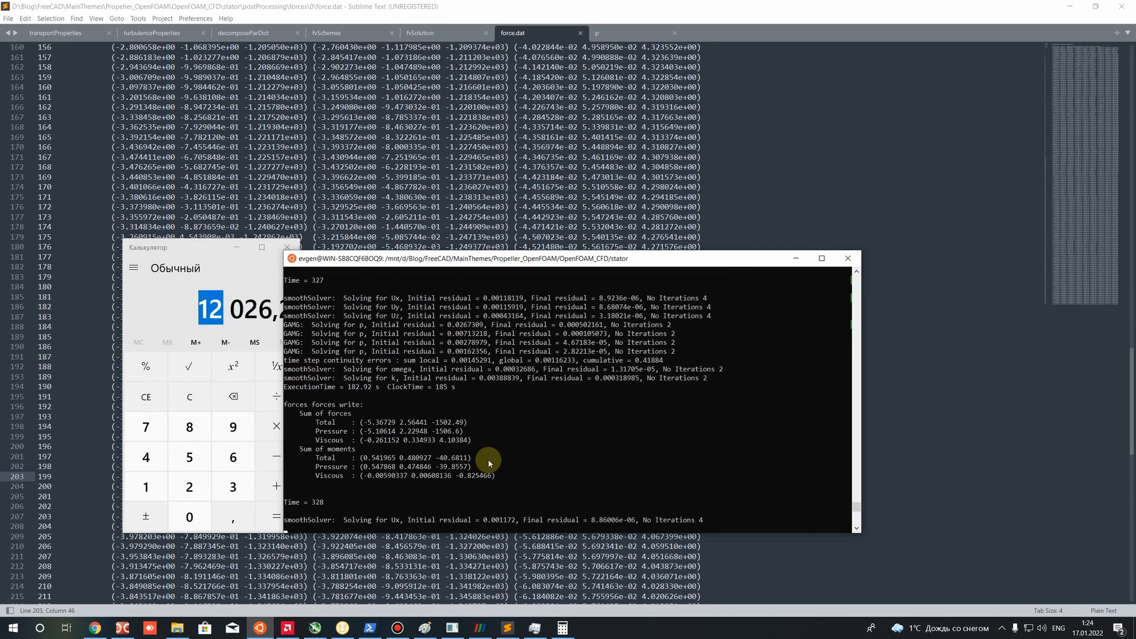
click(489, 458)
right_click(463, 467)
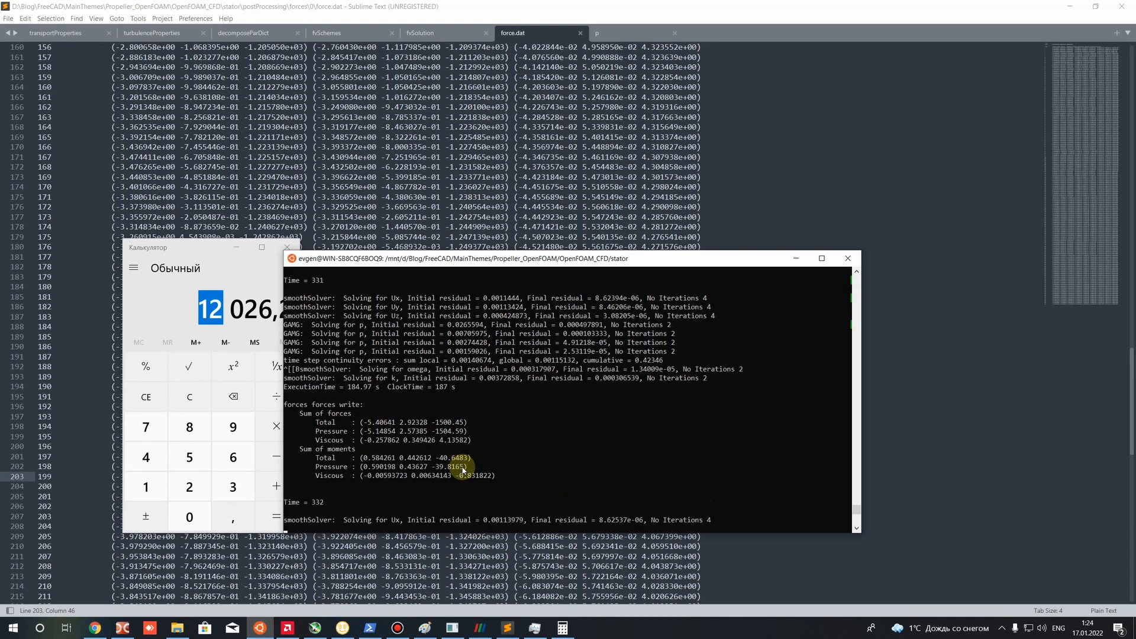
click(462, 466)
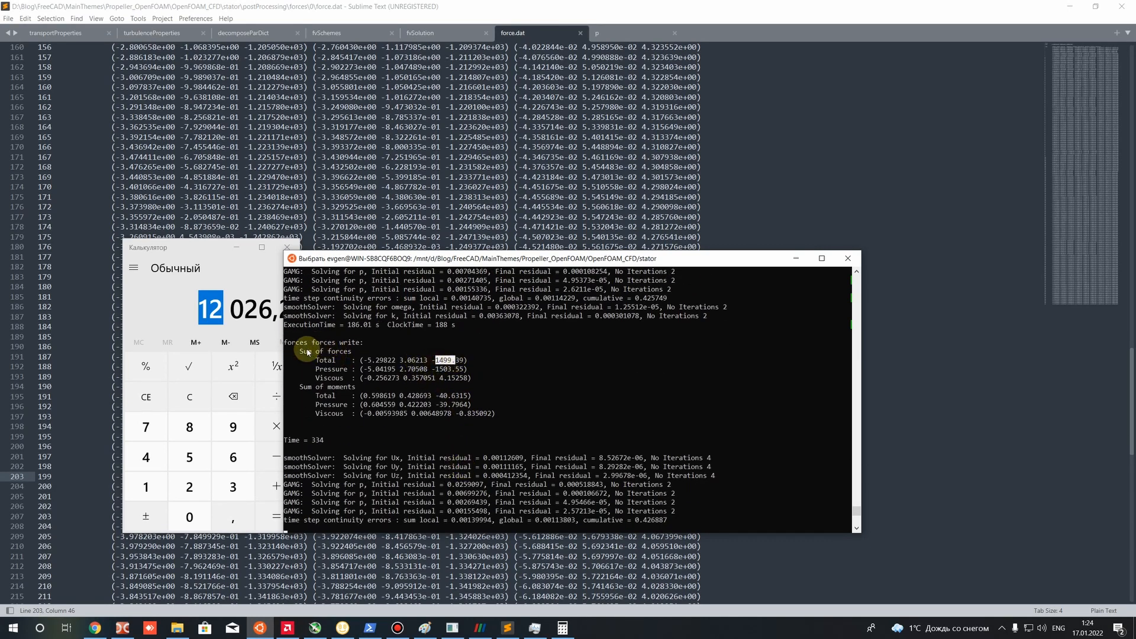
drag(299, 351, 456, 361)
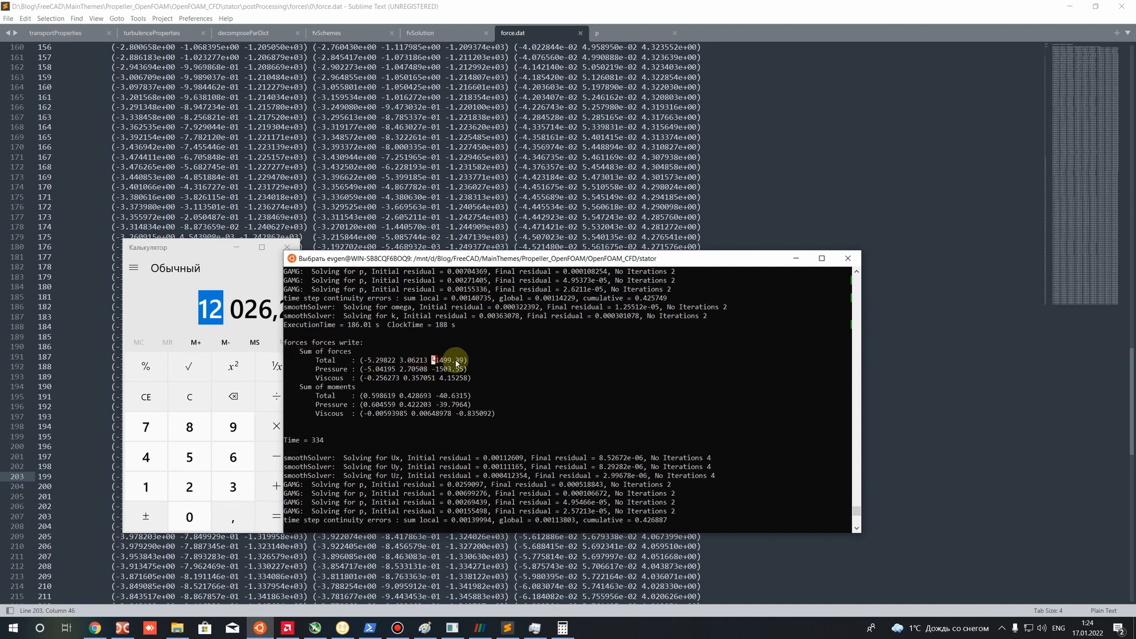
click(439, 358)
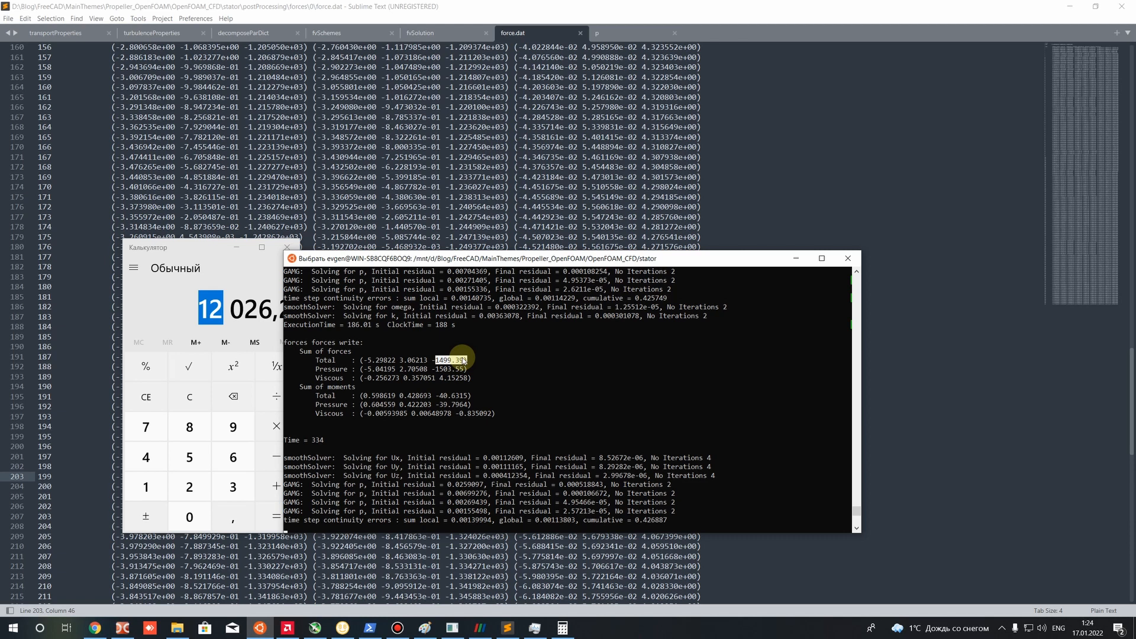
right_click(463, 360)
click(525, 412)
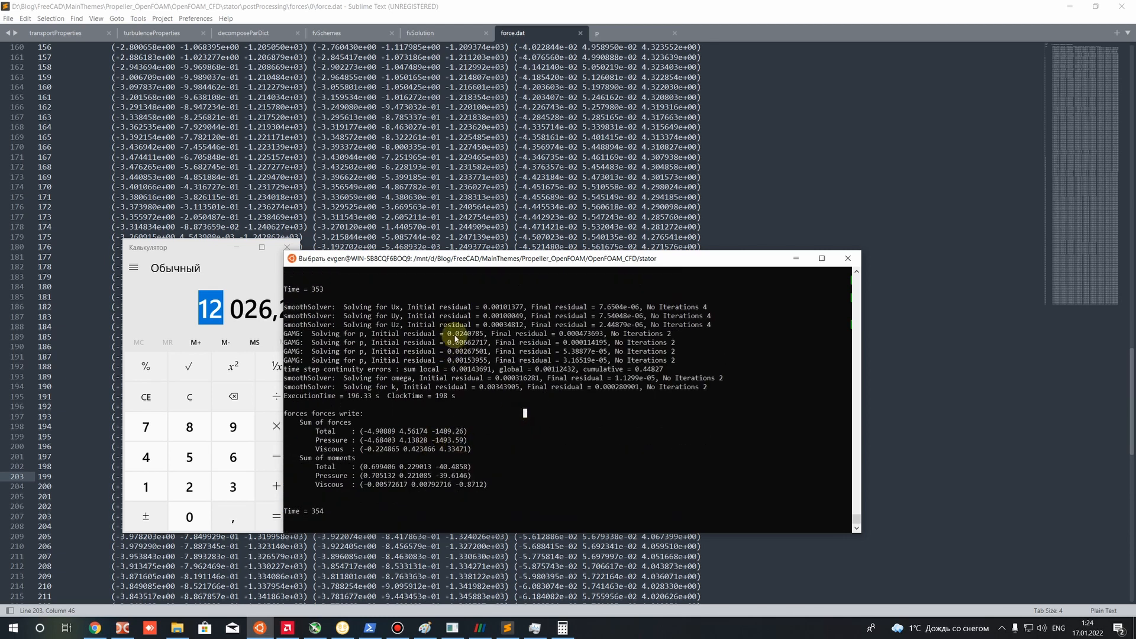
Examine the initial residuals for Ux, Uy, Uz and p in the solver output, moving the terminal clear of the calculator.
mouse_move(507, 307)
mouse_down()
mouse_move(484, 313)
mouse_move(521, 325)
mouse_up()
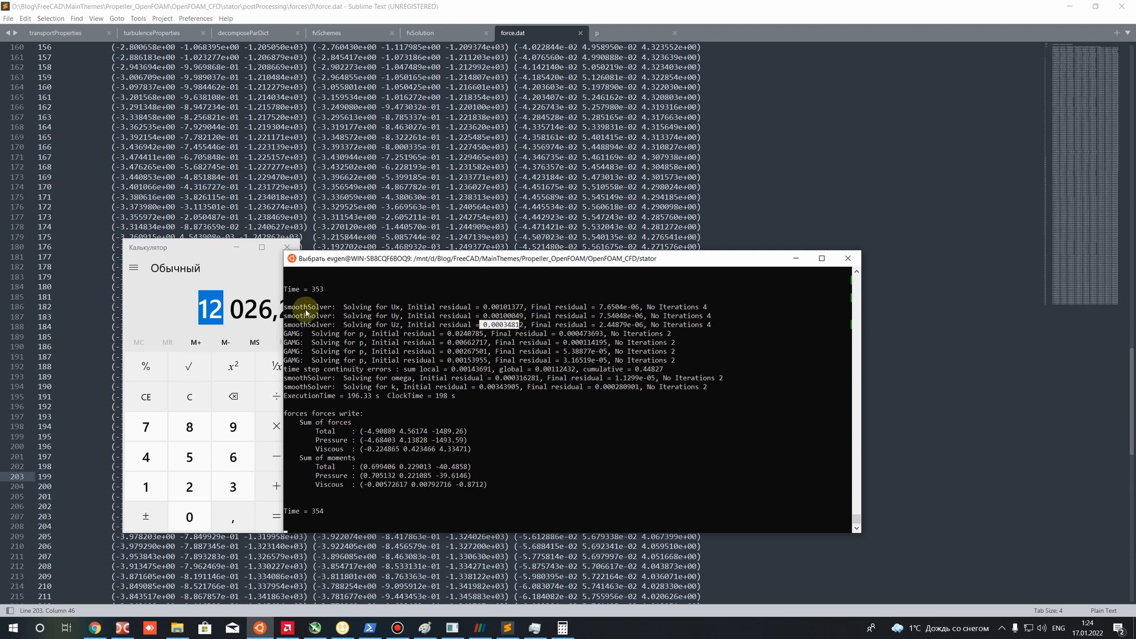
drag(406, 260, 482, 251)
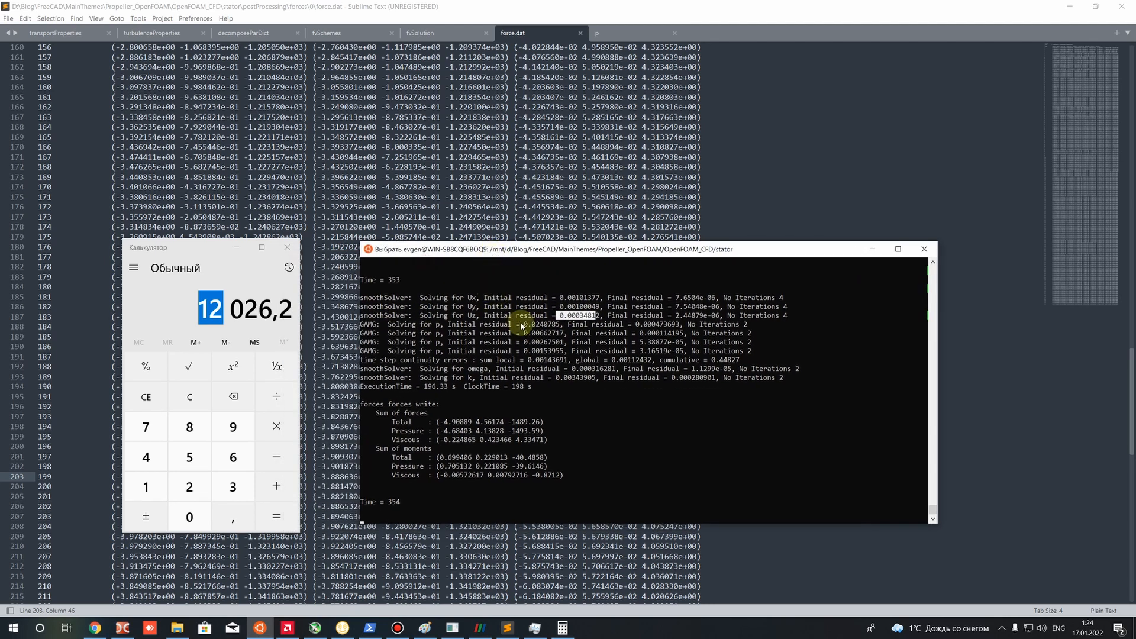
drag(520, 325, 583, 299)
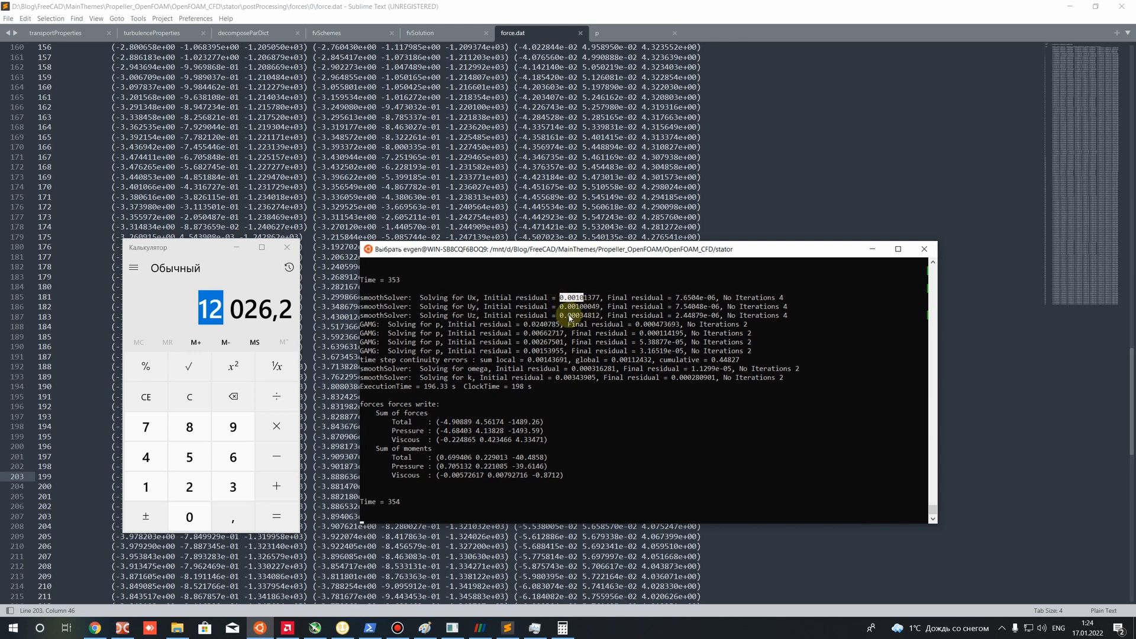
right_click(564, 400)
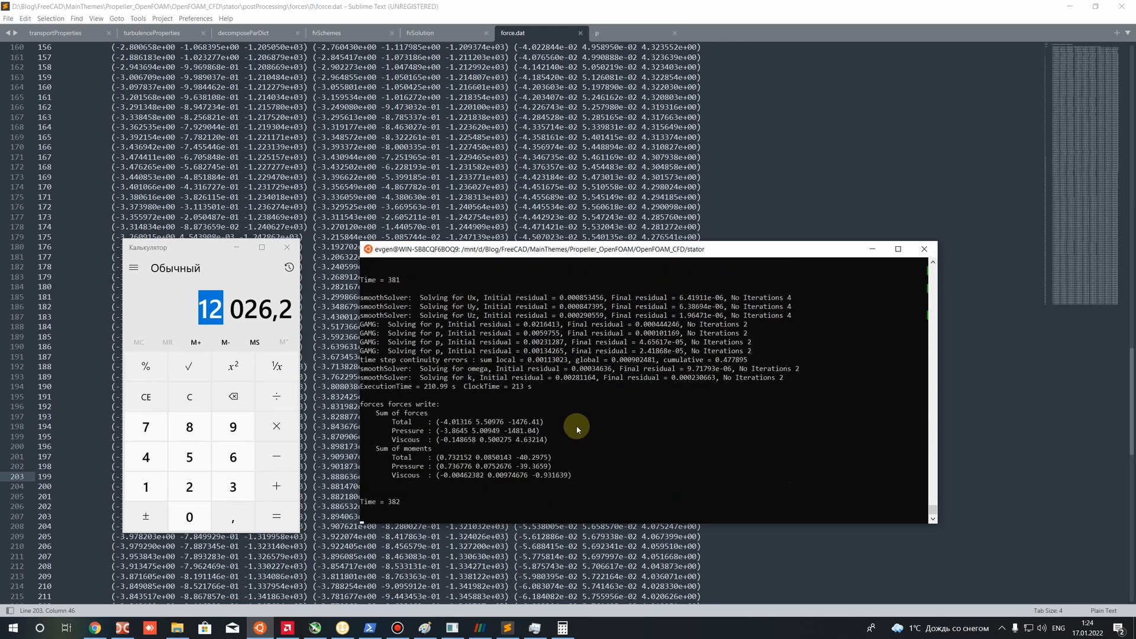
click(593, 458)
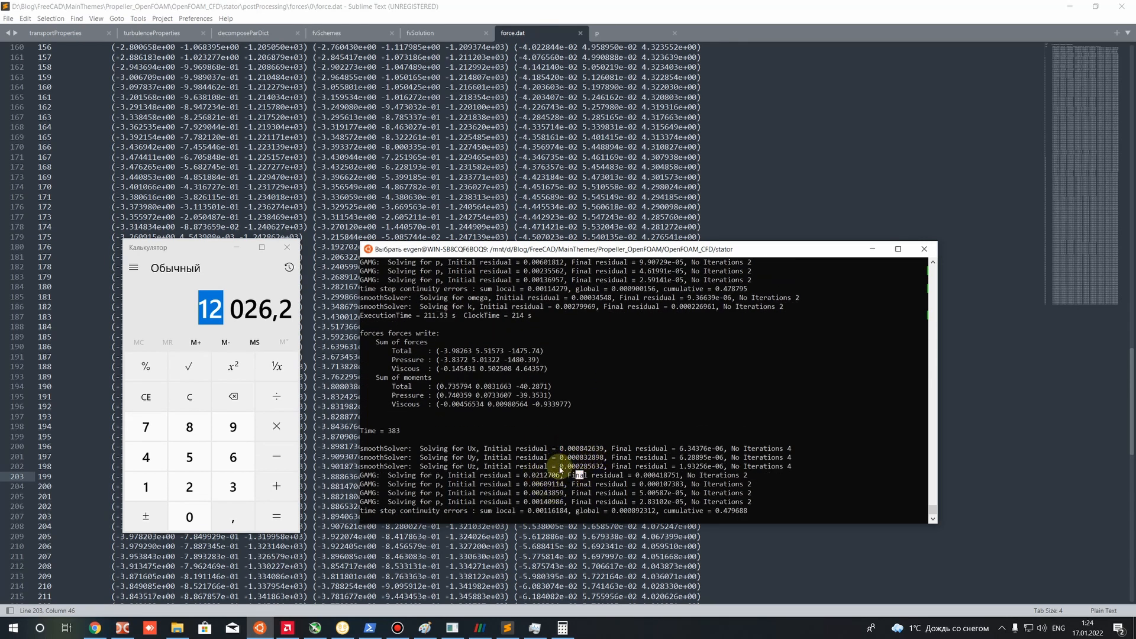
right_click(583, 473)
Go back to force.dat in Sublime Text, dismiss the reload request and check total_z for the newest iterations up to 399.
click(342, 375)
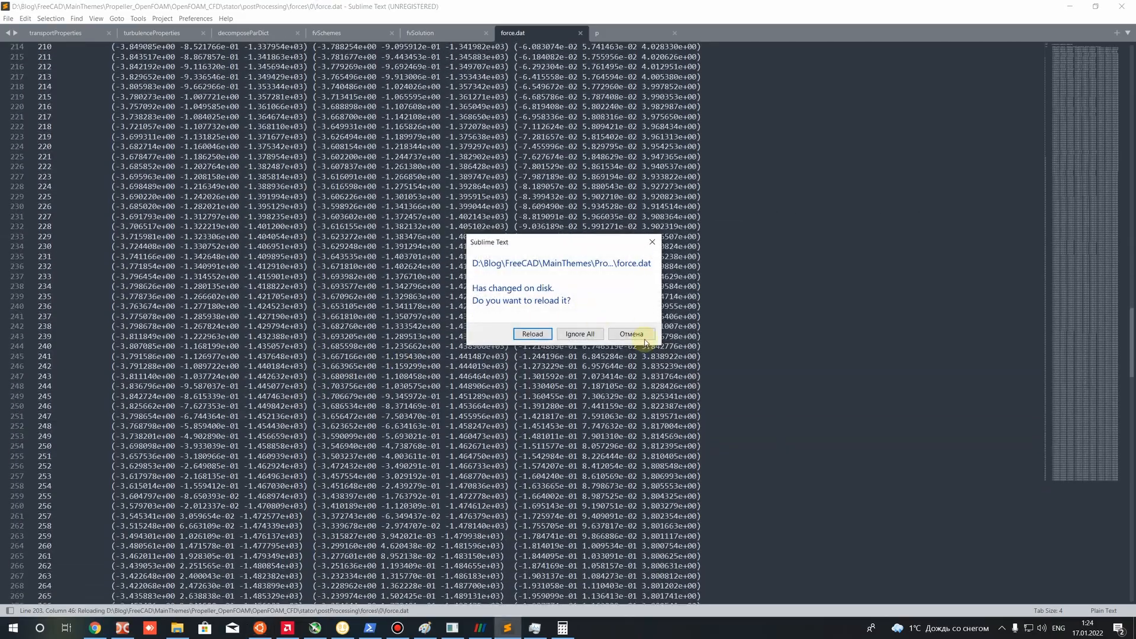
click(630, 333)
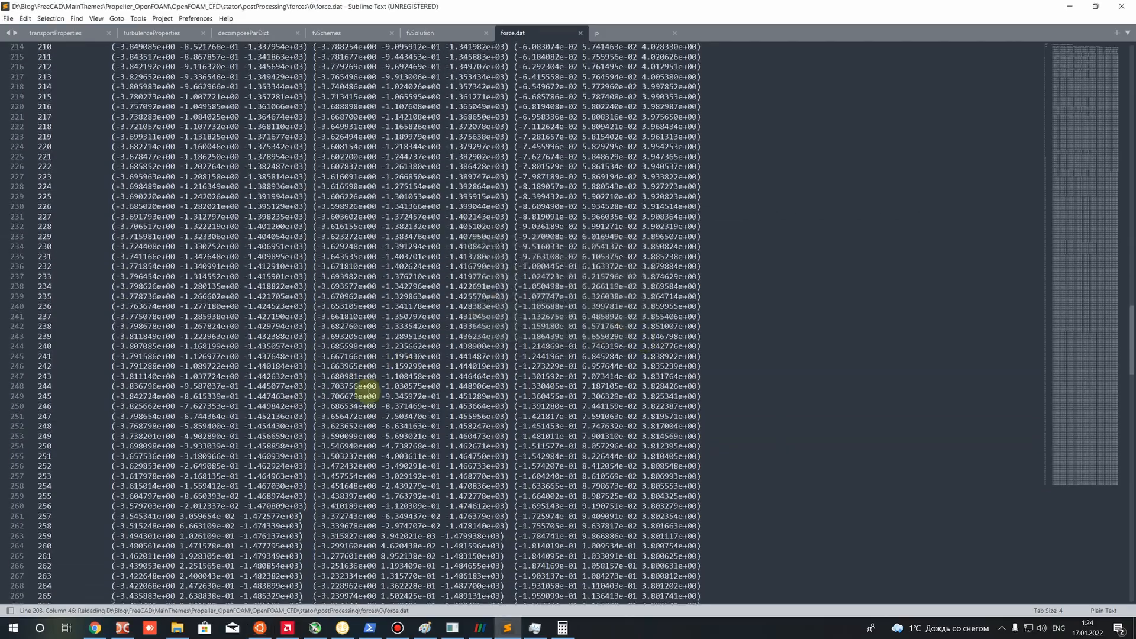
scroll(368, 388, down, 20)
scroll(267, 426, down, 20)
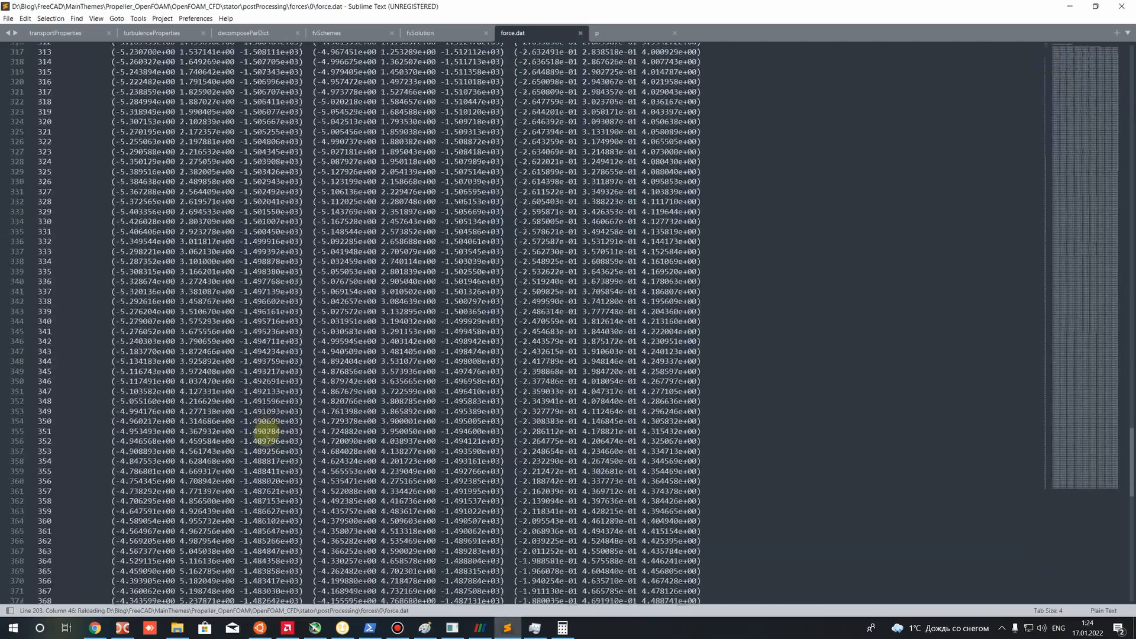
drag(243, 375, 299, 378)
click(300, 377)
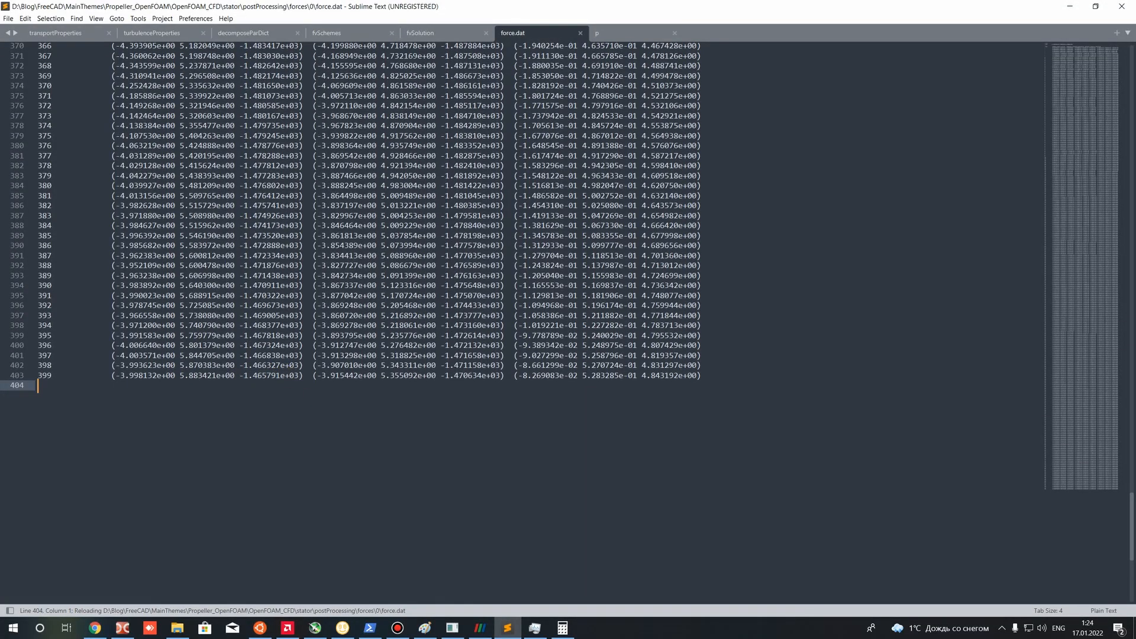
click(257, 366)
scroll(286, 358, down, 4)
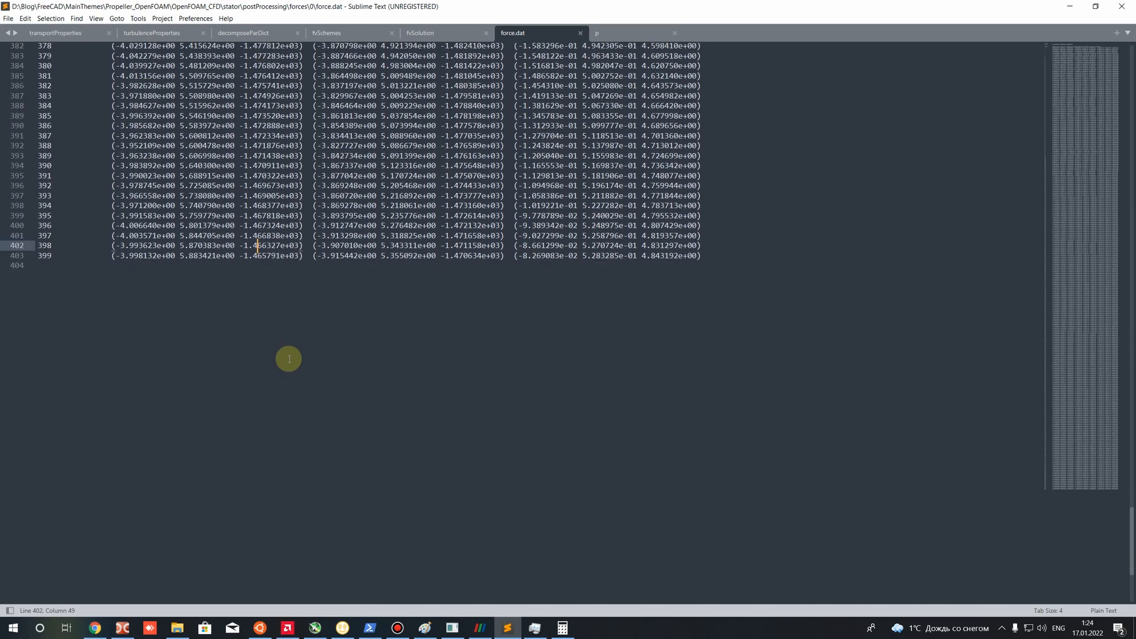
Highlight the total_z force of iteration 399 in force.dat and minimize Sublime Text.
scroll(286, 357, up, 2)
drag(245, 317, 285, 315)
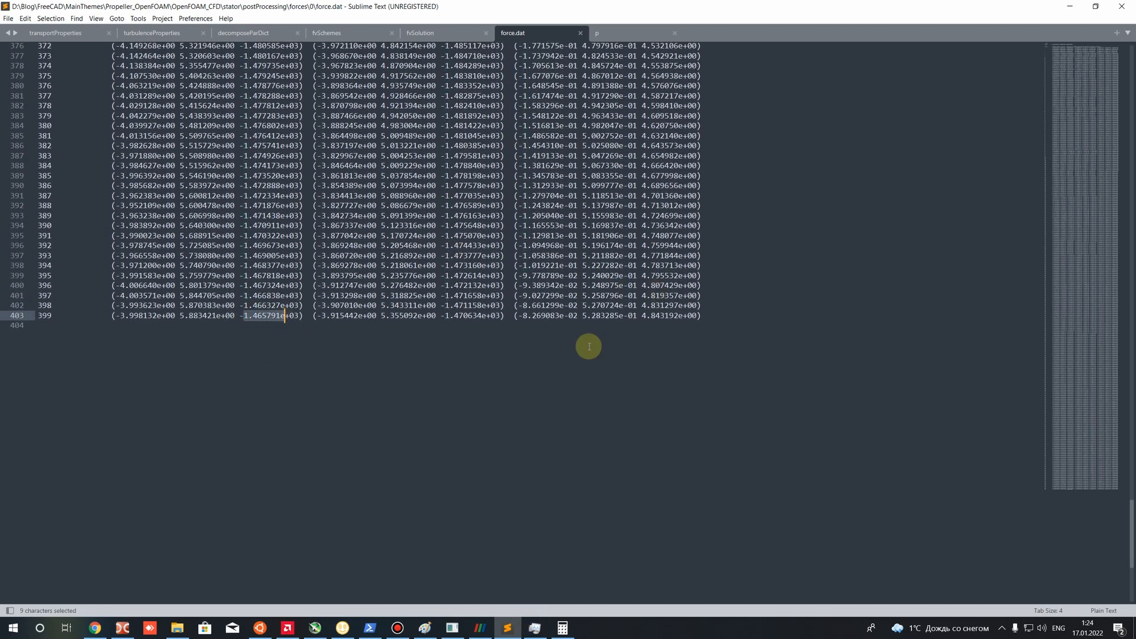
click(1070, 6)
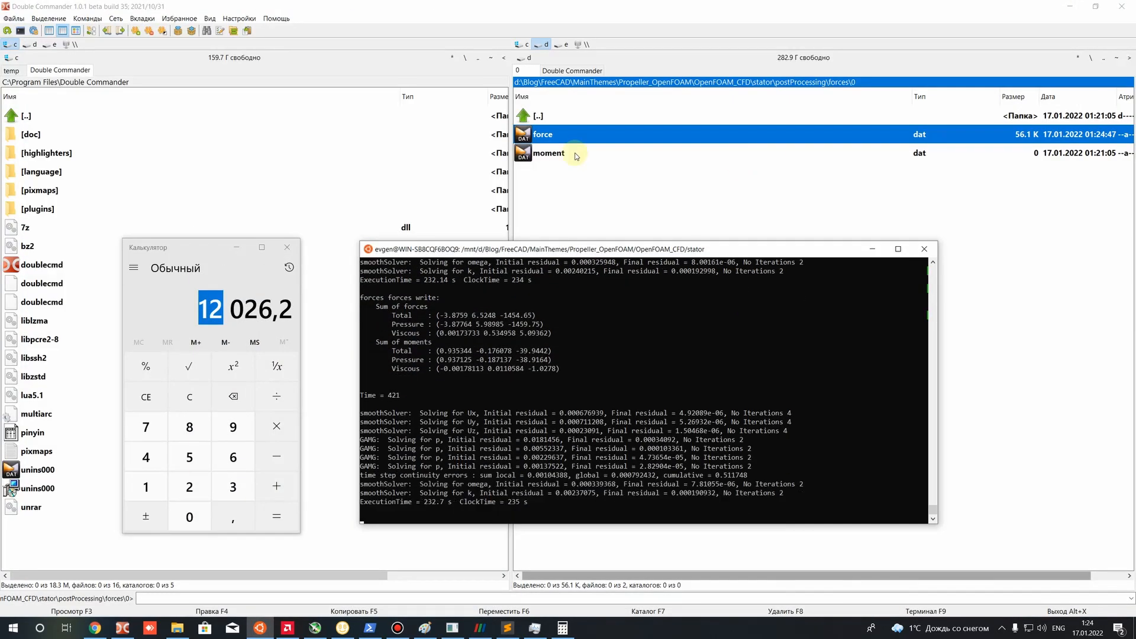
Open moment.dat from the forces\0 folder in Sublime Text and highlight total_z for iteration 434.
right_click(538, 155)
click(586, 205)
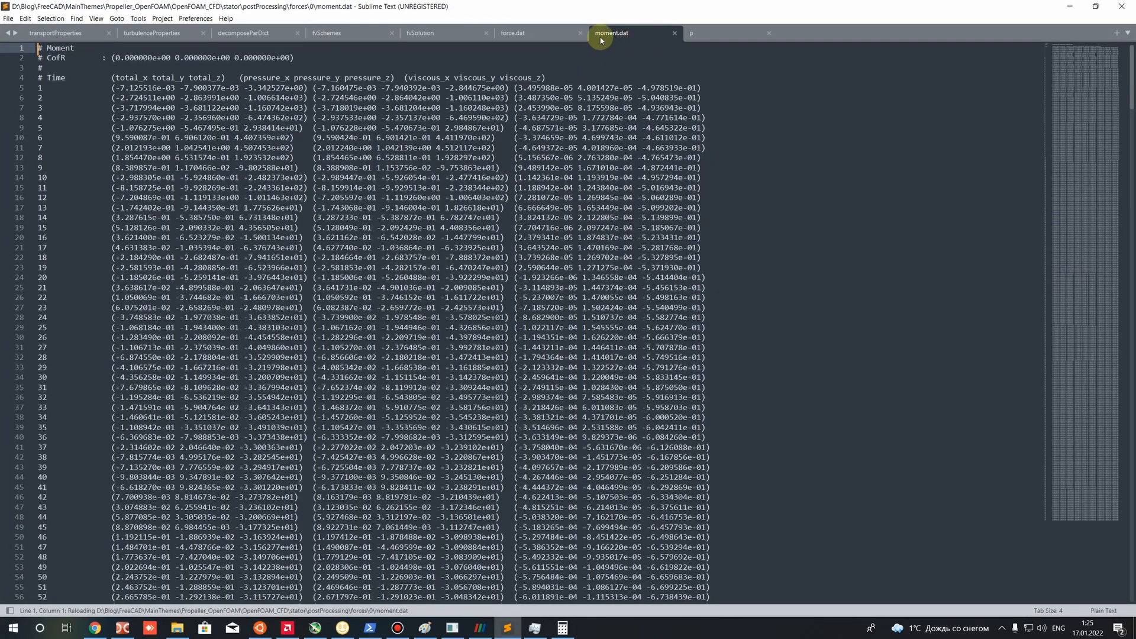
scroll(588, 342, down, 11)
scroll(1002, 309, down, 20)
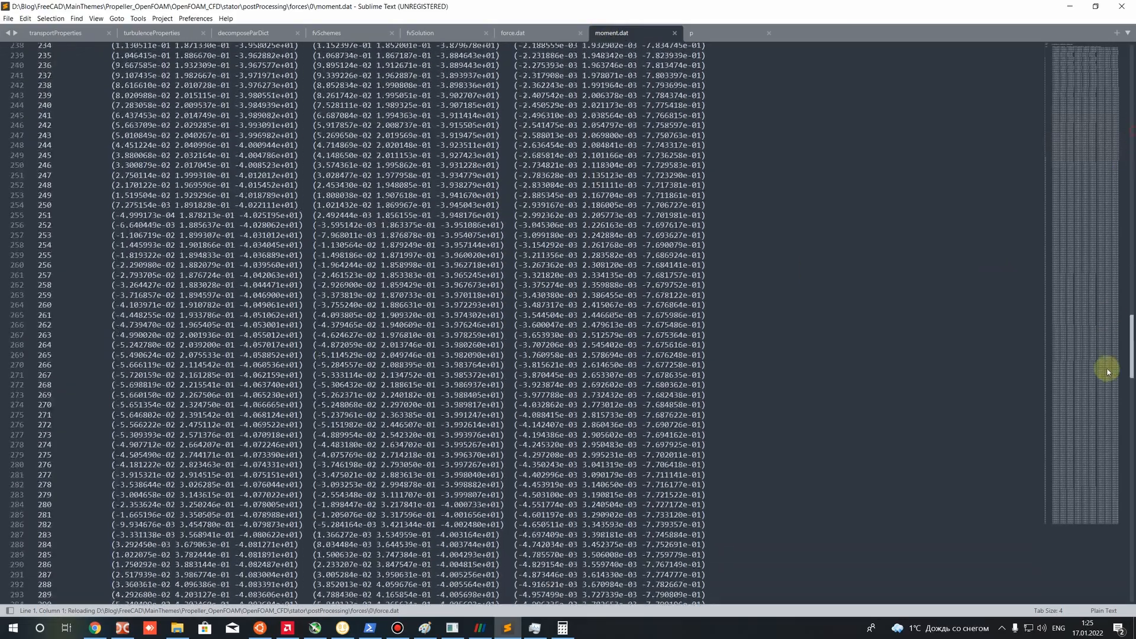
scroll(582, 407, down, 20)
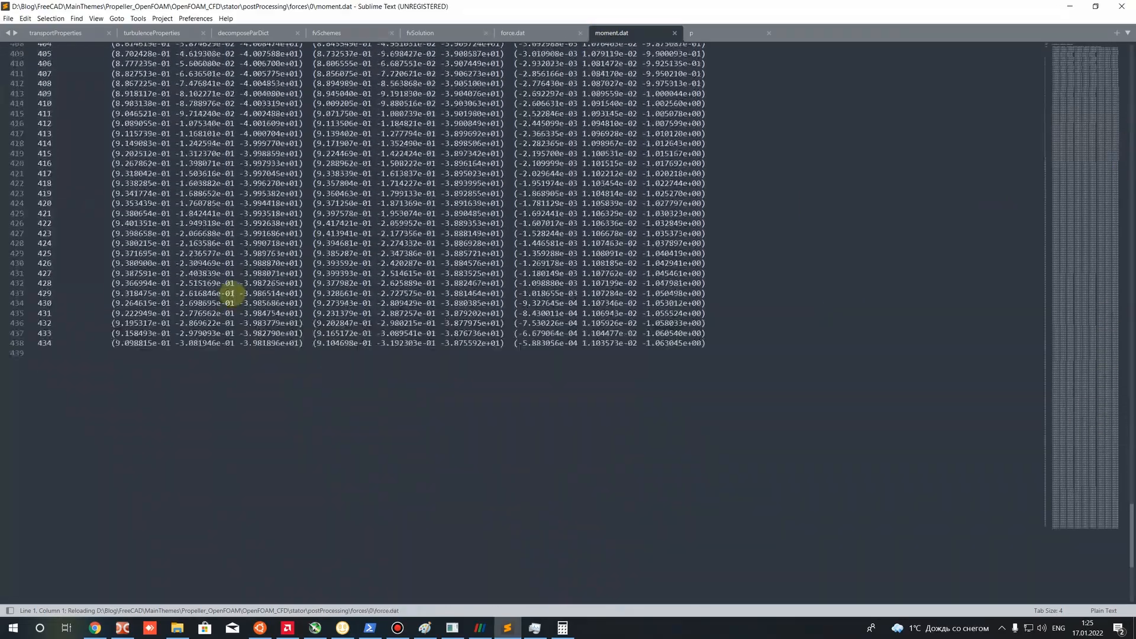
drag(244, 362, 284, 362)
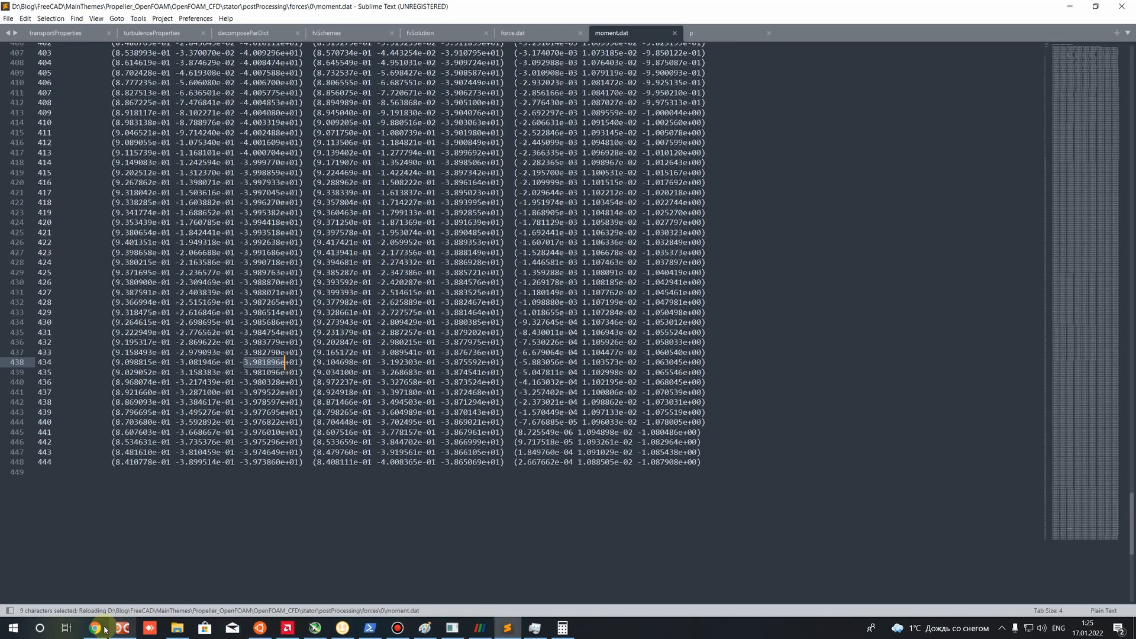
Switch to the Ubuntu terminal, pause the solver output and highlight the z component of the latest total moment.
click(260, 628)
click(585, 430)
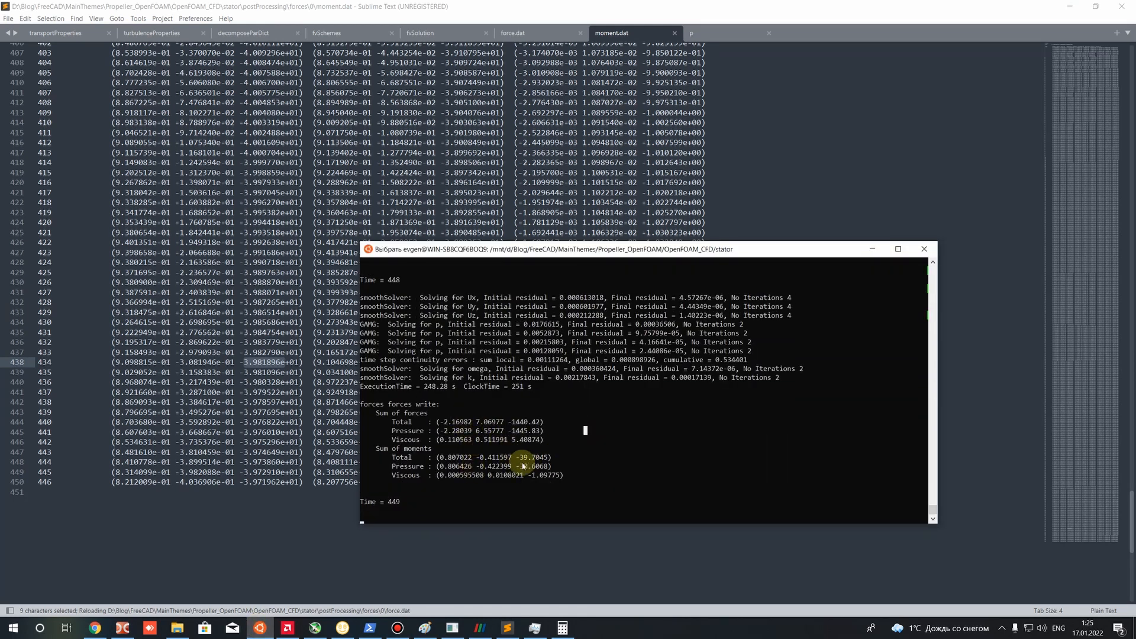
drag(517, 458, 543, 457)
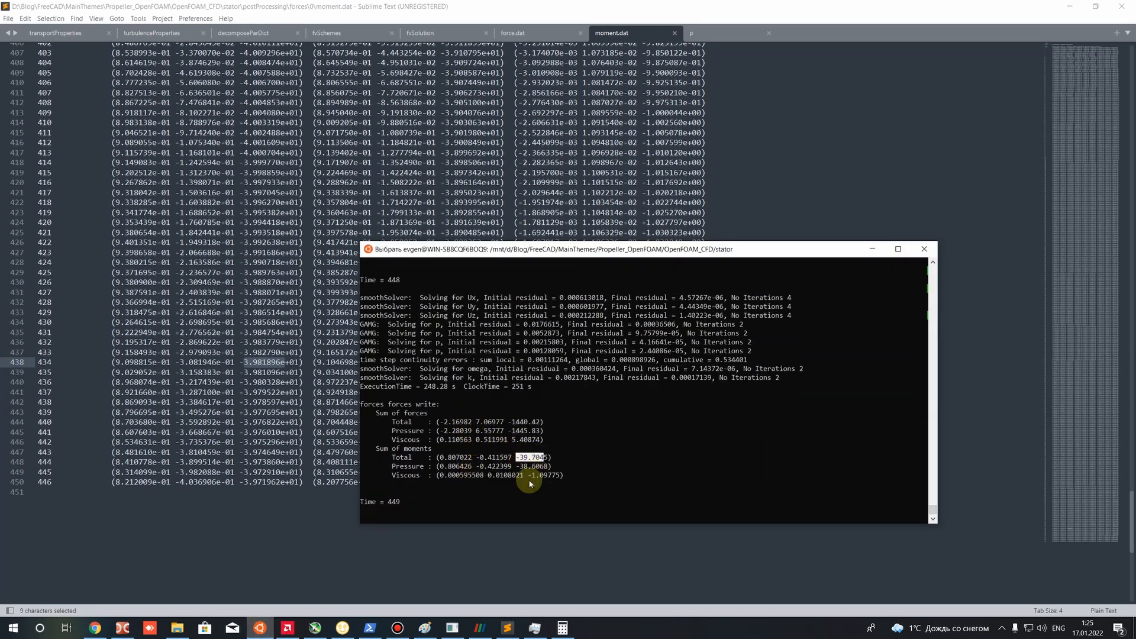
Return to moment.dat, dismiss the reload request and close Sublime Text.
click(219, 482)
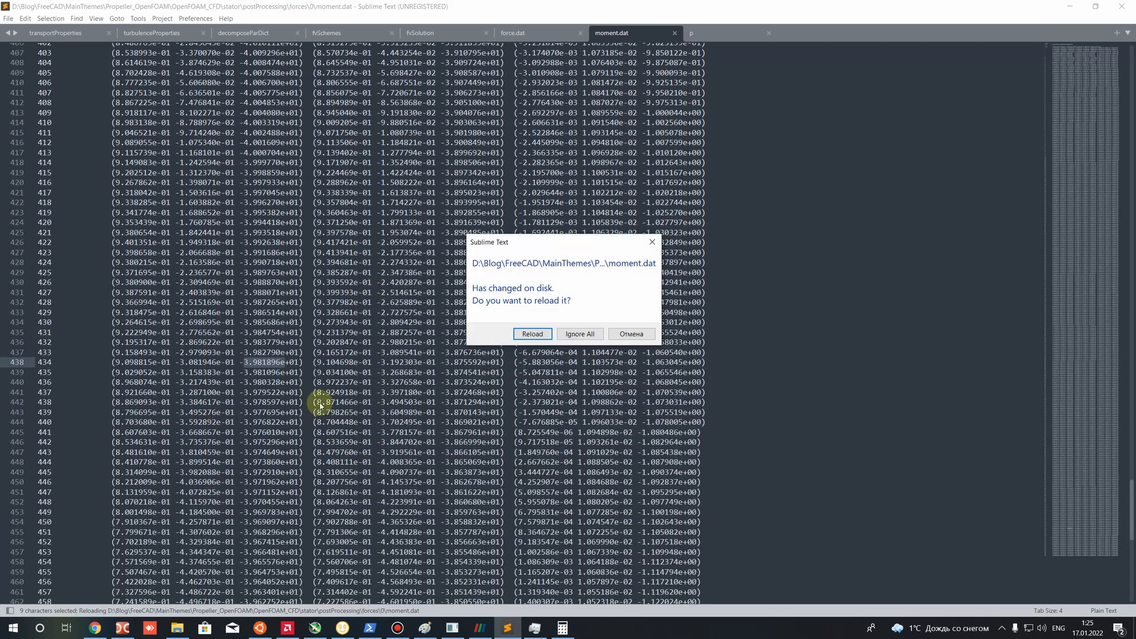
click(629, 334)
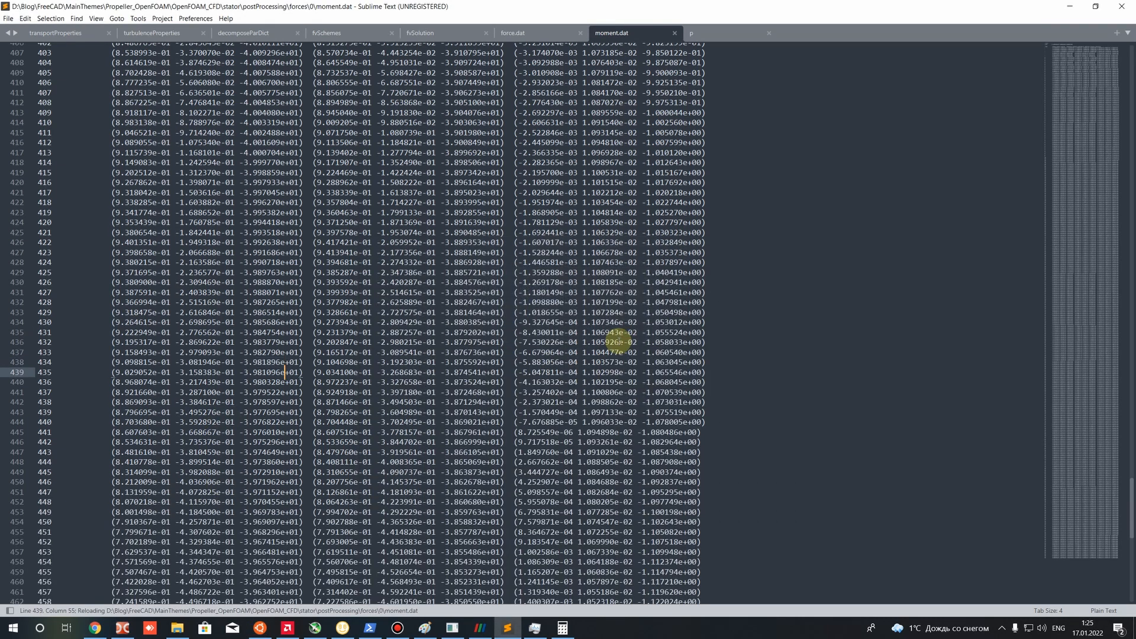
click(1132, 3)
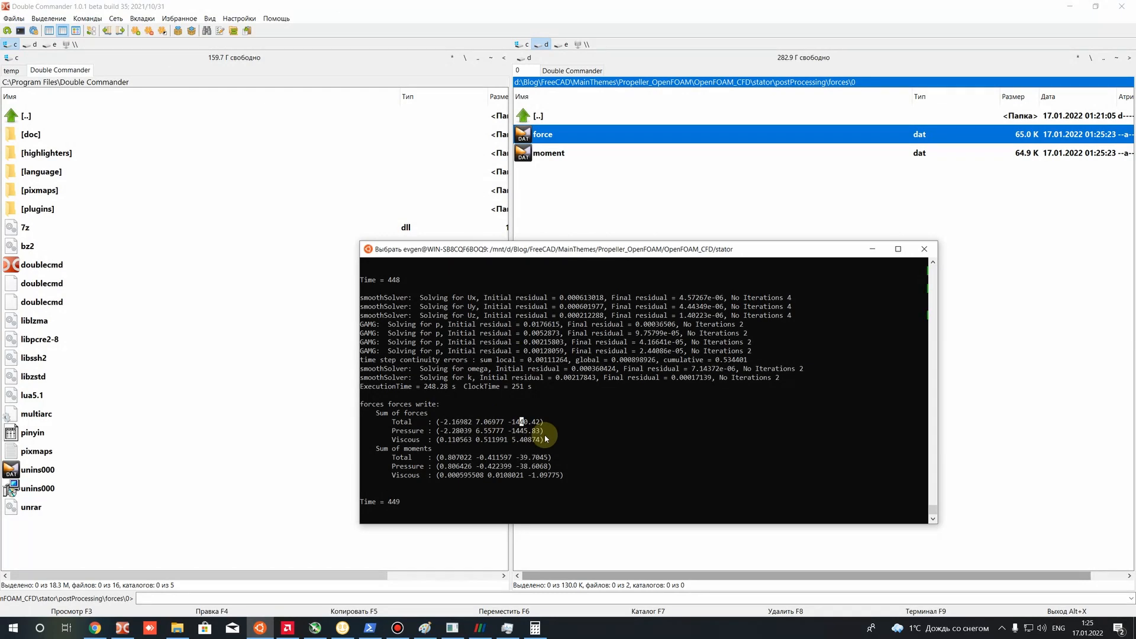
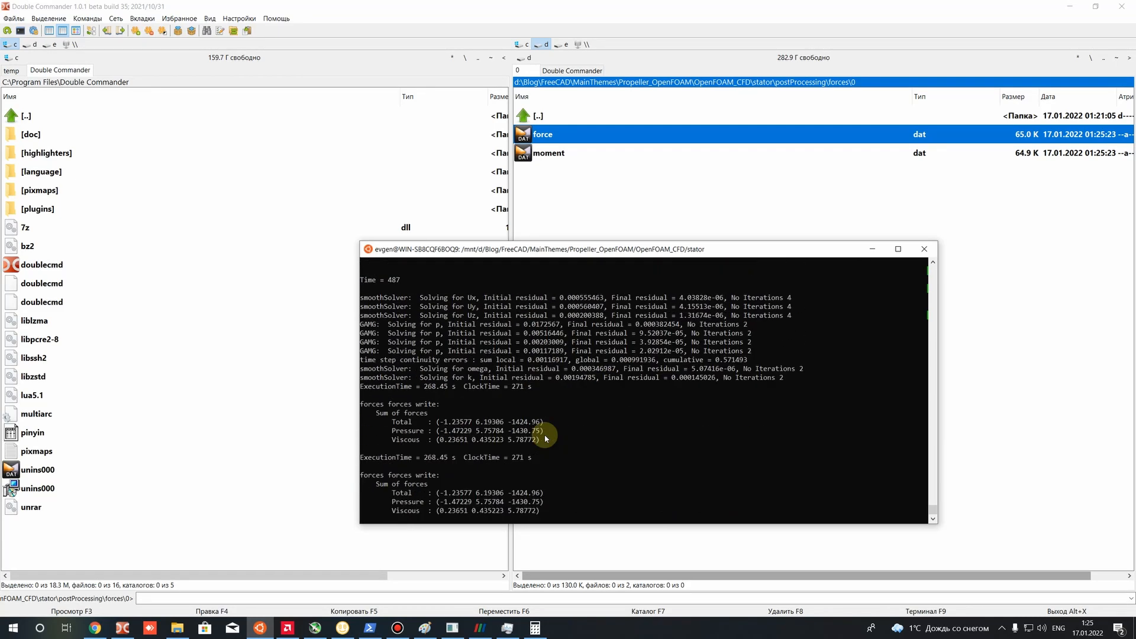
Resume the solver output, highlight the first initial residual for p at time 496, and check the results again at time 504.
key(Down)
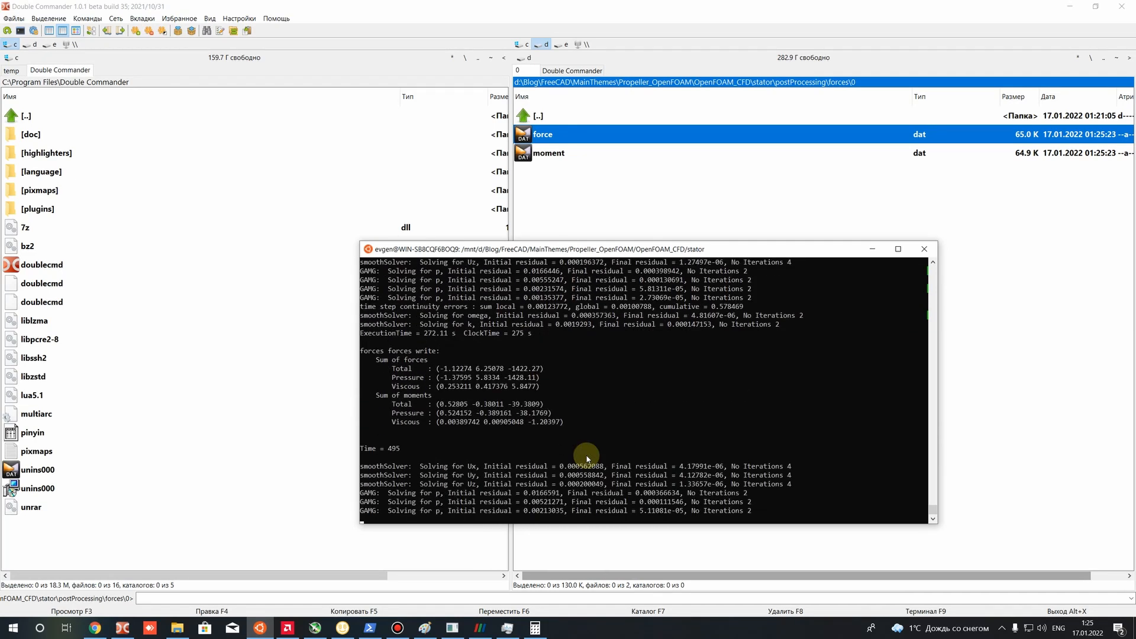
click(586, 458)
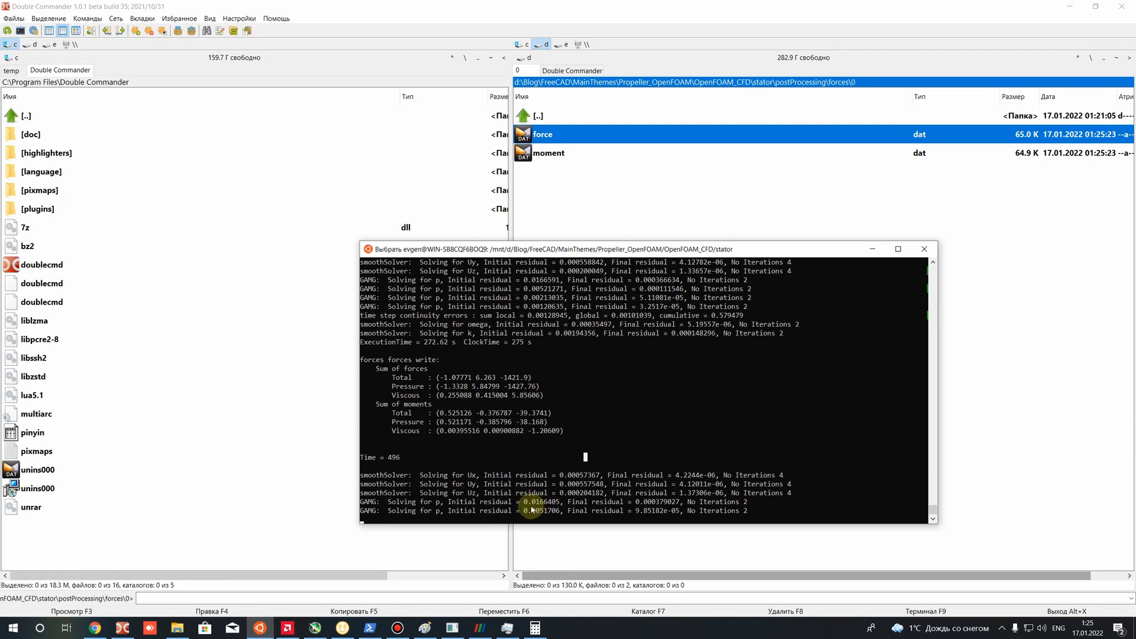
drag(525, 504, 551, 502)
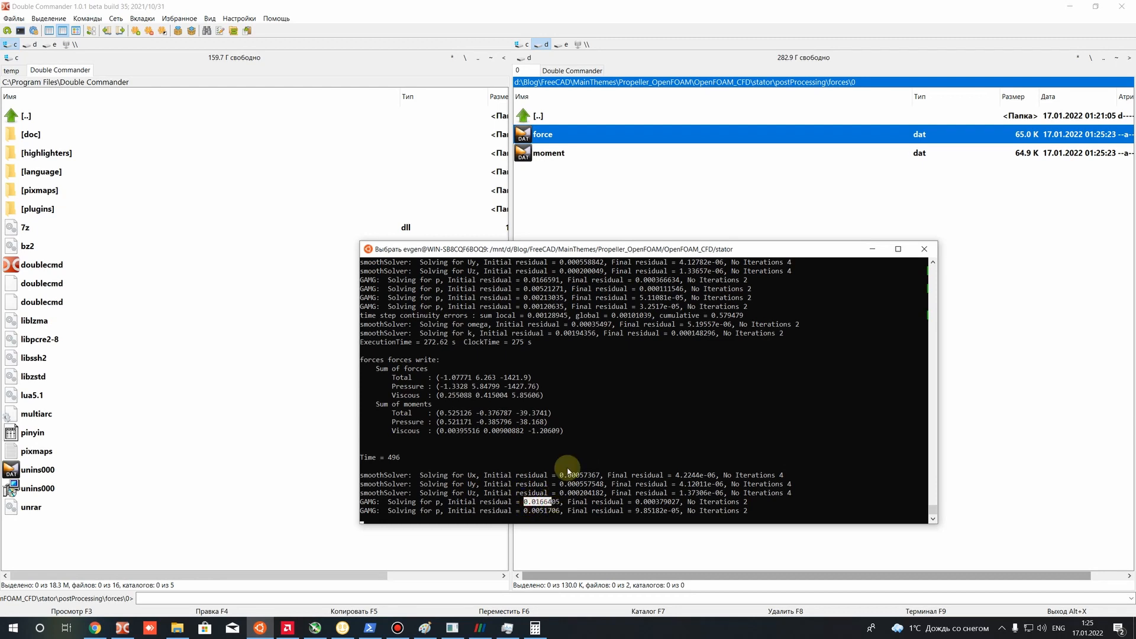
key(Down)
click(441, 422)
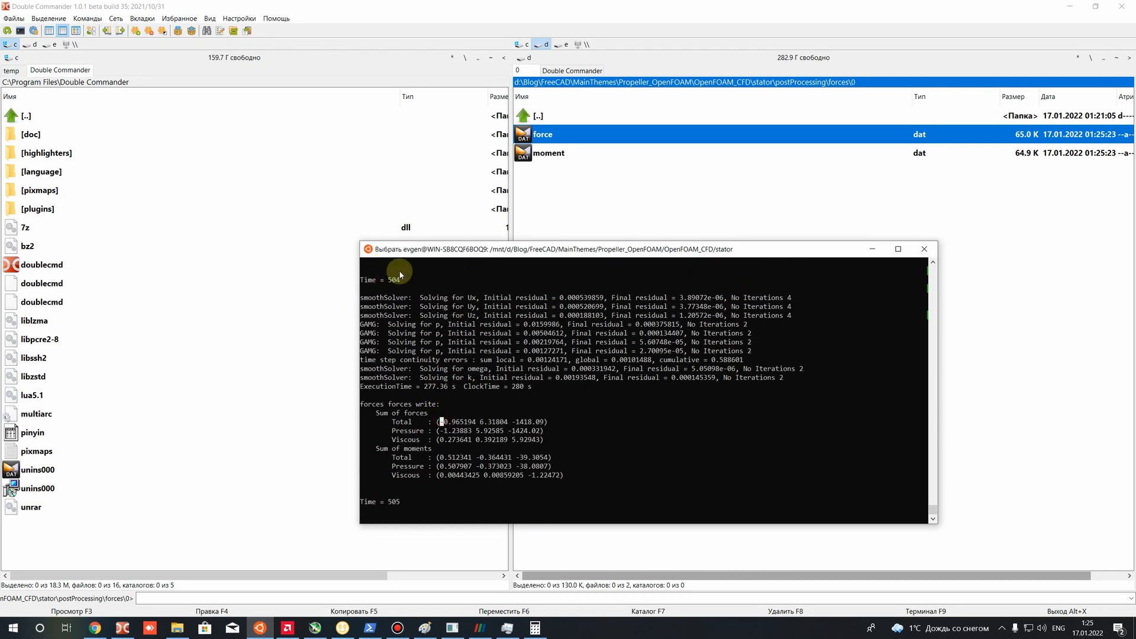
right_click(495, 382)
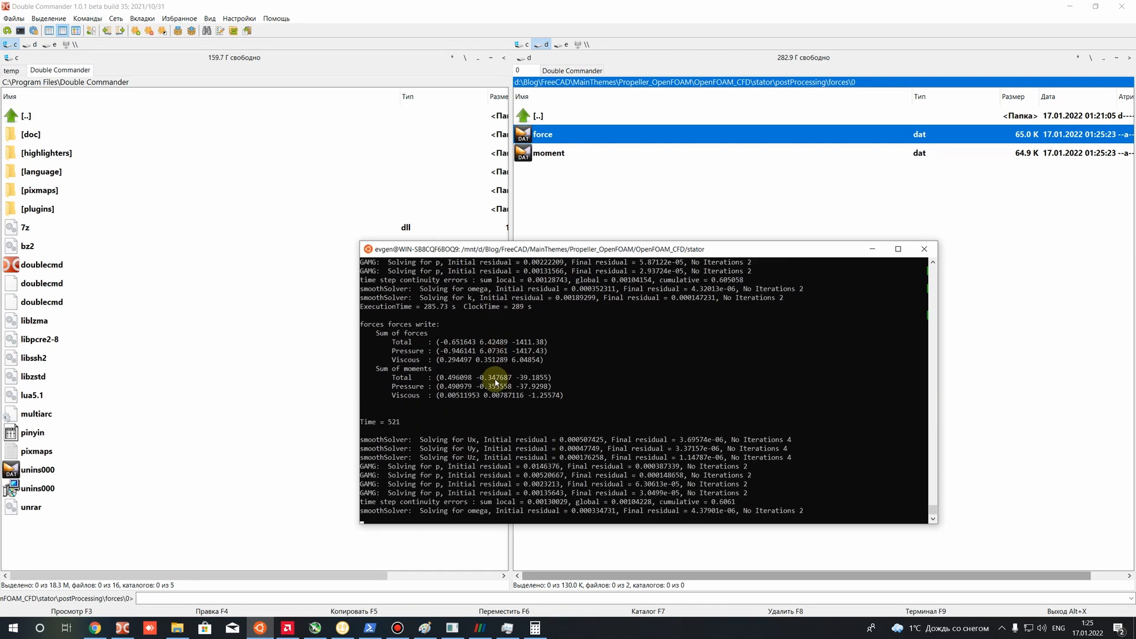
Interrupt the running simpleFoam solver and highlight the z components of the last total force and total moment.
key(ctrl+c)
key(ctrl+c)
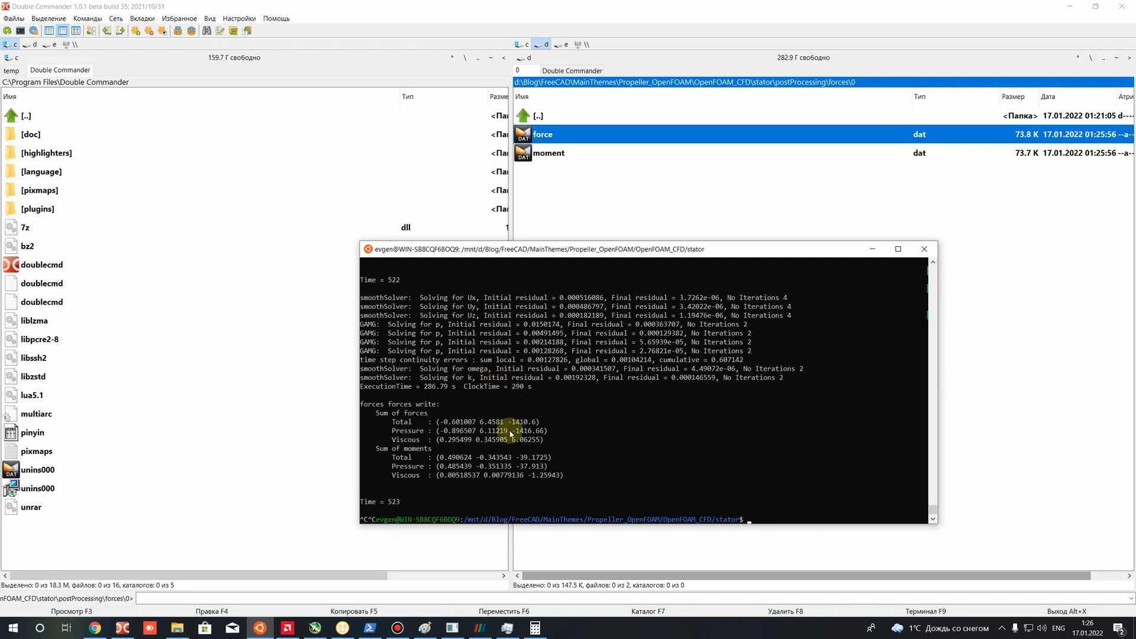
click(515, 422)
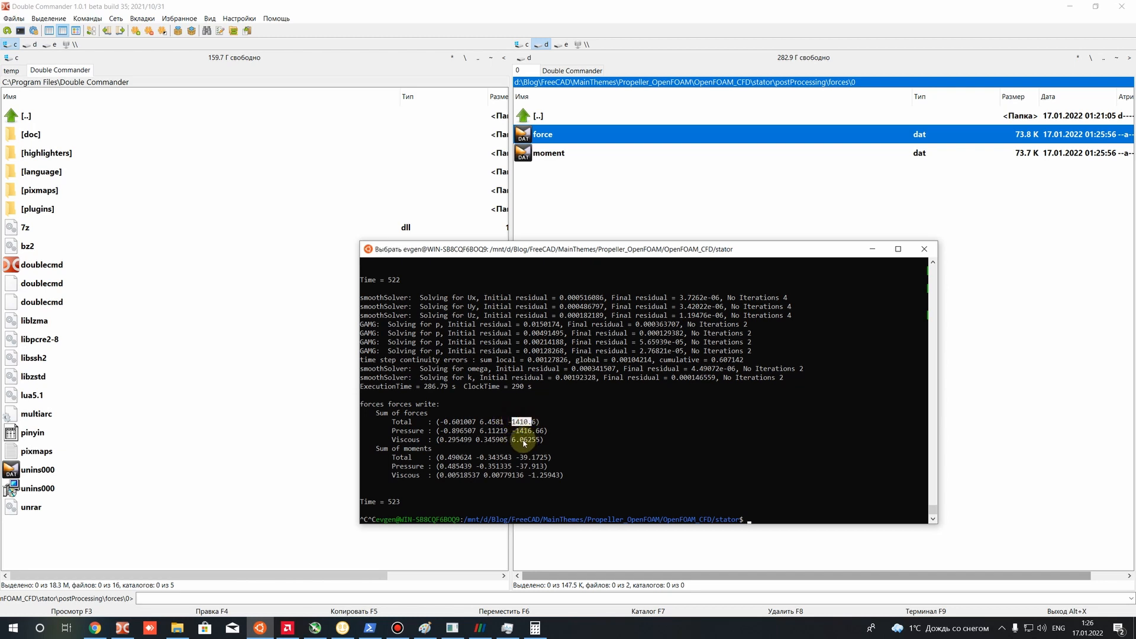
drag(523, 459, 543, 466)
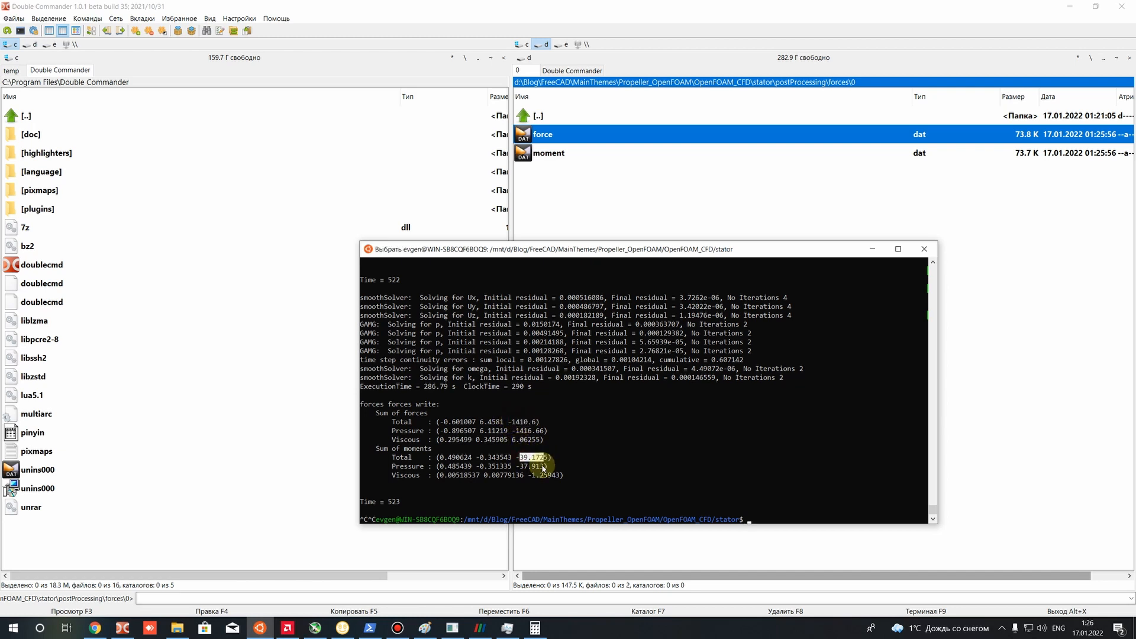
click(517, 422)
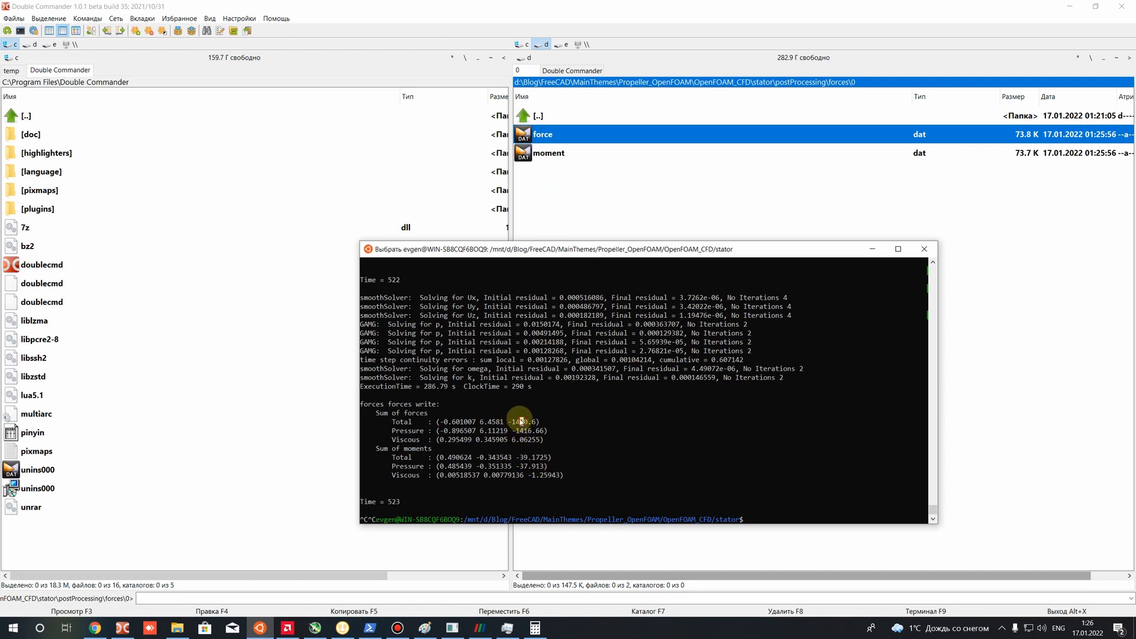
drag(521, 422, 539, 422)
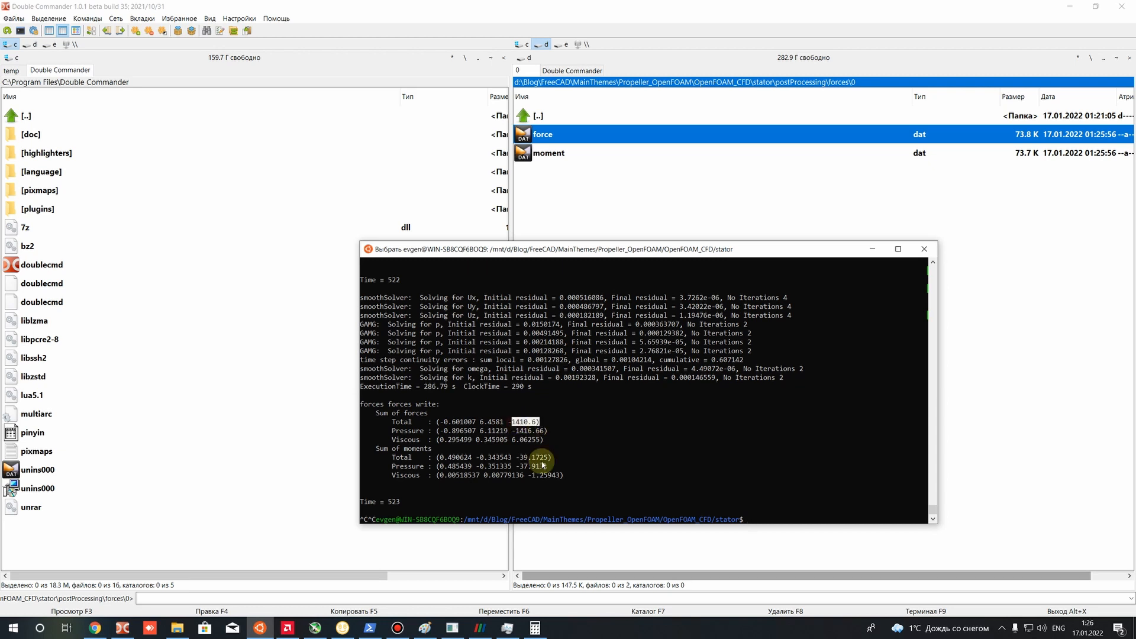
Switch to Double Commander, go up to the stator case folder and select the processor0 folder.
drag(587, 255, 582, 292)
click(591, 222)
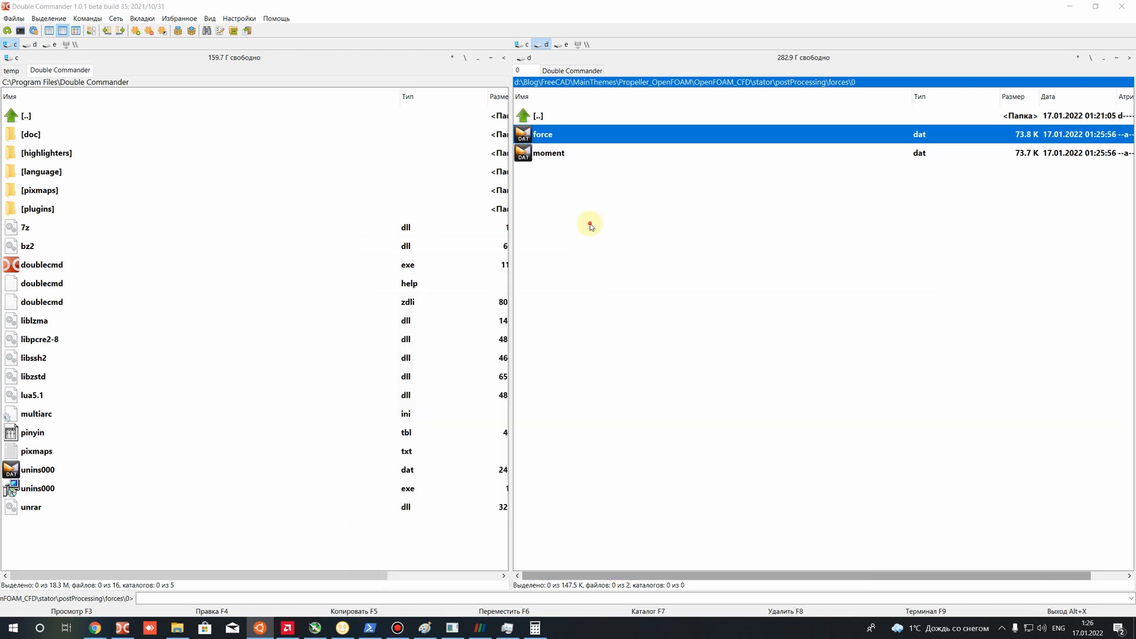
double_click(556, 120)
key(BackSpace)
key(BackSpace)
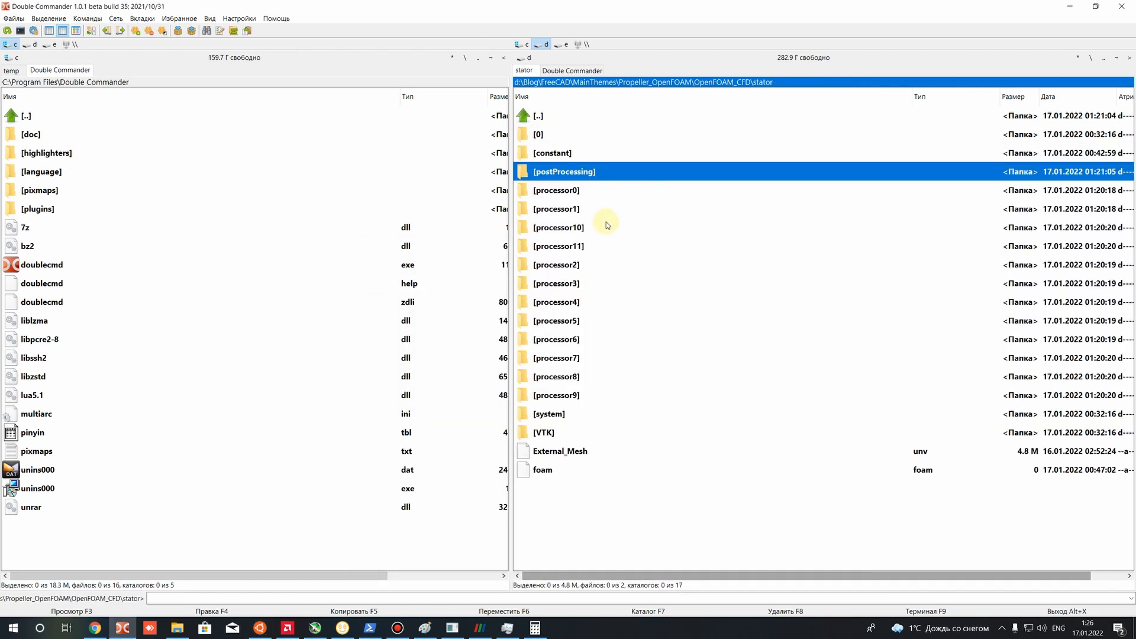
click(550, 188)
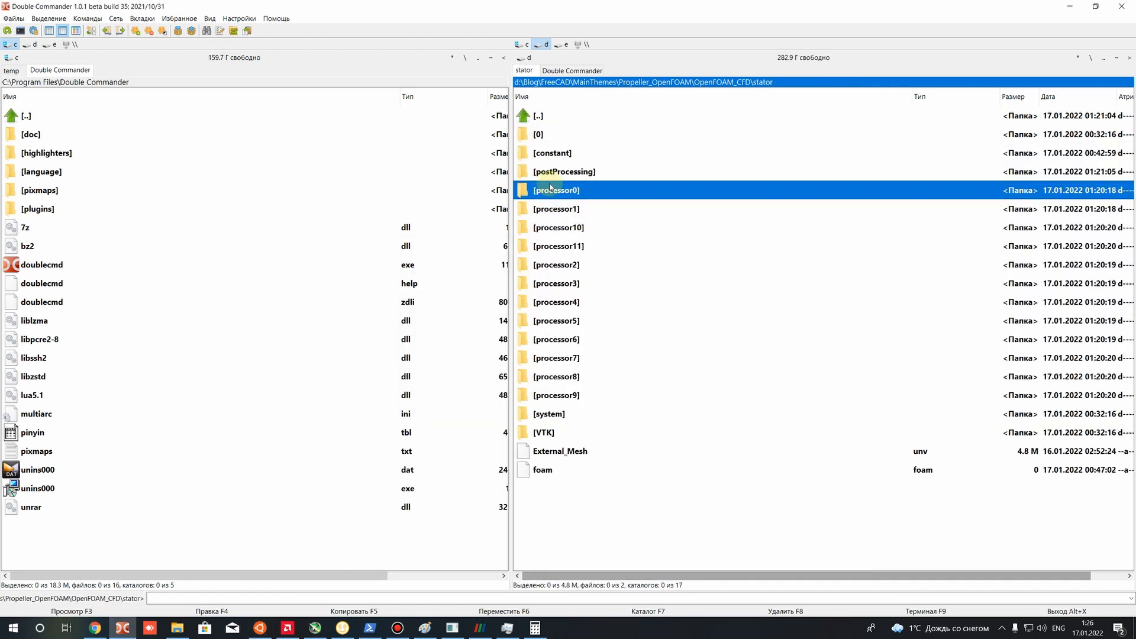
Switch to ParaView and delete the clip filter and the foam.foam source from the pipeline.
click(480, 628)
right_click(43, 132)
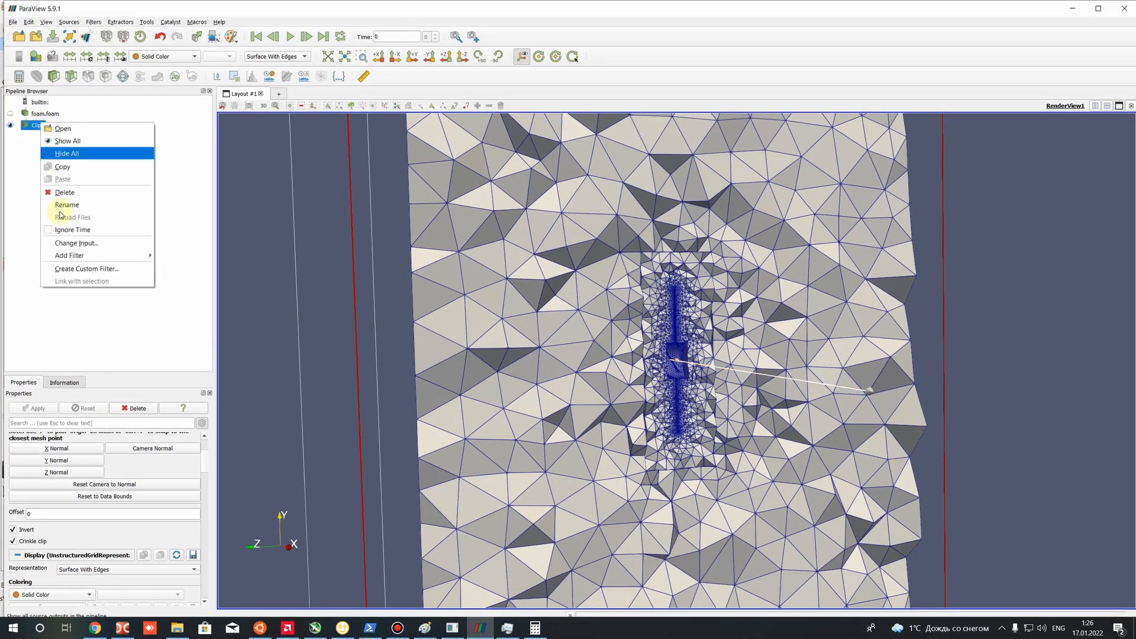
click(65, 197)
right_click(43, 113)
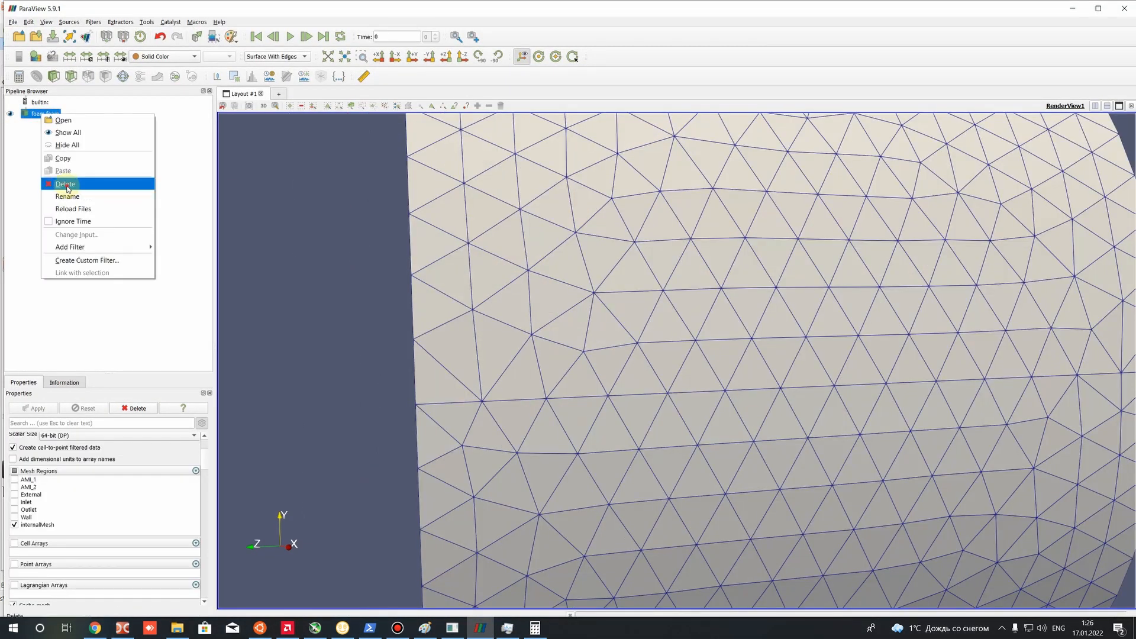
click(65, 183)
Open foam.foam from the stator case folder again and bring its case type settings into view.
click(19, 36)
click(579, 326)
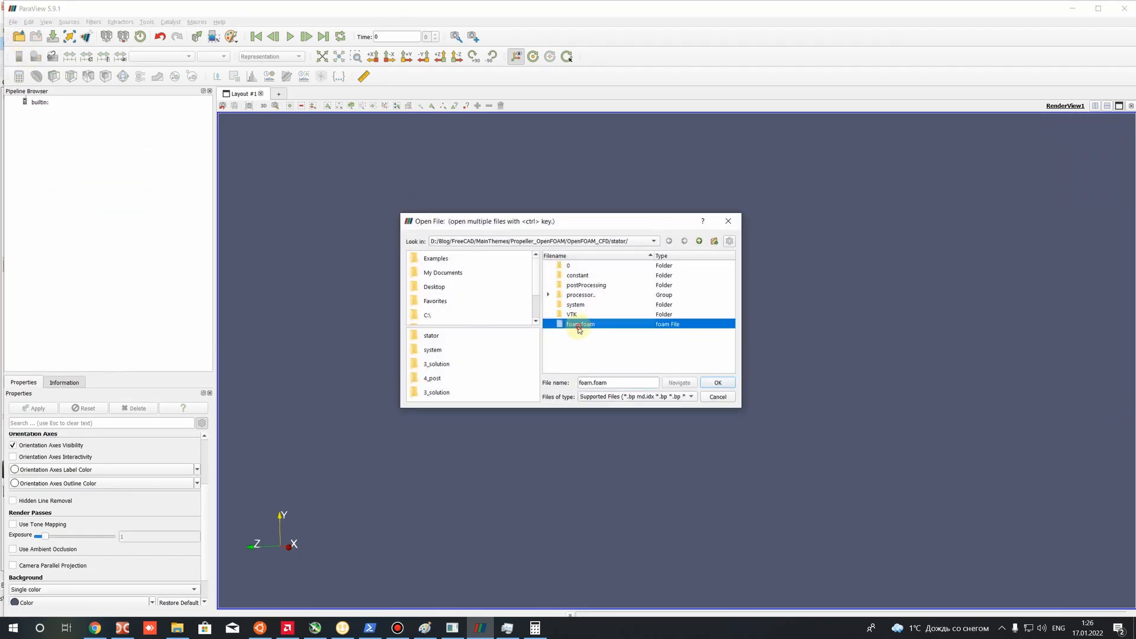
double_click(581, 327)
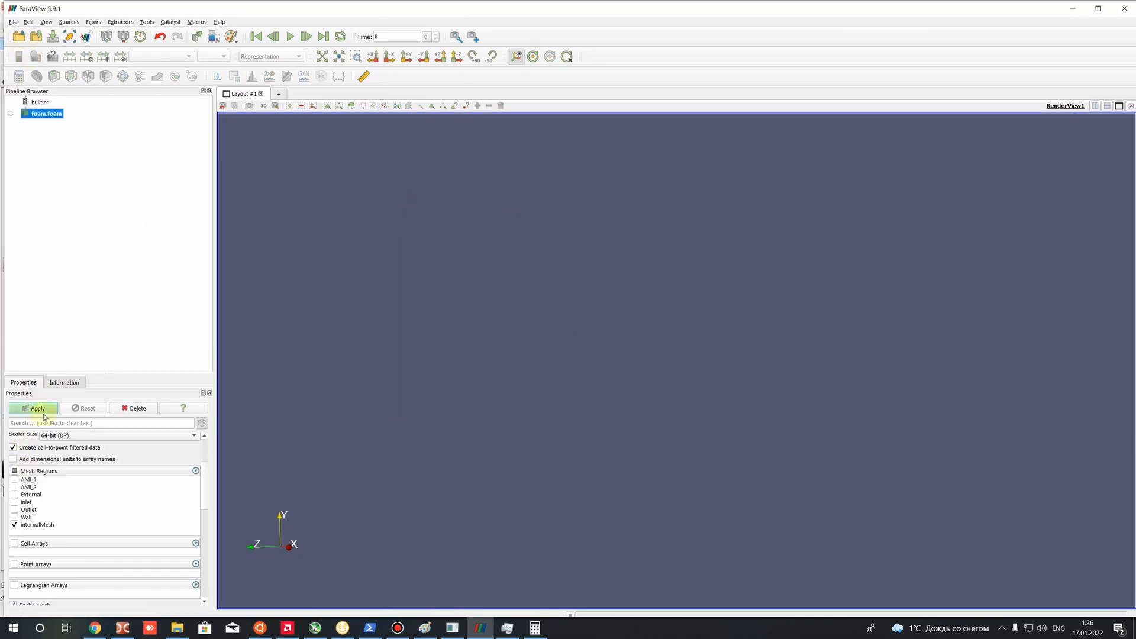
scroll(34, 440, up, 3)
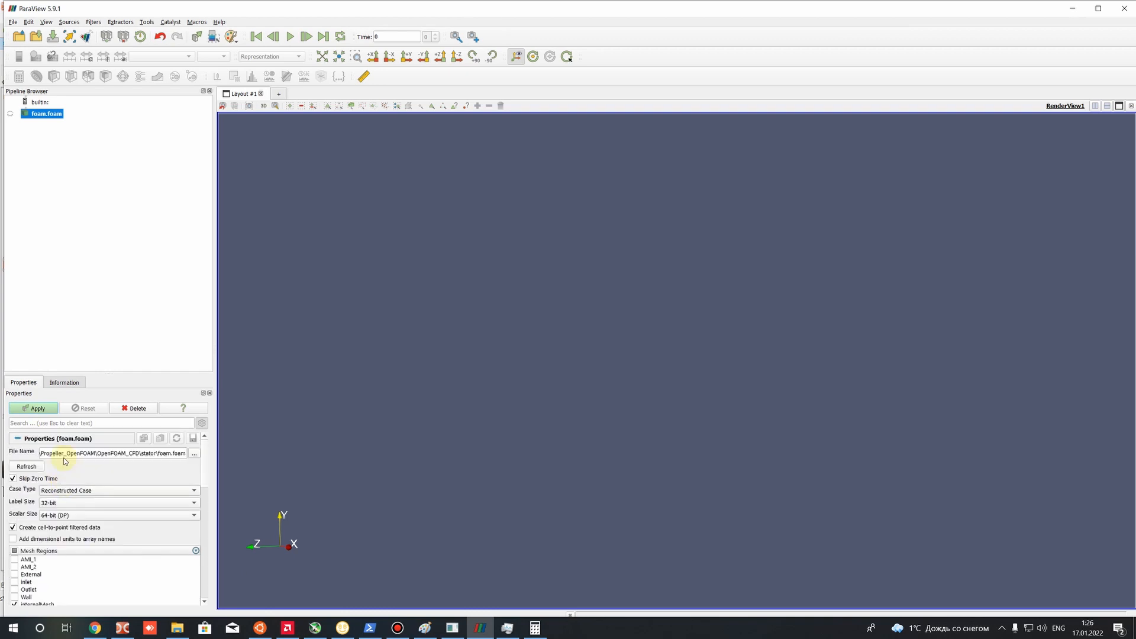
Return to Double Commander and check the processor10 and processor1 folders for the saved 500 time directory.
click(123, 628)
double_click(614, 224)
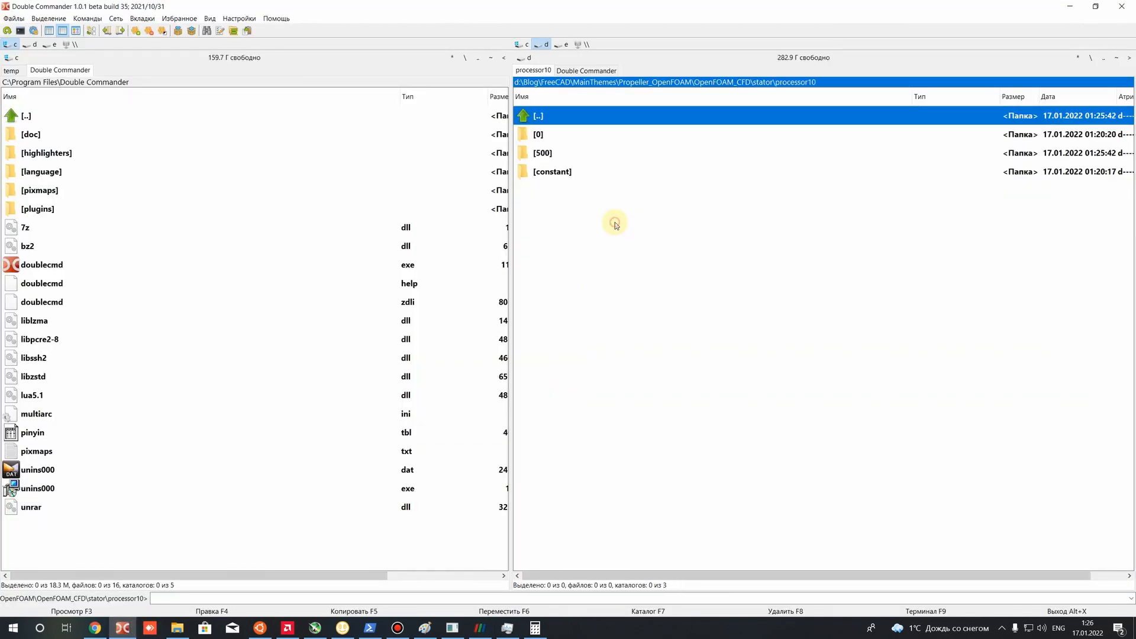
click(539, 155)
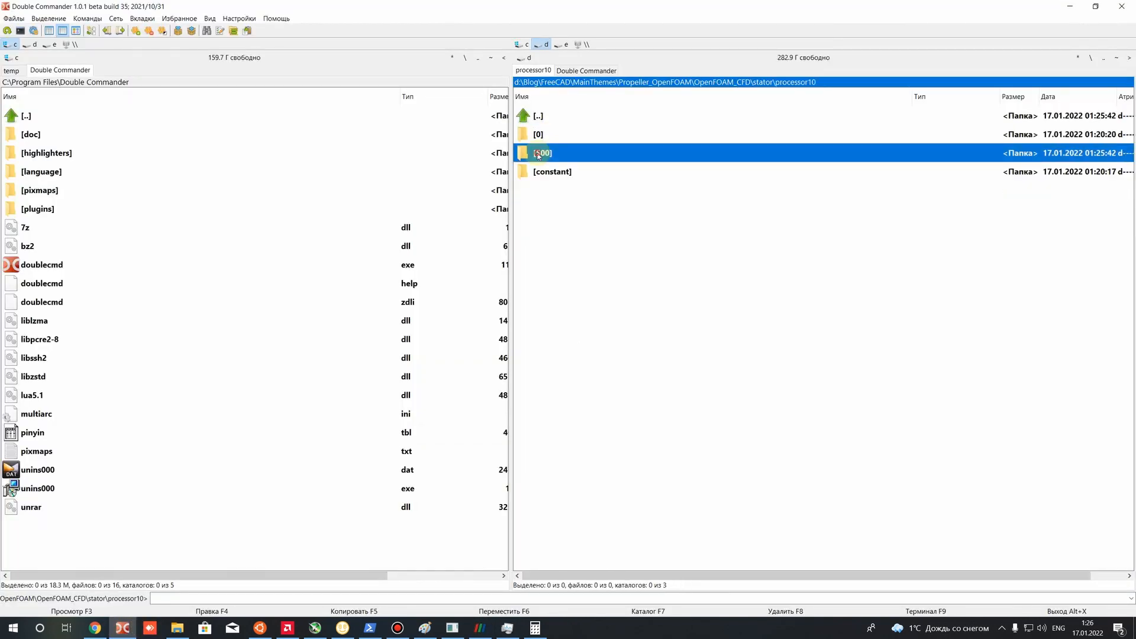
key(BackSpace)
double_click(555, 210)
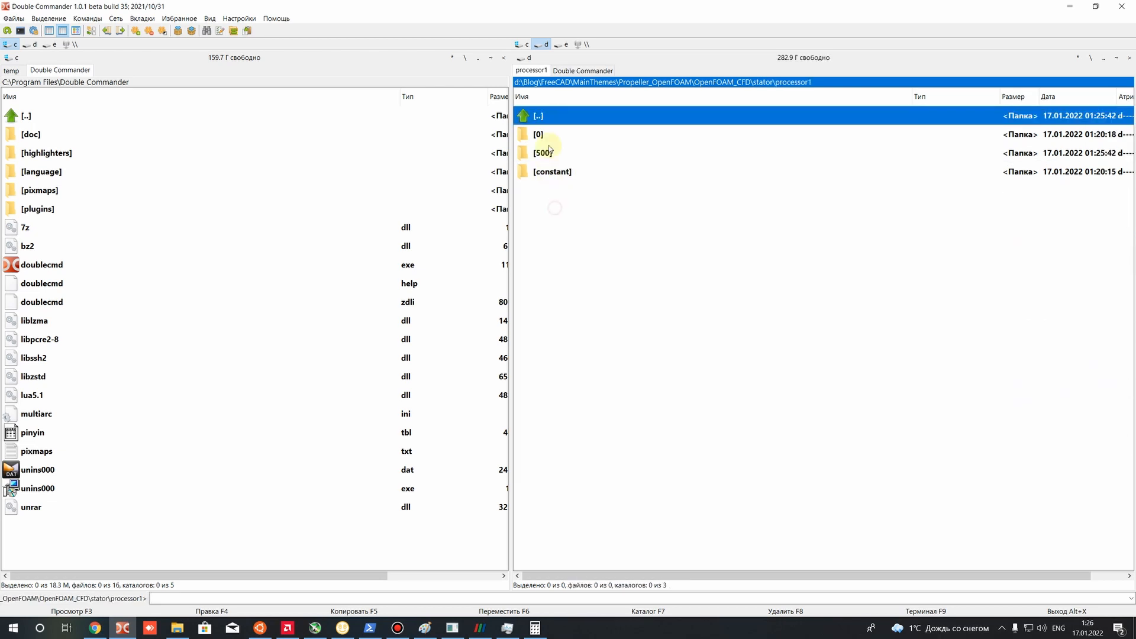
click(547, 153)
key(BackSpace)
click(552, 190)
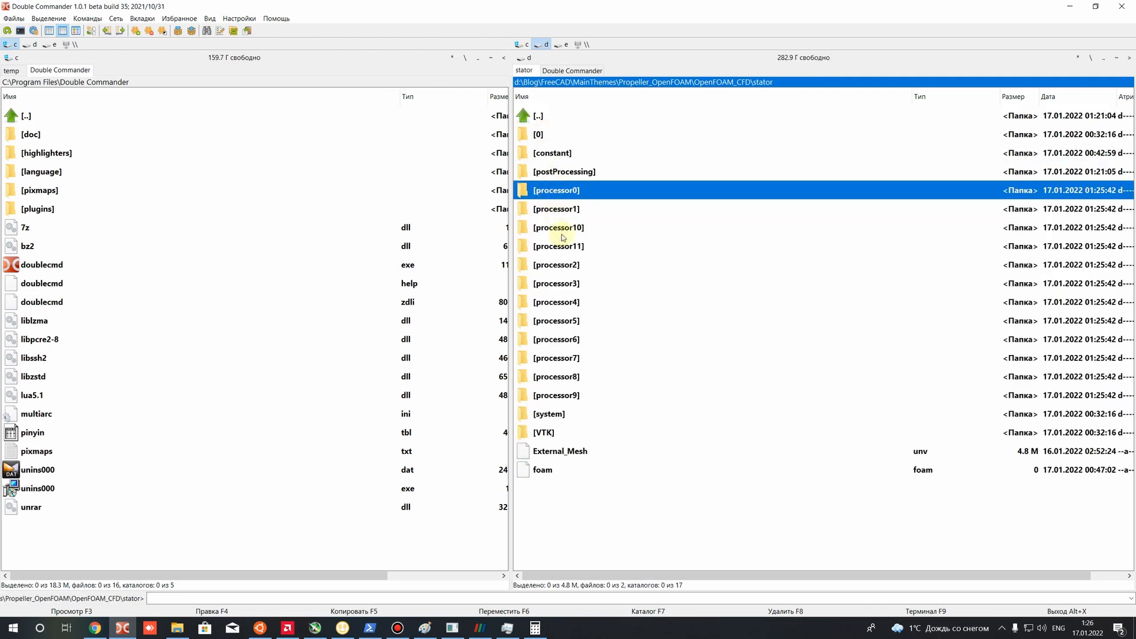
click(559, 248)
double_click(553, 230)
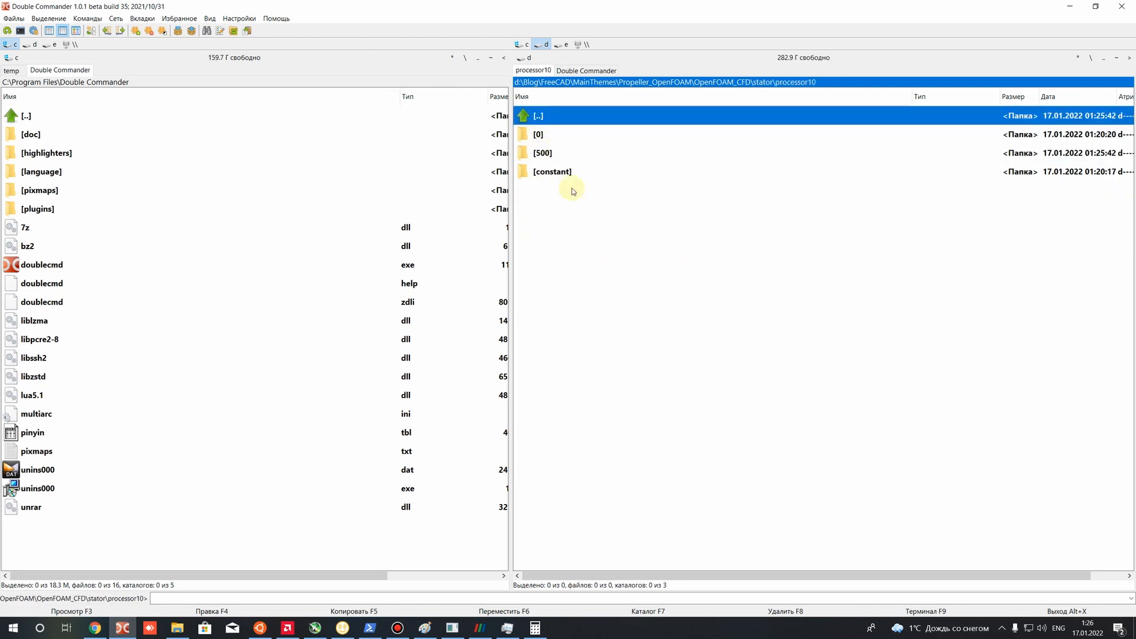
Check the processor4 folder of the stator case for the saved 500 time directory and return to the case folder.
key(BackSpace)
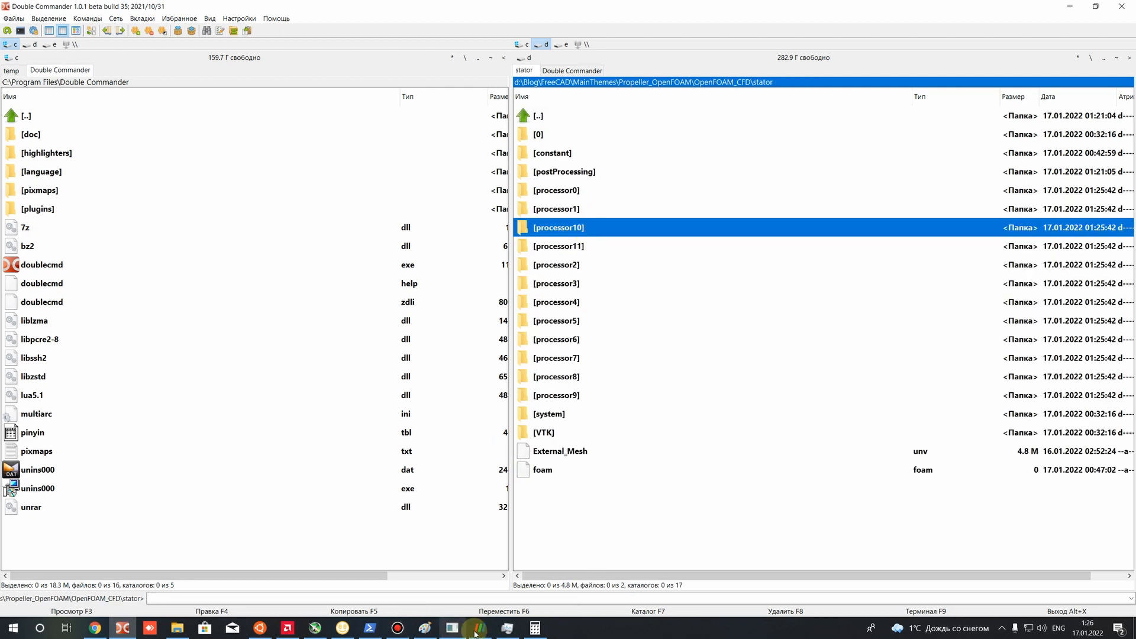
double_click(552, 309)
click(543, 153)
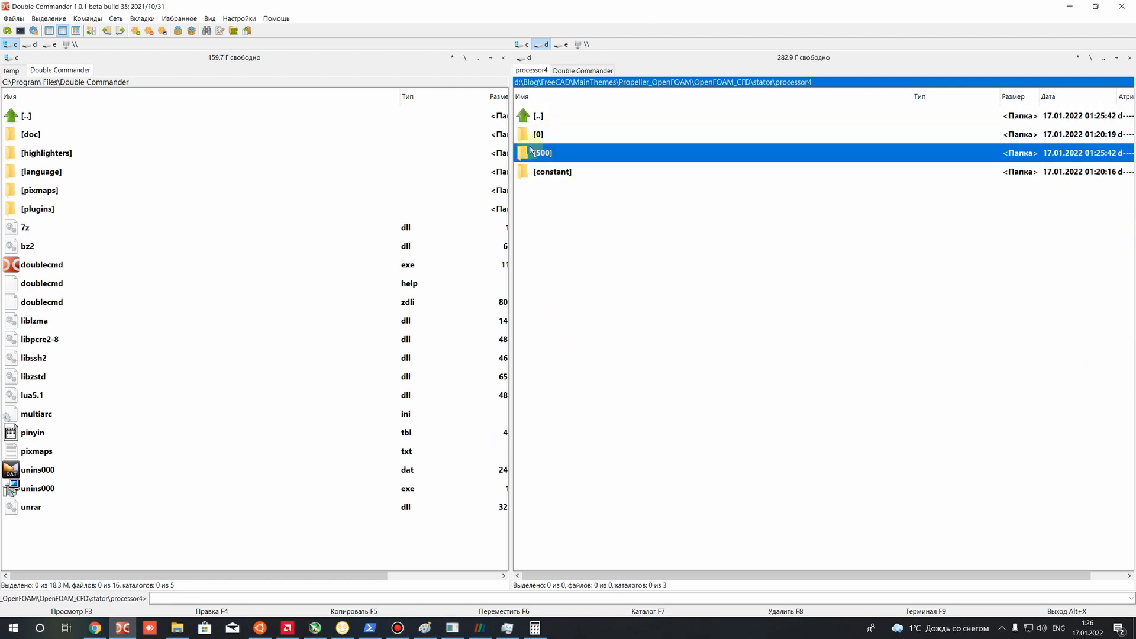
key(BackSpace)
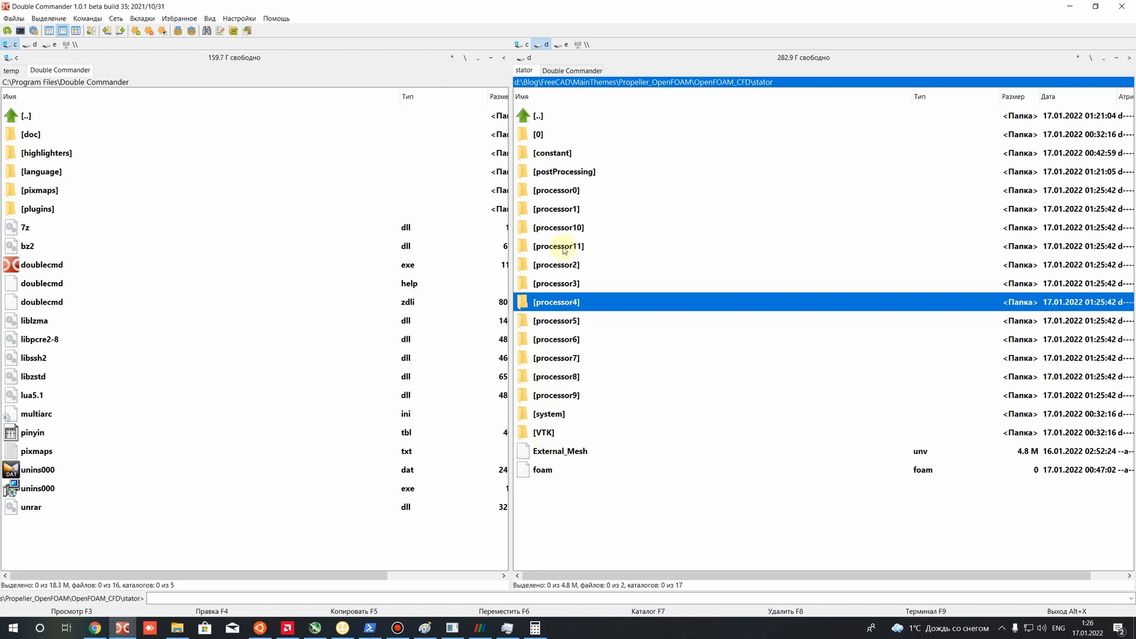
Run reconstructPar -latestTime in the Ubuntu terminal for the stator case, checking the 500 directory in processor11 before executing it.
click(262, 630)
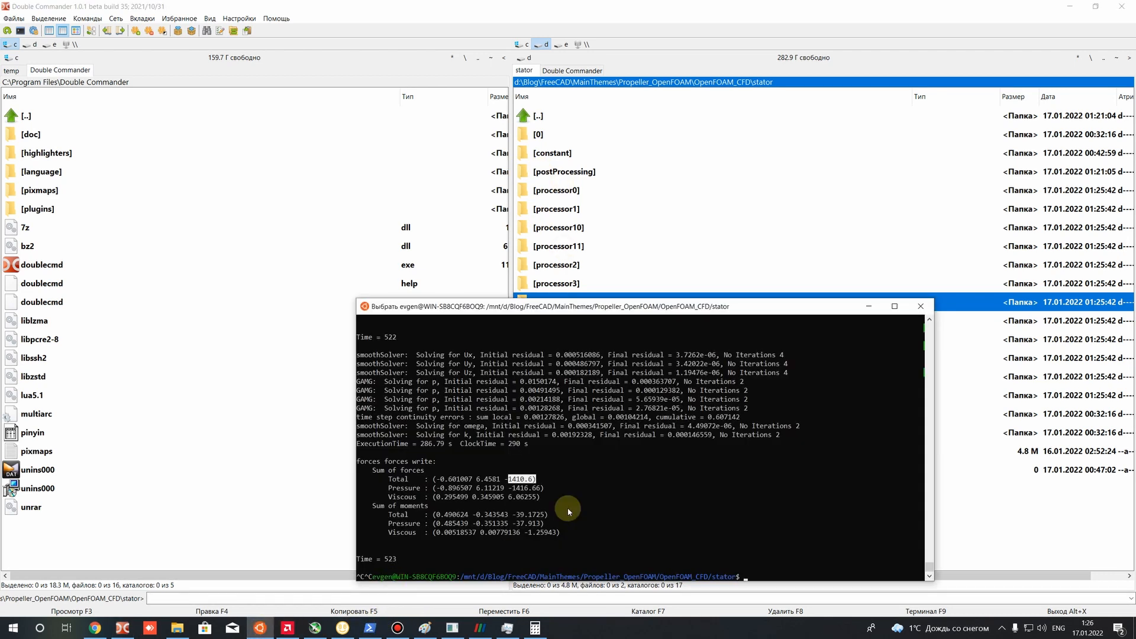
text(reconstructPar -latestTime)
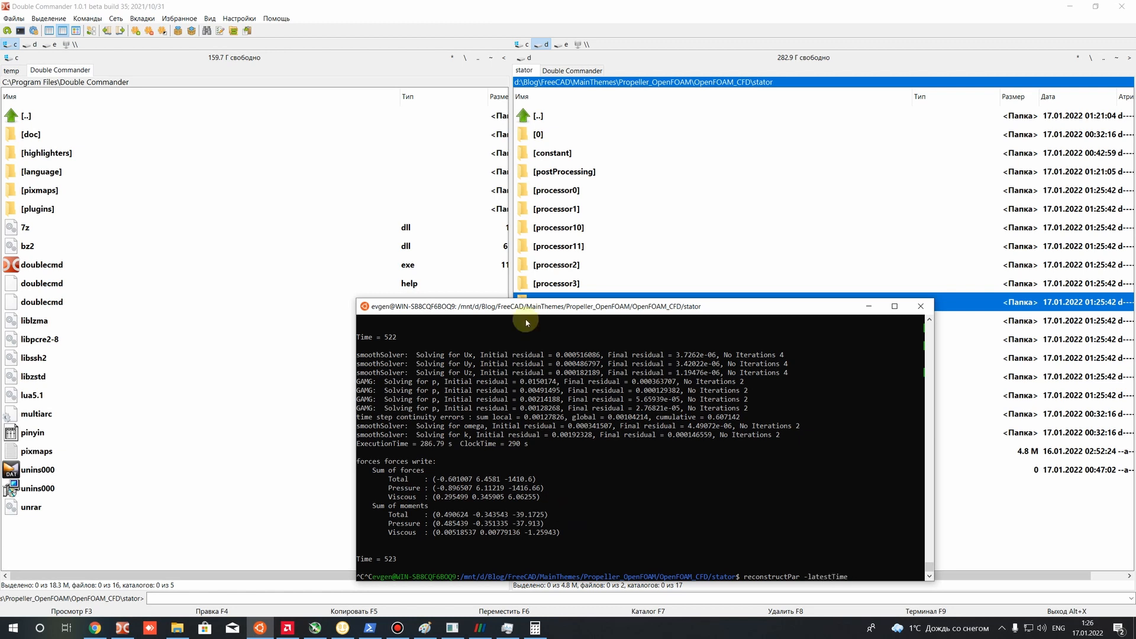
double_click(588, 246)
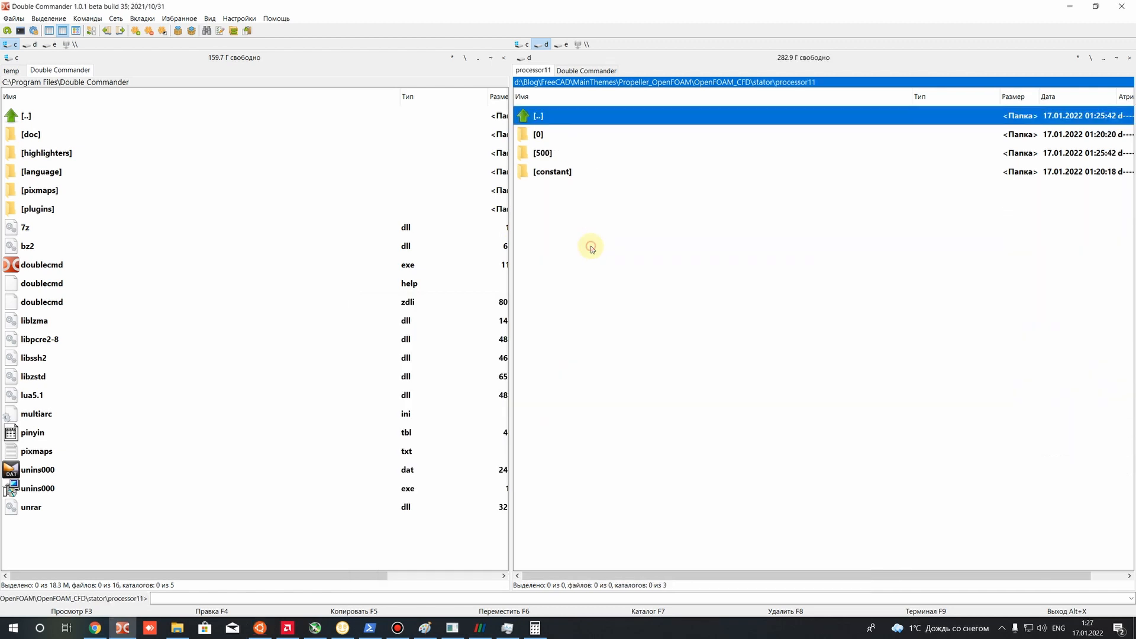
click(543, 155)
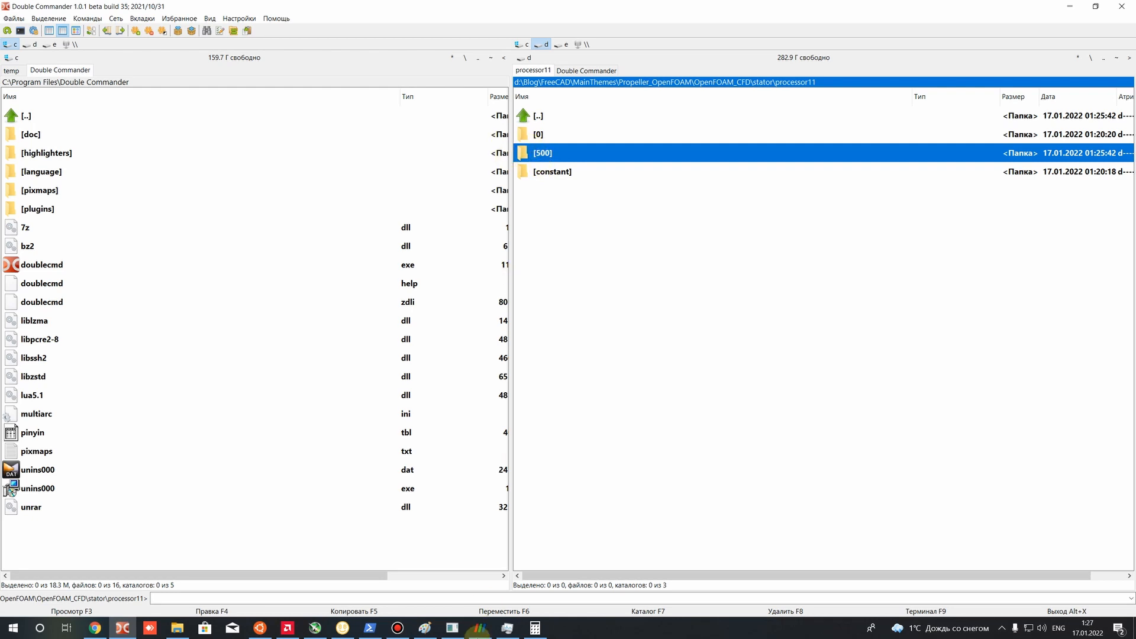
mouse_move(485, 630)
key(BackSpace)
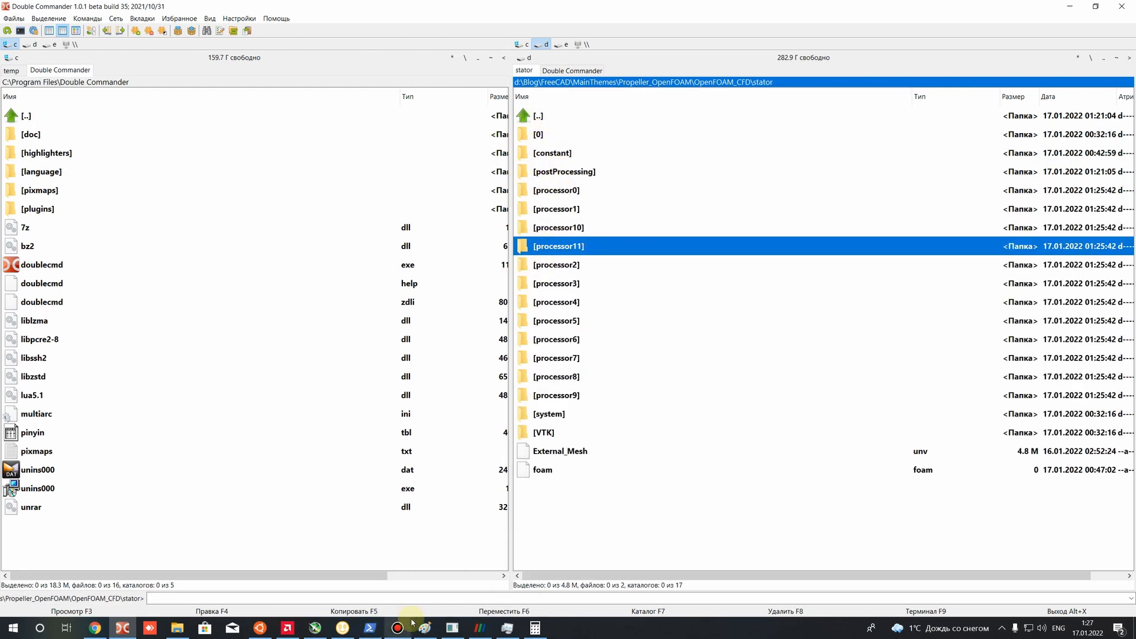
click(260, 627)
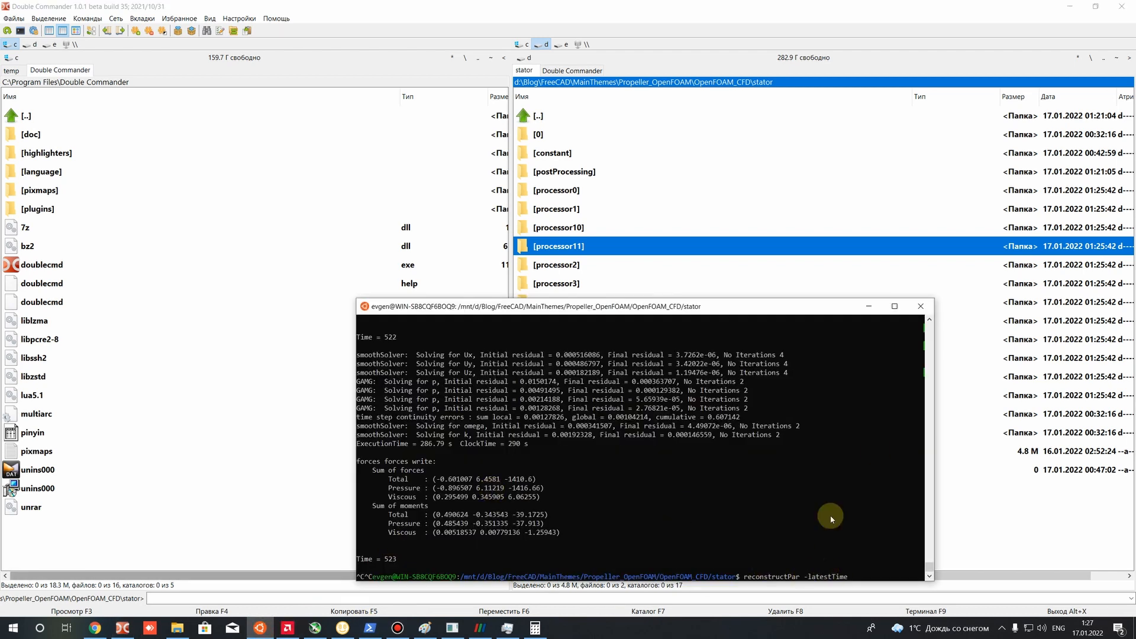
key(Return)
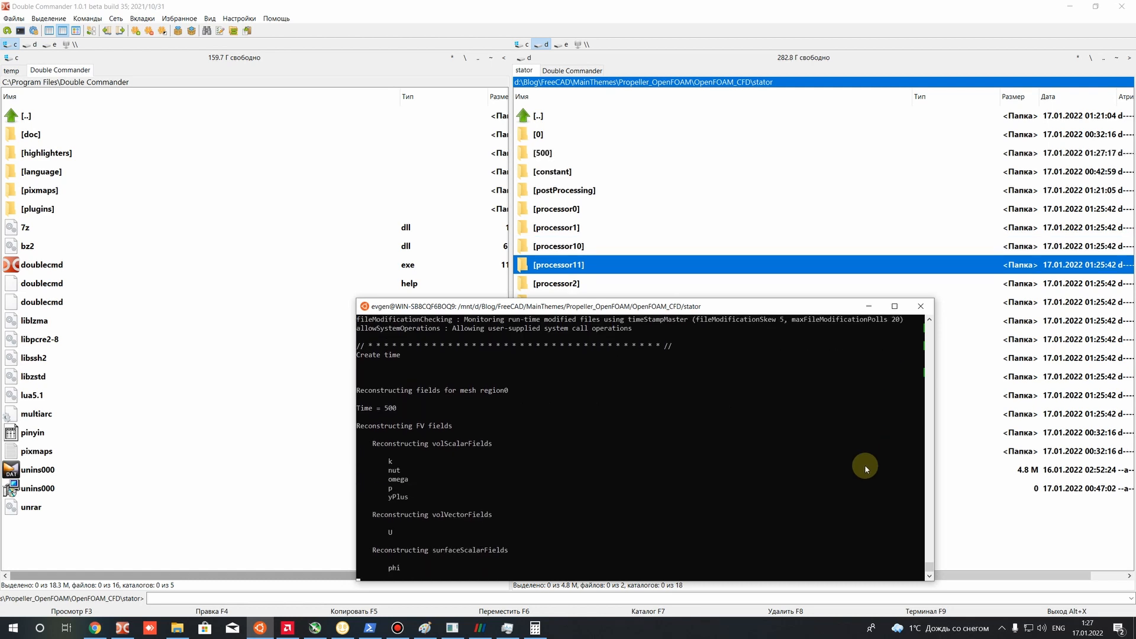
Switch to Double Commander, examine the reconstructed field files in the stator case's 500 folder, and return to the case folder.
click(541, 154)
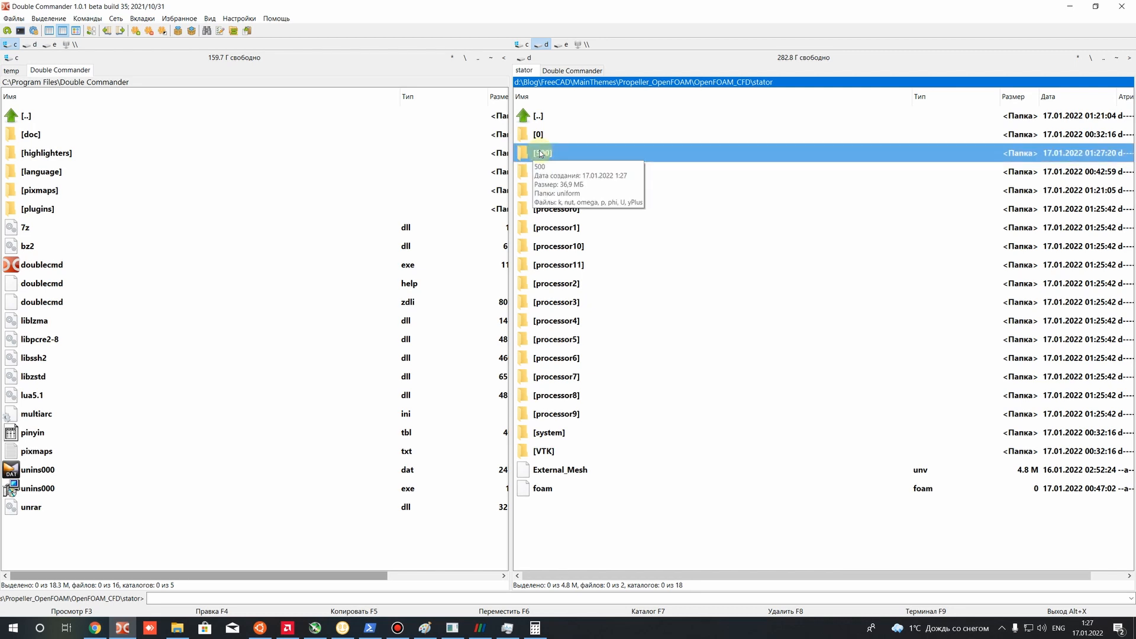
double_click(541, 154)
click(537, 177)
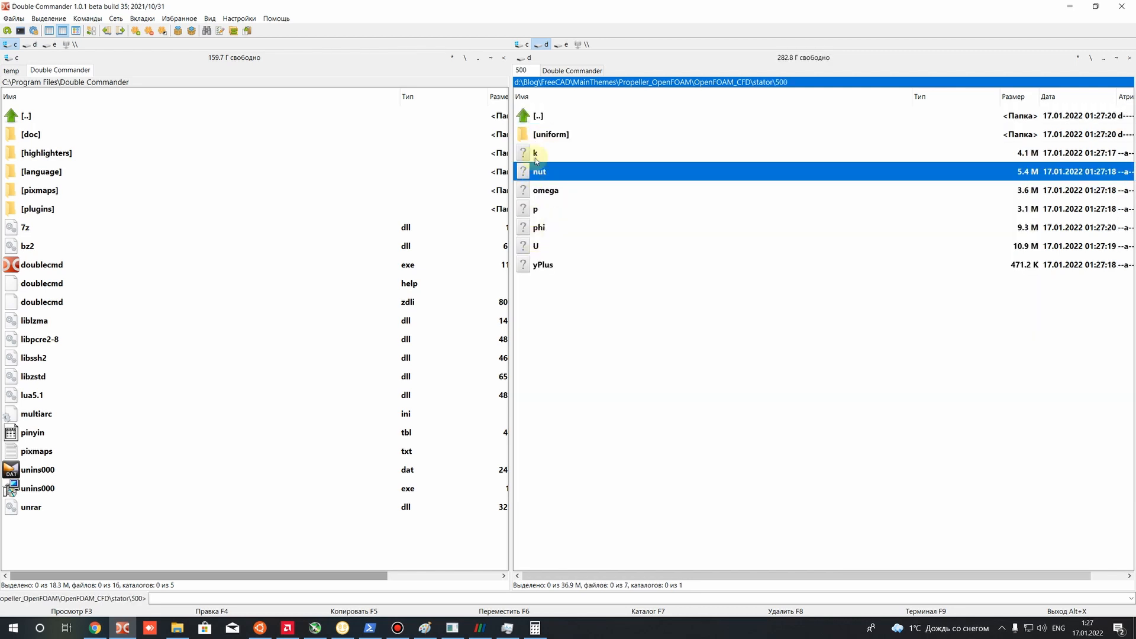
key(BackSpace)
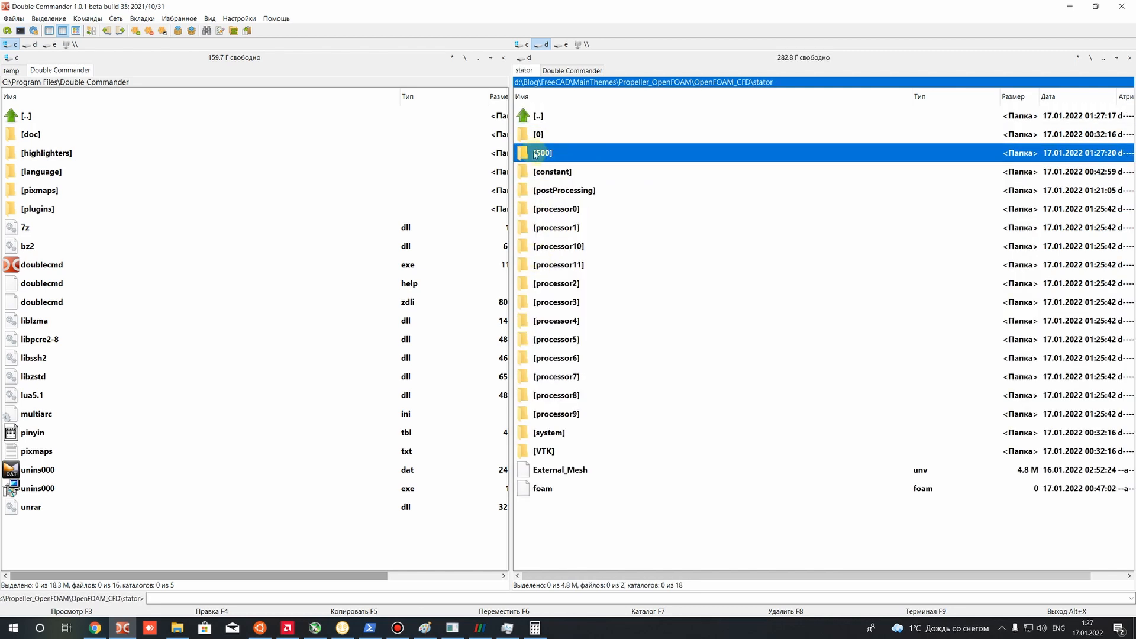
Switch to ParaView, set the foam.foam source's case type to Decomposed Case and apply it.
click(478, 628)
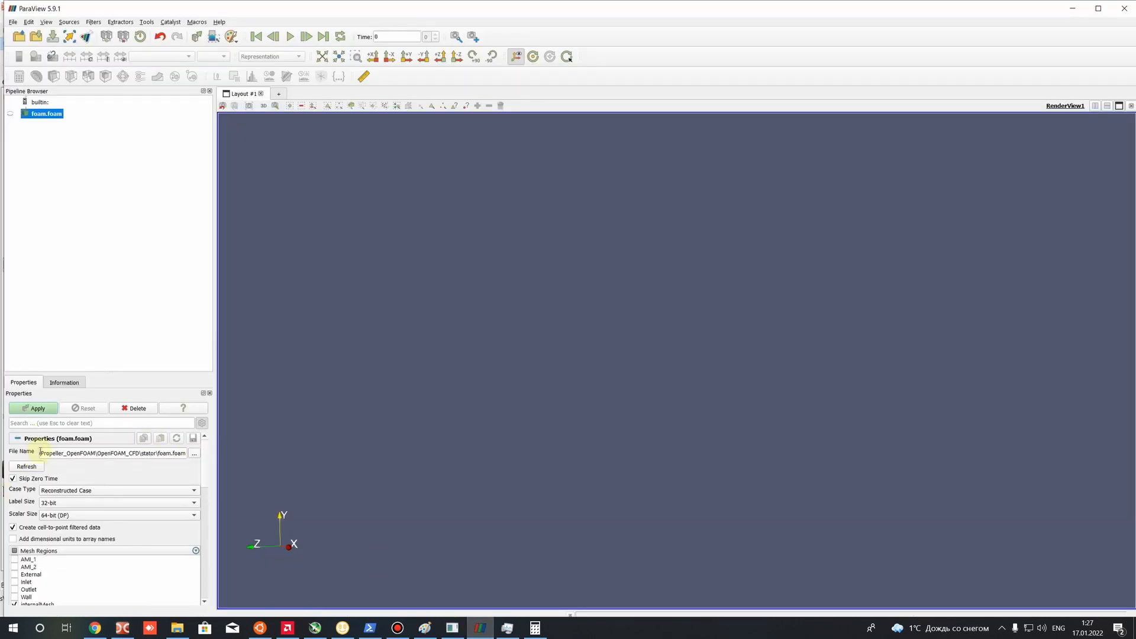
click(52, 491)
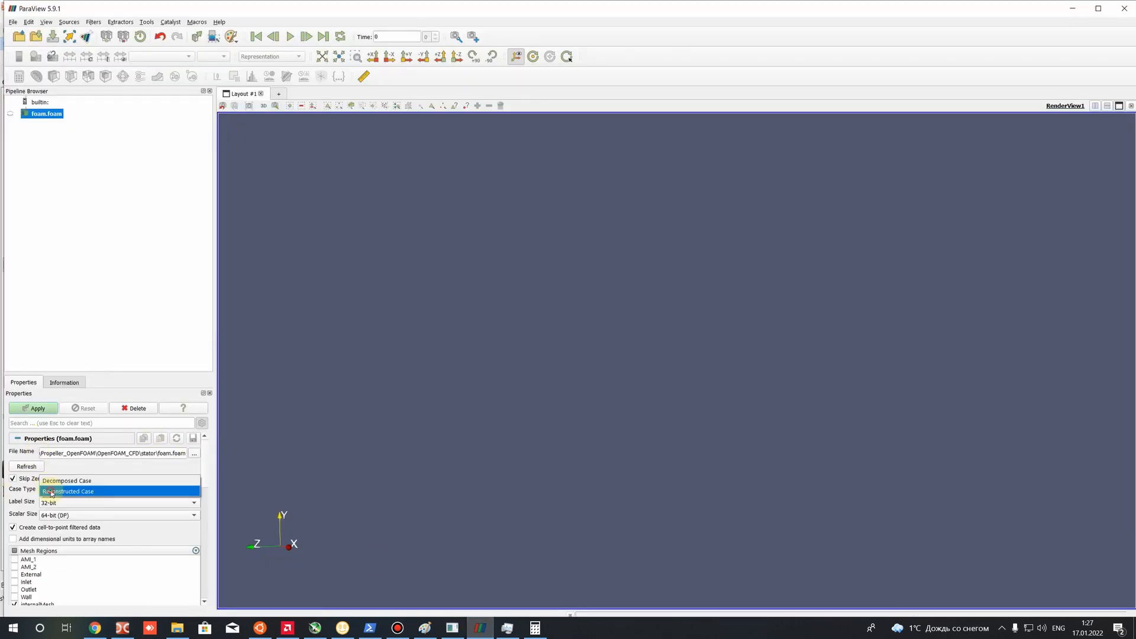
click(86, 492)
click(122, 628)
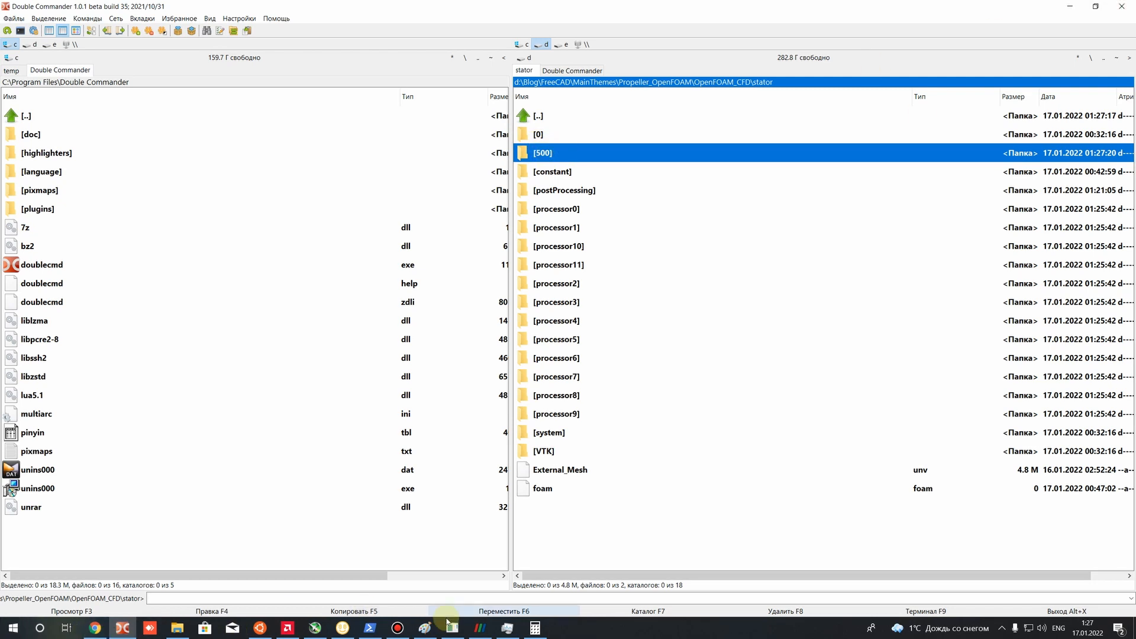
click(480, 627)
click(74, 490)
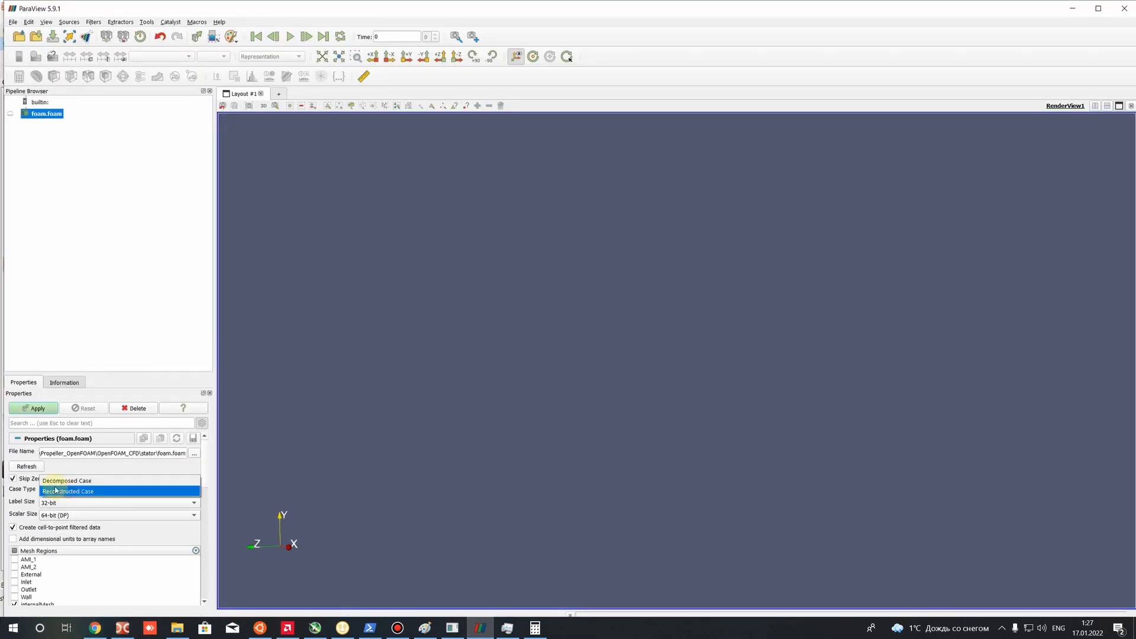
click(43, 482)
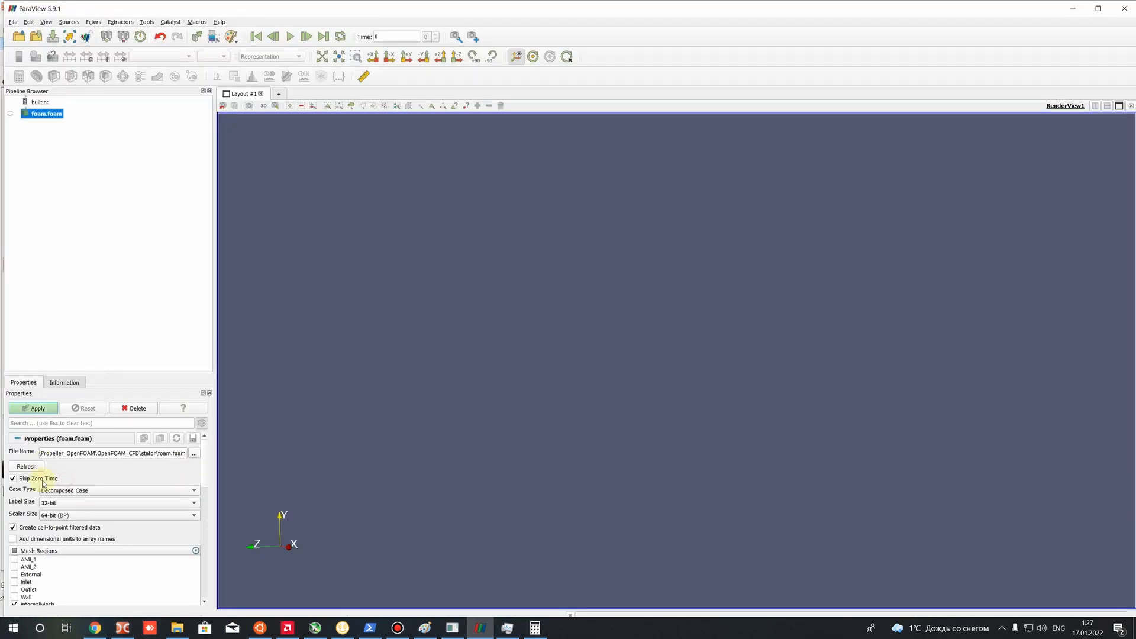
click(35, 408)
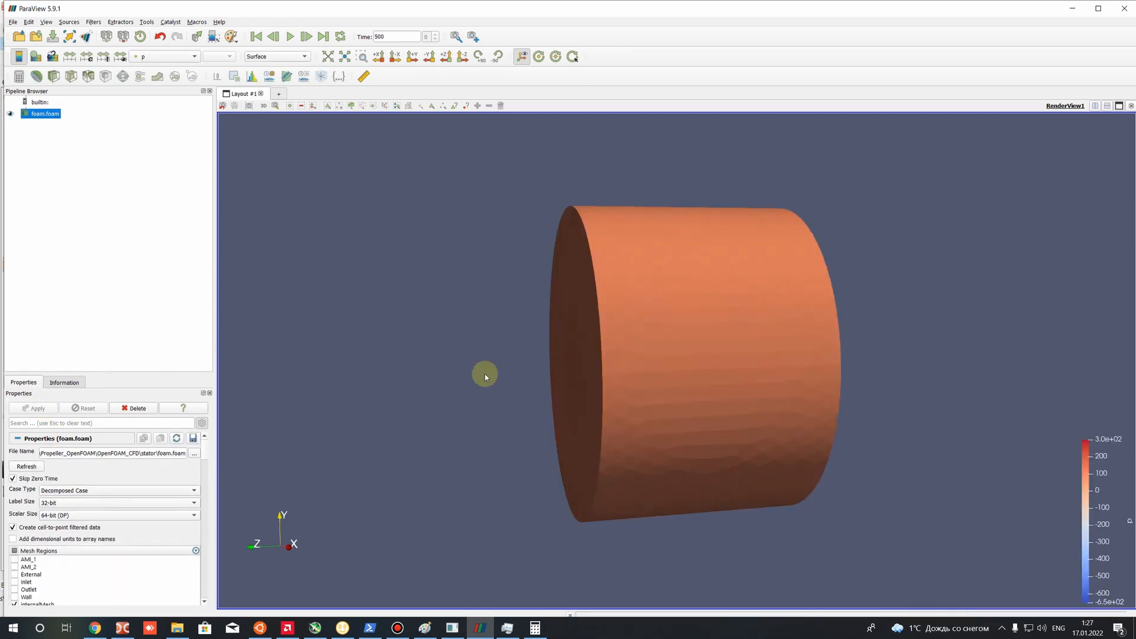
Rescale the foam.foam colours to the data range and colour the cylinder by U magnitude.
drag(483, 376, 468, 349)
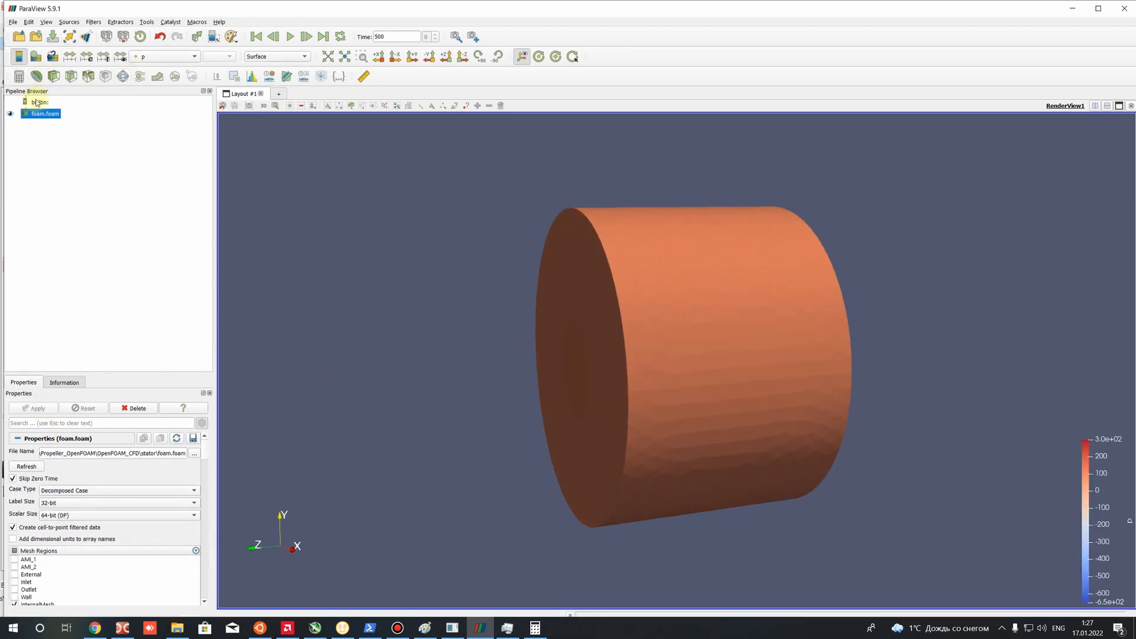
click(146, 58)
click(146, 59)
click(70, 57)
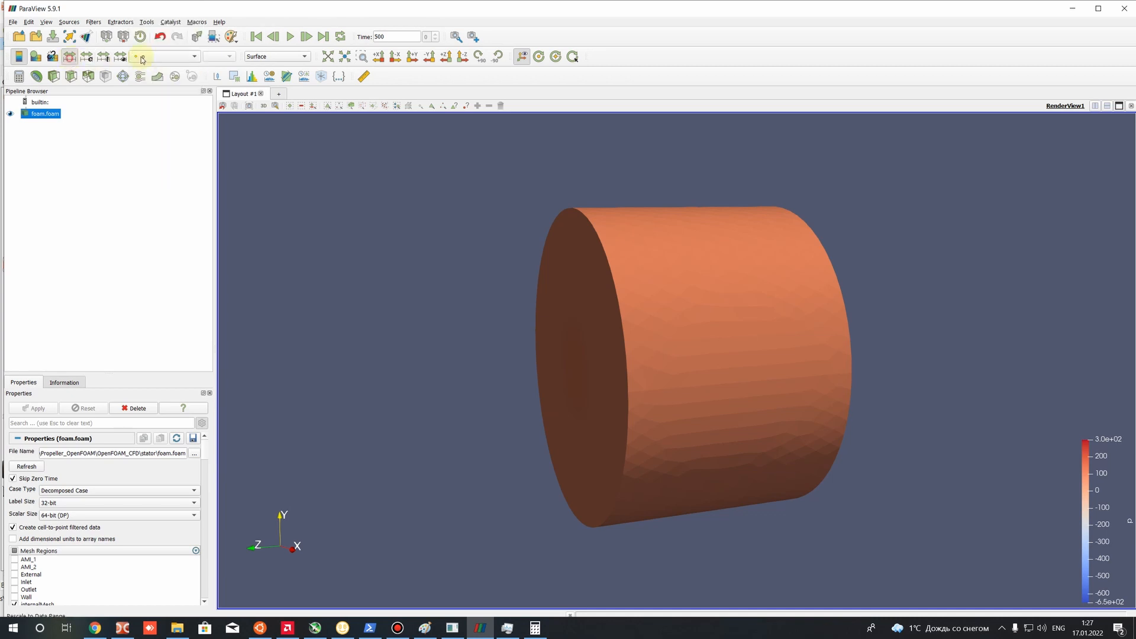
click(145, 57)
click(145, 20)
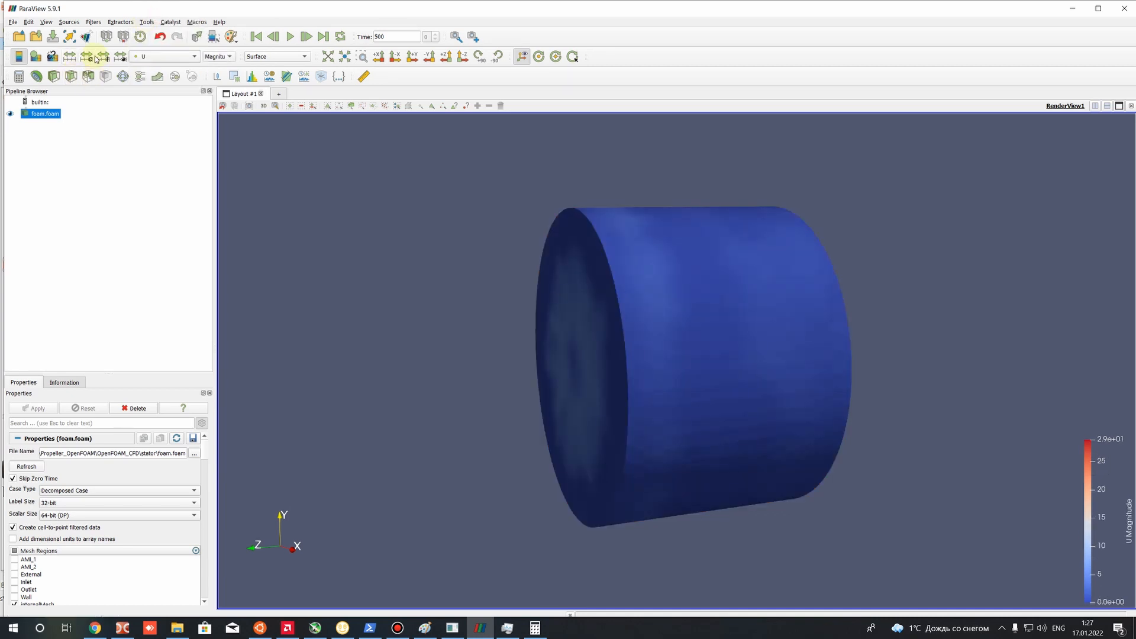
drag(331, 161, 733, 160)
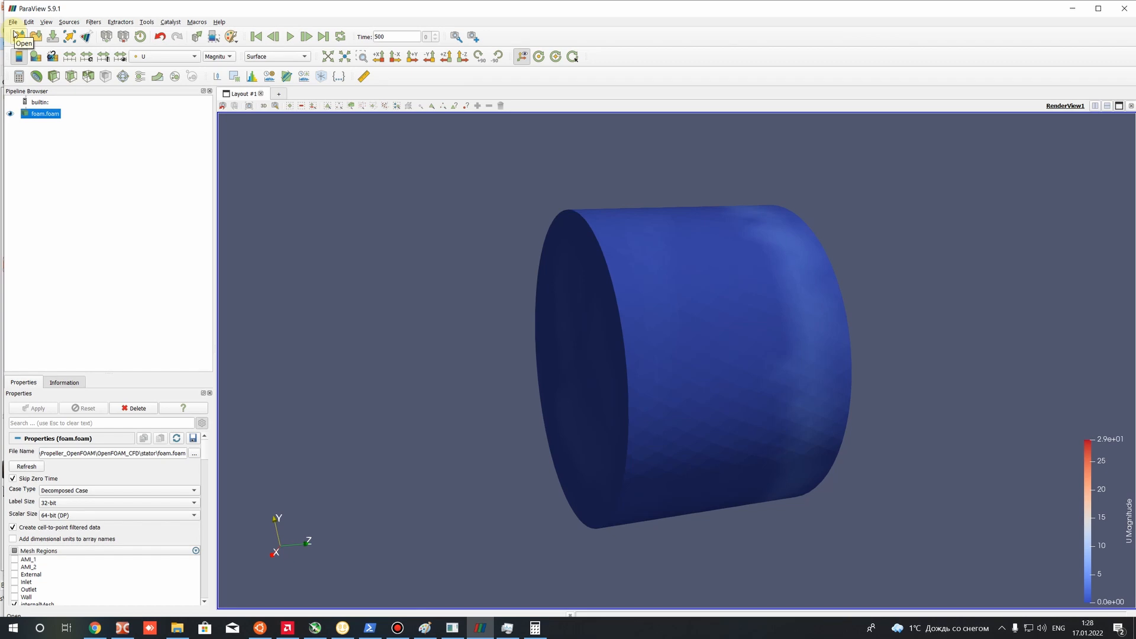
Open foam.foam from the stator case folder a second time and load it as a Reconstructed Case.
click(17, 37)
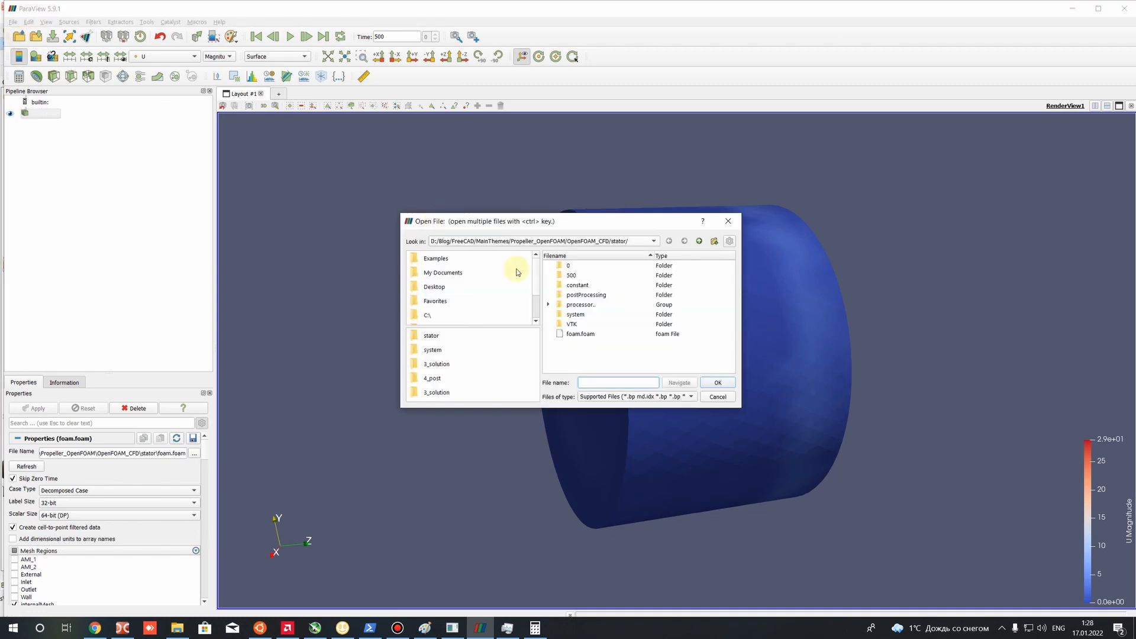
double_click(581, 335)
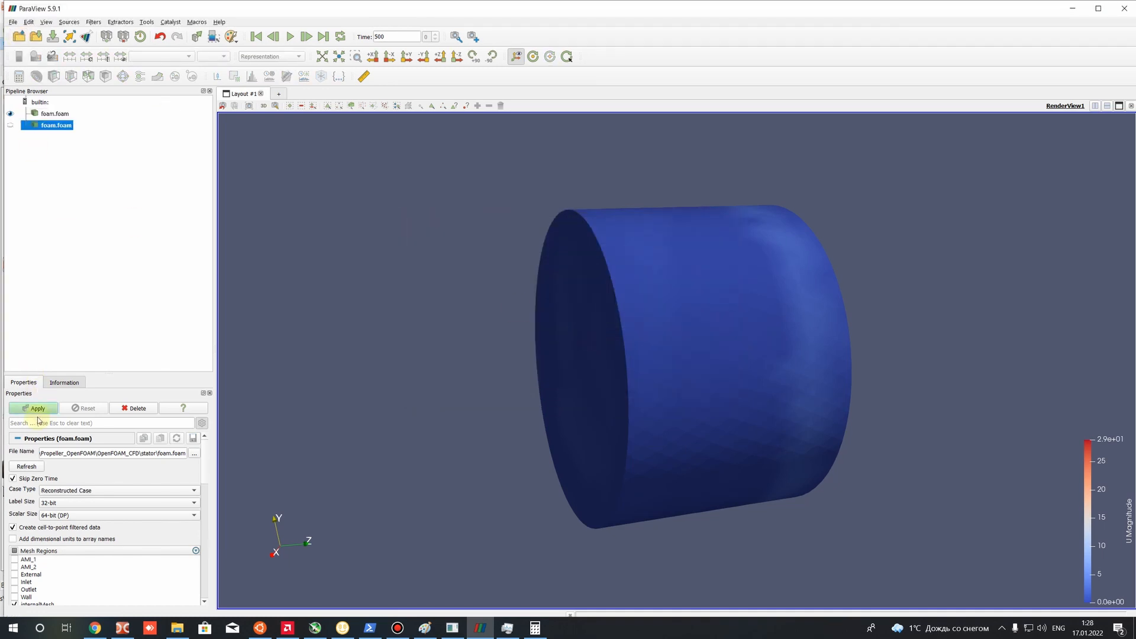
click(36, 409)
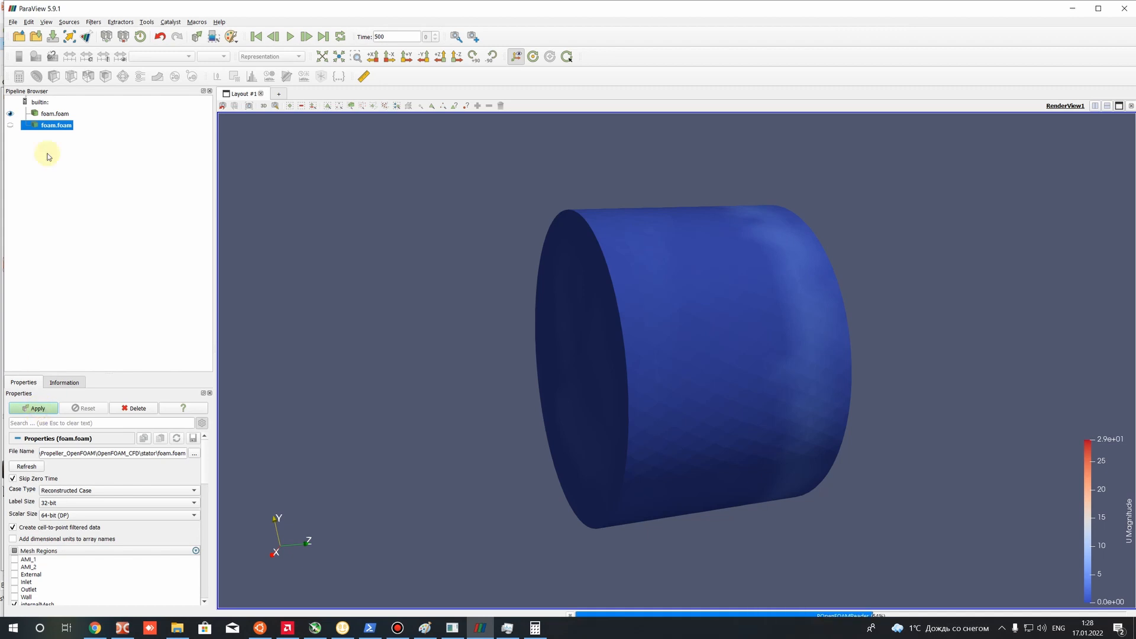
Restrict the decomposed foam.foam source to the Wall mesh region, excluding internalMesh, and apply the change.
click(59, 114)
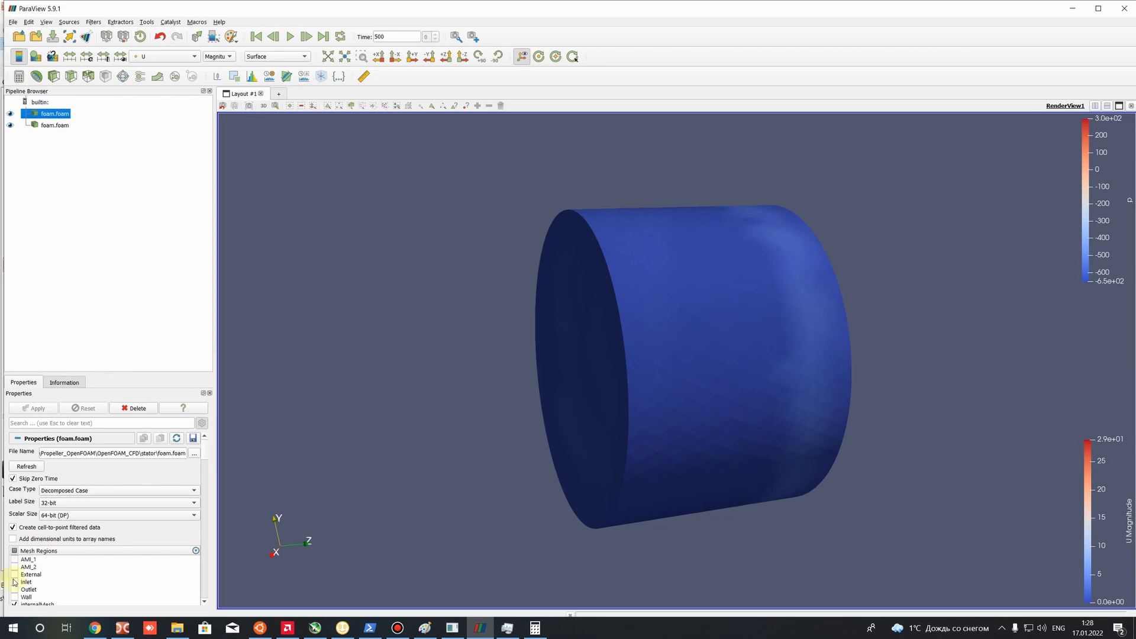
click(15, 603)
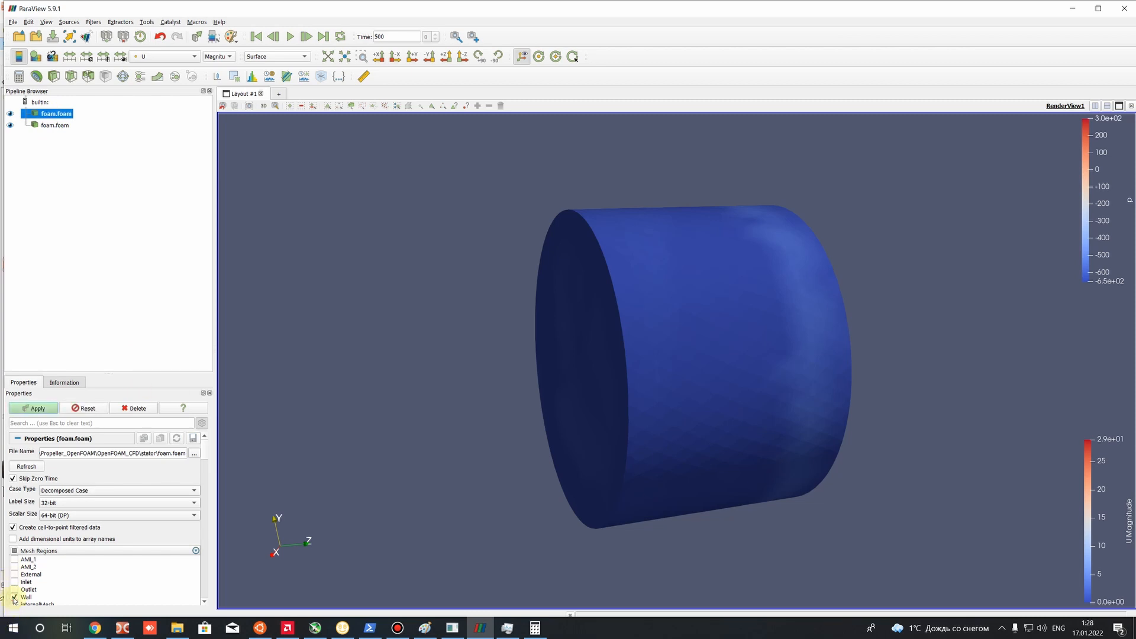
click(33, 408)
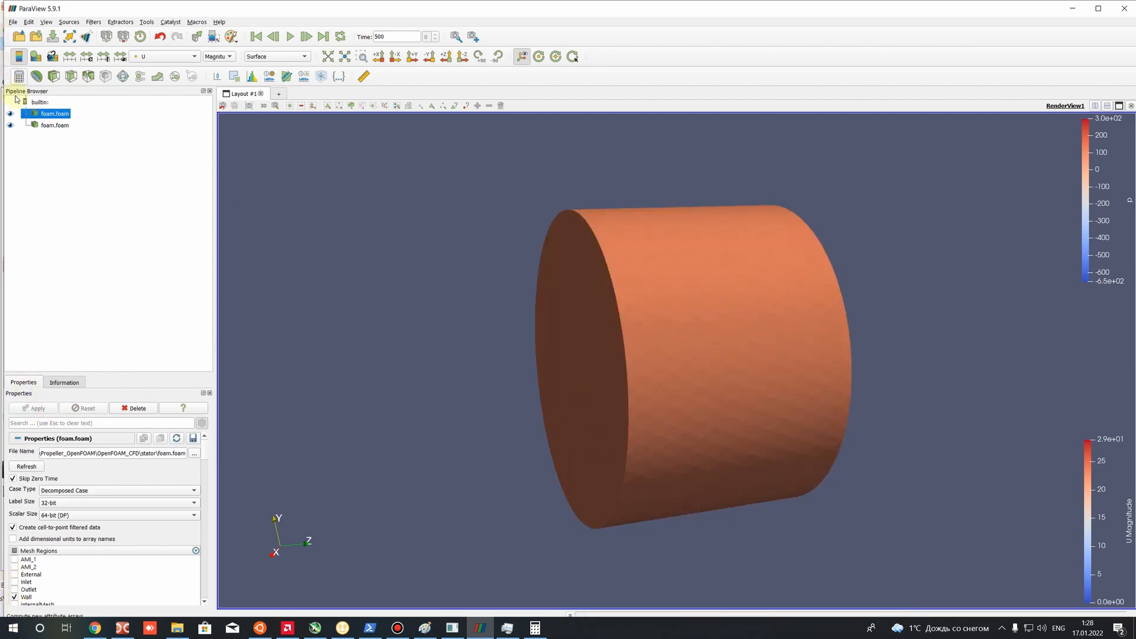
Add a Stream Tracer filter to the reconstructed foam.foam source, apply it and bring its seed settings into view.
click(39, 126)
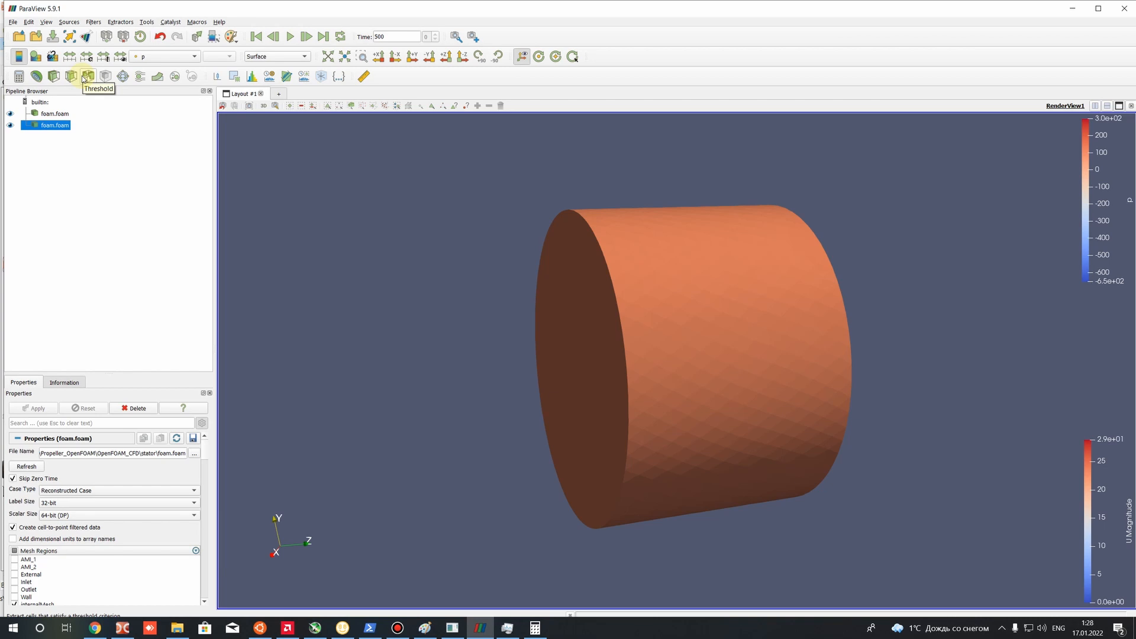
scroll(23, 565, down, 2)
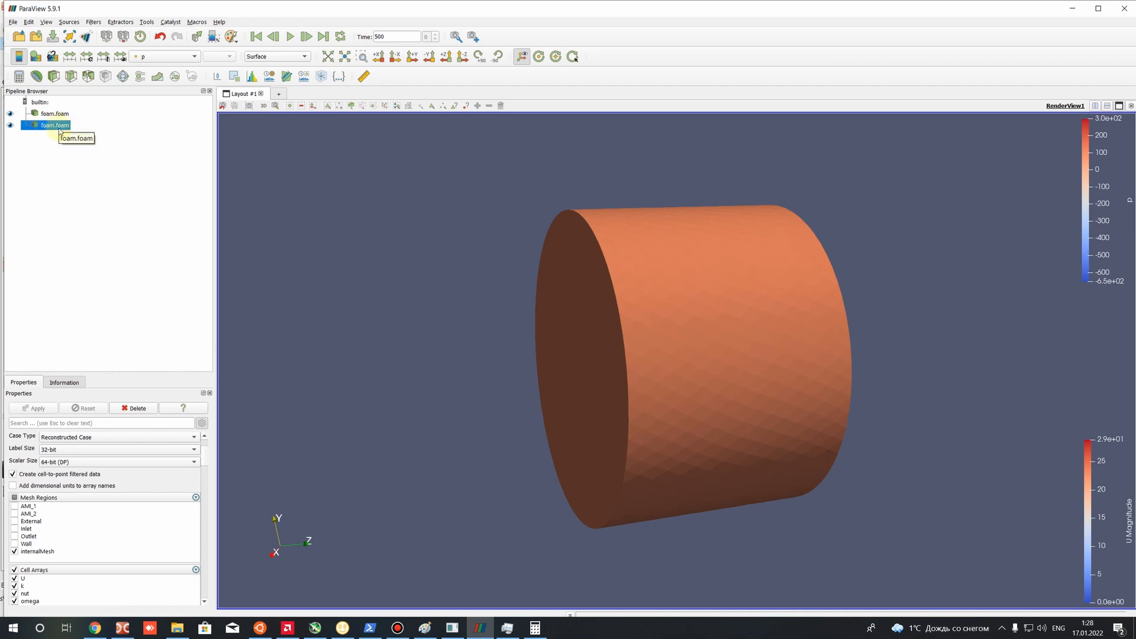
click(141, 77)
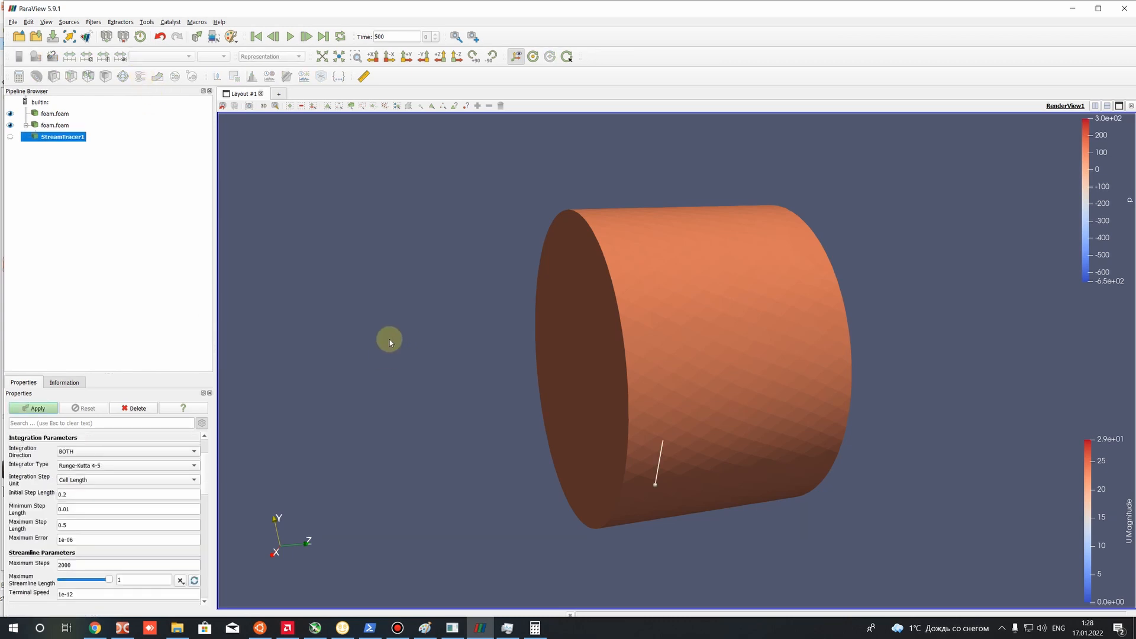
click(33, 408)
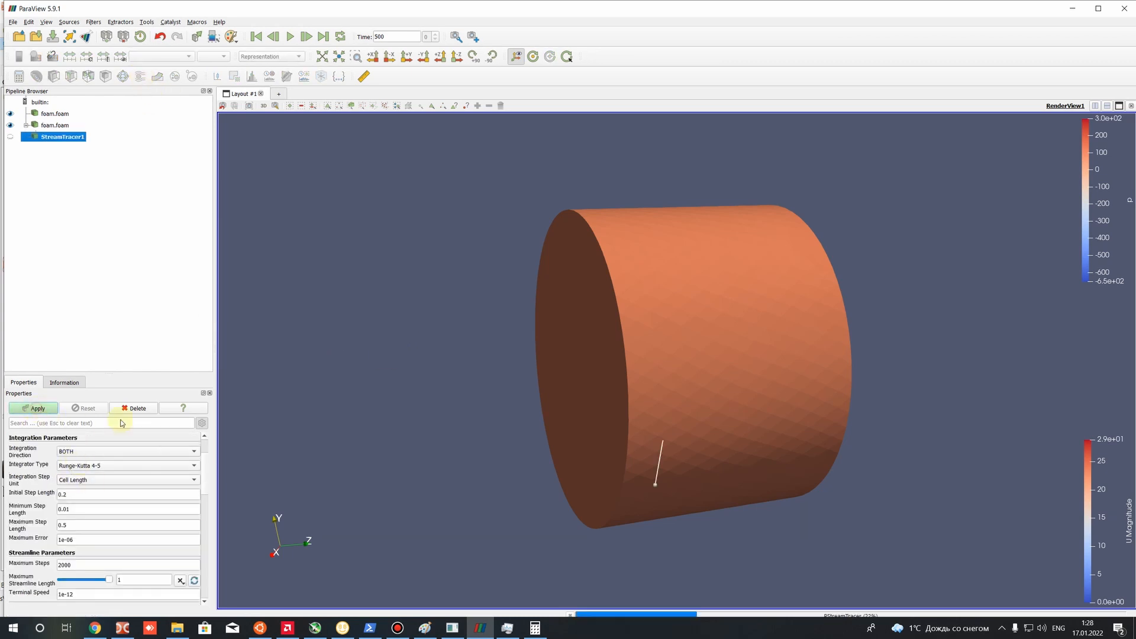
drag(562, 325, 754, 360)
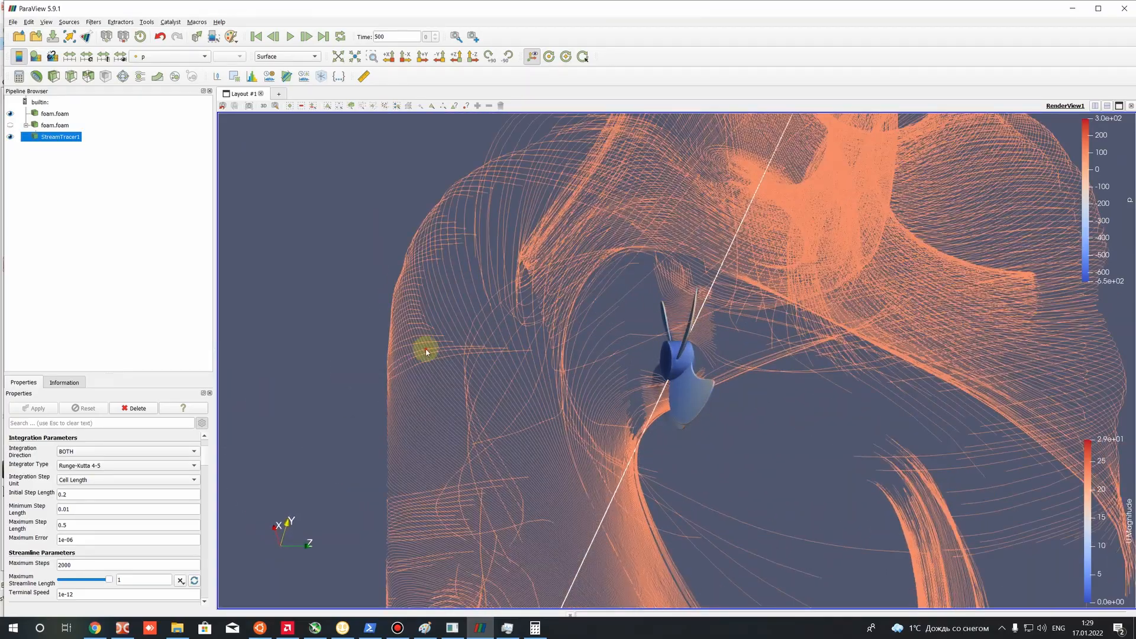
drag(426, 349, 415, 349)
scroll(56, 486, down, 5)
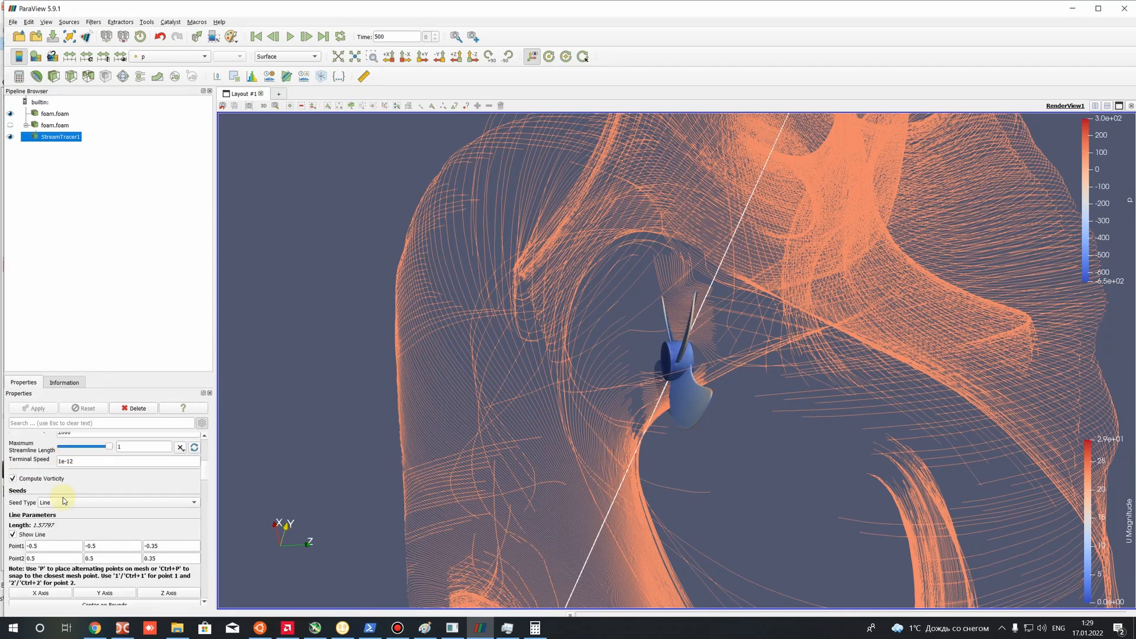
Switch the stream tracer's seed type from Line to Point Cloud and apply the change.
scroll(49, 533, up, 2)
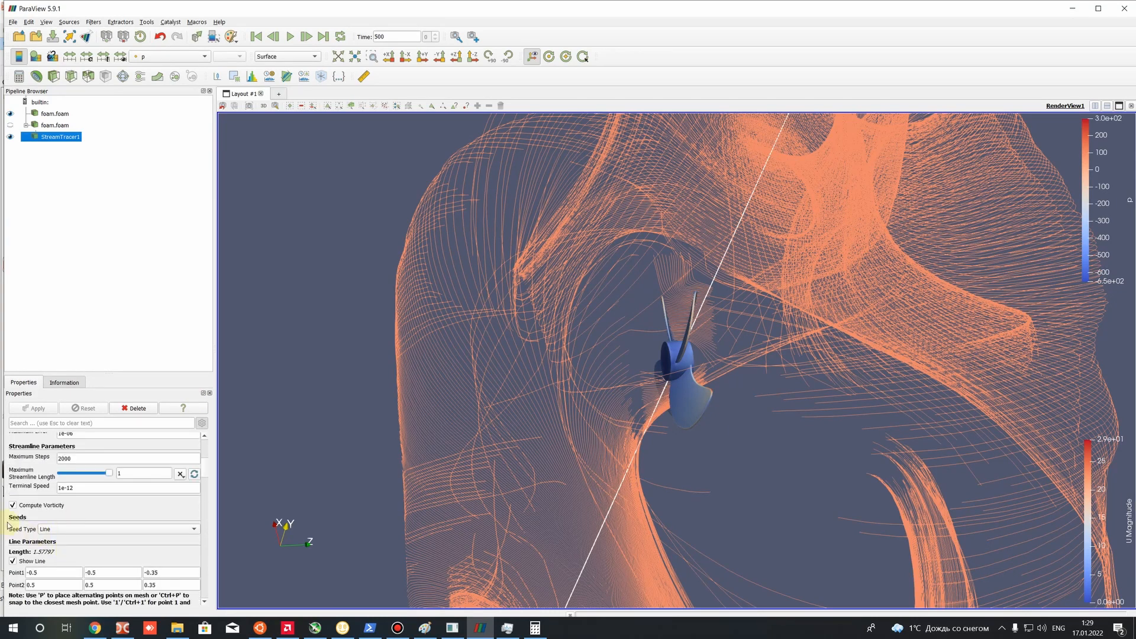
click(55, 532)
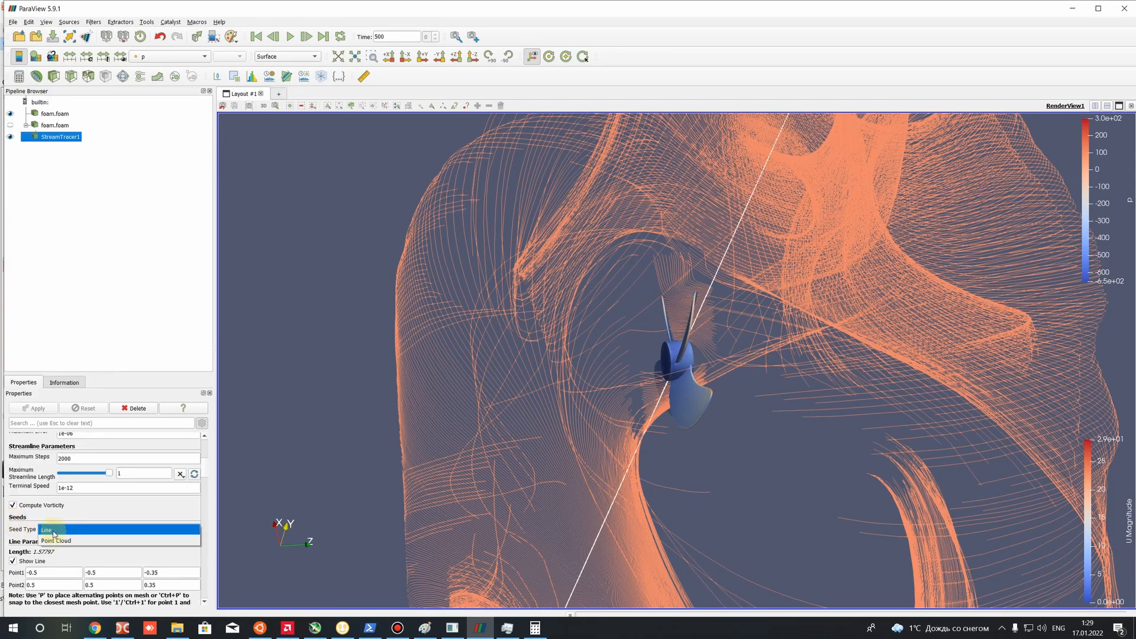
click(52, 541)
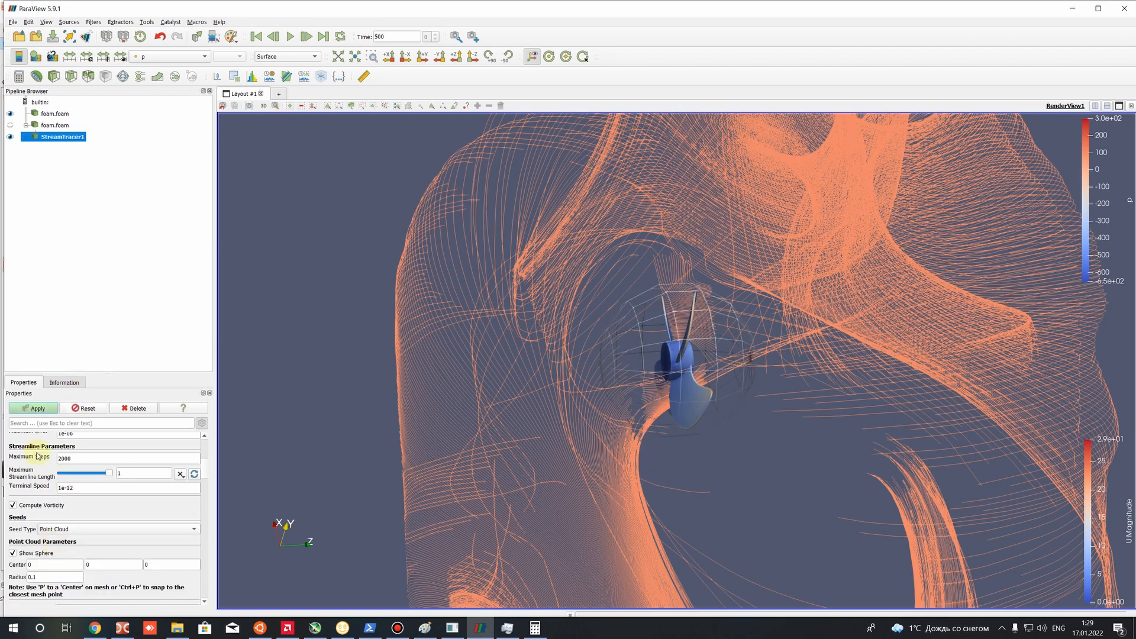
click(46, 411)
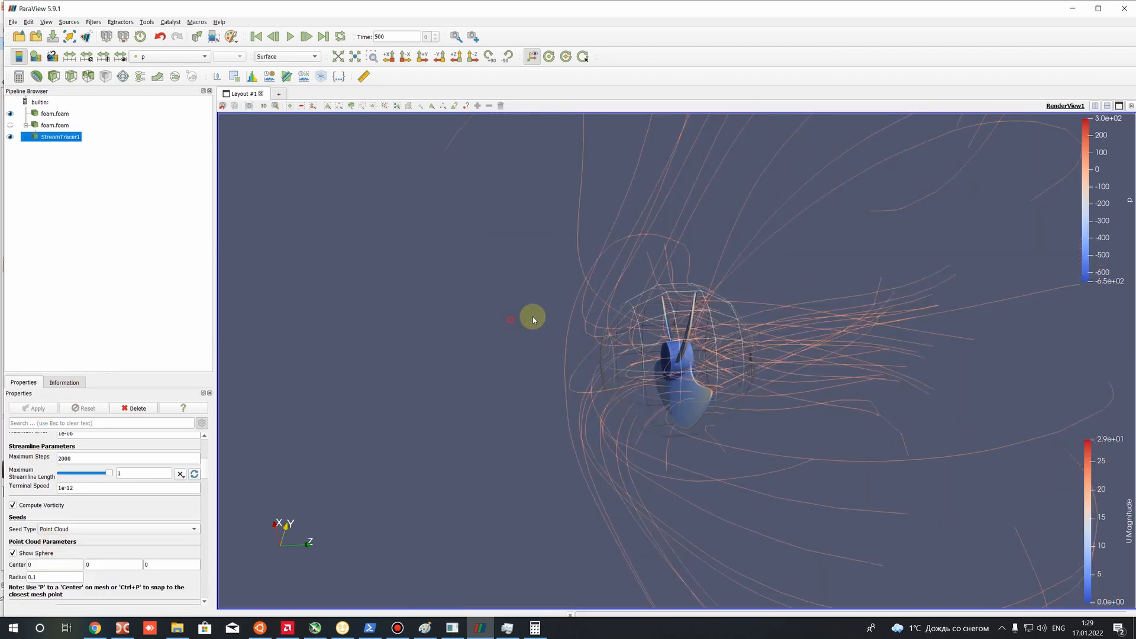
drag(533, 317, 214, 384)
drag(432, 351, 427, 363)
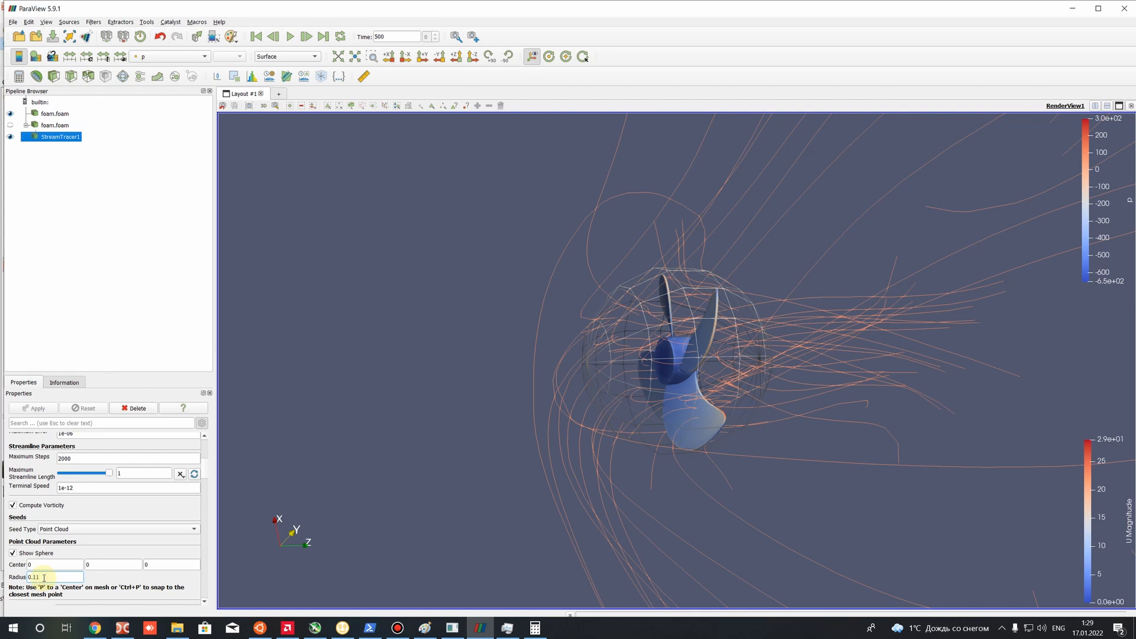
Try a point cloud seed radius of 0.15 and set it back to 0.1, applying each change.
key(Return)
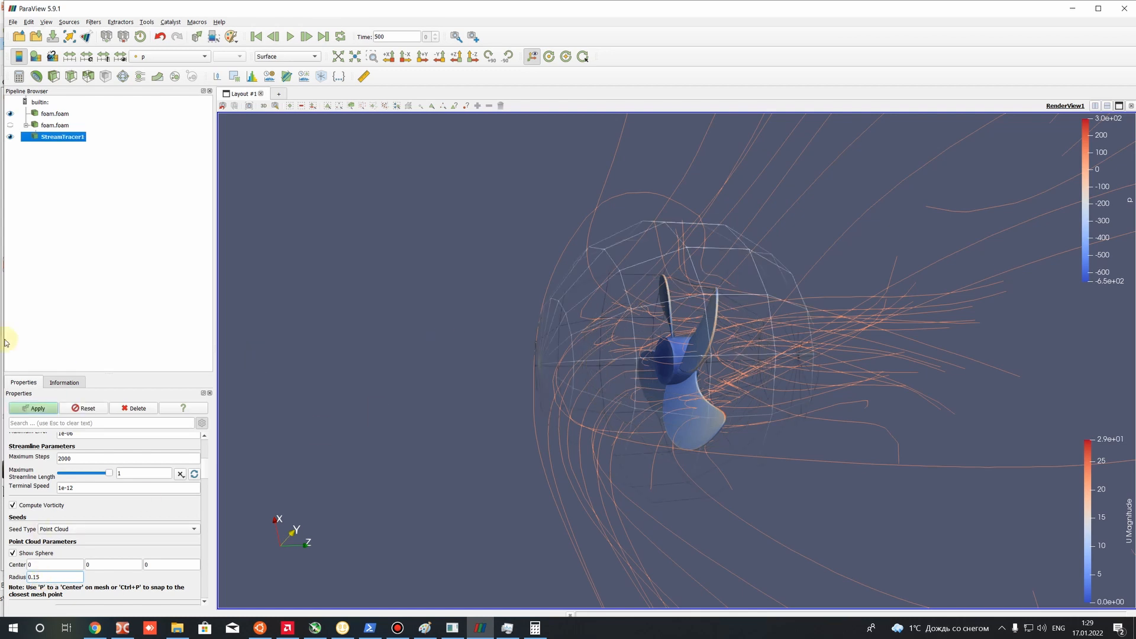
click(32, 409)
drag(665, 292, 317, 188)
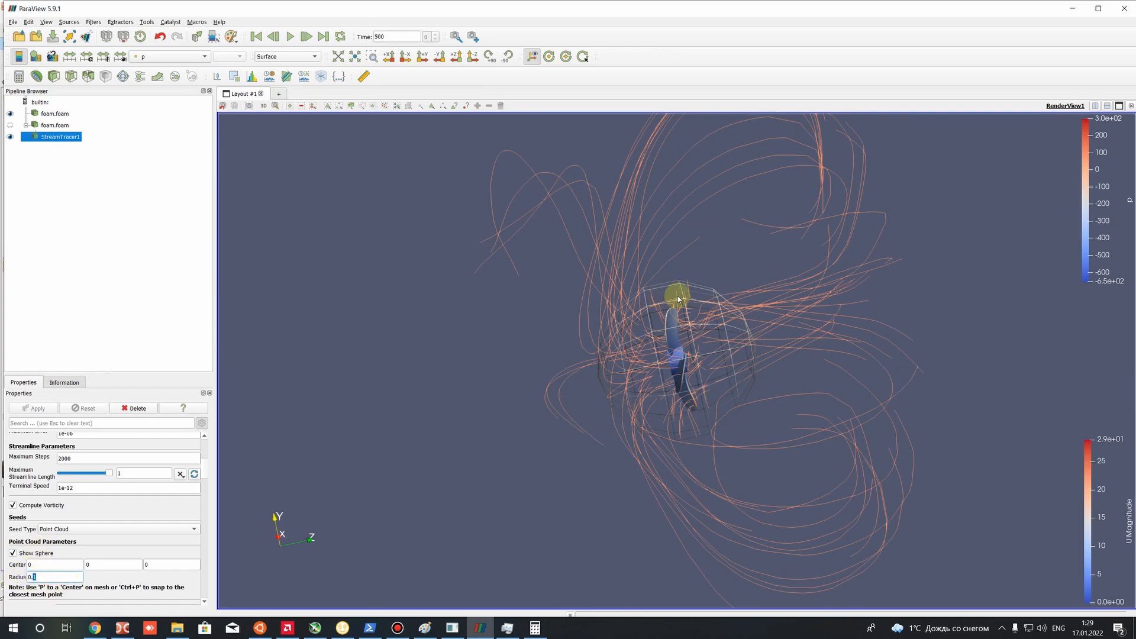
click(382, 452)
click(29, 410)
drag(614, 354, 701, 229)
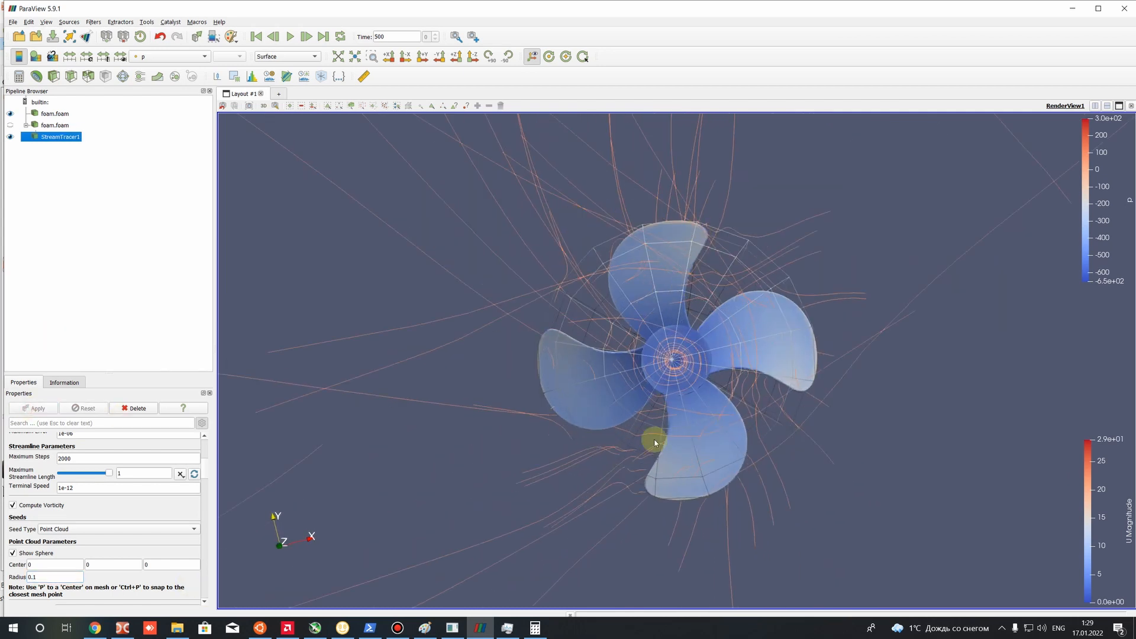
Set the number of point cloud seed points to 1000 and apply the change.
drag(651, 438, 414, 385)
scroll(49, 532, up, 3)
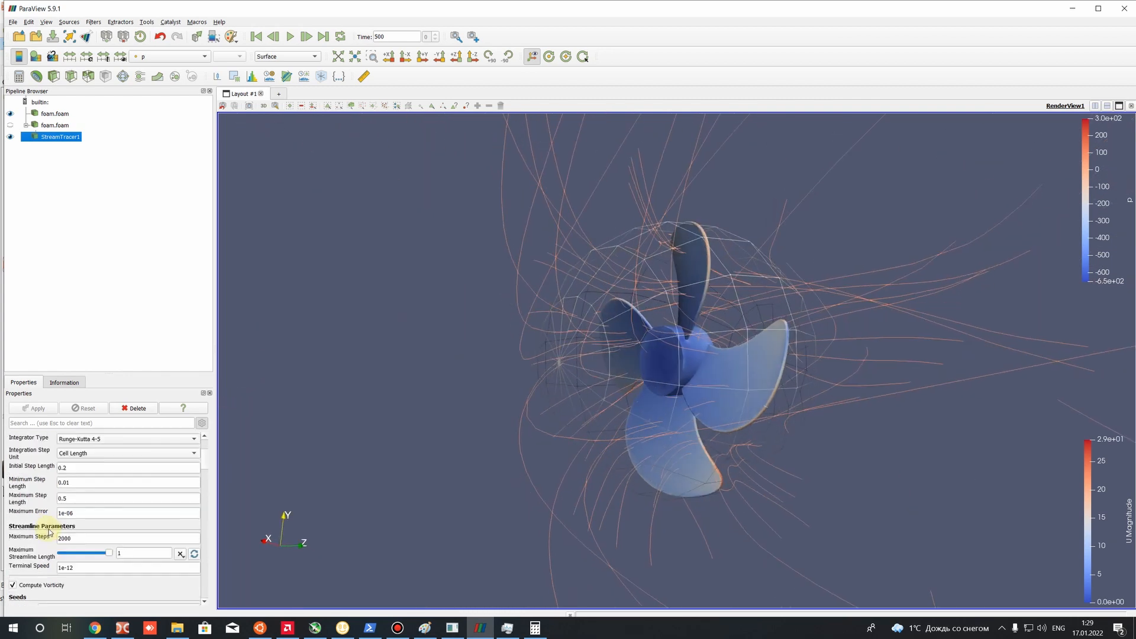
scroll(74, 538, down, 5)
double_click(69, 558)
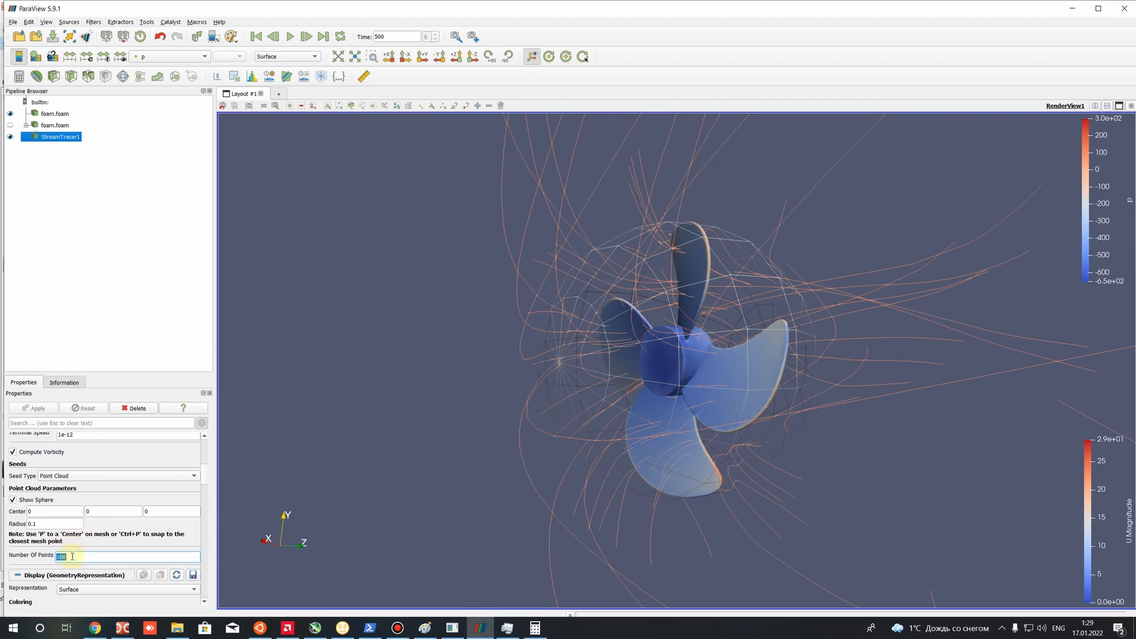
text(1)
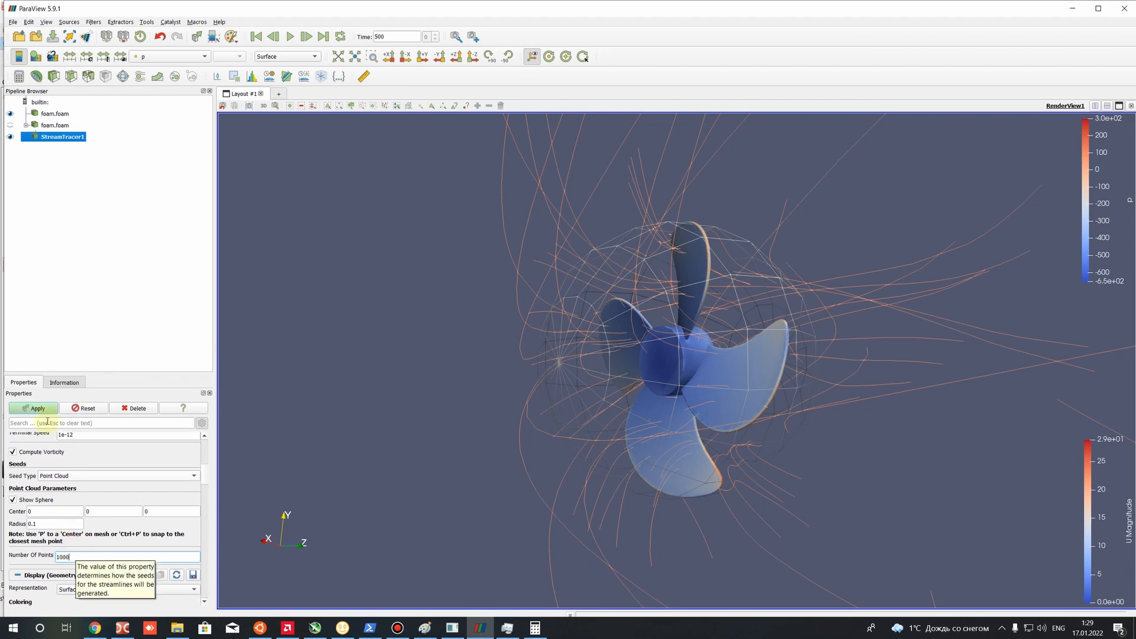
click(40, 409)
drag(339, 309, 307, 314)
Colour the StreamTracer1 streamlines by U magnitude.
click(145, 57)
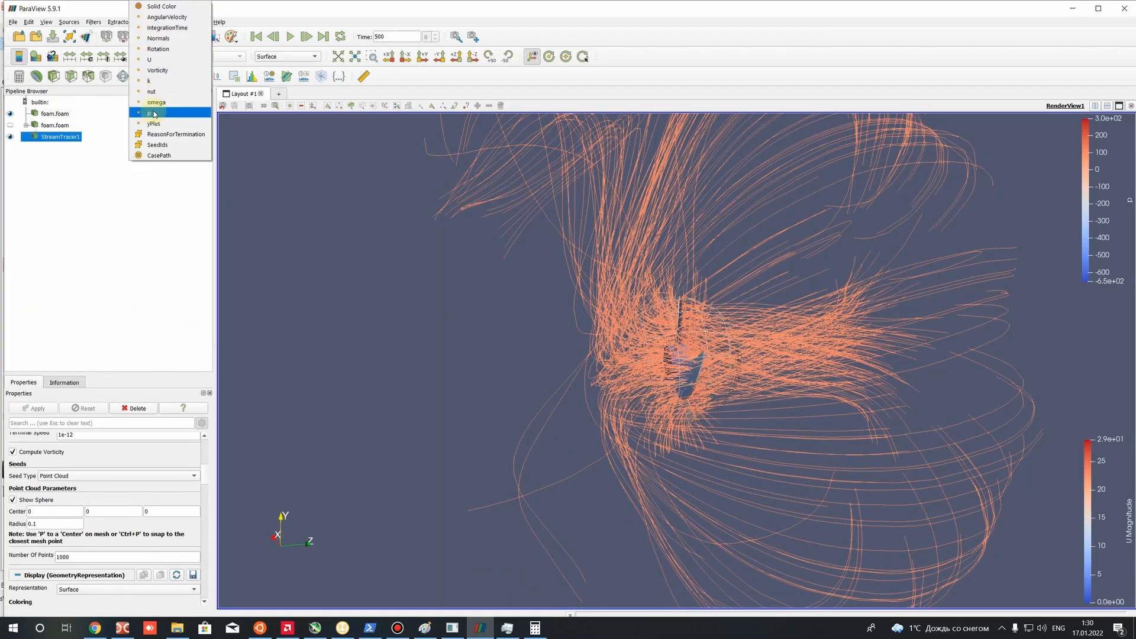
click(151, 60)
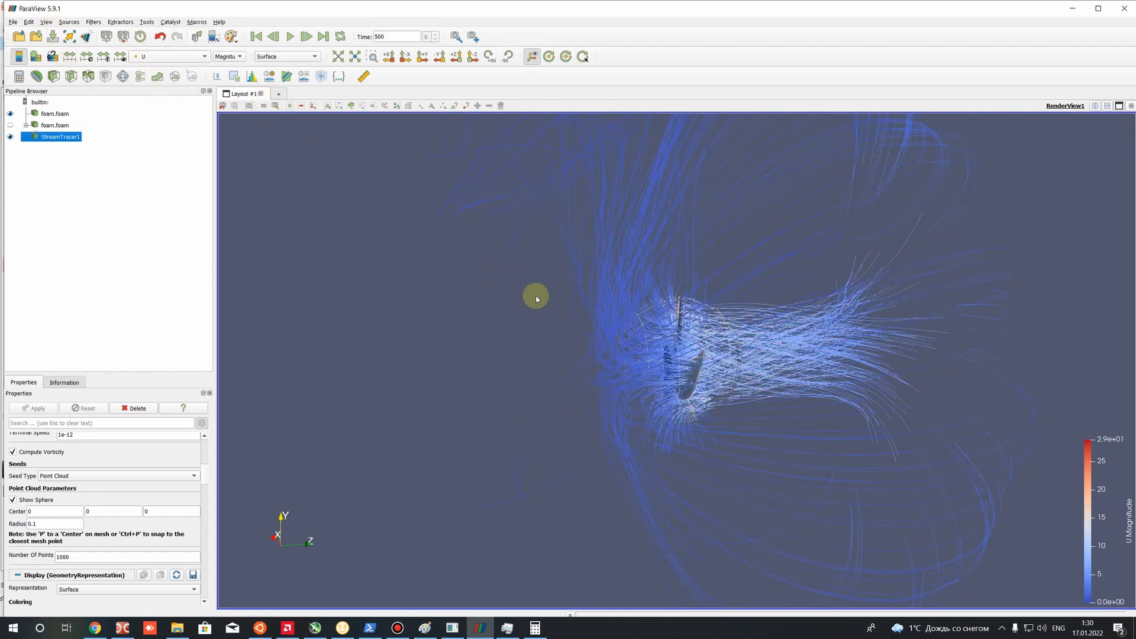
drag(537, 296, 17, 212)
Hide the point cloud seed sphere of the stream tracer.
scroll(43, 474, up, 5)
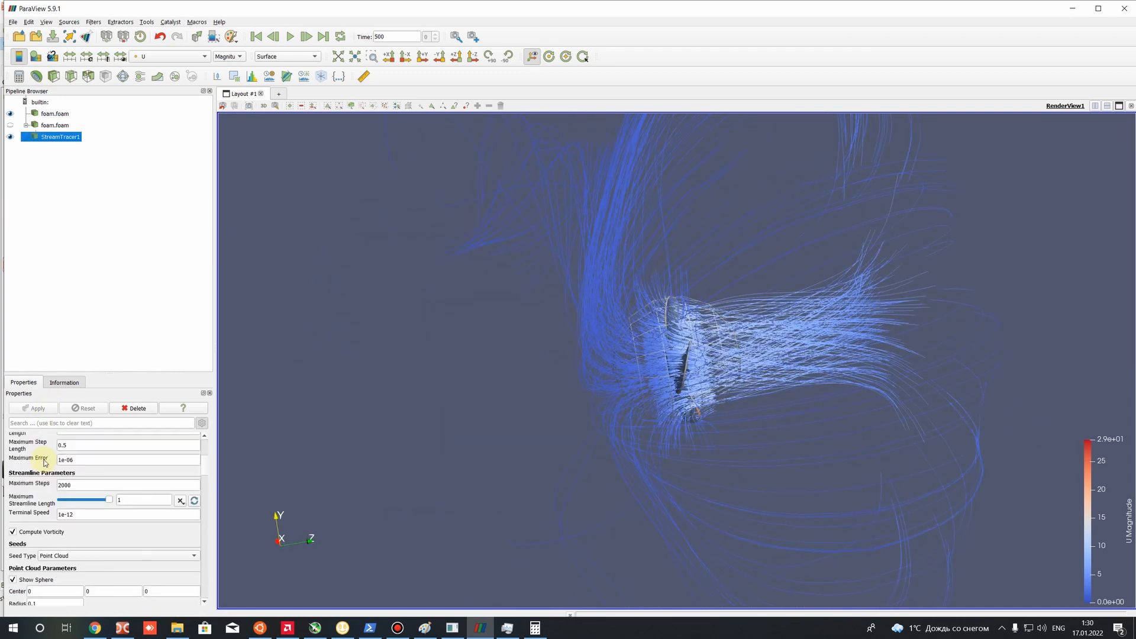
scroll(43, 473, up, 1)
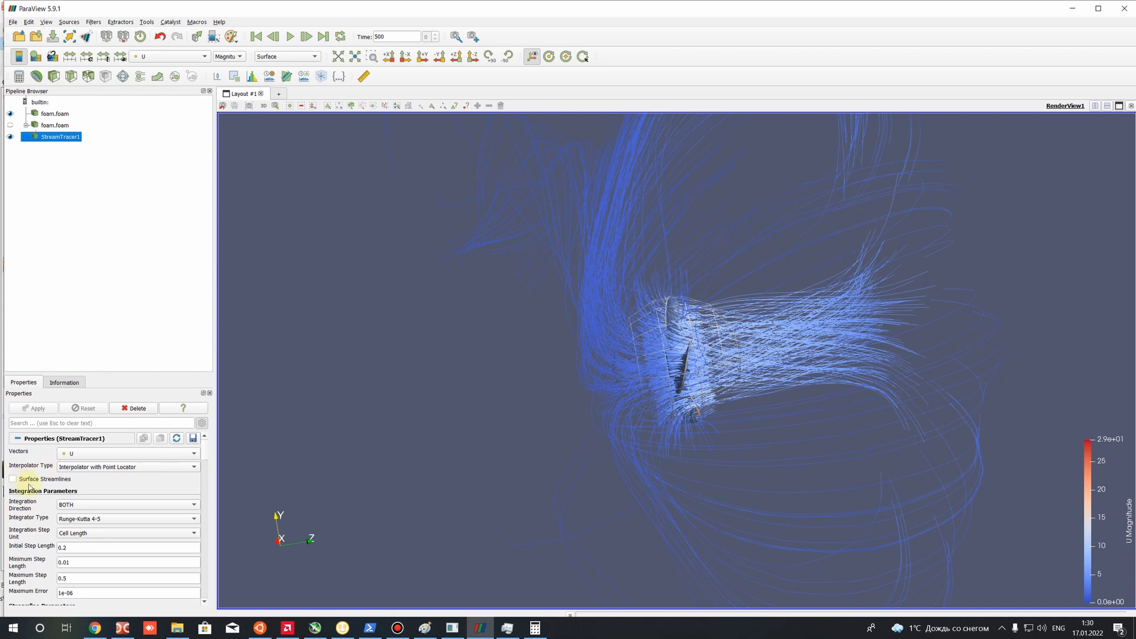
scroll(29, 486, down, 1)
scroll(28, 486, up, 1)
scroll(39, 467, down, 6)
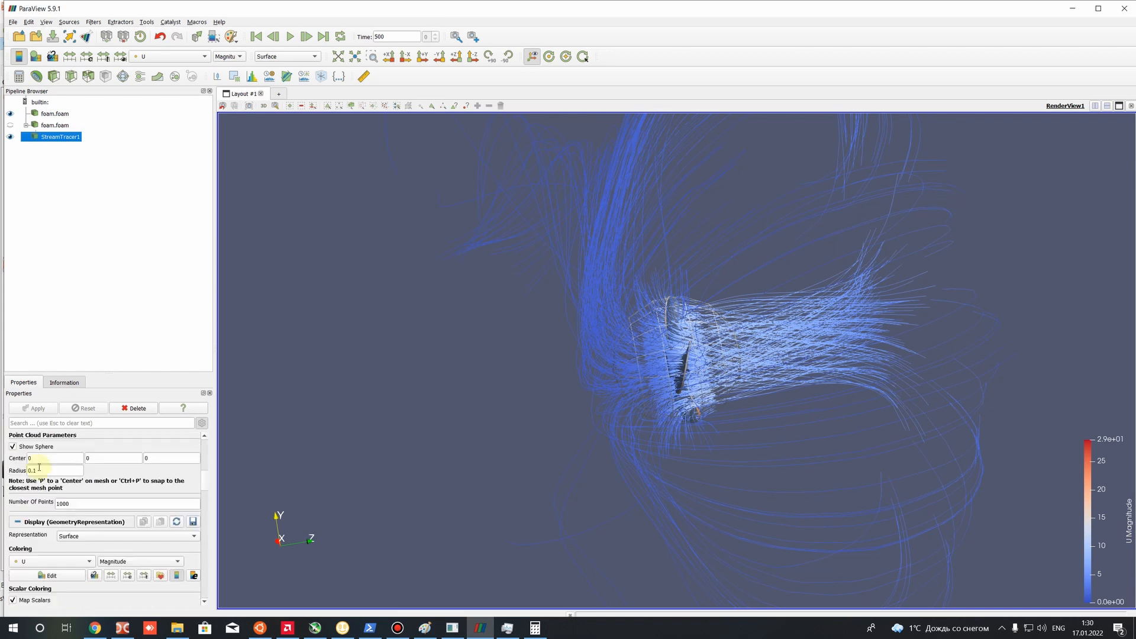
click(37, 452)
drag(681, 379, 3, 151)
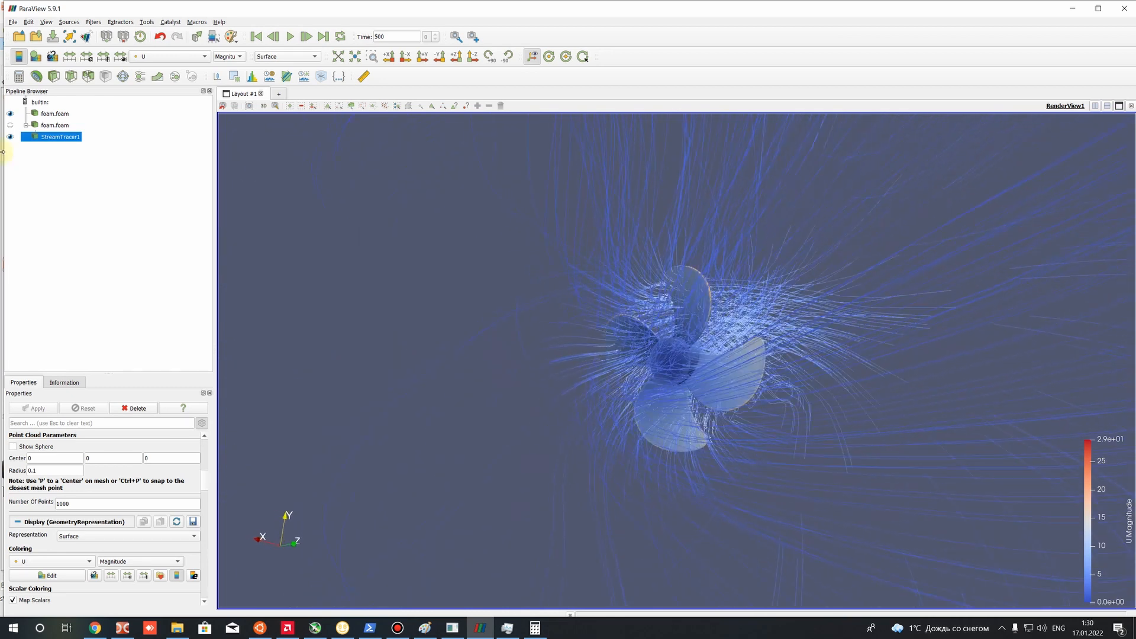
Colour the propeller wall of the decomposed foam.foam source by the point field p.
click(52, 116)
click(152, 56)
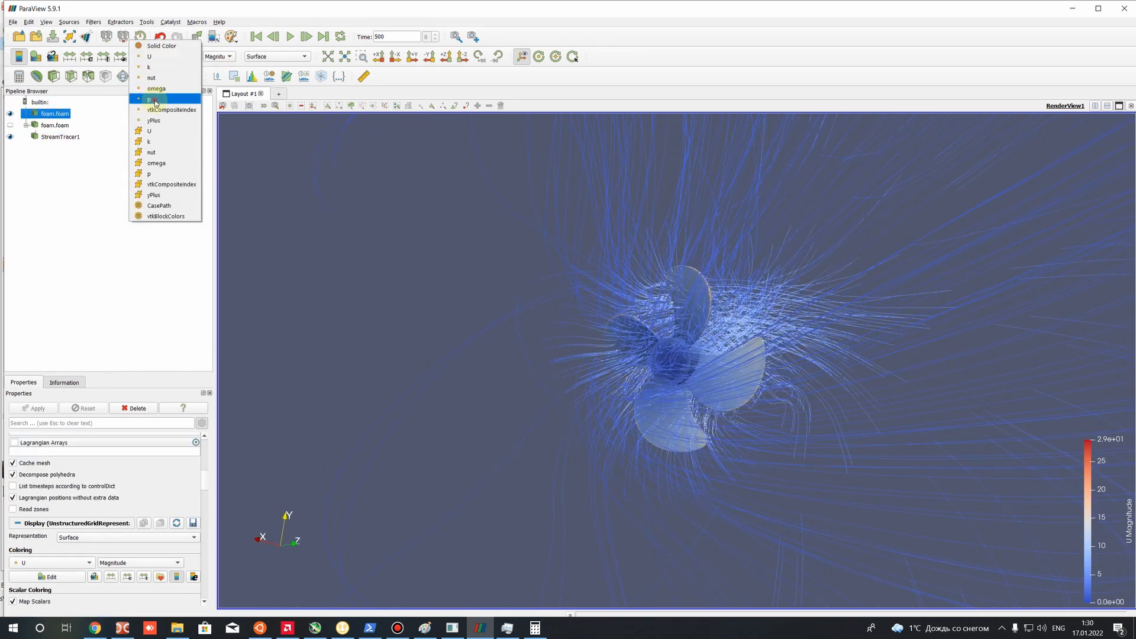
click(155, 101)
Examine the pressure on the blade faces and edges and the streamlines passing through the propeller.
scroll(776, 286, up, 6)
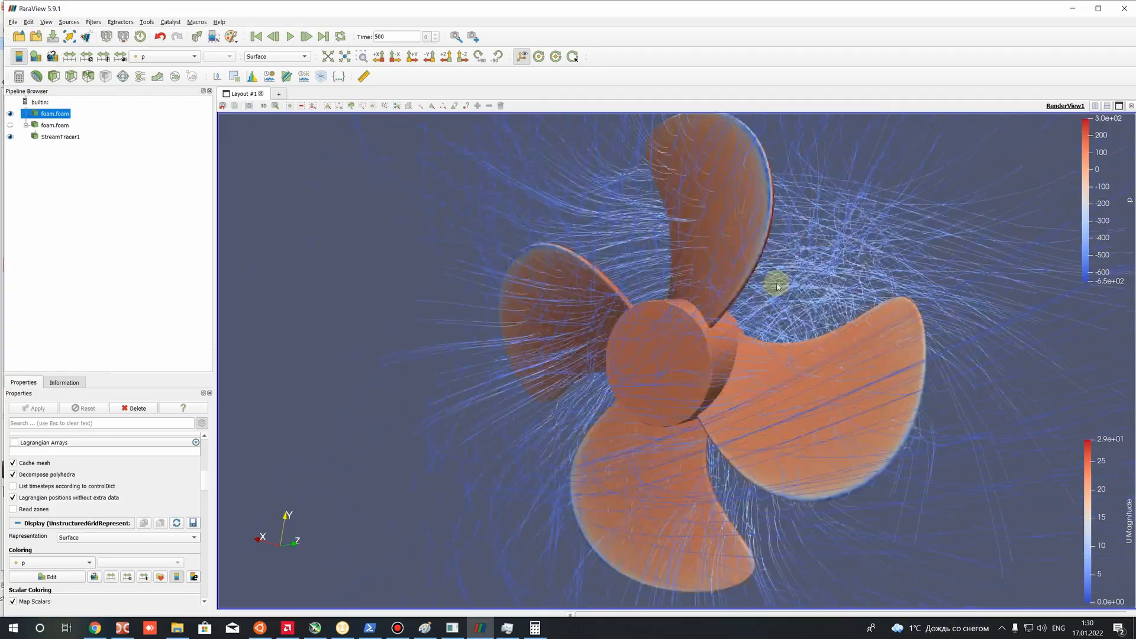
scroll(684, 297, down, 3)
drag(683, 297, 623, 327)
scroll(623, 328, up, 8)
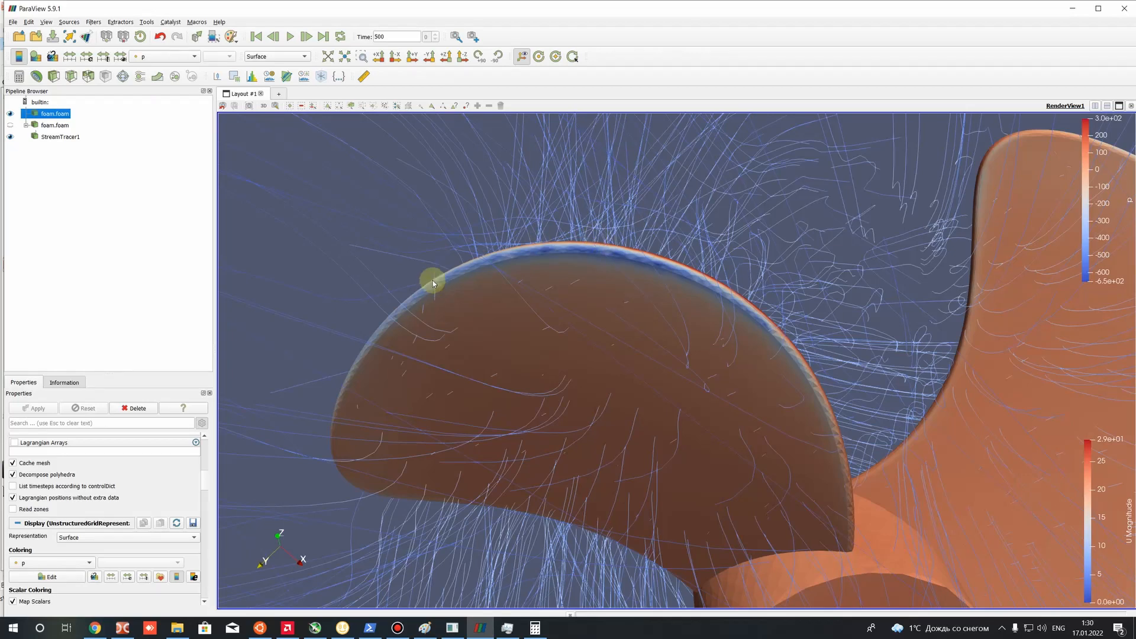
drag(737, 314, 501, 265)
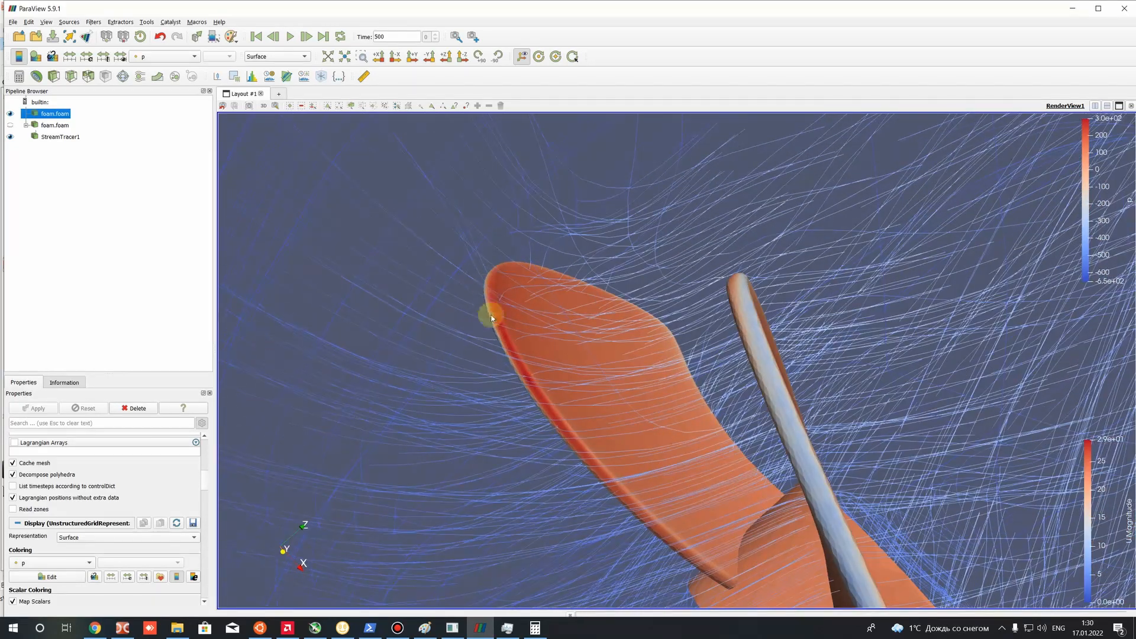
scroll(526, 338, down, 5)
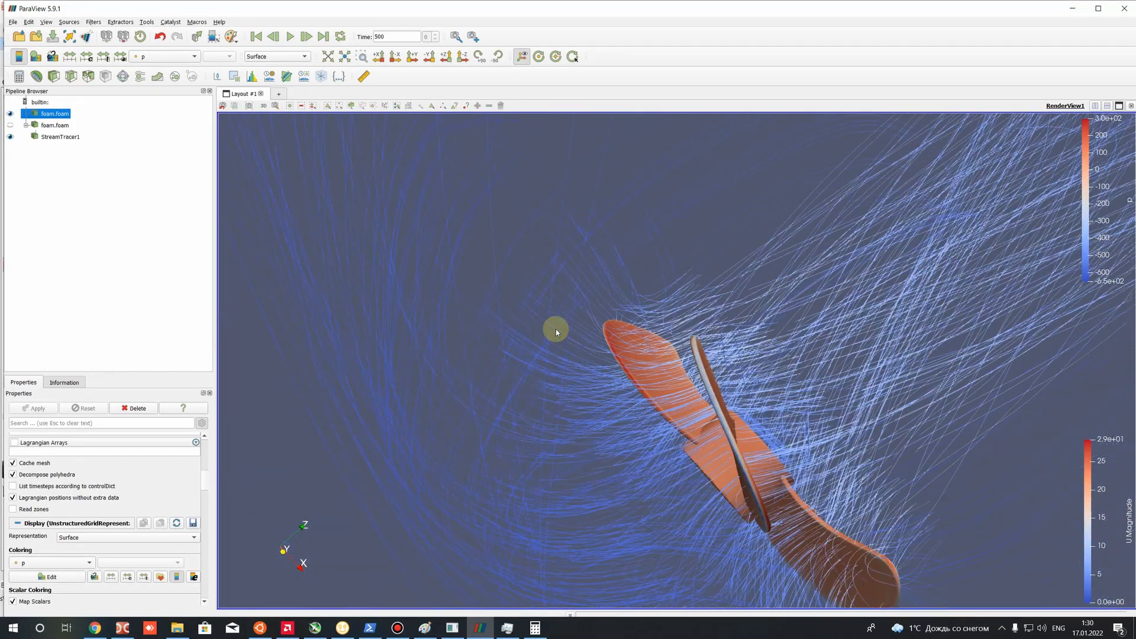
drag(552, 330, 610, 283)
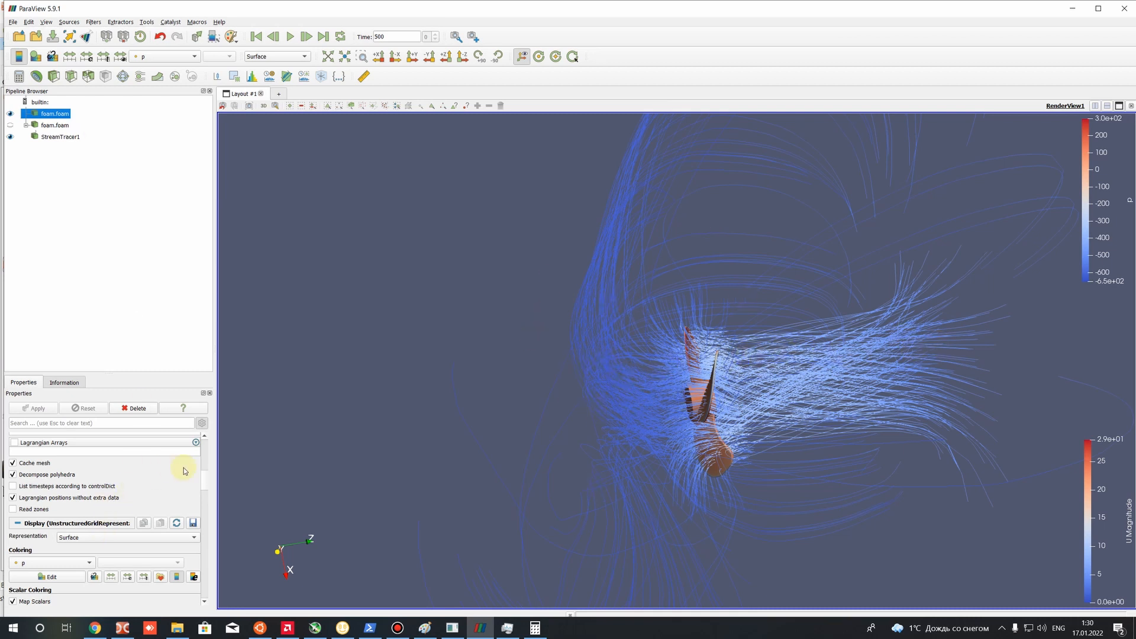
Set the render view's single-colour background to white (#ffffff).
scroll(210, 444, up, 5)
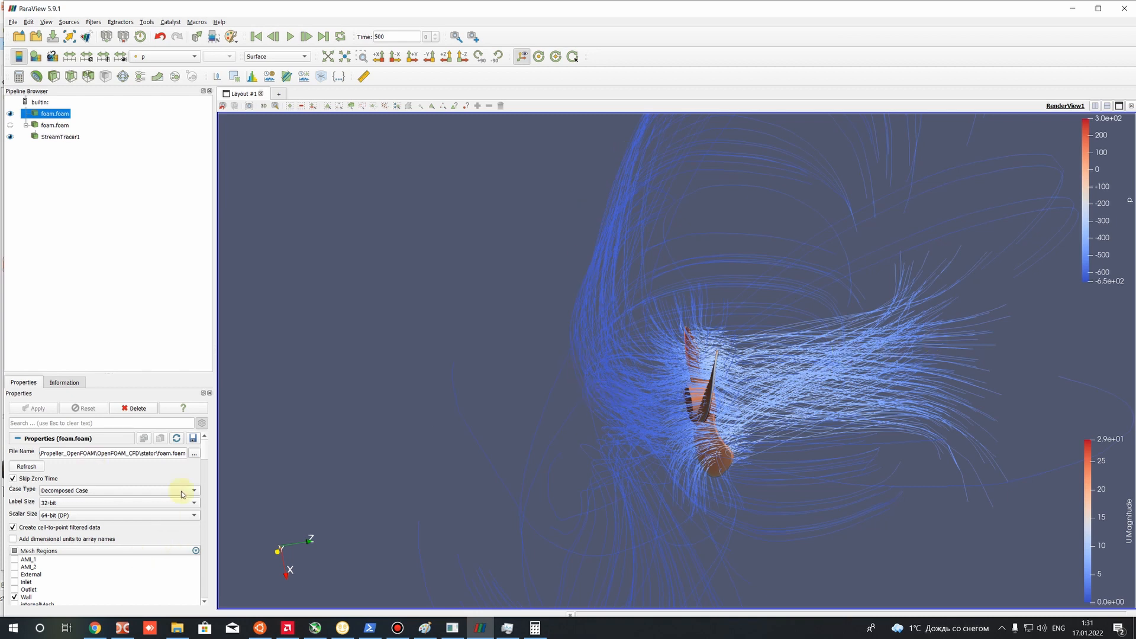
mouse_move(206, 457)
mouse_down()
mouse_move(204, 502)
mouse_move(216, 430)
mouse_move(203, 602)
mouse_up()
drag(346, 310, 764, 255)
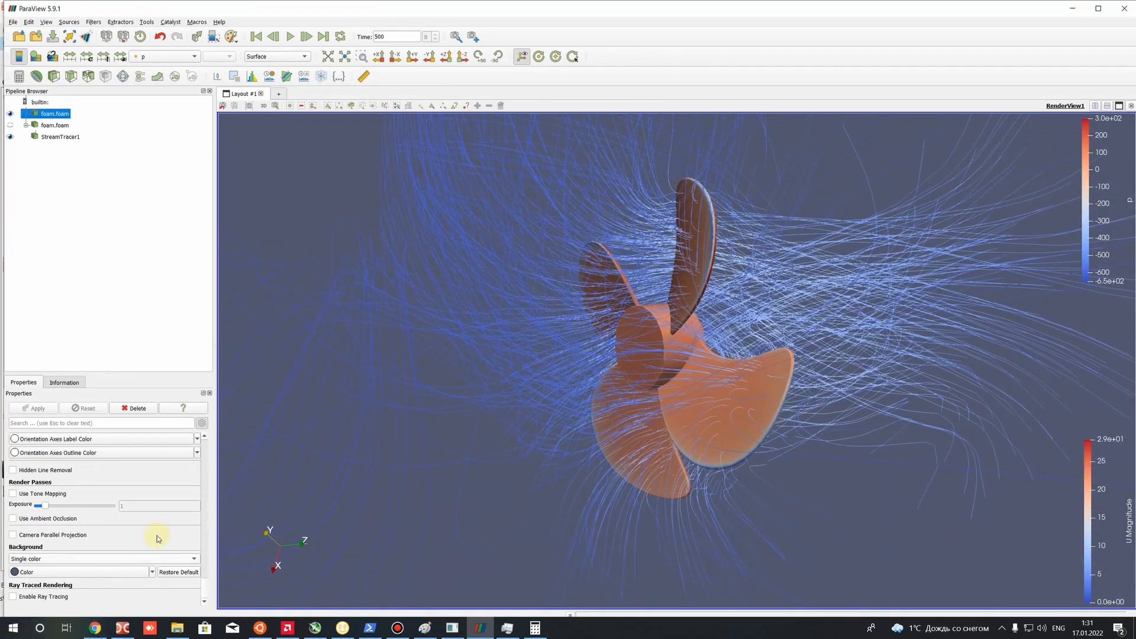
click(27, 572)
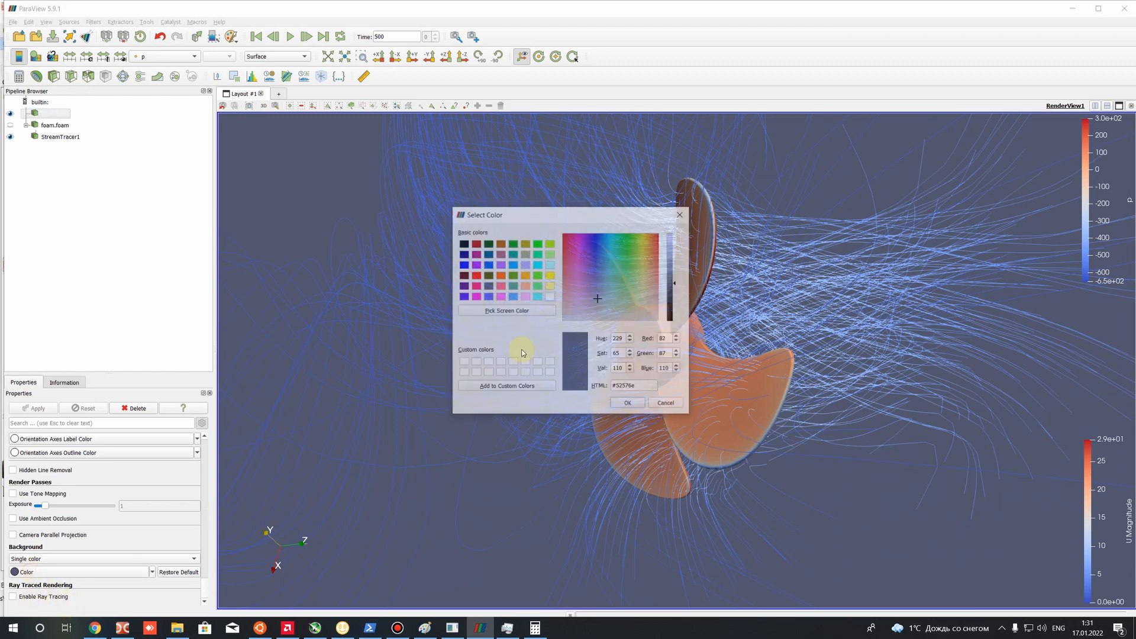
click(550, 297)
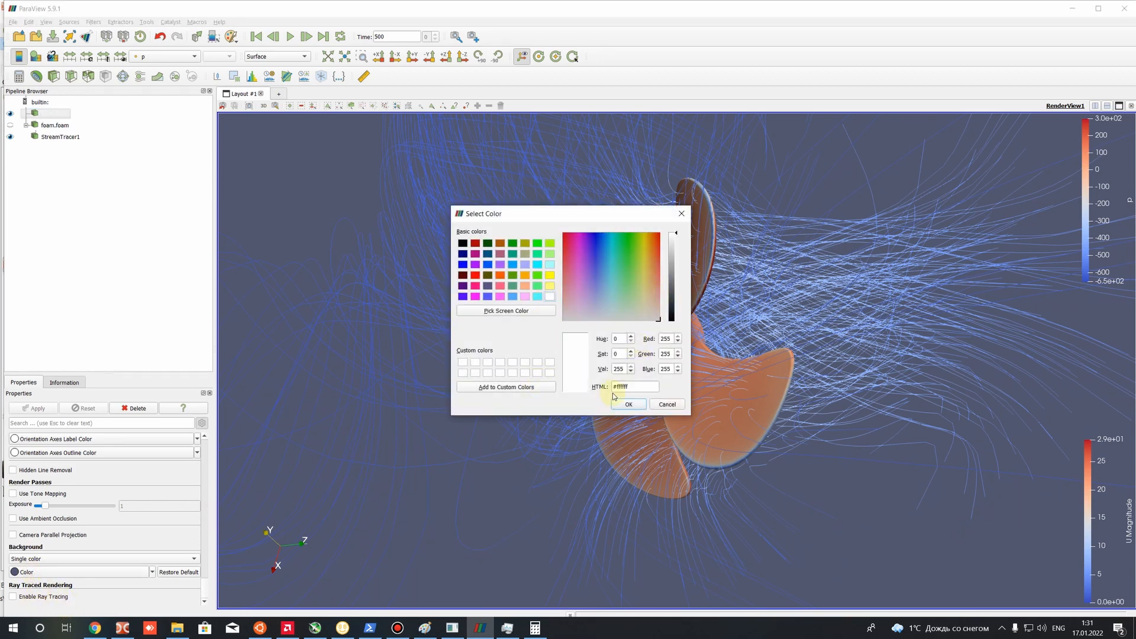
click(629, 404)
drag(631, 400, 407, 391)
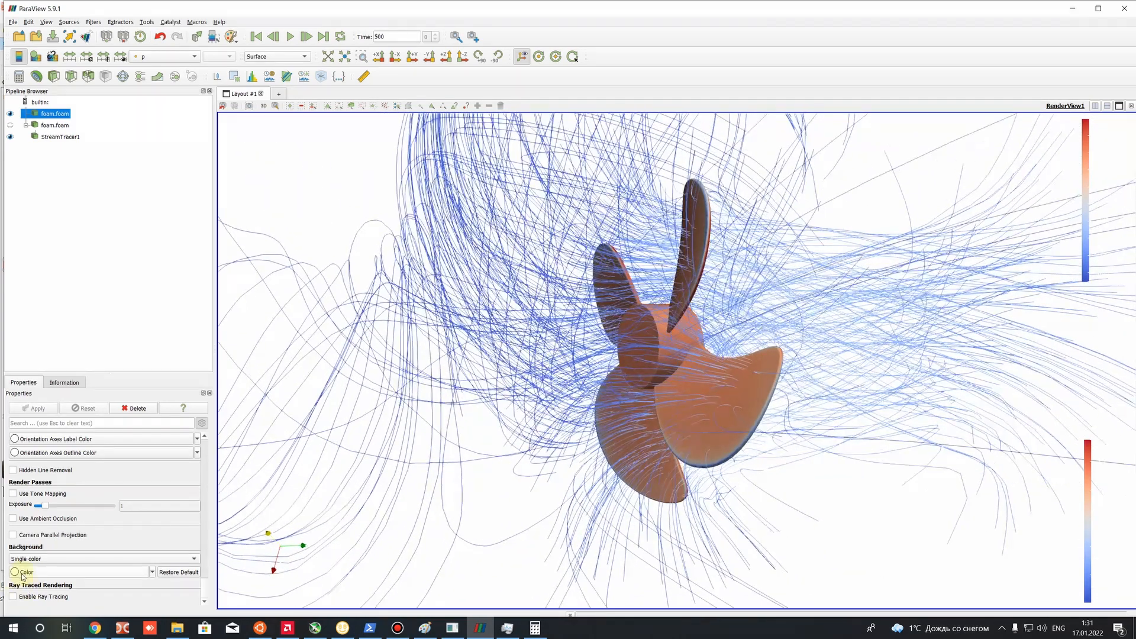
Enable ray tracing for the render view and set the propeller wall's Specular lighting to 1.
click(13, 597)
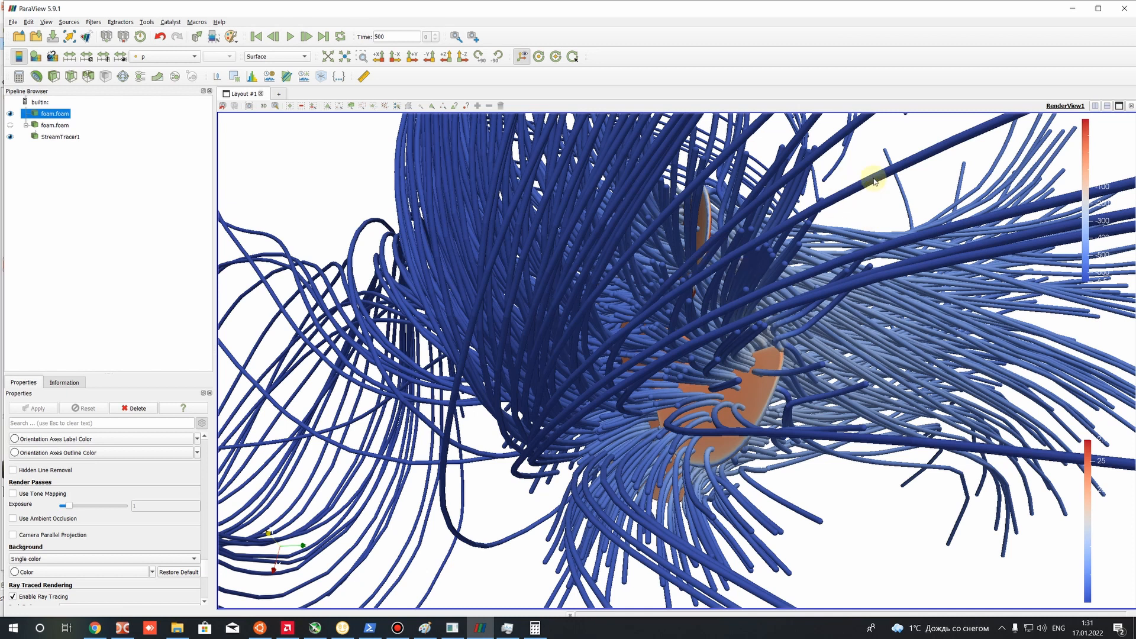
scroll(76, 533, up, 15)
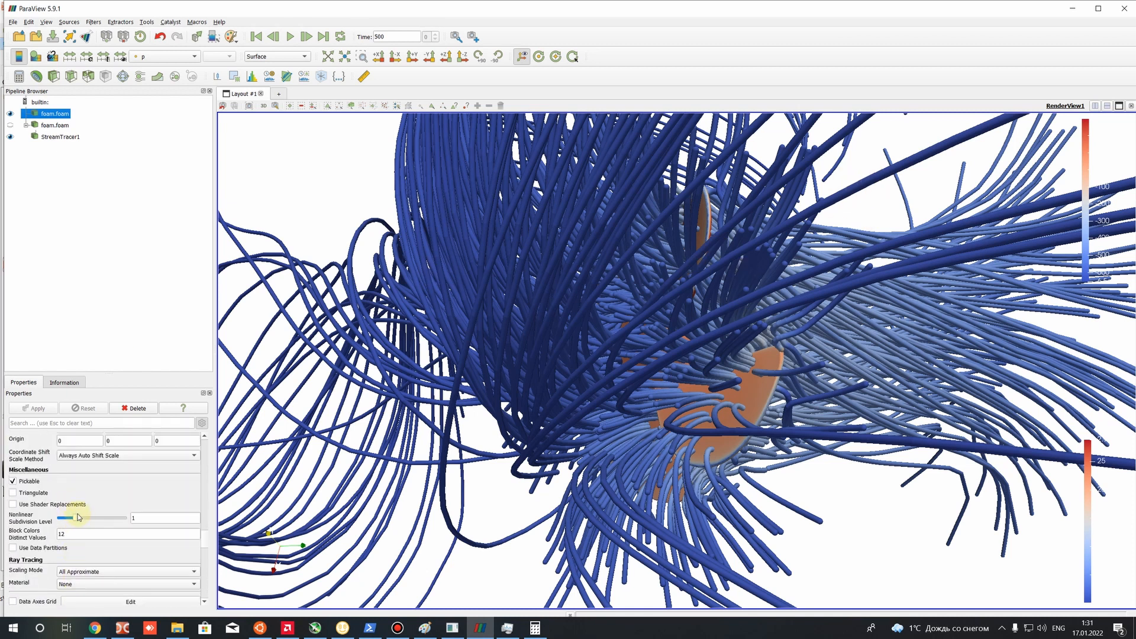
scroll(87, 518, up, 10)
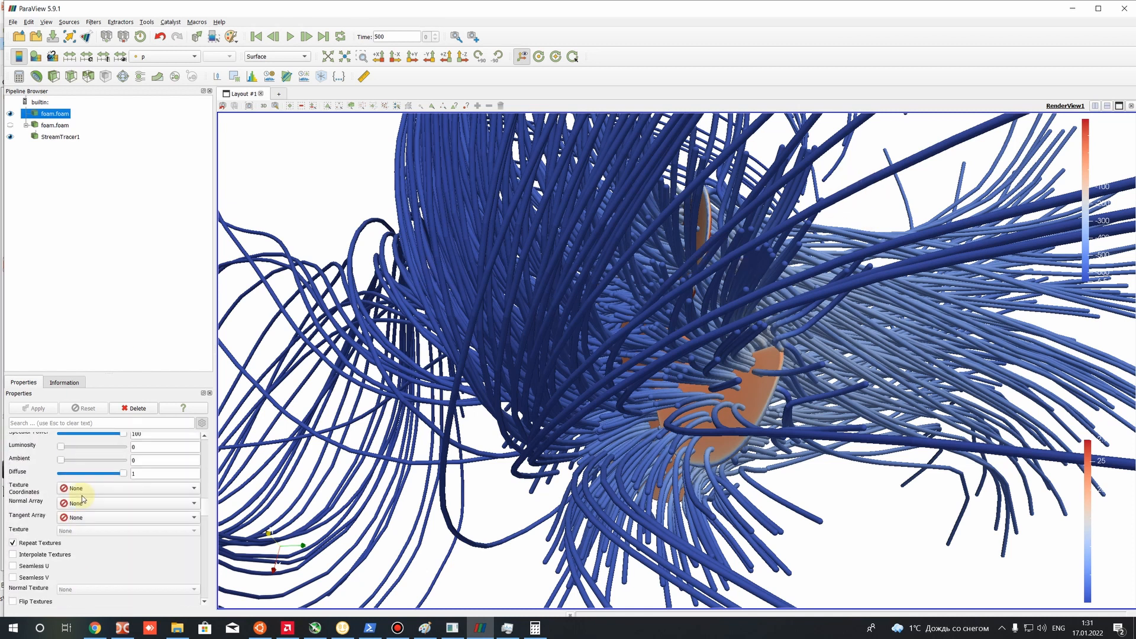
scroll(79, 497, up, 2)
drag(60, 486, 133, 485)
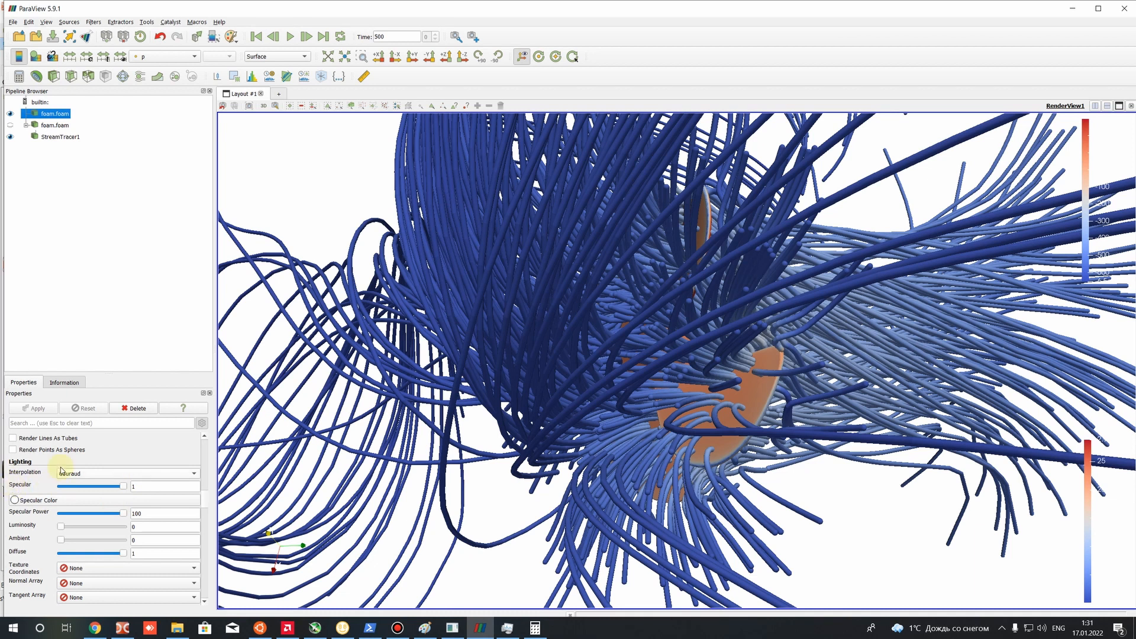
Set the line width to 0.1 on the propeller wall and to 0.15 on the StreamTracer1 streamlines.
scroll(62, 470, up, 3)
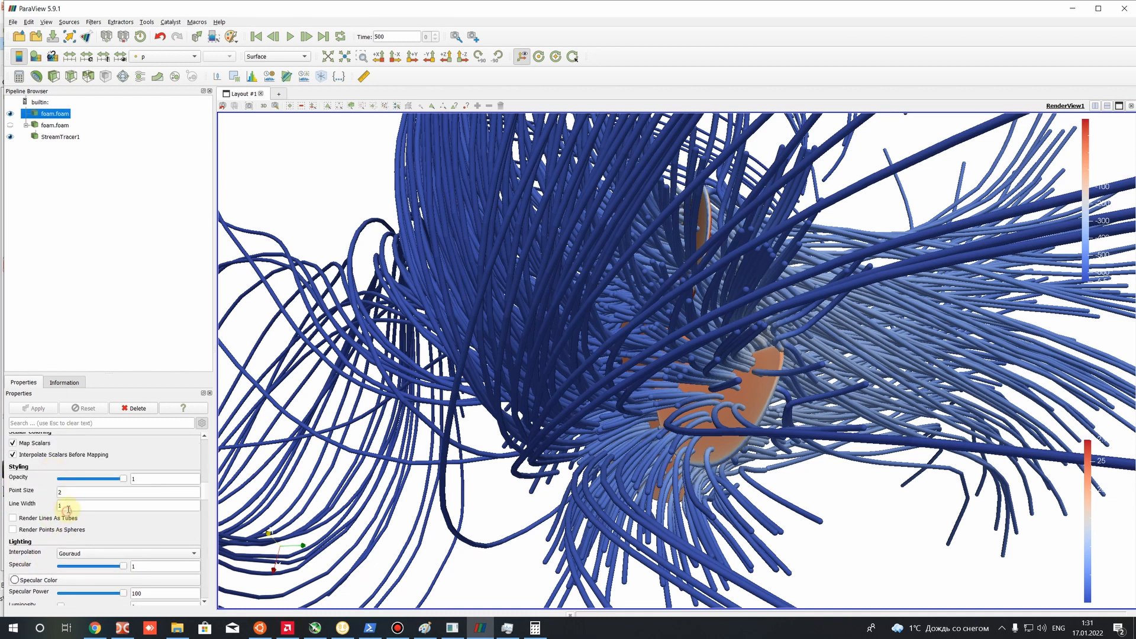
double_click(69, 508)
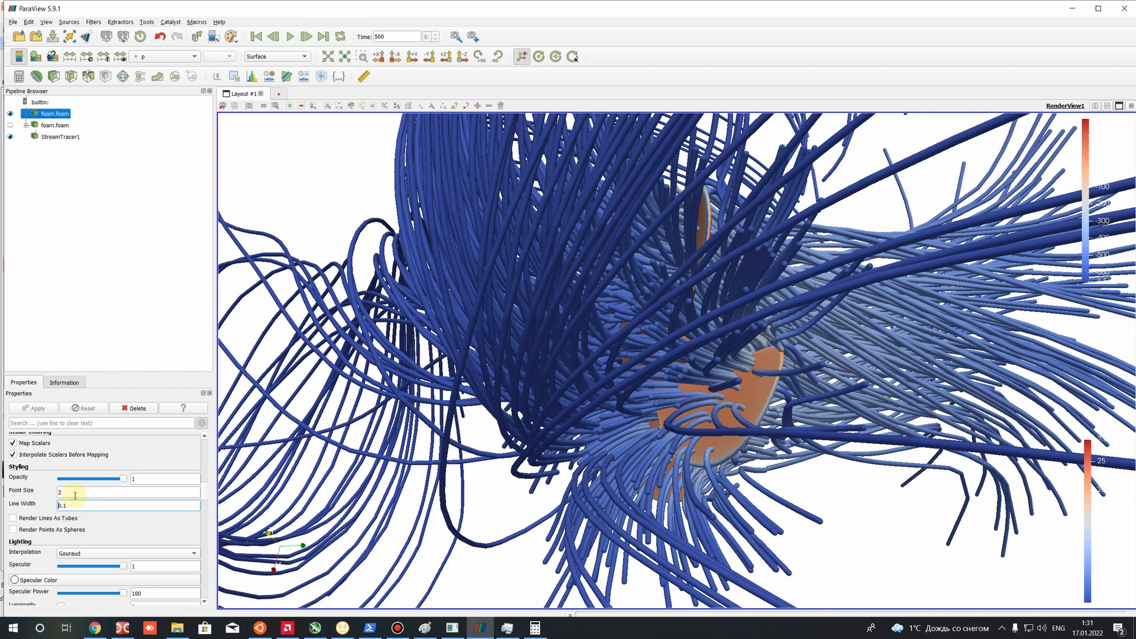
click(51, 139)
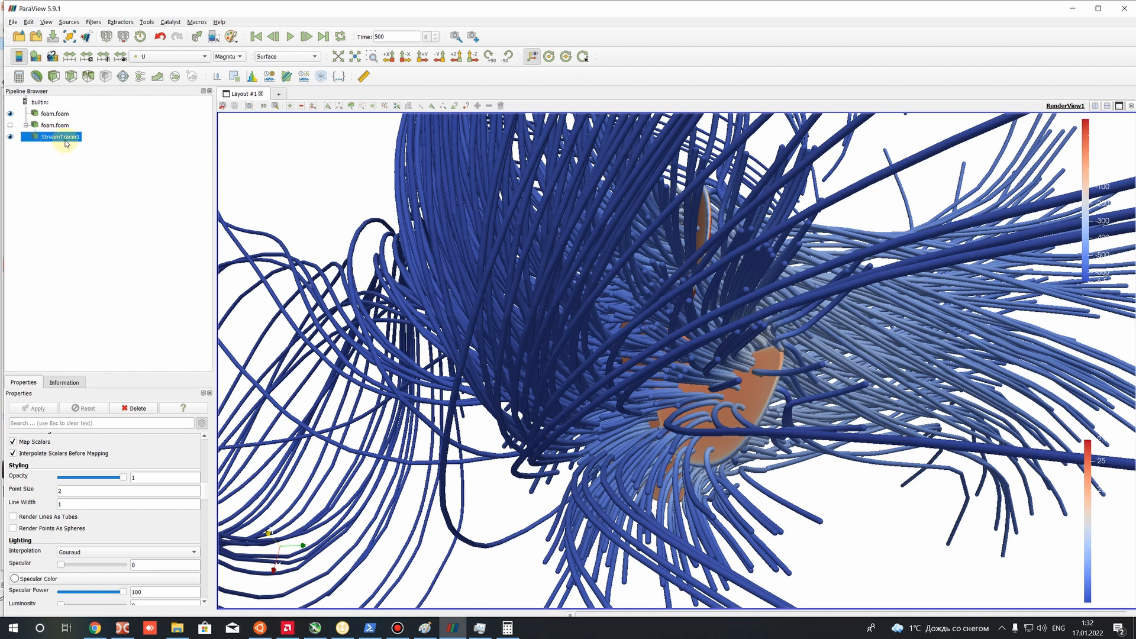
click(555, 137)
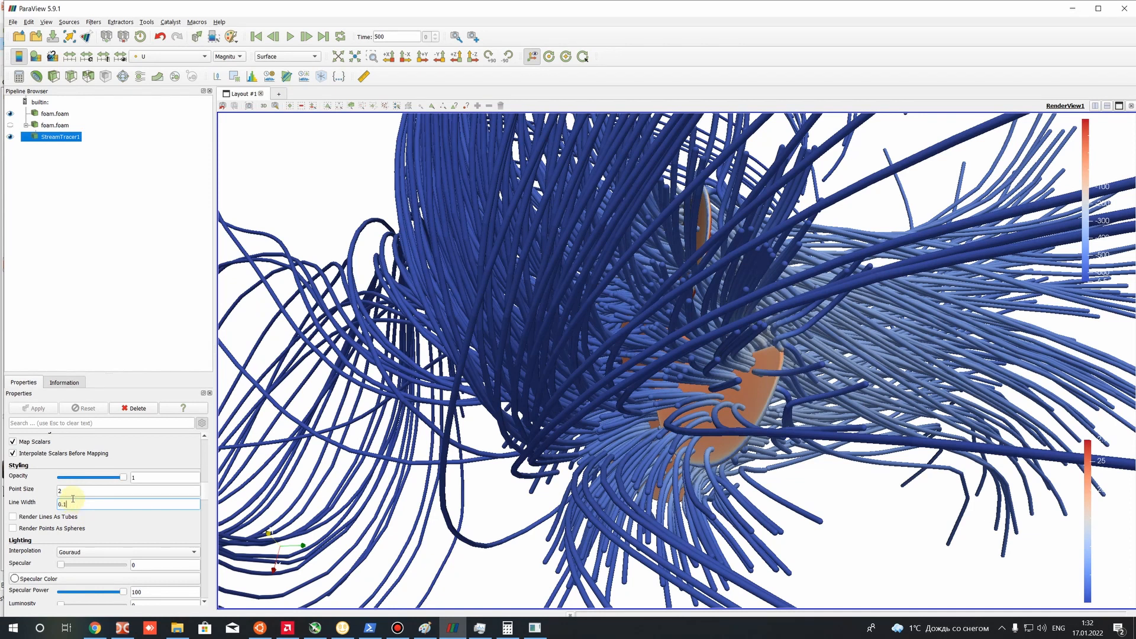
click(73, 499)
text(0.1)
key(Return)
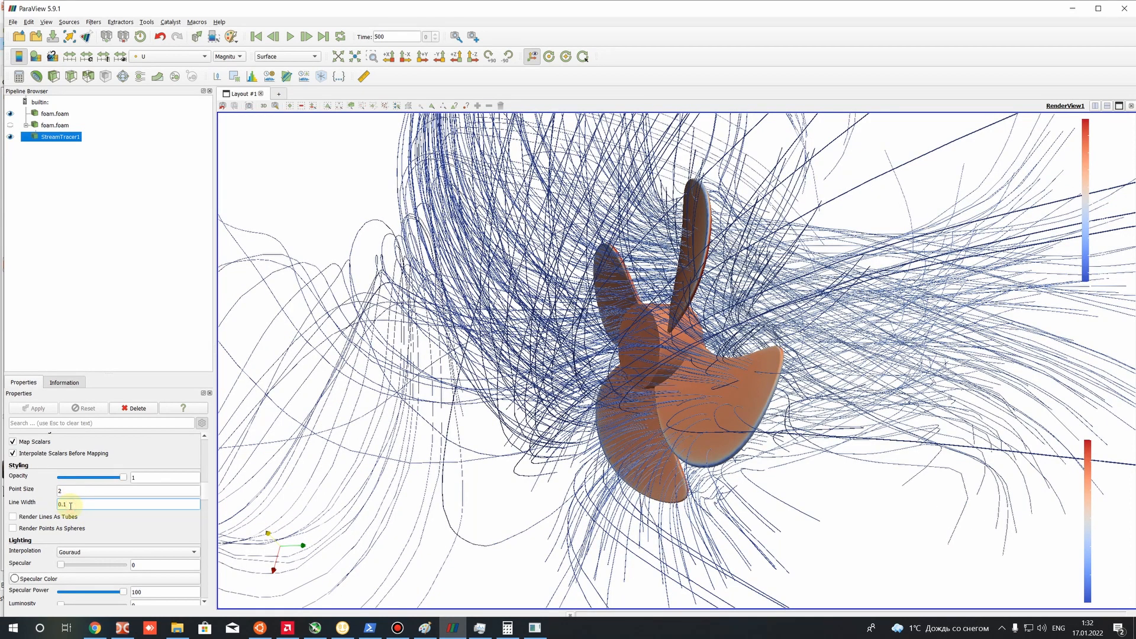
key(Return)
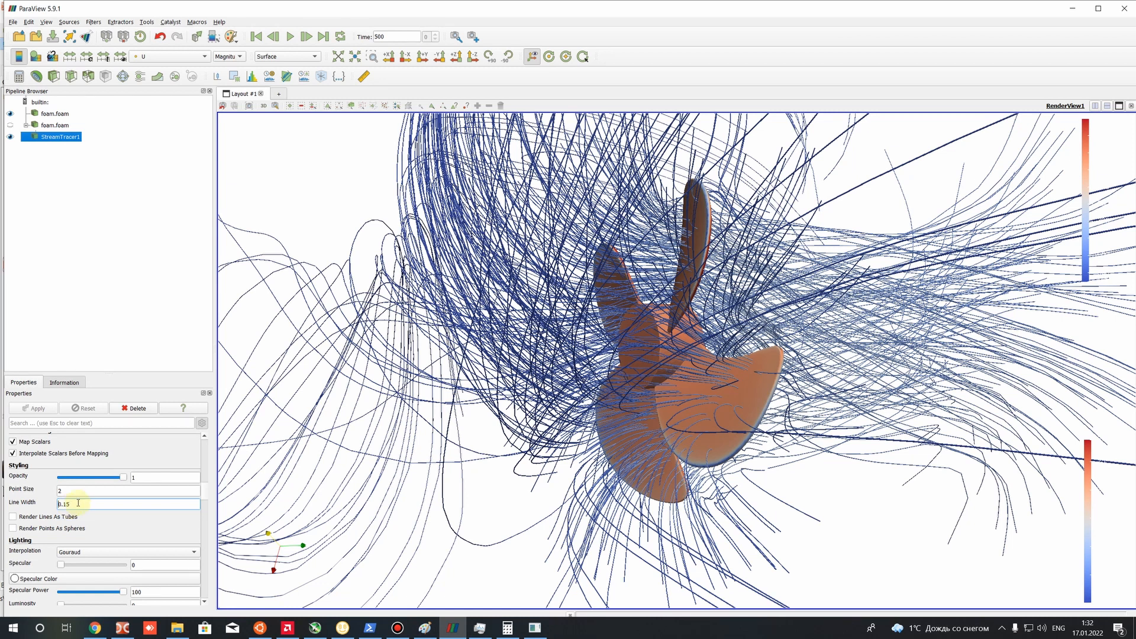
Set the streamlines' Specular lighting to 1 and the ray-traced rendering's Samples Per Pixel to 10.
scroll(34, 497, down, 3)
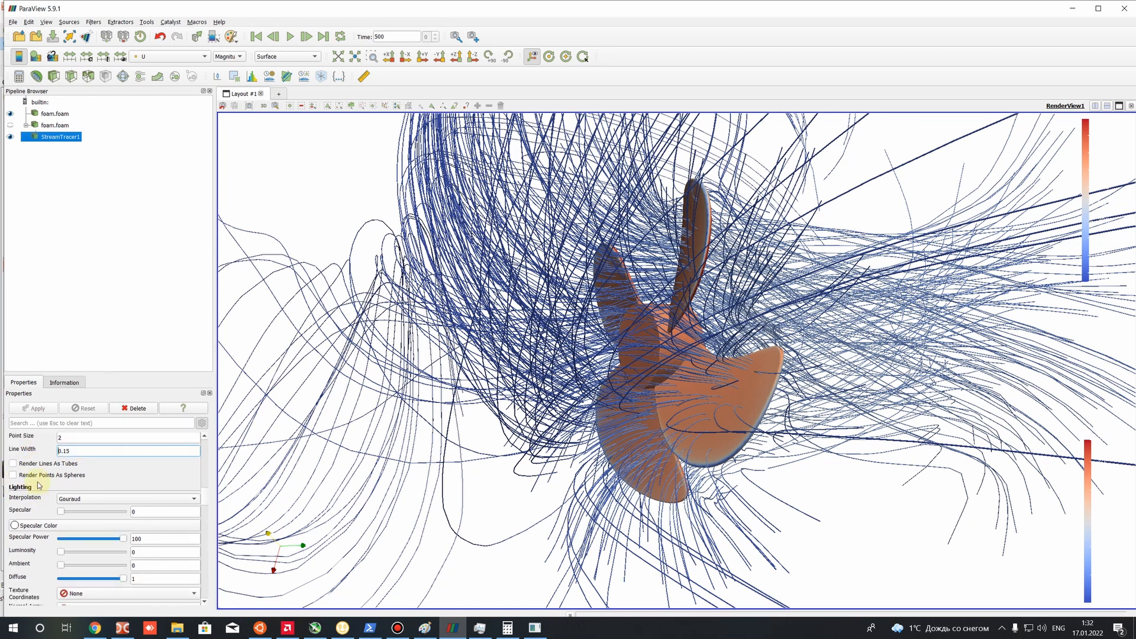
drag(79, 513, 171, 507)
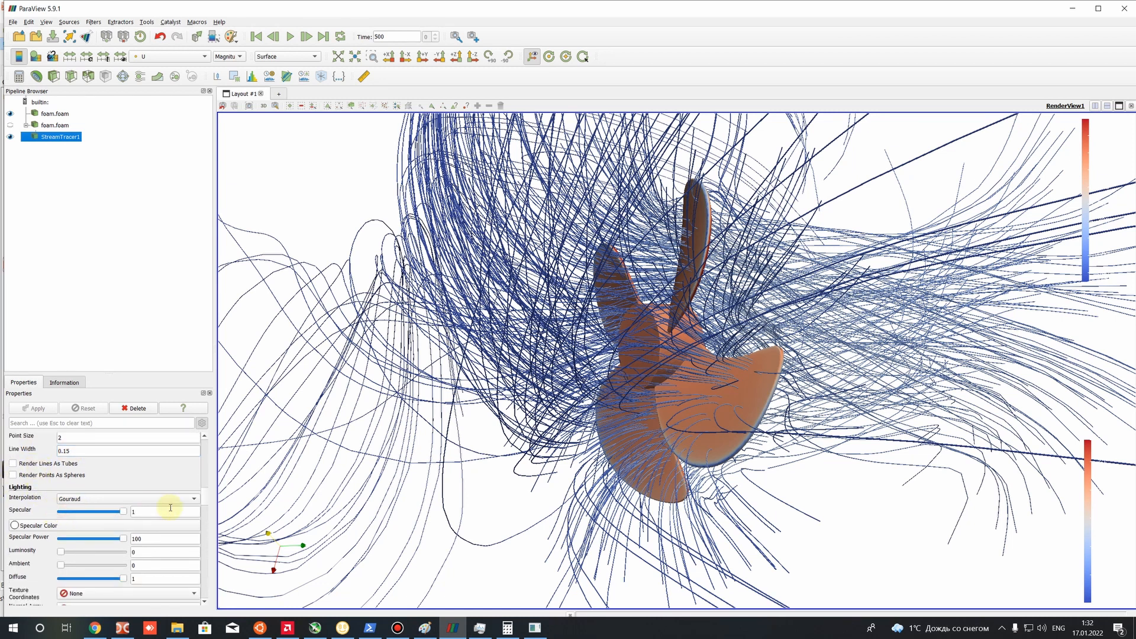
scroll(83, 556, down, 15)
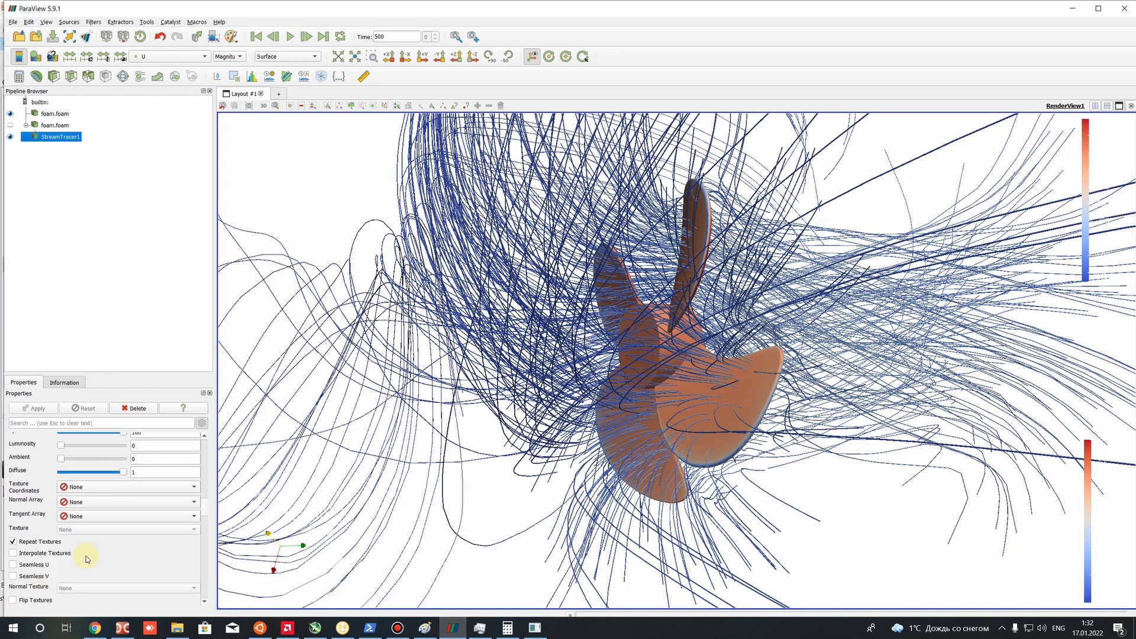
scroll(87, 555, down, 15)
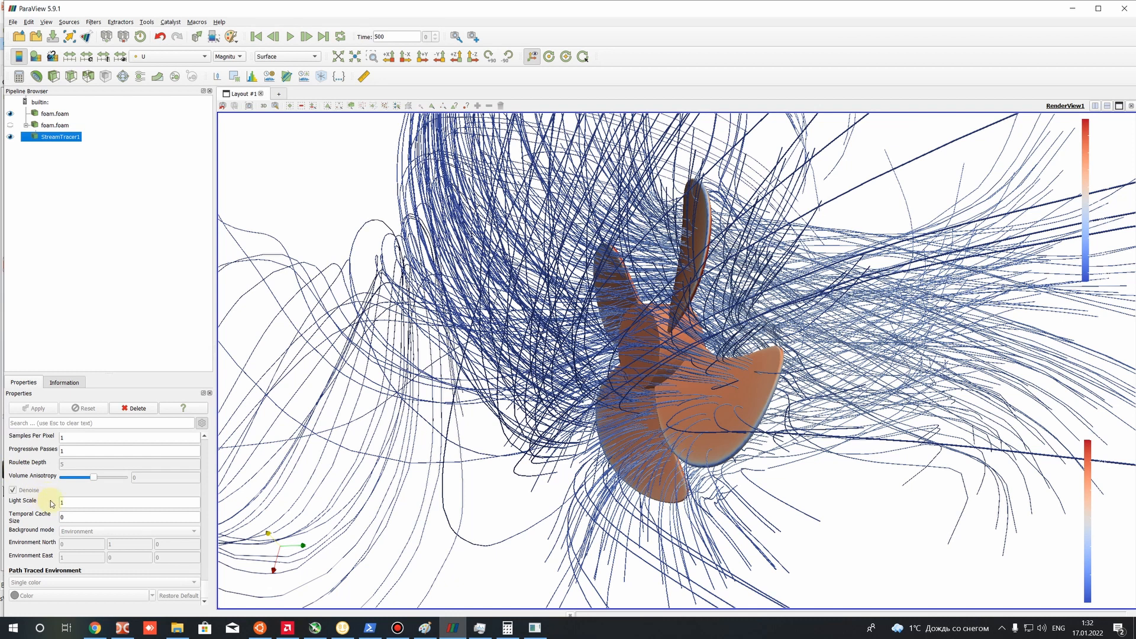
scroll(64, 502, up, 1)
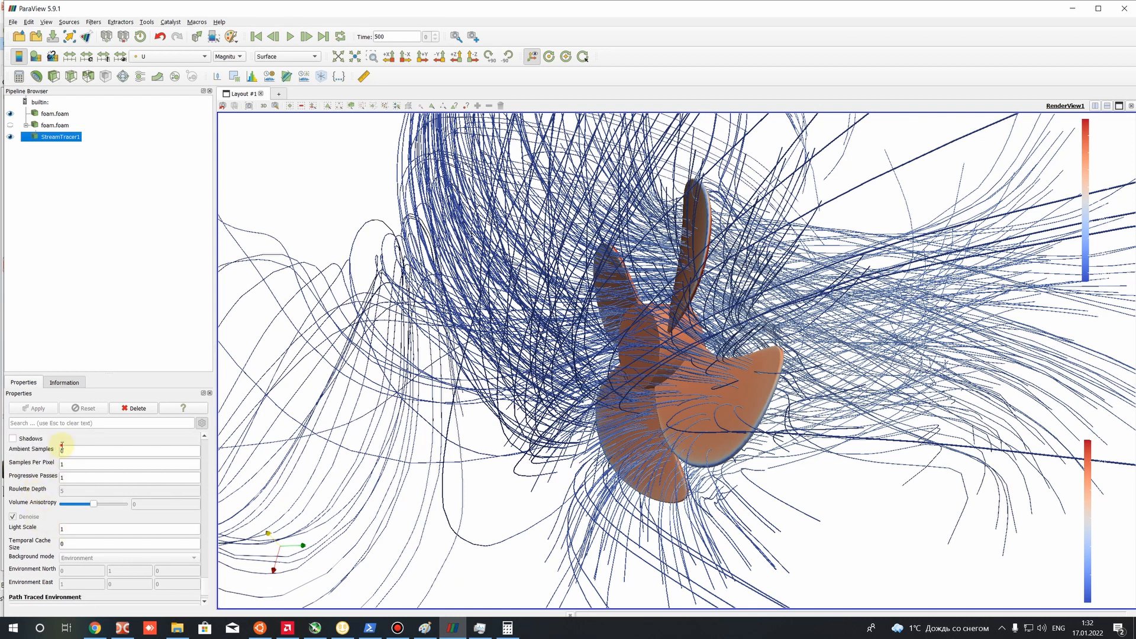
click(63, 448)
click(563, 152)
double_click(62, 463)
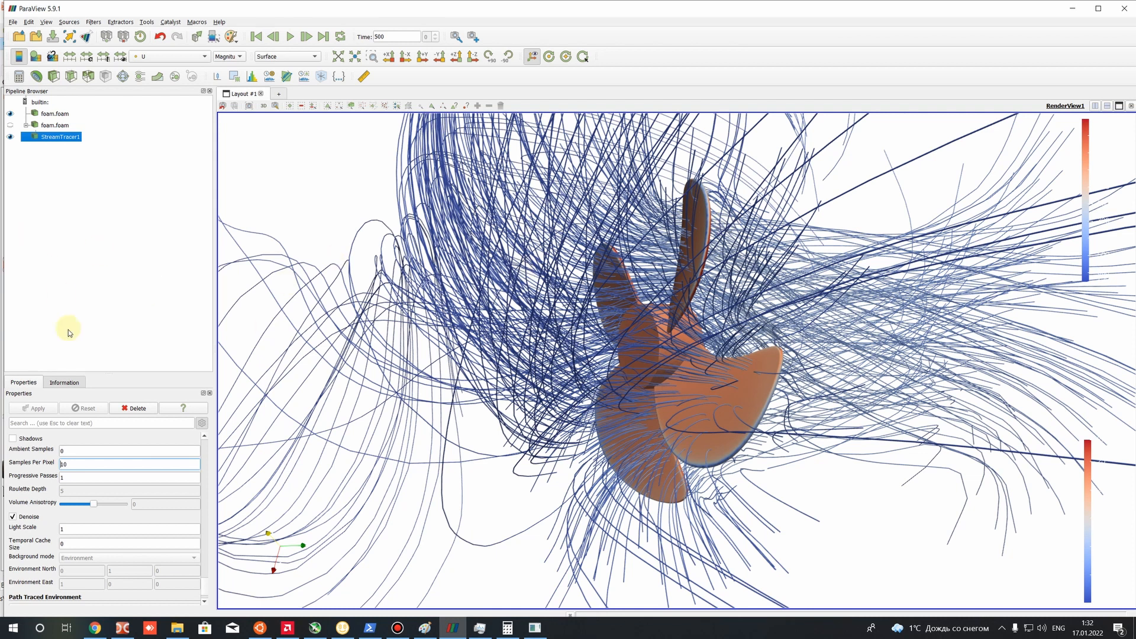
Hide the StreamTracer1 streamlines briefly and show them again, and enable Shadows in the ray-traced rendering.
click(10, 137)
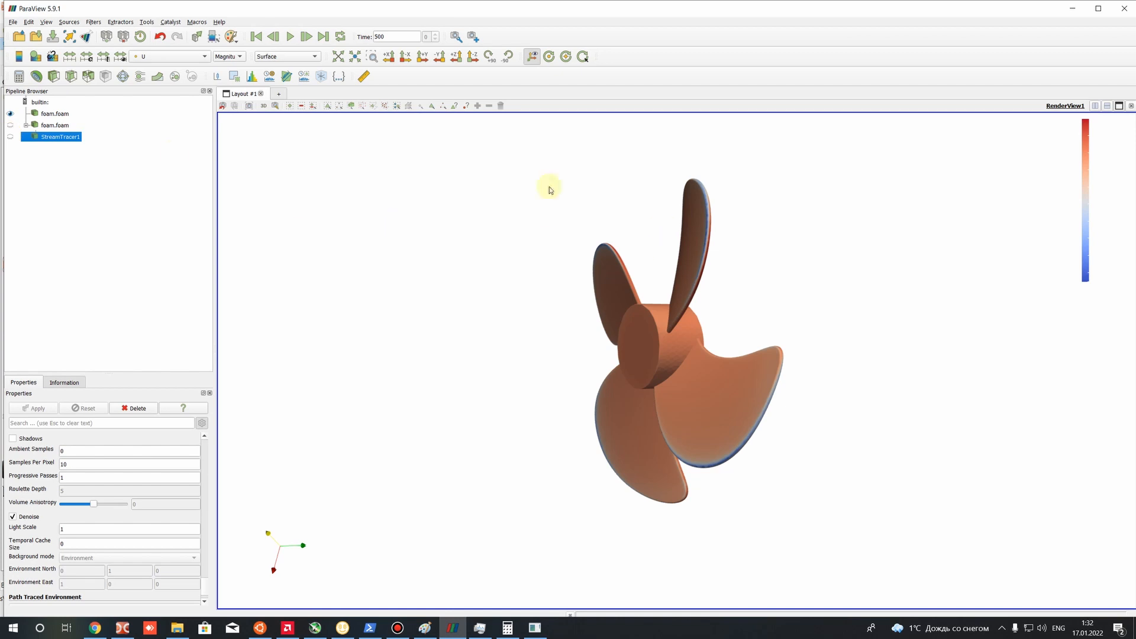
click(10, 137)
scroll(50, 536, up, 3)
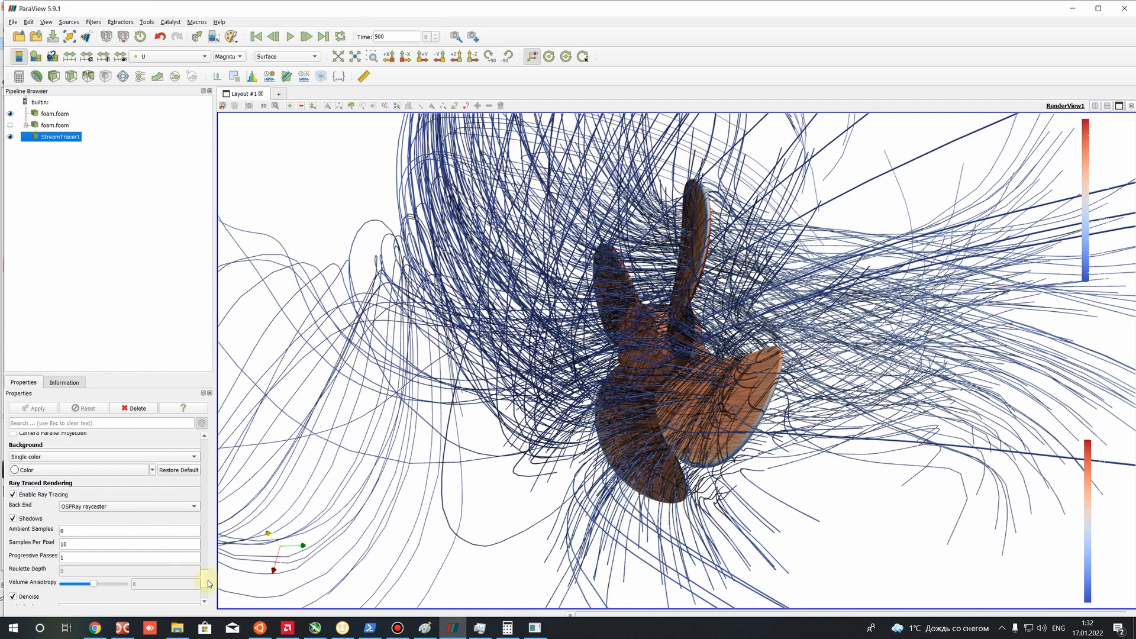
Set the StreamTracer1 point cloud's Number Of Points to 100 and apply it.
drag(208, 578, 195, 484)
scroll(207, 495, down, 1)
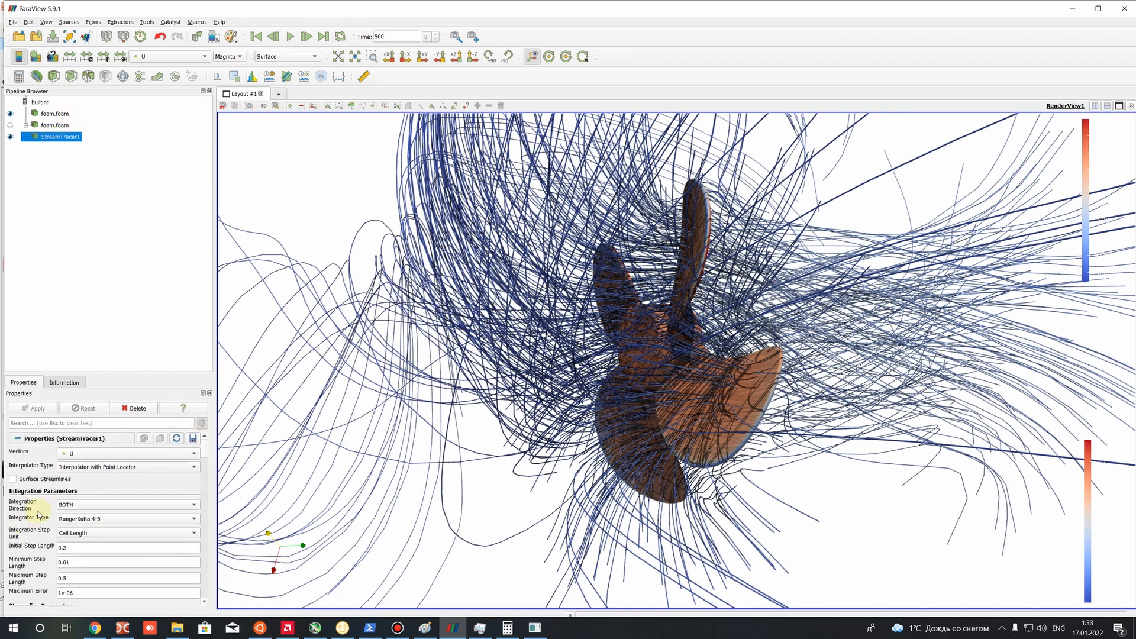
scroll(38, 515, down, 6)
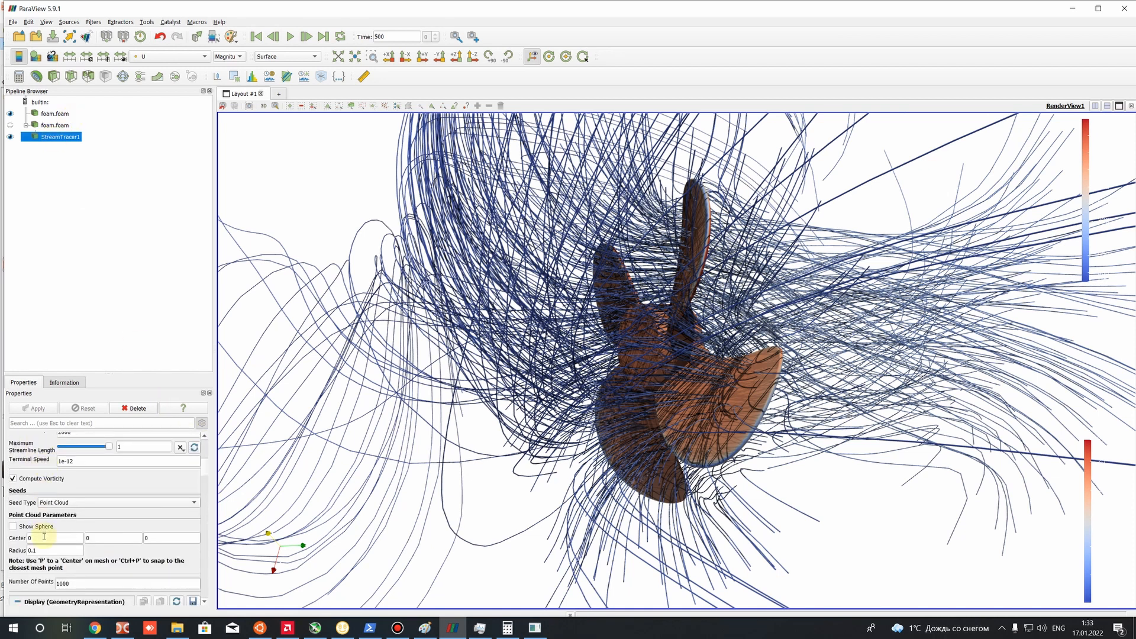
scroll(44, 536, down, 1)
double_click(77, 554)
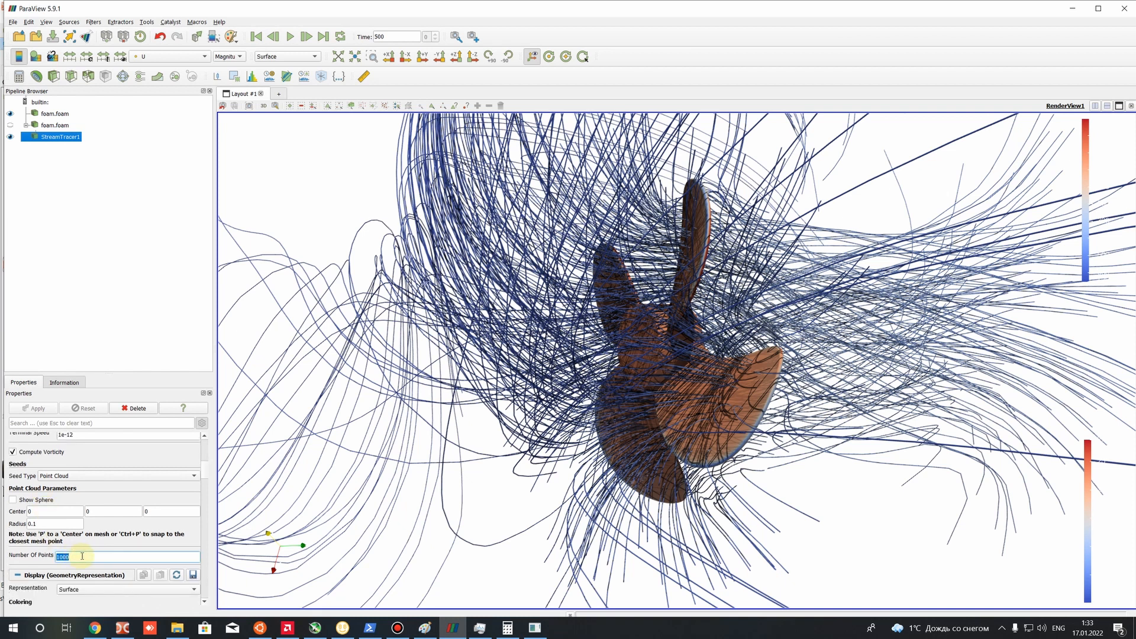
text(1)
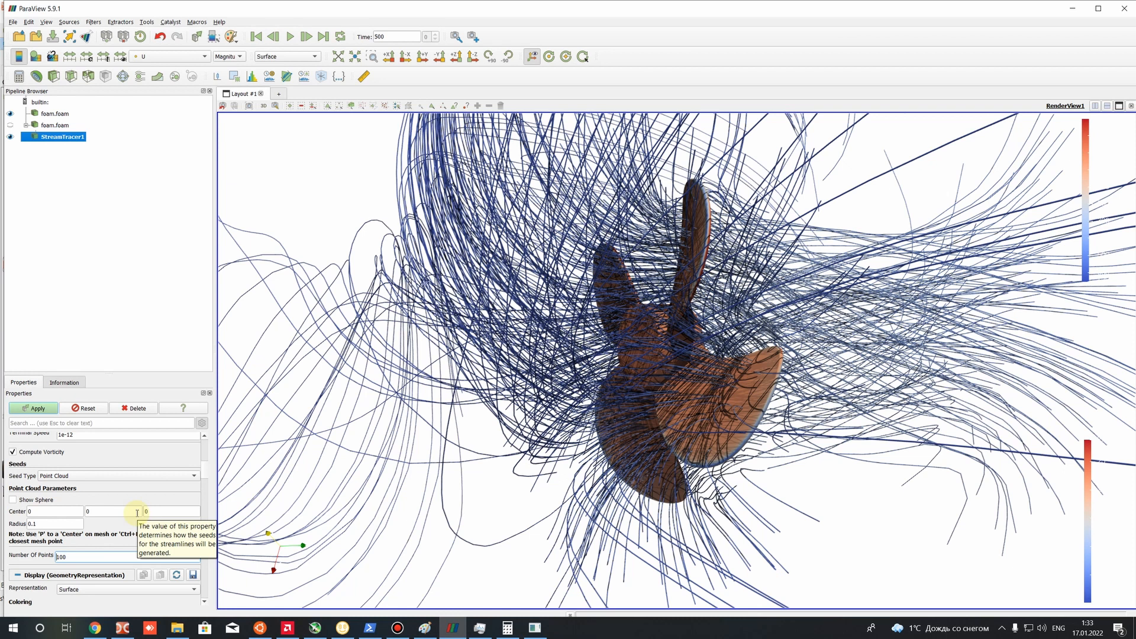
click(34, 409)
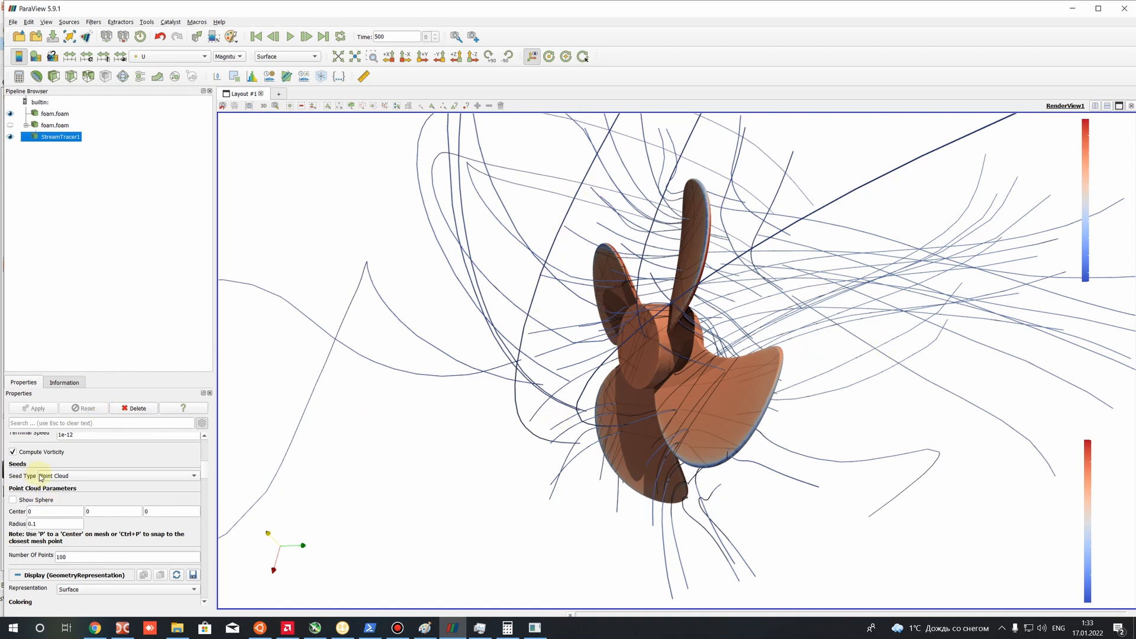
Set the streamline seeds' Number Of Points back to 1000 and apply the change.
scroll(46, 497, down, 3)
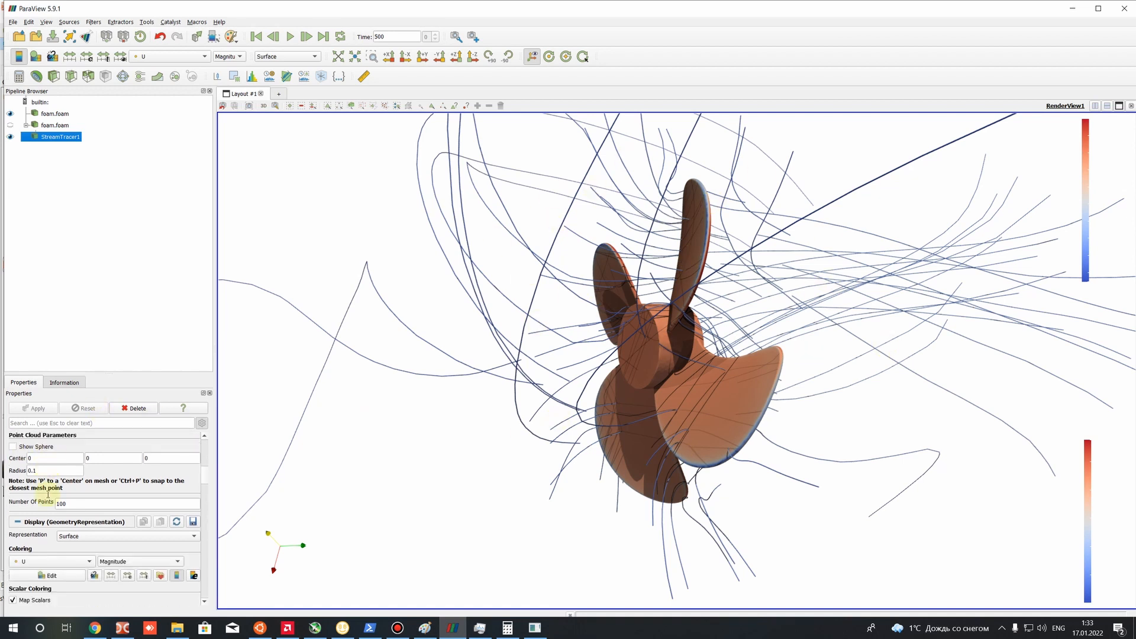
scroll(46, 513, down, 10)
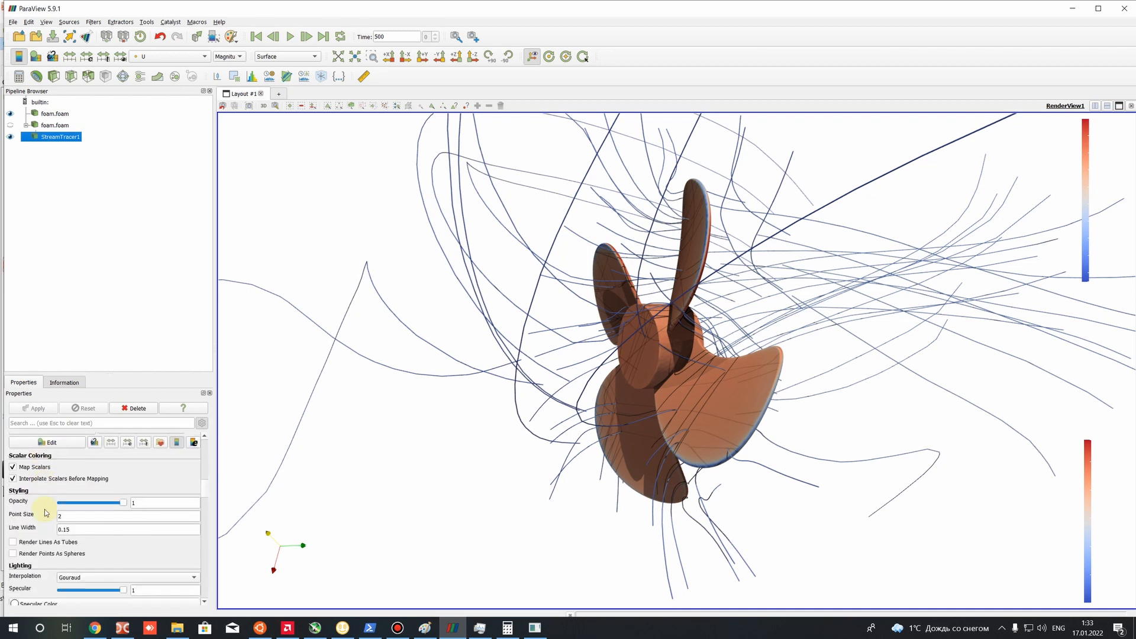
scroll(46, 512, down, 10)
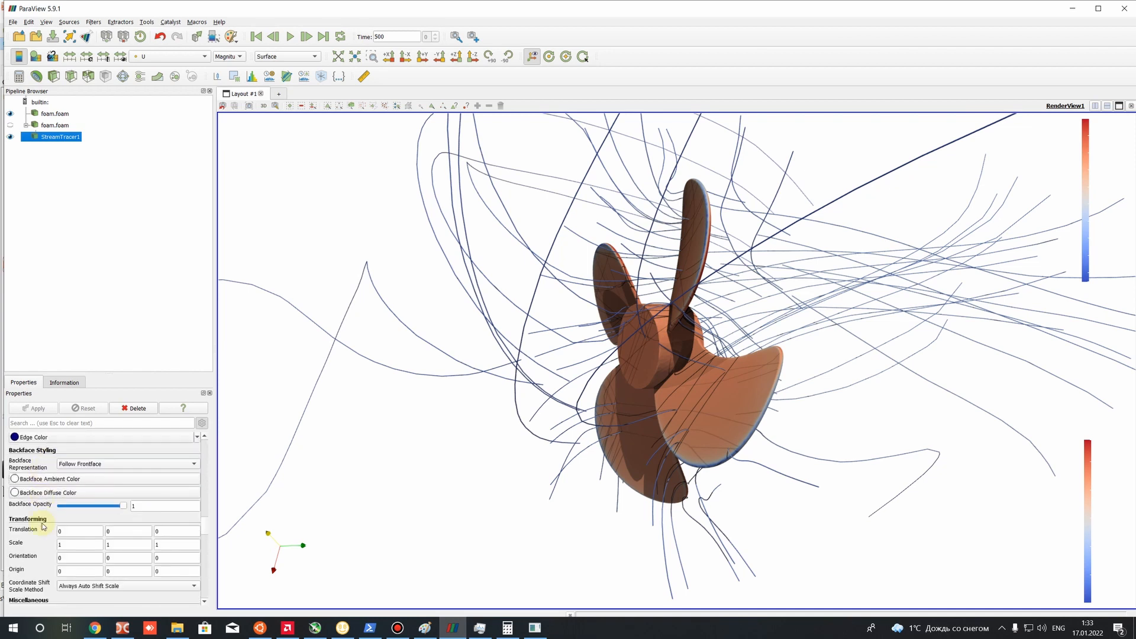
scroll(44, 524, down, 6)
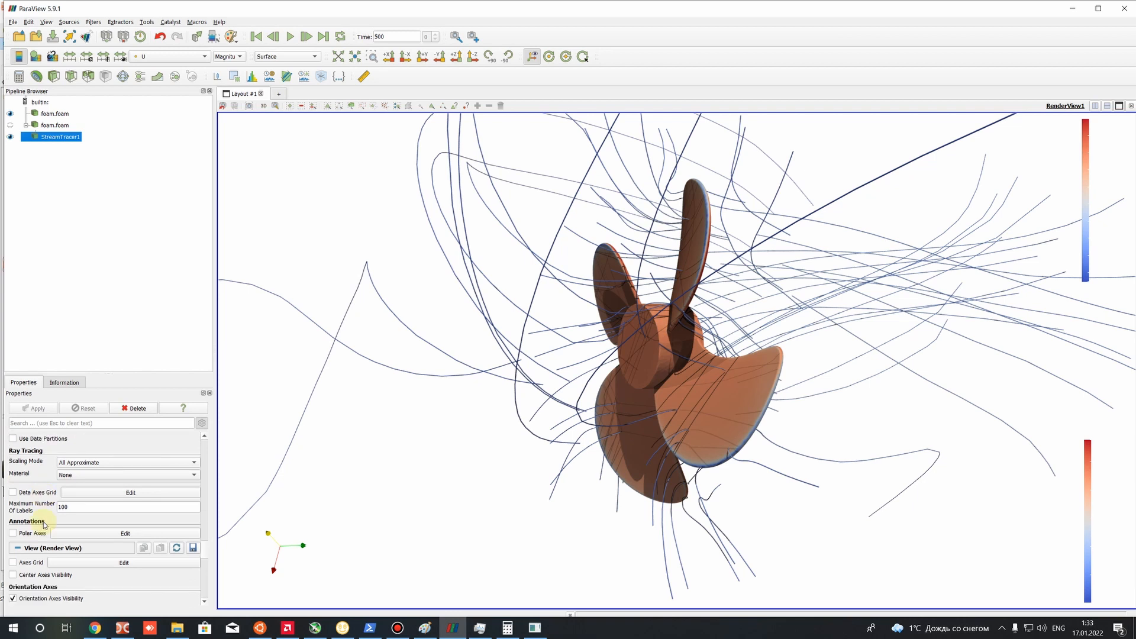
mouse_move(211, 557)
mouse_down()
mouse_move(207, 484)
mouse_move(211, 564)
mouse_up()
scroll(209, 502, up, 20)
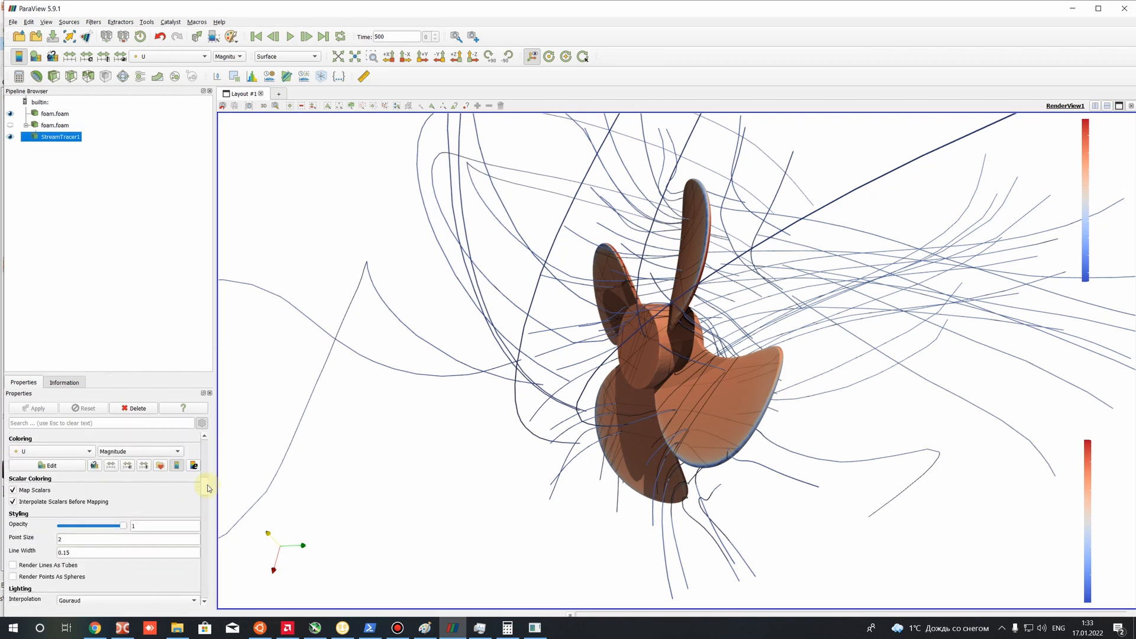
scroll(206, 471, down, 5)
double_click(71, 507)
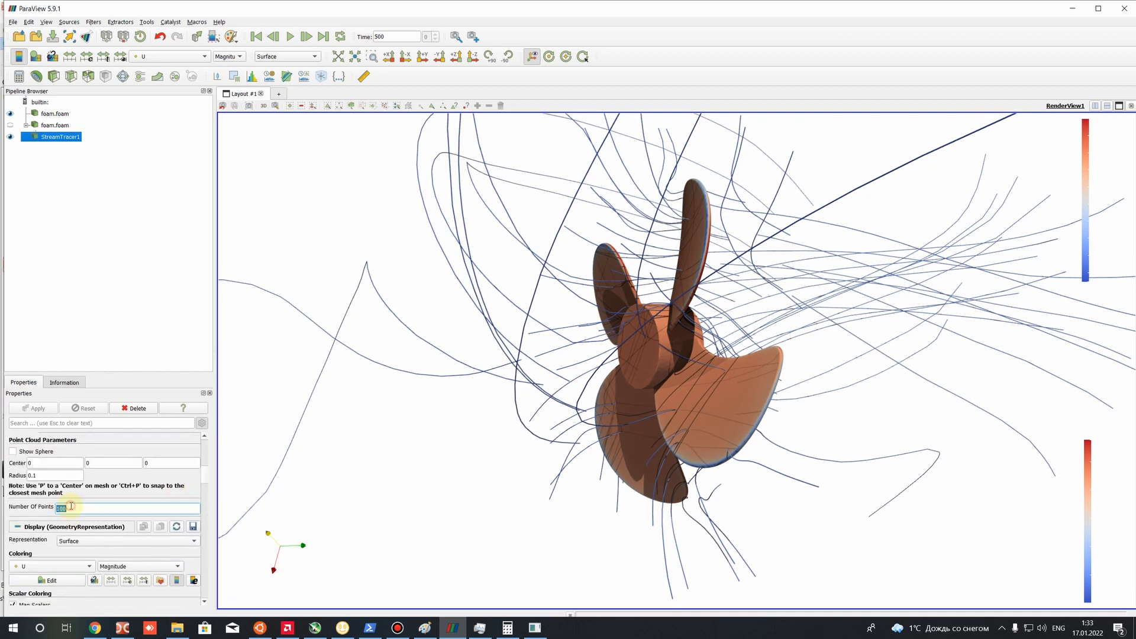
text(10)
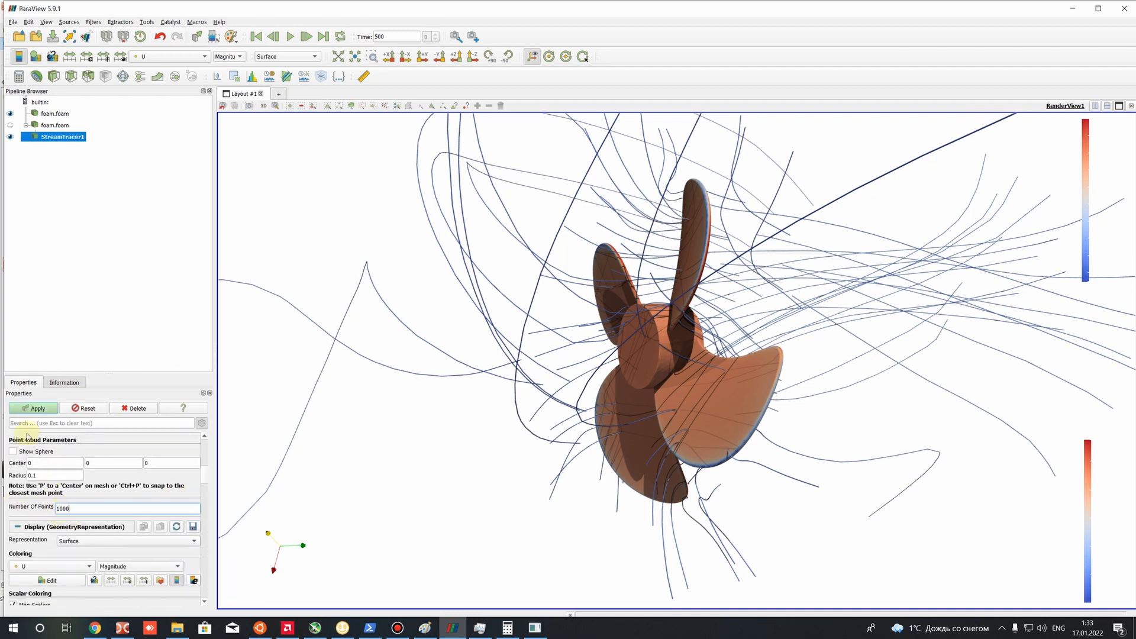
text(00)
click(35, 409)
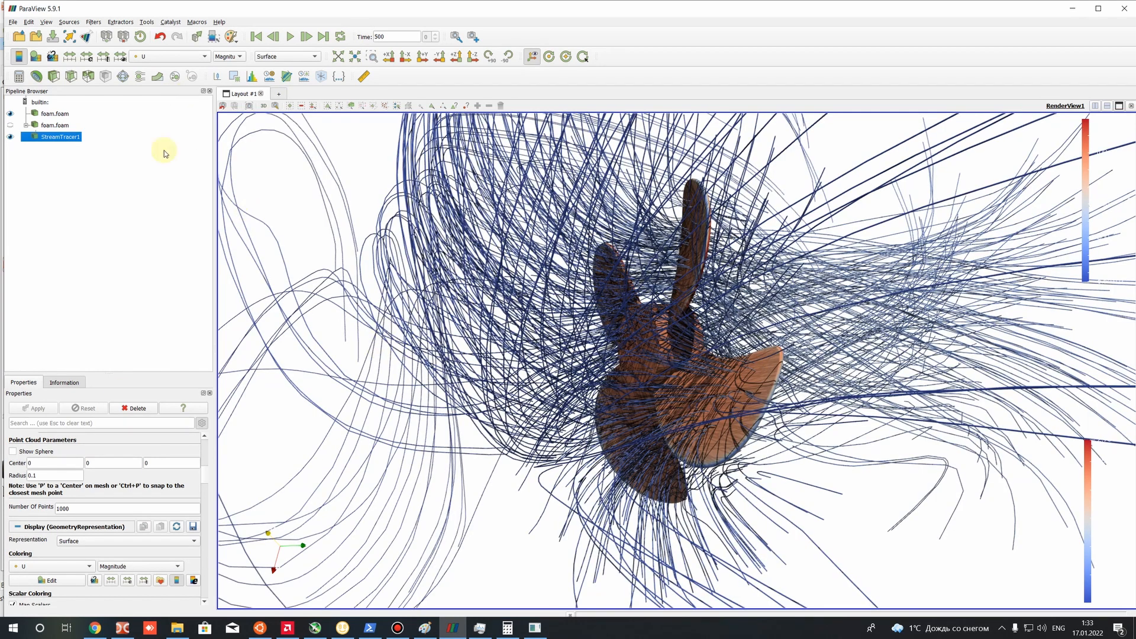
Disable ray tracing for the render view.
scroll(198, 472, down, 10)
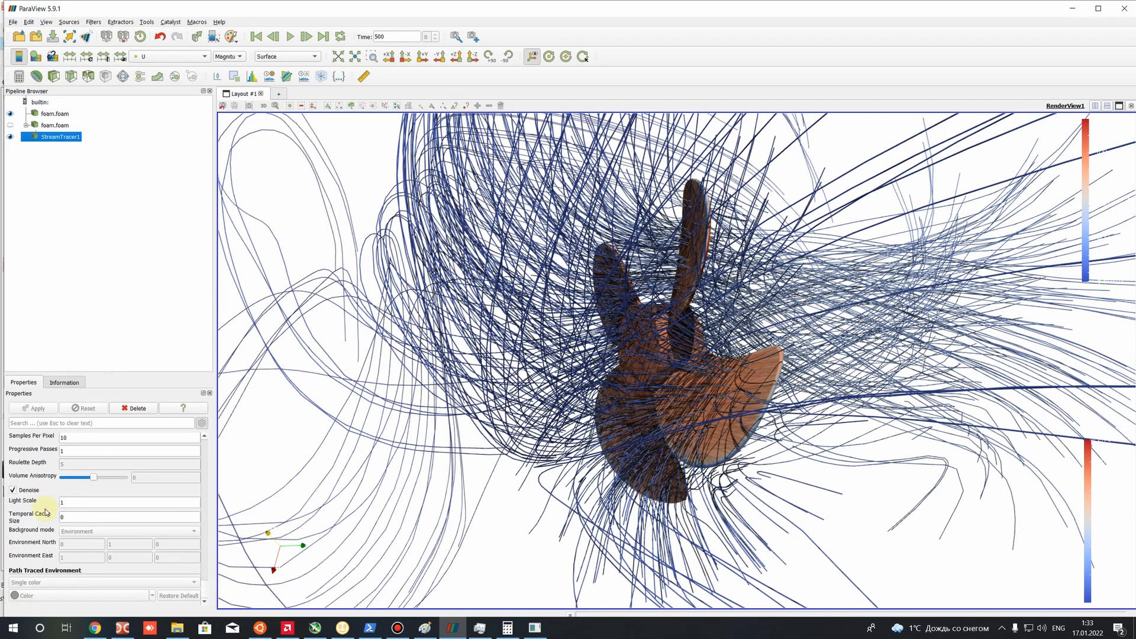
scroll(31, 492, up, 3)
click(26, 469)
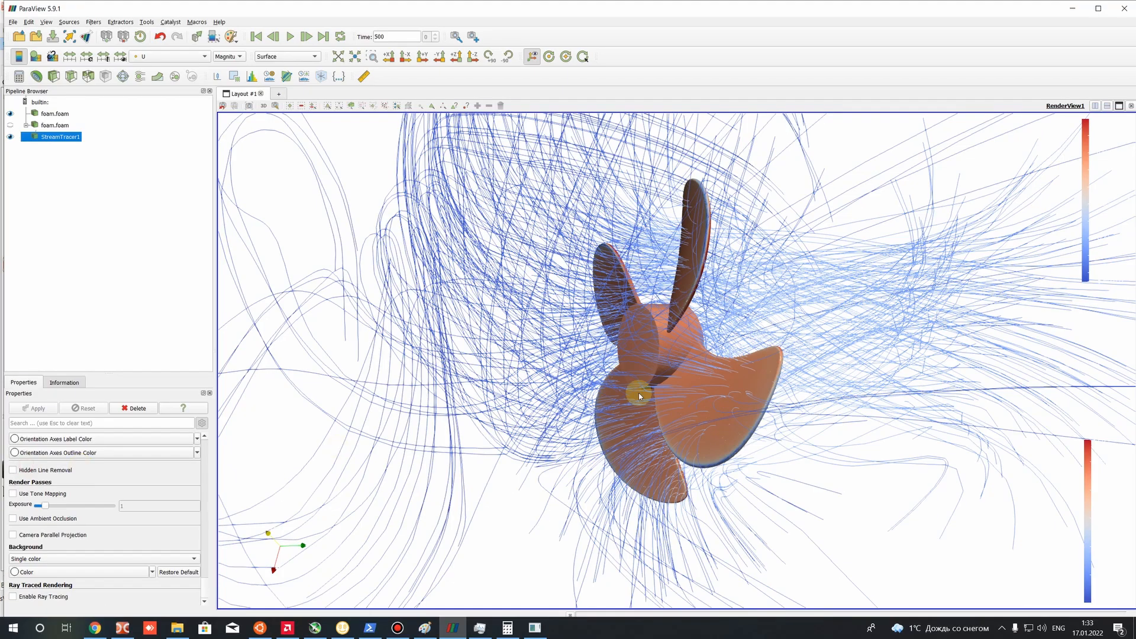
Clip the StreamTracer1 streamlines with a Z-normal plane placed just beside the propeller, at an origin Z of about -0.024, and apply it.
mouse_move(637, 392)
mouse_down()
mouse_move(553, 386)
mouse_move(609, 347)
mouse_move(604, 380)
mouse_move(654, 232)
mouse_up()
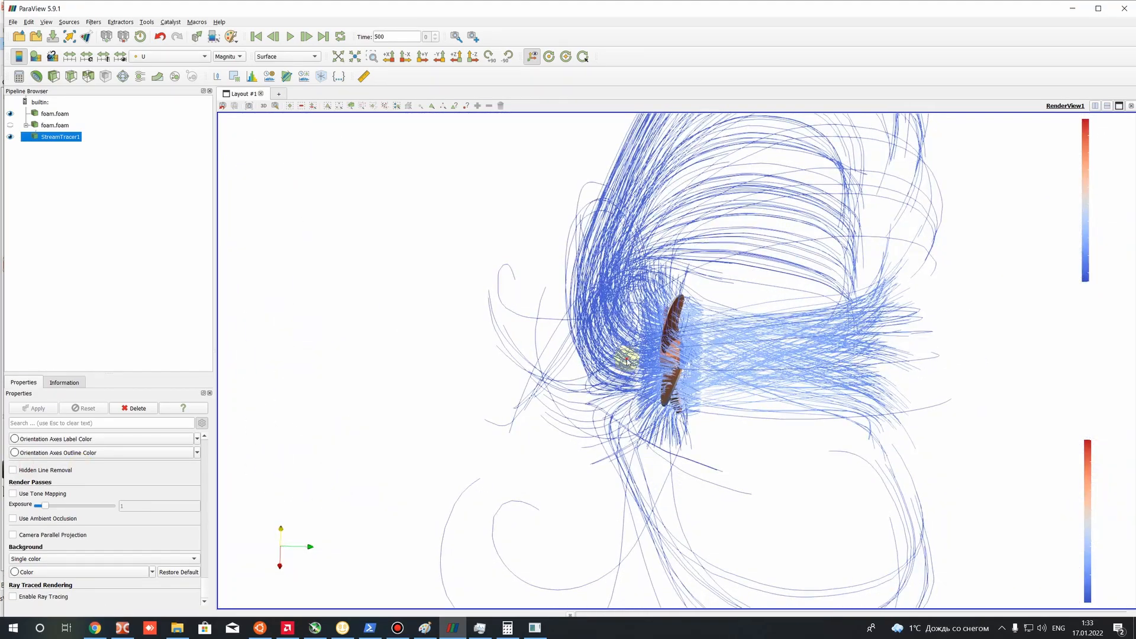
mouse_move(621, 361)
mouse_down()
mouse_move(664, 381)
mouse_move(628, 364)
mouse_up()
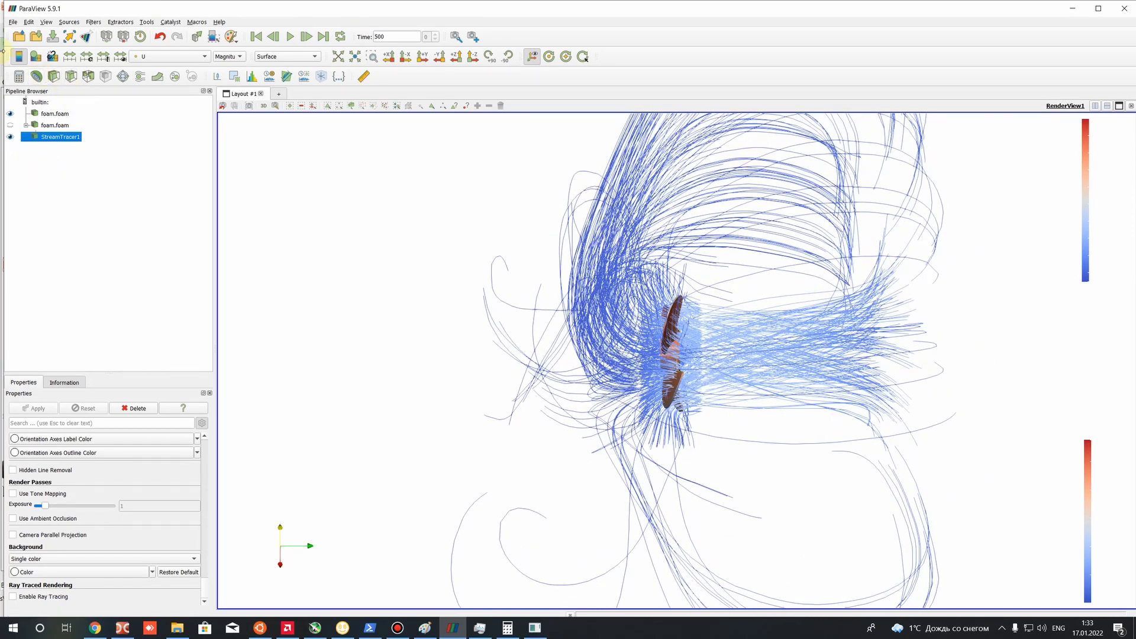
click(53, 77)
scroll(55, 450, up, 10)
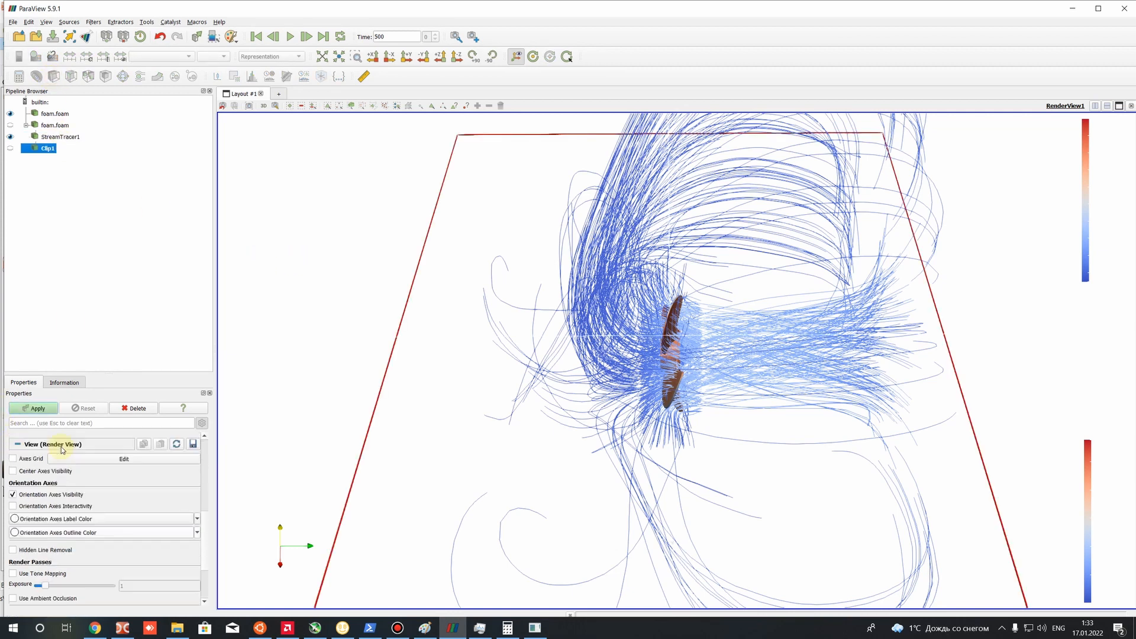
click(56, 543)
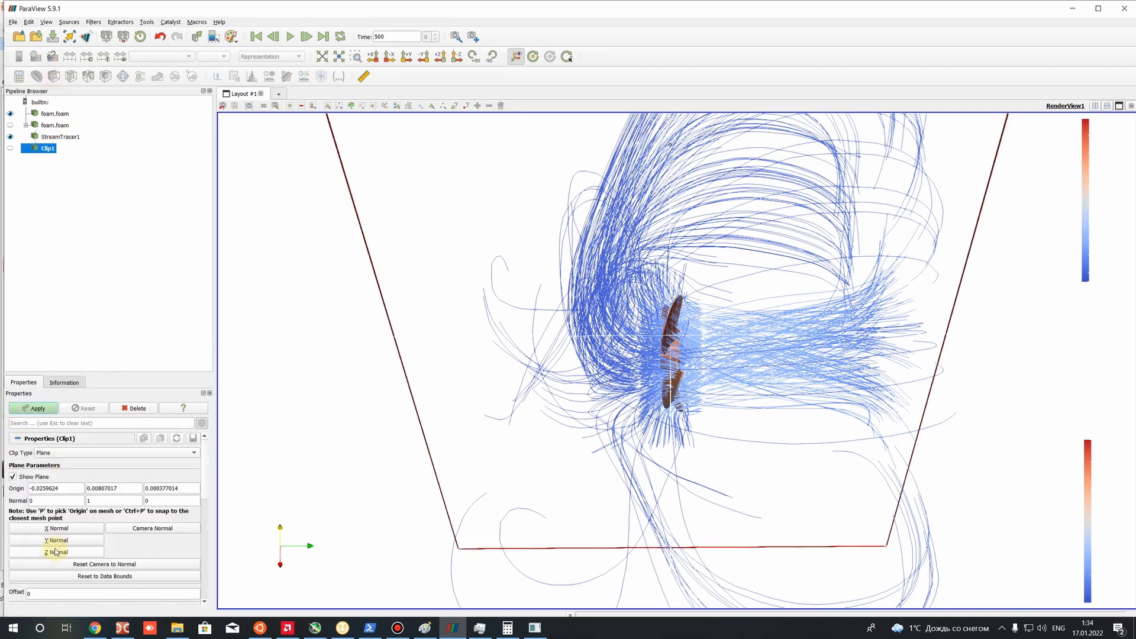
click(56, 552)
drag(667, 215, 697, 228)
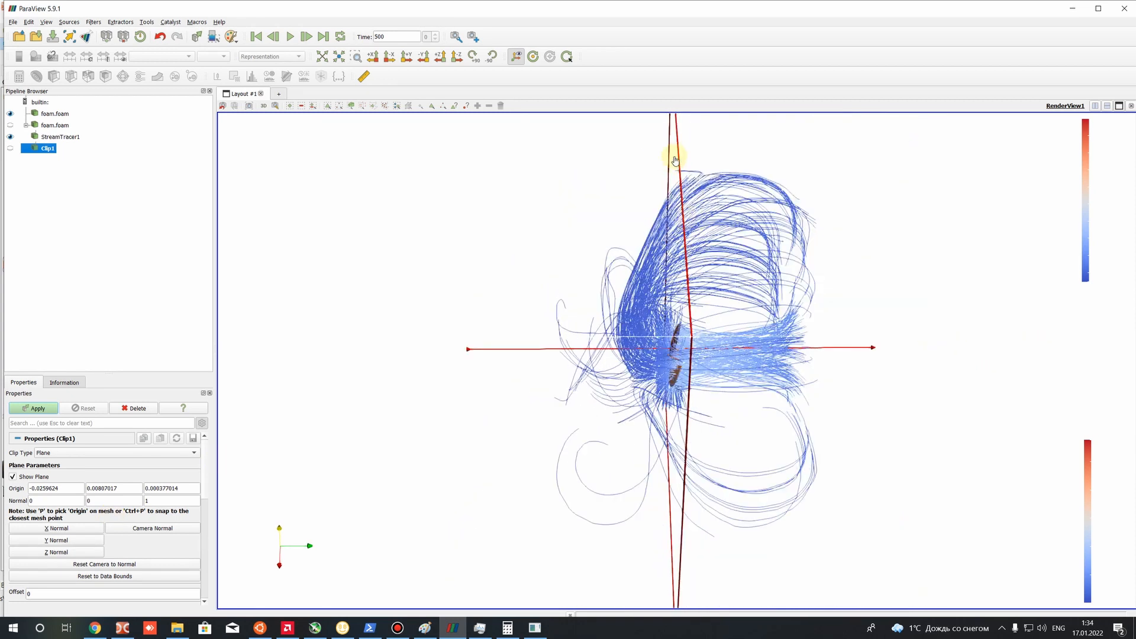
drag(680, 148, 875, 246)
click(38, 408)
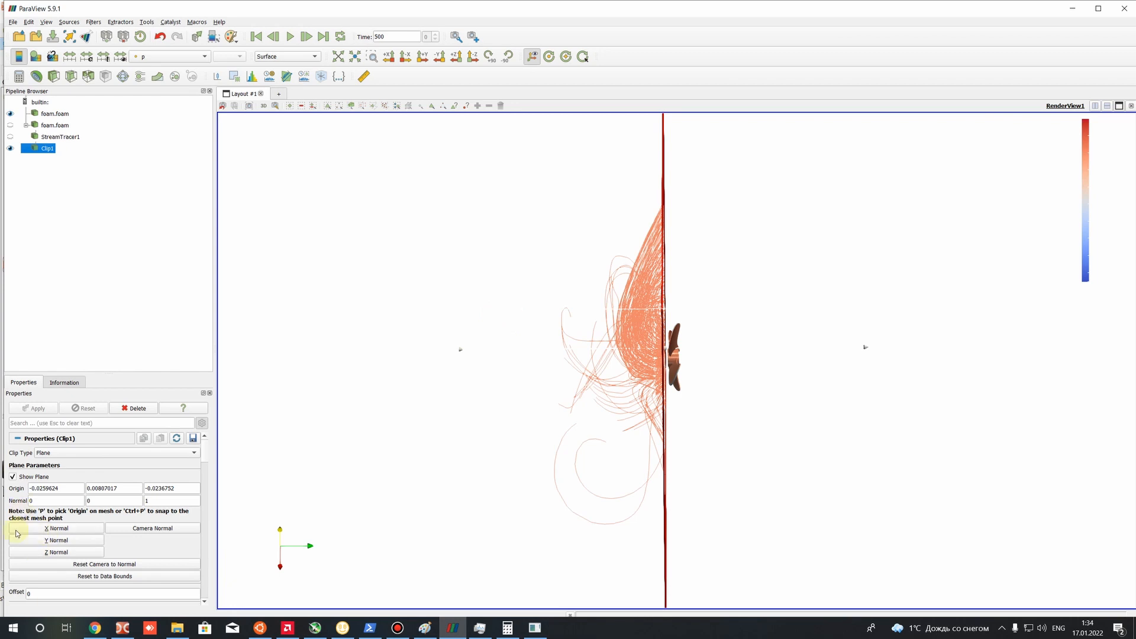
Turn off Invert for Clip1 so the streamlines on the propeller's side are kept, and apply the change.
scroll(24, 552, down, 3)
click(23, 557)
click(34, 408)
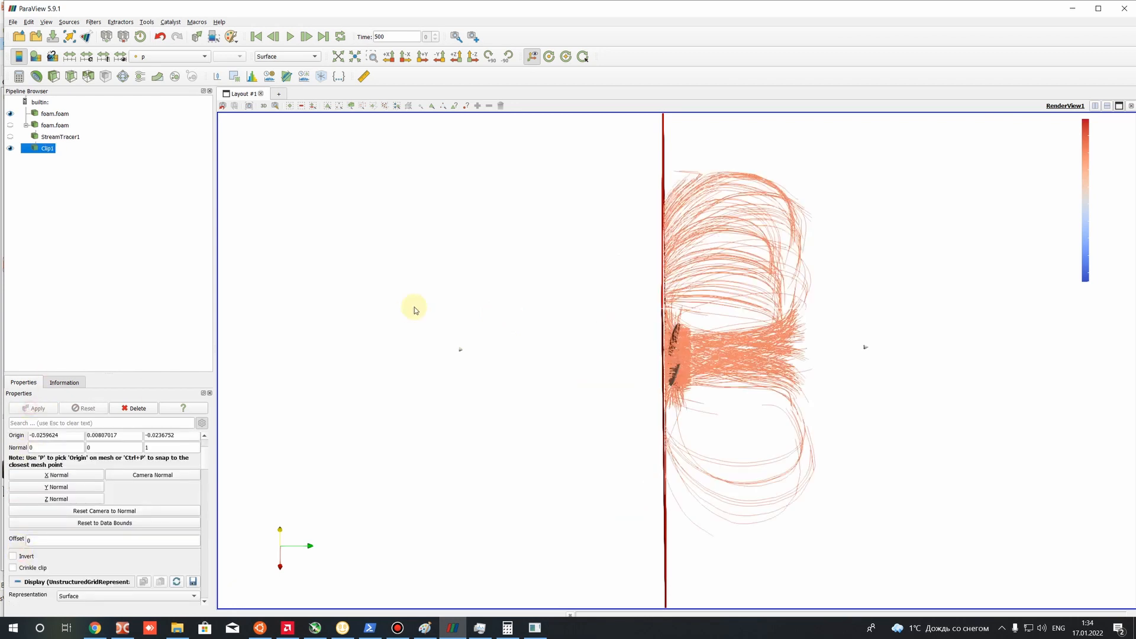
drag(411, 304, 715, 297)
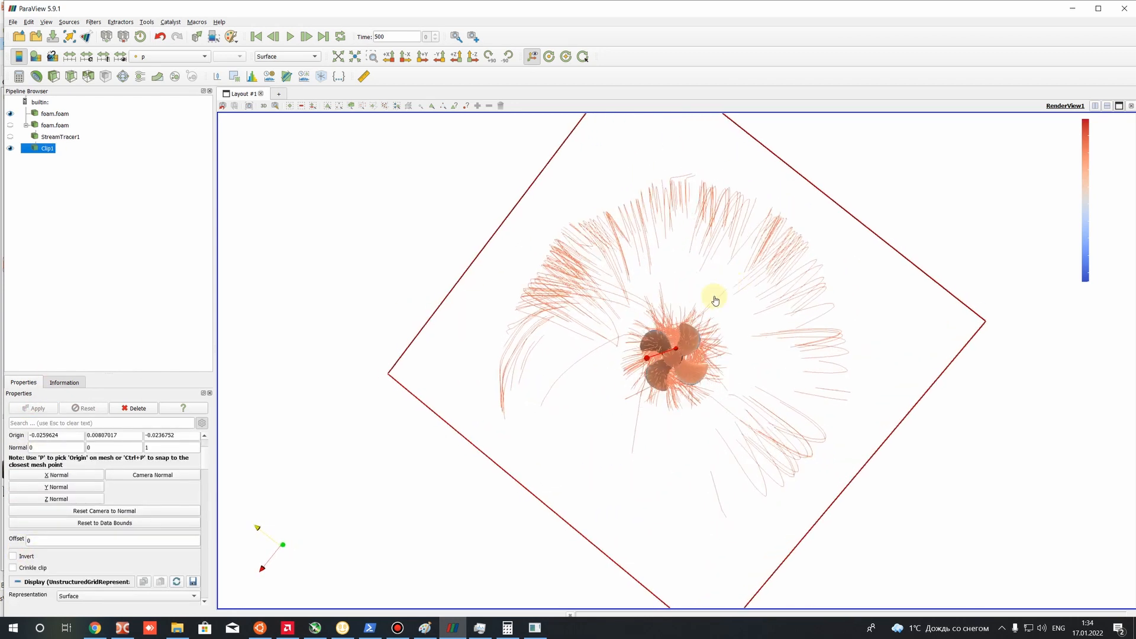
Hide Clip1's plane outline and inspect the clipped streamlines around the propeller blades from several angles.
scroll(716, 296, up, 5)
scroll(748, 329, down, 5)
scroll(39, 500, up, 3)
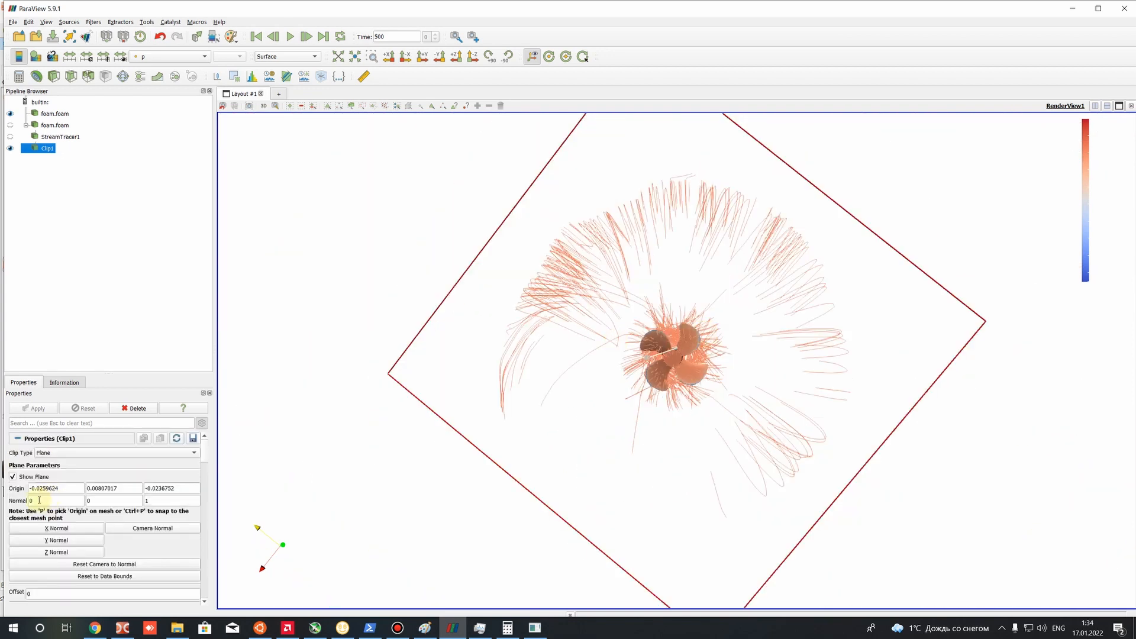
click(13, 477)
drag(578, 343, 674, 368)
scroll(695, 361, up, 2)
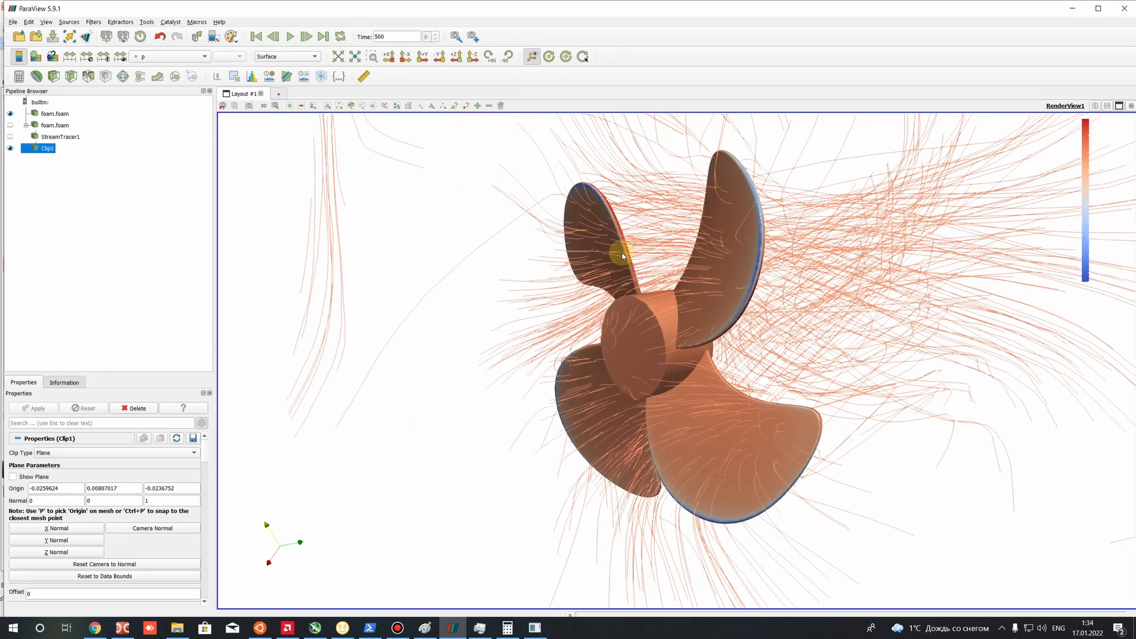
drag(897, 221, 603, 376)
drag(618, 277, 695, 320)
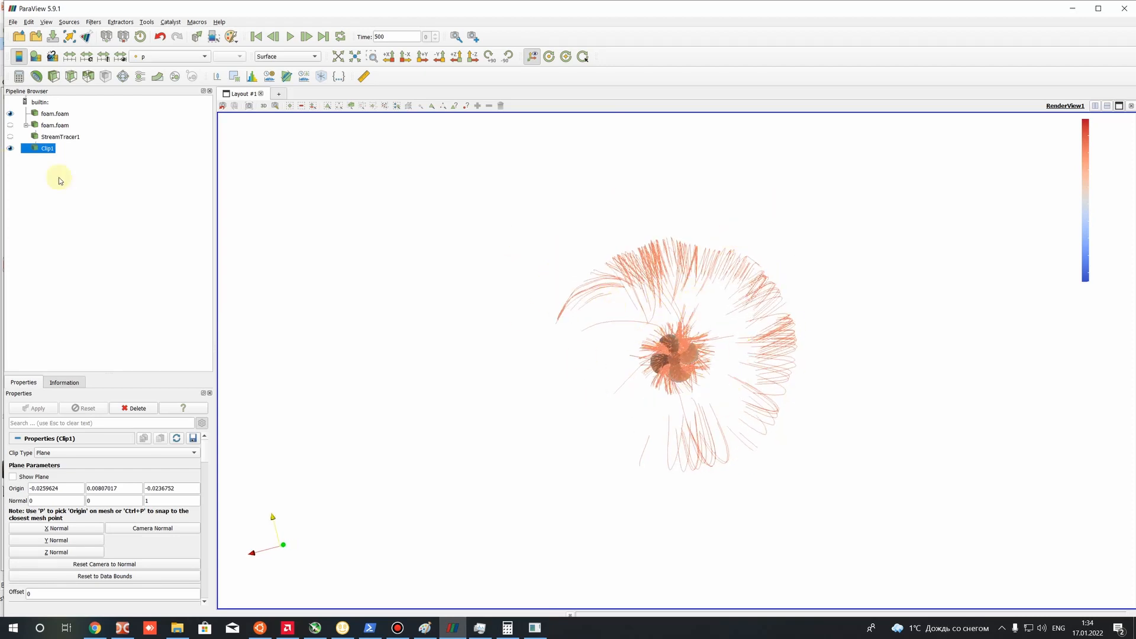
Add a second clip on Clip1, using a Cylinder clip type with its axis set to 0, 0, 1.
click(54, 75)
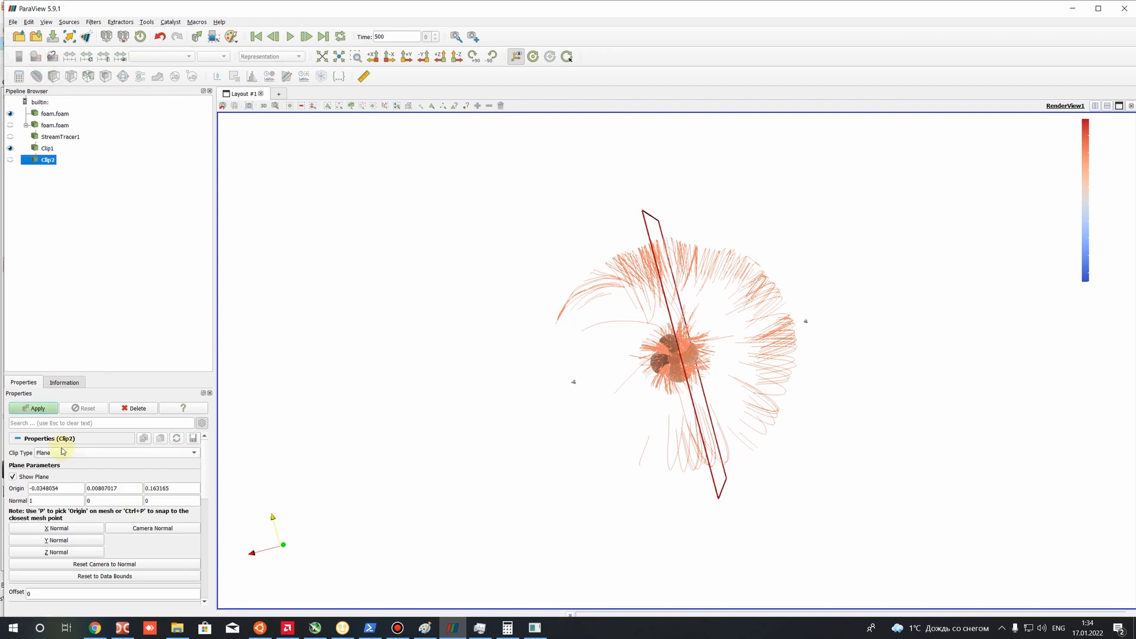
click(63, 452)
click(46, 488)
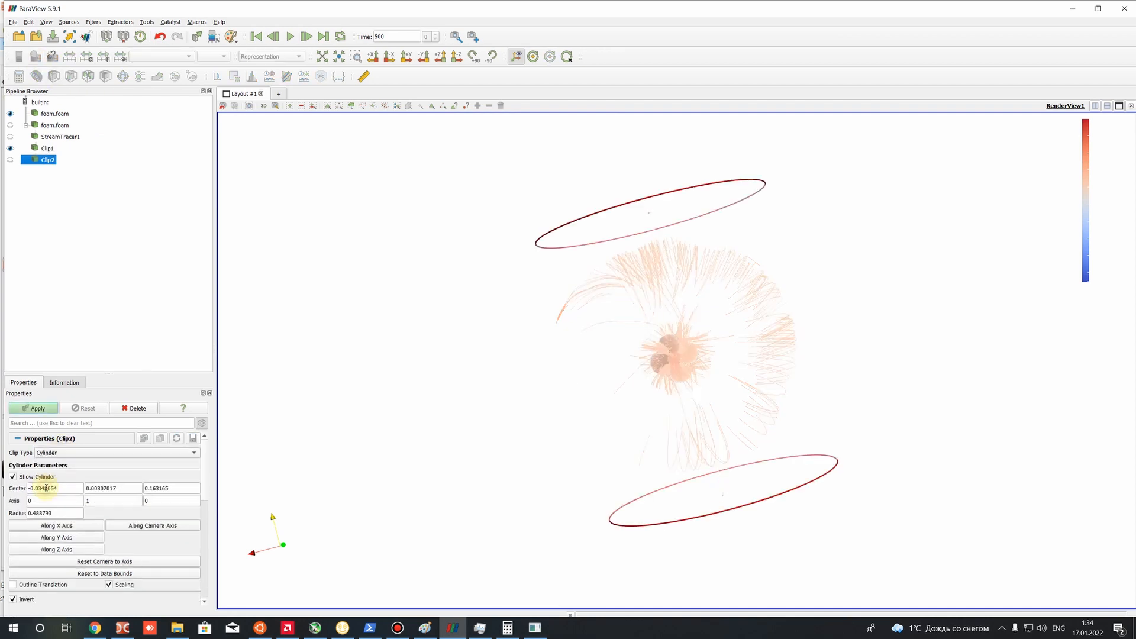
drag(384, 426, 268, 457)
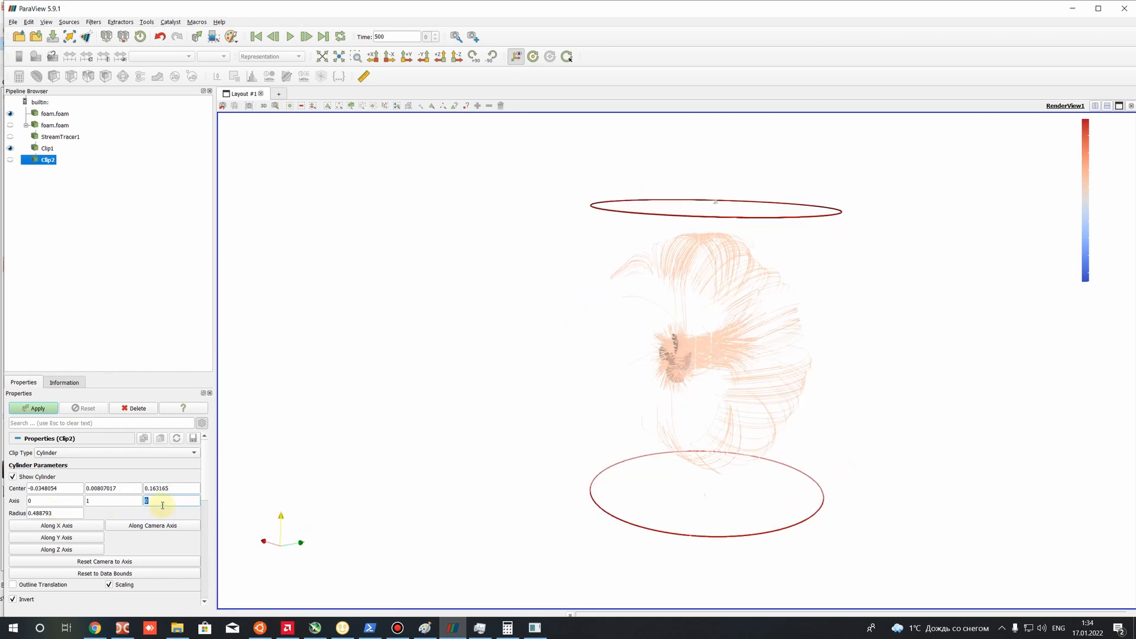
double_click(119, 504)
key(Return)
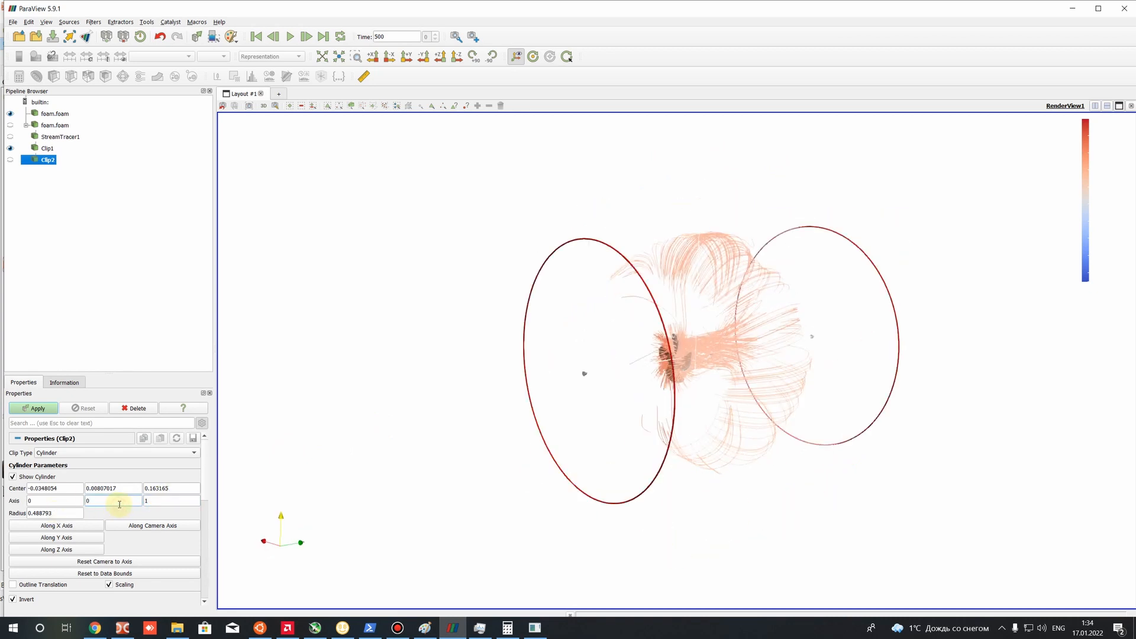
Set the center of Clip2's clipping cylinder to 0, 0, 0.
drag(390, 338, 474, 333)
triple_click(73, 491)
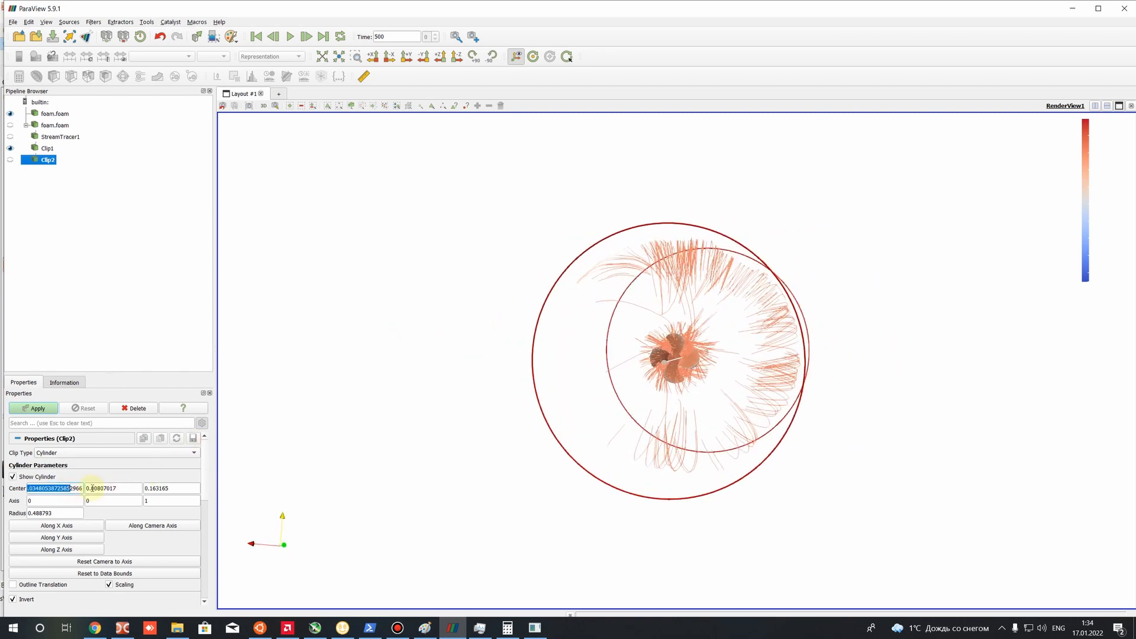
text(0)
triple_click(138, 489)
text(0)
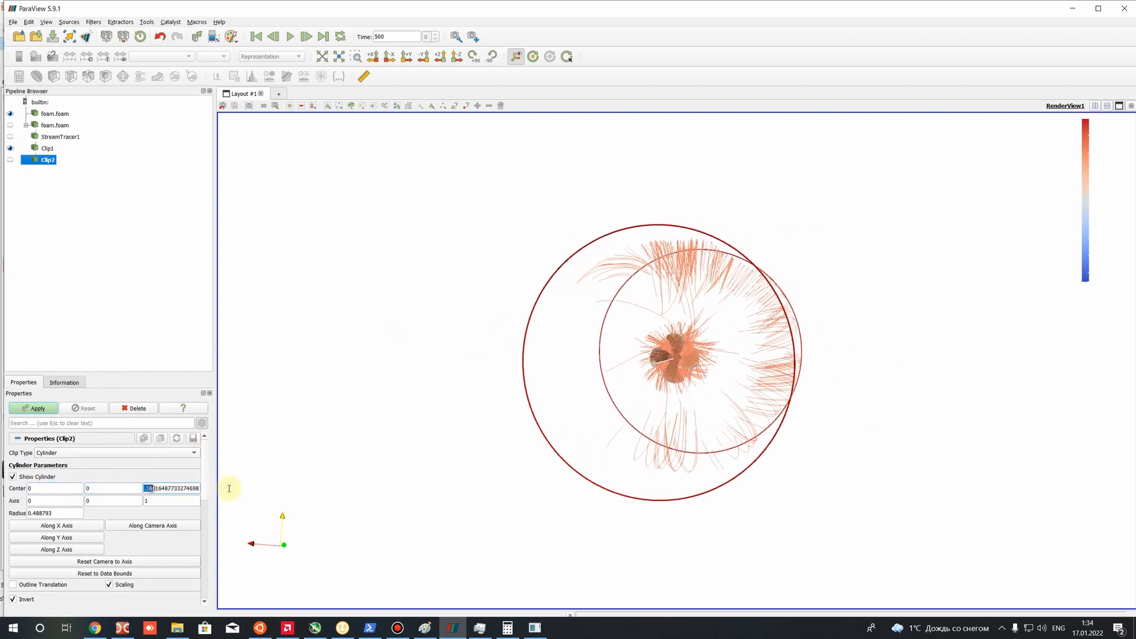
key(Tab)
text(0)
Set Clip2's cylinder radius to 0.1, apply the clip and hide the cylinder outline.
drag(401, 380, 319, 396)
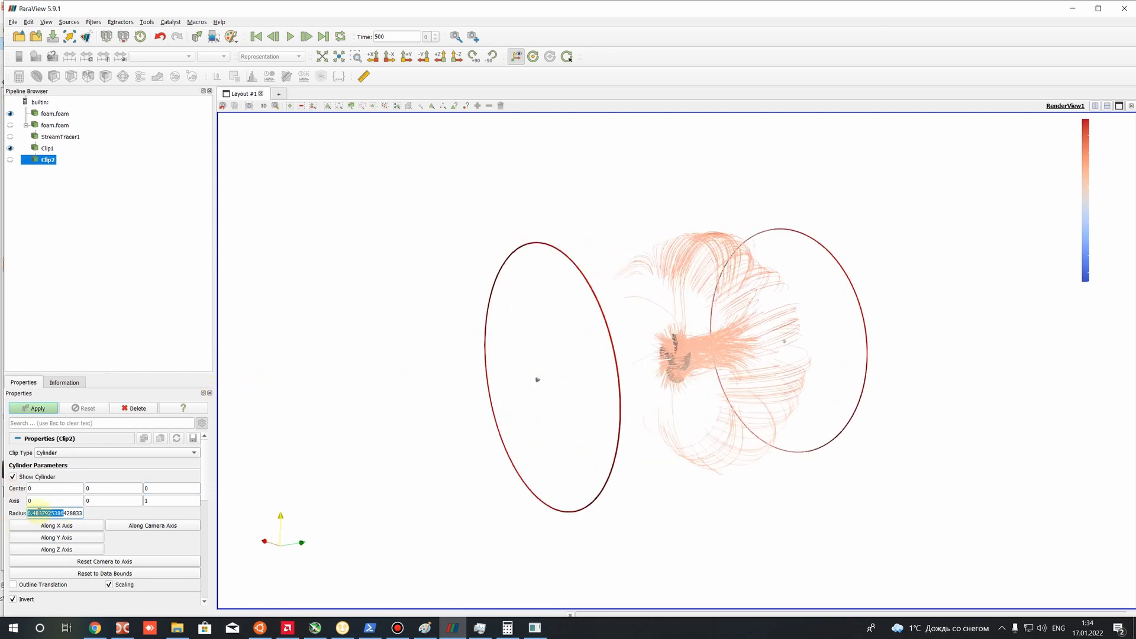
drag(33, 513, 170, 515)
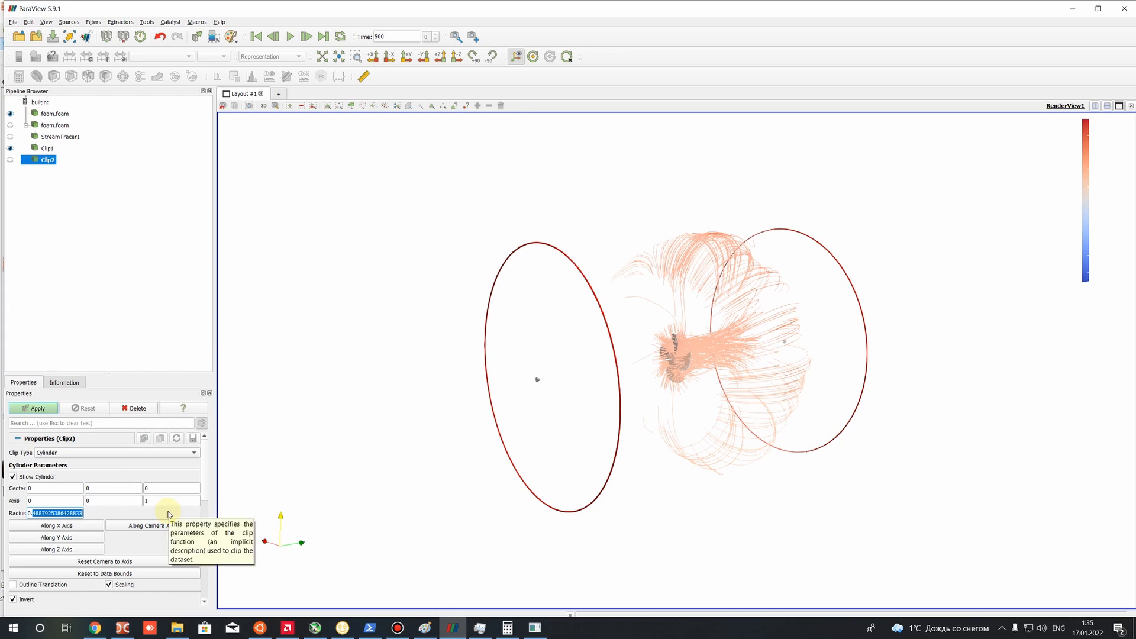
text(1)
key(Return)
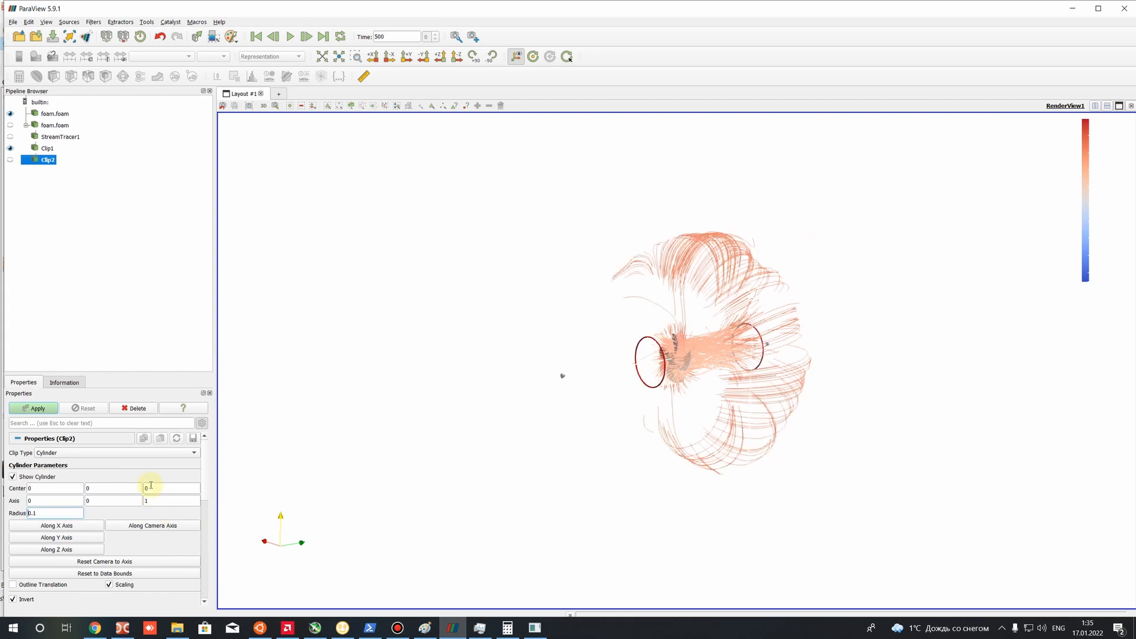
click(26, 408)
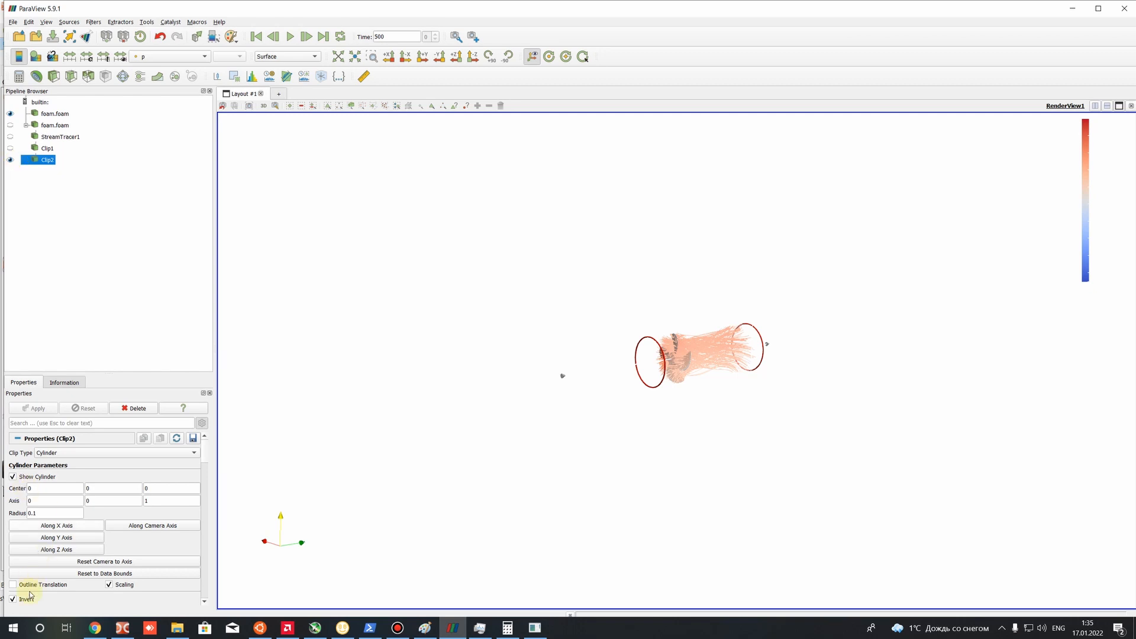
click(13, 476)
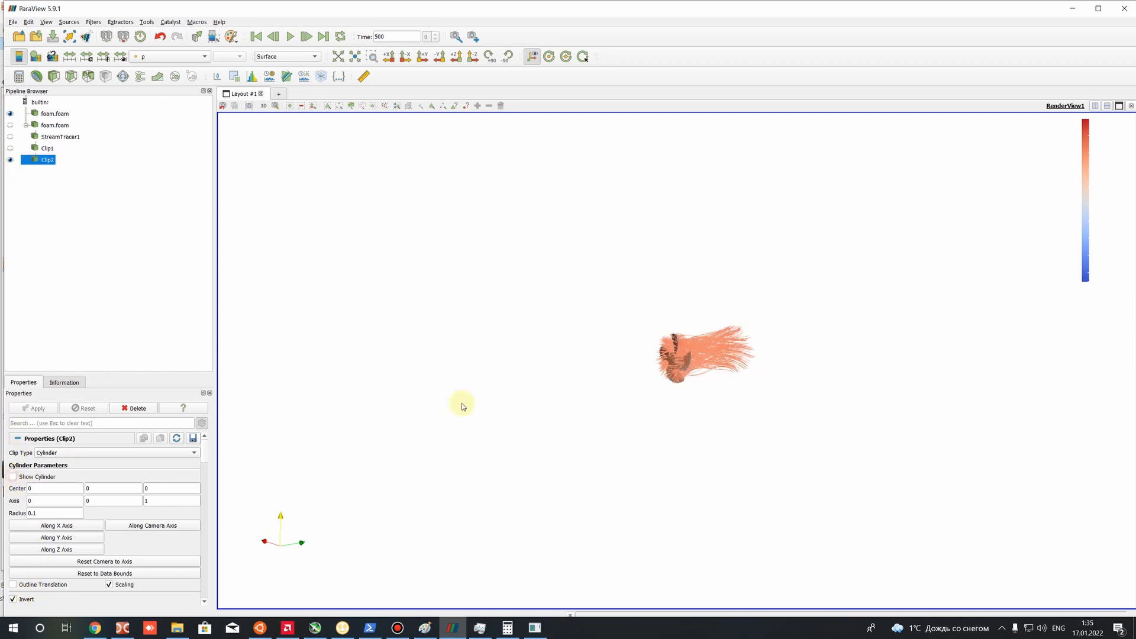
Colour the Clip2 streamlines by the magnitude of the velocity field U.
scroll(727, 300, up, 6)
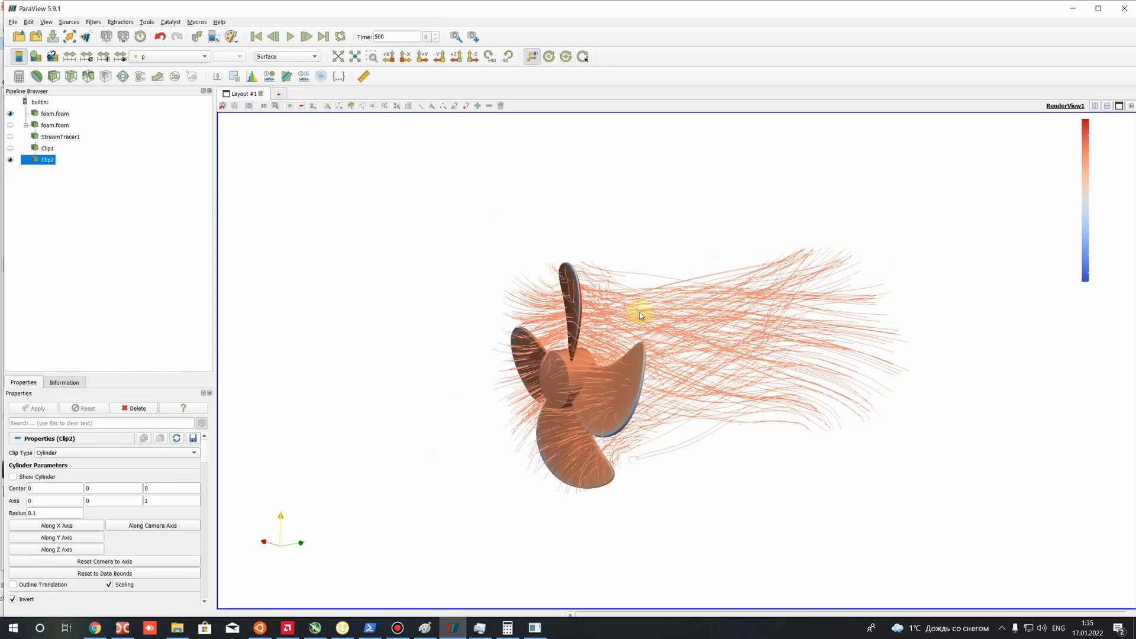
drag(640, 313, 610, 299)
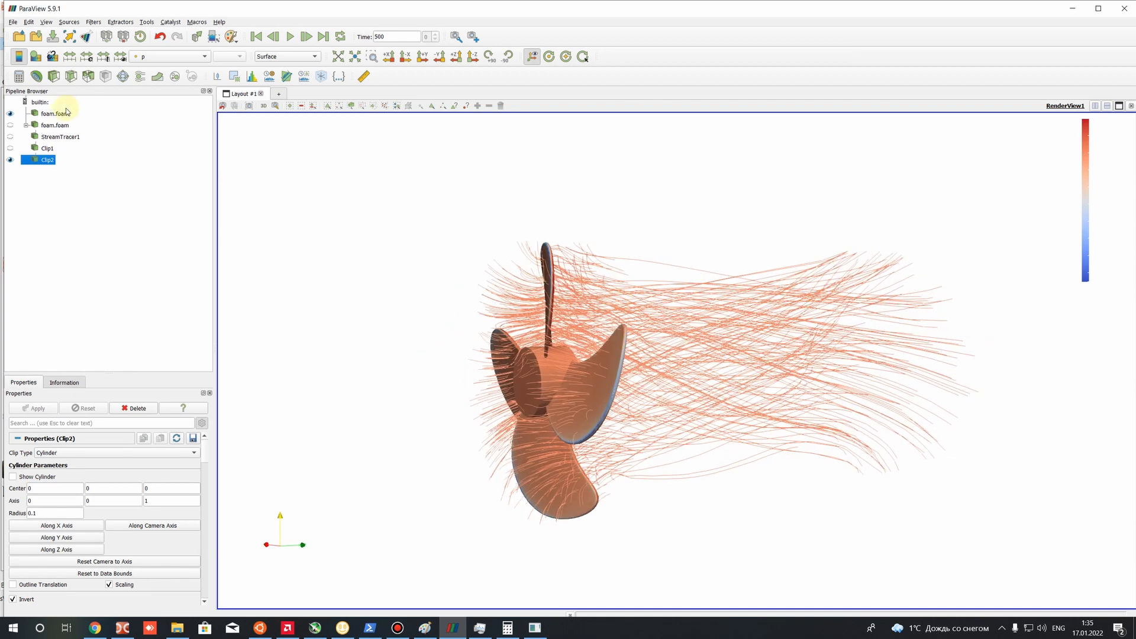
click(145, 56)
click(150, 61)
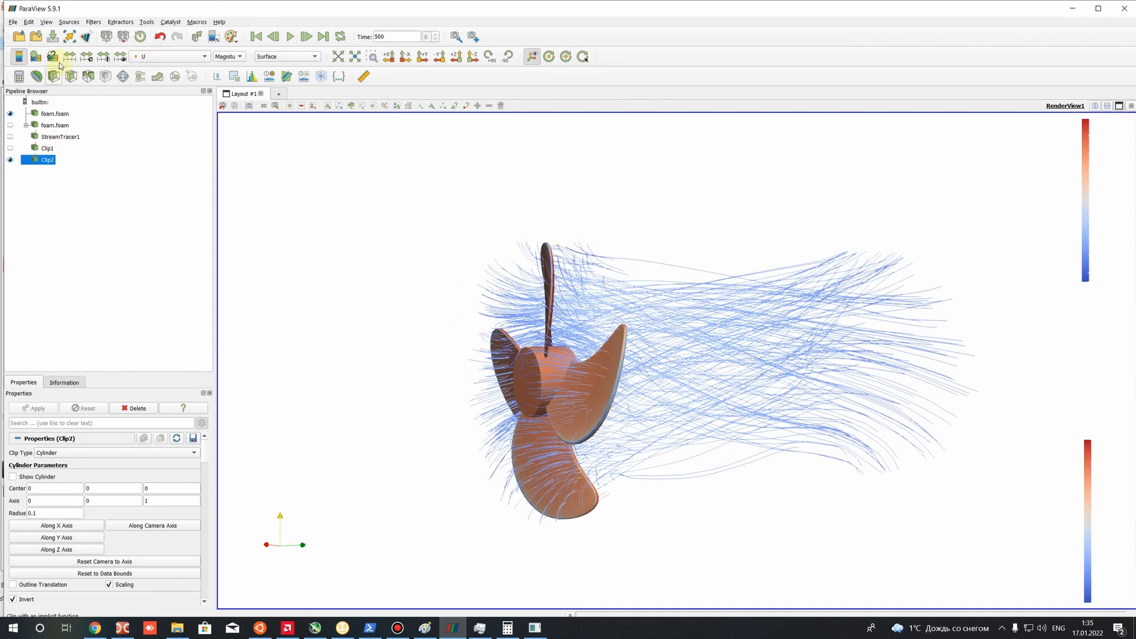
click(159, 55)
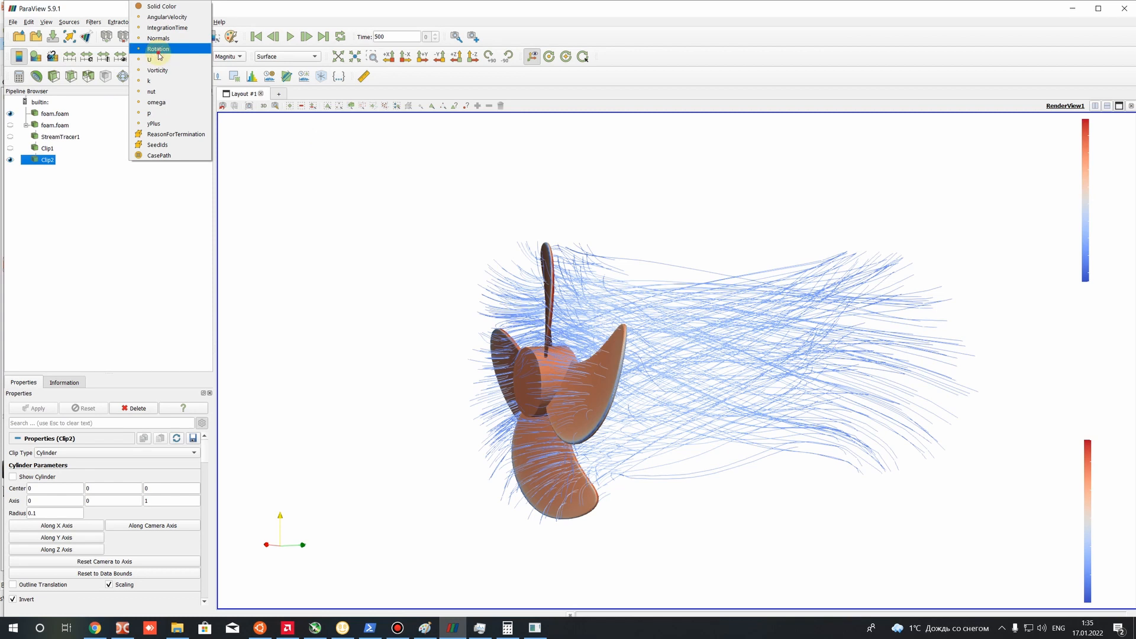
click(158, 51)
click(160, 59)
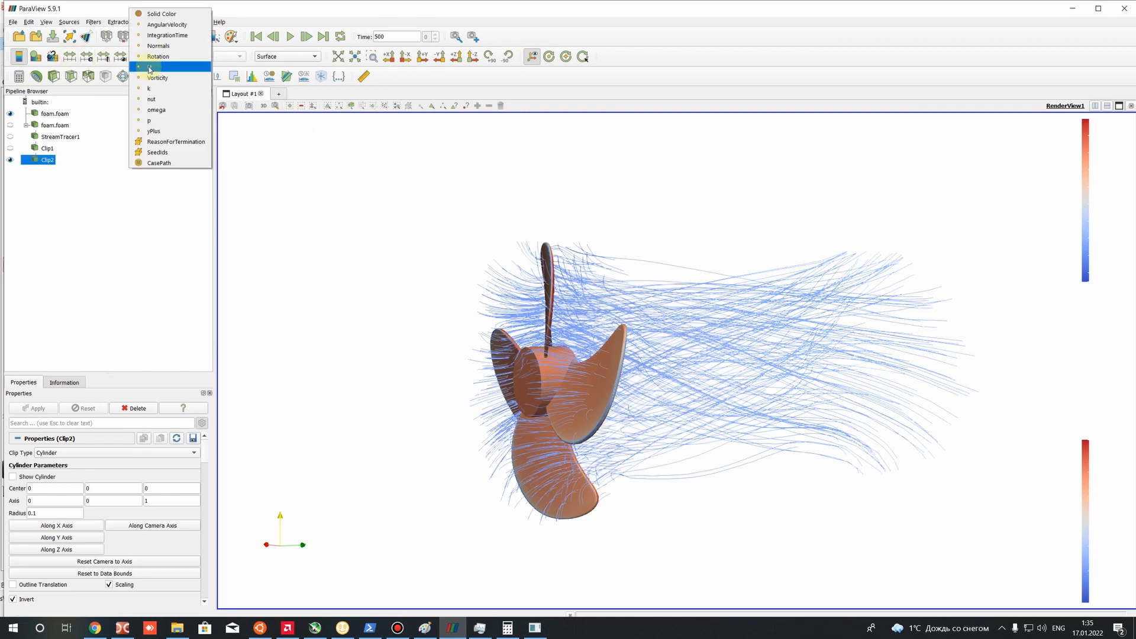
click(150, 67)
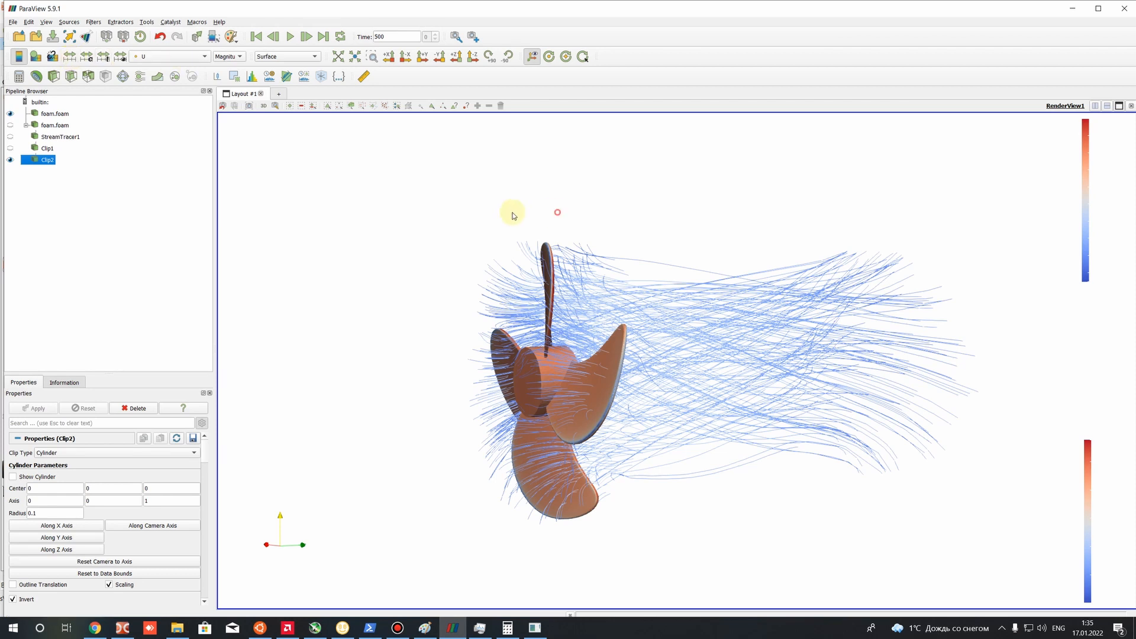
Enable ray tracing for the render view, with the propeller turned to an oblique front view.
drag(513, 214, 556, 213)
scroll(94, 507, down, 20)
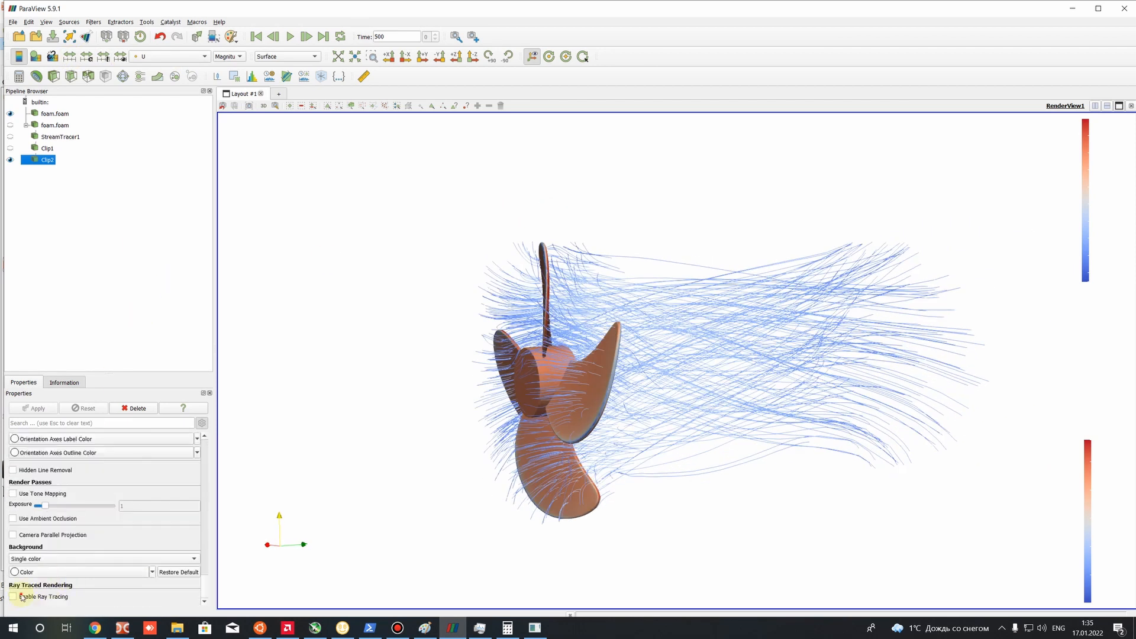
click(13, 596)
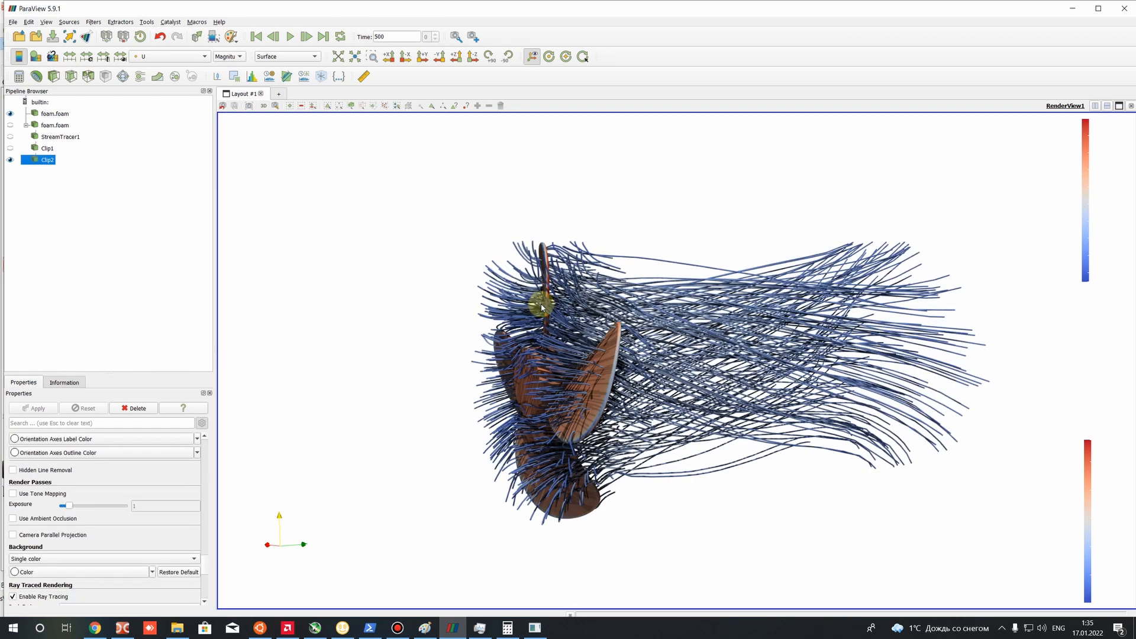
click(13, 597)
mouse_move(414, 436)
mouse_down()
mouse_move(535, 420)
mouse_move(565, 396)
mouse_move(569, 406)
mouse_move(564, 376)
mouse_move(551, 386)
mouse_move(574, 380)
mouse_up()
click(13, 597)
Set the Line Width of the Clip2 streamlines to 0.1 and raise it to 0.2.
scroll(70, 578, down, 5)
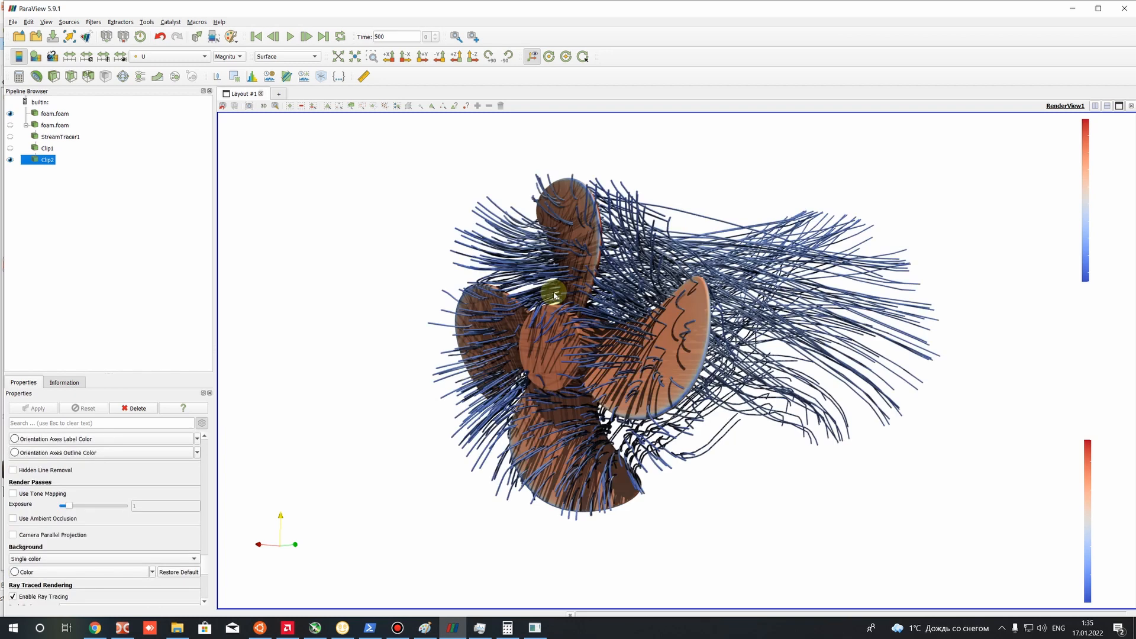
drag(205, 568, 212, 432)
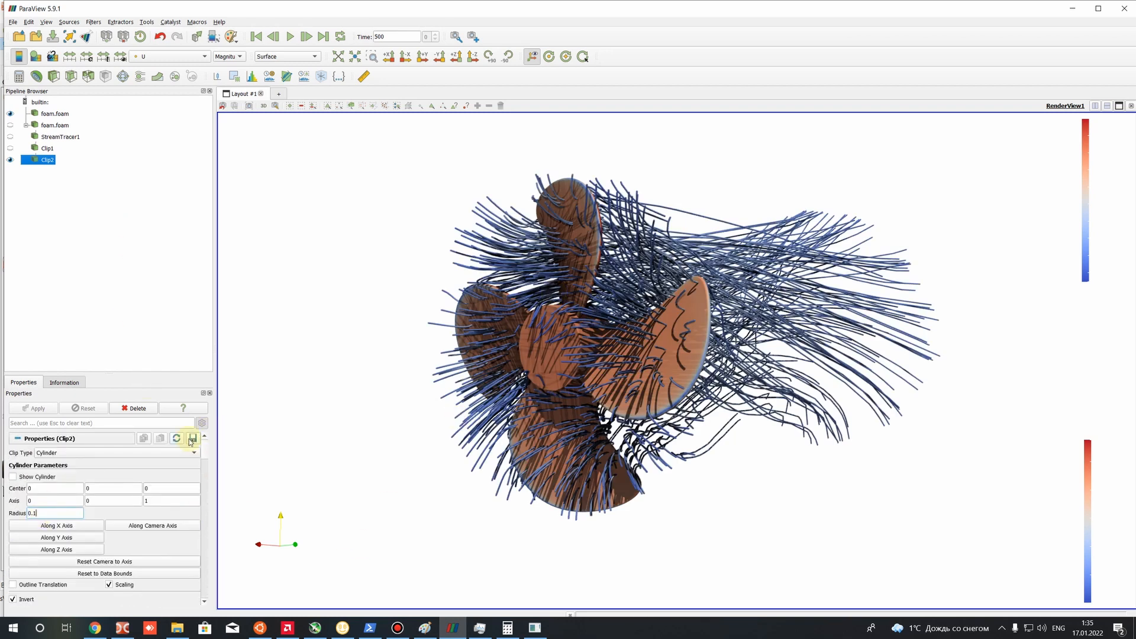
scroll(203, 494, down, 15)
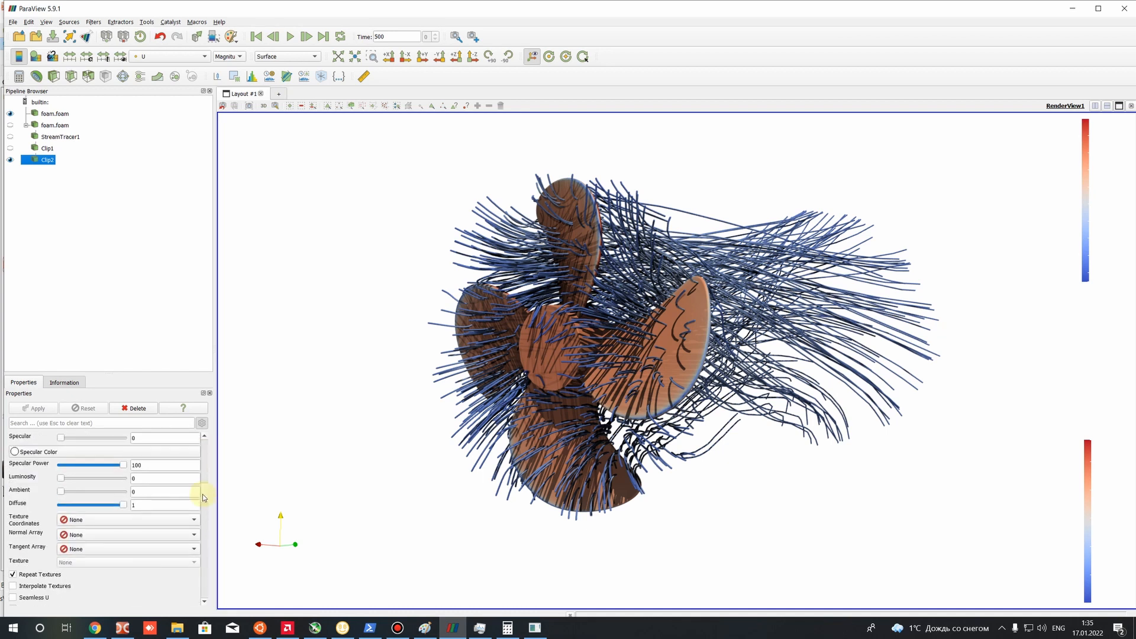
mouse_move(205, 479)
mouse_down()
mouse_move(206, 517)
mouse_move(214, 483)
mouse_up()
double_click(72, 499)
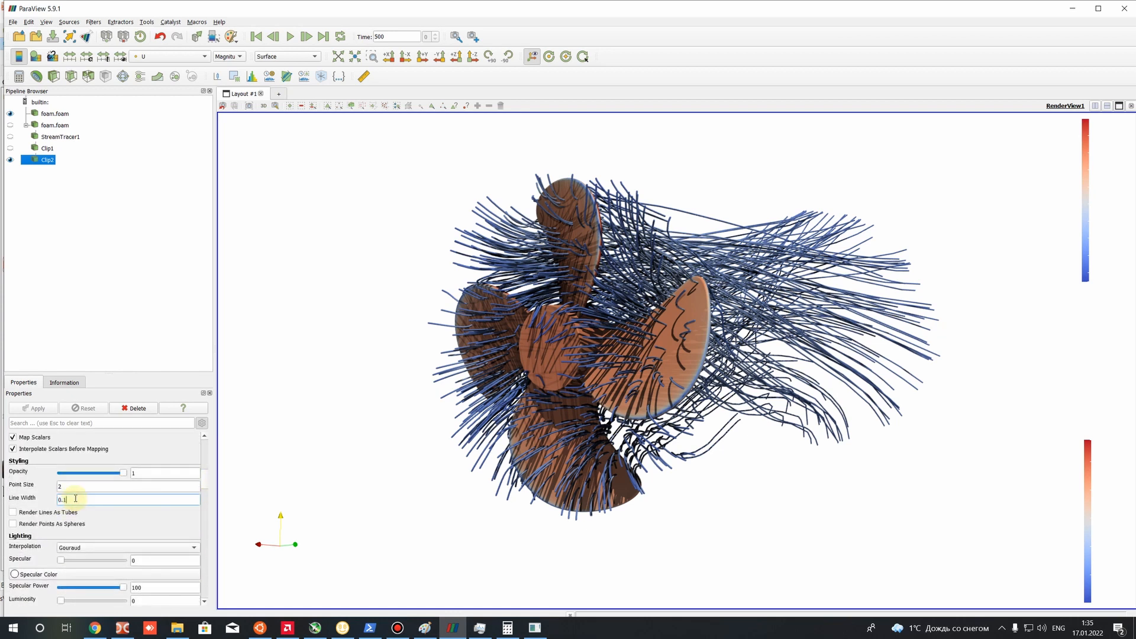
key(Return)
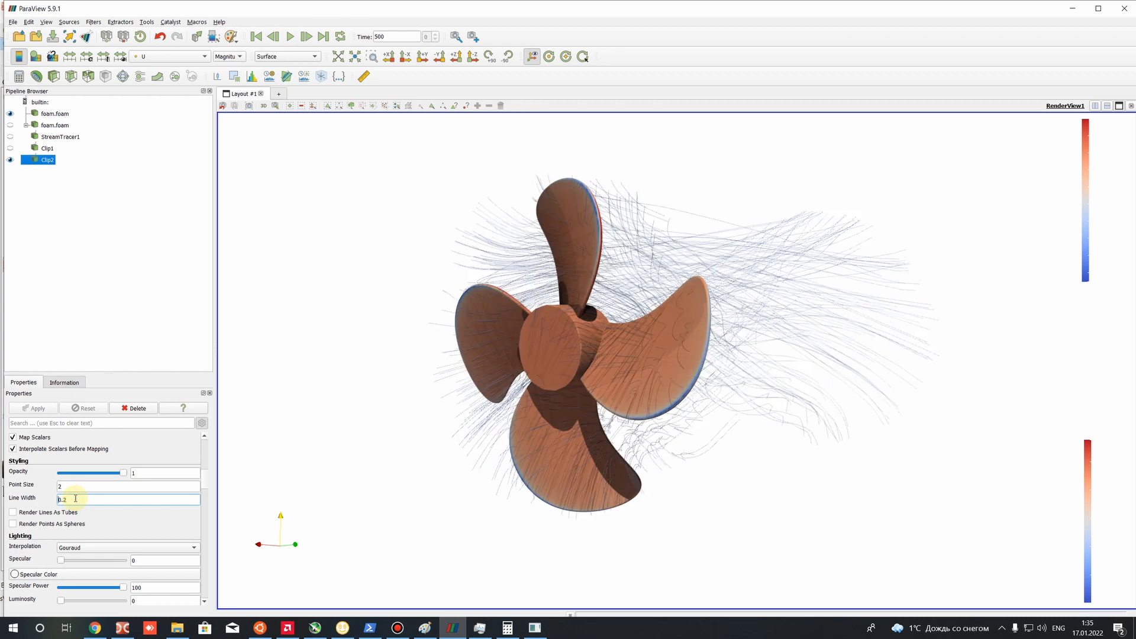
key(Return)
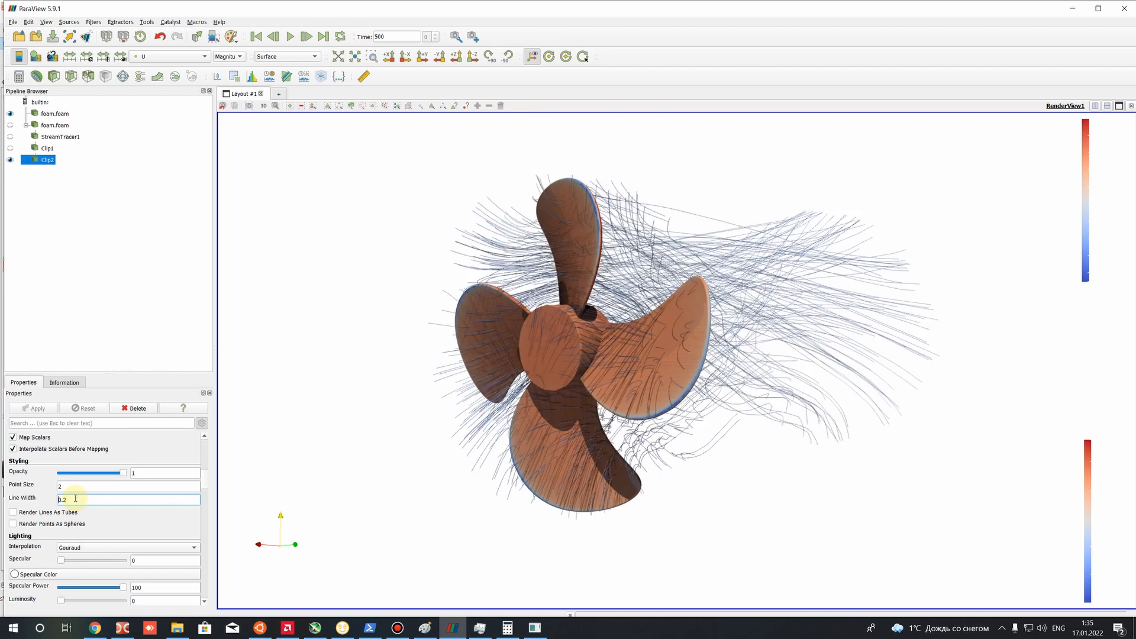
Render Clip2's lines as tubes with a Specular value of 1 and a Line Width of 0.3.
click(27, 510)
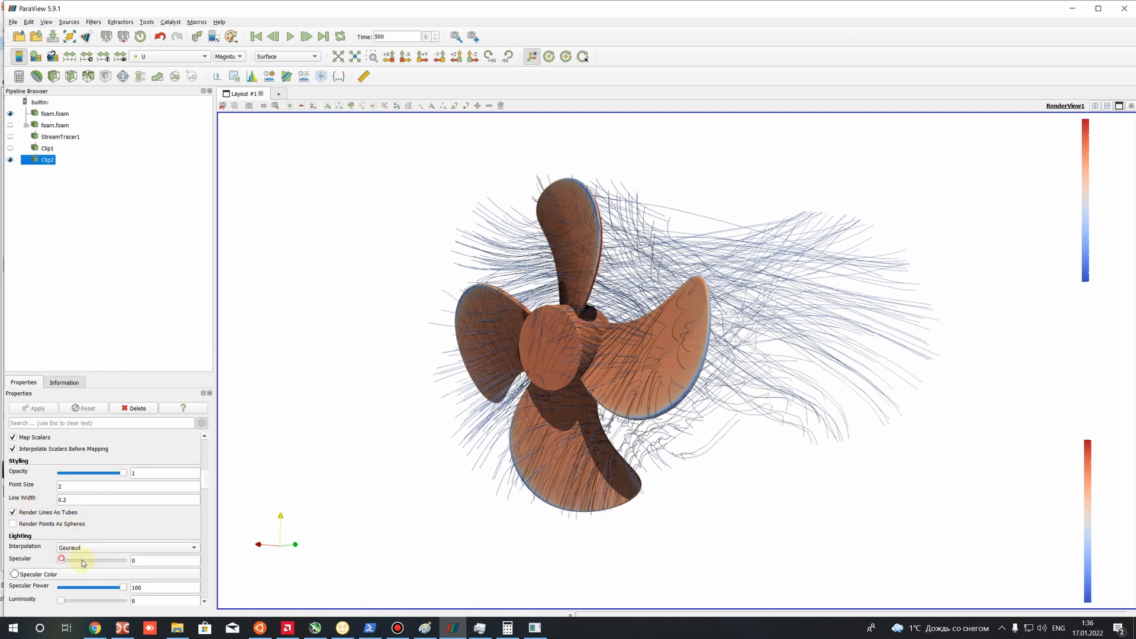
drag(83, 563, 101, 557)
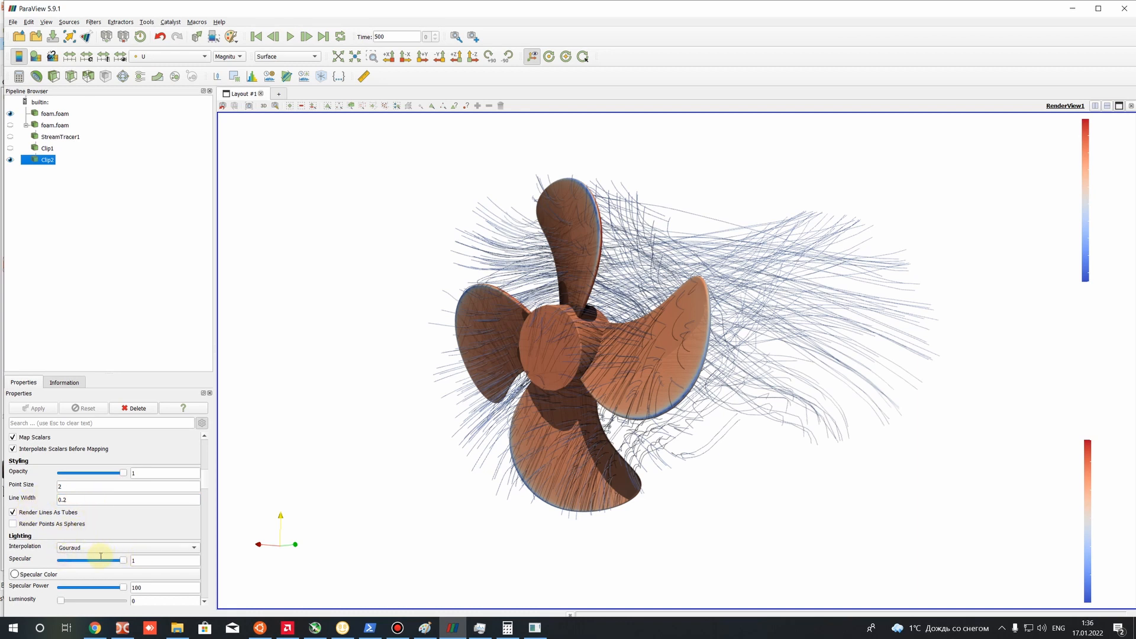
click(78, 501)
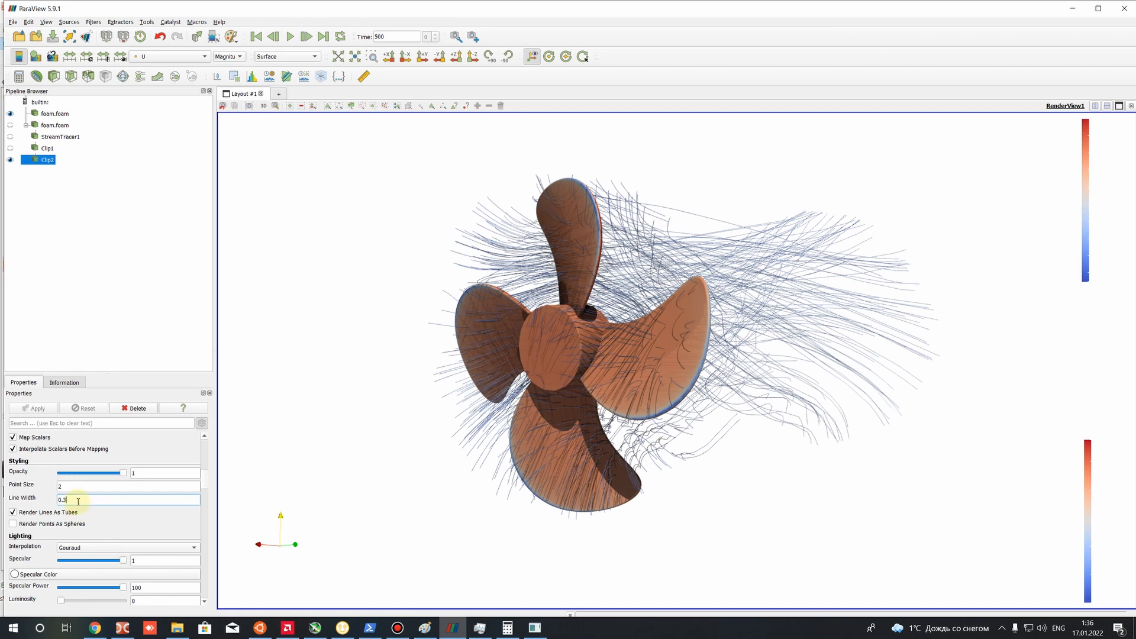
key(Return)
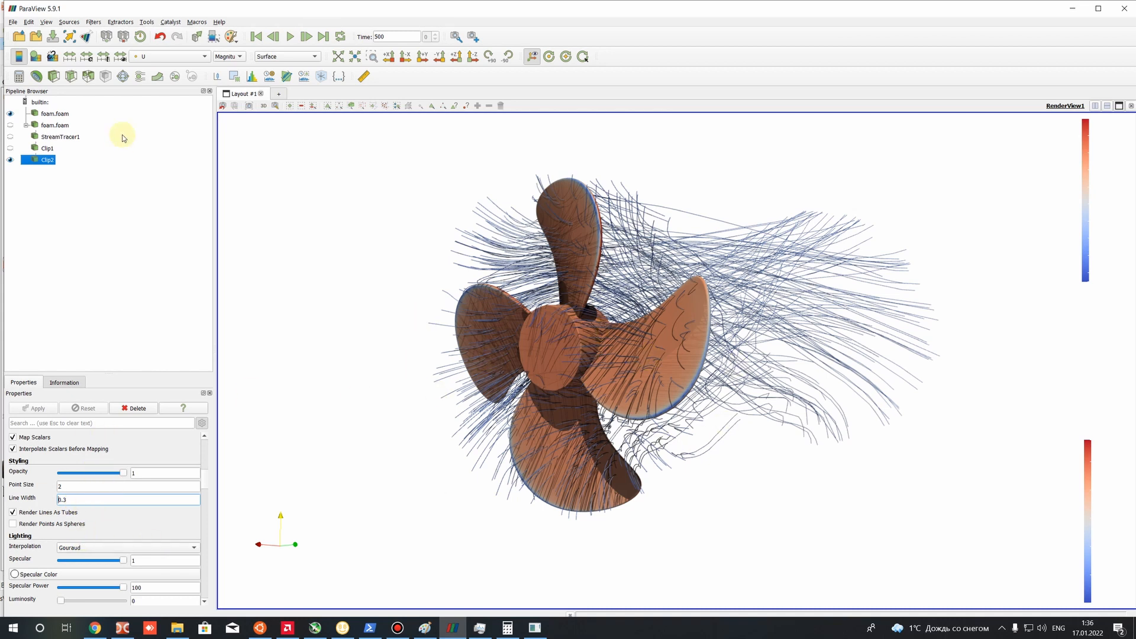
Rescale the U magnitude colour map of the Clip2 streamlines to a custom range of 0 to 5.
click(87, 57)
double_click(647, 307)
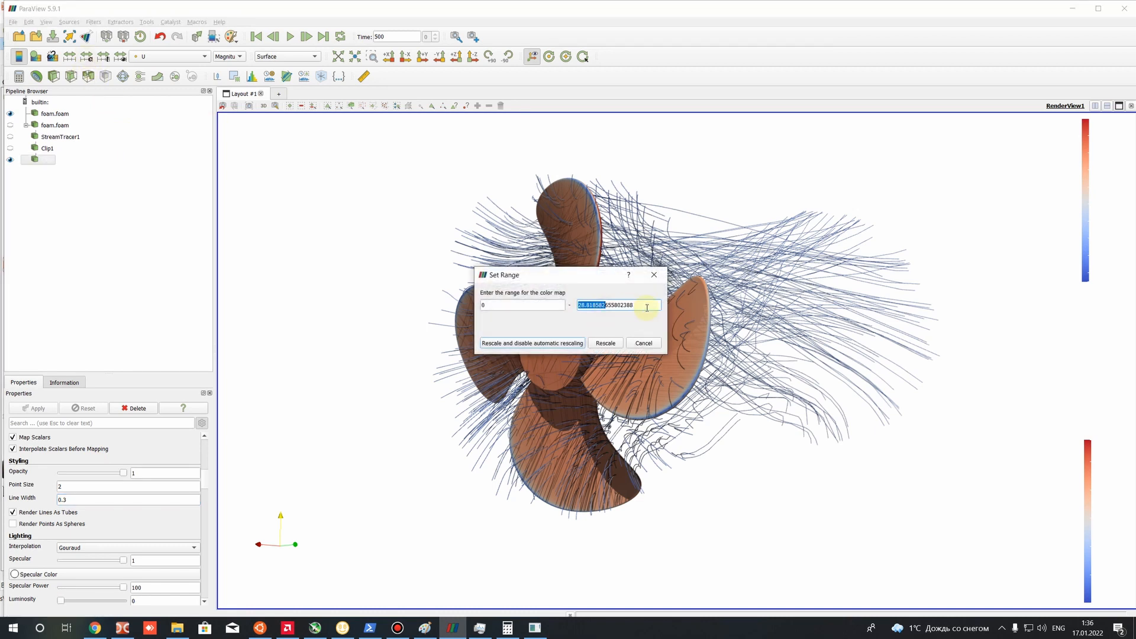
text(5)
click(606, 343)
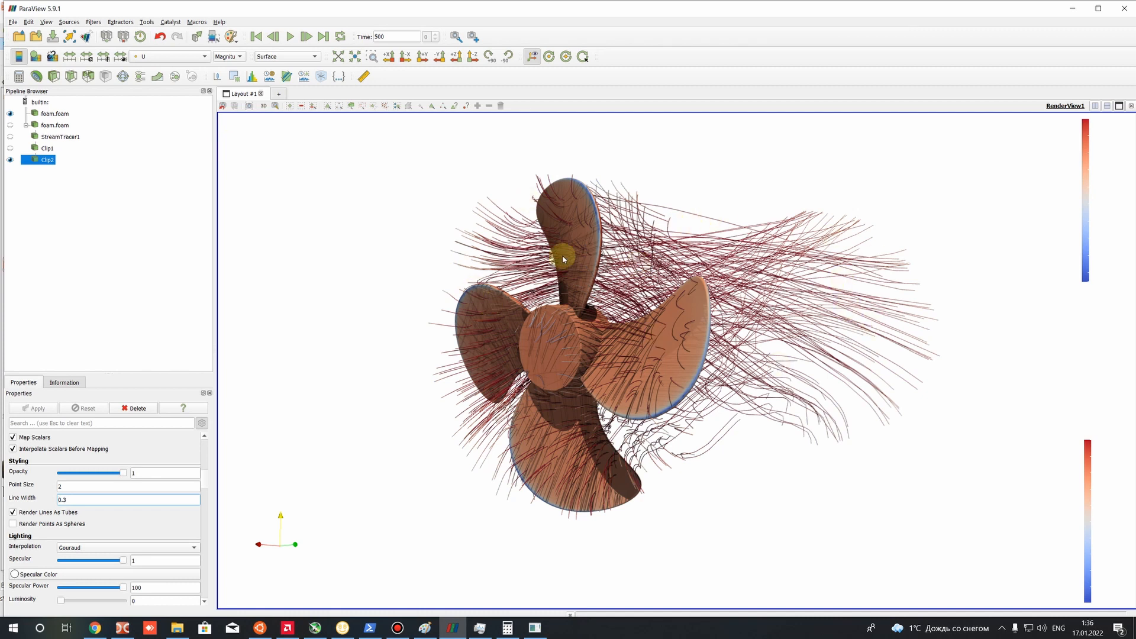
Set the upper limit of the streamlines' U colour map range to 6.
click(87, 56)
double_click(592, 304)
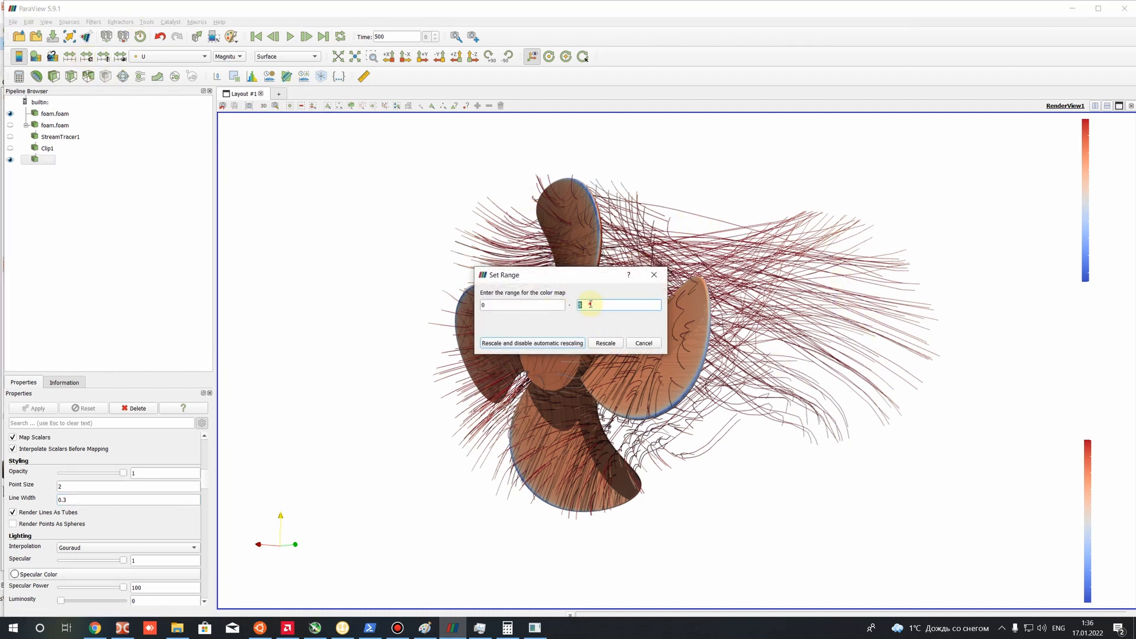
text(6)
key(Return)
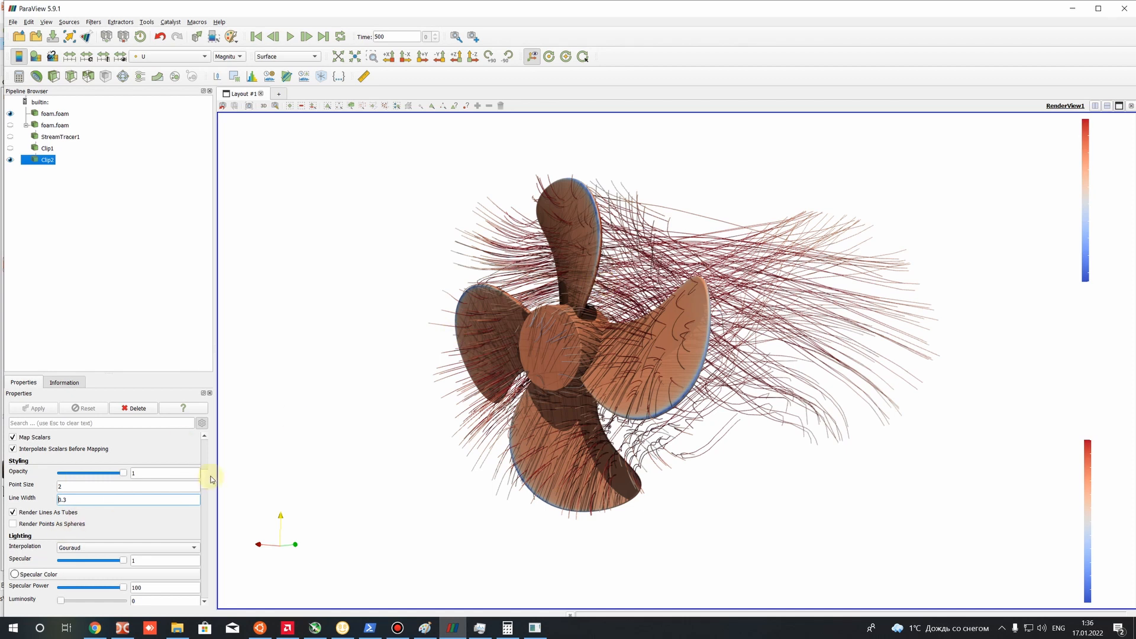
Apply the Jet colour preset to Clip2's U magnitude colouring.
drag(209, 475, 210, 410)
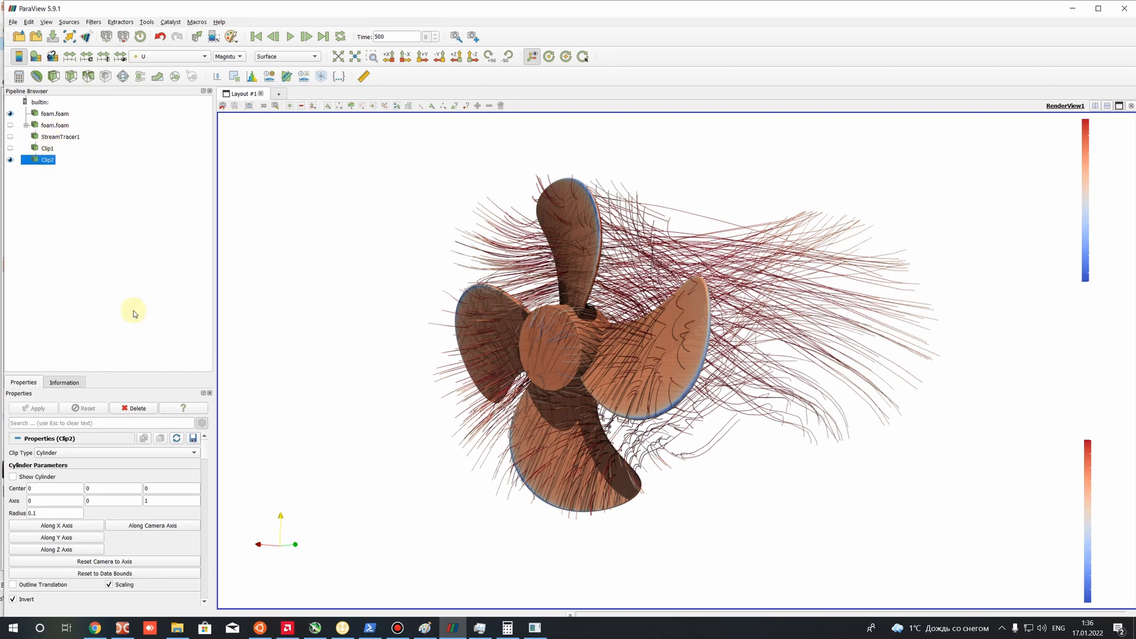
drag(202, 453, 210, 489)
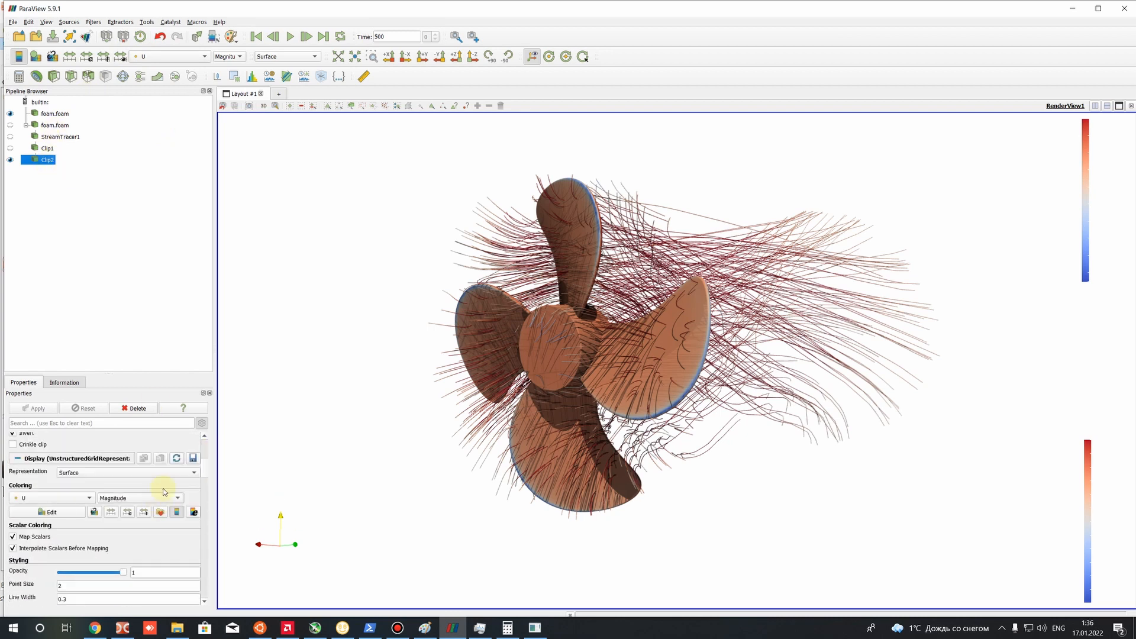
click(160, 512)
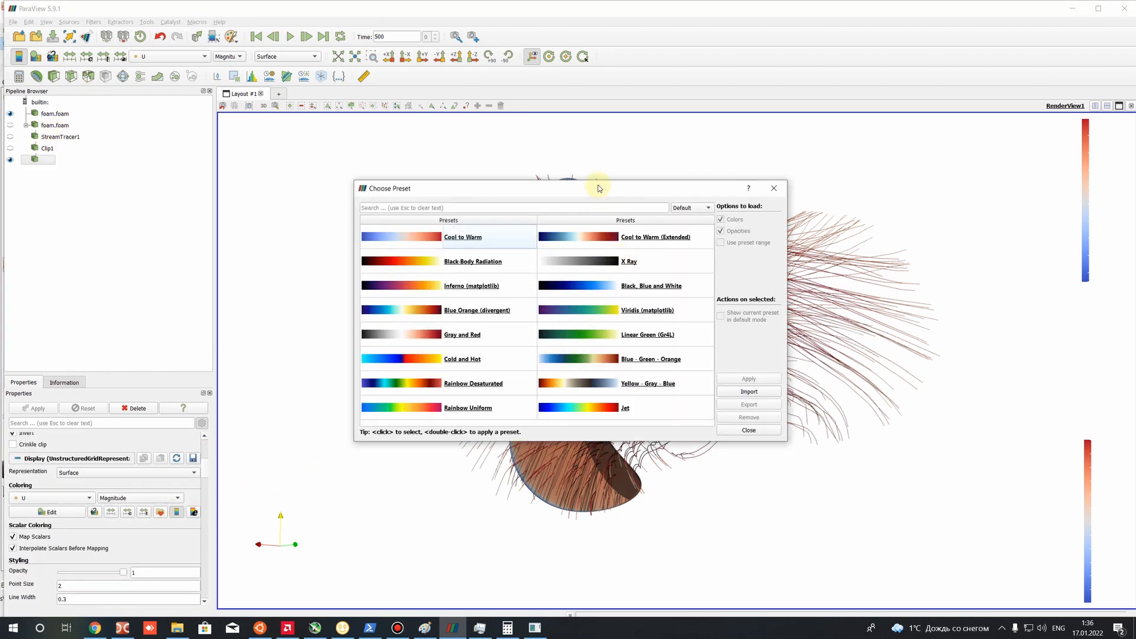
drag(598, 185, 290, 157)
click(318, 385)
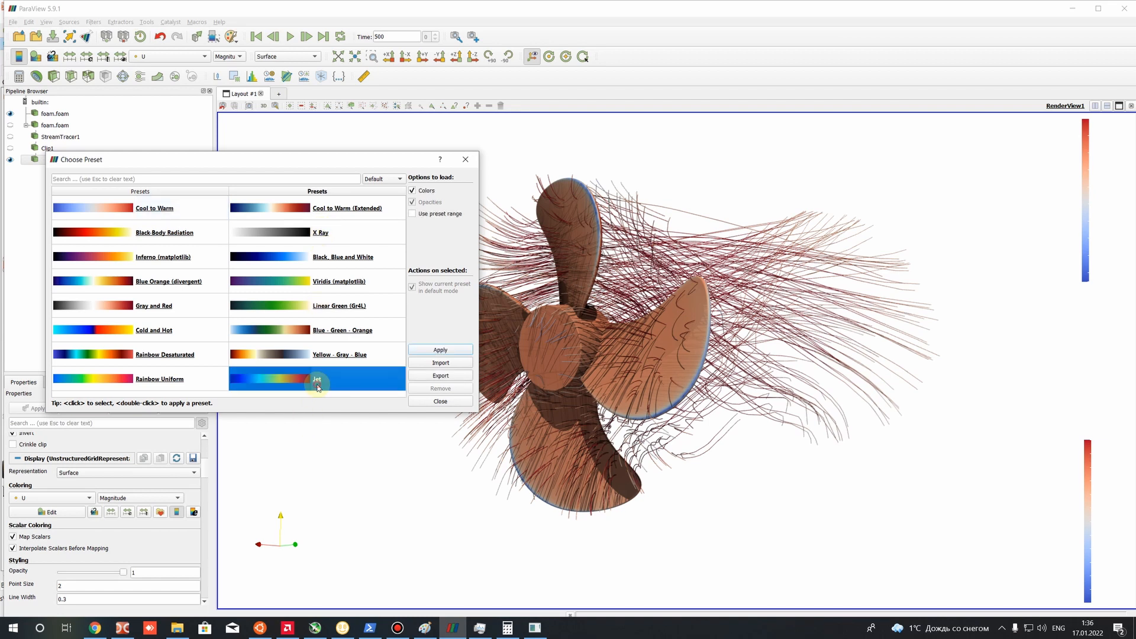
double_click(318, 386)
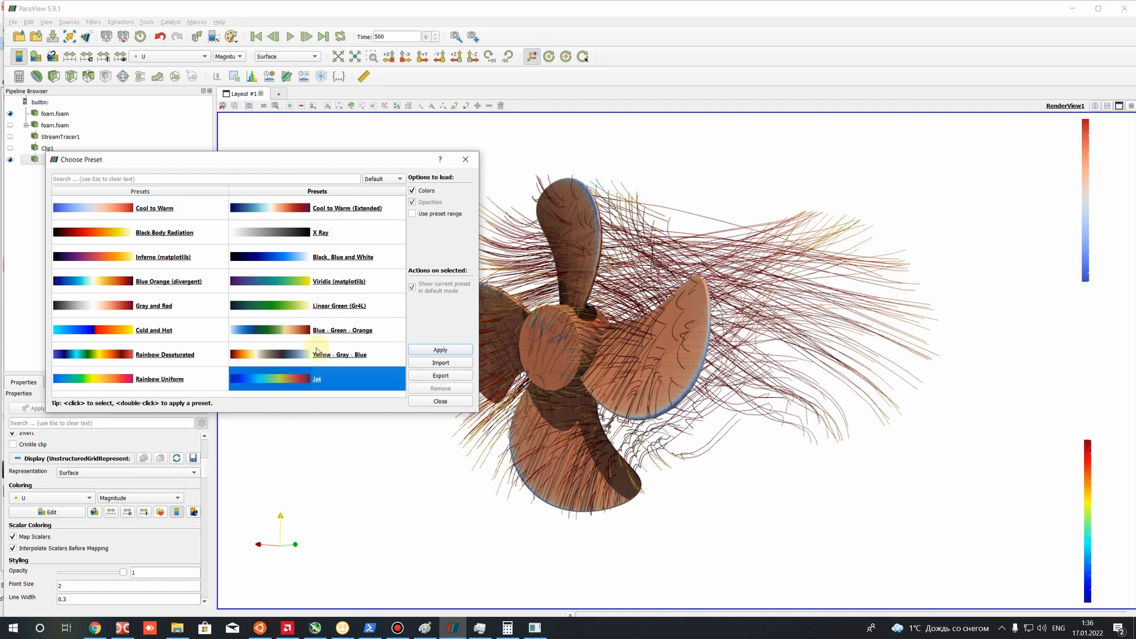
Try other colour presets on the streamlines, including Rainbow Desaturated, X Ray, Black, Blue and White, Yellow - Gray - Blue, and Cold and Hot.
click(322, 332)
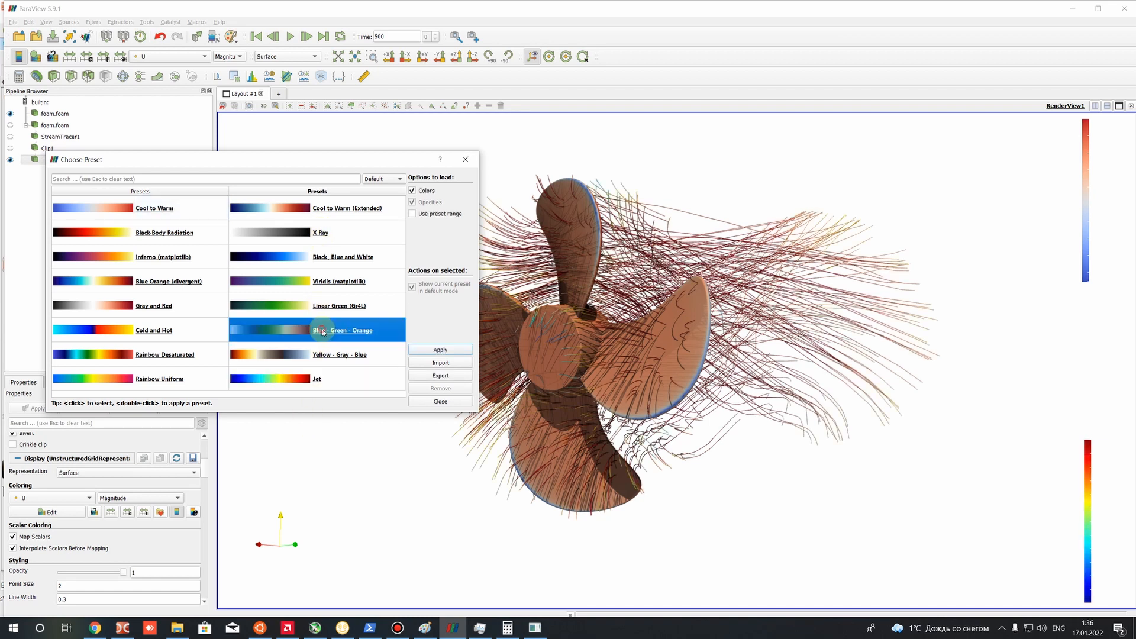
click(161, 355)
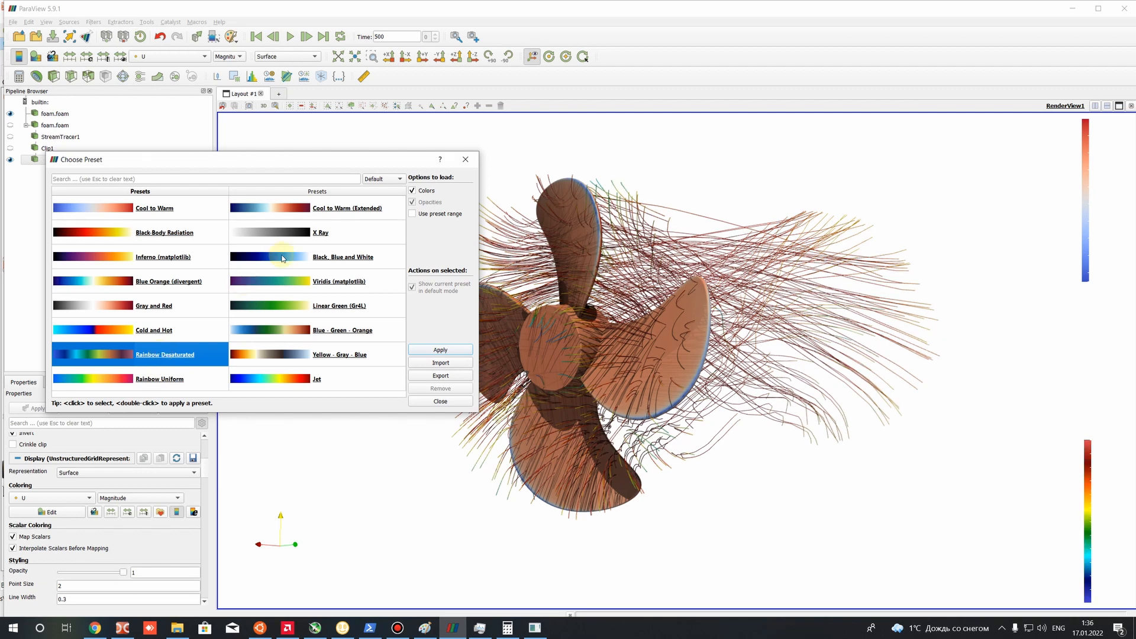
click(322, 235)
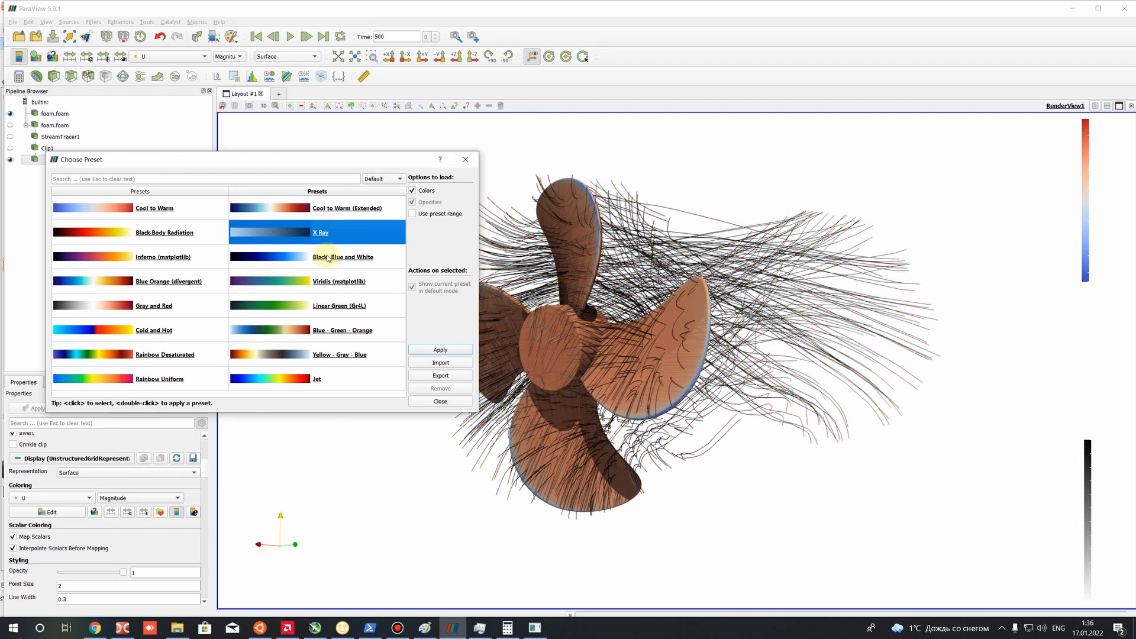
click(328, 259)
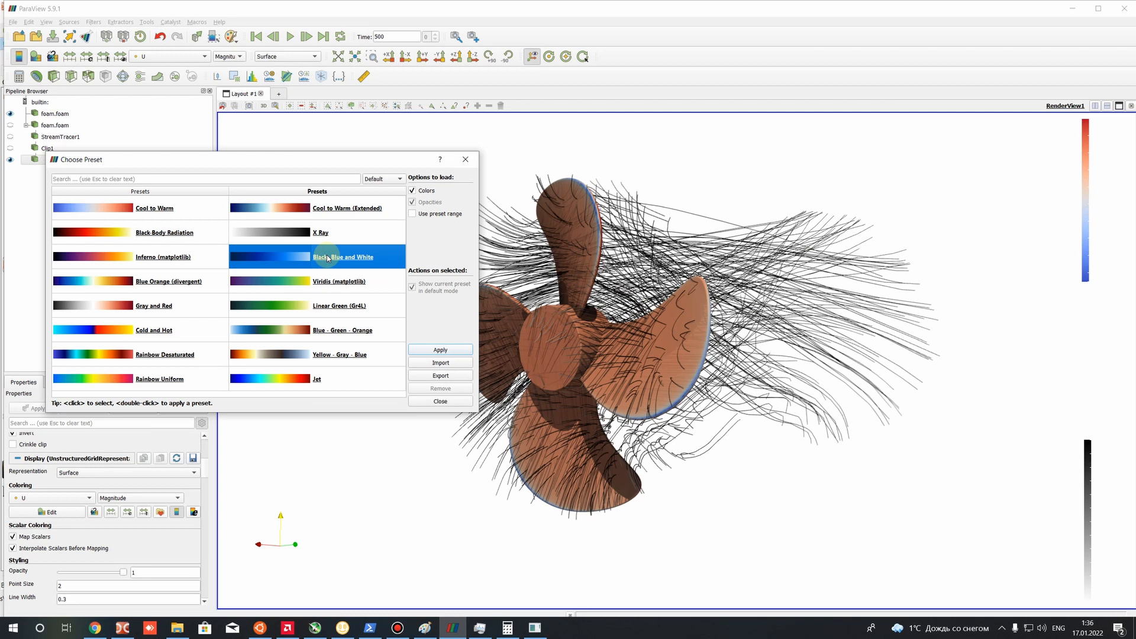
click(324, 358)
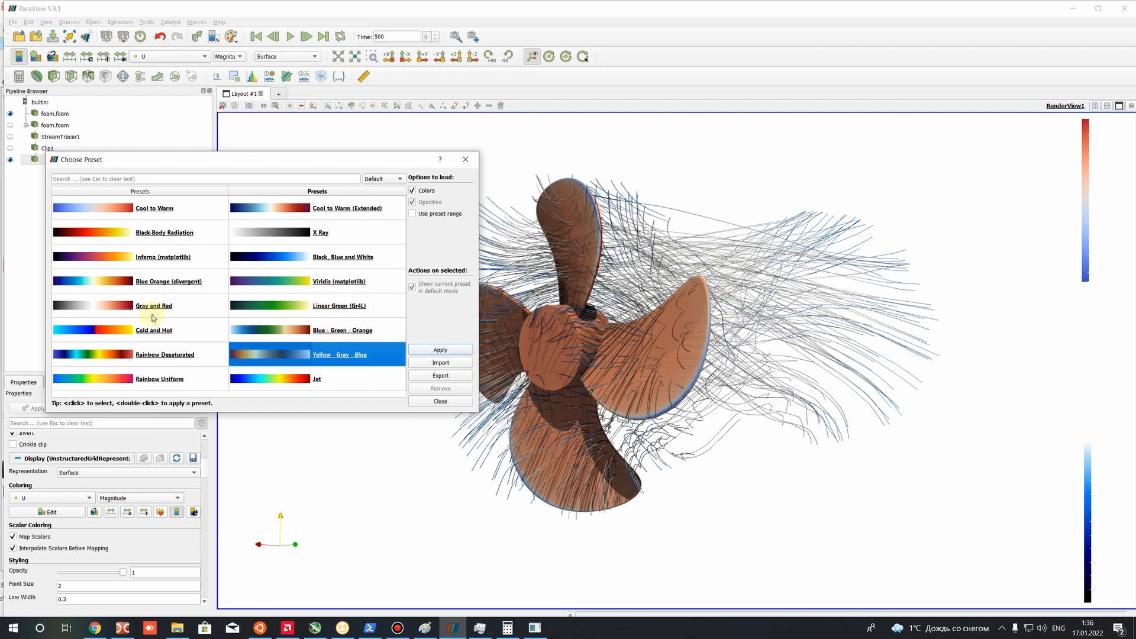
click(164, 331)
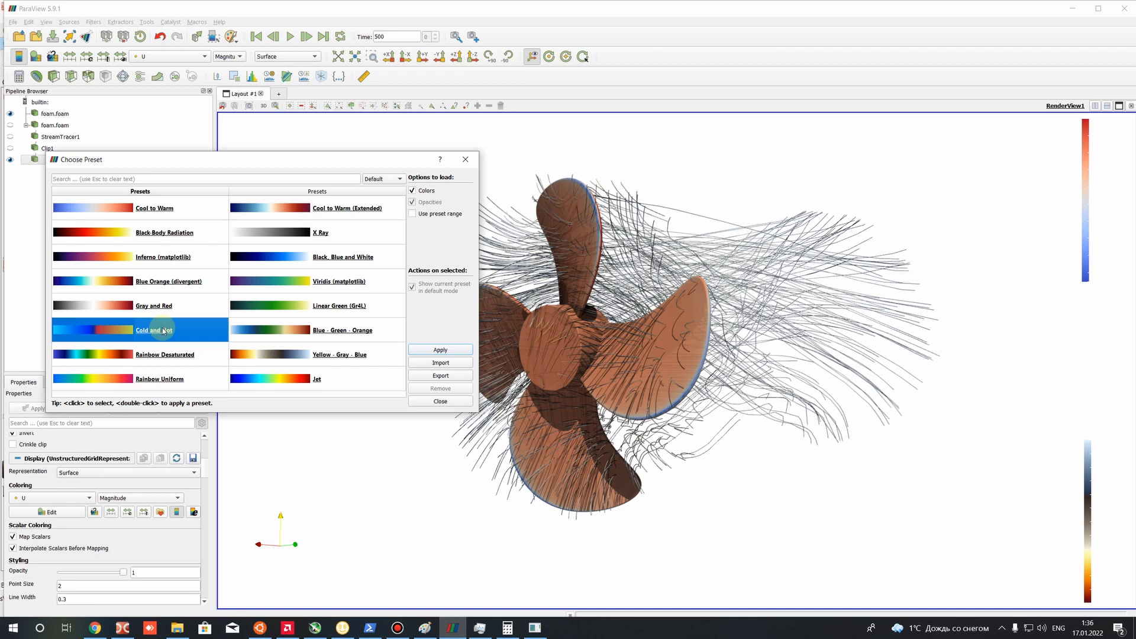
Return the streamlines to the Jet colour preset and close the preset chooser.
click(319, 380)
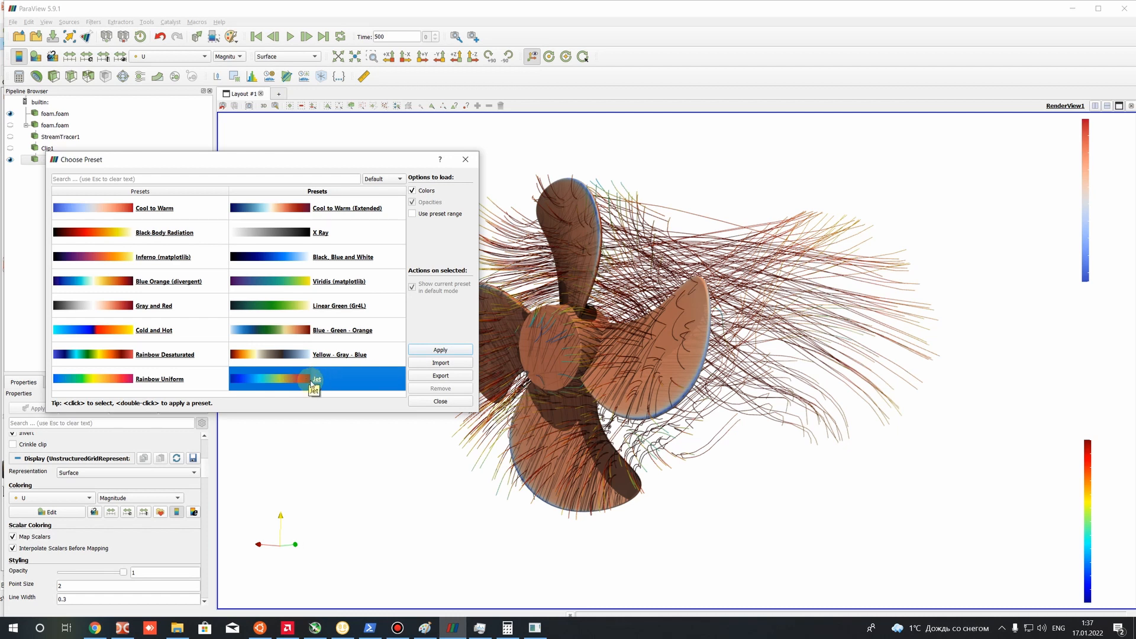
click(466, 160)
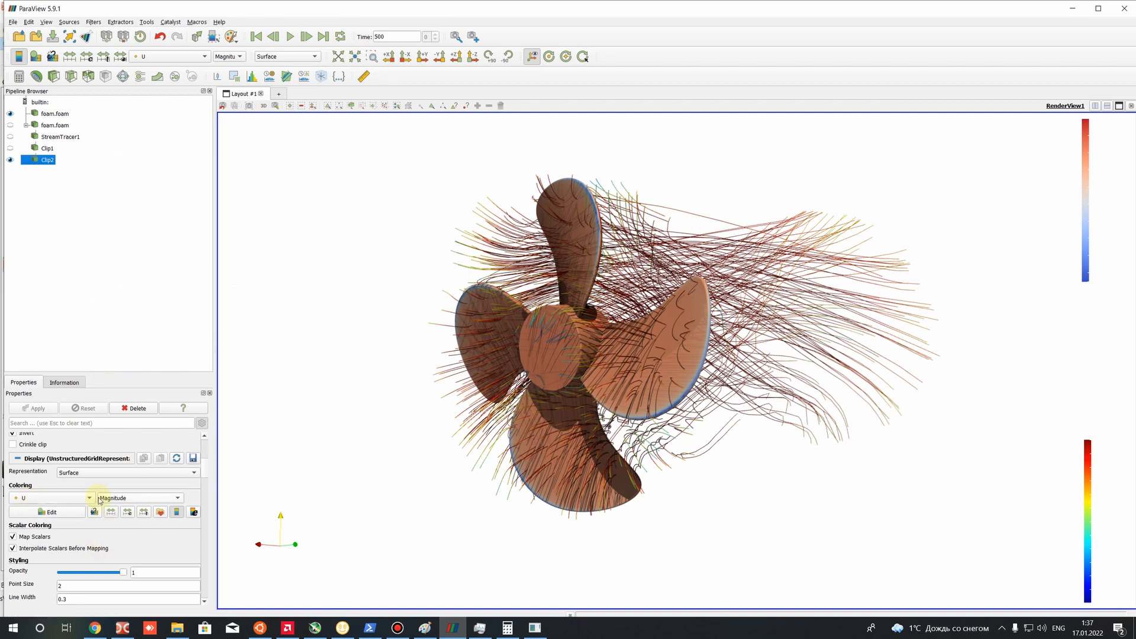
Set the Line Width of the Clip2 streamline tubes to 0.5.
scroll(100, 501, up, 5)
scroll(100, 501, up, 2)
scroll(100, 503, down, 10)
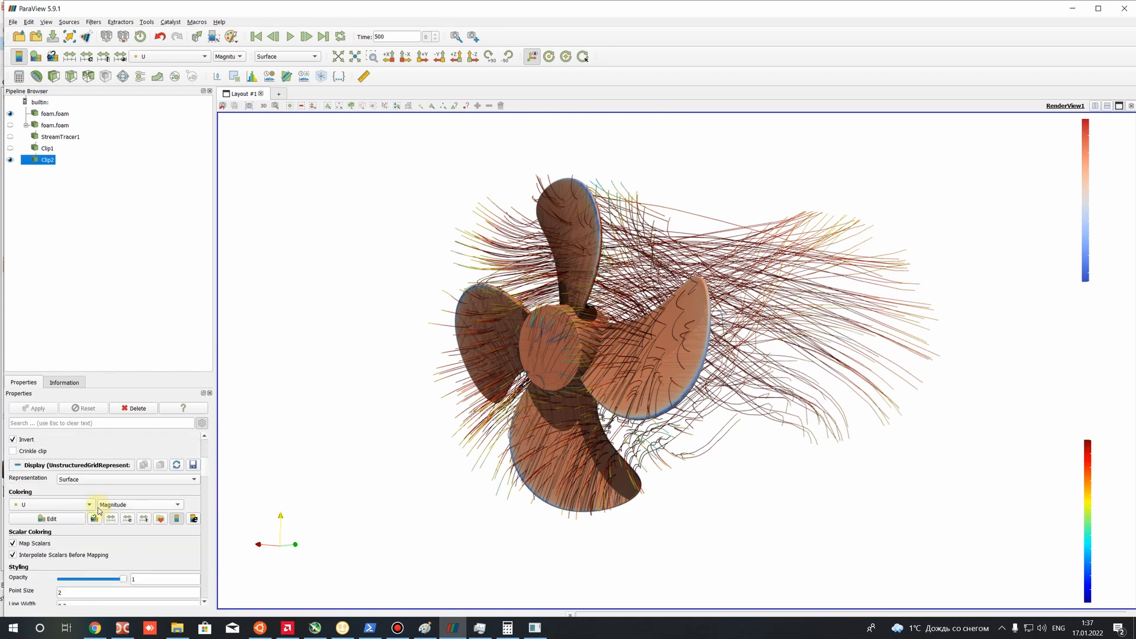
scroll(99, 509, down, 1)
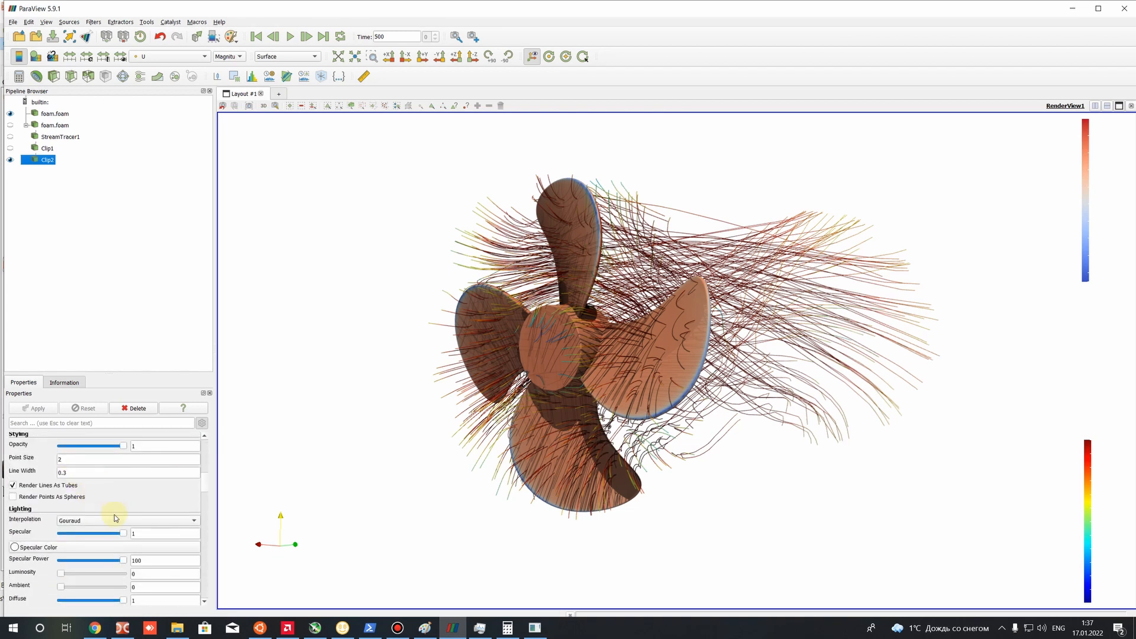
scroll(115, 516, down, 3)
scroll(116, 520, up, 8)
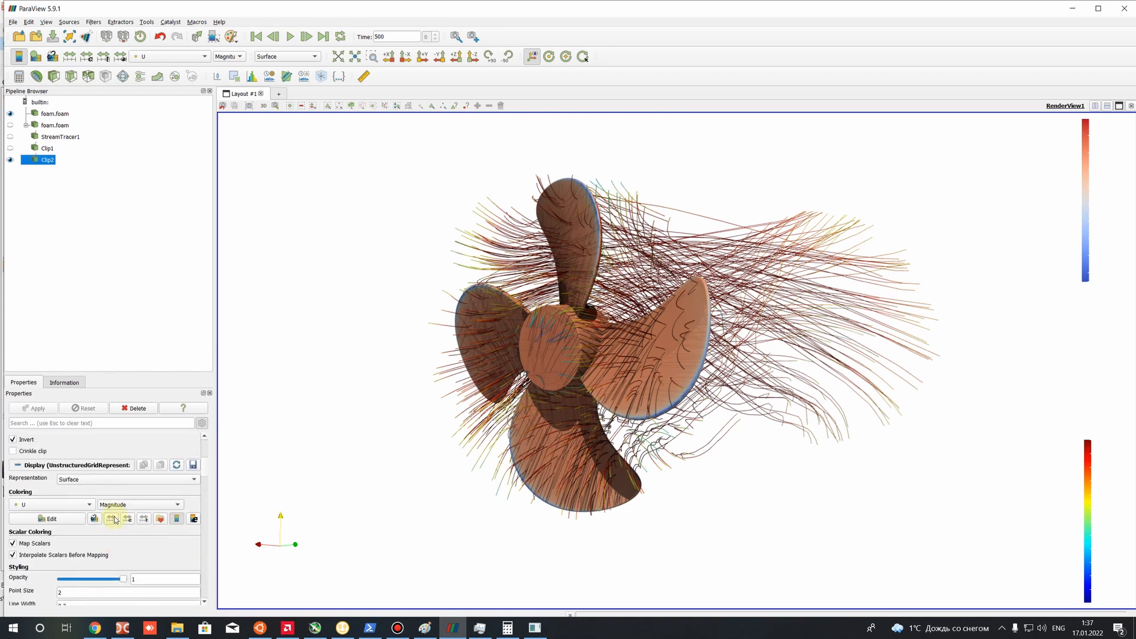
scroll(88, 521, down, 3)
click(77, 526)
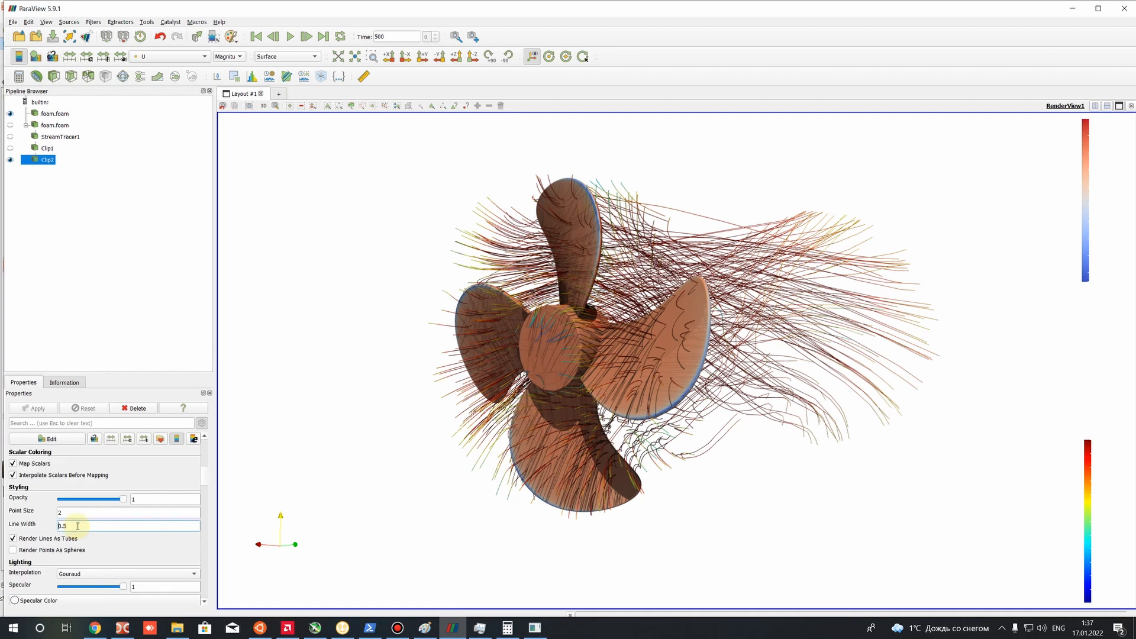
key(Return)
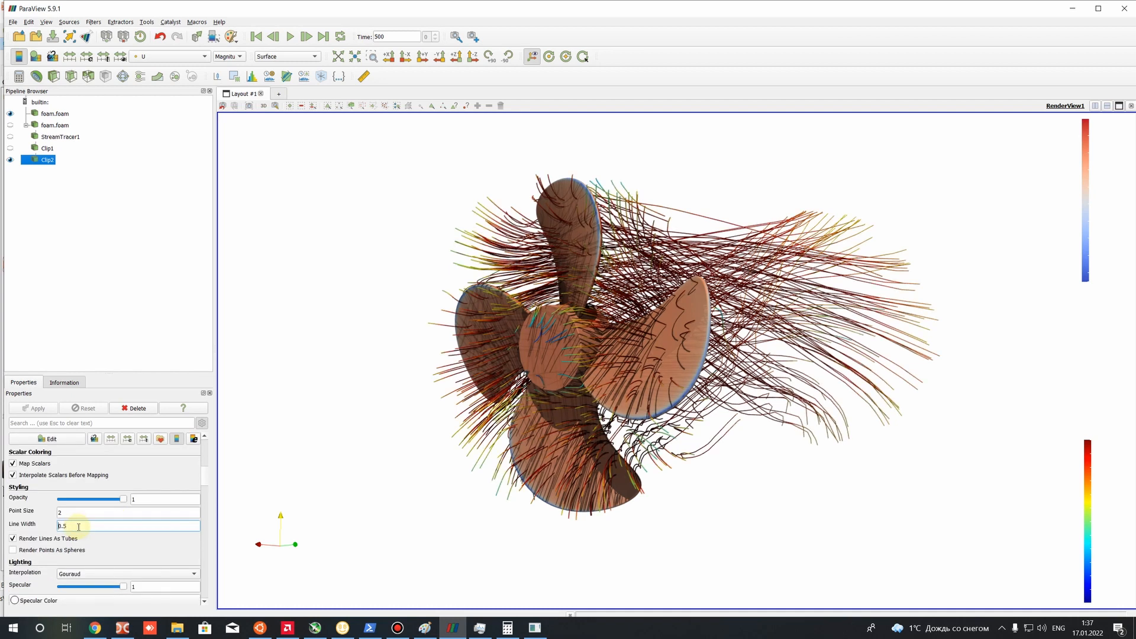
Rescale the streamlines' U colour map again using a custom range that starts at 0.
click(87, 57)
double_click(588, 306)
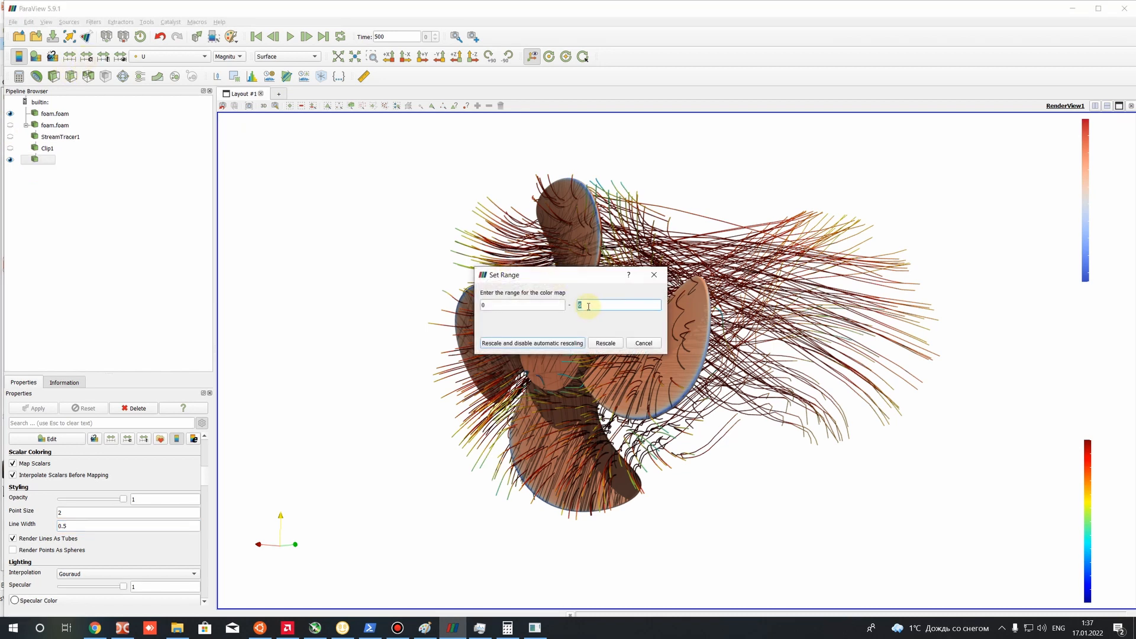
click(605, 344)
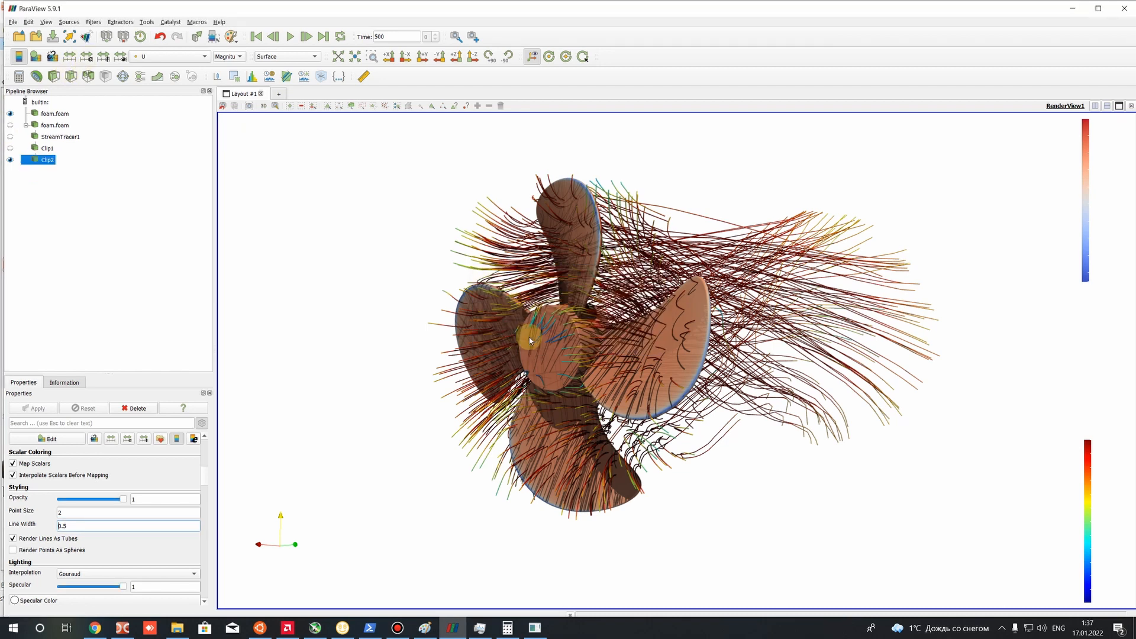